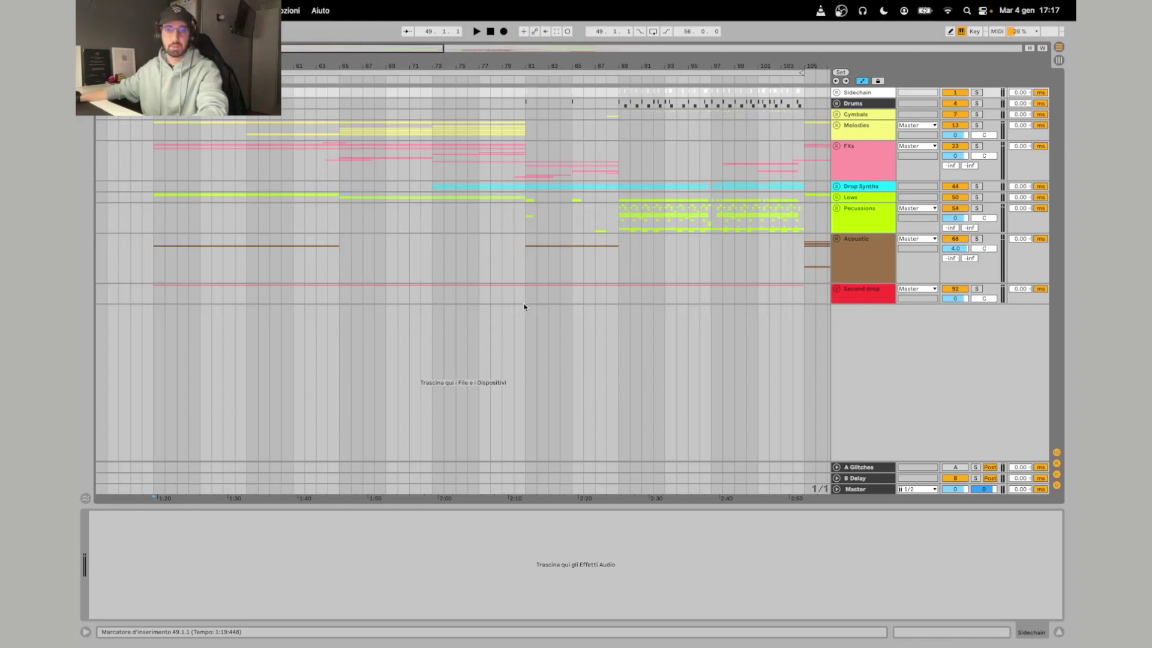
Select bars 49 to 81 across all tracks and play the section back.
left_click_drag(519, 66, 519, 54)
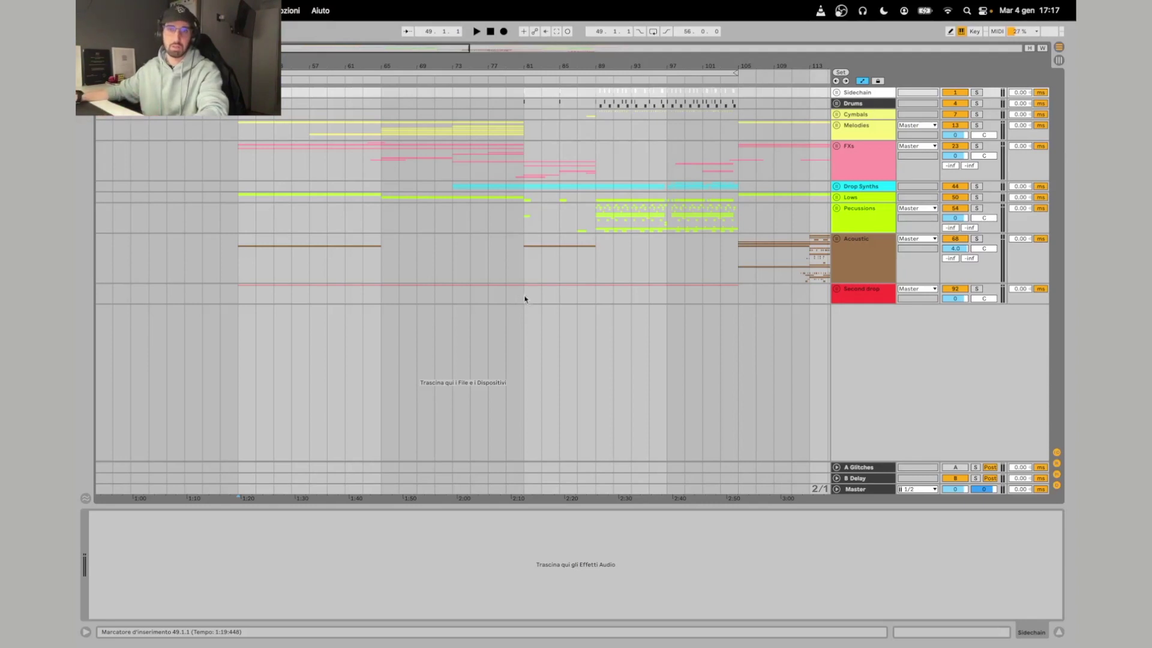
scroll(498, 291, "right", 2)
scroll(472, 210, "left", 3)
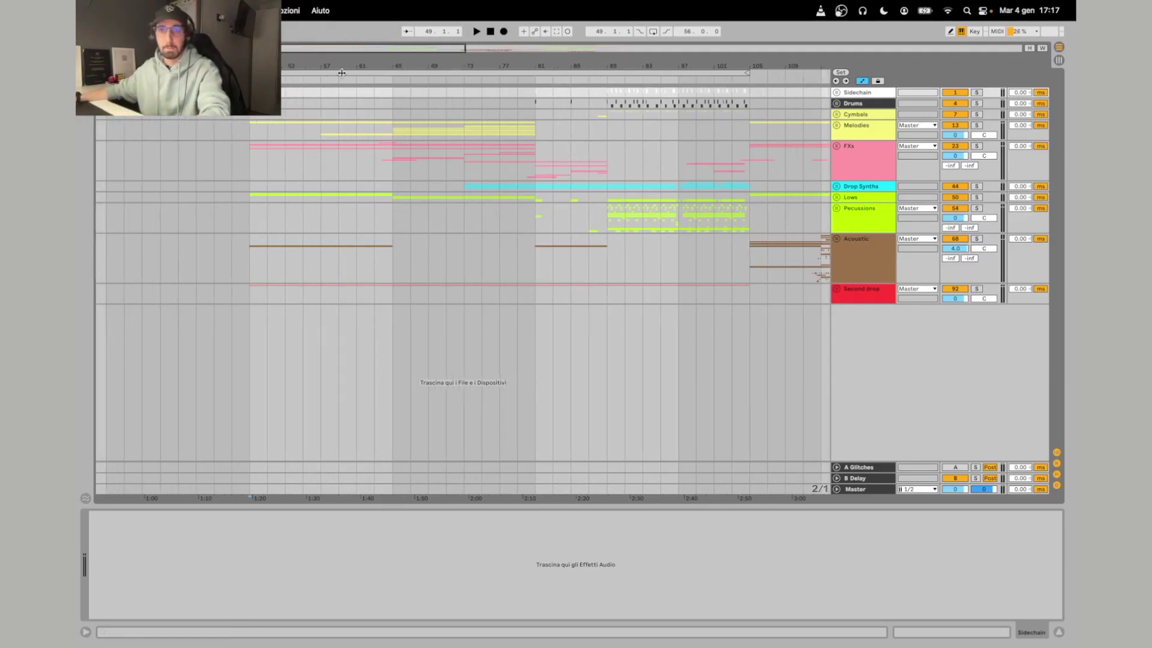
left_click_drag(358, 66, 359, 54)
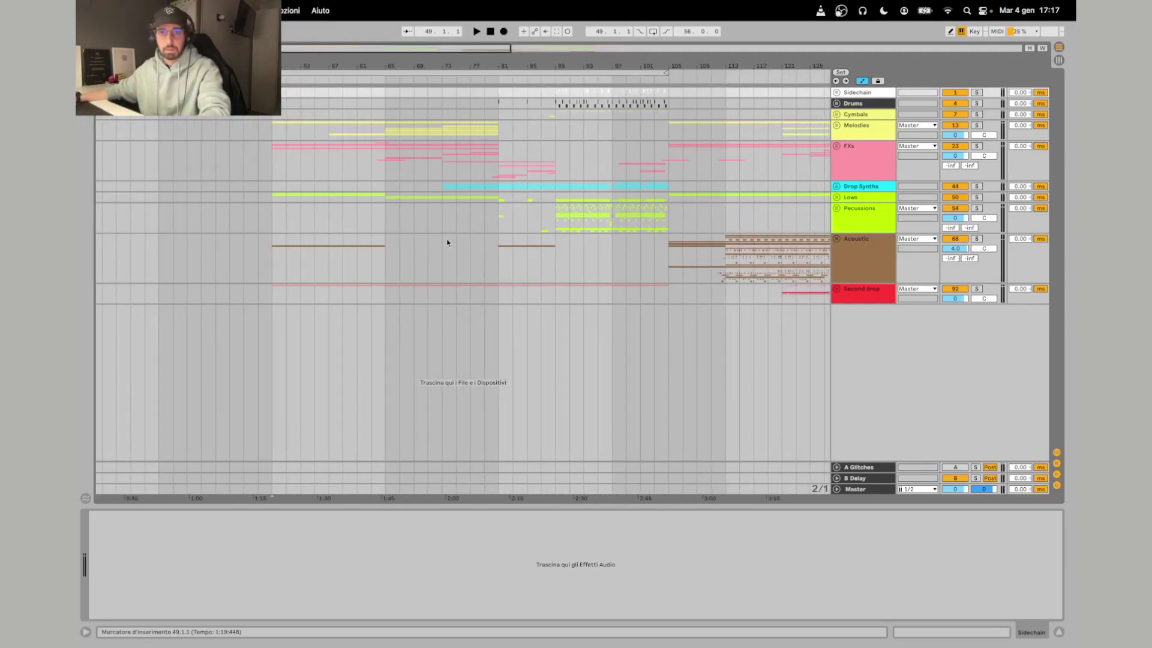
left_click(498, 302, "shift")
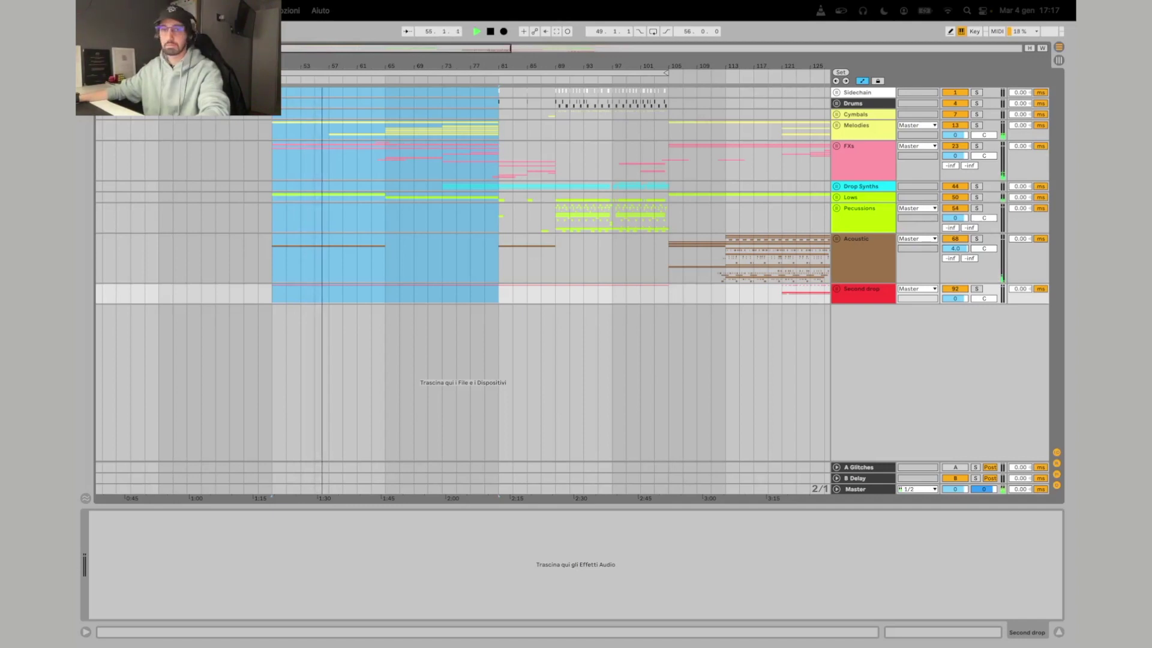
scroll(468, 324, "right", 1)
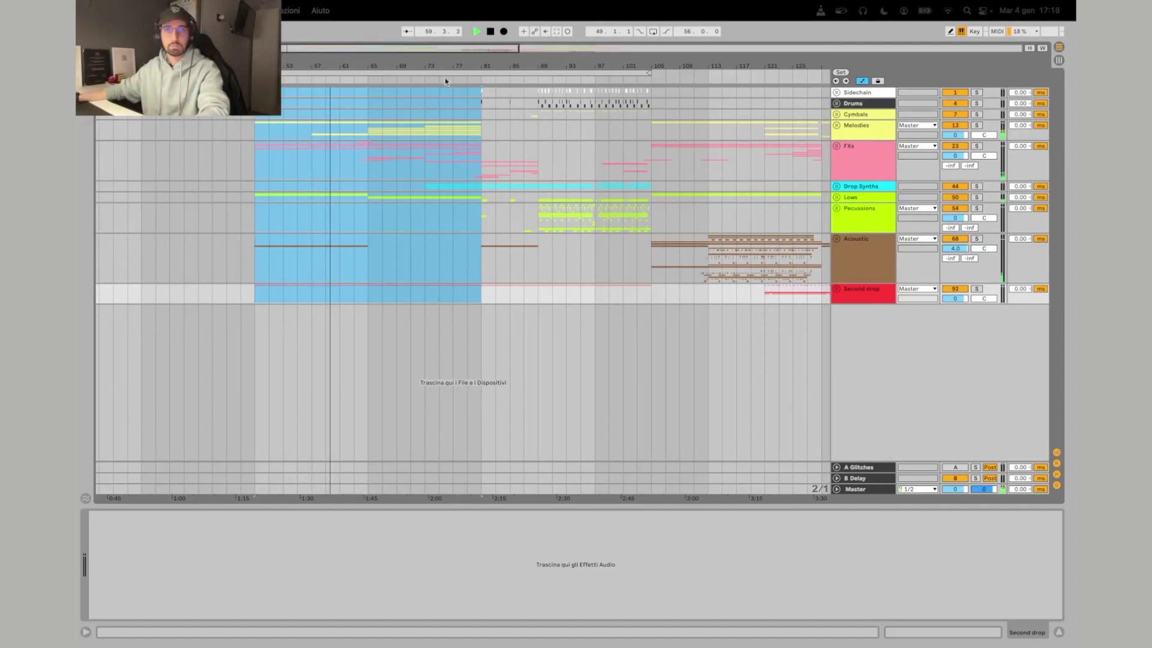
left_click_drag(431, 66, 450, 221)
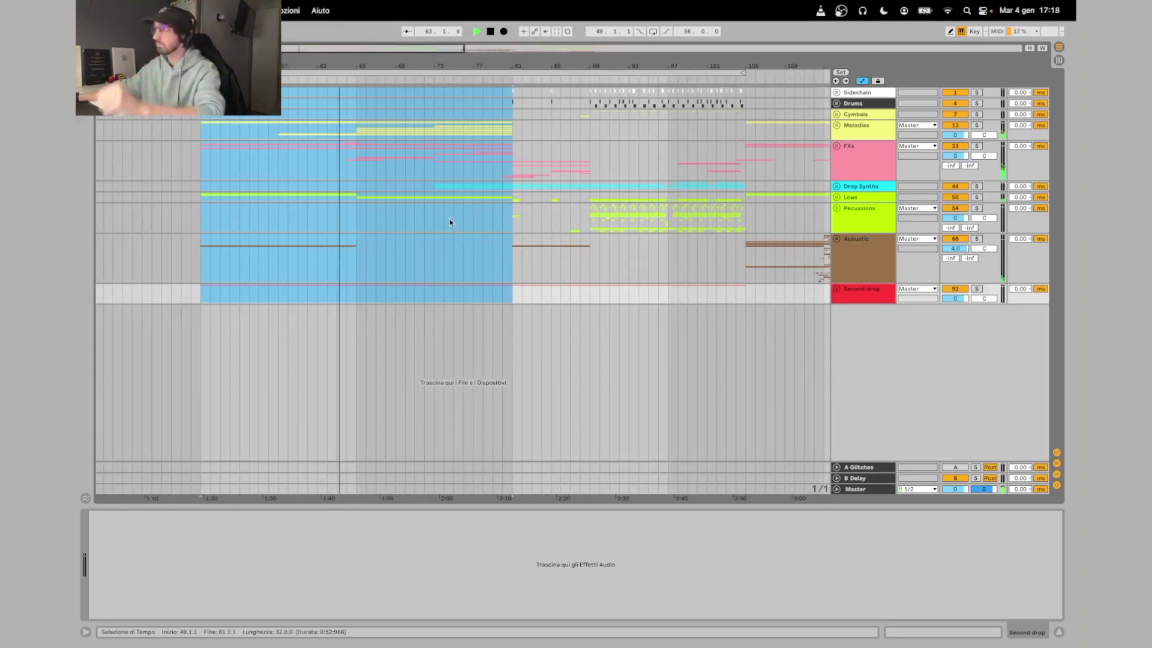
scroll(472, 275, "right", 1)
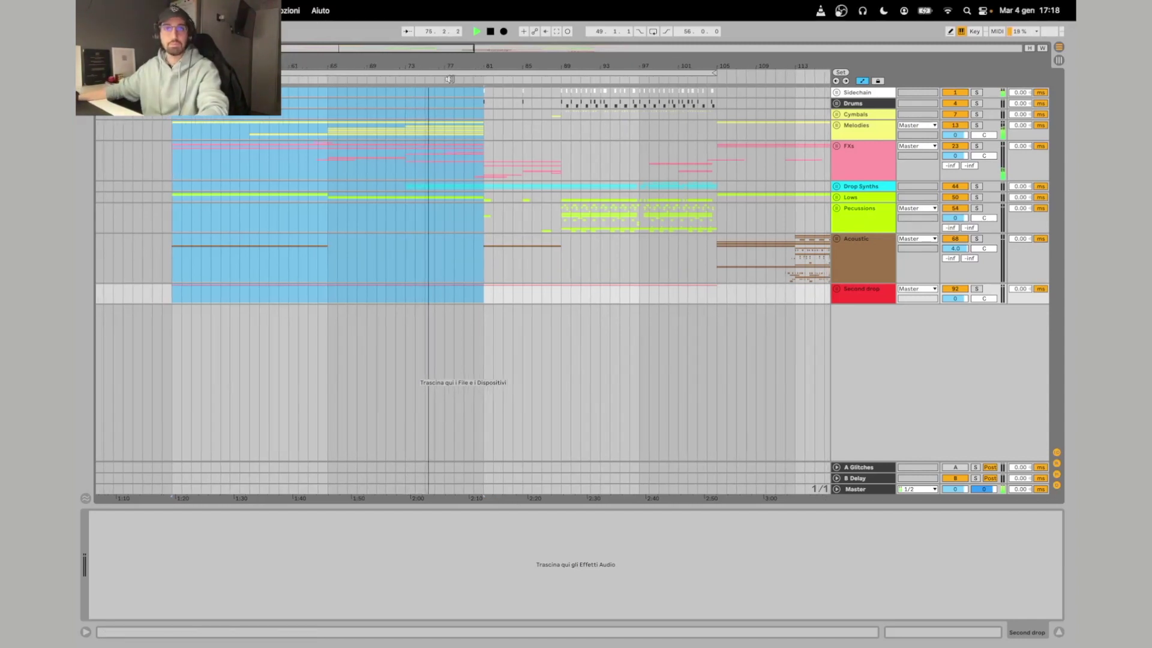
left_click_drag(447, 61, 446, 48)
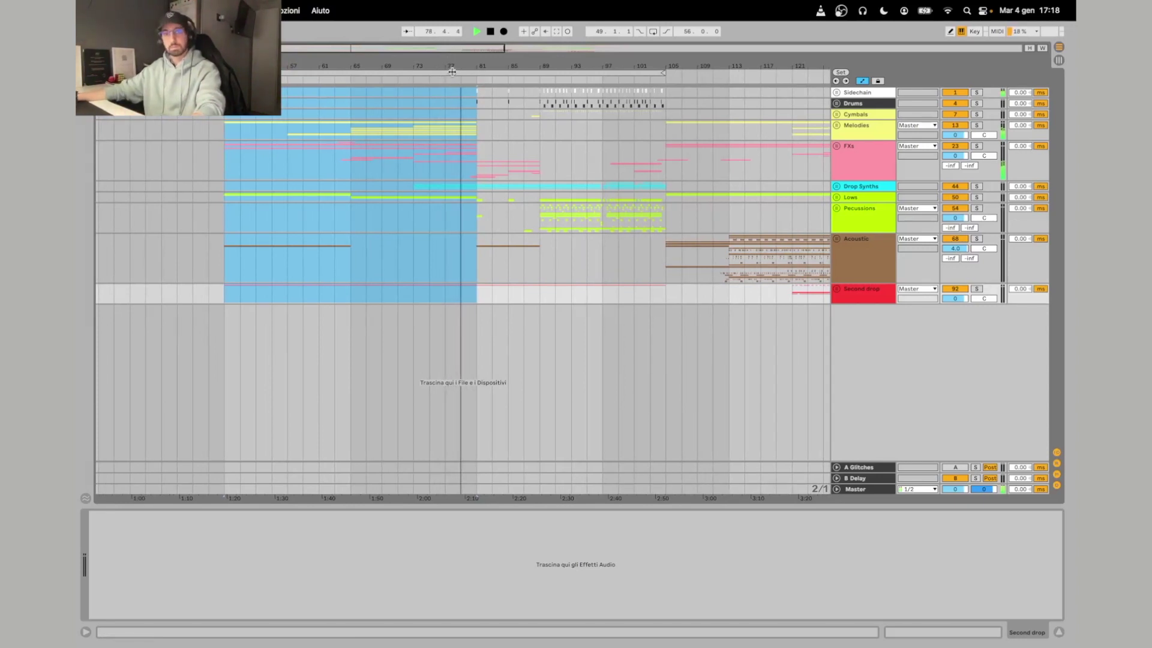
left_click_drag(456, 66, 456, 59)
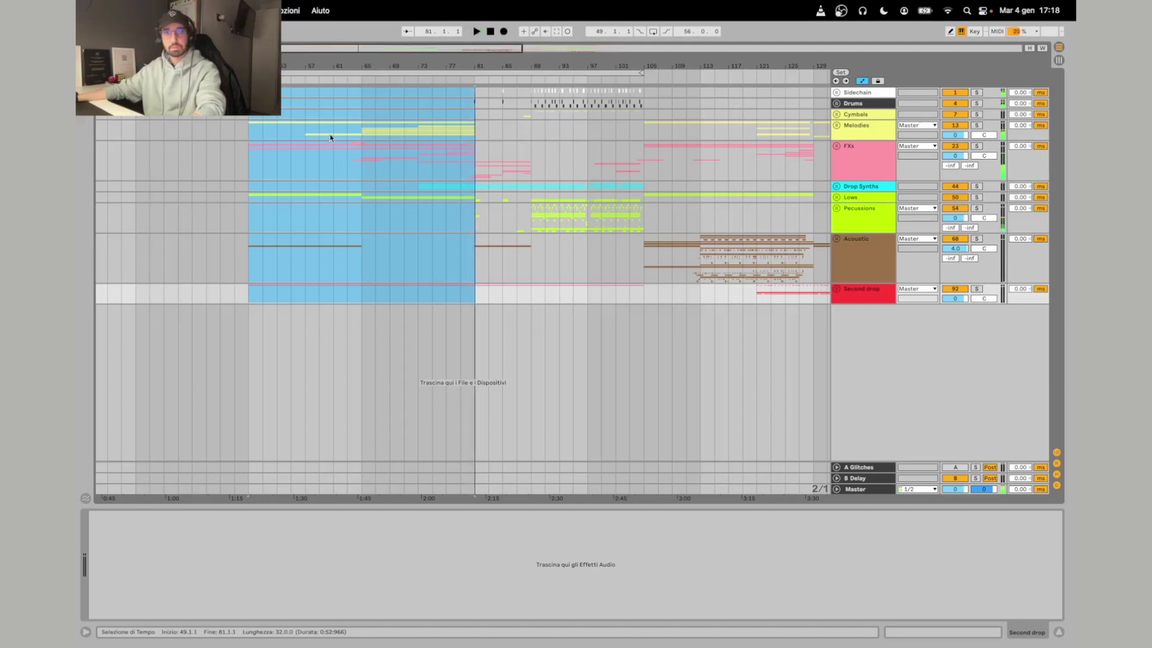
scroll(345, 132, "right", 2)
scroll(365, 146, "left", 1)
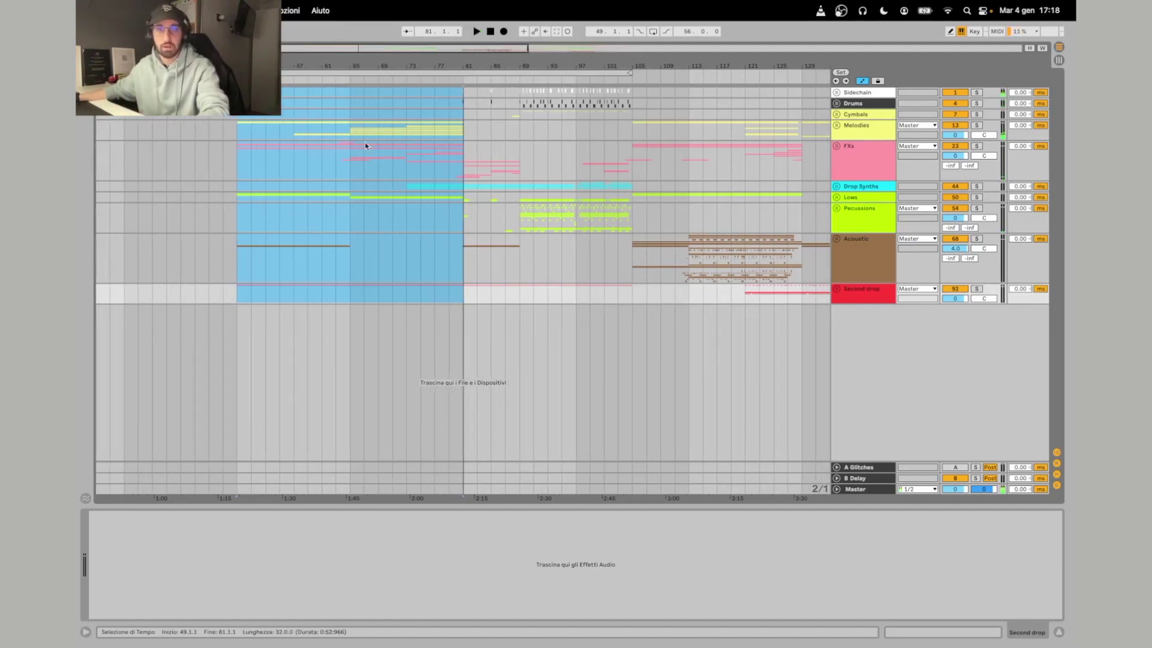
Unfold the Melodies group and open the Guitar track's MIDI clip spanning bars 49 to 65 to show its notes.
left_click(862, 136)
key("u")
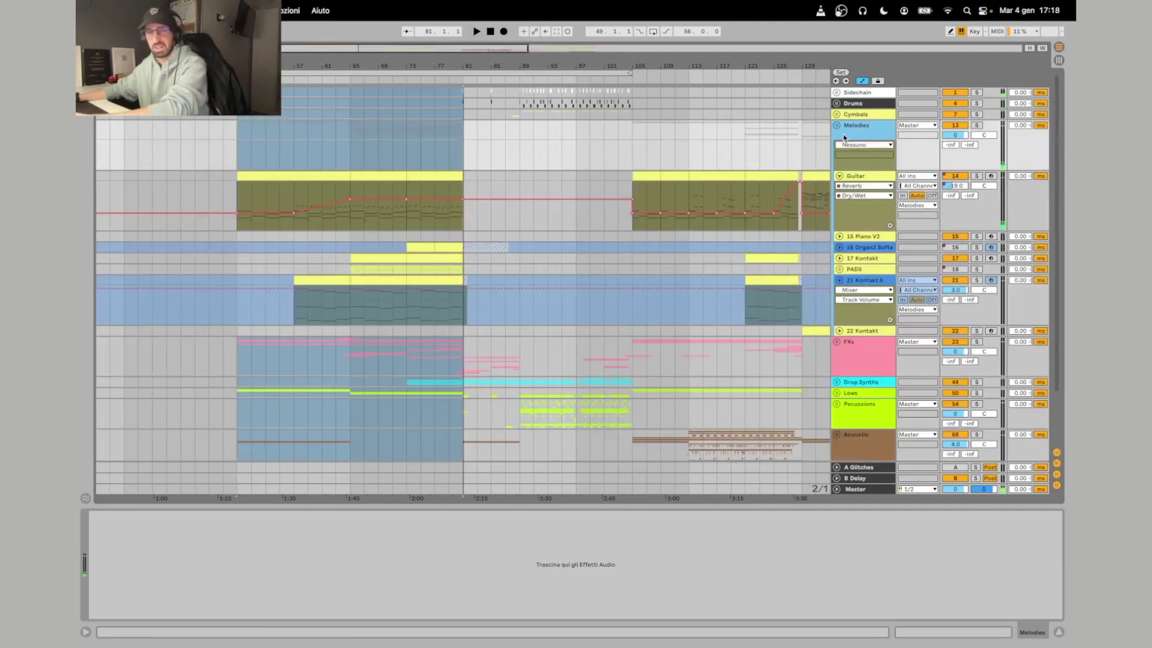
left_click(242, 178)
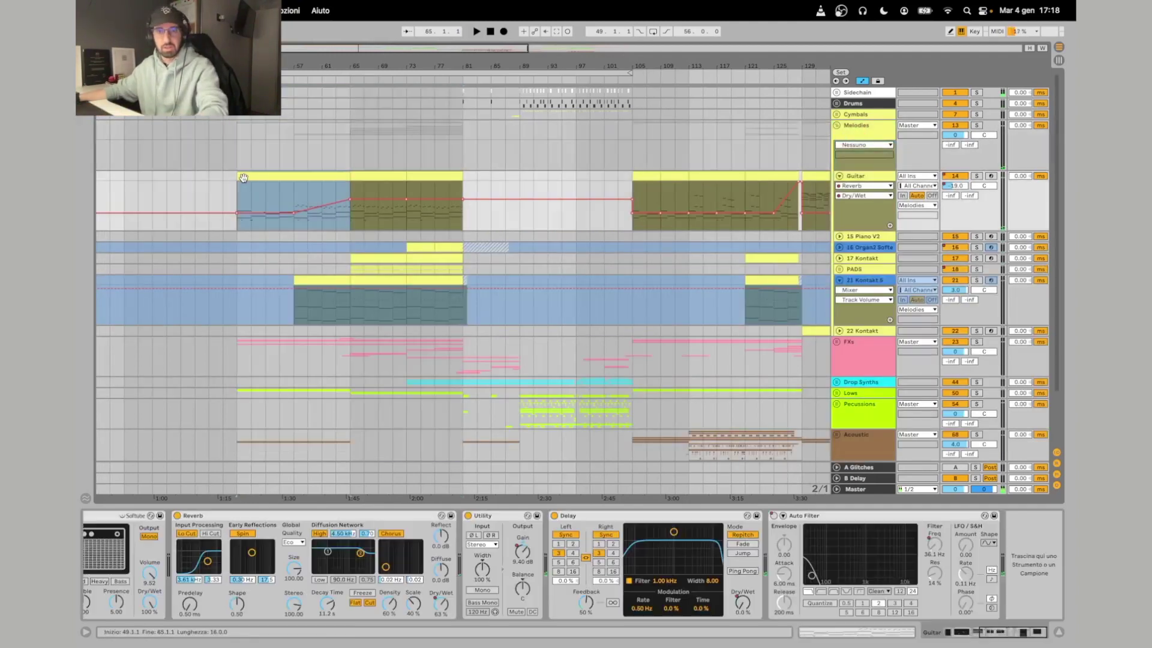
left_click(436, 178, "shift")
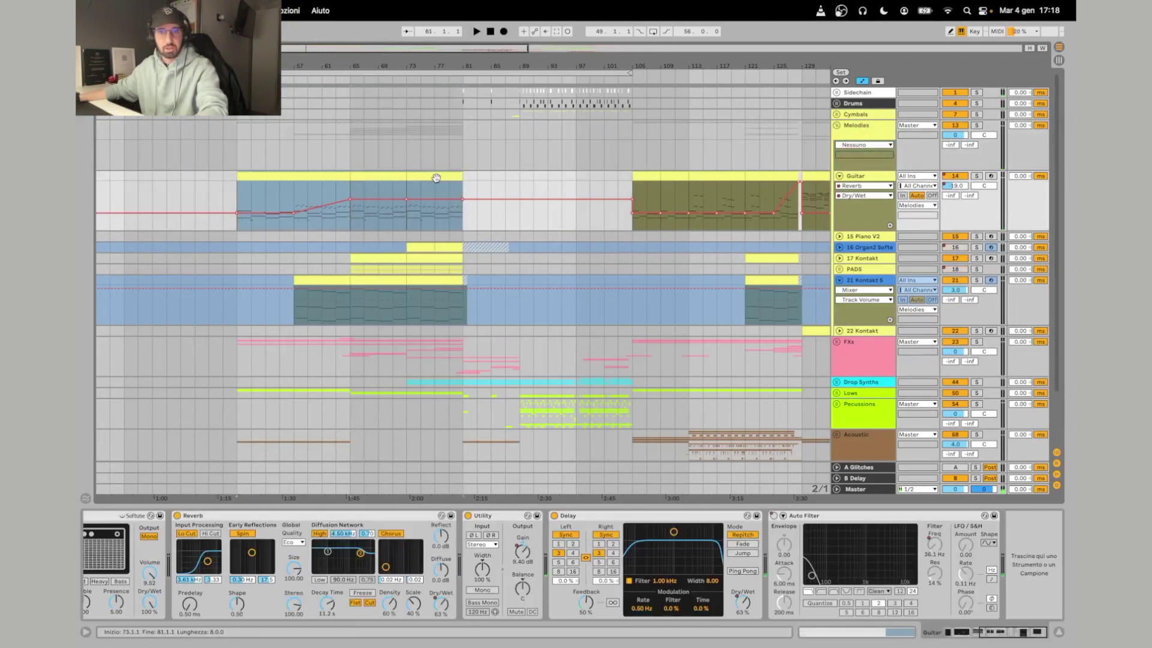
left_click(305, 178)
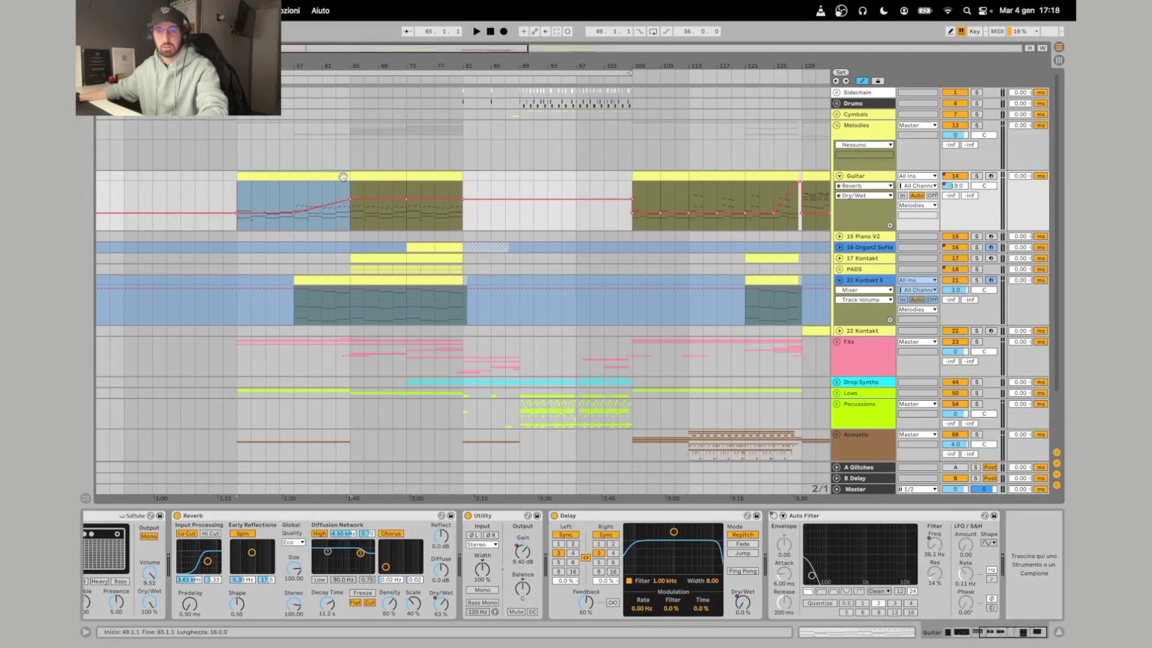
double_click(306, 177)
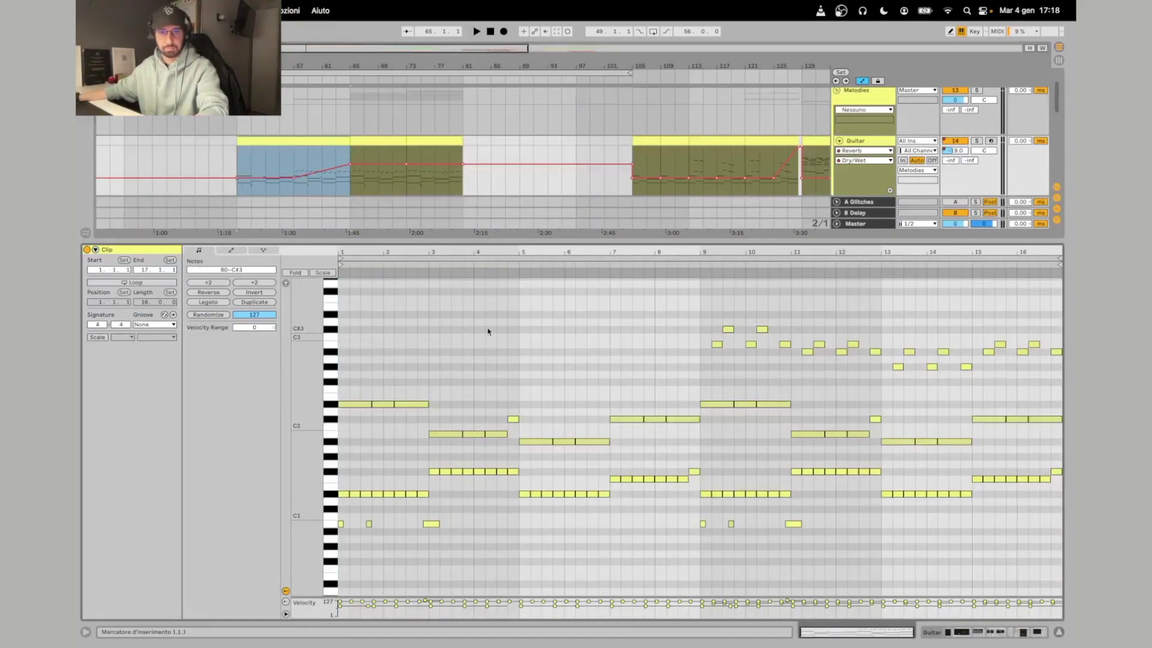
Play the Guitar track soloed, inspect its Kontakt instrument, and turn the solo off again.
left_click(976, 142)
key("space")
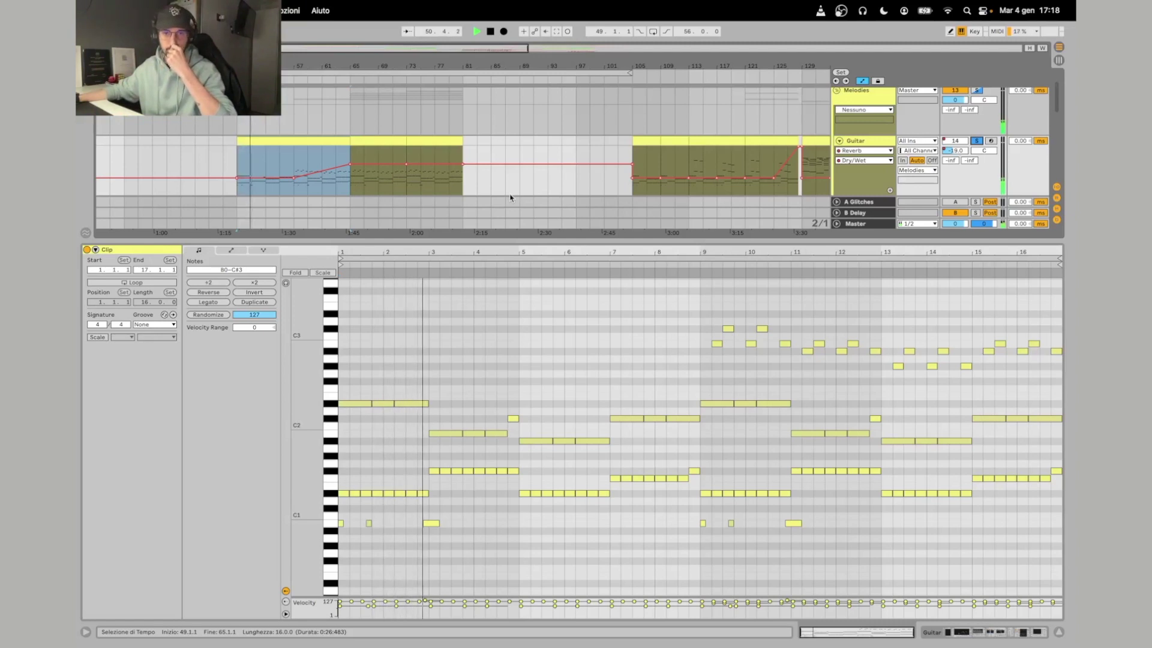
double_click(856, 141)
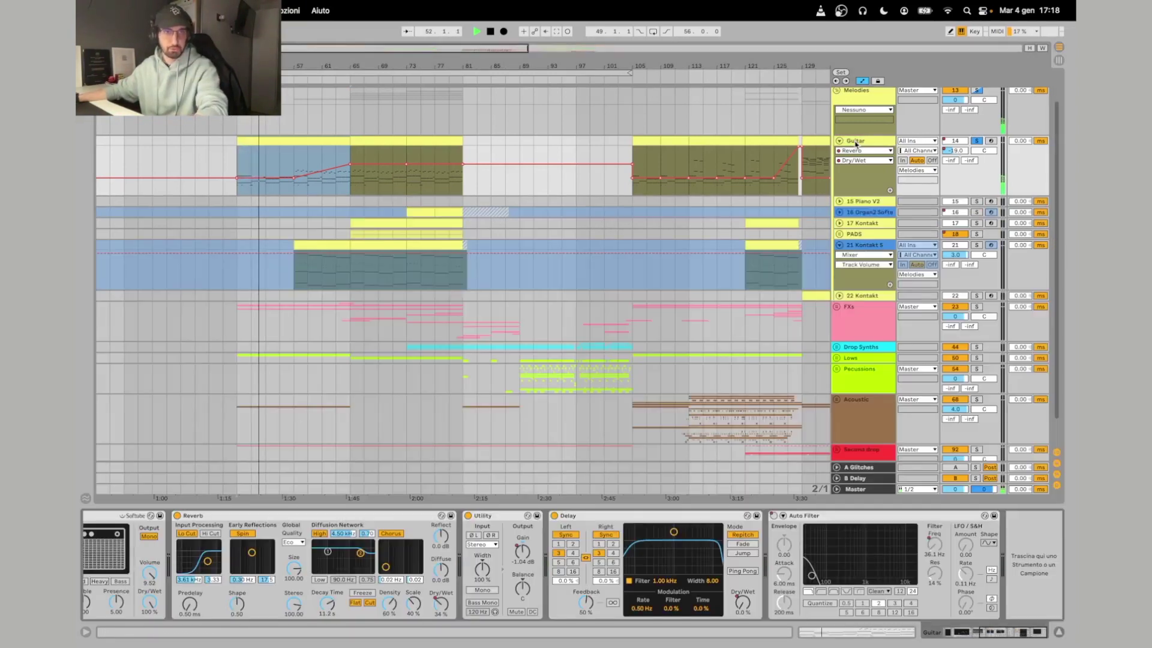
scroll(271, 564, "left", 8)
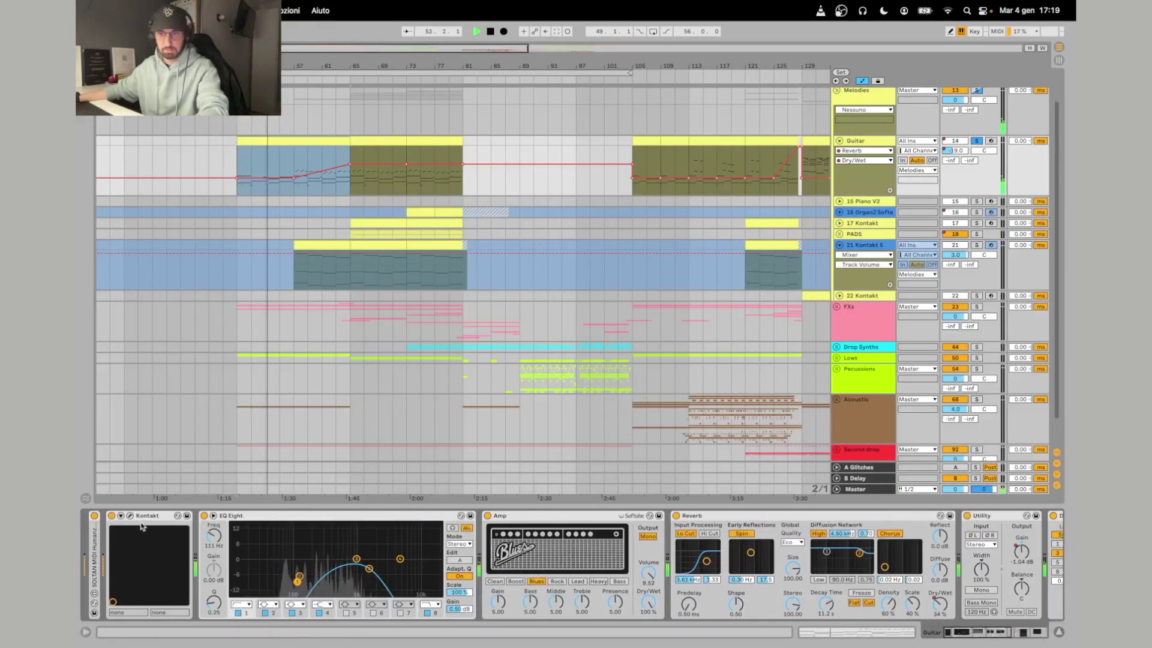
left_click(131, 516)
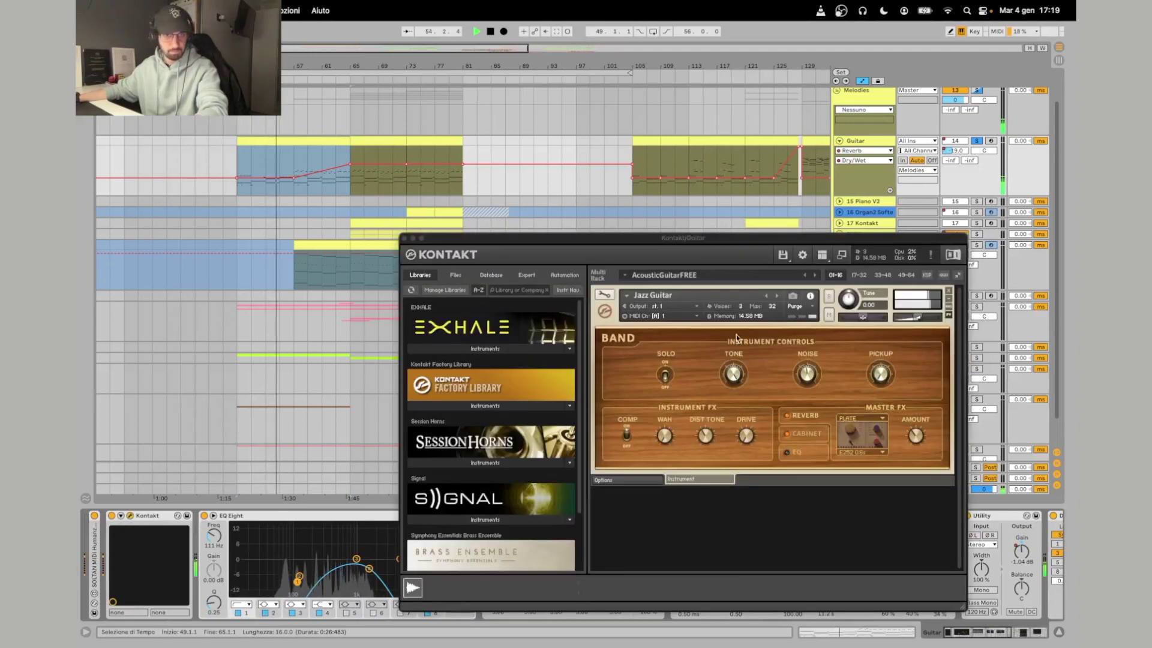
left_click(404, 239)
scroll(336, 219, "right", 1)
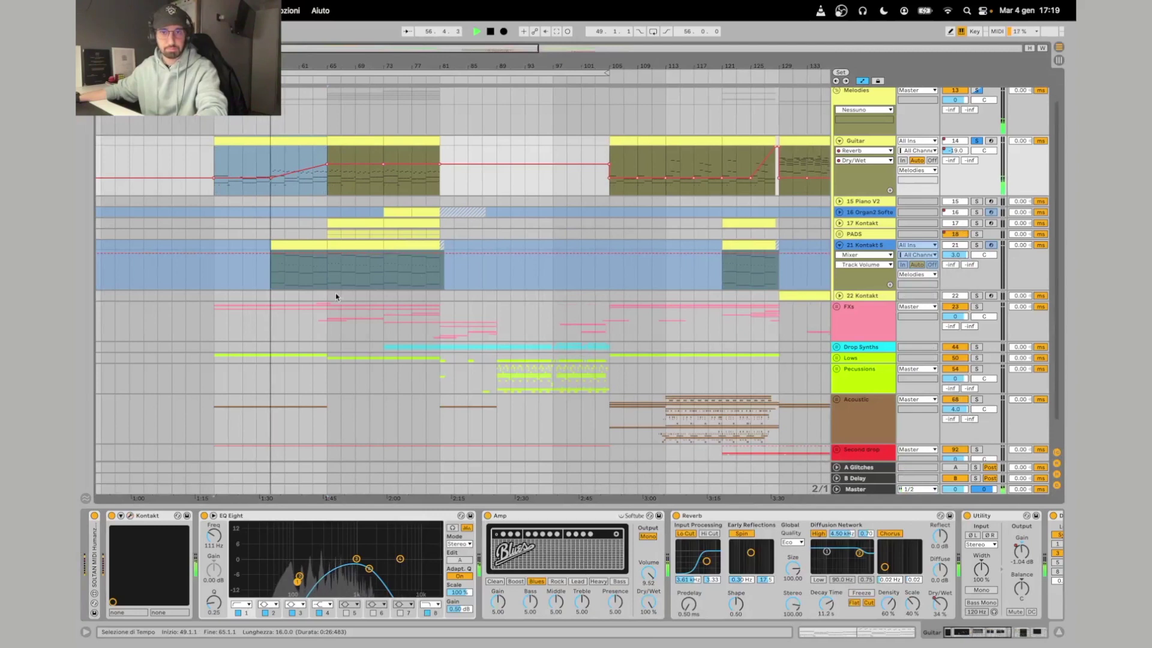
scroll(348, 264, "up", 2)
key("space")
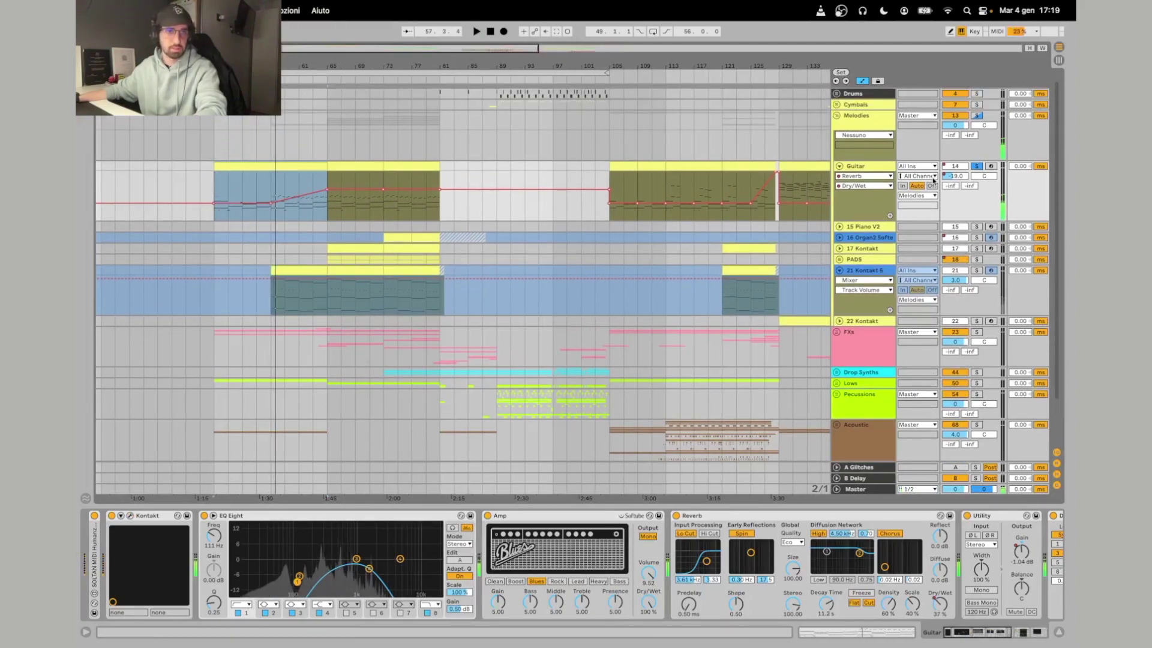
left_click(976, 166)
Play the section from bar 49 with the FXs group soloed, adding the Acoustic group to the solo.
scroll(277, 288, "down", 3)
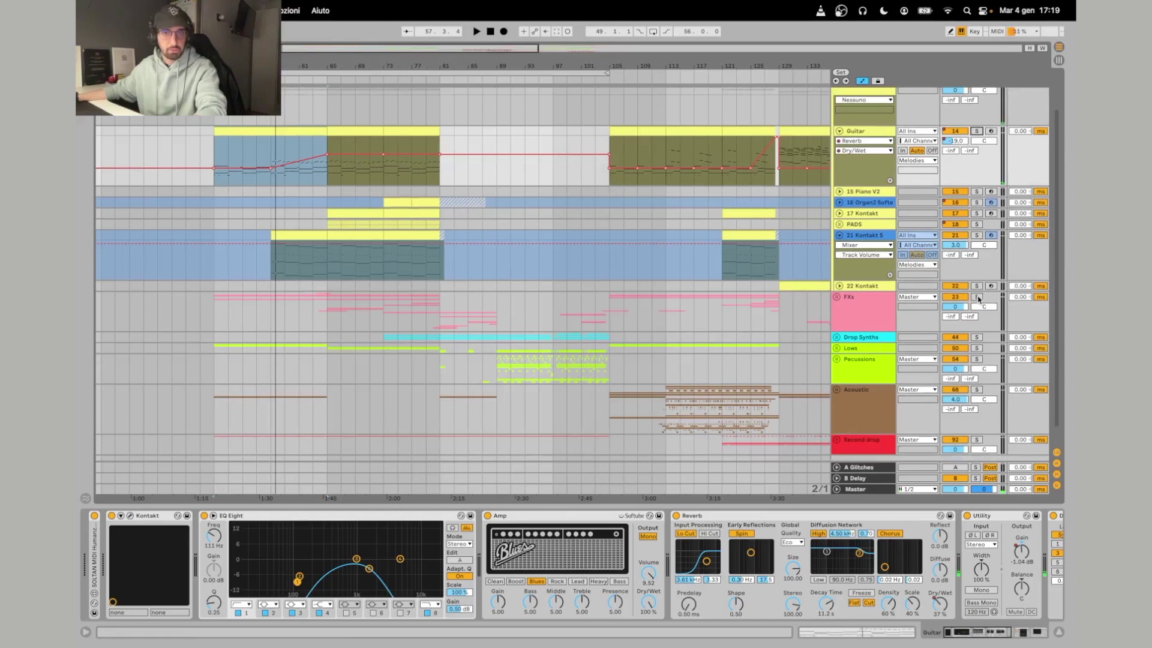
left_click(977, 297)
key("space")
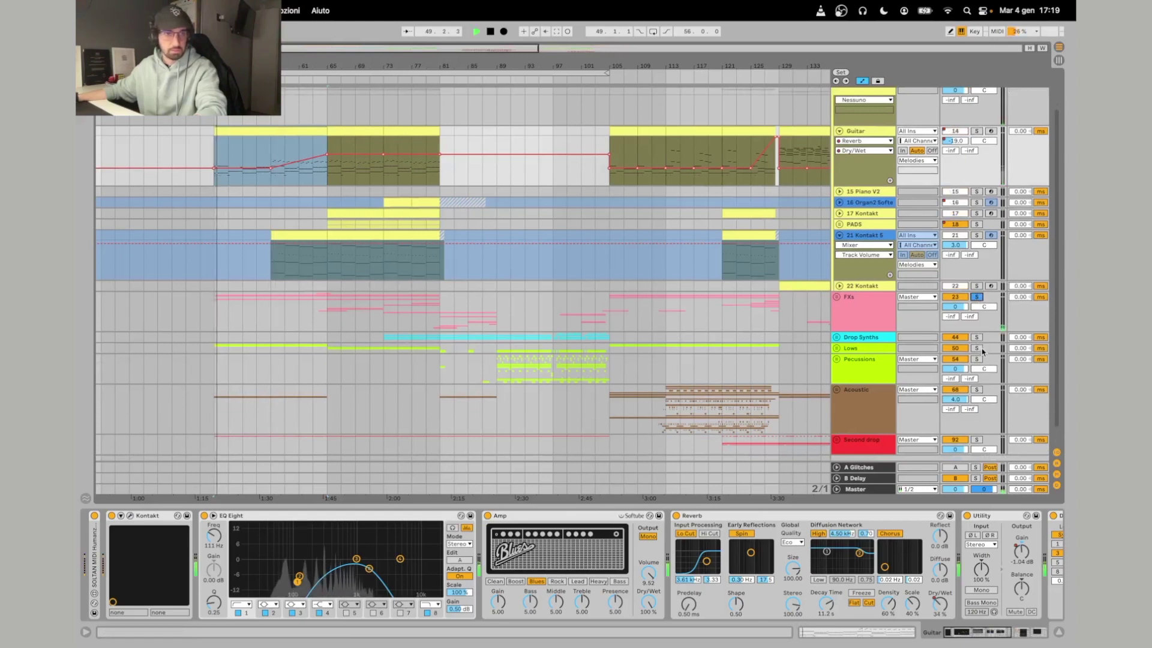
scroll(981, 363, "down", 2)
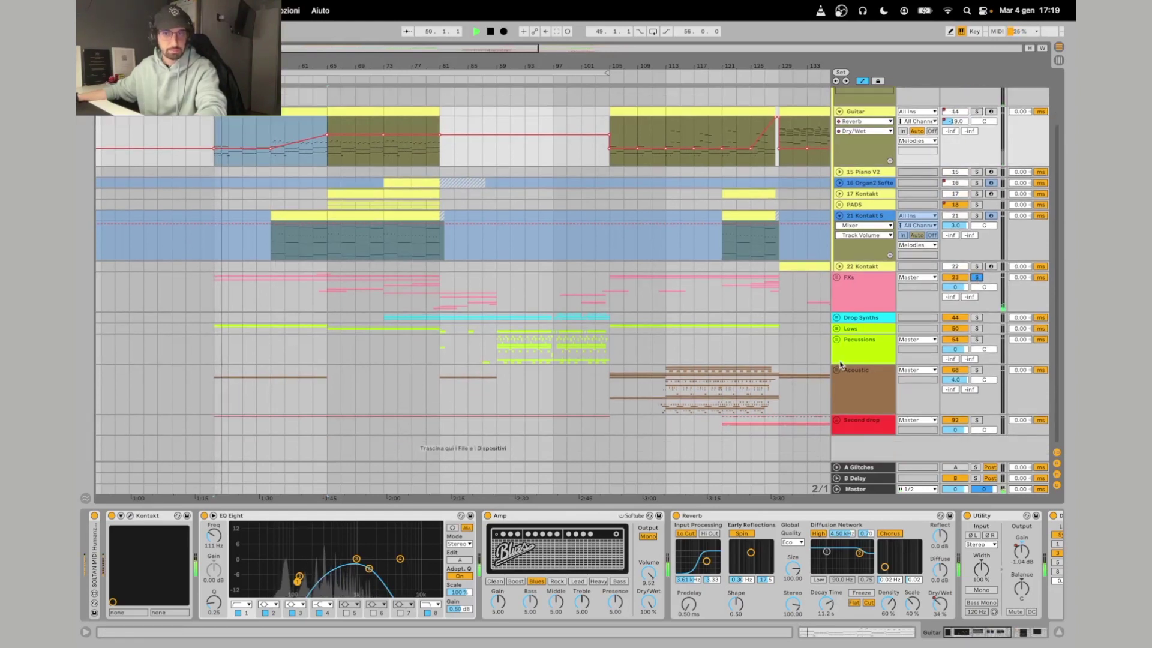
left_click(976, 370)
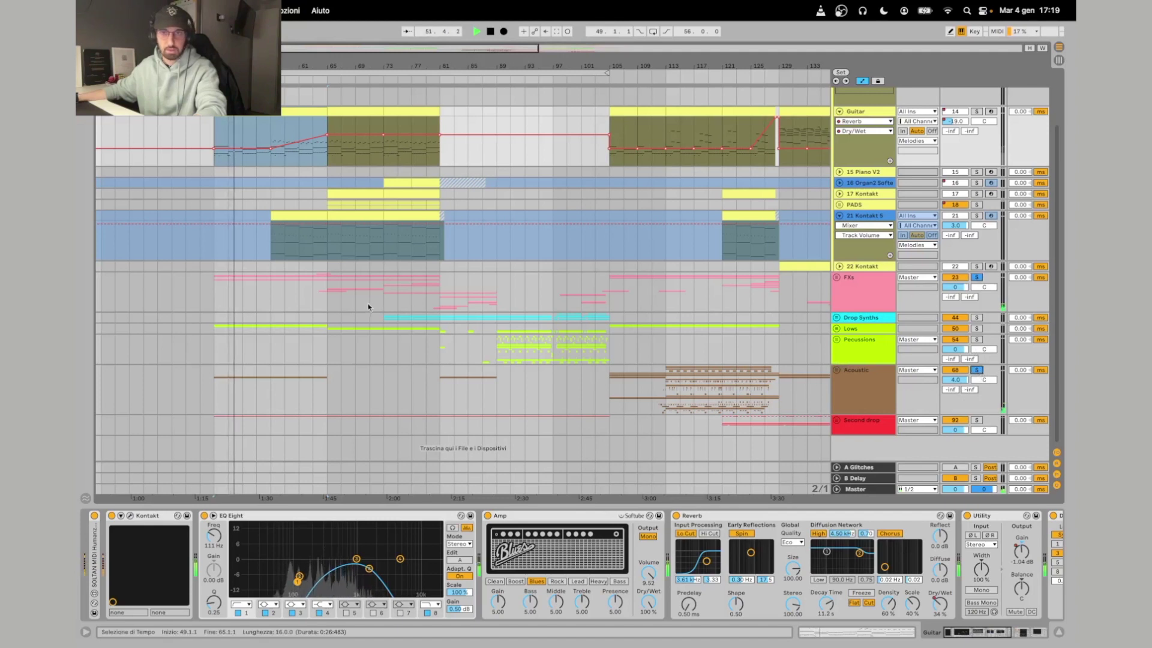
scroll(369, 307, "right", 2)
scroll(333, 305, "up", 1)
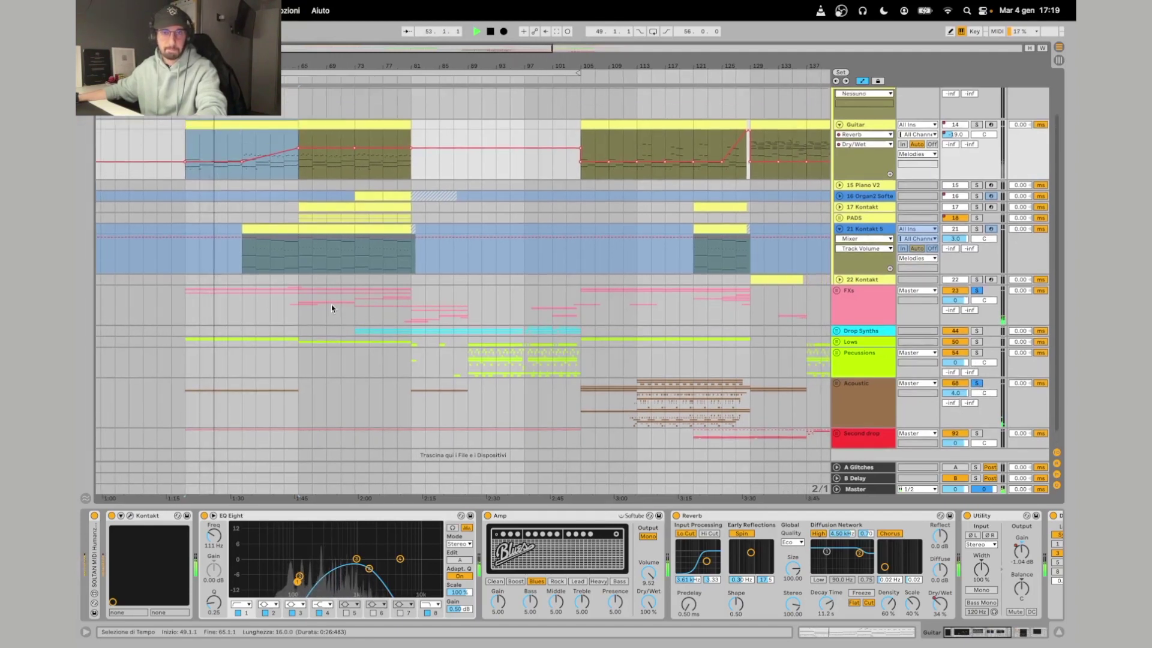
scroll(322, 224, "left", 2)
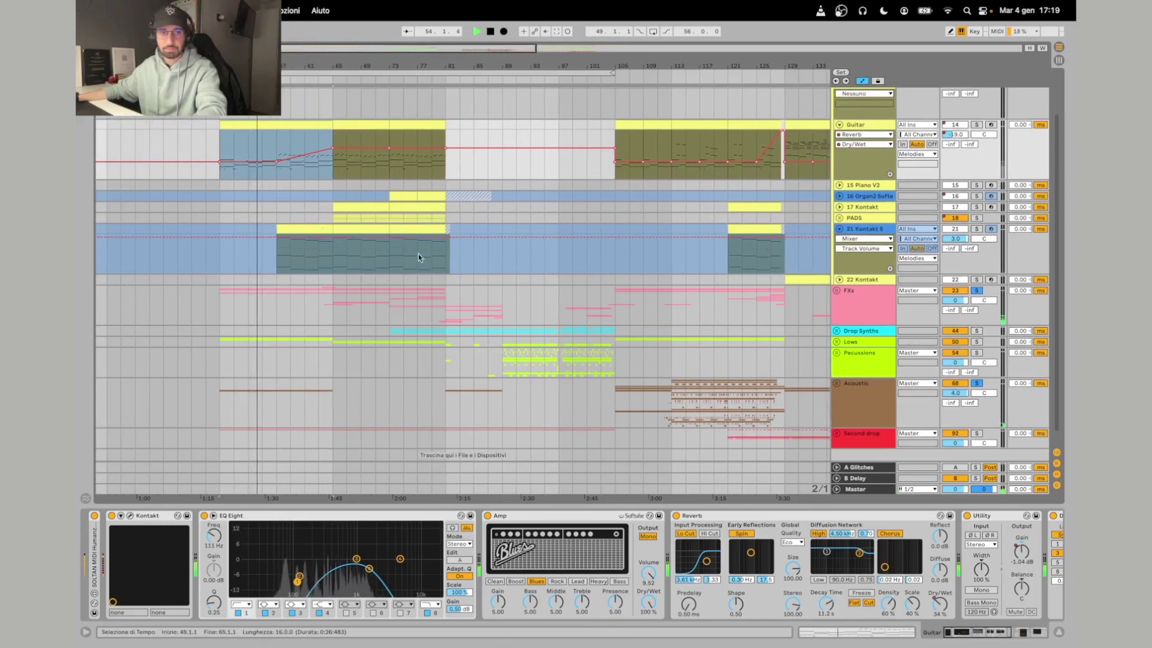
Unfold the Lows group and play its 51 Kontakt track soloed.
left_click(837, 343)
key("space")
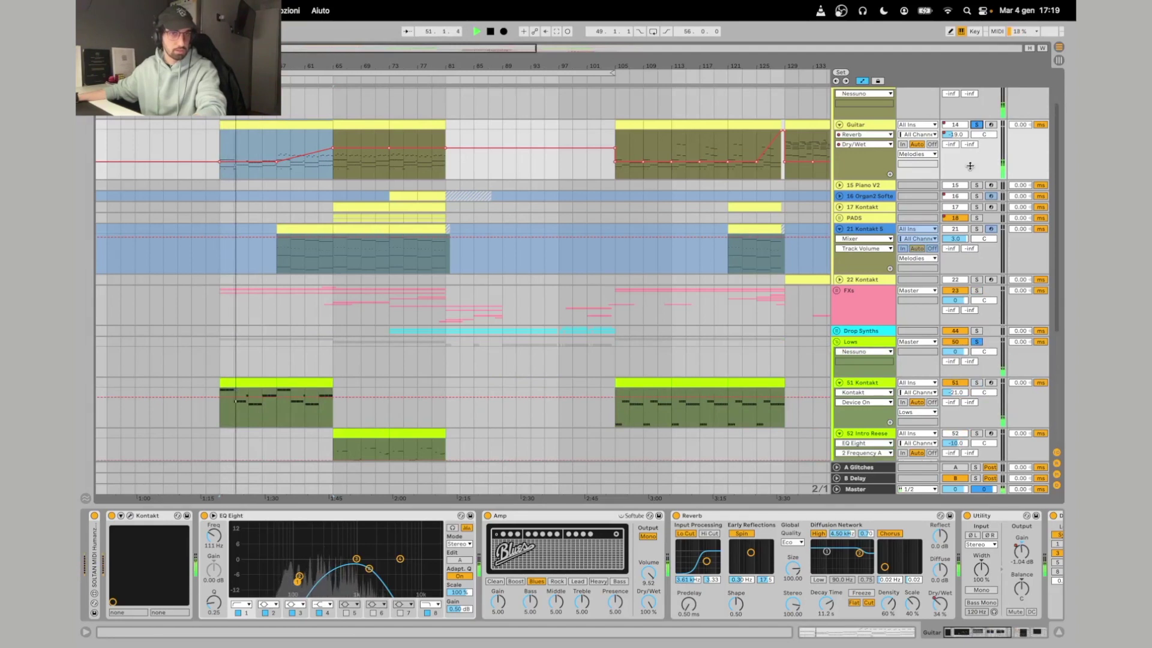
left_click(977, 383)
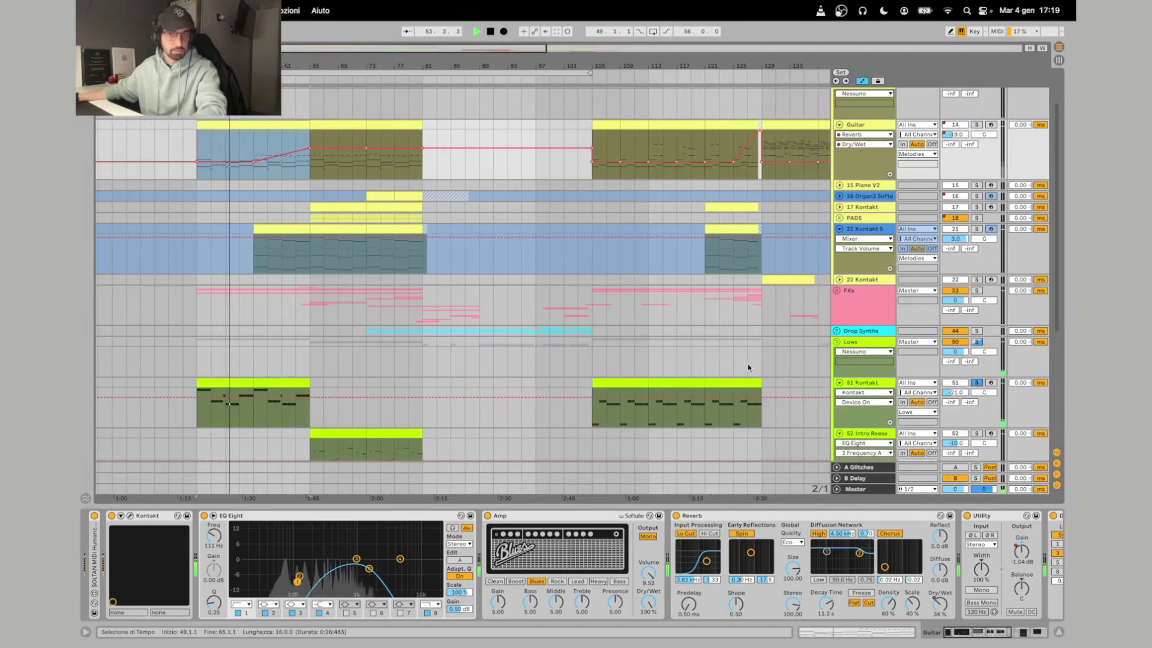
key("space")
left_click(129, 516)
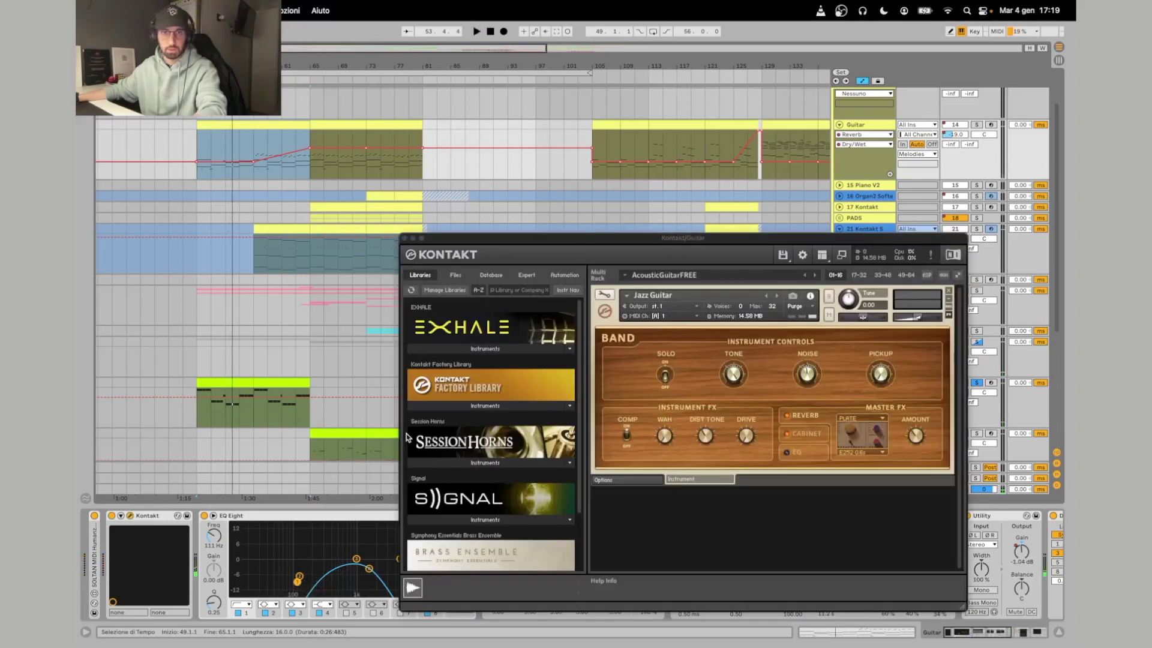
scroll(492, 384, "down", 3)
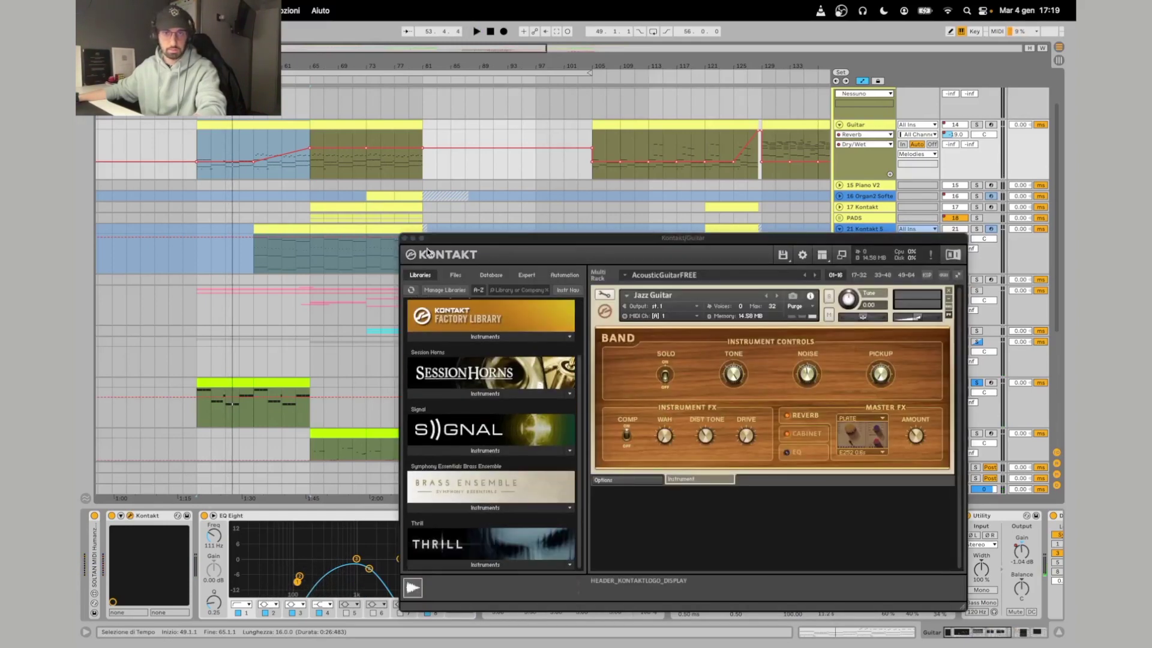
left_click(405, 239)
Inspect the Kontakt instrument loaded on the 51 Kontakt track and close its window.
scroll(420, 258, "down", 1)
left_click(862, 359)
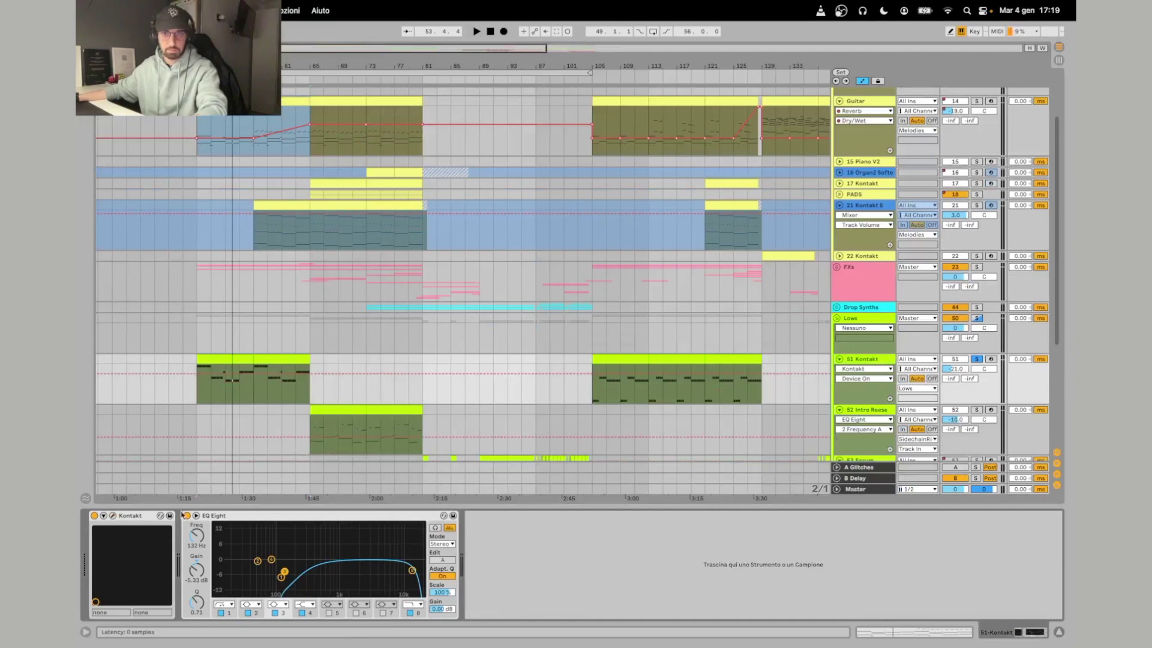
left_click(118, 516)
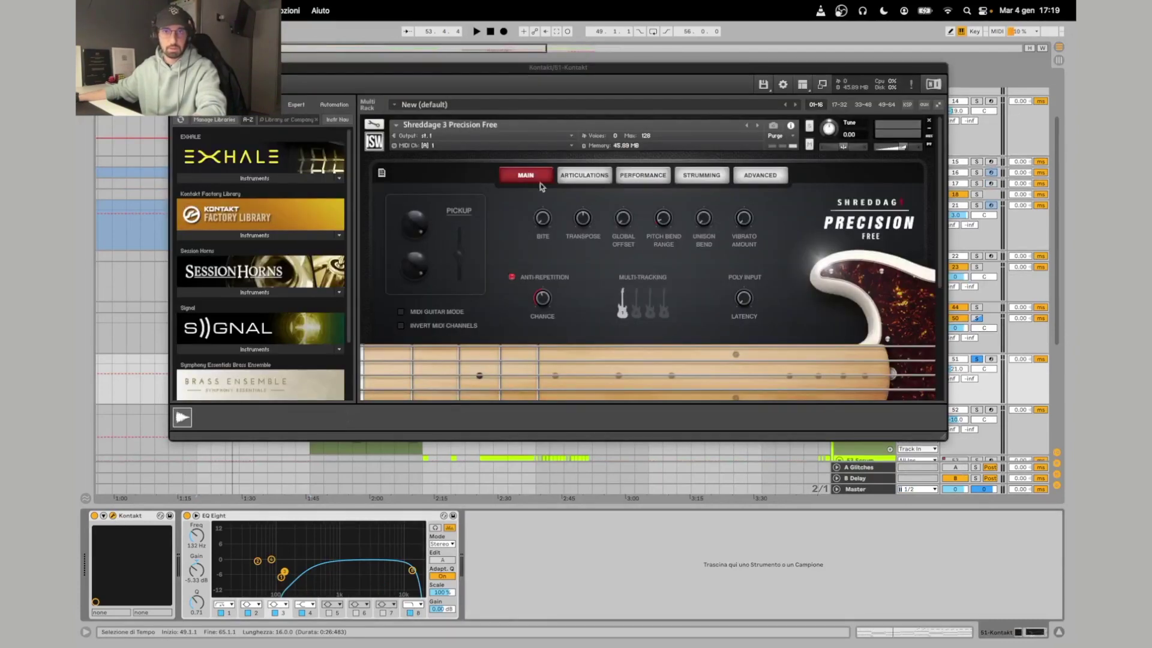
left_click(177, 68)
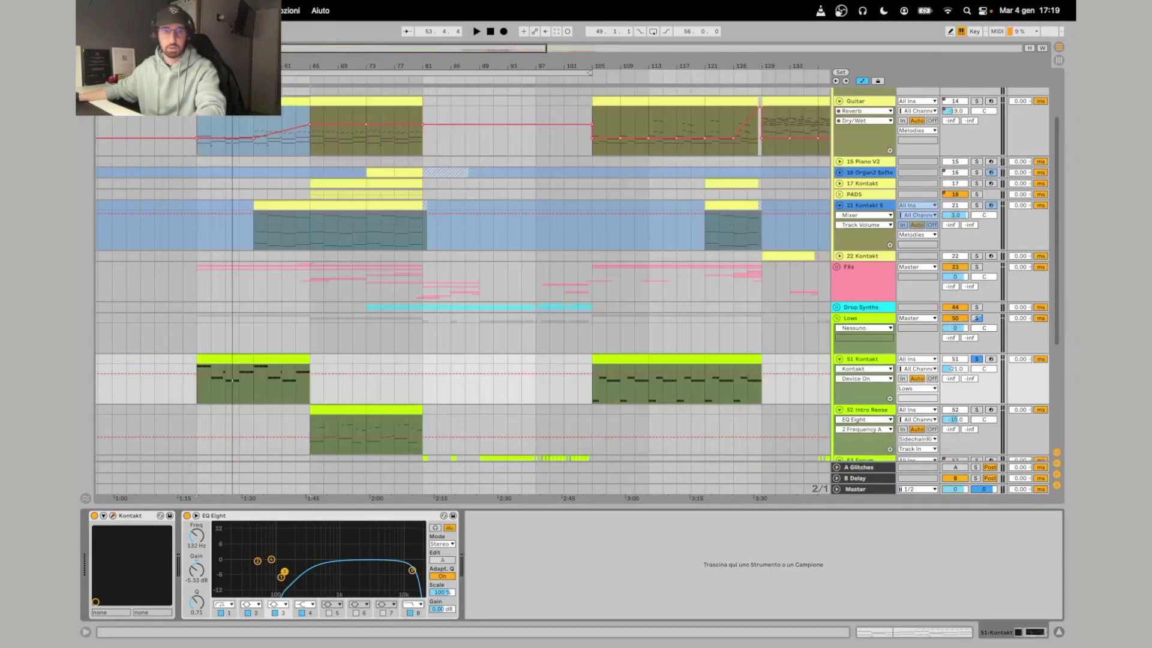
Turn off the solo on the 51 Kontakt track and select the 21 Kontakt 5 clip spanning bars 57 to 65.
left_click(977, 359)
key("space")
scroll(319, 281, "up", 3)
left_click(281, 255)
key("space")
scroll(283, 256, "up", 2)
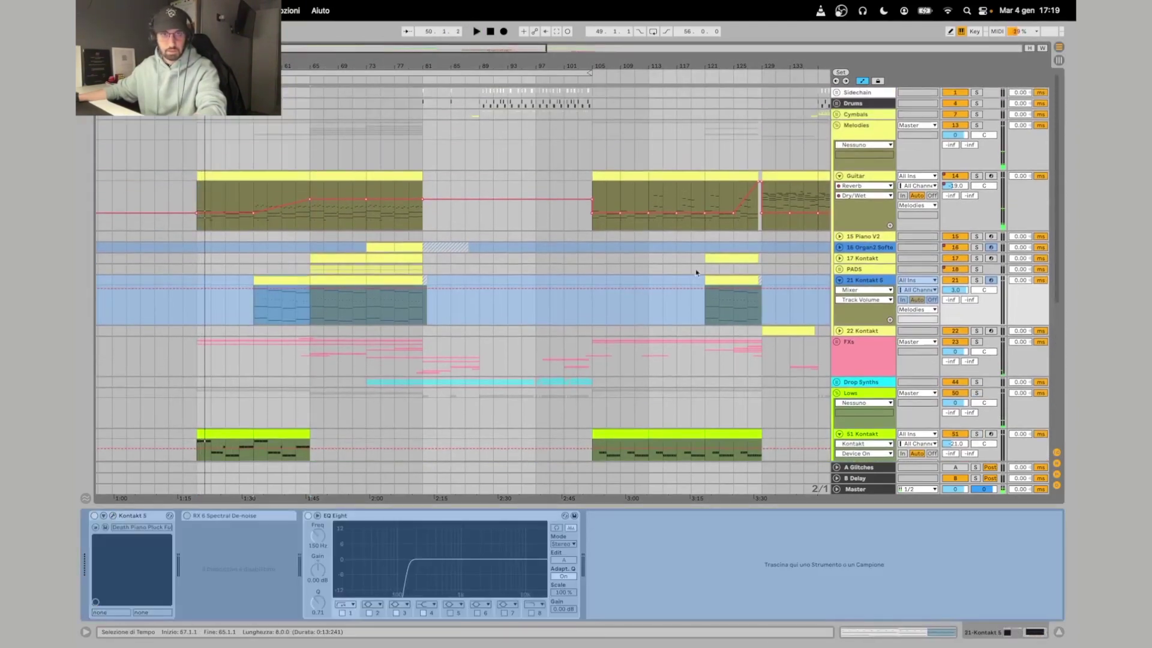
Play the 21 Kontakt 5 track soloed from bar 57, hide the device view, and turn off the solo.
left_click(977, 280)
key("space")
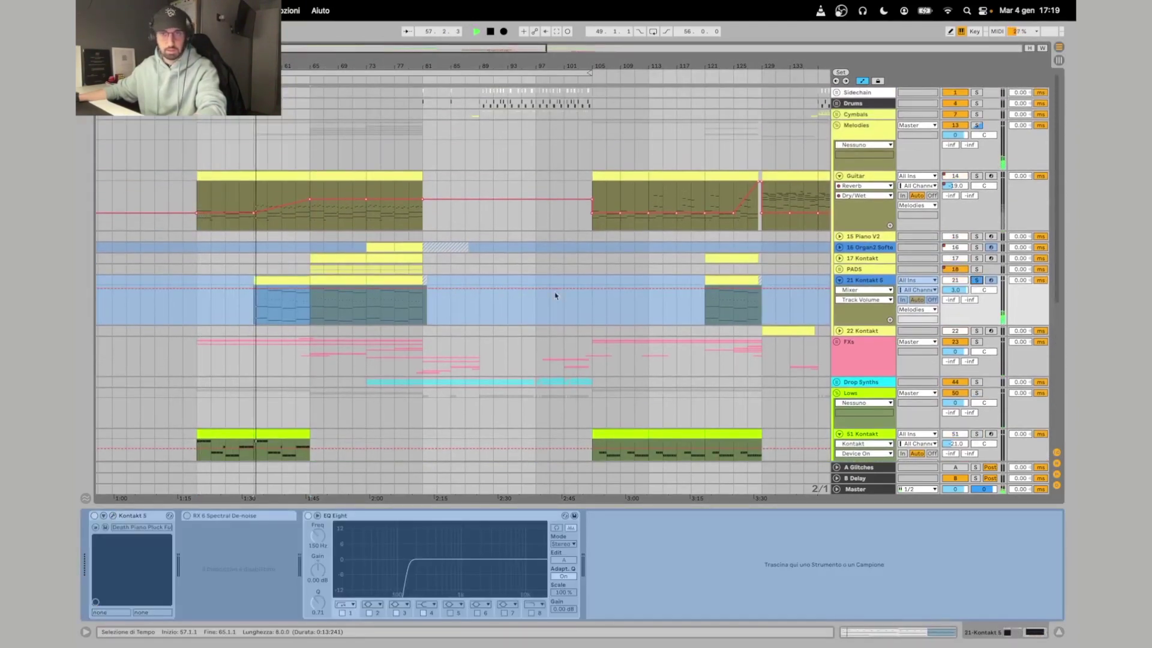
scroll(500, 294, "down", 3)
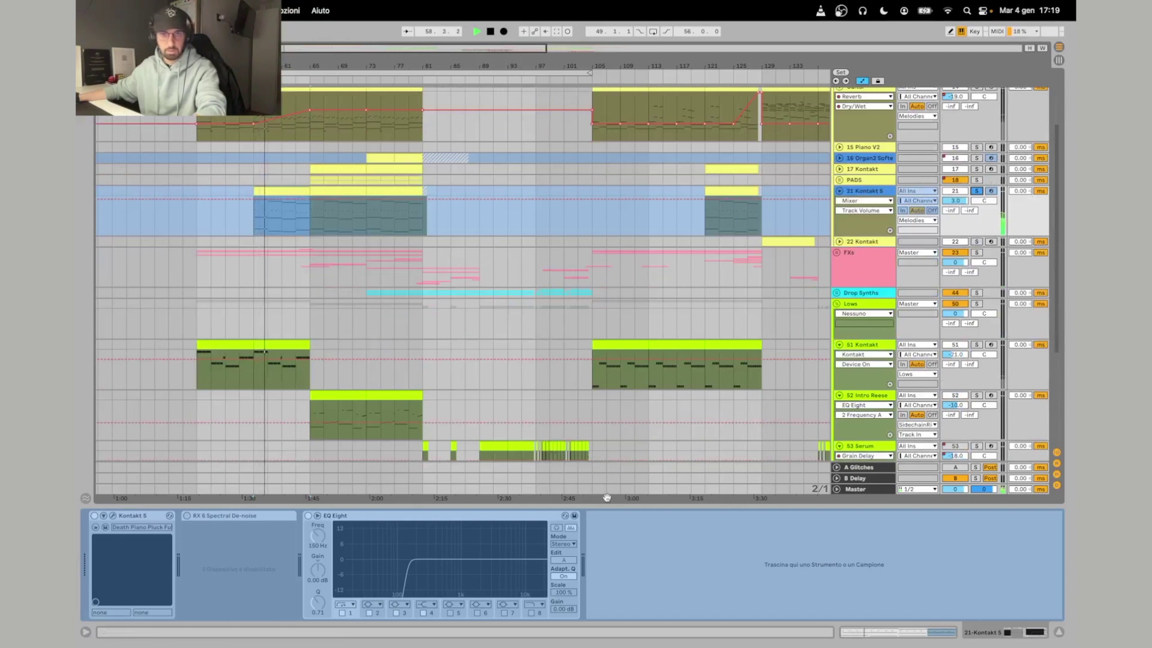
double_click(665, 504)
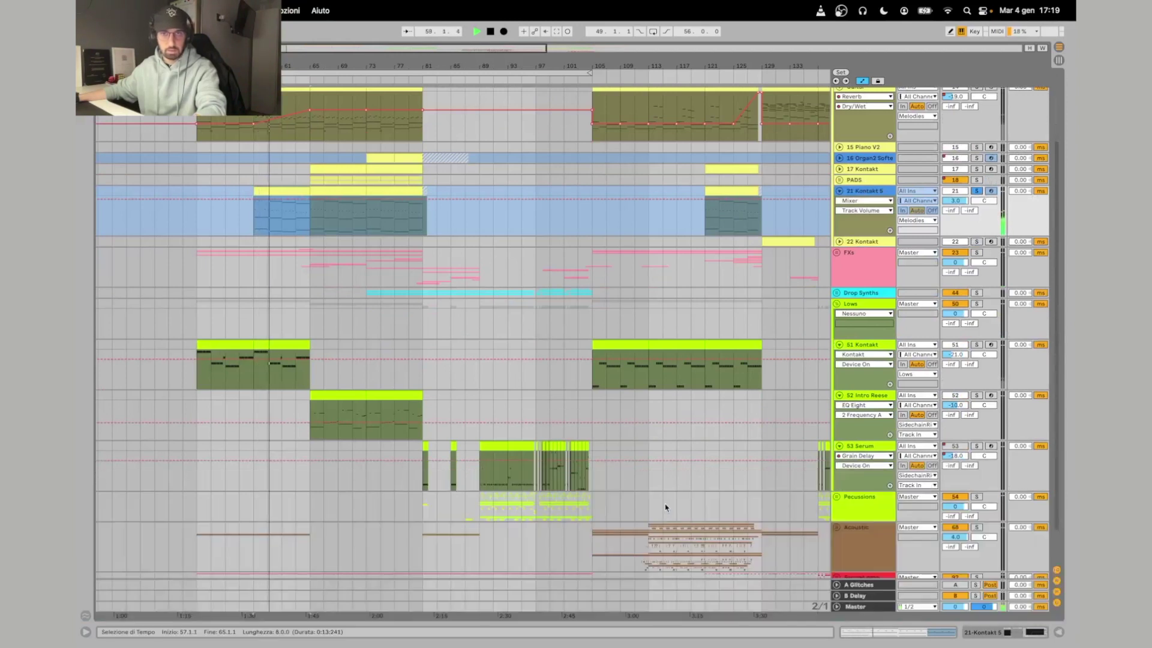
left_click(977, 191)
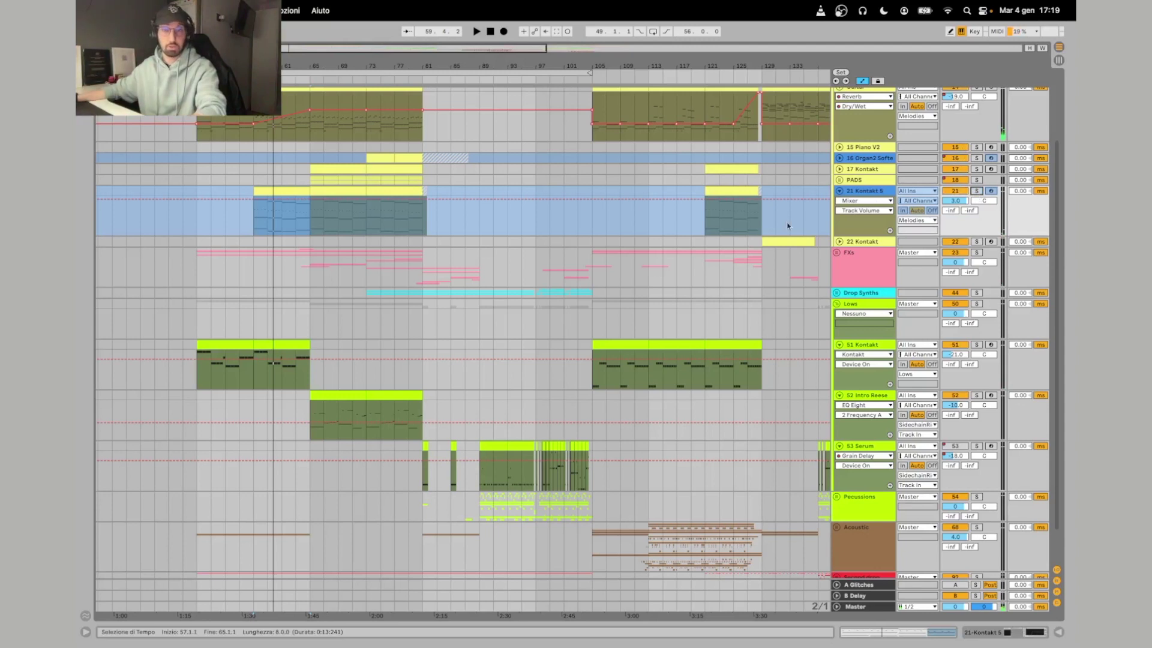
scroll(680, 268, "up", 1)
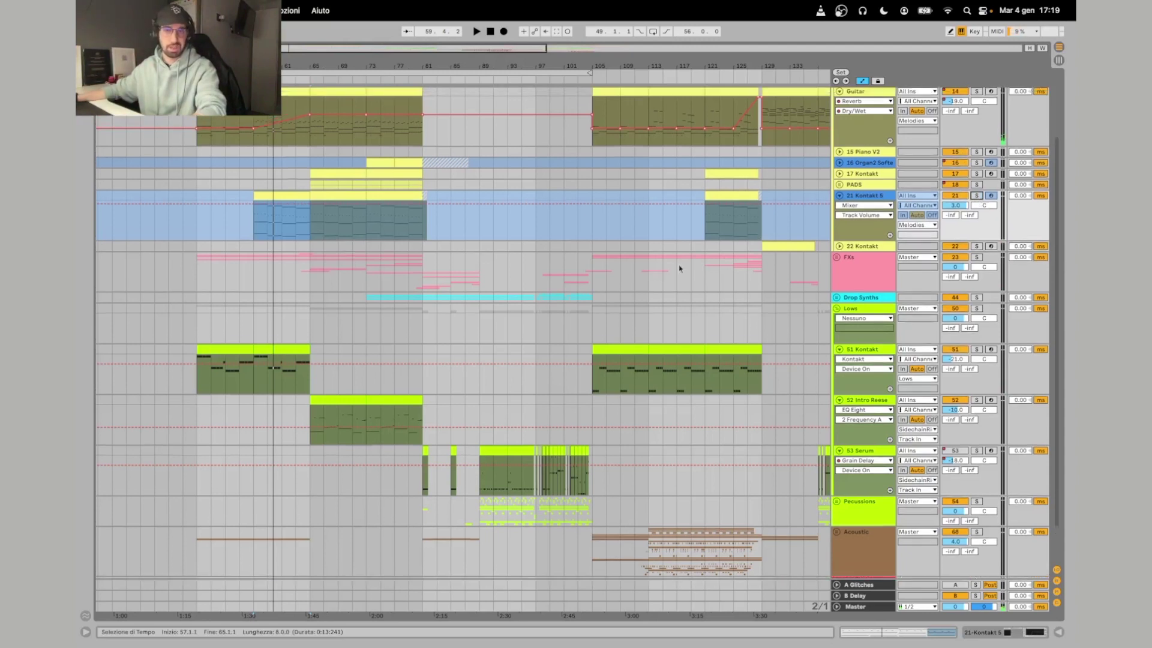
Play the FXs group soloed from bar 57, turn off its solo, and fold the Lows group.
left_click(977, 257)
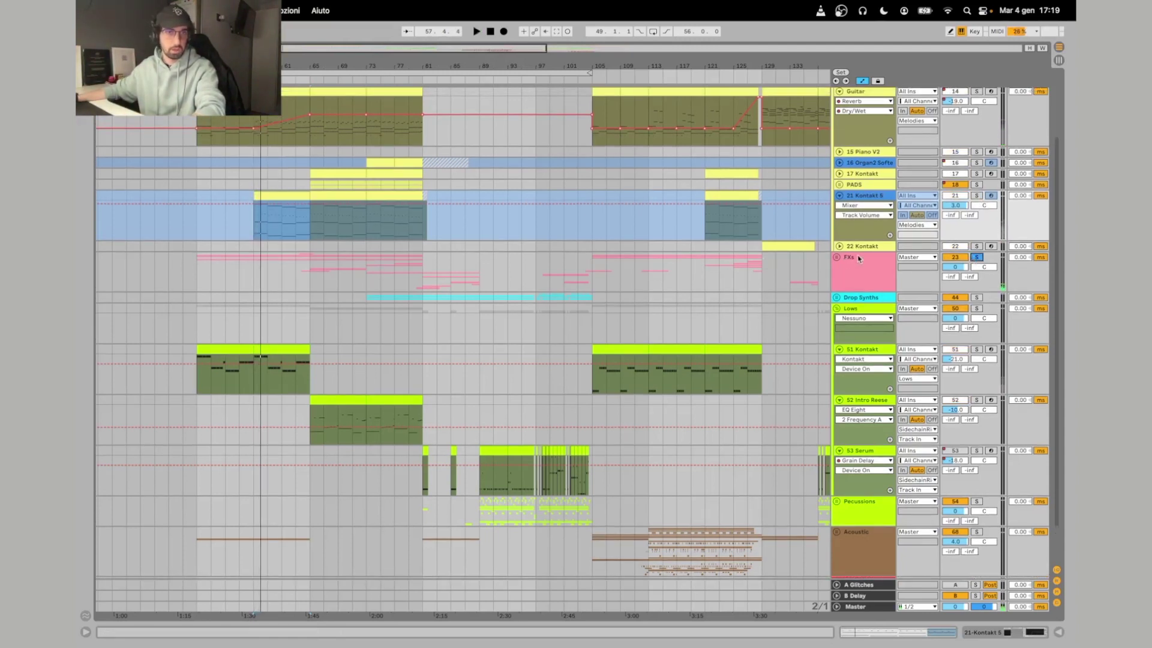
left_click(976, 258)
left_click(837, 308)
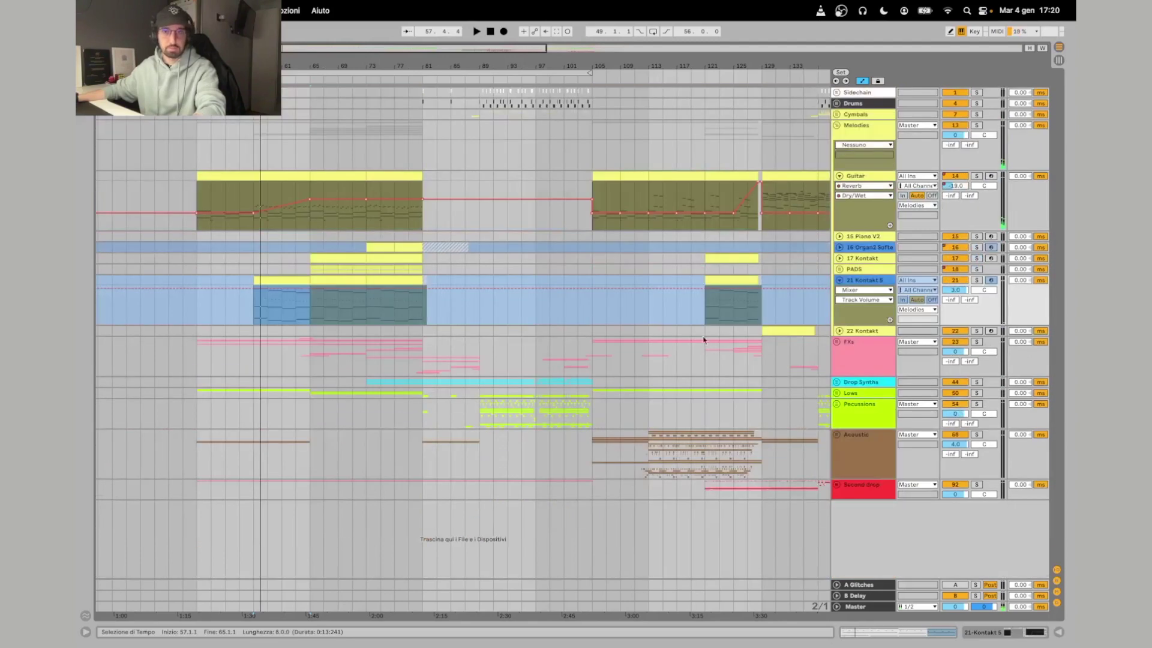
Select the Guitar clip spanning bars 65 to 73.
scroll(339, 415, "right", 2)
left_click_drag(257, 150, 370, 168)
left_click(276, 176)
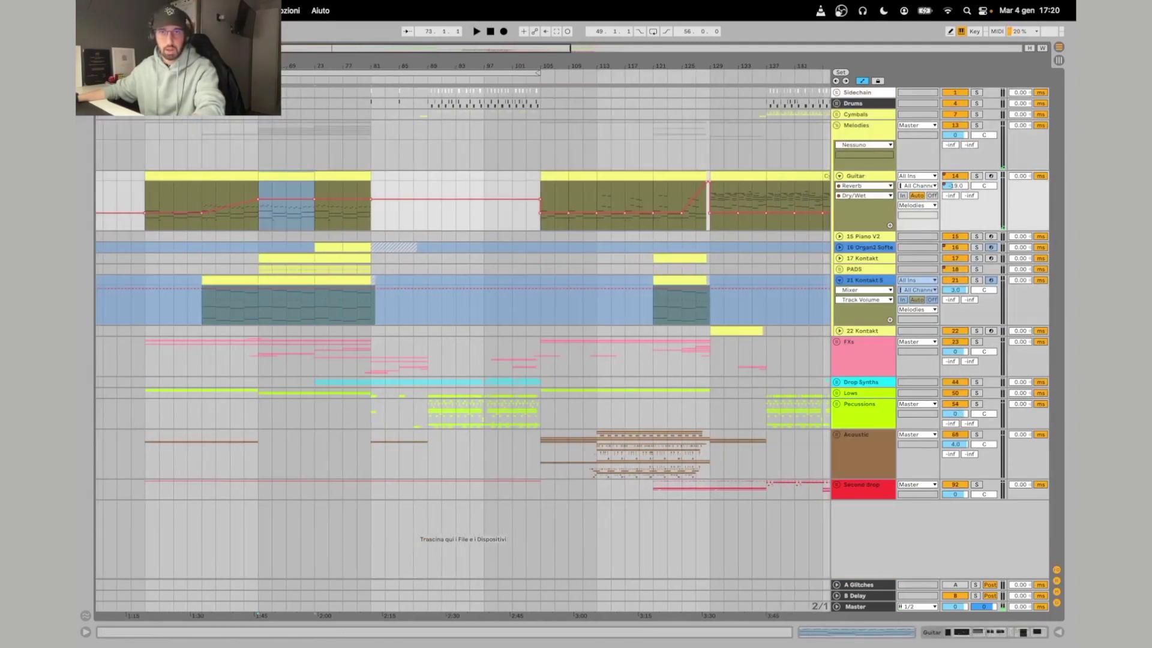
key("plus")
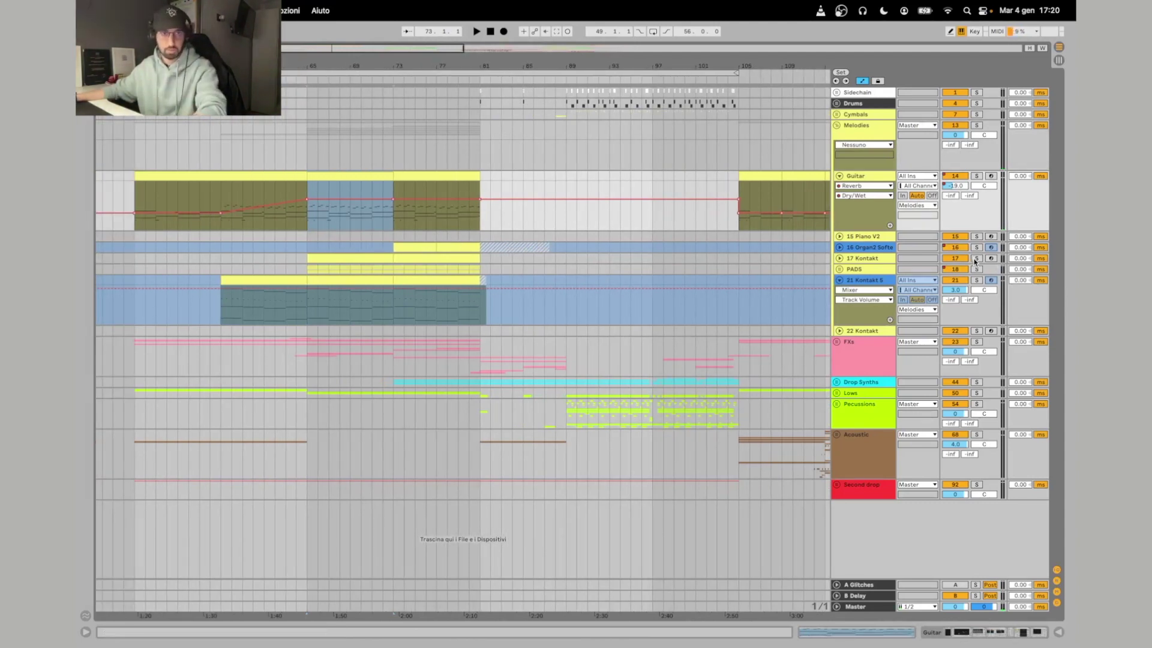
Solo the 16 Organ2 Softer, 17 Kontakt and PADS tracks together and play them from bar 65.
left_click(976, 248)
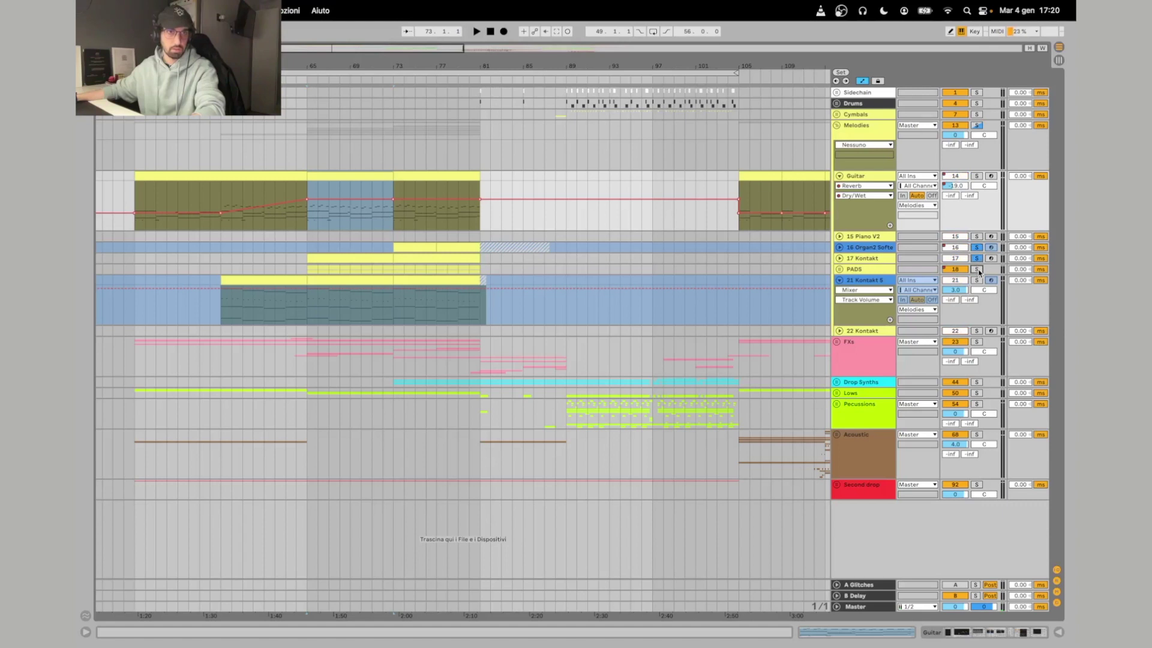
left_click(345, 258)
key("space")
scroll(780, 263, "right", 1)
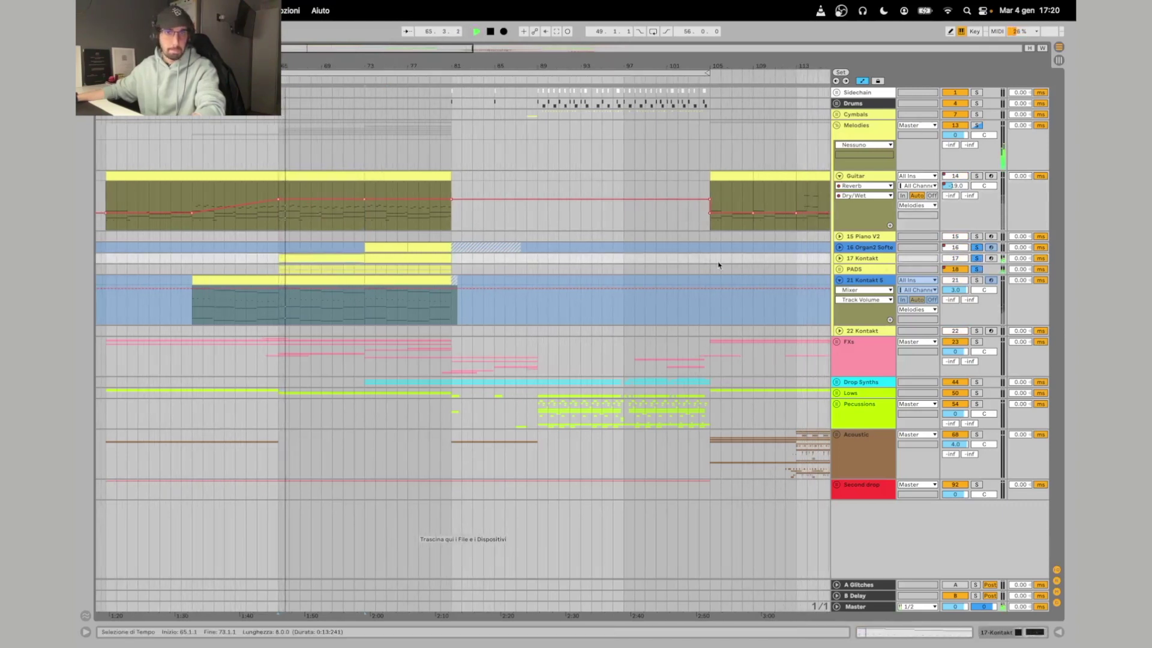
left_click(387, 252)
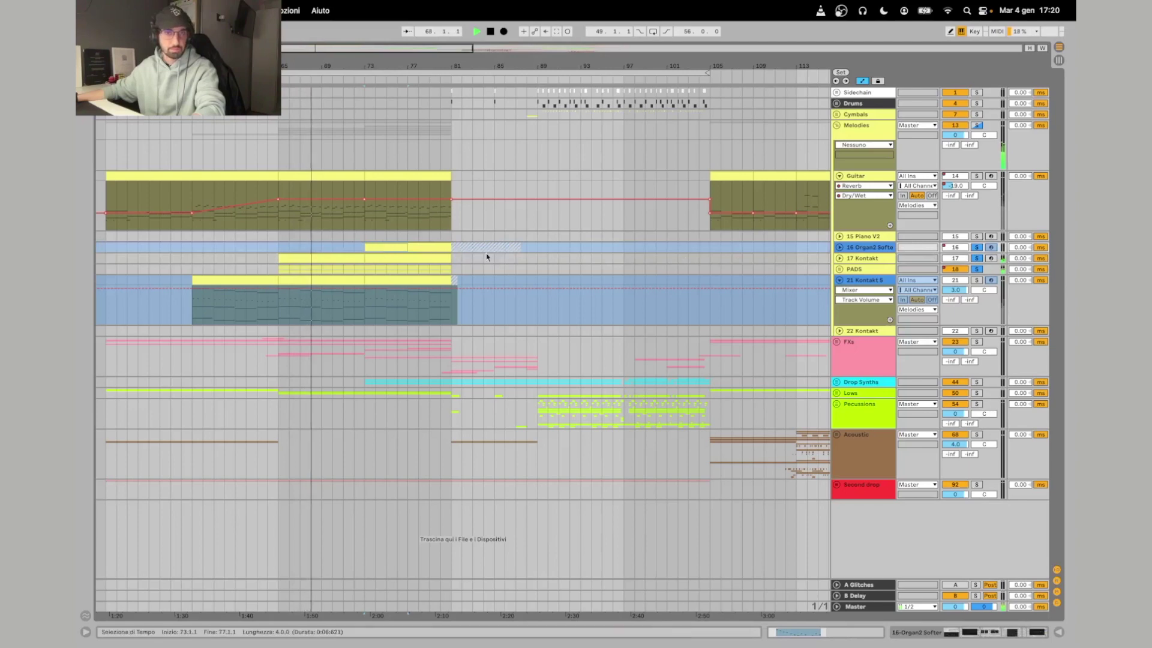
Unfold the PADS group and show the devices of its 19 Jarble Ambience Pad track with playback stopped.
left_click(839, 270)
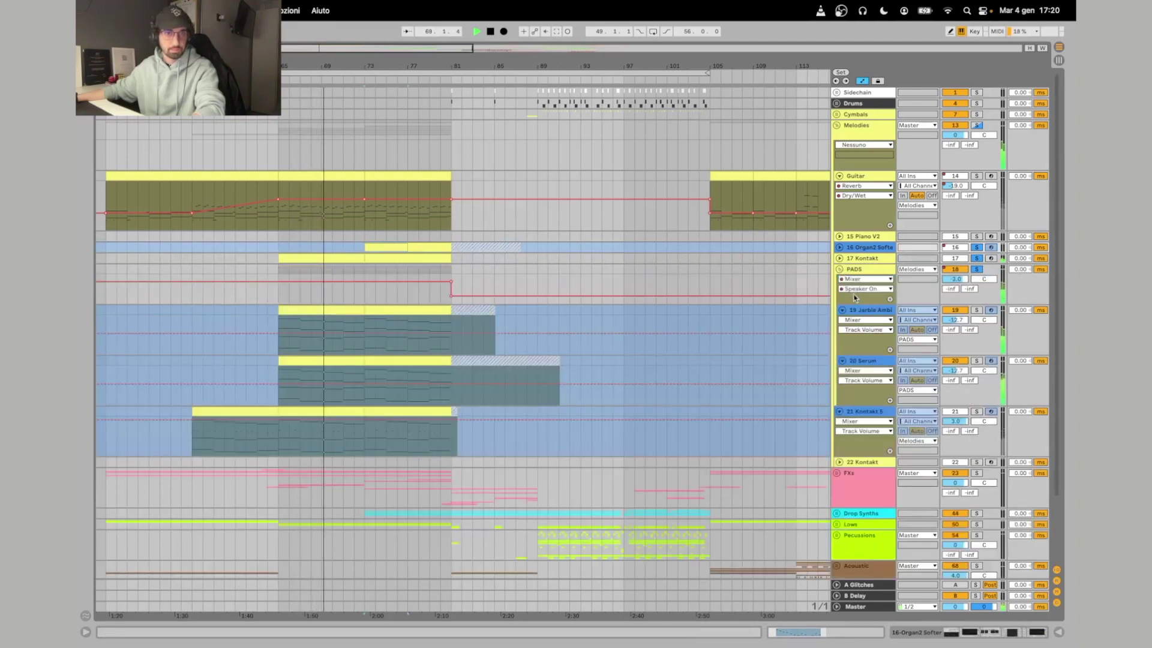
left_click(865, 311)
key("space")
double_click(865, 311)
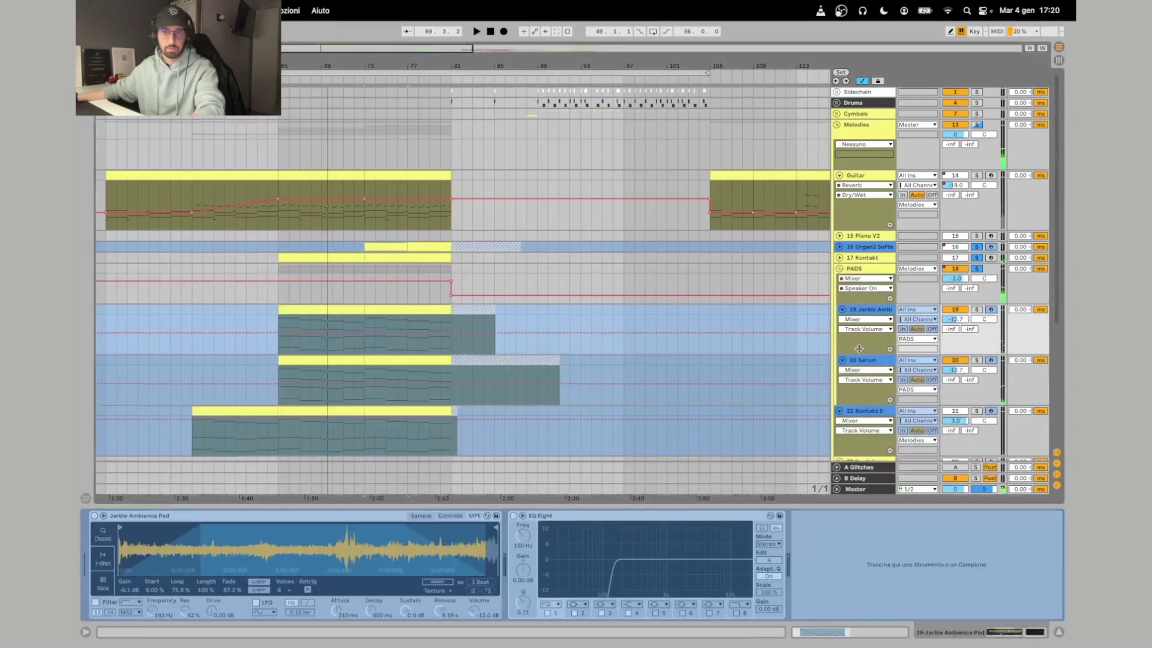
scroll(860, 359, "down", 2)
Unfreeze the 20 Serum track and play it soloed.
right_click(876, 317)
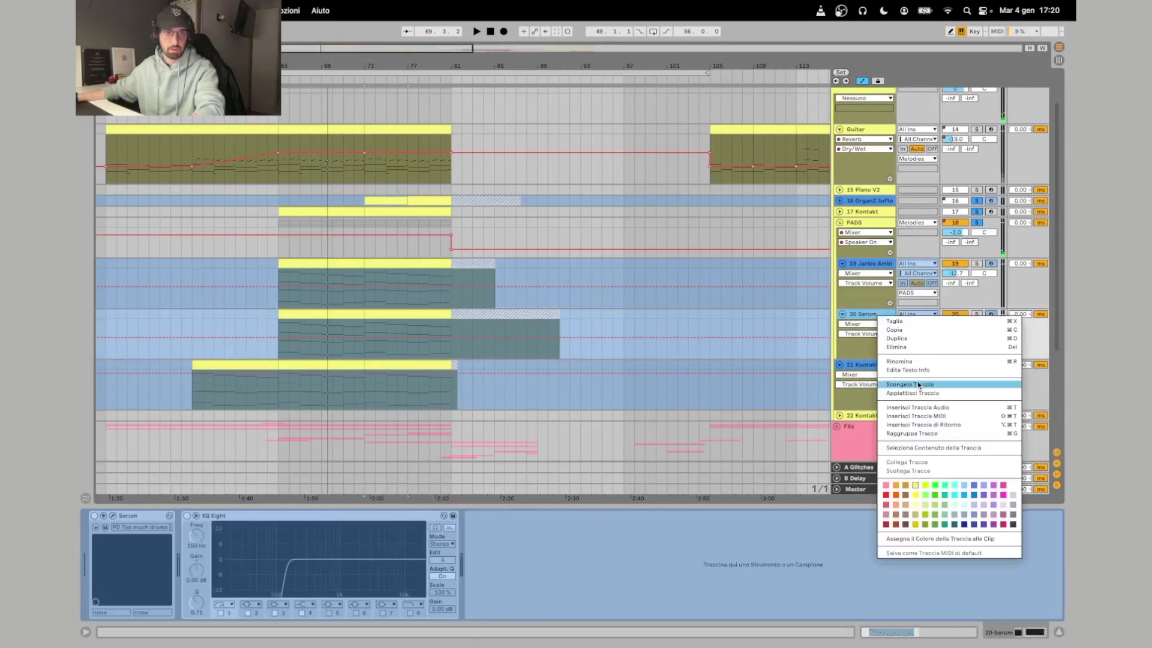
left_click(918, 386)
left_click(977, 314)
key("space")
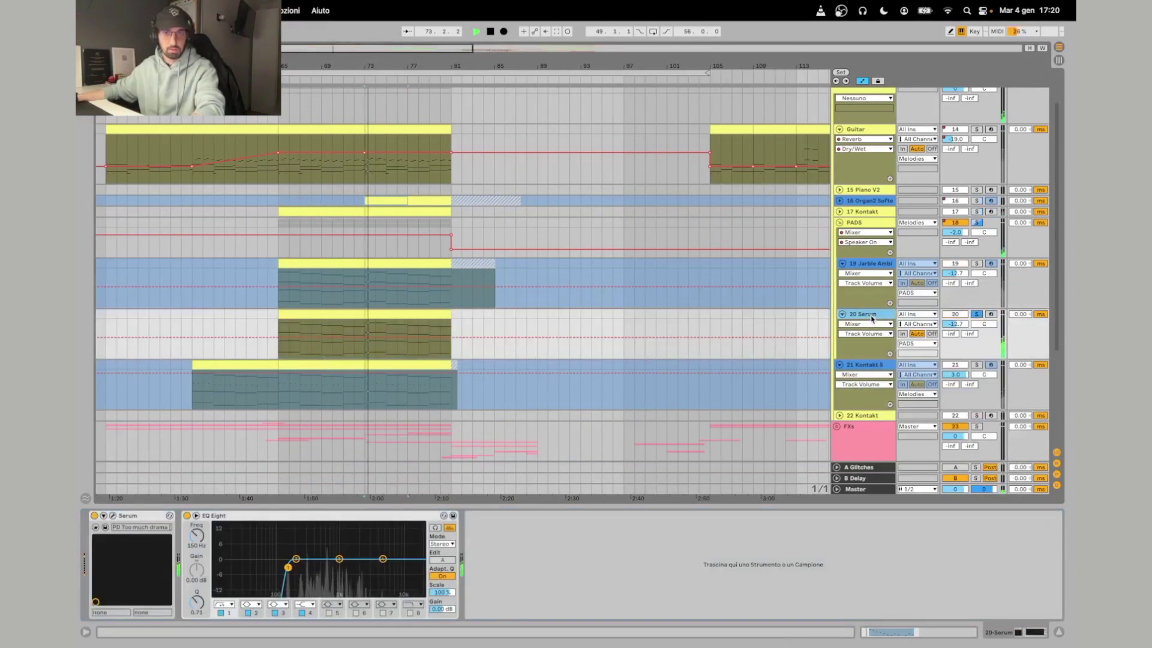
Inspect the Serum patch and its preset list on the 20 Serum track, and show the PADS group's effects.
left_click(114, 516)
key("space")
left_click_drag(468, 54, 571, 92)
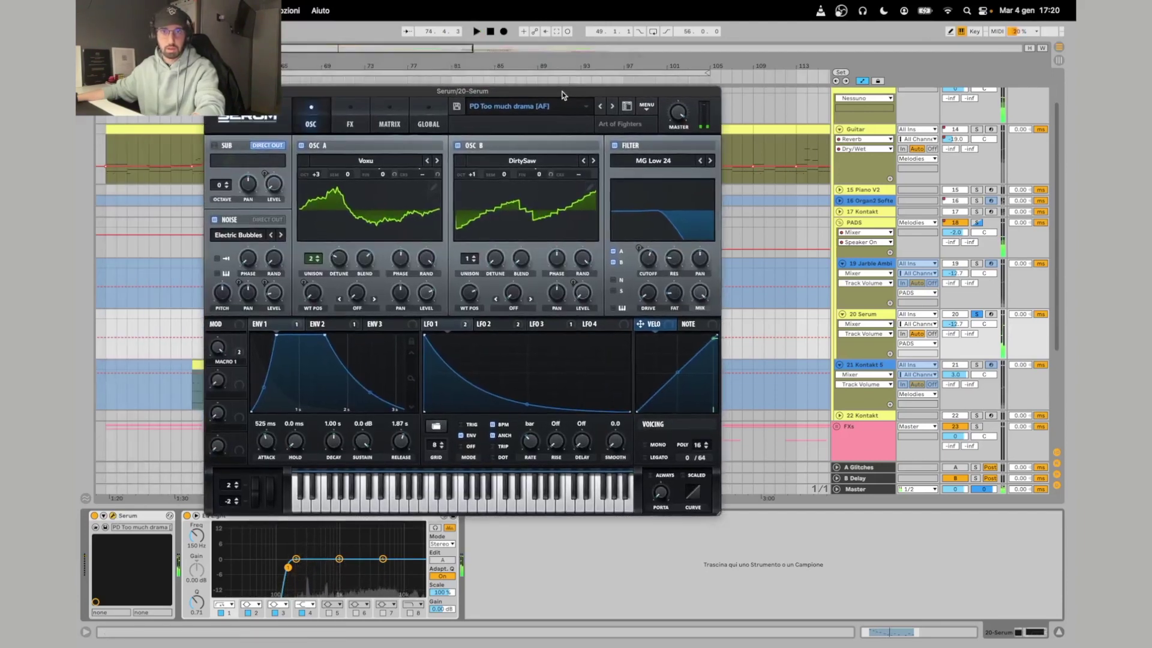
left_click(522, 107)
mouse_move(563, 261)
scroll(706, 476, "down", 1)
left_click(701, 532)
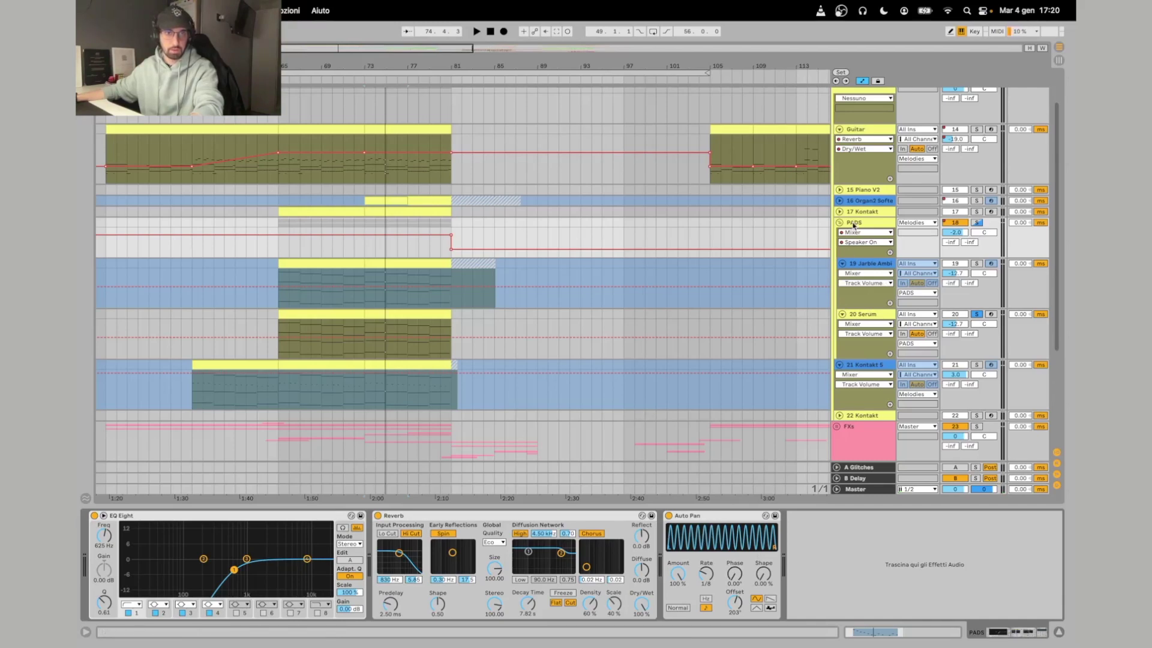
Play the 17 Kontakt track soloed, unfolding it and showing its devices.
scroll(952, 191, "up", 1)
left_click(977, 234)
key("space")
left_click(839, 234)
left_click(853, 235)
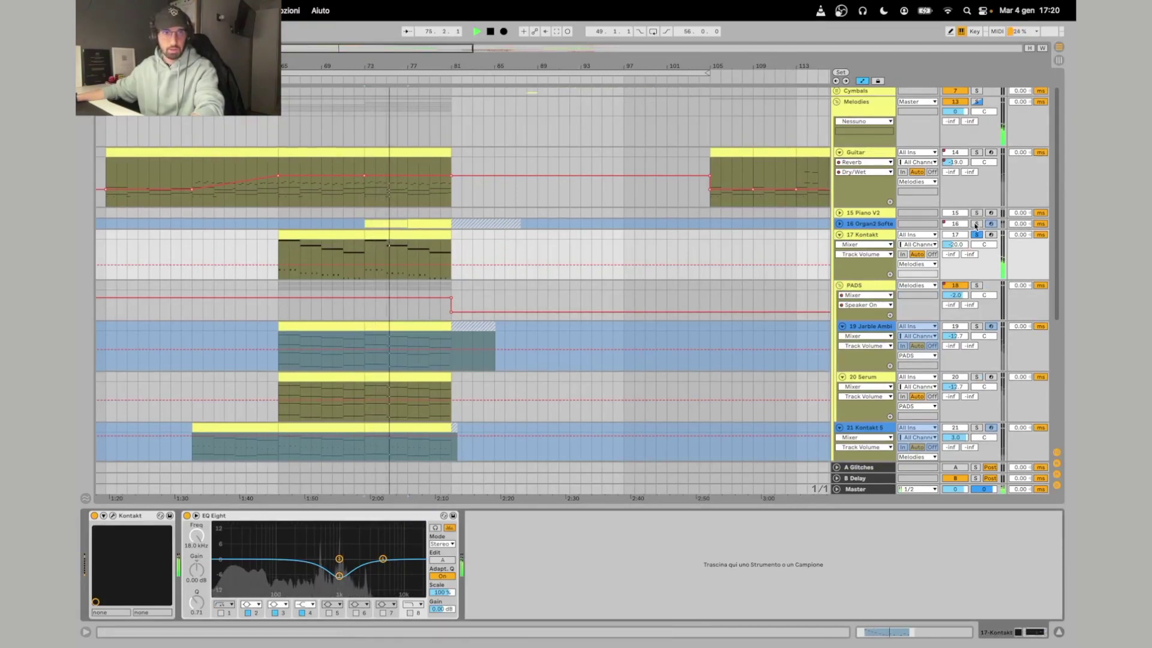
Solo the 16 Organ2 Softer track, show its devices, and play it from bar 73.
left_click(976, 224)
key("space")
left_click(855, 225)
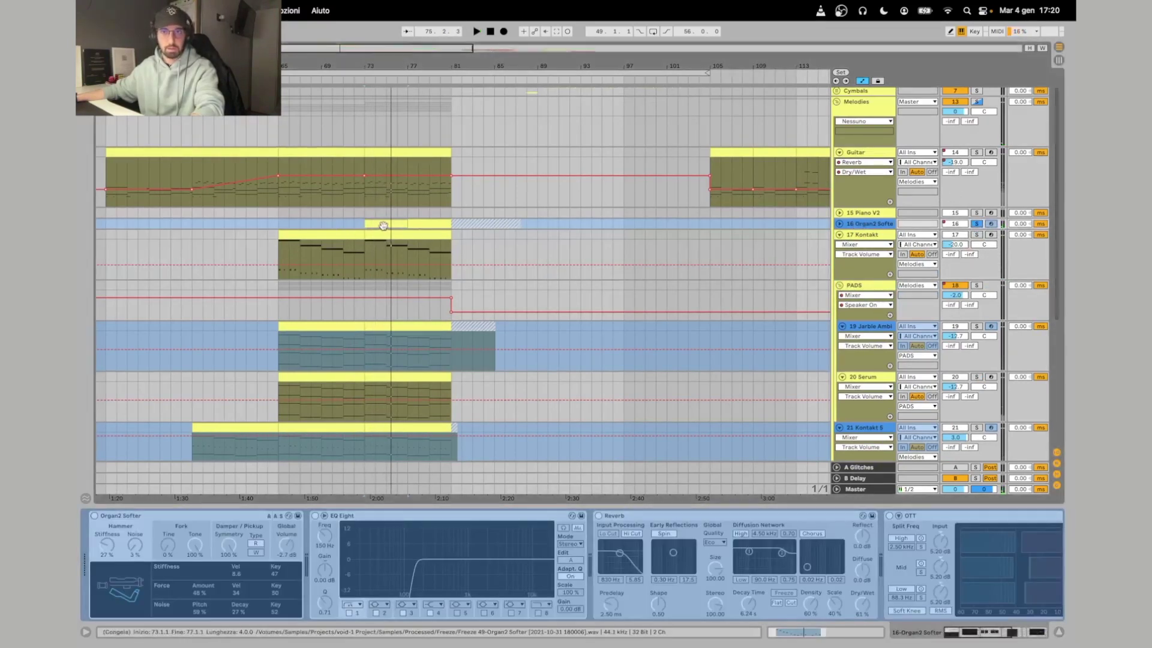
key("space")
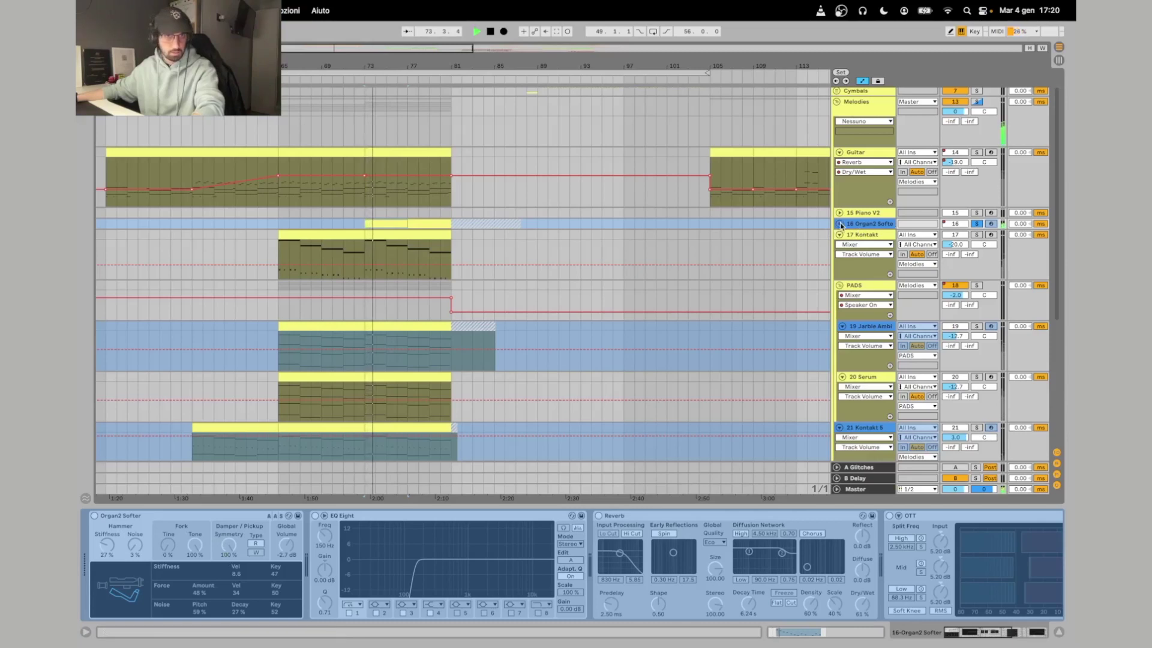
Unfold the 16 Organ2 Softer track and play its clips from bar 73 with the full arrangement unsoloed.
left_click(840, 224)
key("space")
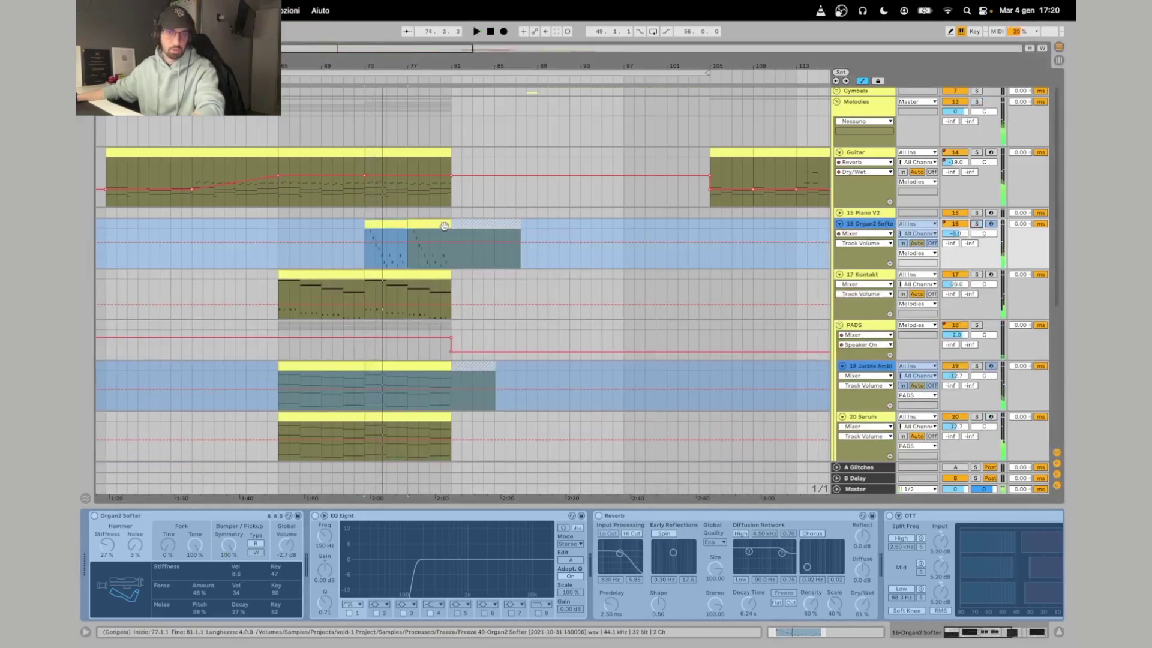
left_click(439, 224, "shift")
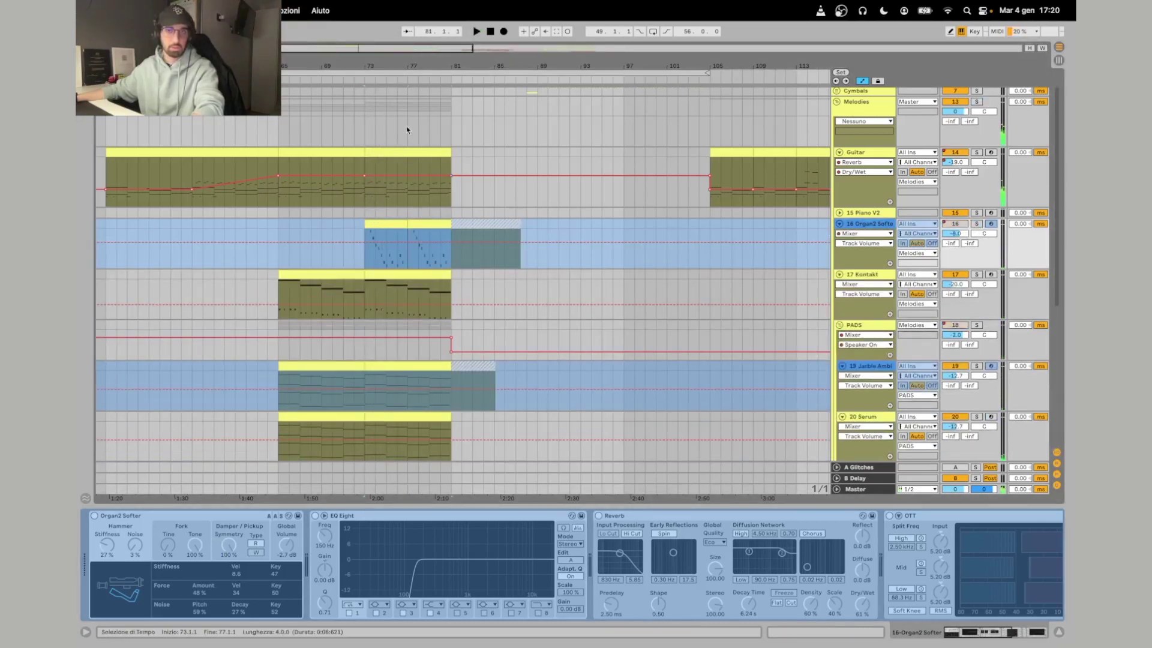
key("space")
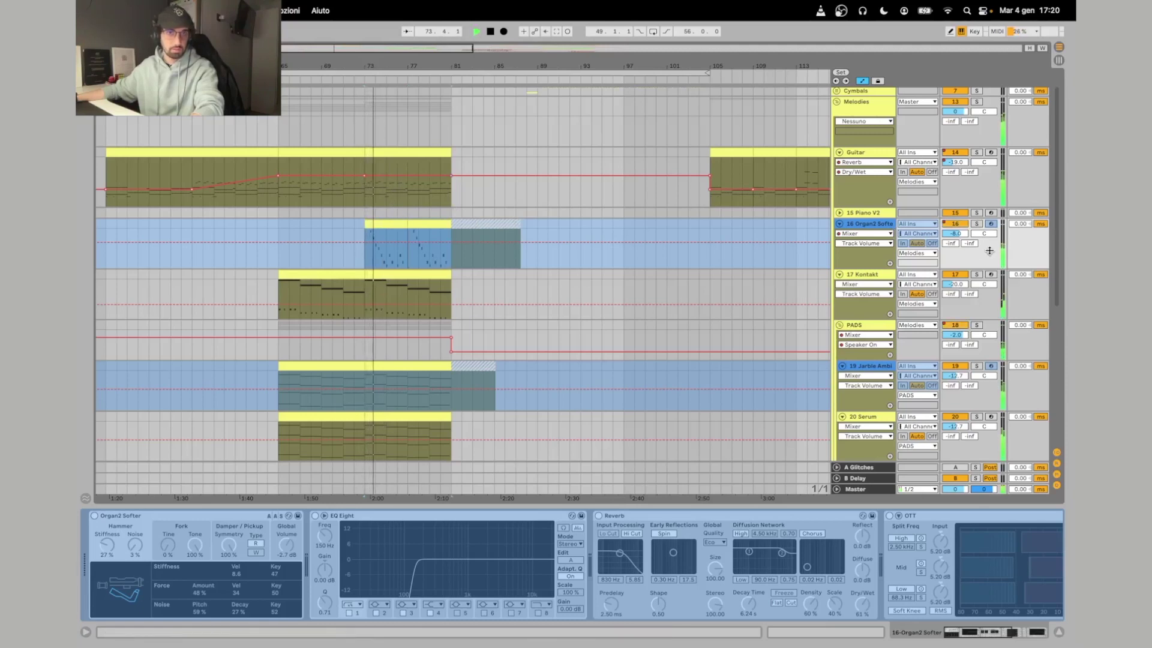
key("space")
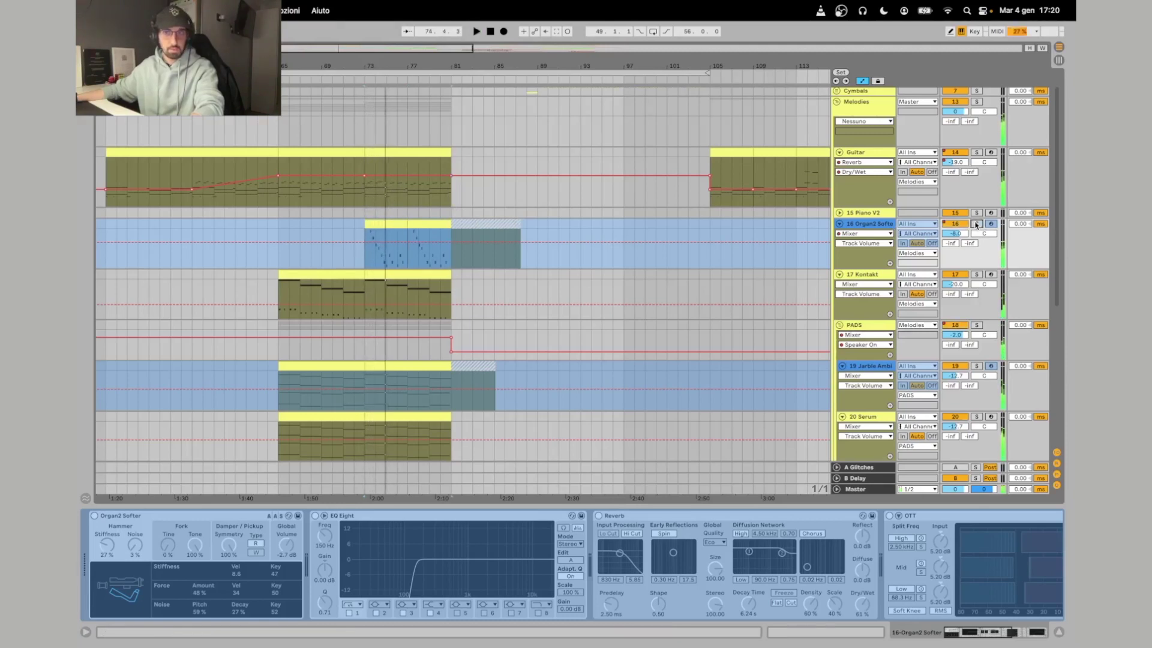
Solo the 16 Organ2 Softer track and search the browser's Instruments category for the Organ Softer preset.
left_click(976, 224)
key("super+alt+b")
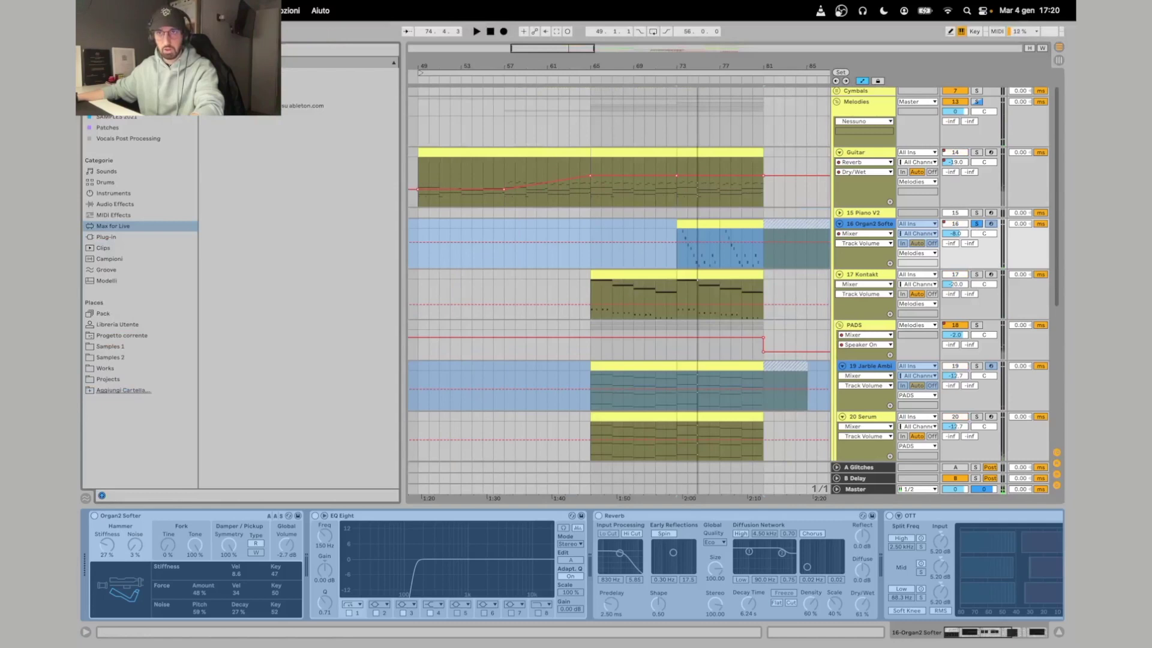
key("super+f")
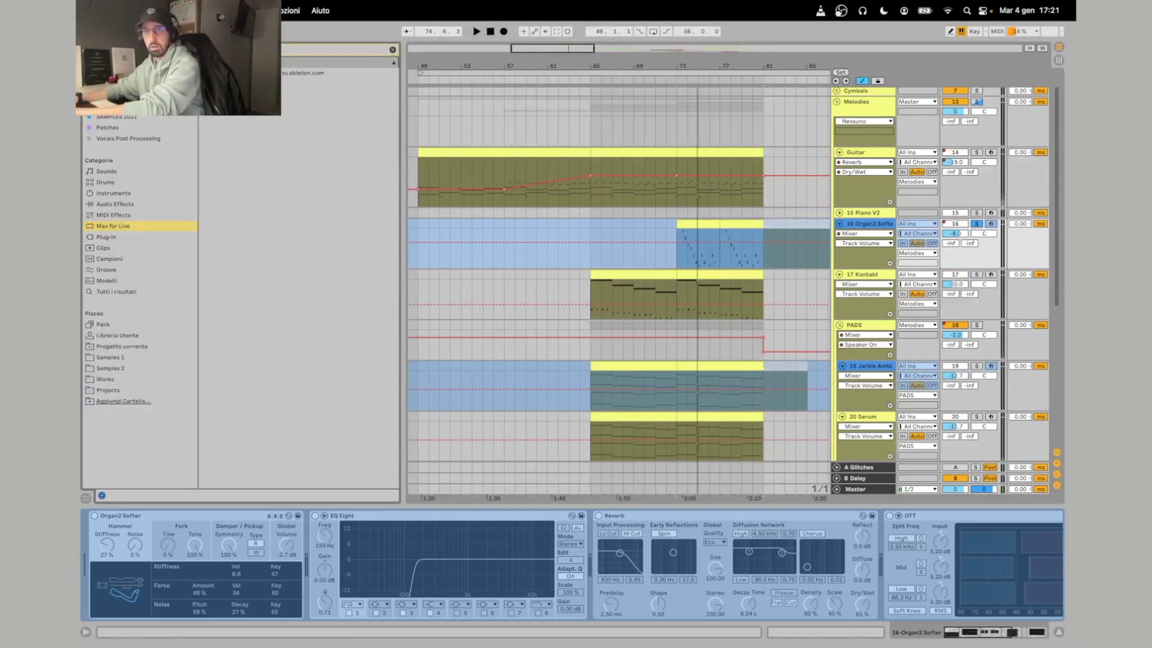
left_click(123, 292)
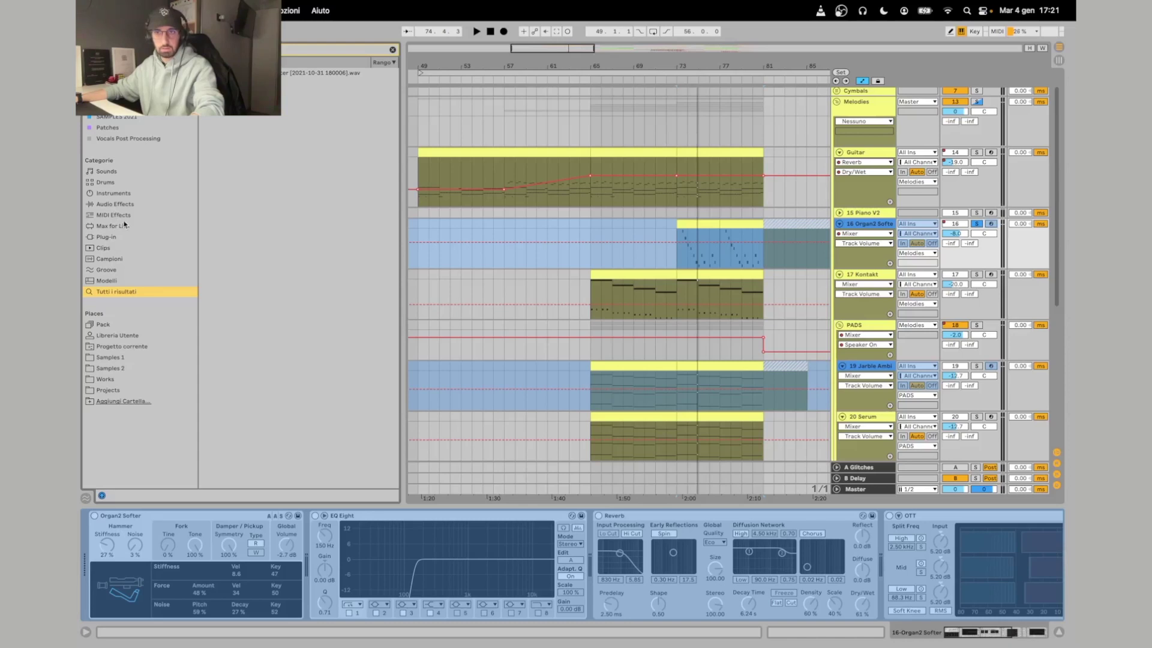
left_click(118, 194)
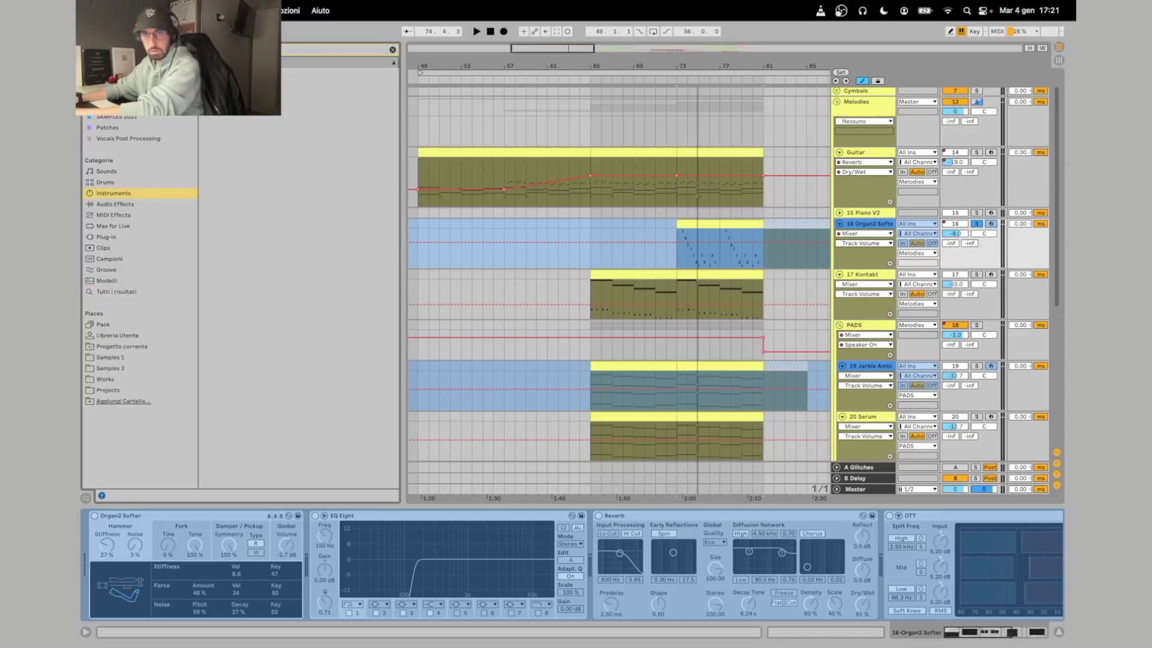
key("BackSpace")
type("ser")
key("Down")
key("Down")
key("Down")
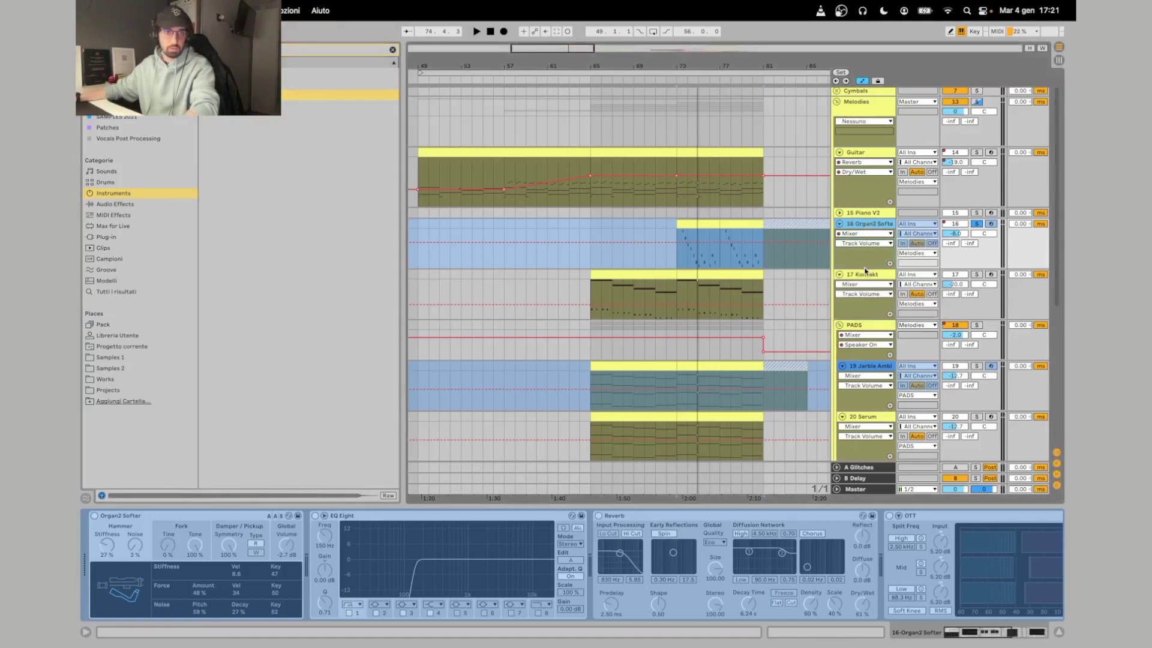
Insert a MIDI track below 16 Organ2 Softer and load the Organ Softer preset onto it.
key("super+shift+t")
left_click_drag(240, 95, 137, 523)
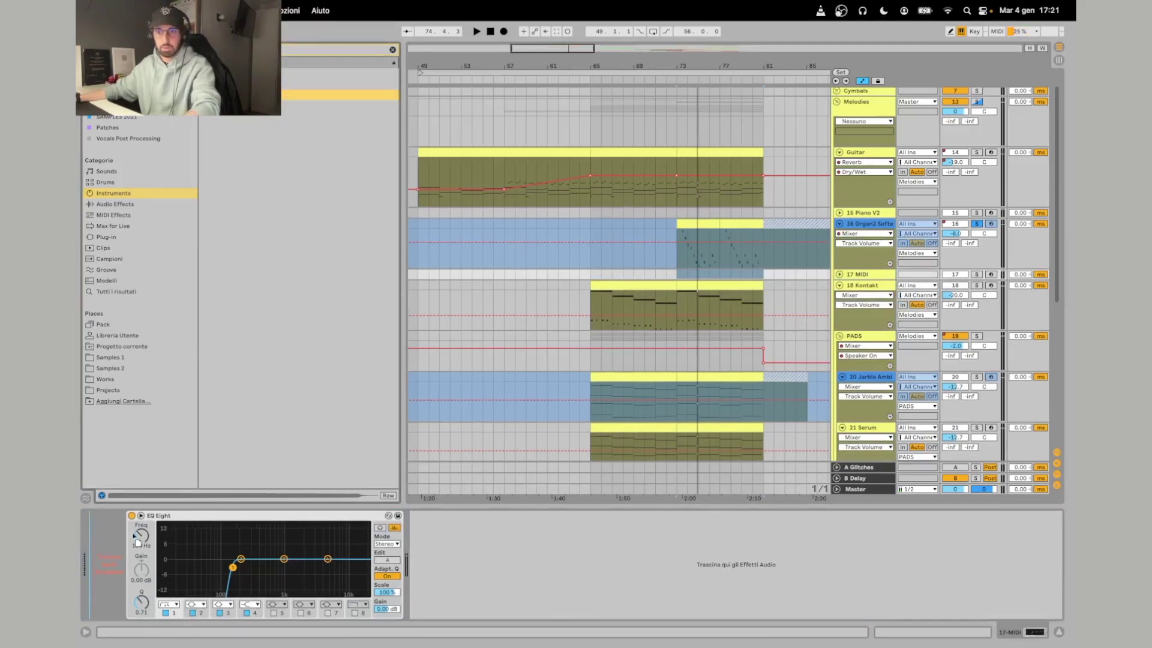
left_click_drag(108, 561, 108, 561)
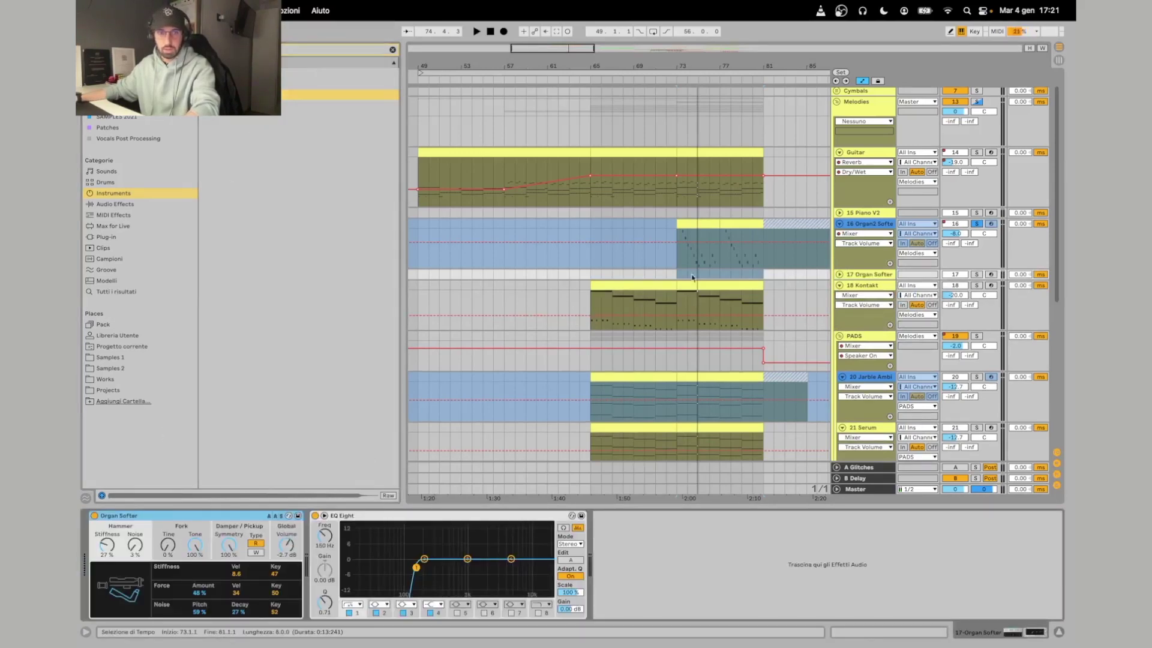
Copy the 16 Organ2 Softer clip spanning bars 73 to 77 to the Organ Softer track at bar 73.
left_click(701, 223)
key("super+c")
left_click(682, 276)
key("super+v")
Play the copied clip from bar 73 with the 17 Organ Softer track soloed and unfolded.
left_click(977, 274)
key("space")
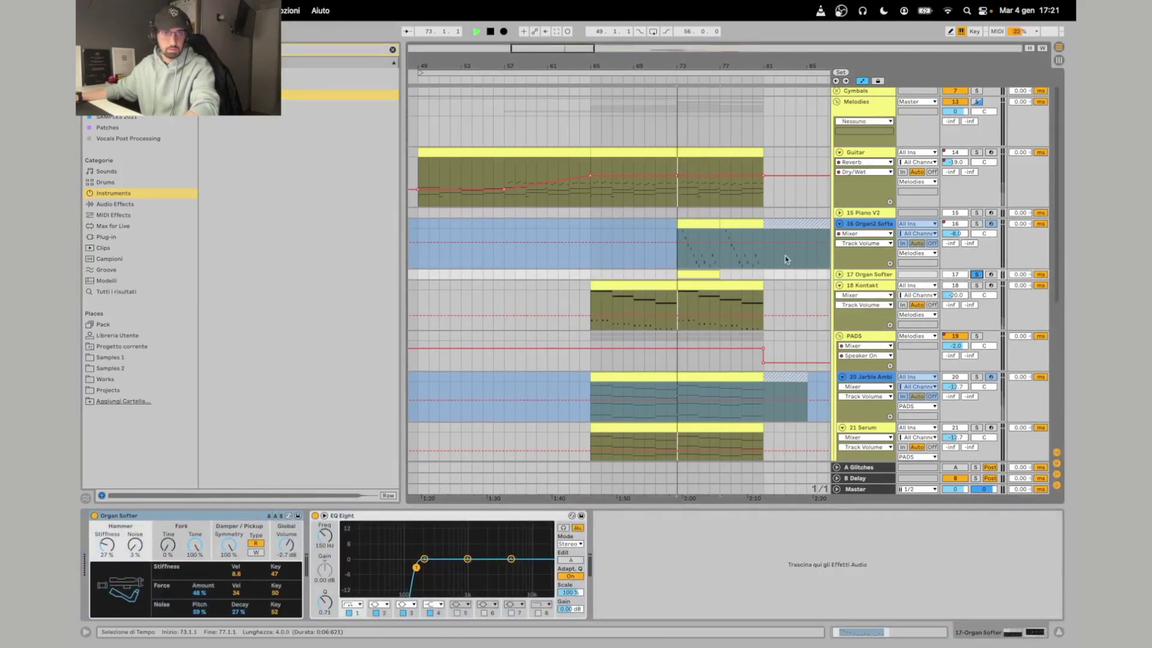
left_click(839, 275)
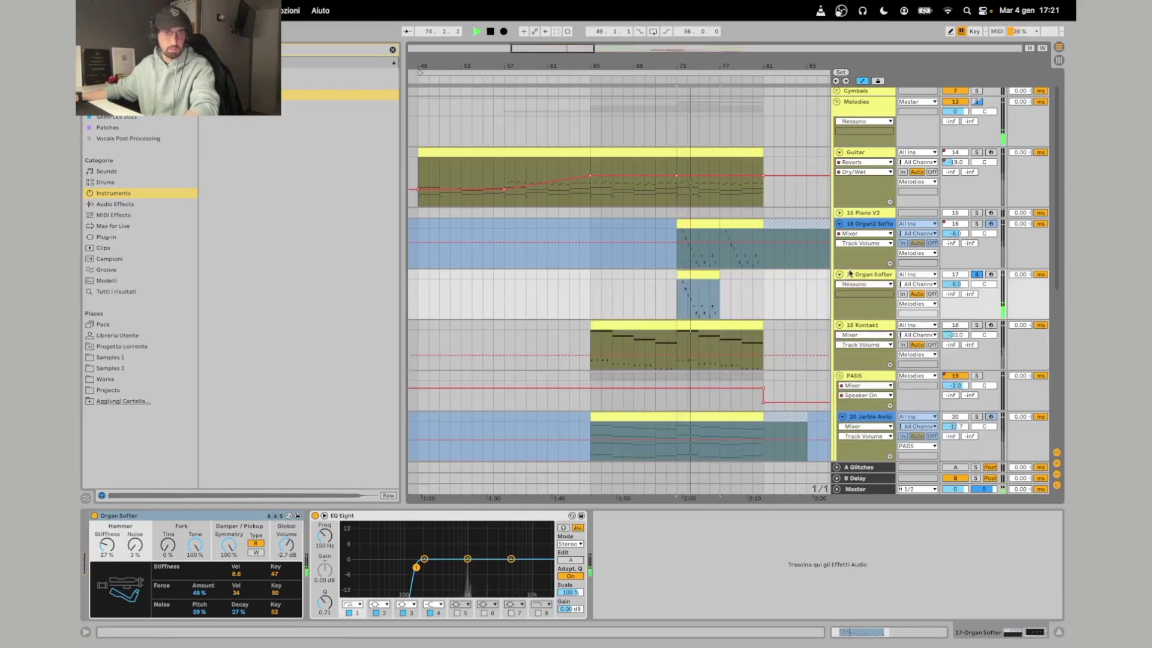
key("space")
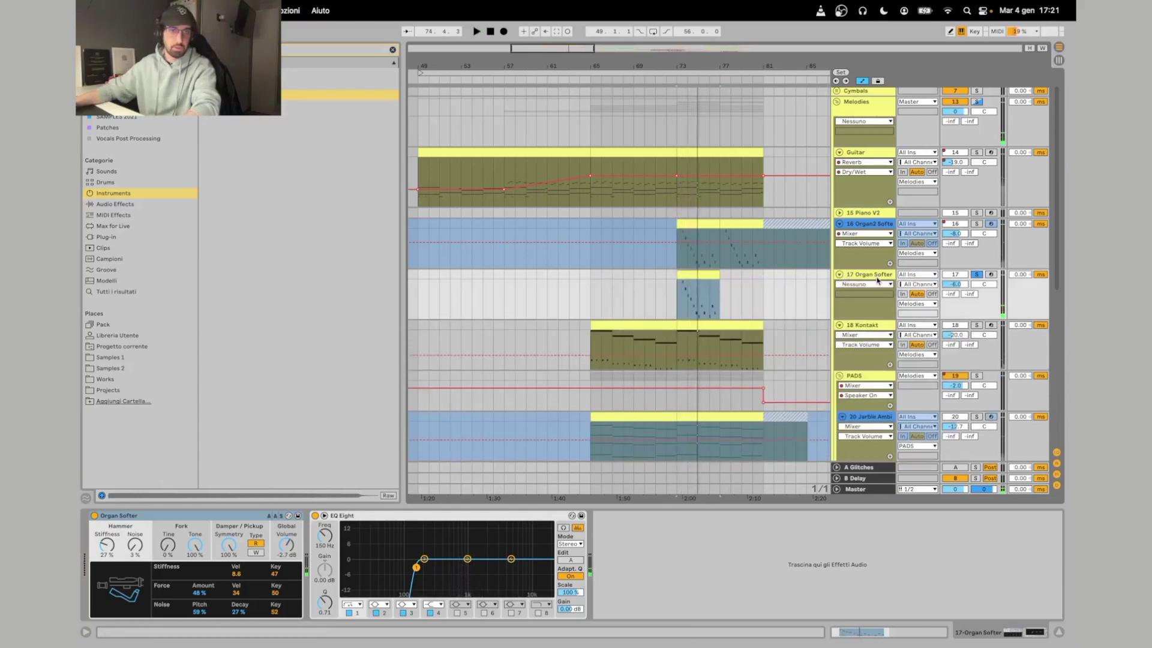
Delete the 17 Organ Softer track and hide the device view.
key("BackSpace")
scroll(569, 592, "right", 10)
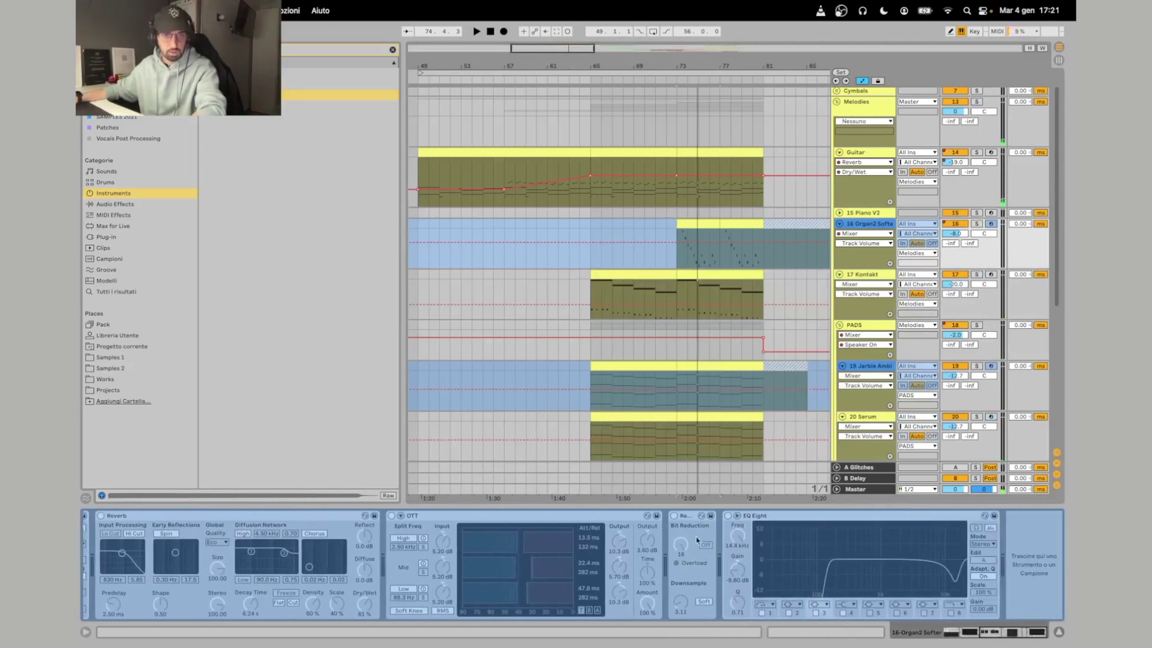
key("super+alt+l")
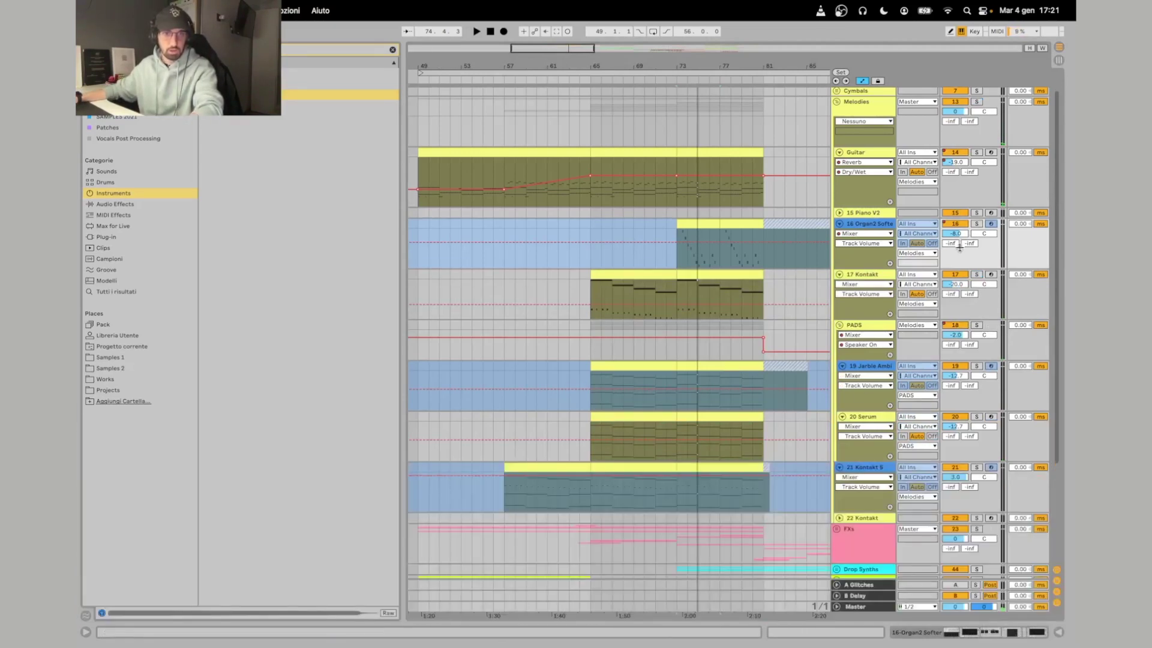
Play 16 Organ2 Softer soloed from bar 74 with the browser hidden, and fold the Melodies group.
left_click(975, 223)
key("space")
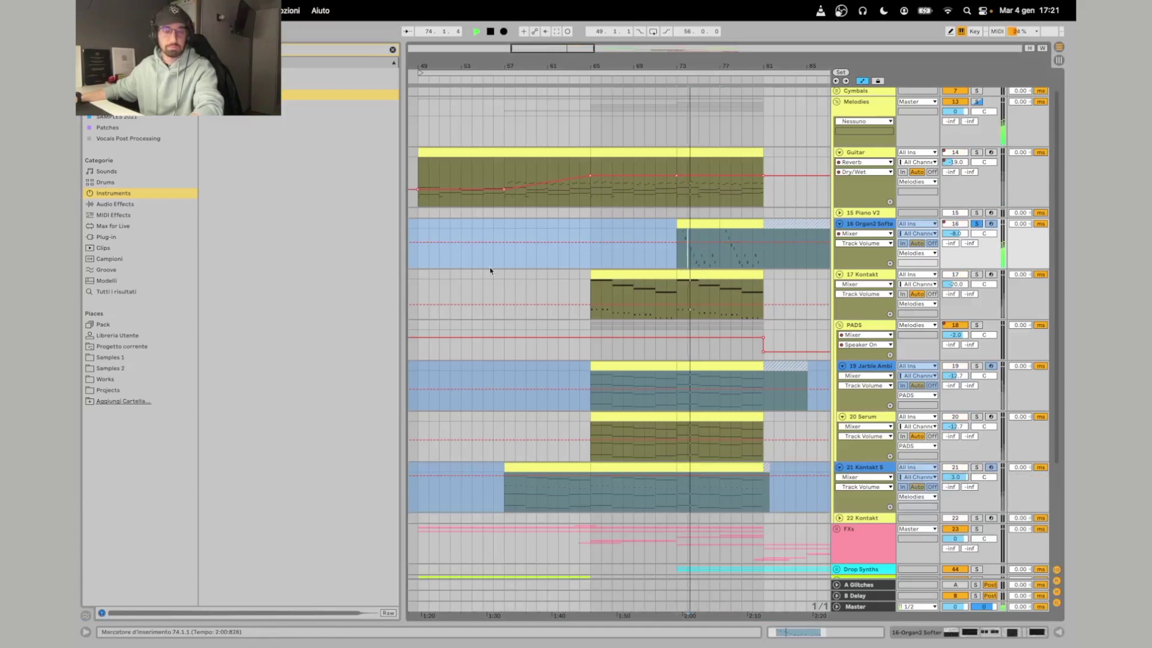
key("super+alt+b")
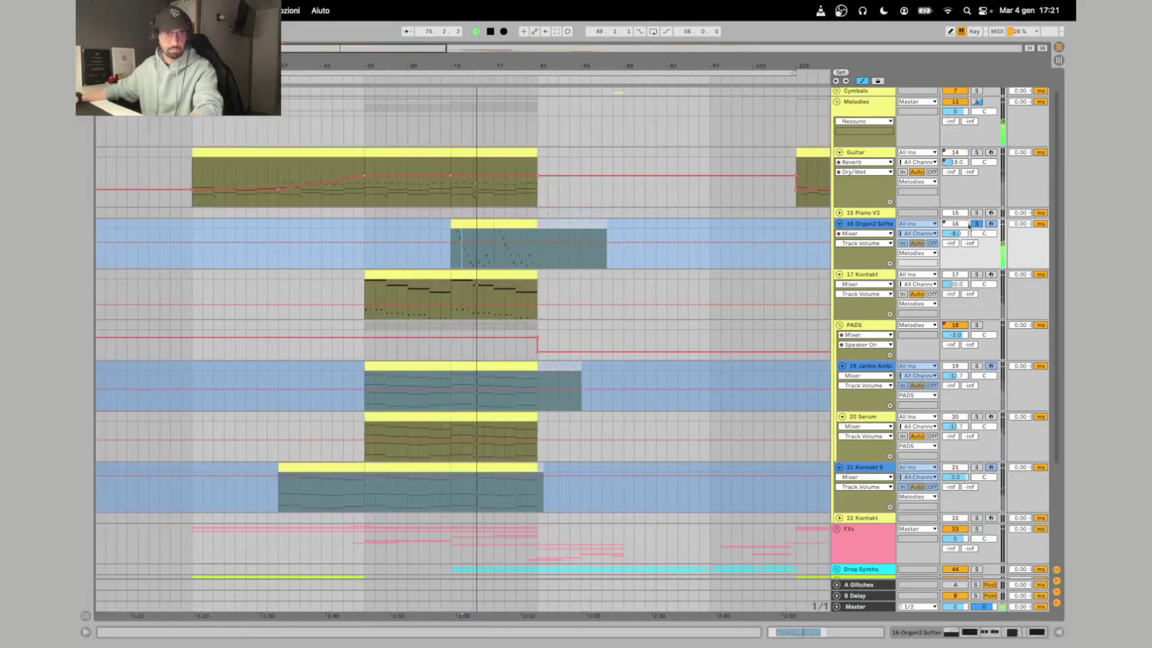
scroll(831, 123, "up", 1)
left_click(838, 125)
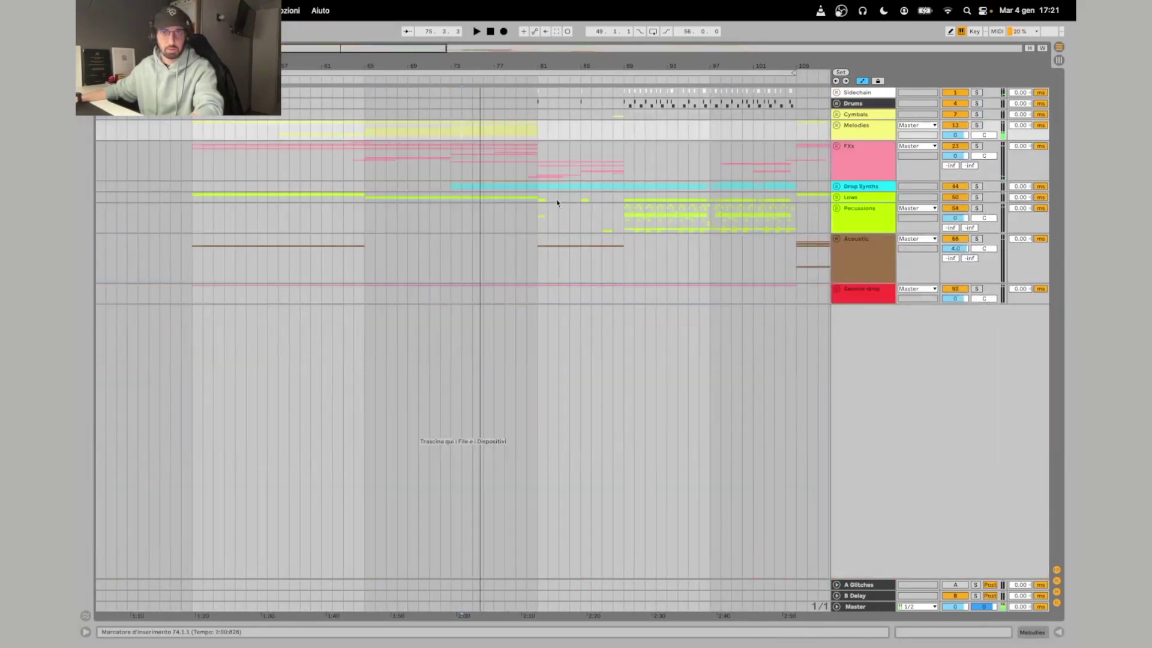
Solo the FXs group, play it from bar 73 and unfold its tracks.
left_click_drag(527, 62, 527, 50)
left_click(474, 170)
left_click(976, 148)
key("space")
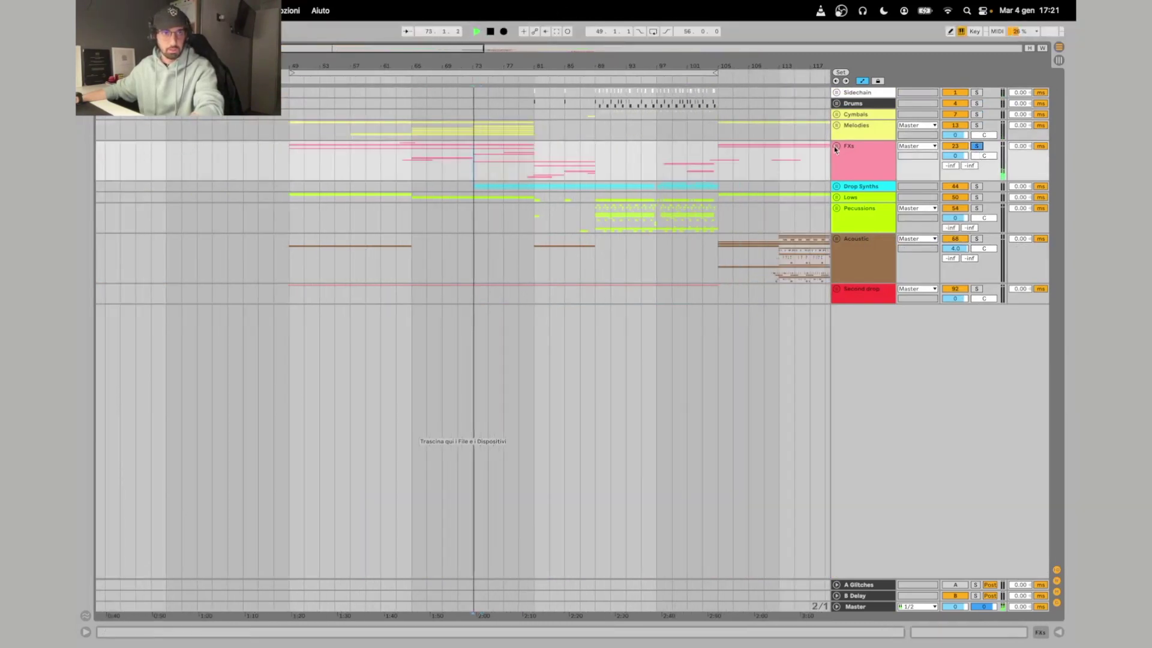
left_click(836, 146)
scroll(612, 319, "down", 4)
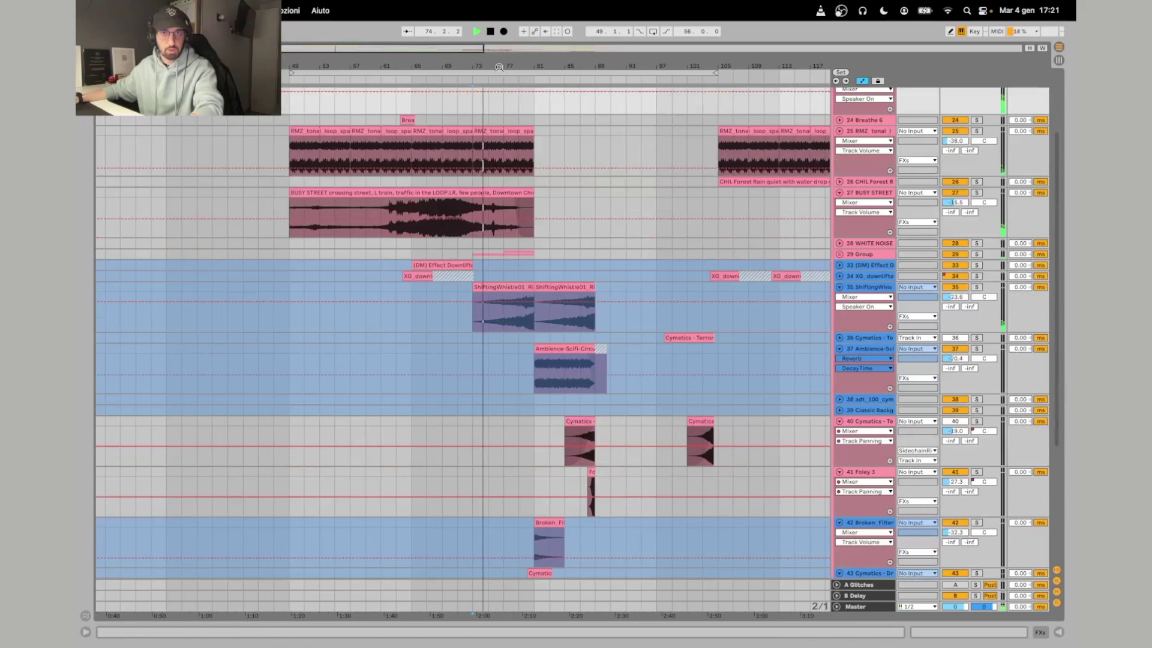
Play the soloed FXs group from bar 65, where the (DM) Effect Downlifter 8 Bars clip starts.
left_click_drag(498, 65, 499, 76)
key("space")
left_click(329, 260)
key("space")
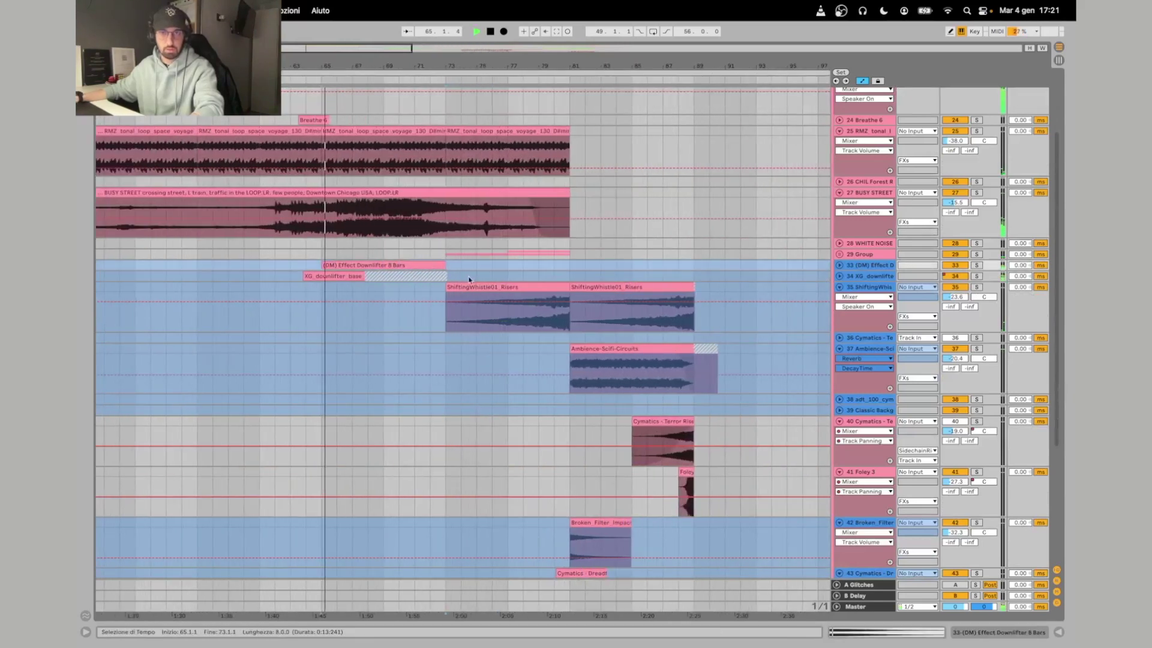
scroll(458, 249, "left", 2)
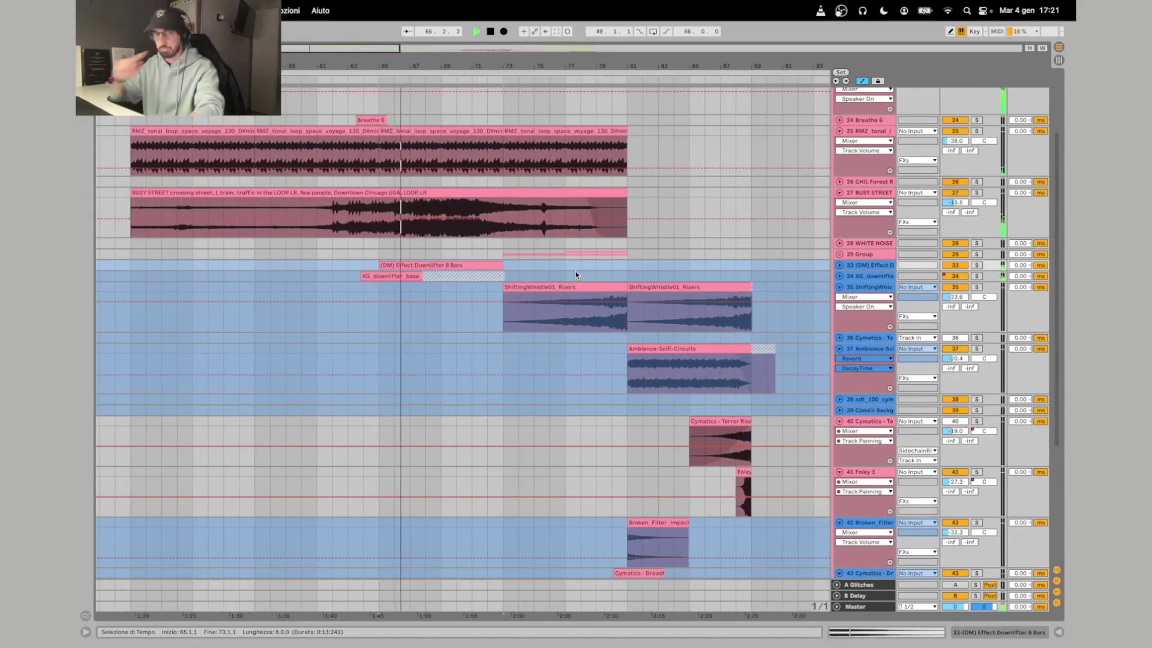
Play the first ShiftingWhistle01 riser from bar 77, and fold the FXs group with its solo off.
left_click(503, 327)
scroll(501, 330, "up", 1)
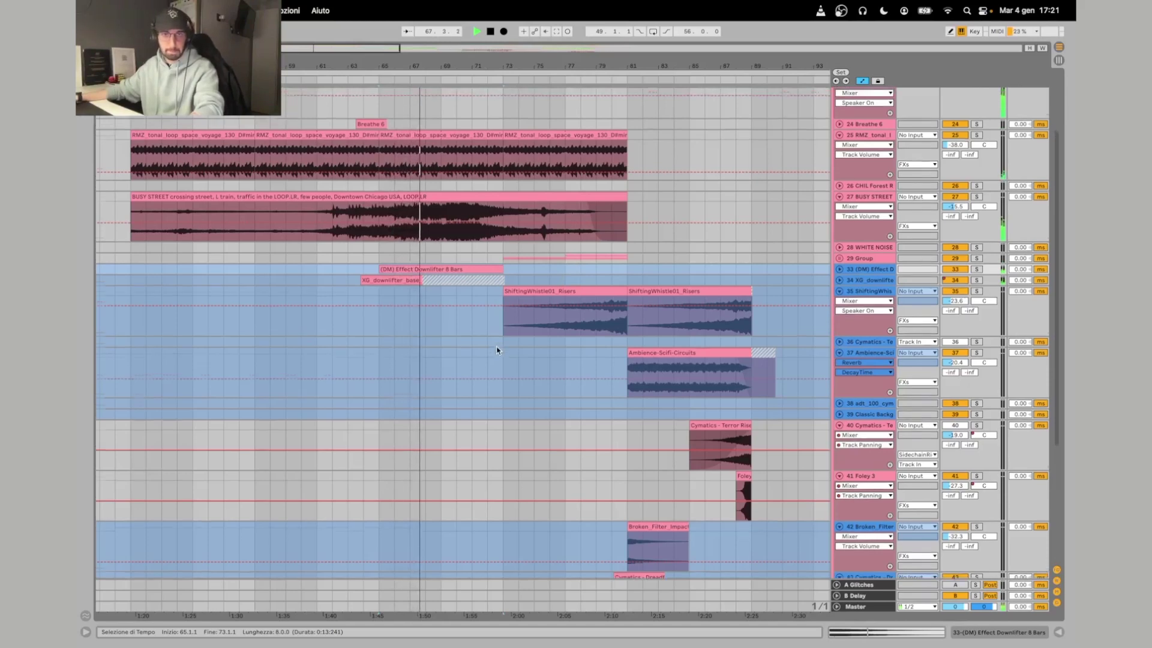
left_click(568, 324)
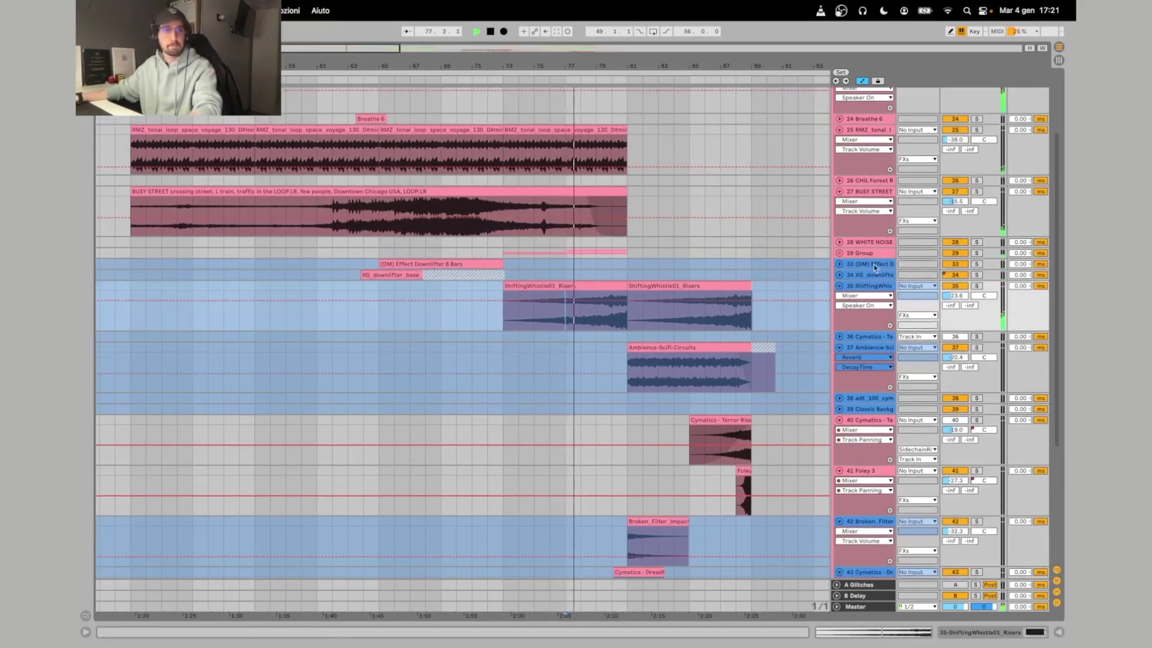
key("space")
scroll(955, 251, "up", 5)
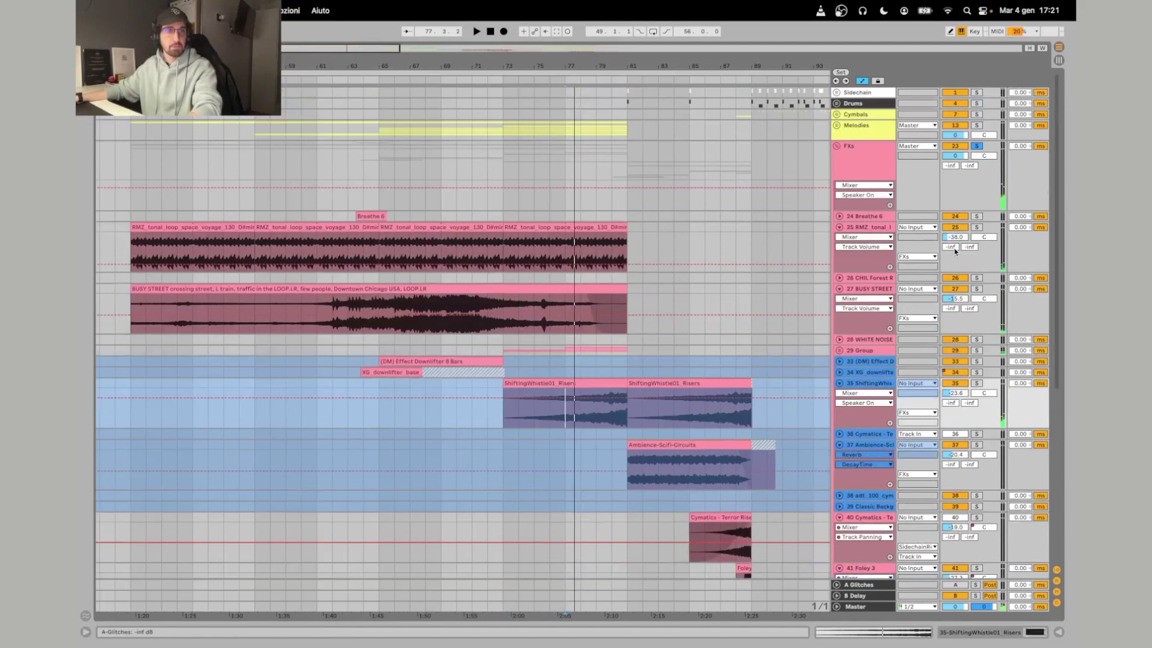
left_click(835, 145)
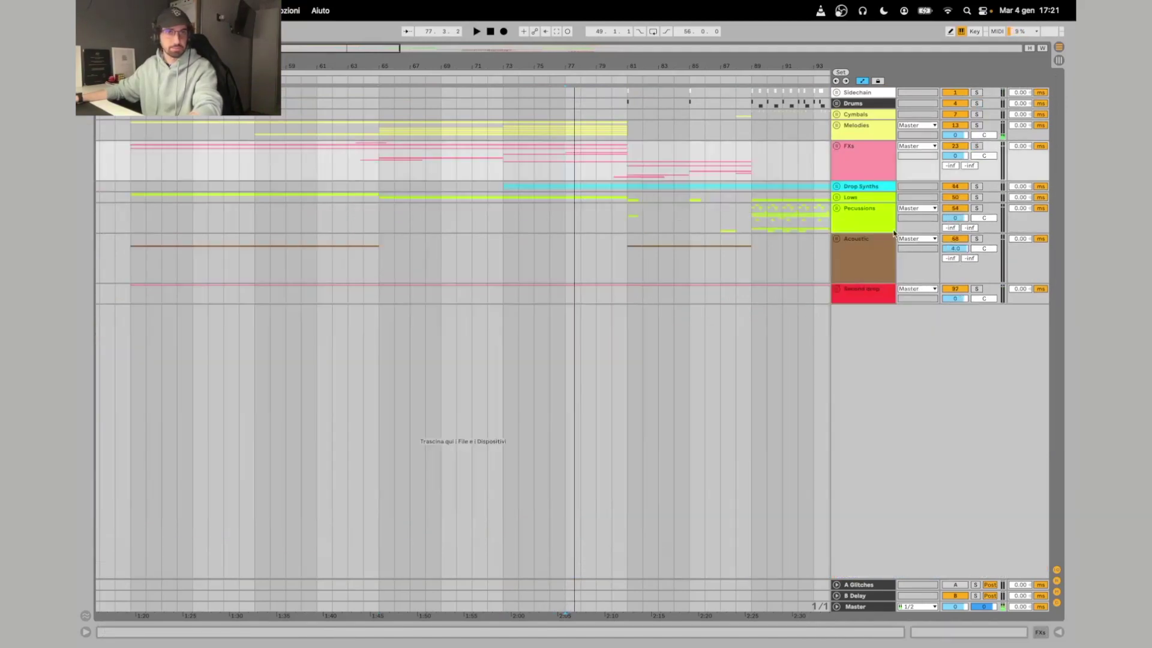
Unfold the Lows group and play the 52 Intro Reese track soloed from bar 65.
left_click(836, 198)
left_click(419, 287)
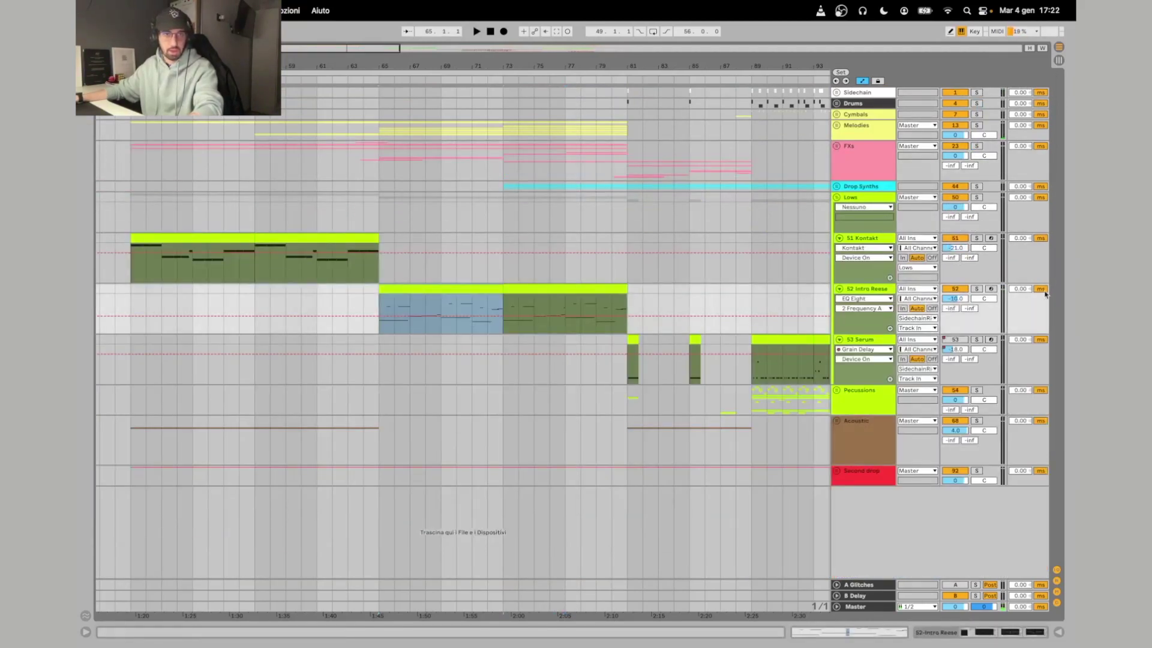
left_click(976, 291)
key("space")
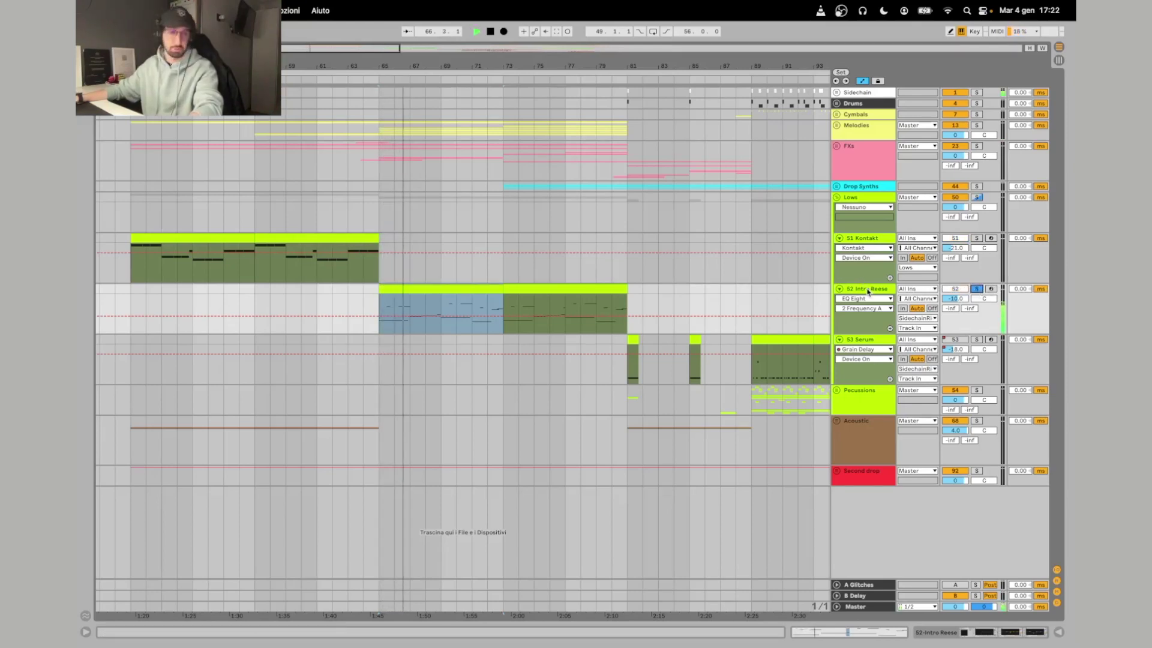
Inspect the Intro Reese track's EQ Eight chain and Serum patch while playing it, and hide the Serum window.
double_click(868, 292)
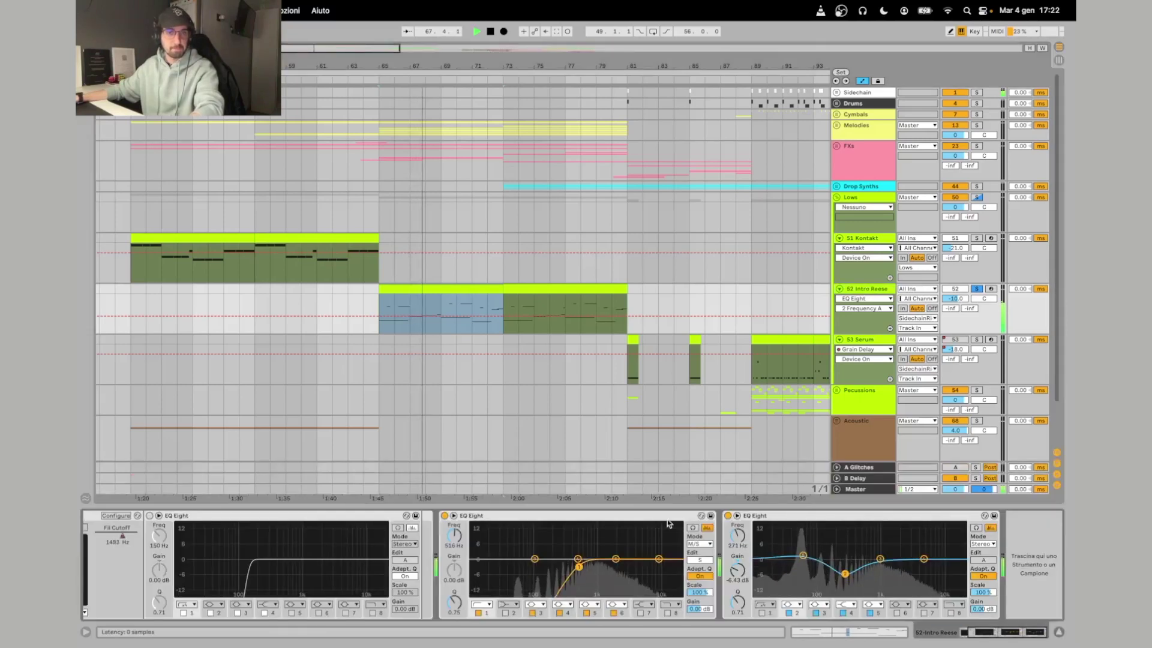
key("space")
left_click(126, 515)
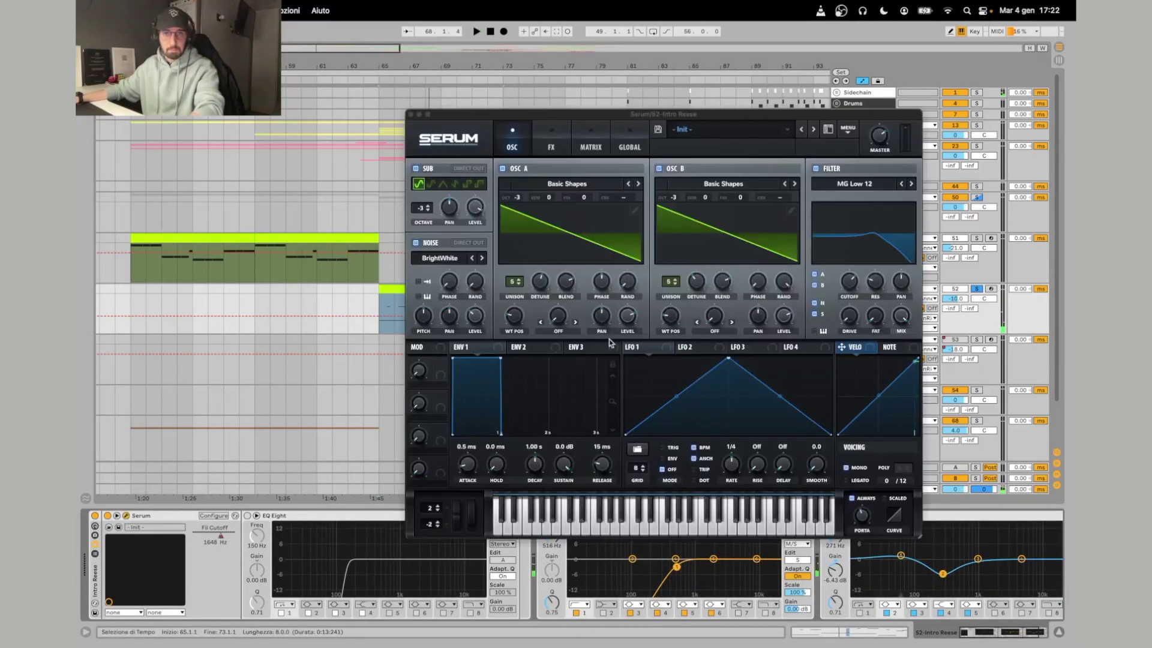
key("space")
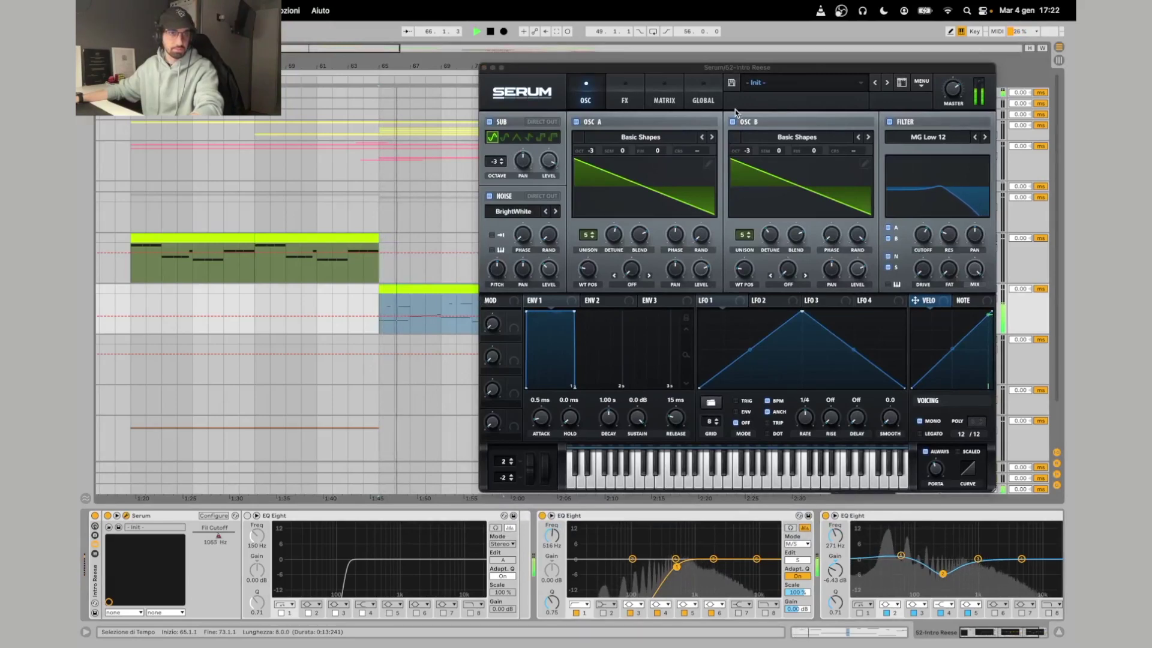
key("space")
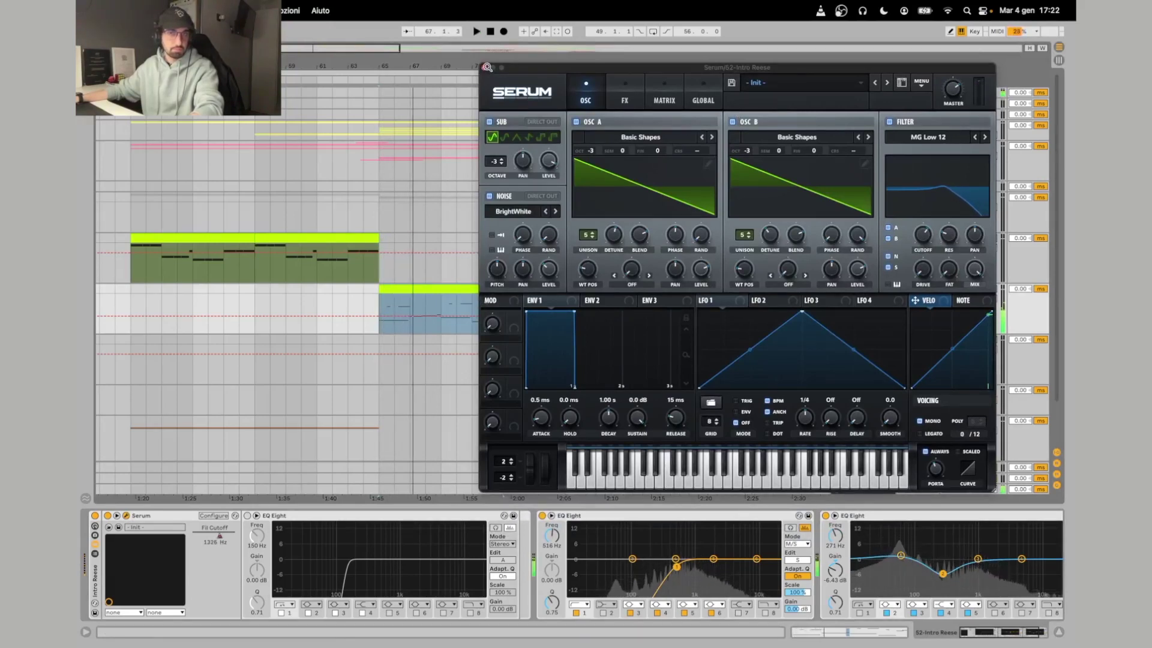
key("alt+super+p")
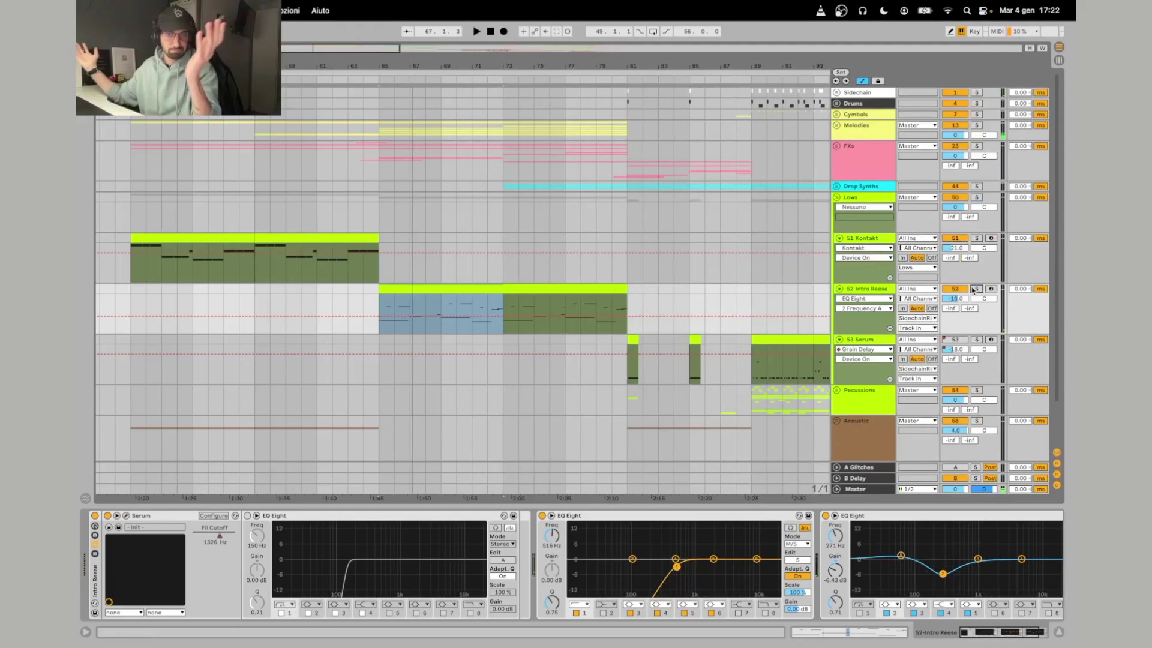
Fold the Lows group to return to the overview of all groups.
scroll(647, 276, "down", 3)
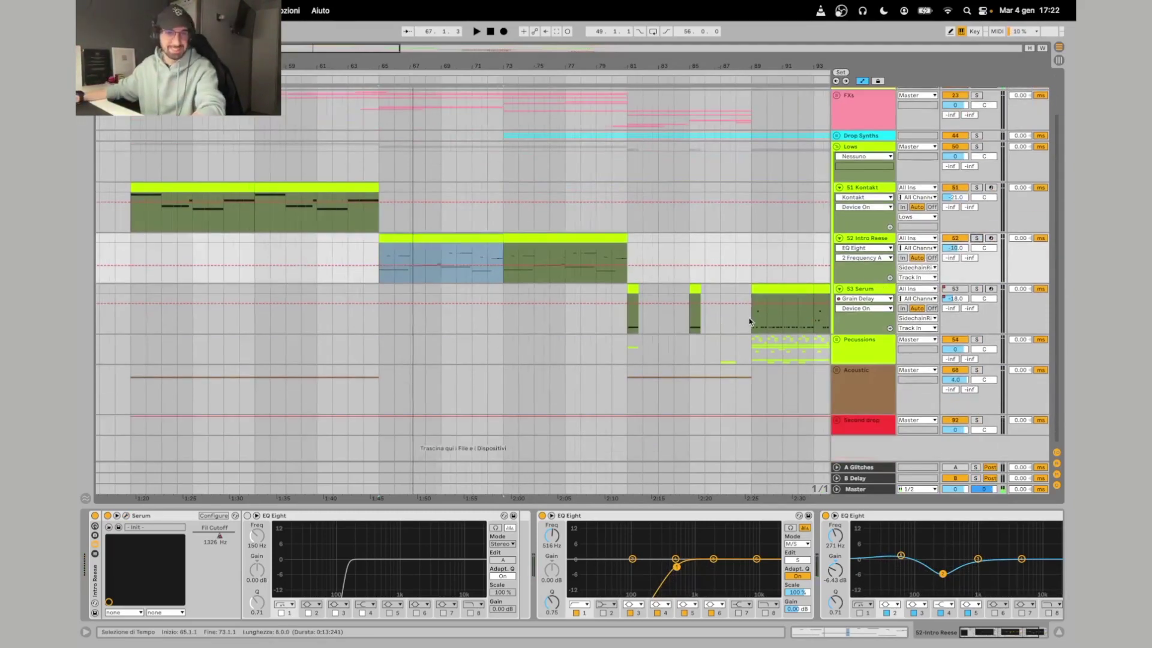
scroll(746, 321, "up", 3)
scroll(746, 321, "right", 1)
left_click(838, 198)
scroll(440, 242, "left", 2)
Select bars 49 to 81 on the FXs group with a fixed 8 Bars grid, and restore the Stretta adaptive grid.
left_click_drag(475, 64, 476, 28)
right_click(445, 187)
left_click(459, 283)
left_click_drag(363, 167, 538, 171)
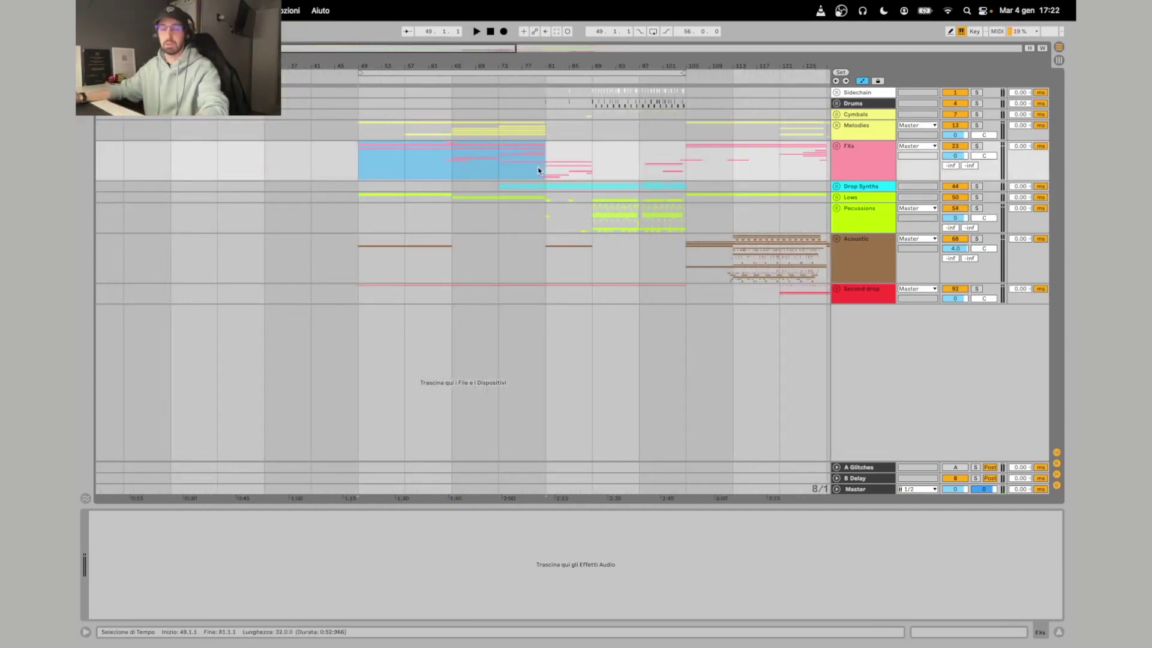
right_click(458, 164)
left_click(481, 294)
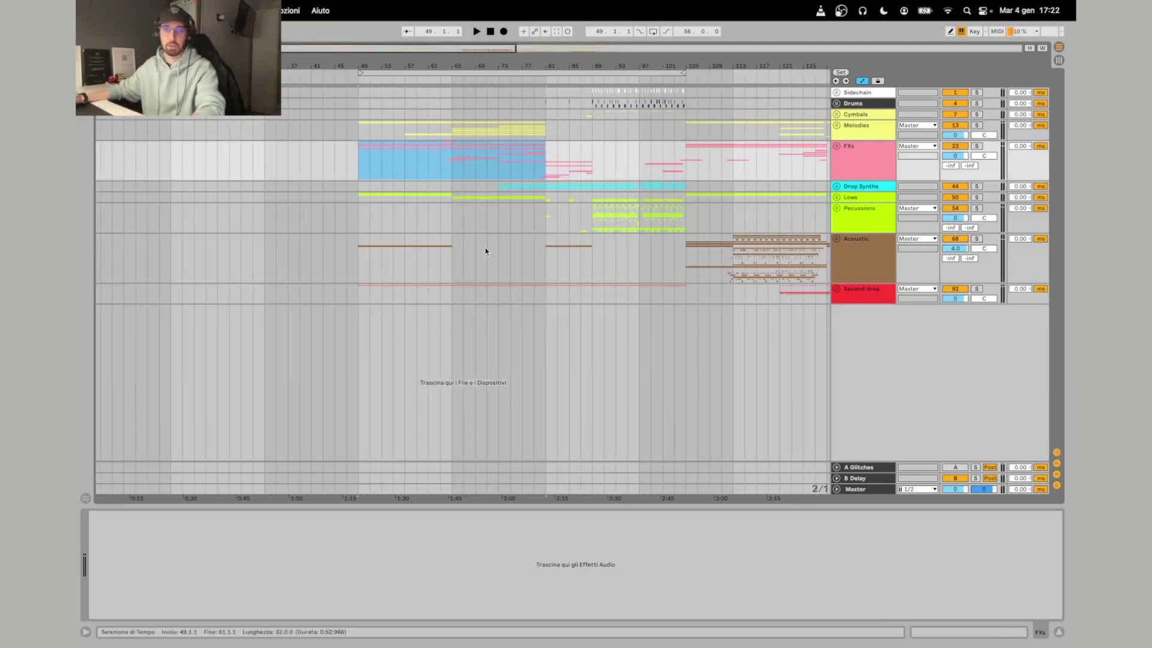
Mark out the FXs section starting at bar 73, and place the insert marker at bar 77.
left_click(465, 180)
scroll(490, 185, "right", 2)
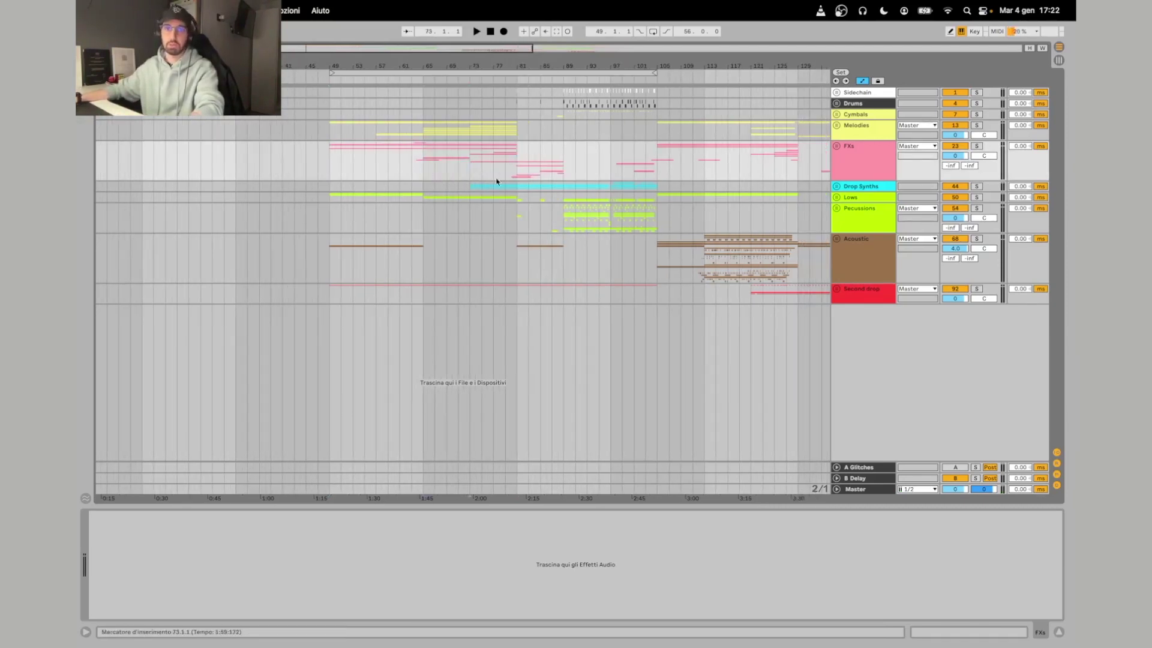
scroll(479, 159, "right", 1)
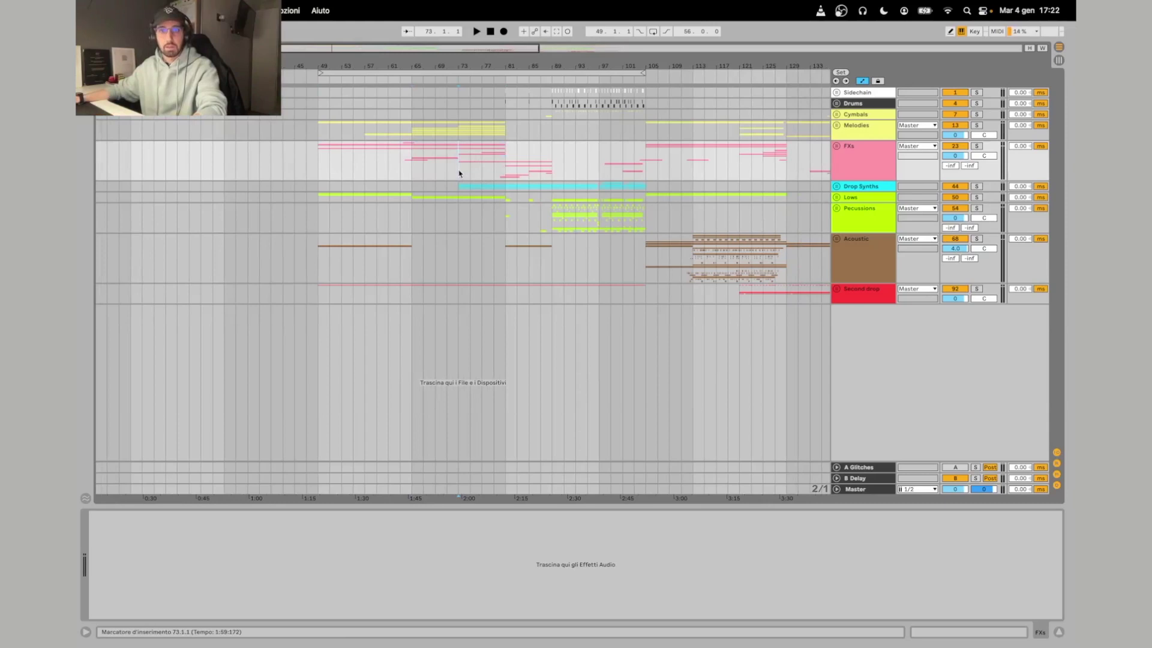
left_click_drag(459, 173, 501, 172)
left_click(485, 176)
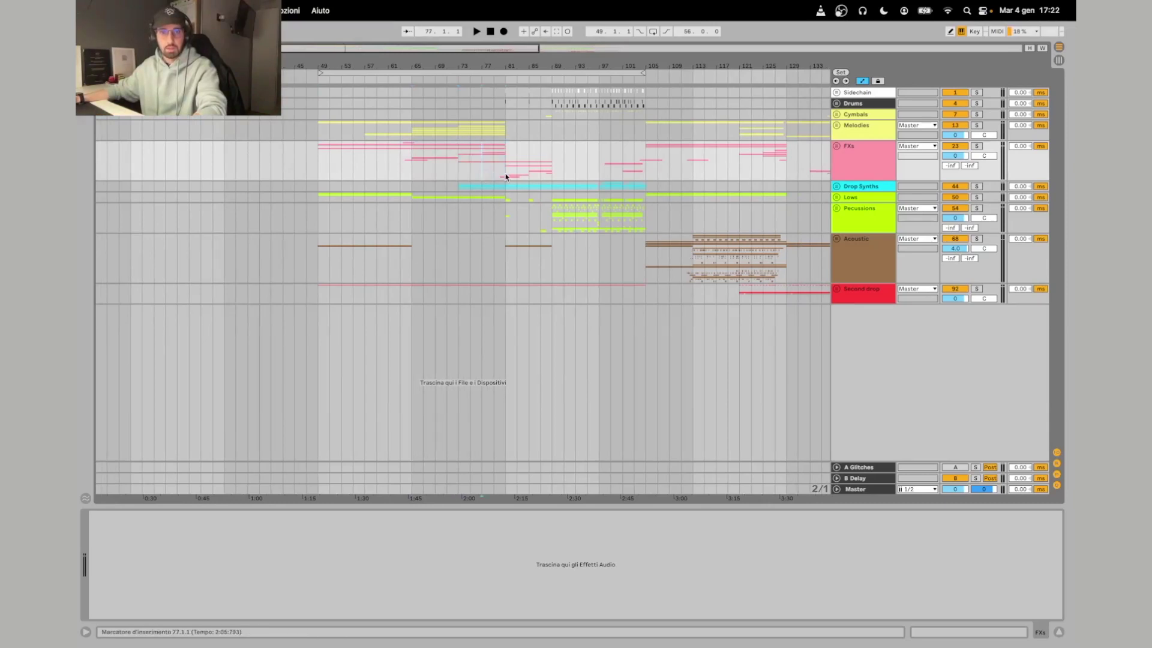
Select and play bars 77 to 81 on the FXs group using a fixed 4 Bars grid, and restore the Stretta grid.
left_click_drag(512, 69, 509, 117)
right_click(490, 166)
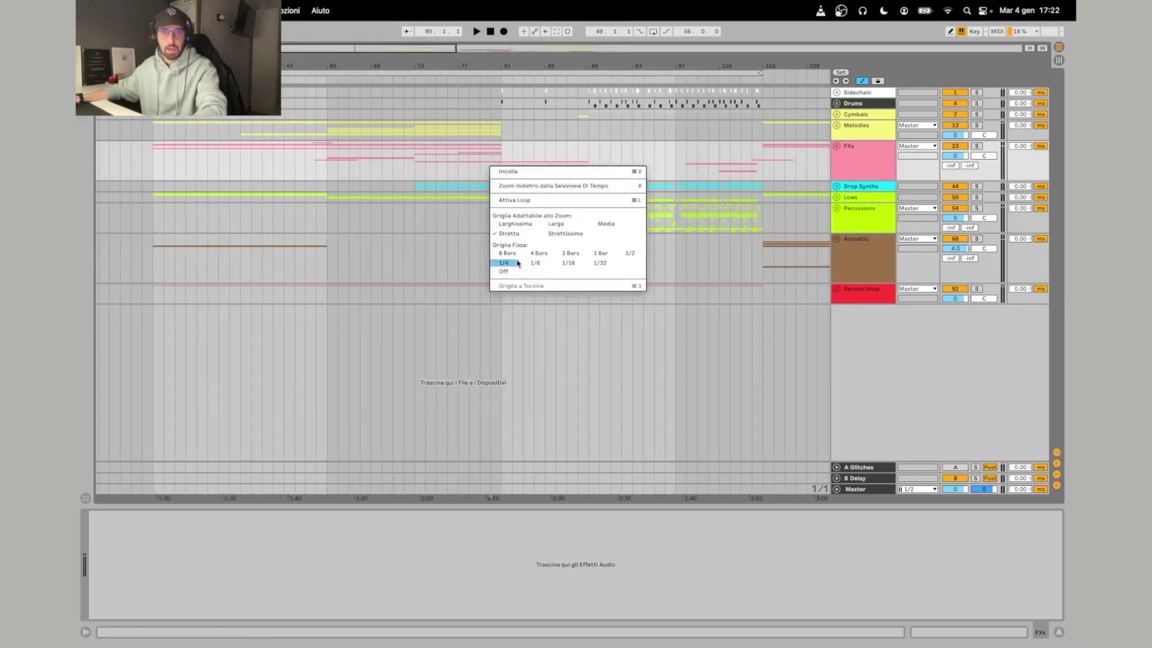
left_click(538, 253)
left_click_drag(466, 162, 501, 170)
key("space")
right_click(507, 169)
left_click(531, 294)
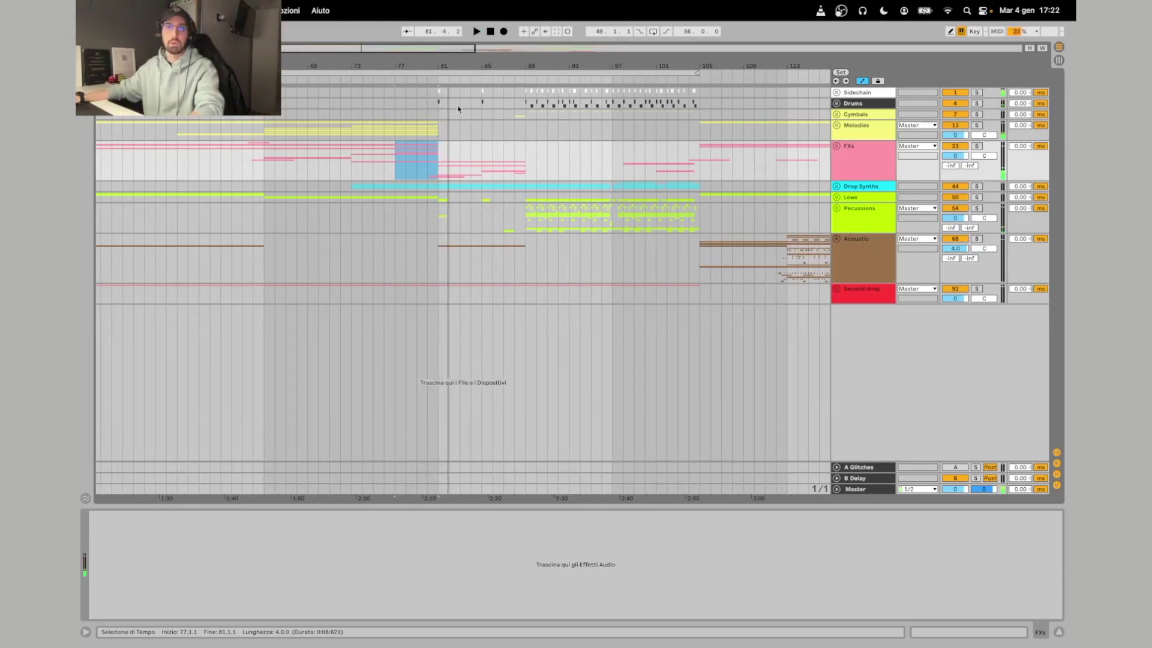
Select bars 81 to 89 across all groups from Sidechain to Second drop.
left_click(378, 92)
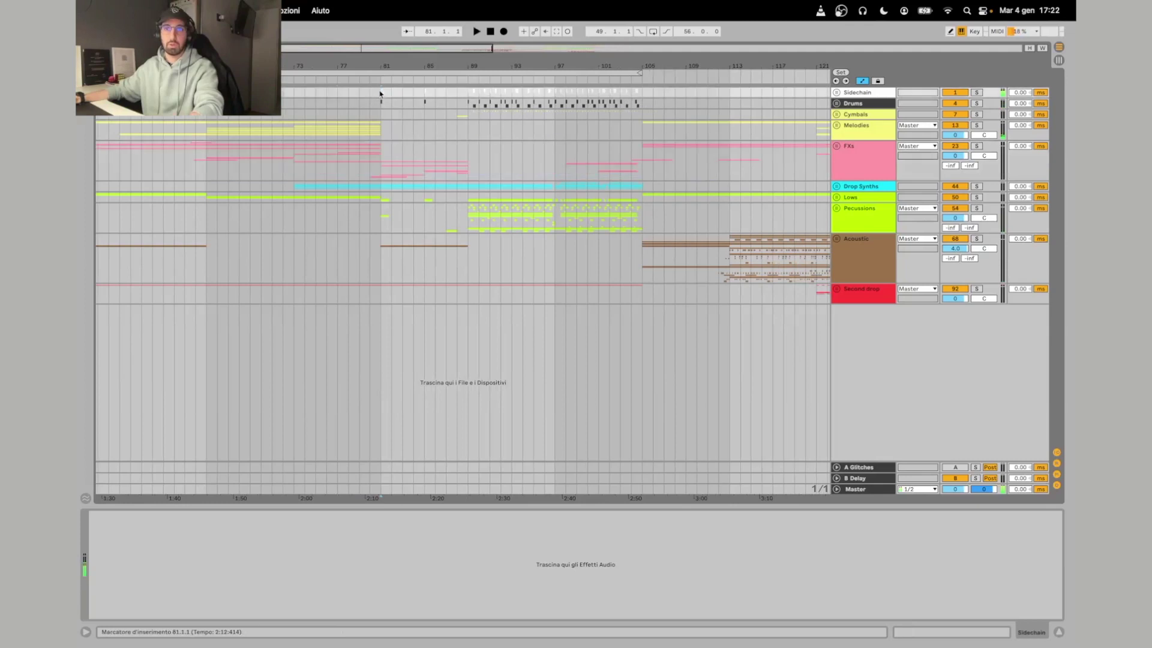
left_click(468, 300, "shift")
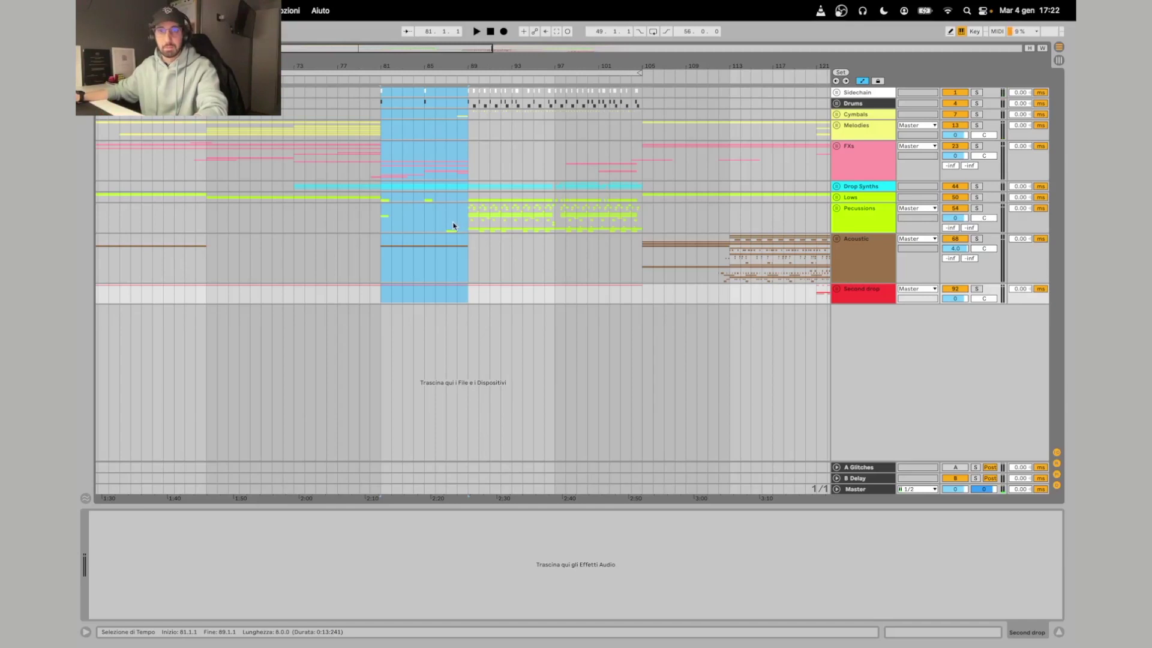
scroll(453, 227, "right", 2)
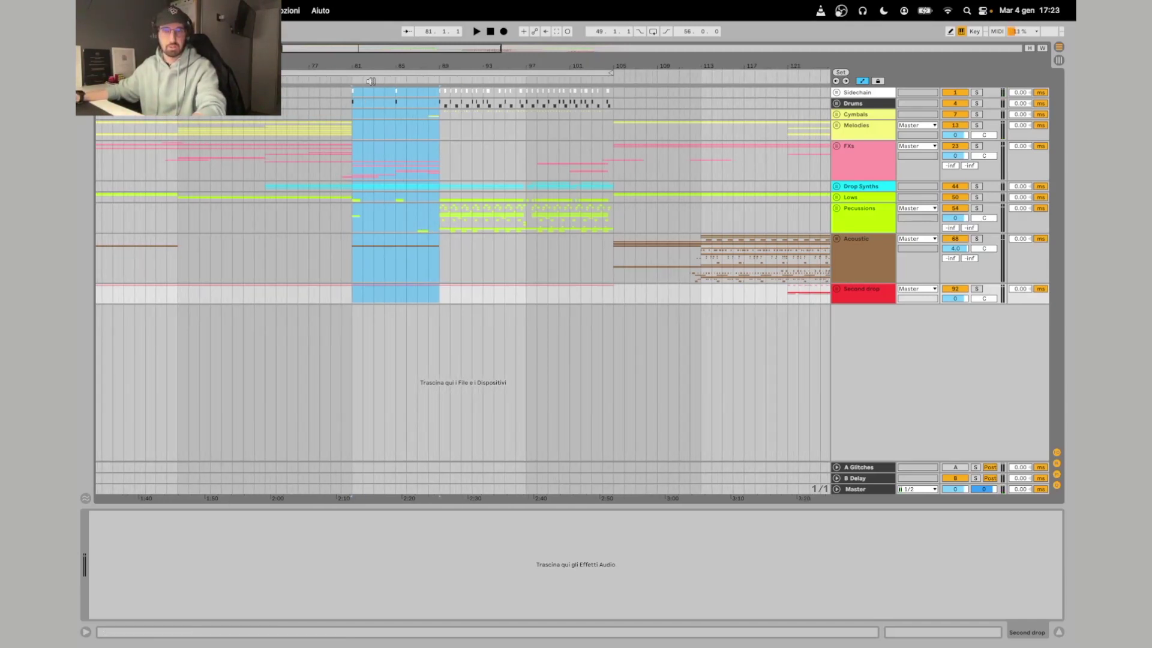
Play the arrangement from bar 81, once in full and once with the FXs and Acoustic groups soloed.
left_click(352, 92)
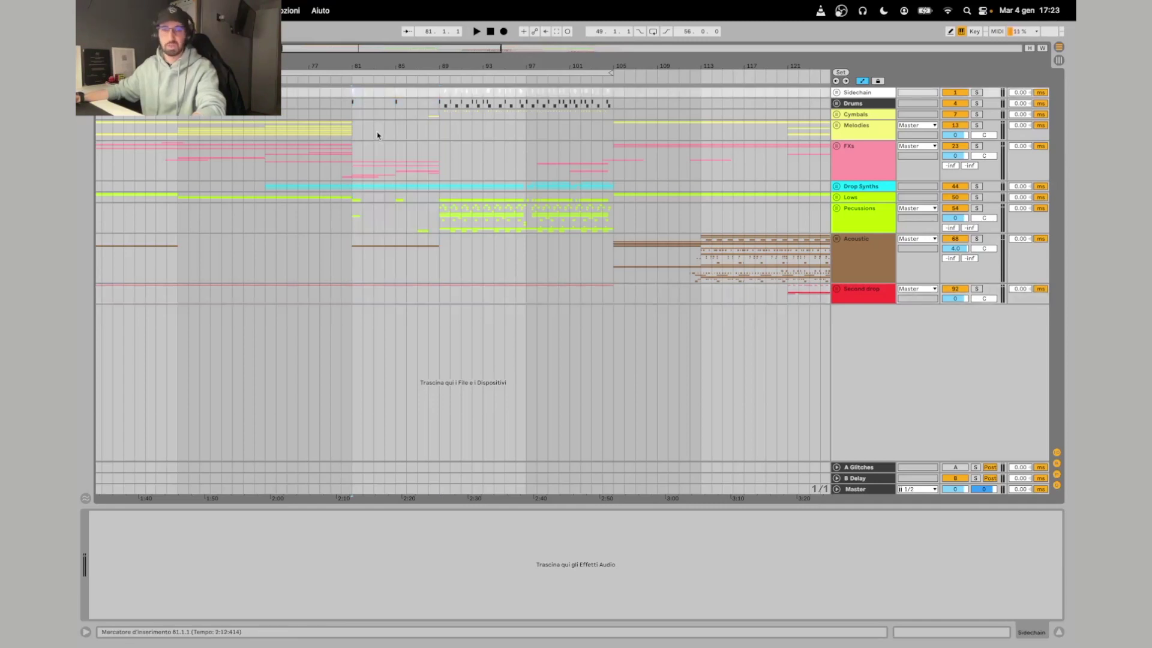
key("space")
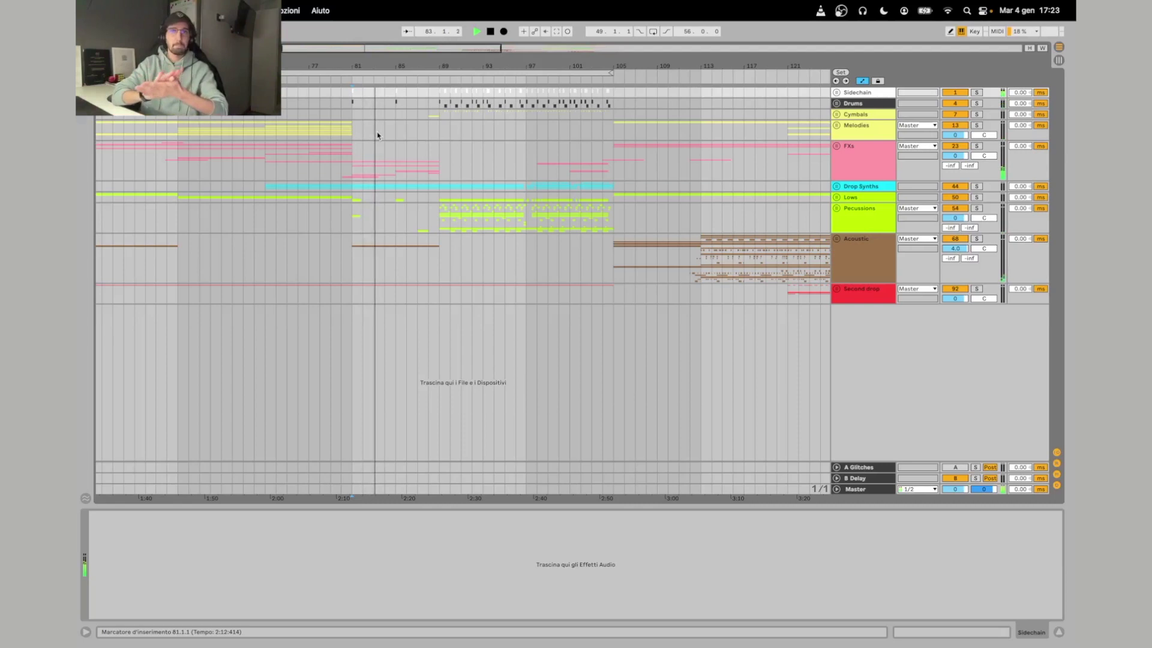
key("space")
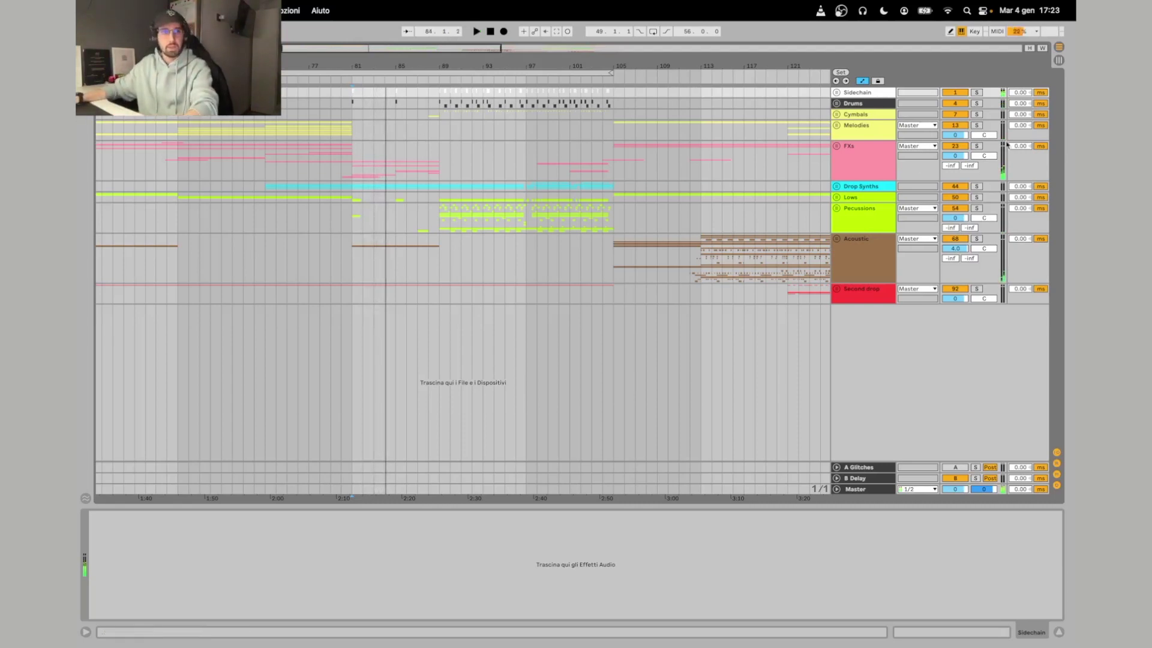
left_click(977, 146)
key("space")
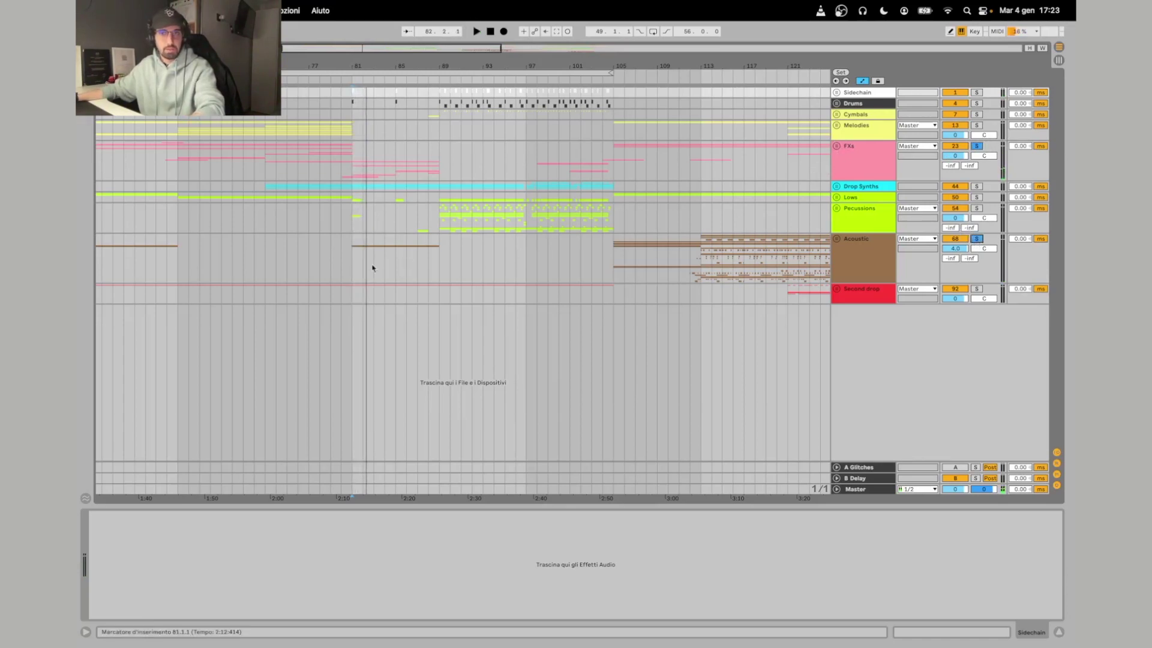
Solo the Percussions group and play it from bar 81.
key("space")
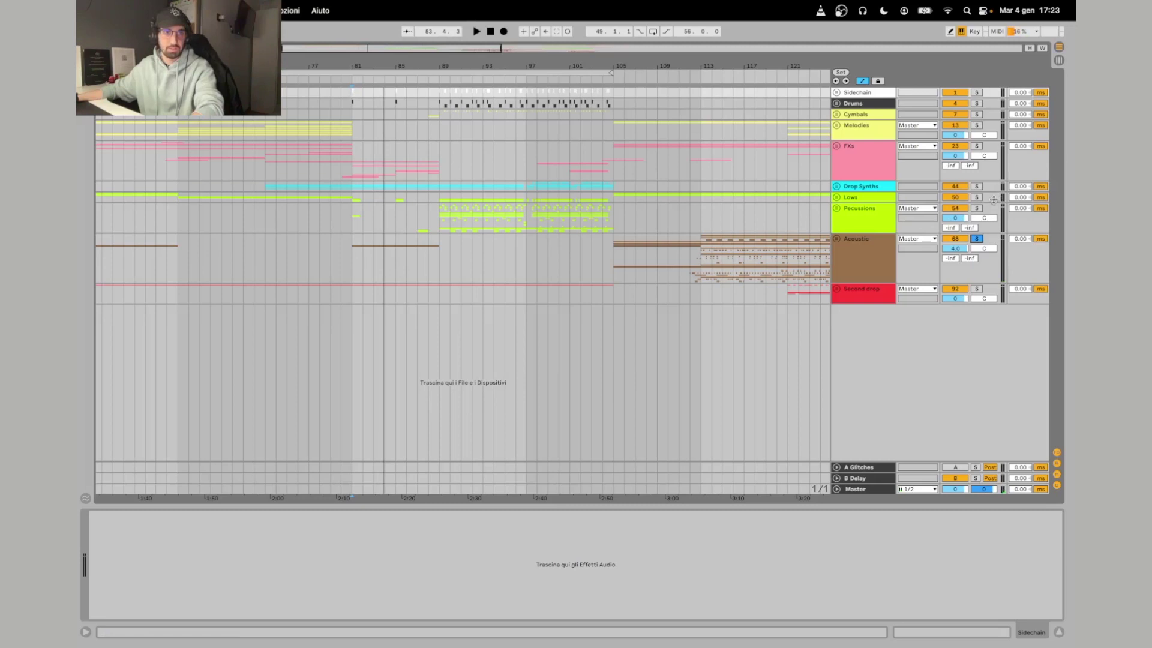
left_click(977, 208)
key("space")
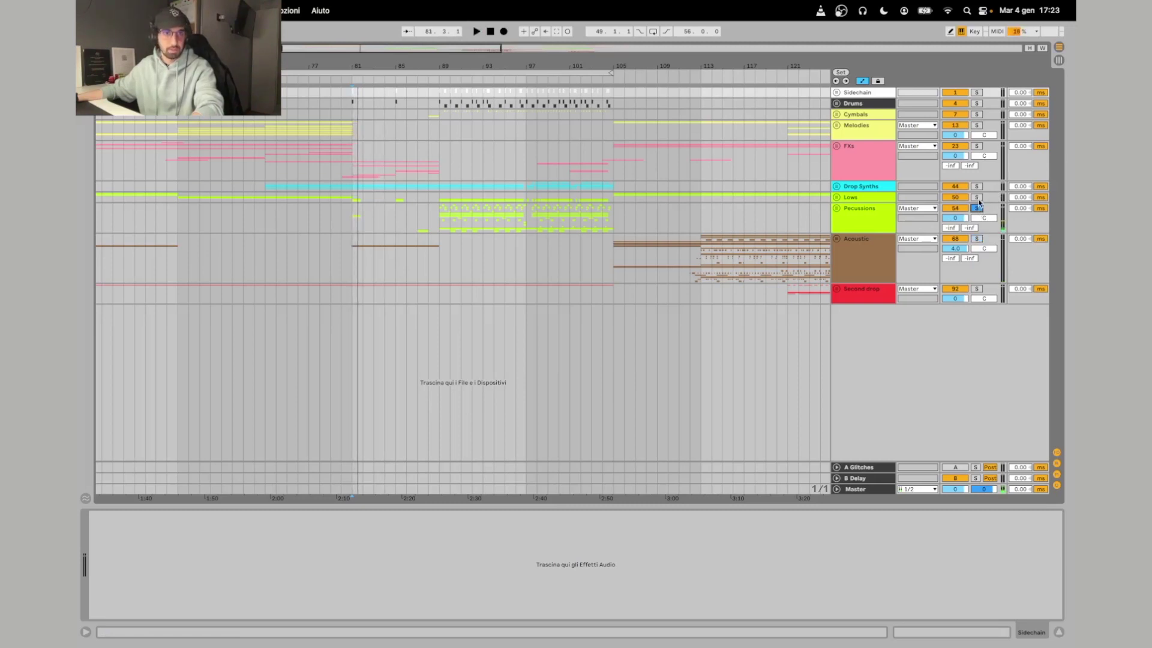
Unfold the Lows group, select the Serum track's short clip at bar 81 and solo that track.
left_click(837, 198)
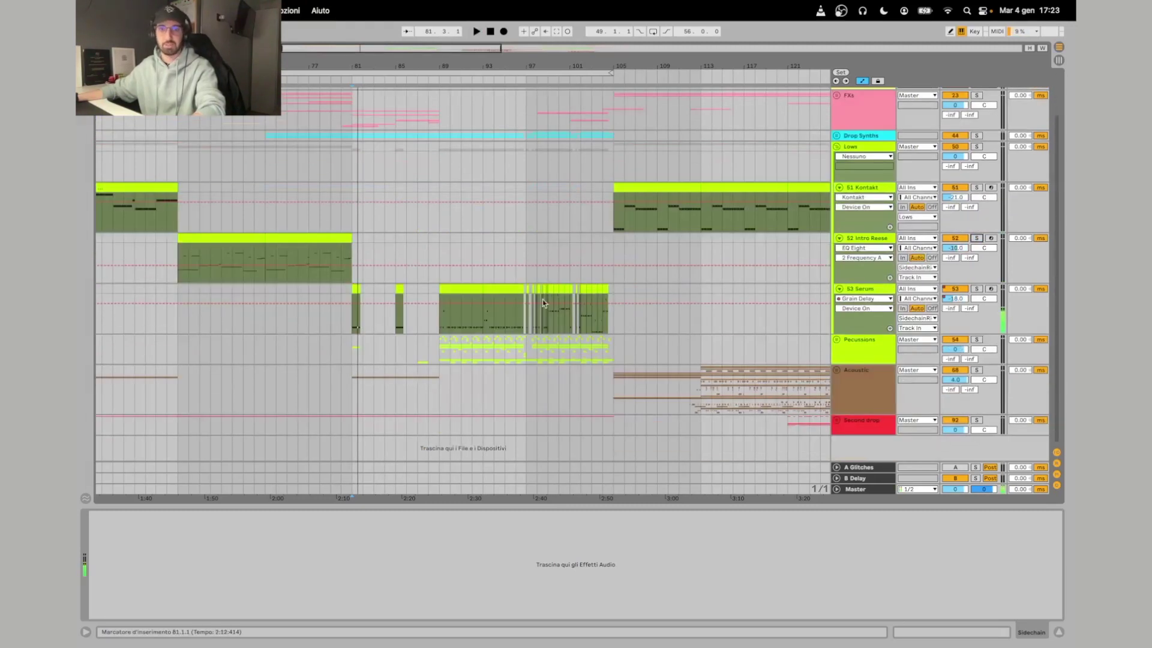
left_click(348, 292)
left_click(976, 288)
Examine the Serum track's device chain from Utility and Saturator through EQ Eight, Reverb and Grain Delay.
scroll(604, 584, "left", 10)
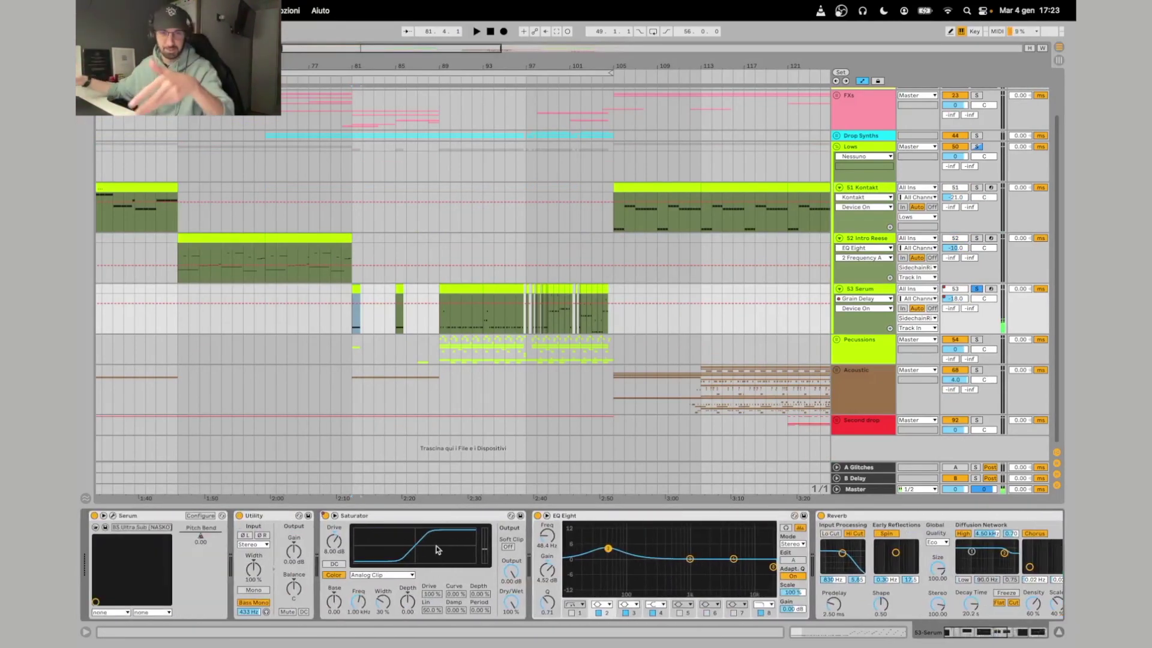
scroll(437, 547, "right", 3)
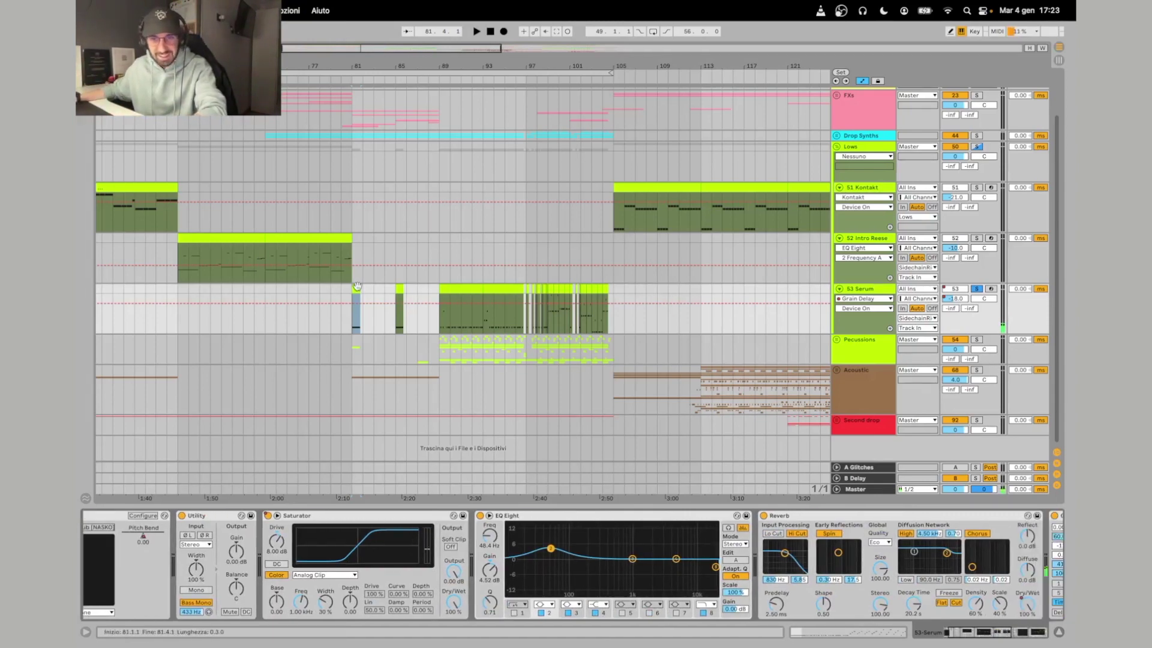
left_click_drag(384, 66, 384, 72)
scroll(540, 558, "left", 3)
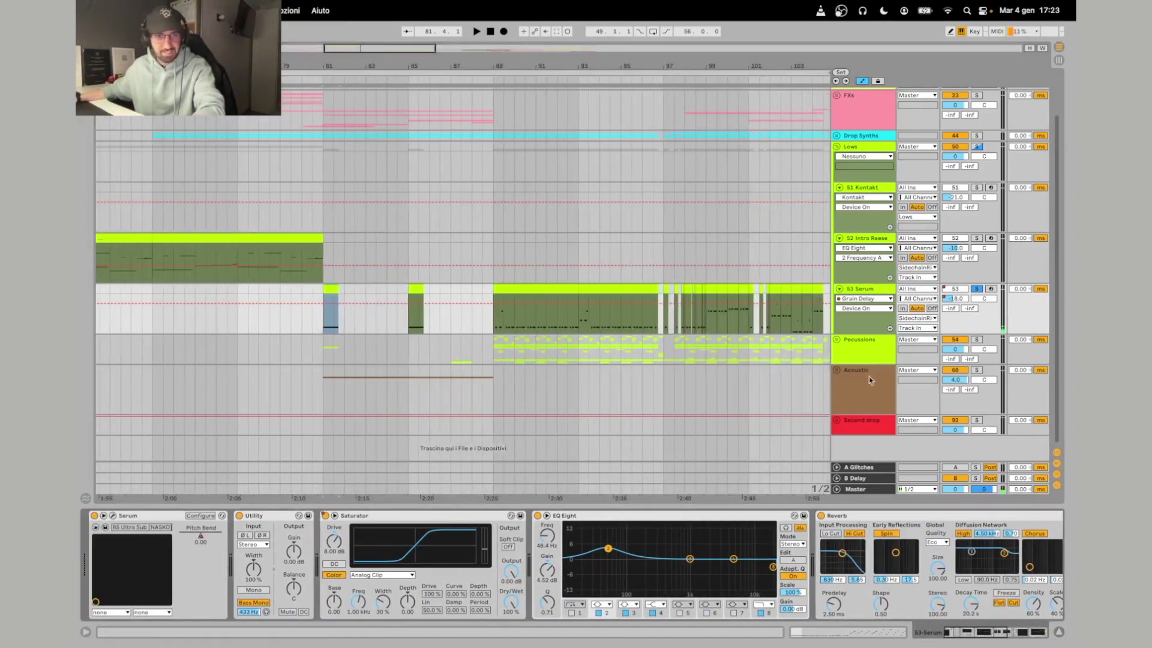
scroll(525, 288, "right", 3)
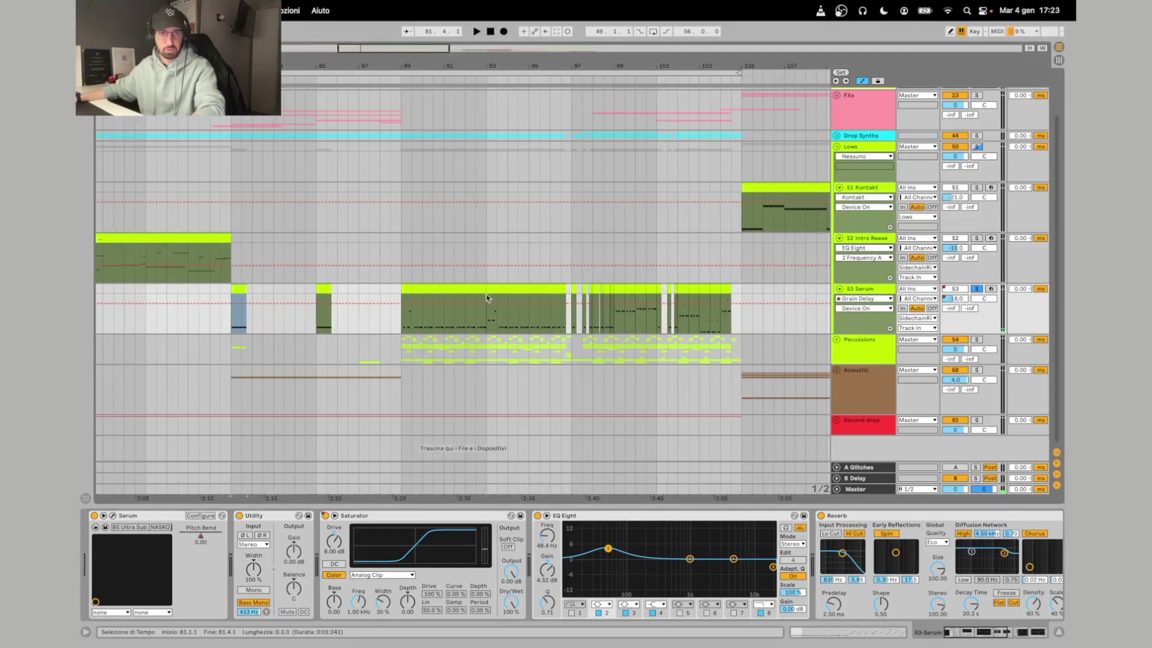
scroll(733, 295, "left", 2)
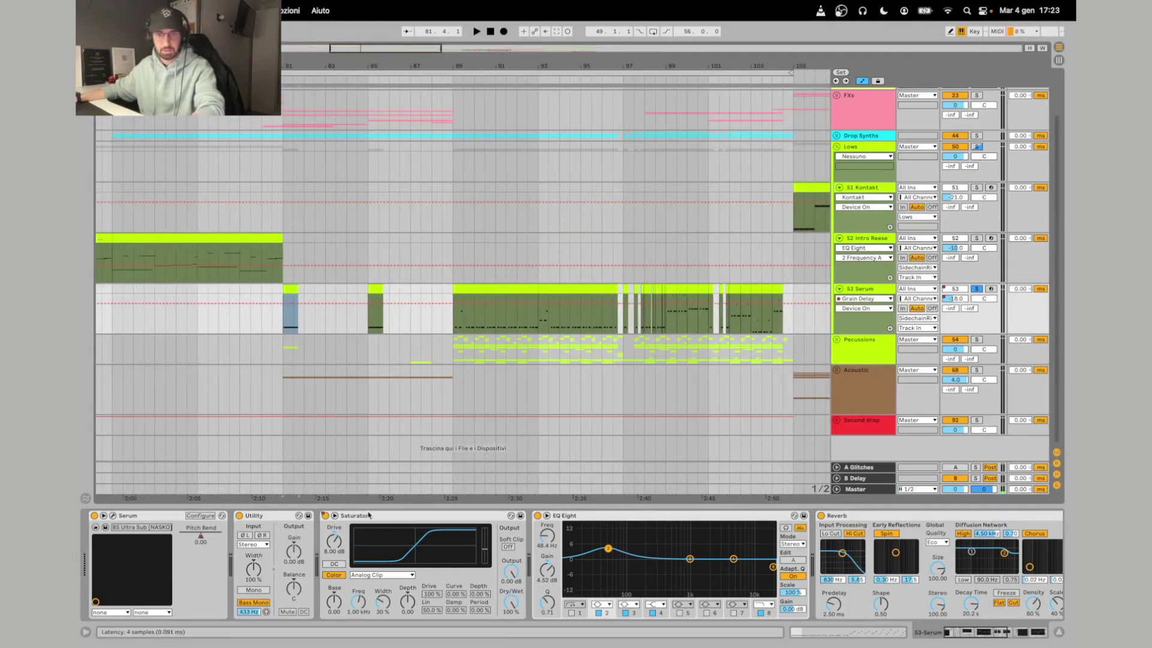
scroll(379, 525, "right", 3)
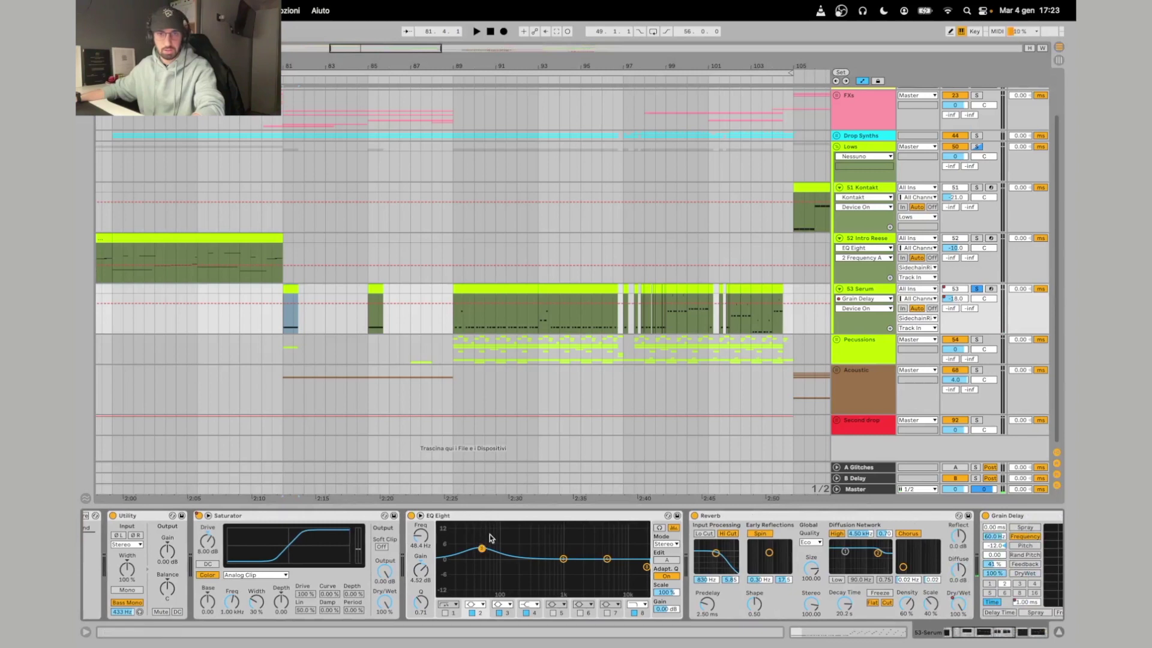
scroll(490, 538, "right", 3)
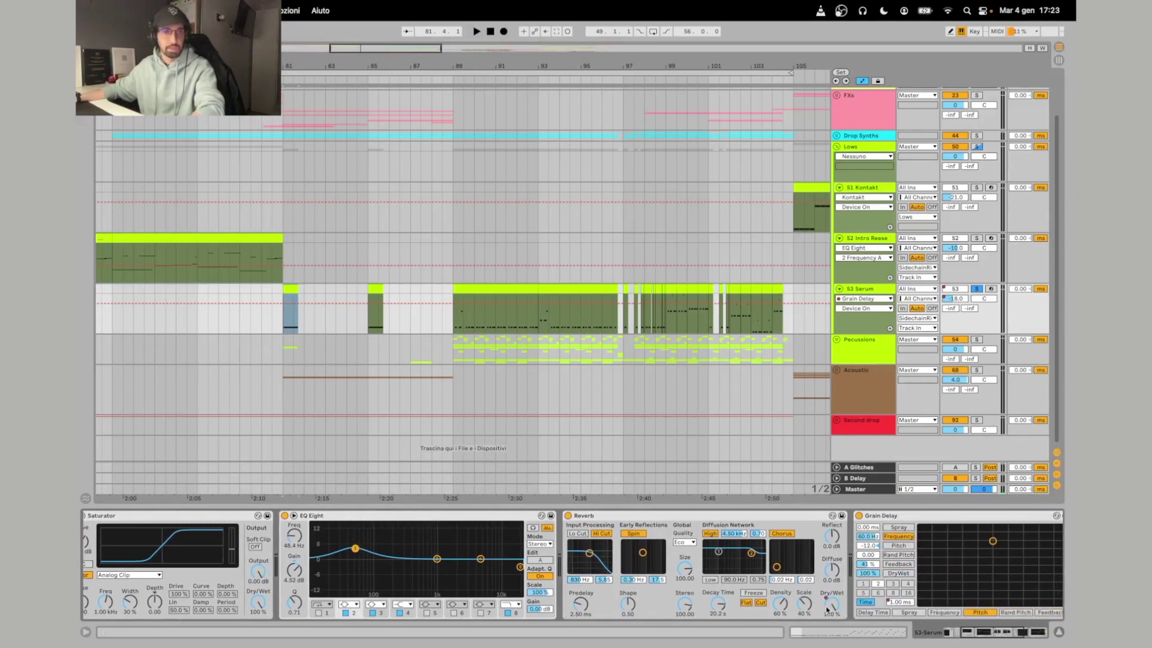
scroll(827, 609, "right", 2)
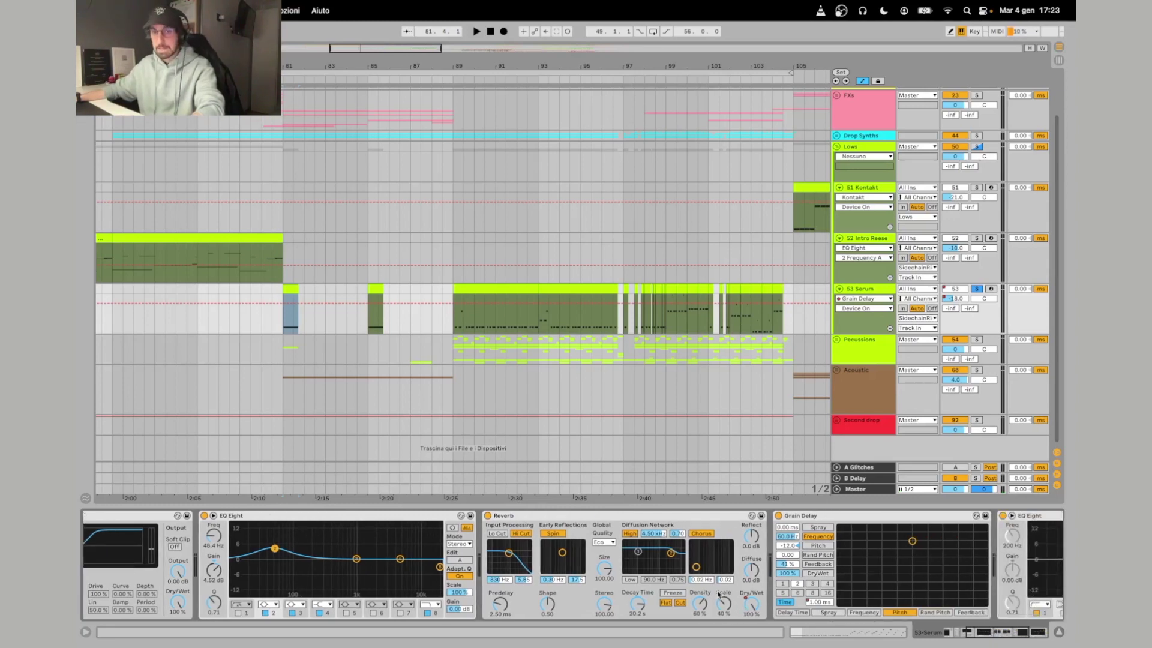
scroll(740, 574, "right", 2)
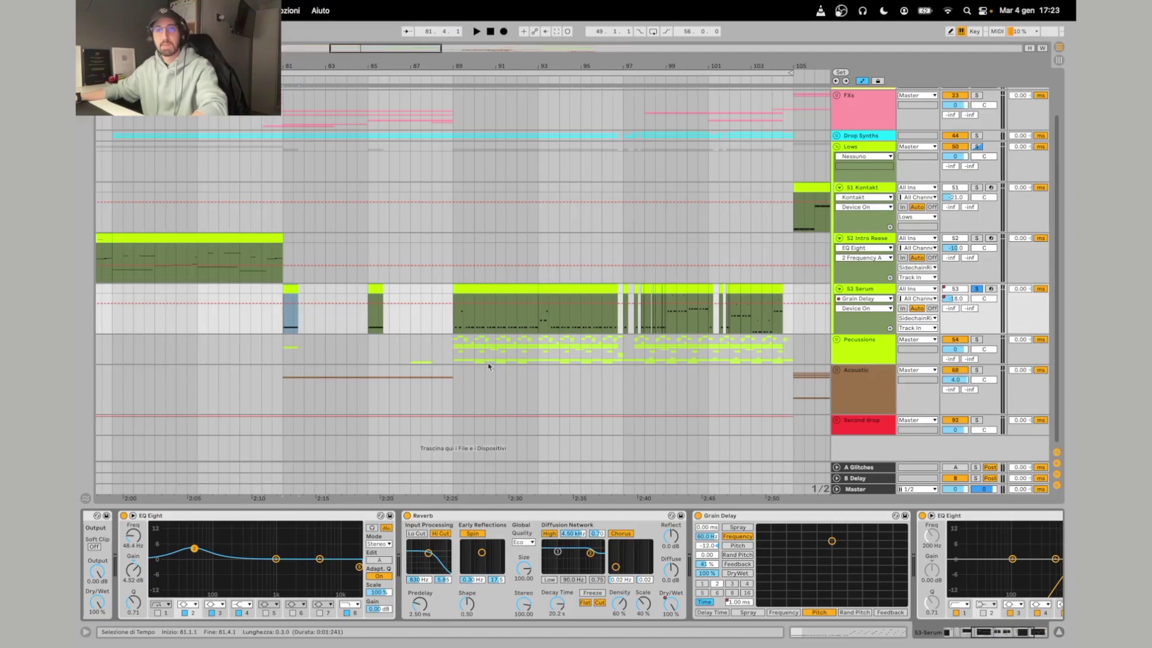
Select and play bars 81 to 89 on the Serum track, and inspect the last EQ Eight in its device chain.
left_click_drag(290, 292, 453, 297)
key("space")
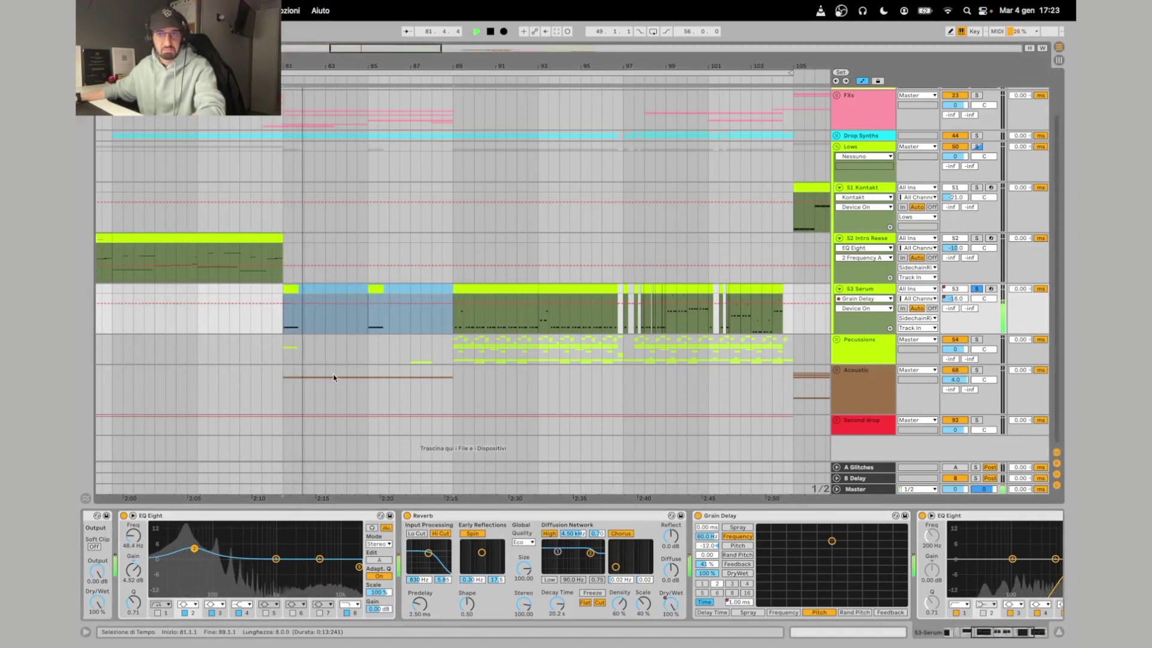
scroll(336, 399, "left", 1)
key("space")
scroll(602, 549, "right", 3)
scroll(602, 548, "right", 3)
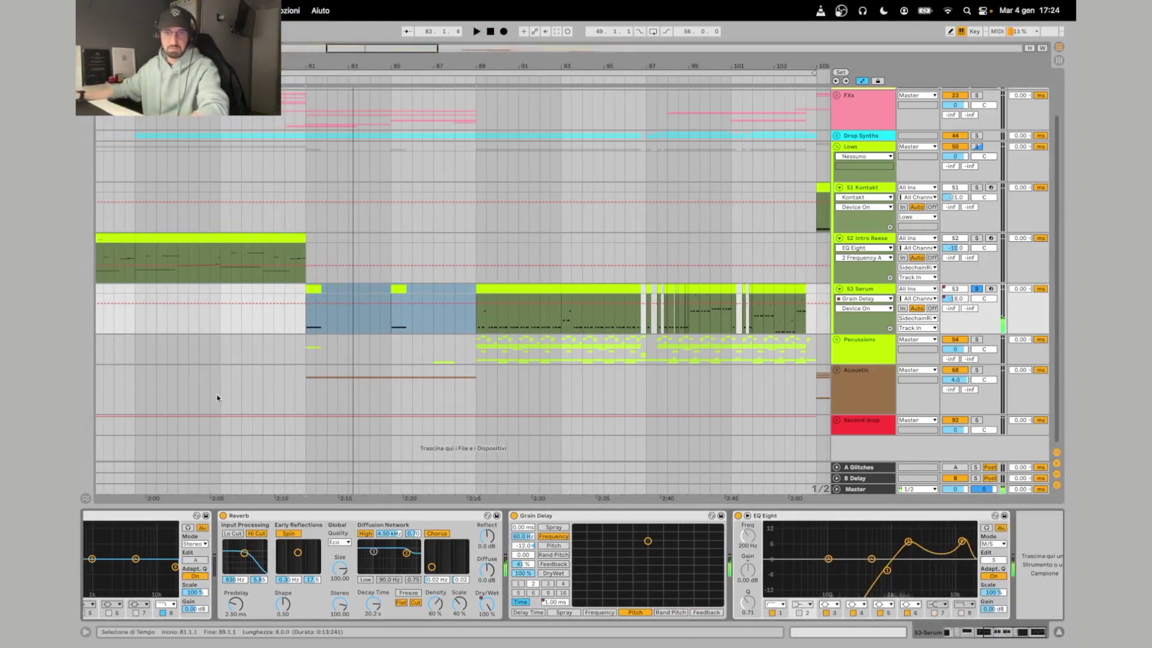
Select bars 81 to 83 on the Serum track and play them.
left_click(319, 290)
left_click(350, 294, "shift")
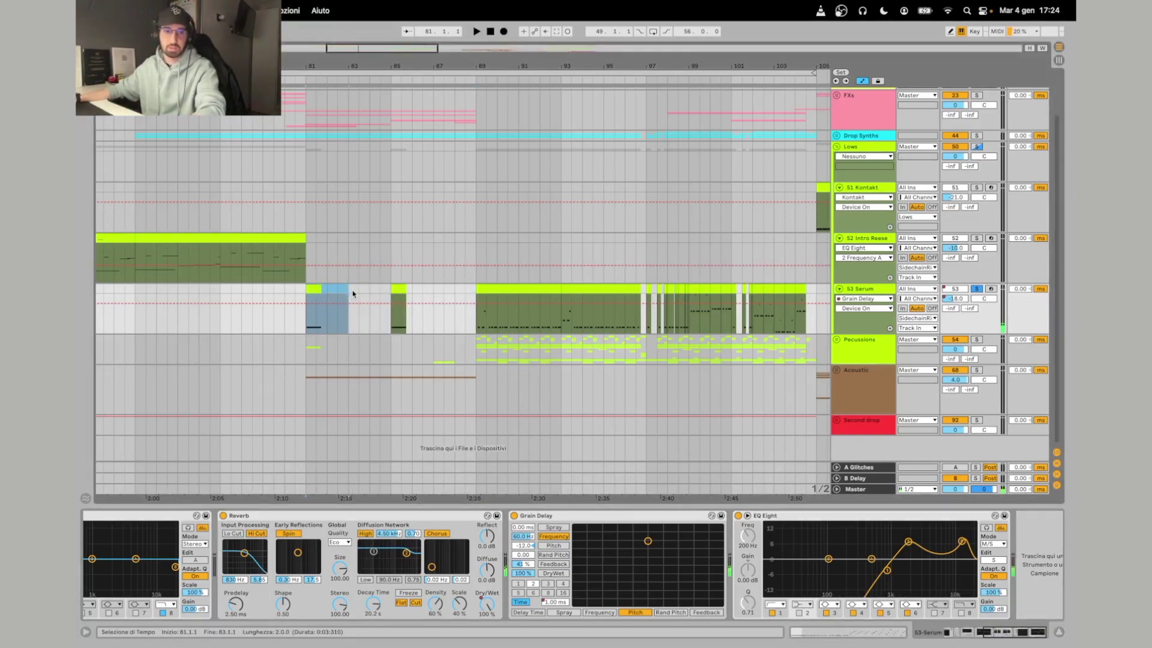
key("space")
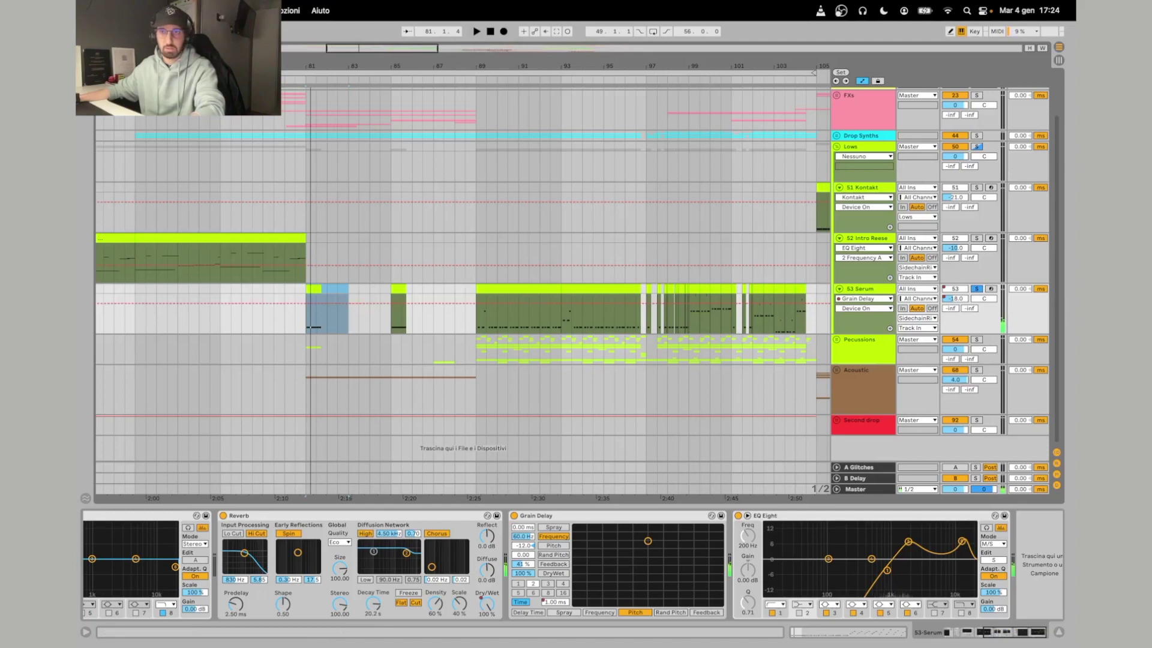
Show the browser and add another EQ Eight at the end of the Serum track's device chain.
key("super+alt+b")
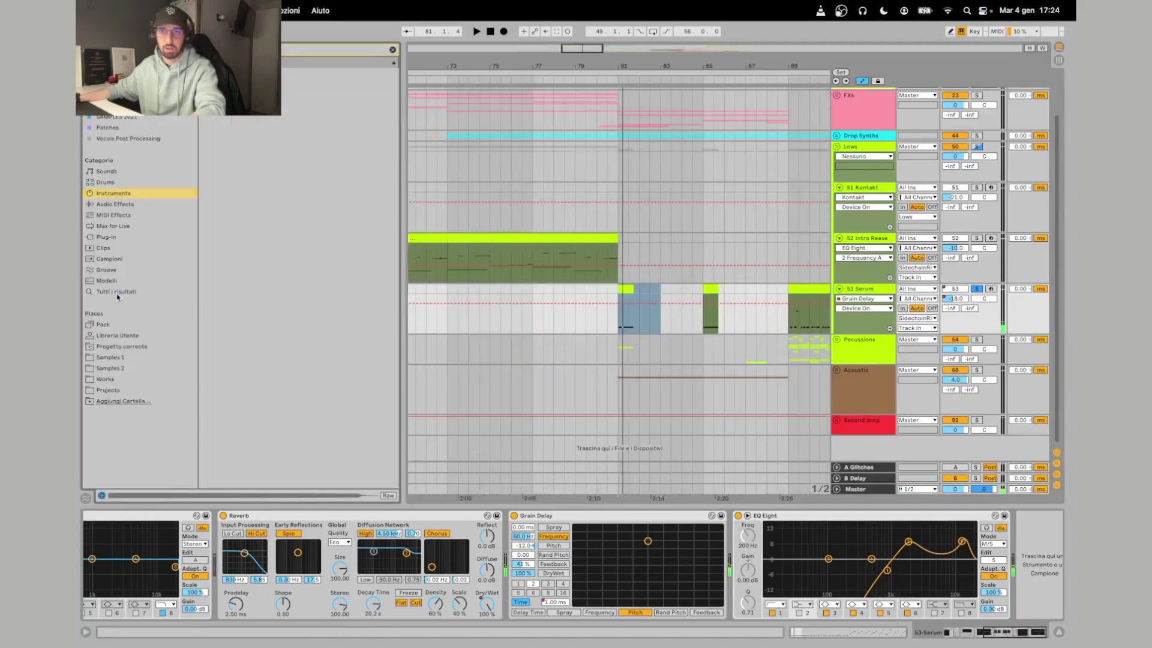
left_click(116, 291)
left_click_drag(240, 73, 1035, 555)
Set the added EQ Eight to M/S mode, low-cut the side signal at about 774 Hz with the mid filter off, and play it.
left_click(983, 544)
left_click(986, 571)
left_click(982, 560)
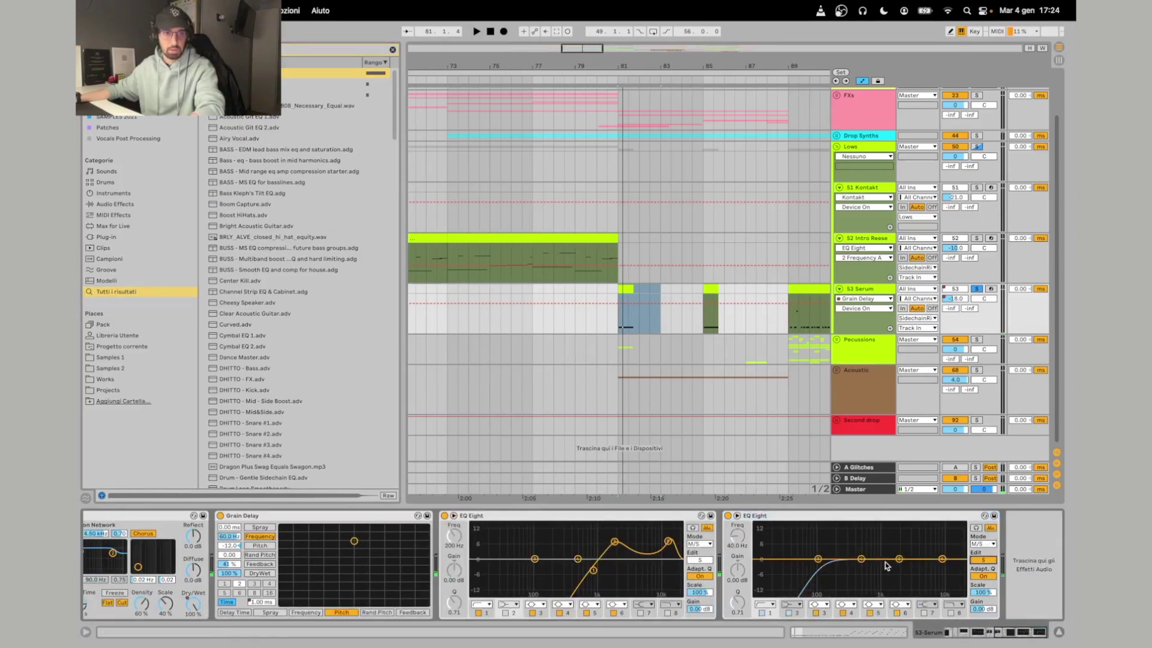
left_click(982, 560)
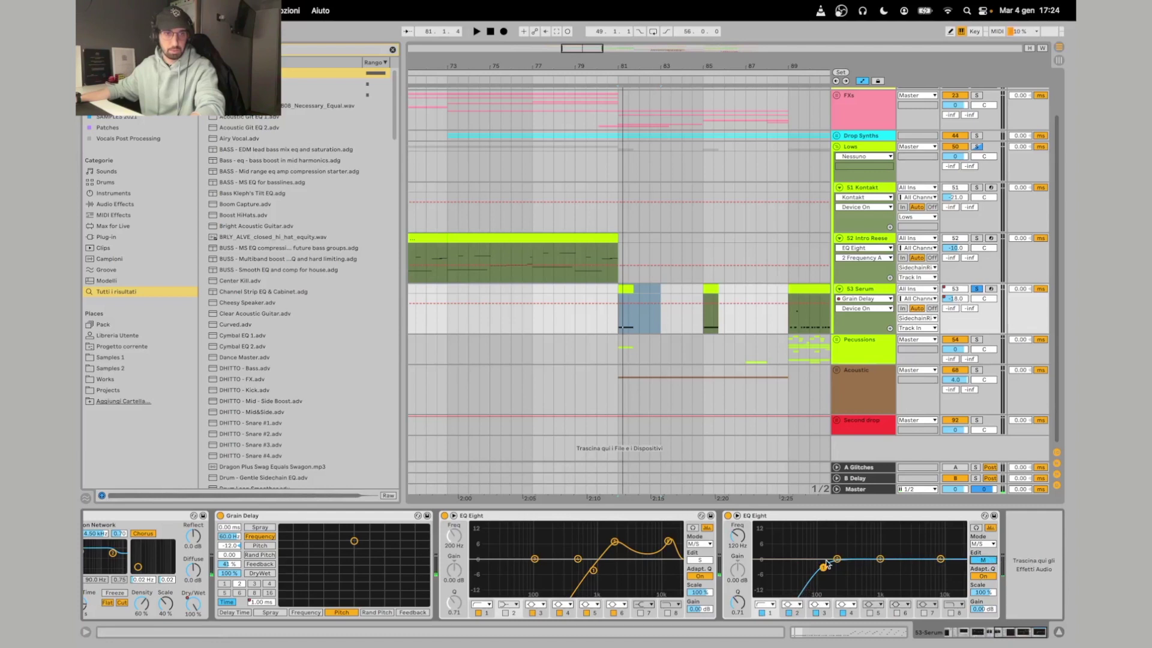
left_click(762, 613)
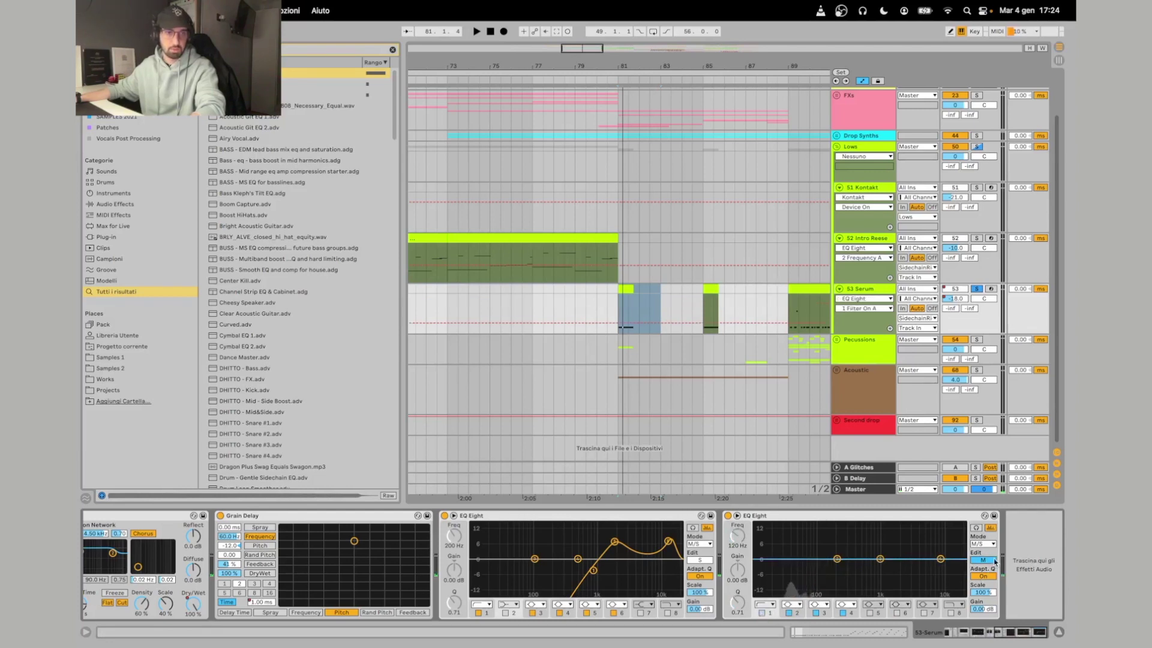
left_click(762, 613)
left_click_drag(792, 559, 873, 567)
key("space")
key("space")
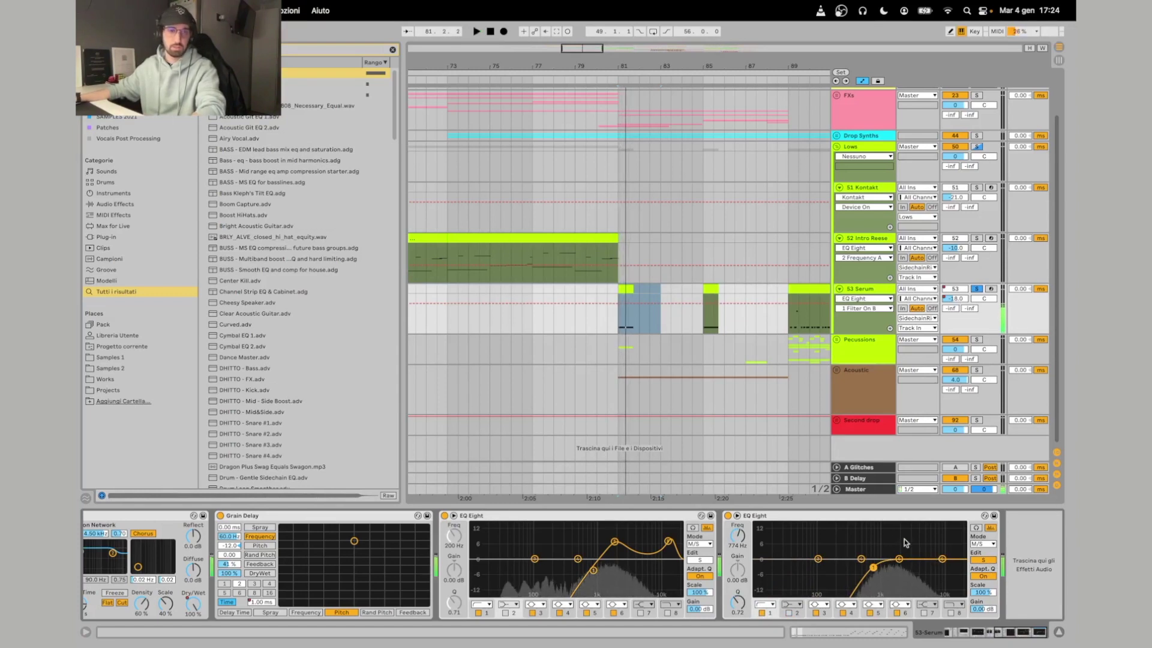
Delete the added EQ Eight and play the arrangement from bar 81 without soloing the Serum track.
left_click(884, 520)
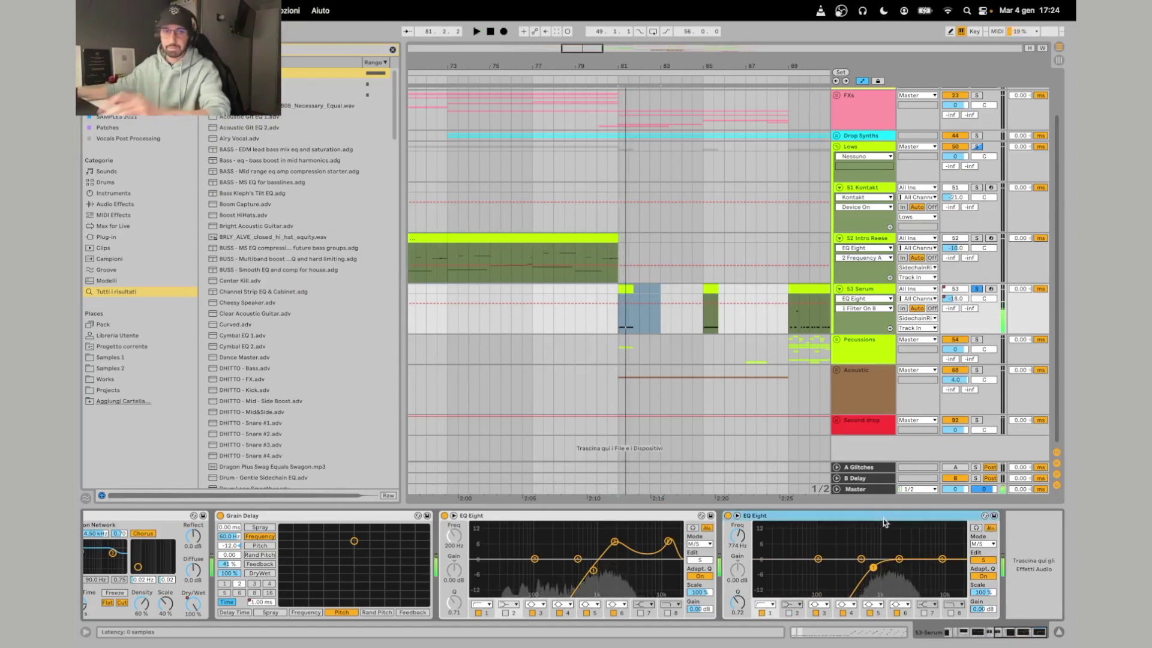
key("Delete")
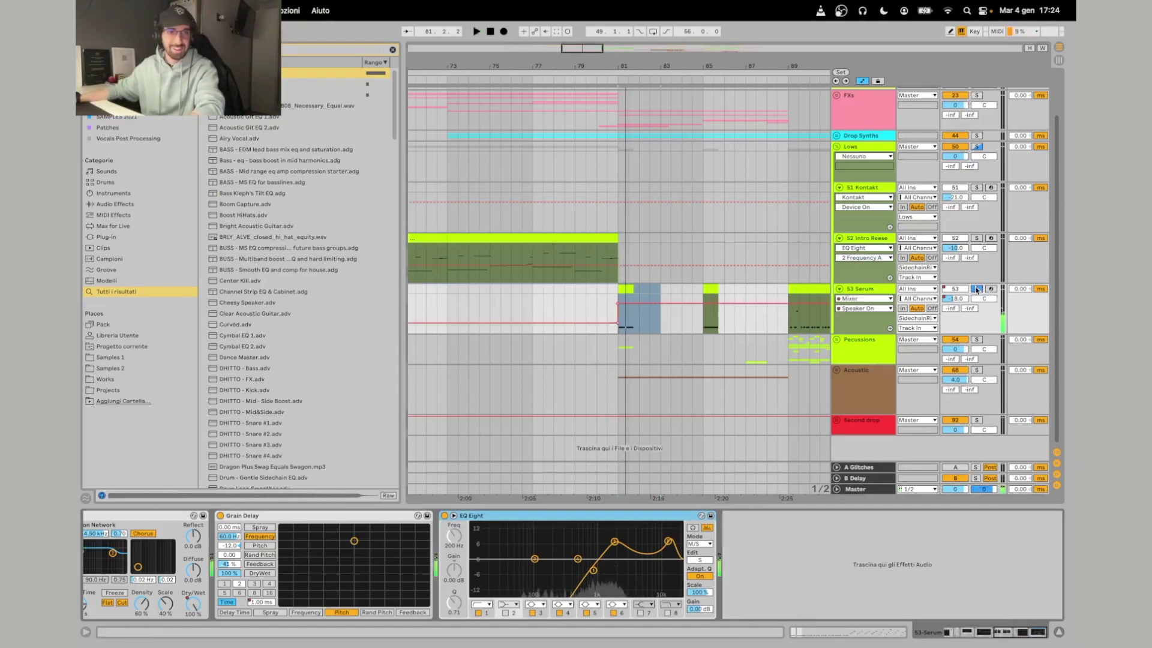
key("space")
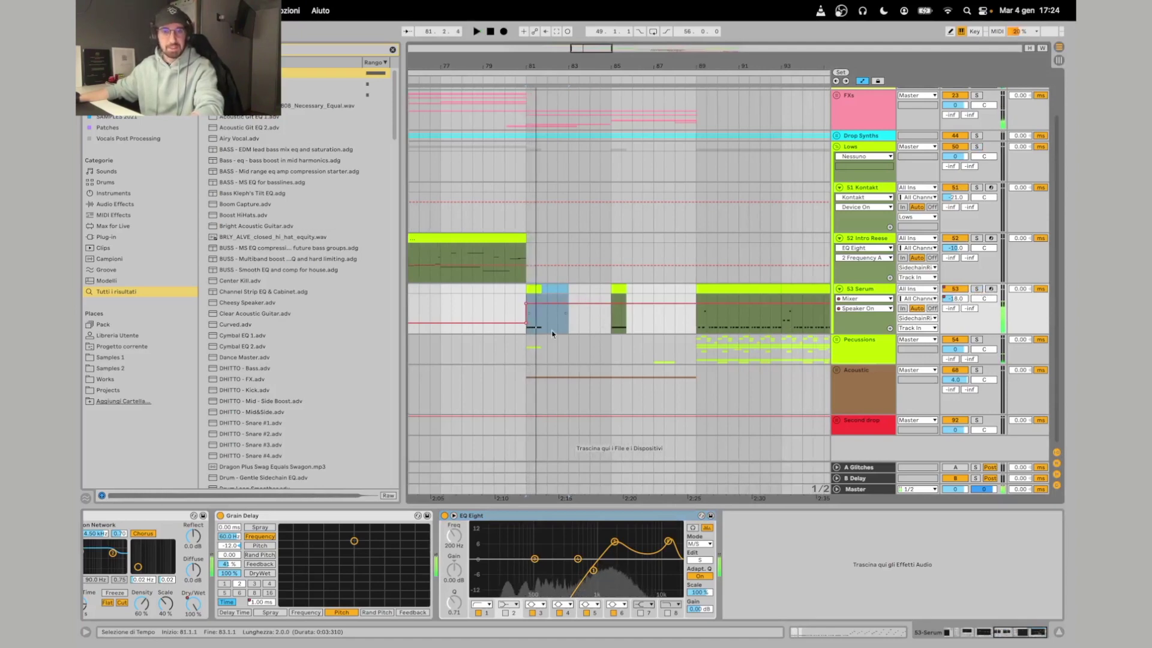
key("space")
Show the Reverb's Dry/Wet automation on the Serum track and mark out its ramp between bars 88 and 89.
left_click(534, 289)
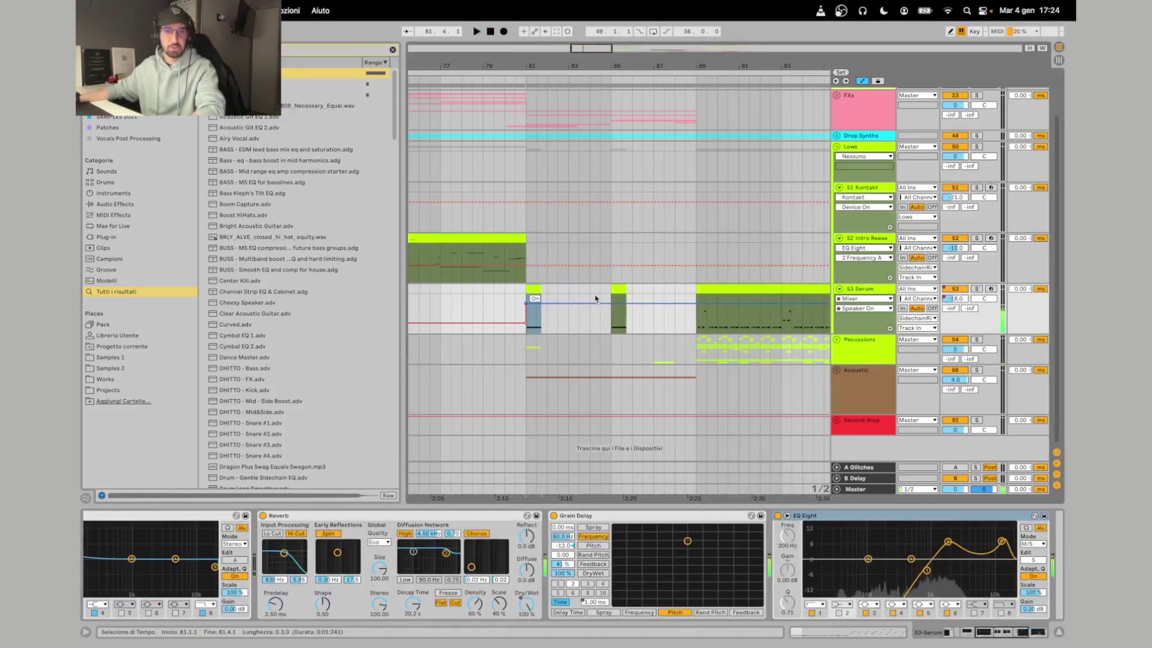
left_click(619, 294)
scroll(638, 290, "right", 5)
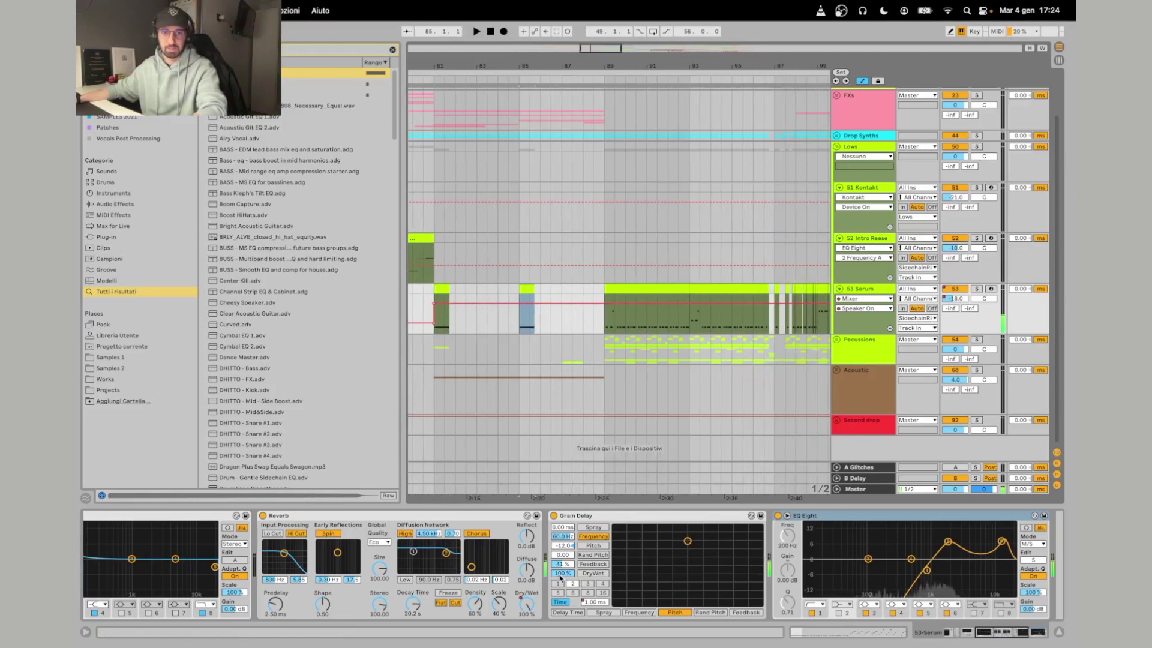
right_click(526, 604)
left_click(573, 543)
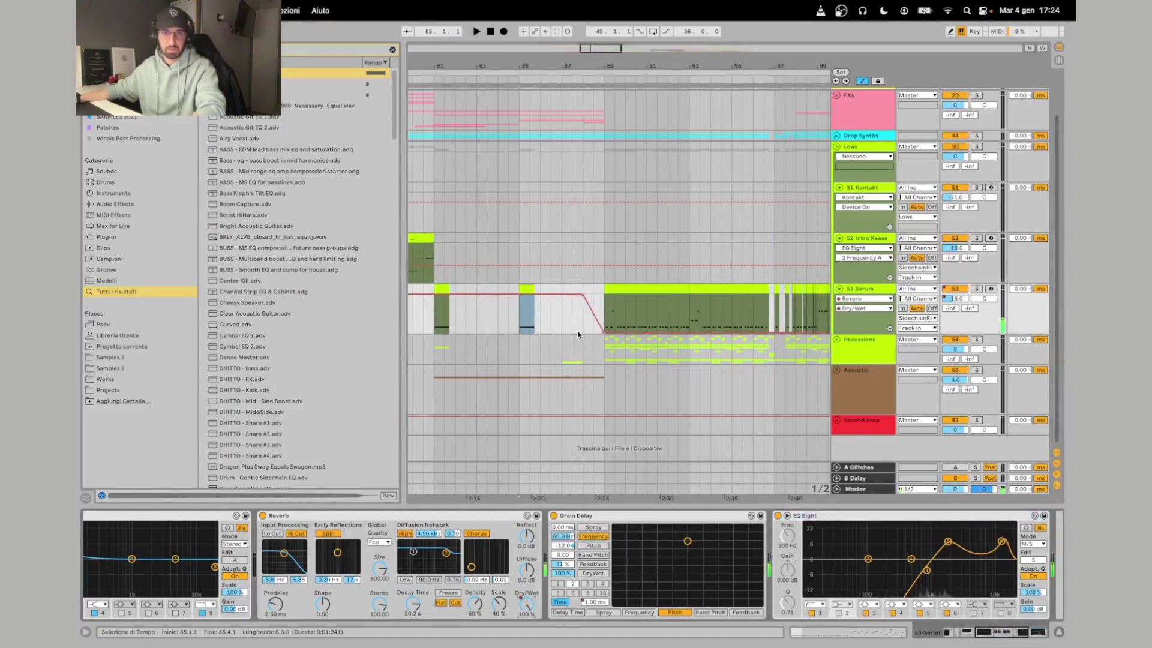
left_click_drag(578, 334, 606, 333)
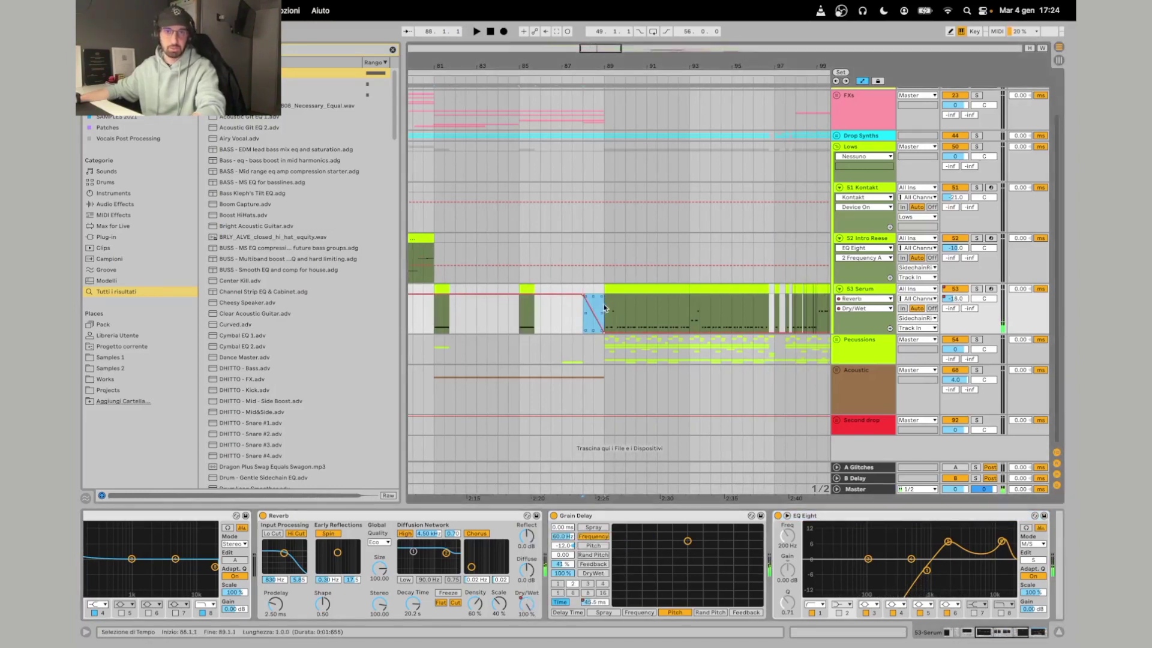
left_click(615, 311)
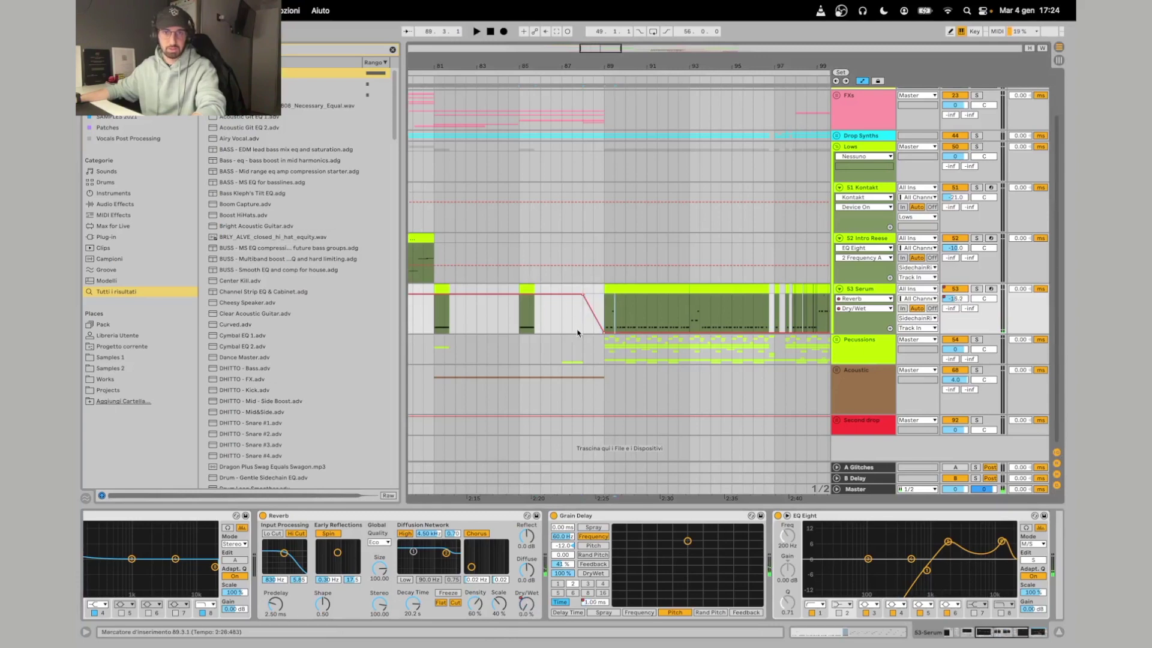
Hide the browser and play the full arrangement from bar 82.
scroll(435, 269, "up", 3)
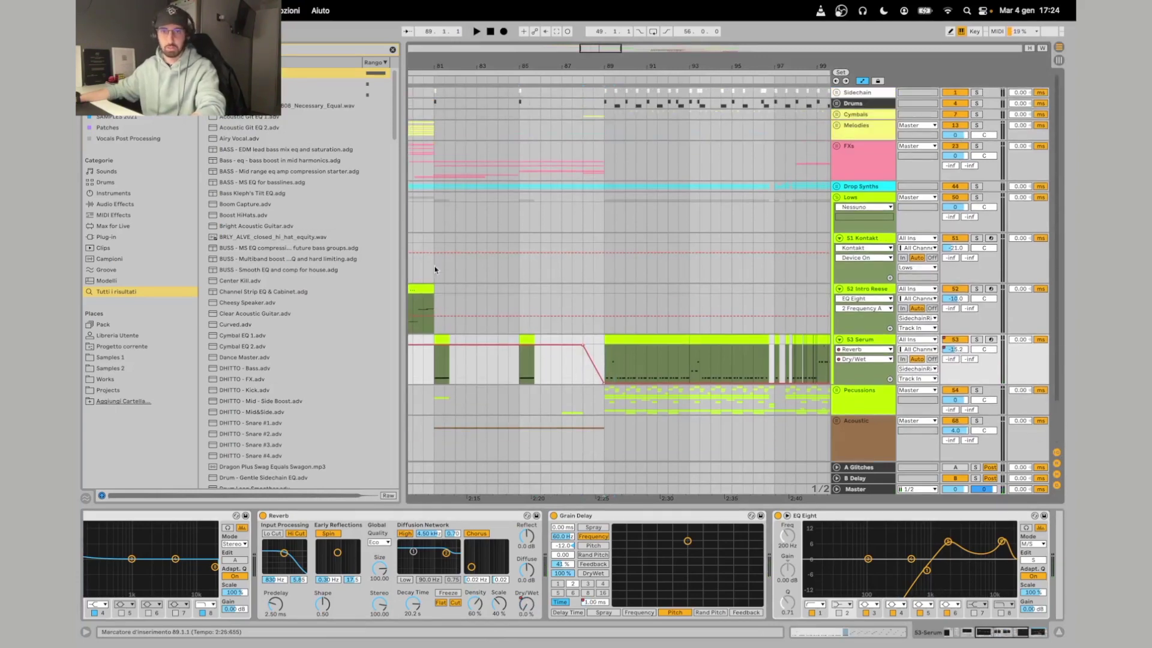
key("alt+super+b")
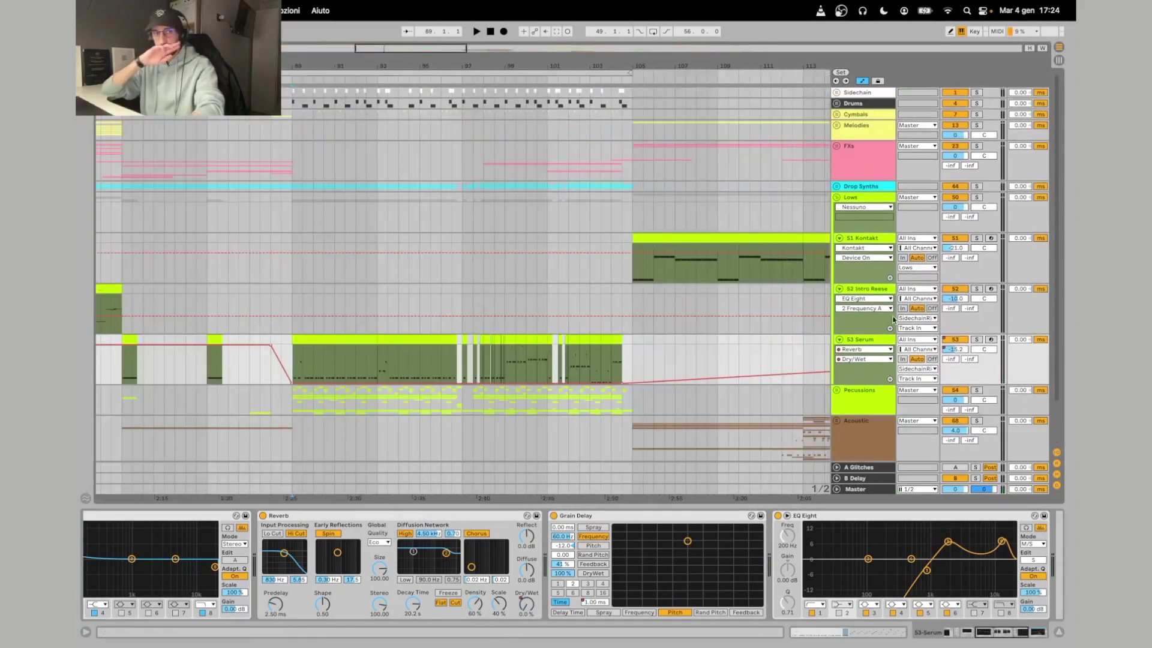
left_click(279, 125)
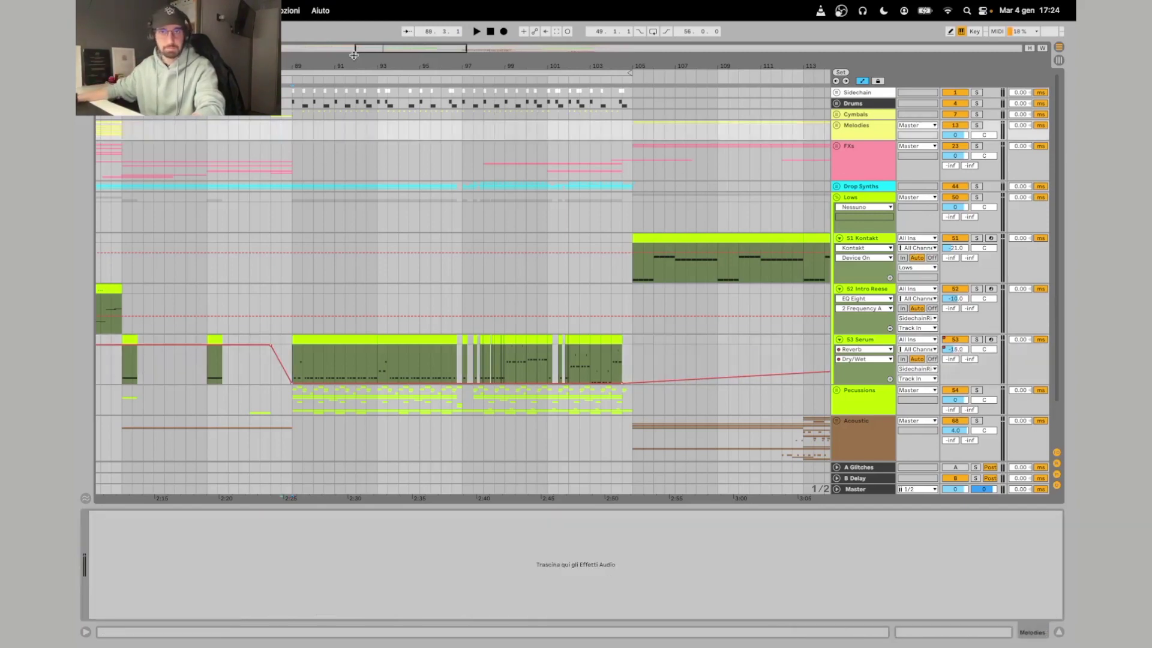
left_click_drag(365, 53, 331, 72)
left_click(214, 138)
key("space")
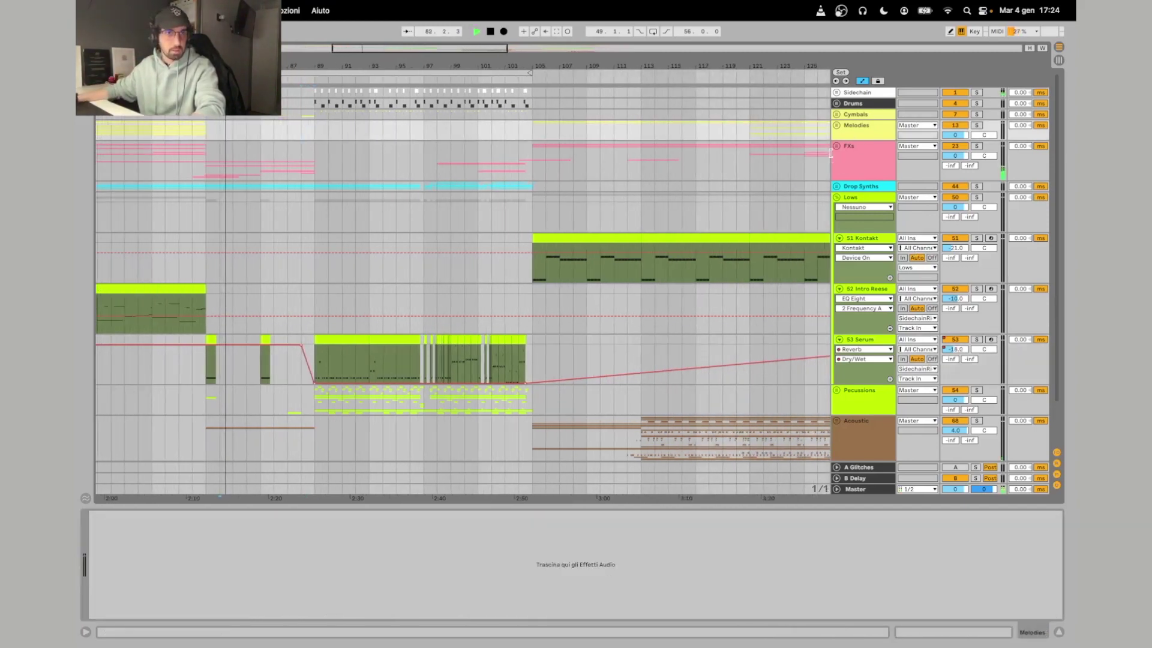
Fold the Lows group and continue playback from bar 85 with a wider part of the arrangement in view.
key("alt+super+u")
left_click(264, 150)
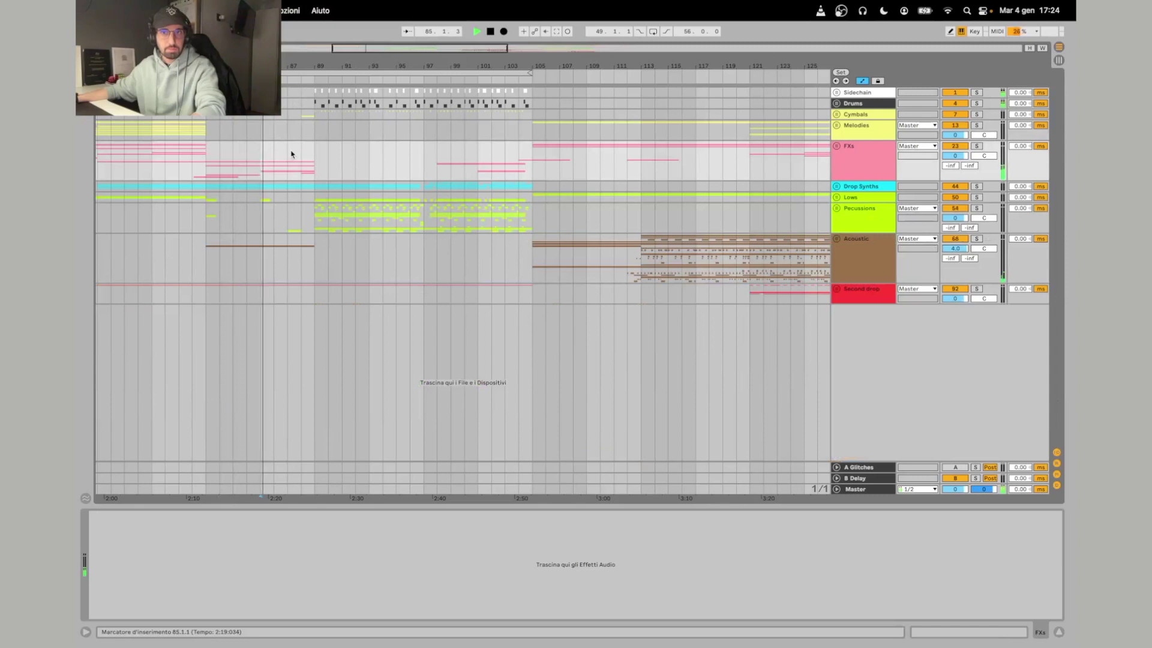
key("minus")
key("minus")
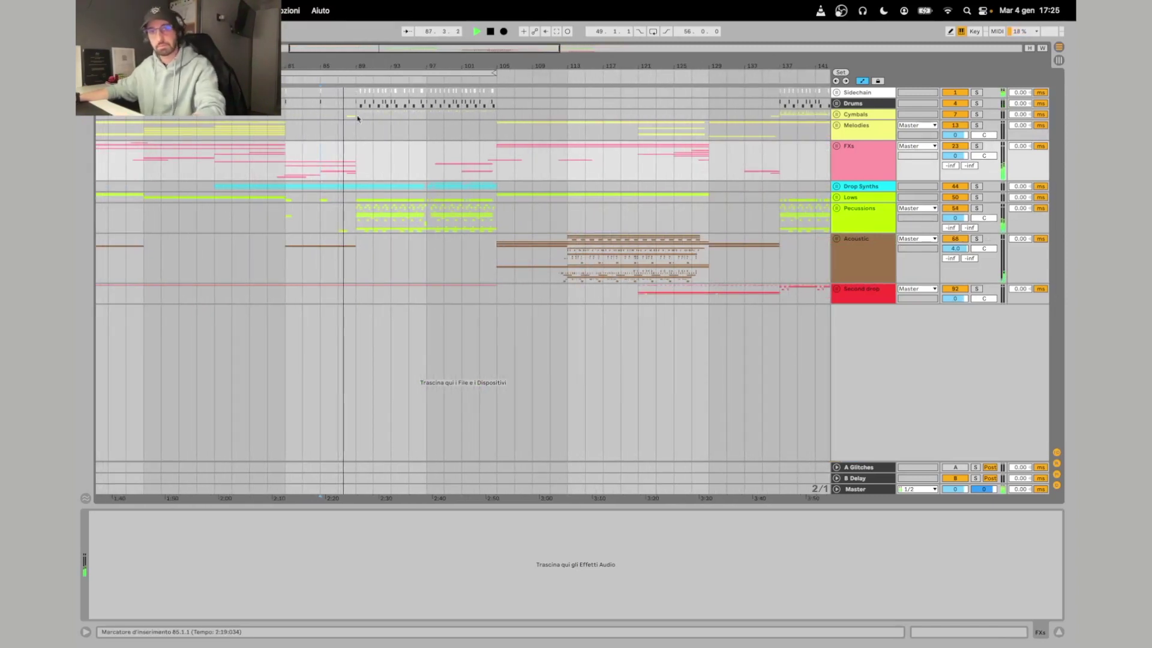
Stop playback at the drop and select bars 89 to 105 across all the tracks.
key("plus")
key("plus")
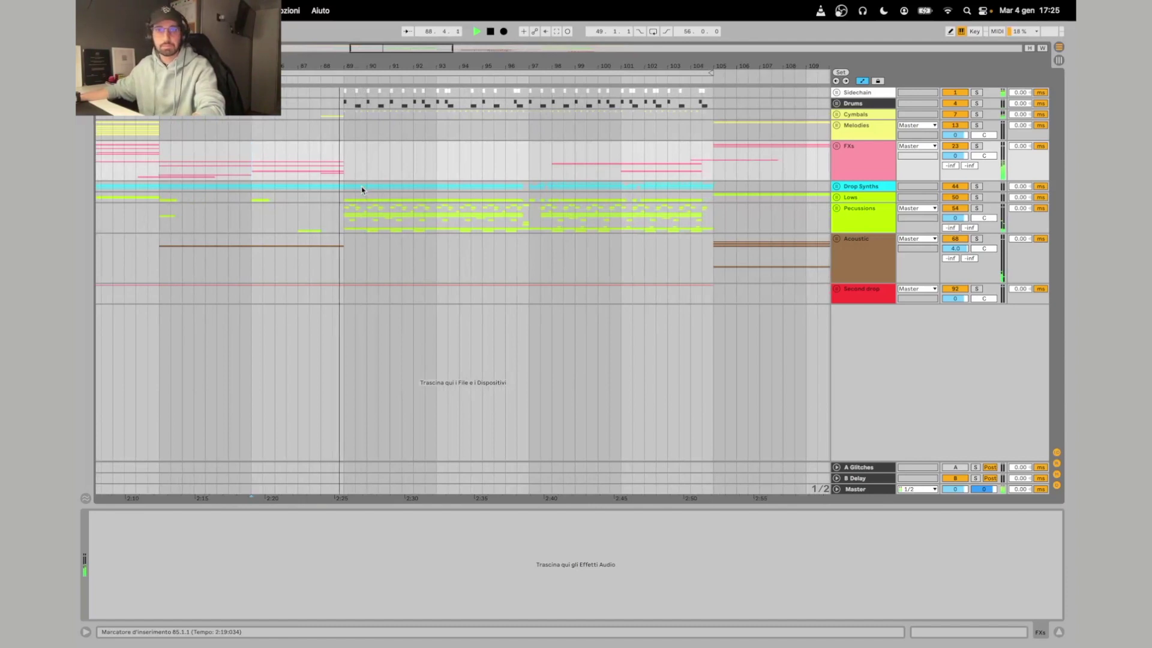
key("space")
left_click(345, 91)
scroll(498, 234, "right", 3)
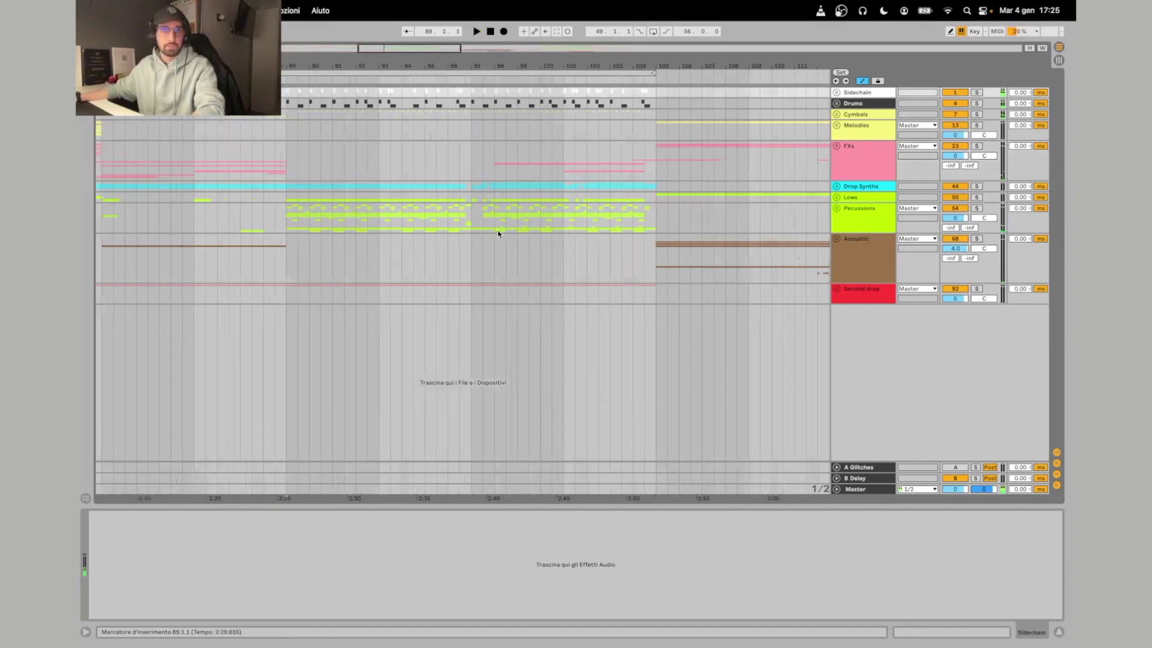
left_click_drag(577, 303, 624, 305)
key("minus")
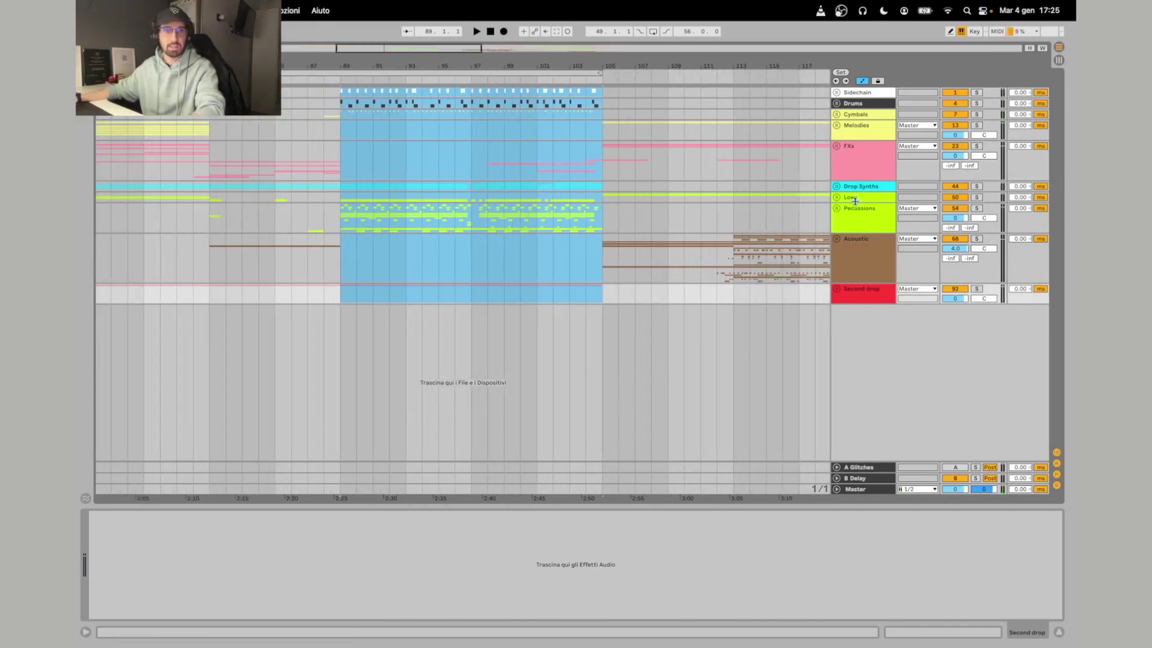
Unfold the Drop Synths group, mark its Sine Whistle and Senojnayr layers from bar 89 to 105, and fold the 47 Group.
left_click(836, 187)
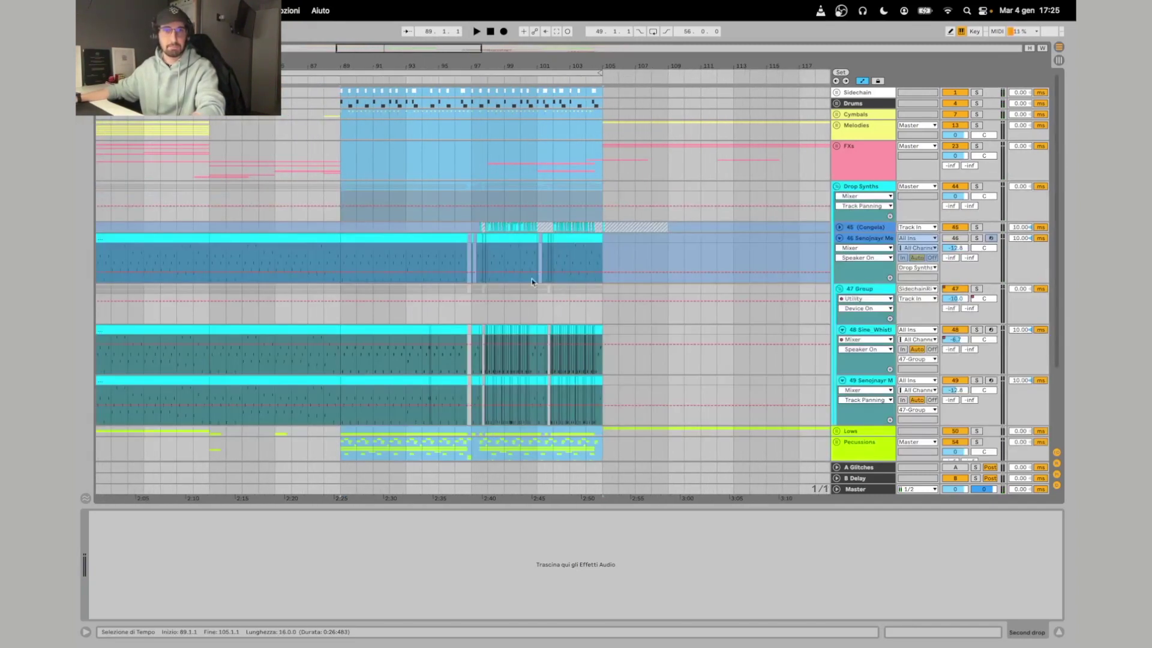
left_click(342, 319)
left_click(354, 329)
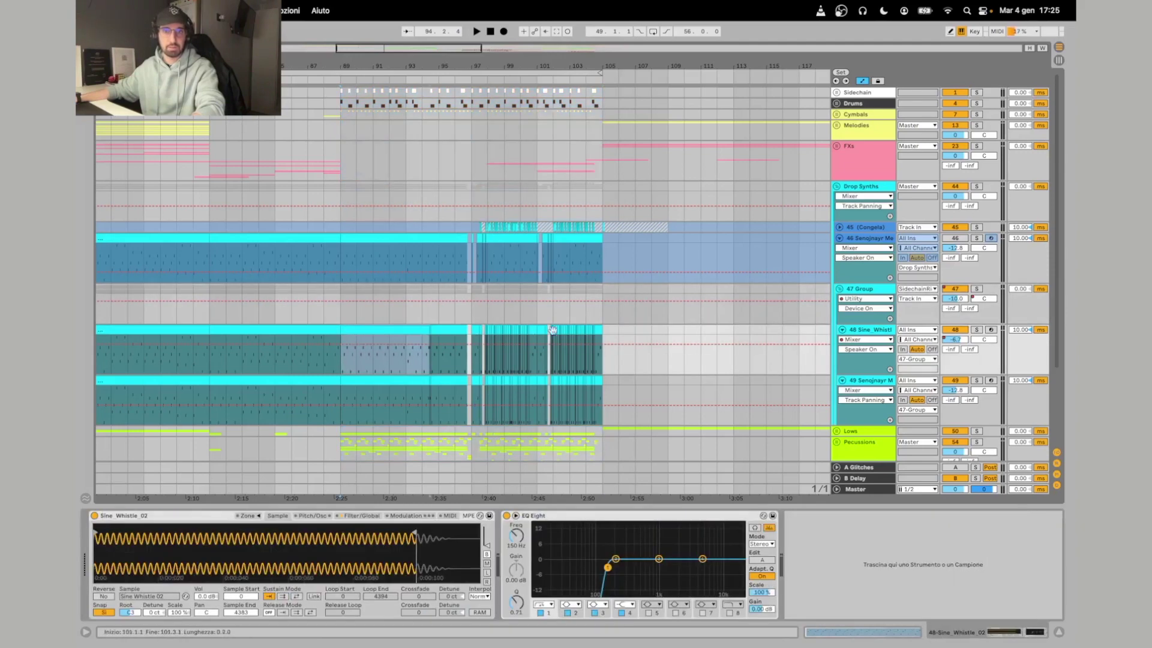
scroll(609, 337, "down", 3)
left_click(606, 359, "shift")
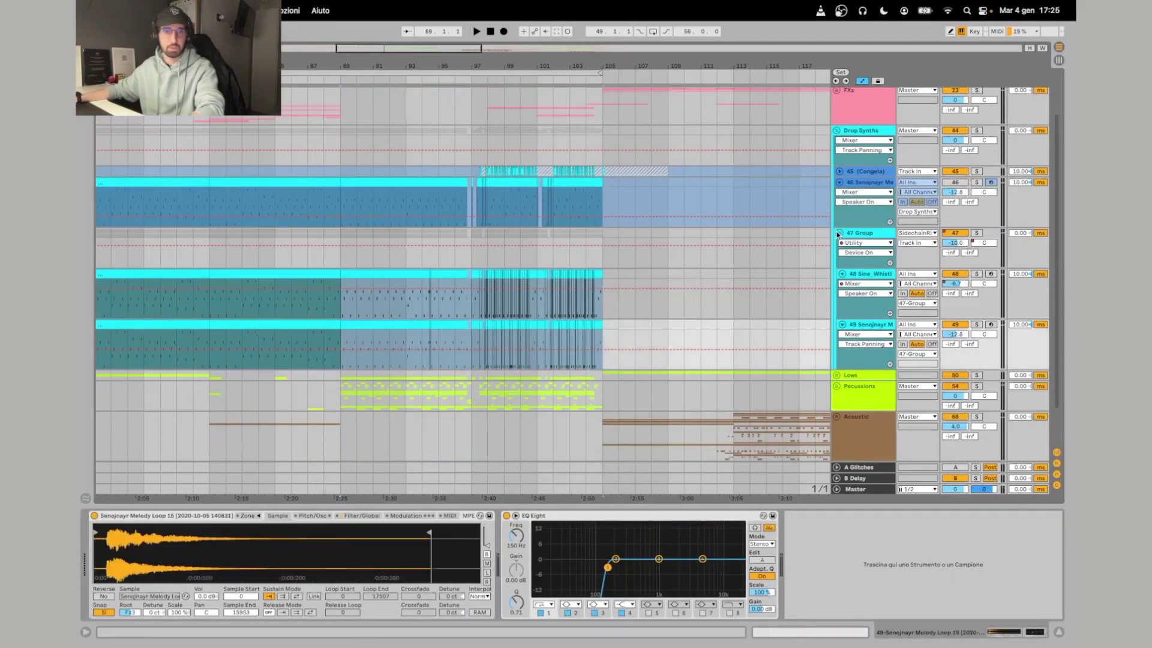
left_click(839, 234)
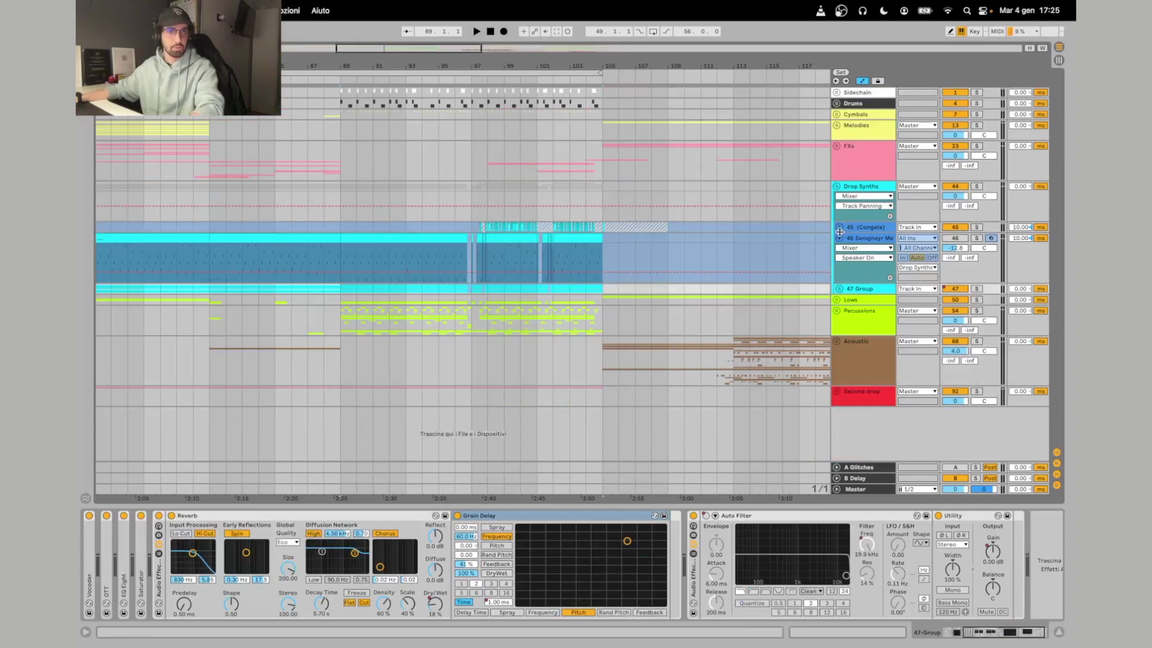
Play the drop from bar 89 and fold the Drop Synths group.
left_click(339, 126)
key("space")
left_click(836, 186)
key("space")
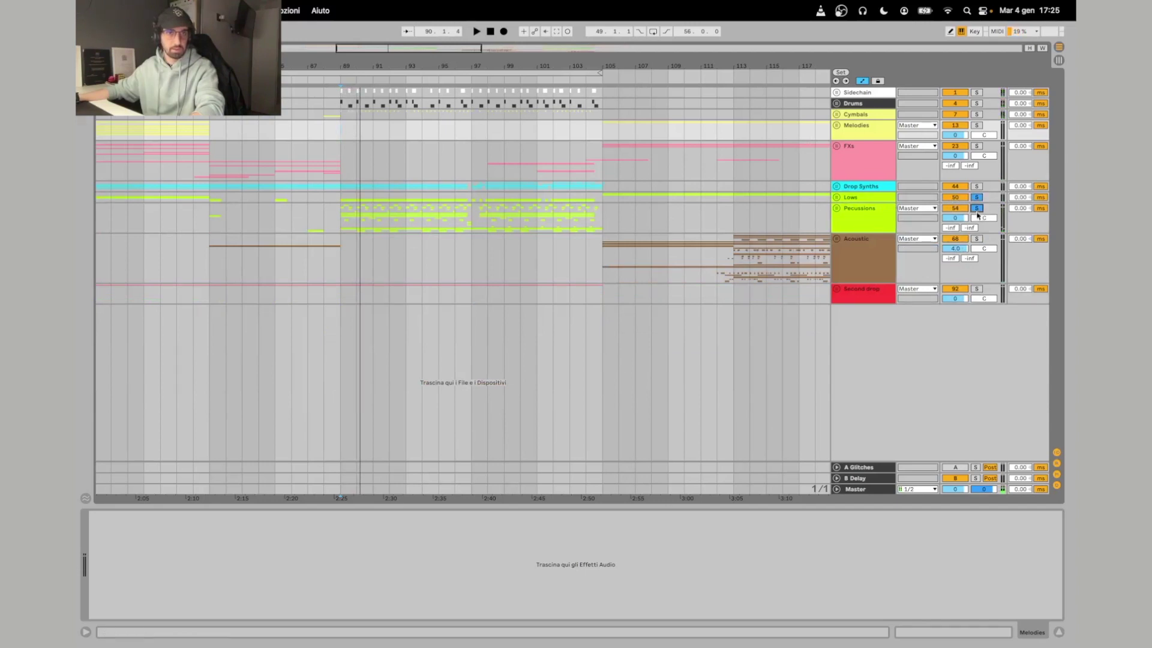
Unfold the Lows group and play the soloed Serum track from bar 89 with its device chain shown.
left_click(836, 197)
scroll(965, 310, "down", 2)
key("space")
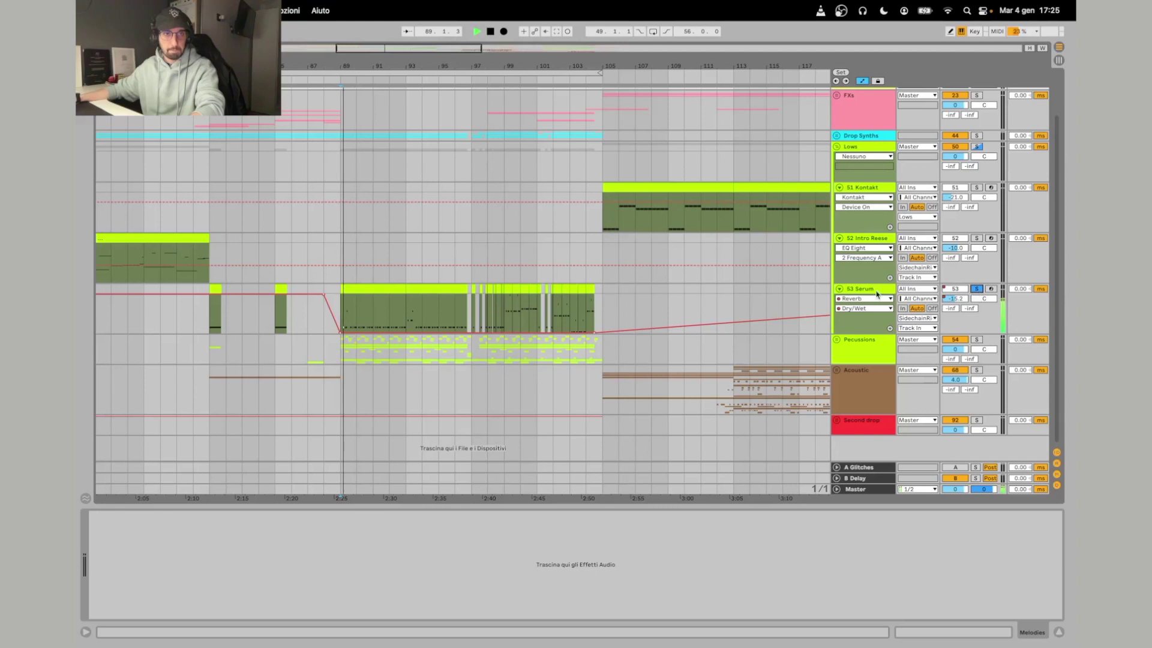
left_click(977, 289)
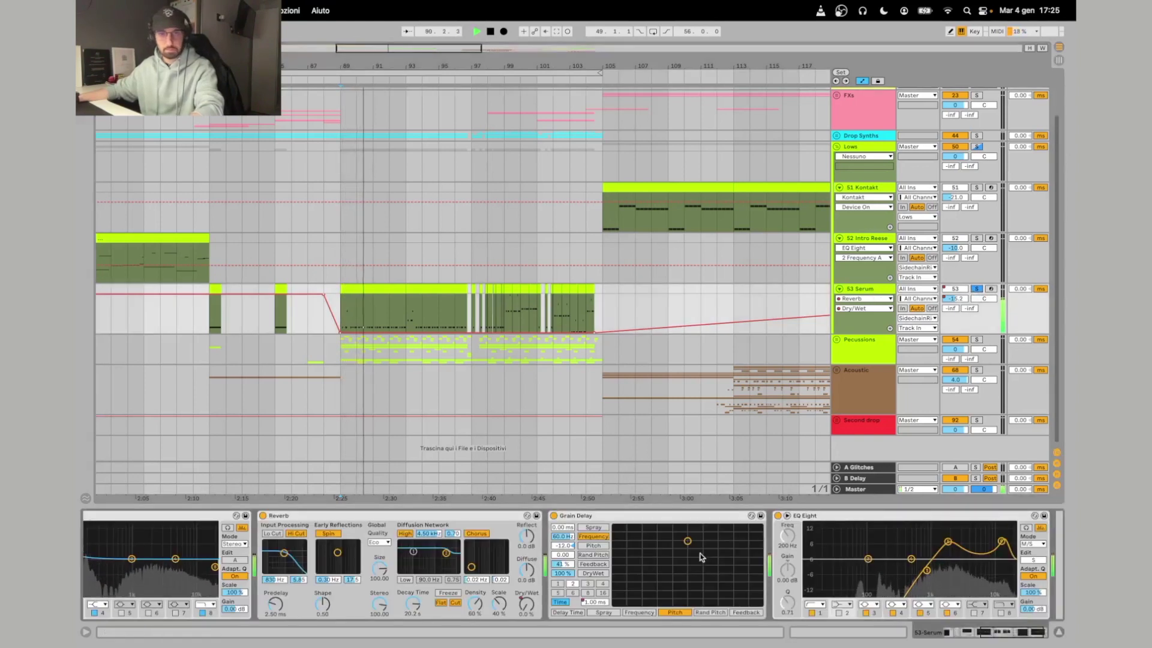
key("space")
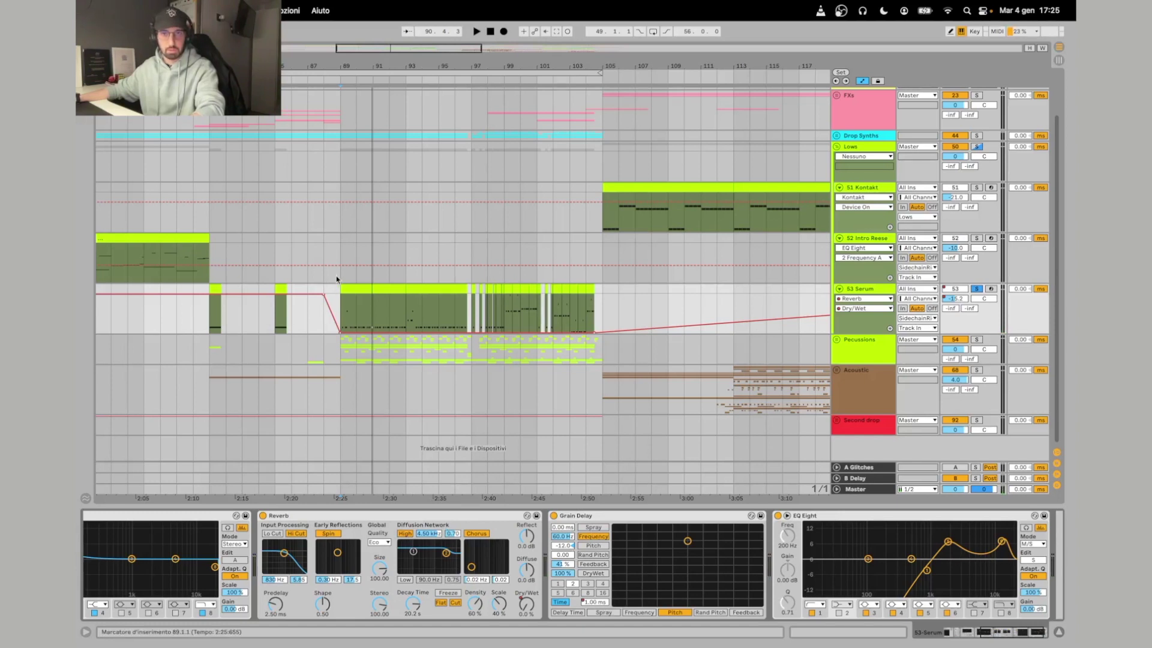
Select bars 89 to 93 on the Serum track and compare its sound with Grain Delay on and off, leaving it on.
left_click(361, 289)
key("space")
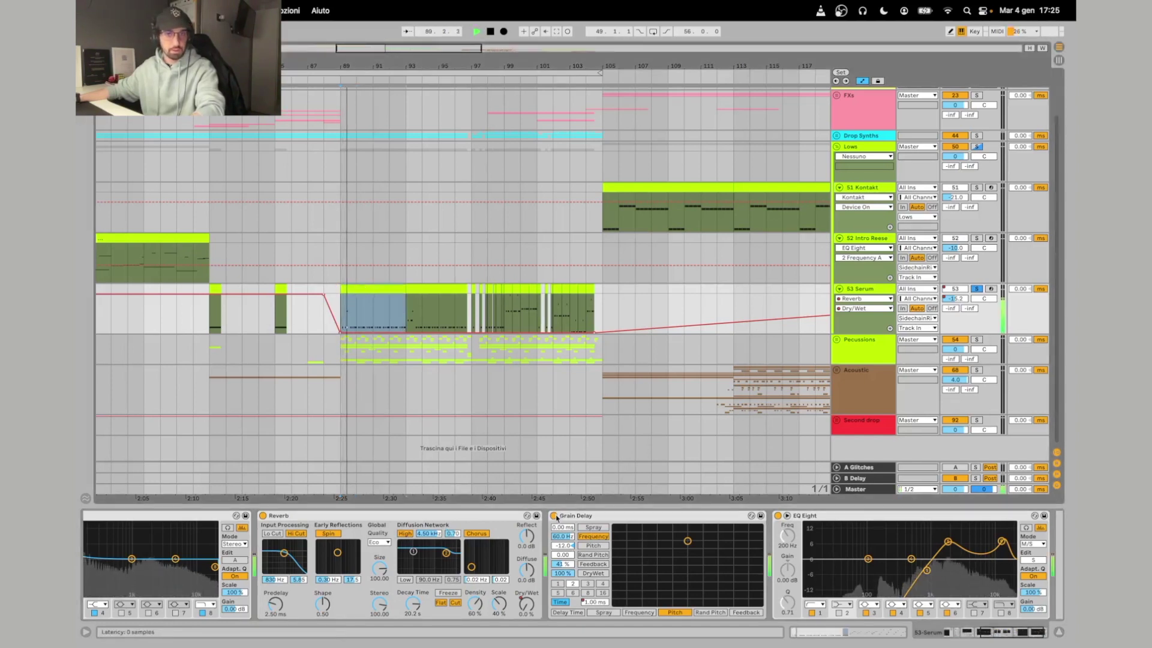
key("space")
key("space")
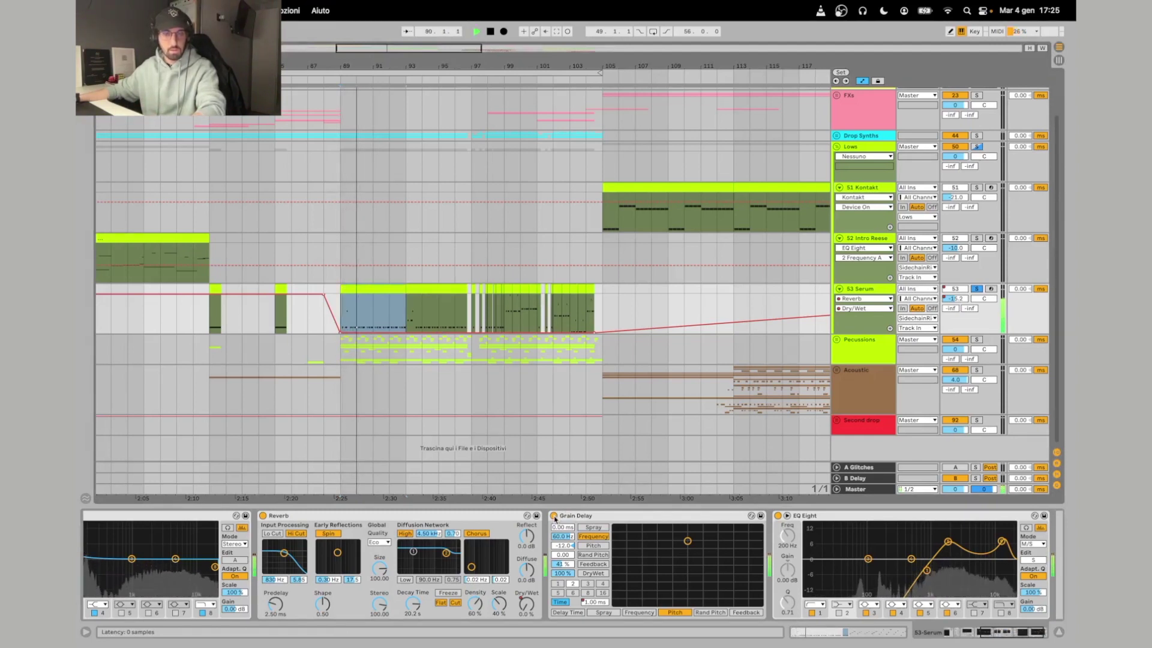
key("space")
left_click(553, 516)
key("space")
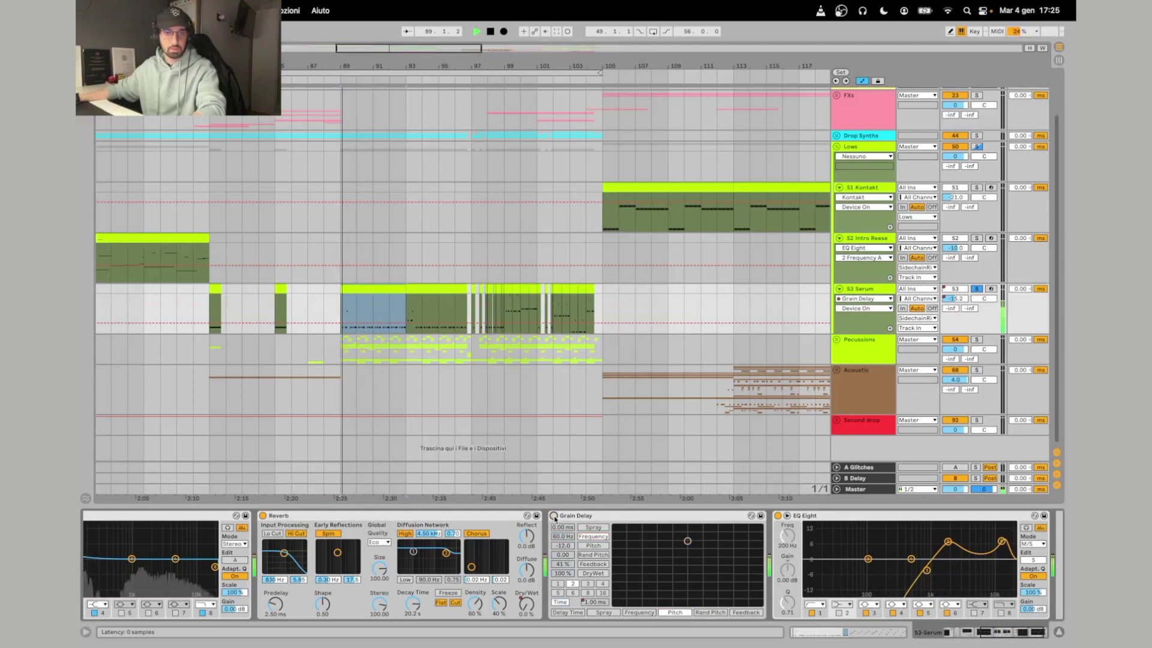
key("space")
left_click(554, 515)
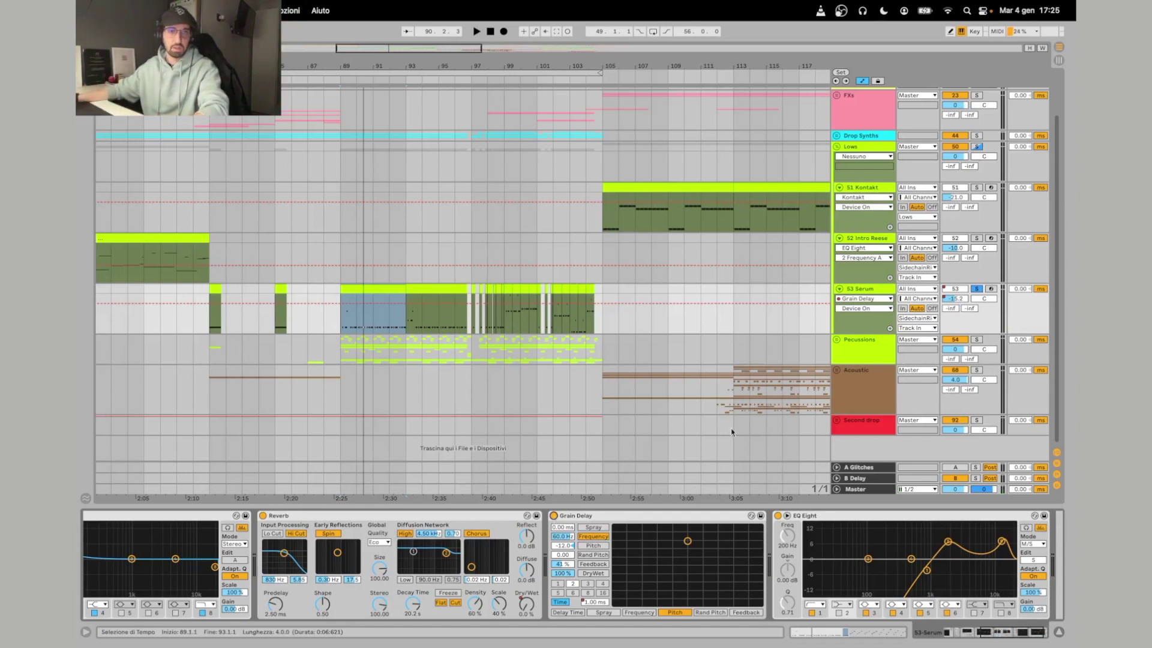
Play the Serum track while switching its last EQ Eight between the Mid and Side curves, ending on Side.
left_click(1032, 560)
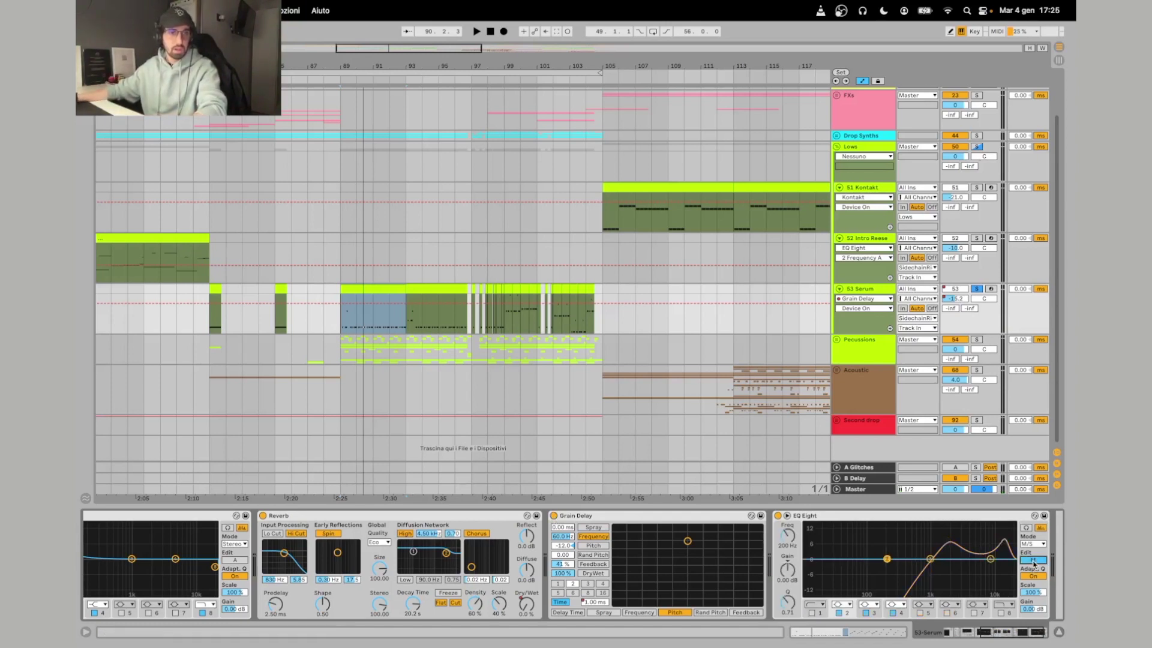
key("space")
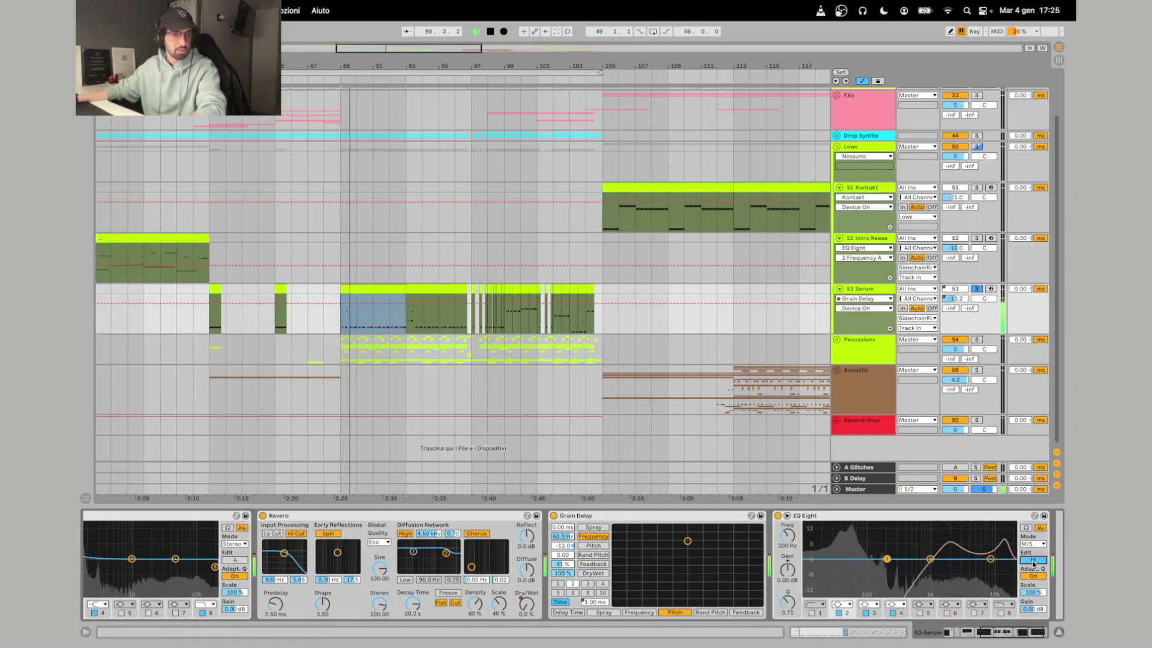
left_click(1032, 560)
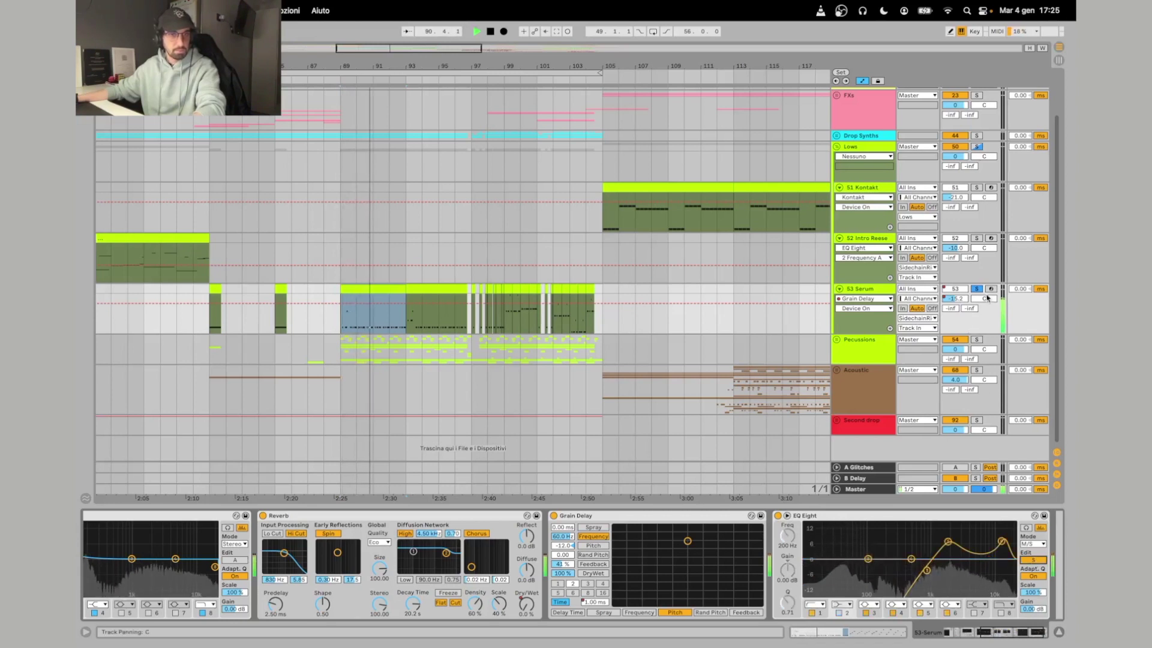
key("space")
Hide the device view and fold the Lows group, moving the solo from the Serum track to the Percussions group.
scroll(412, 311, "right", 2)
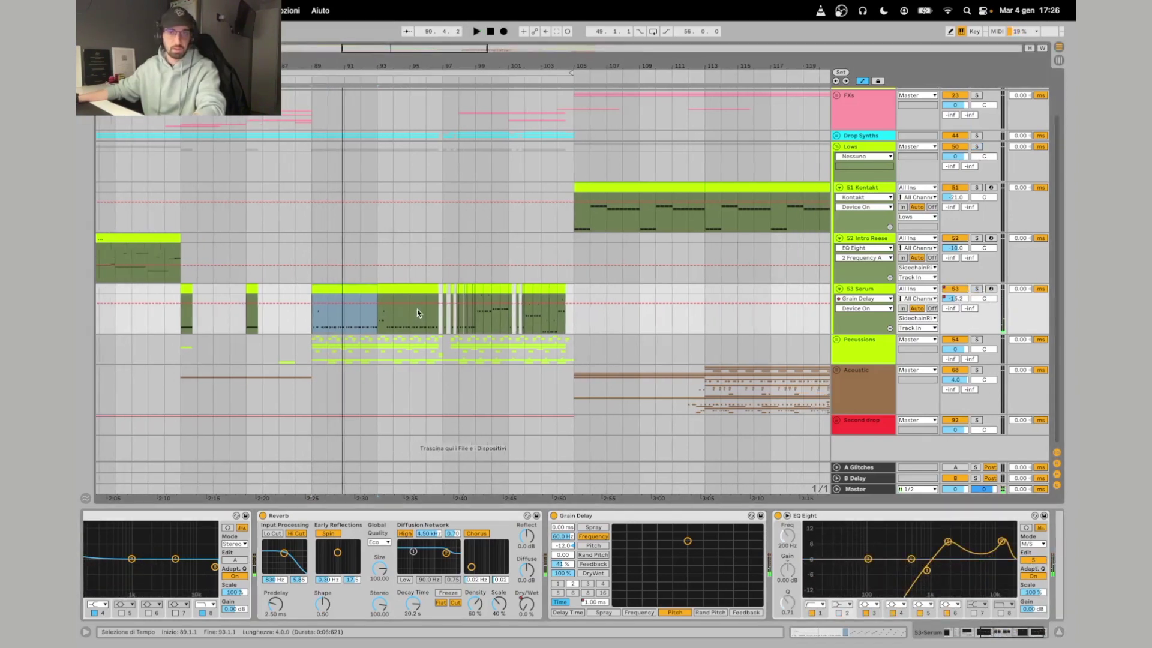
scroll(416, 308, "up", 3)
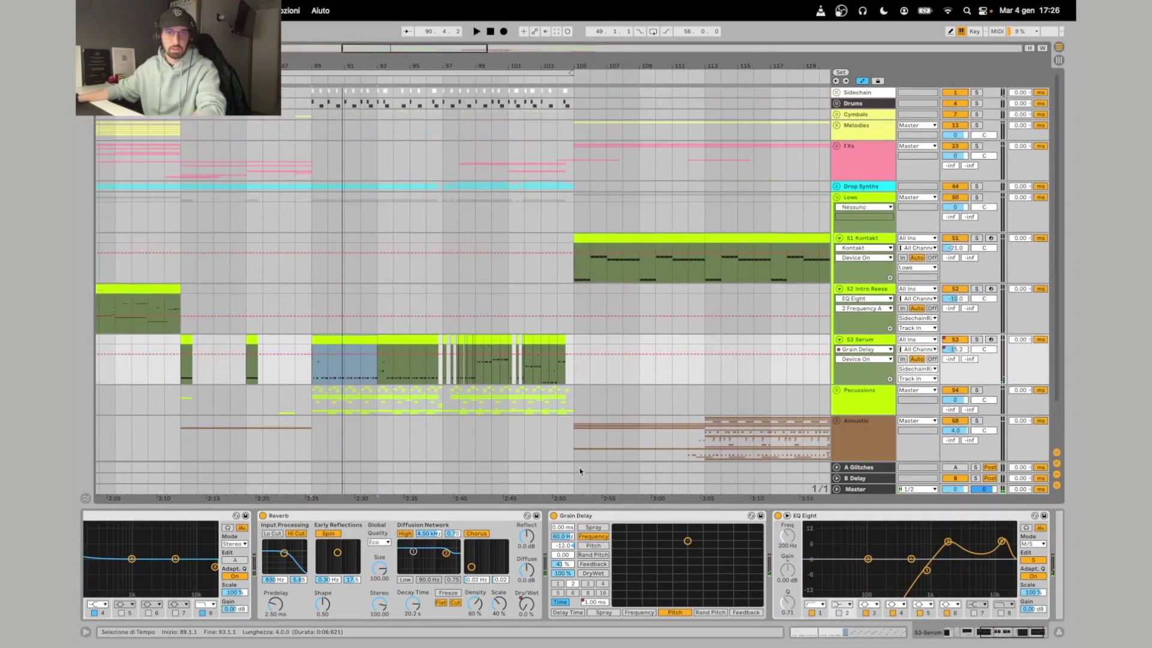
double_click(635, 507)
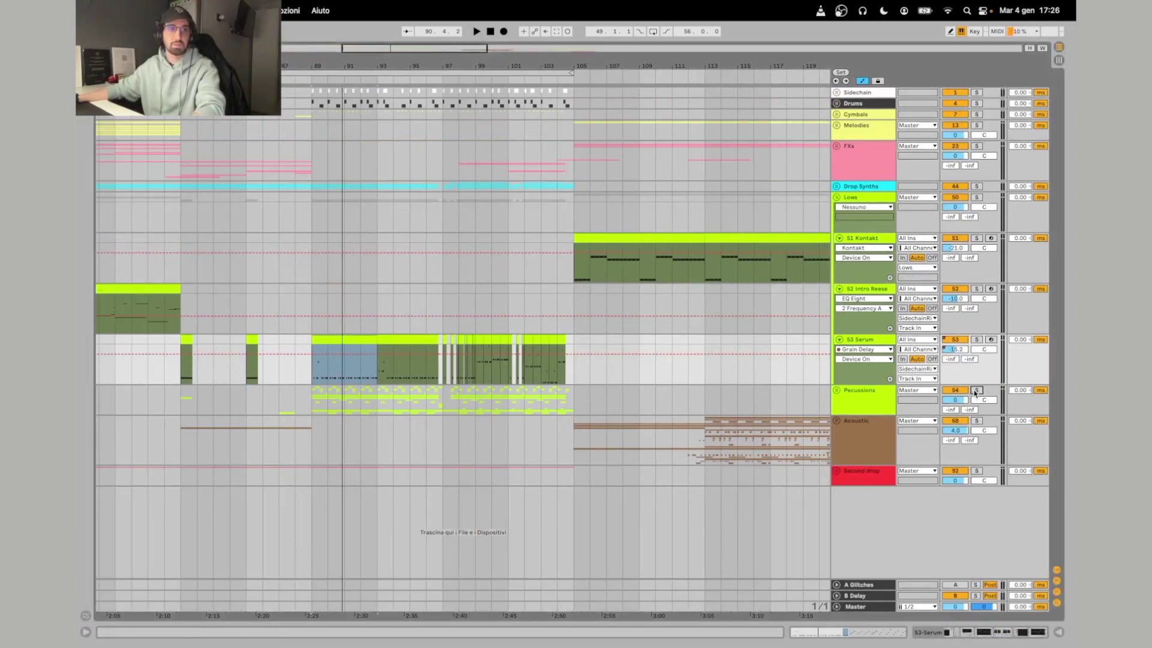
left_click(836, 198)
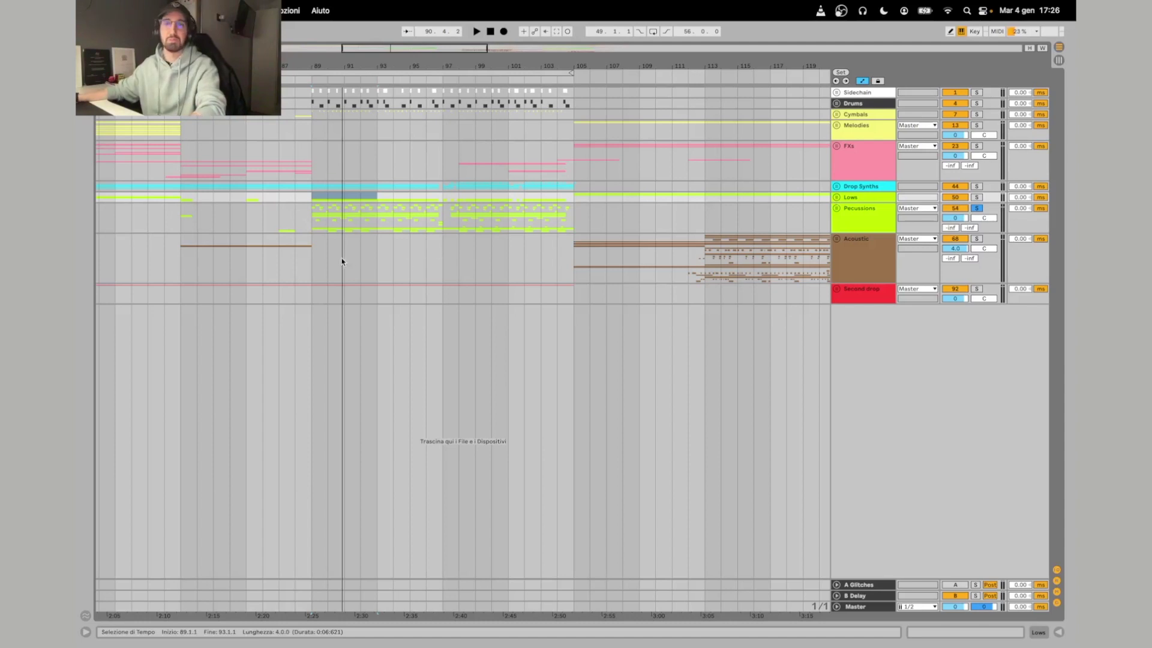
Play the soloed Percussions group from bar 89 and briefly unfold it to view its tracks.
left_click(309, 233)
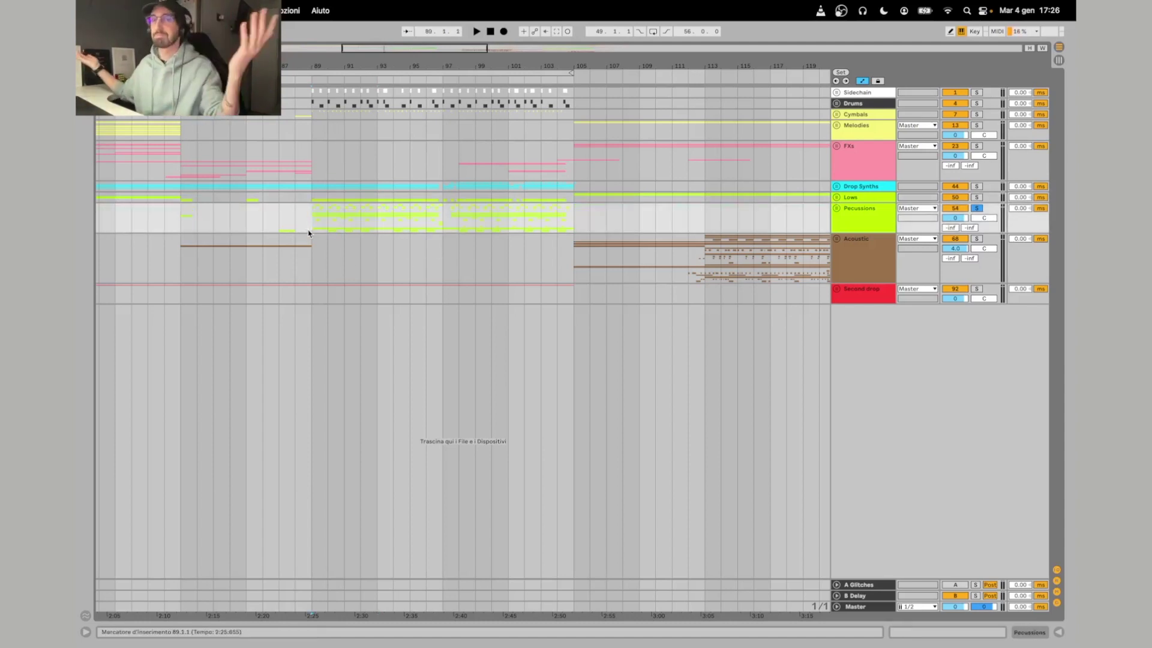
key("space")
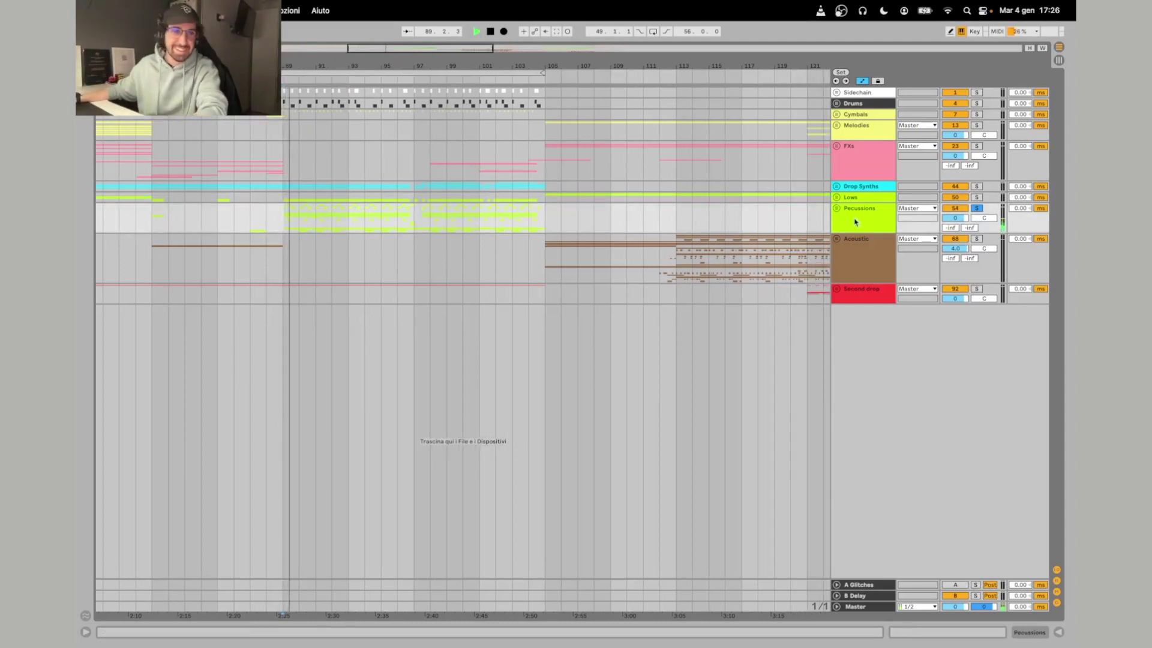
left_click(837, 209)
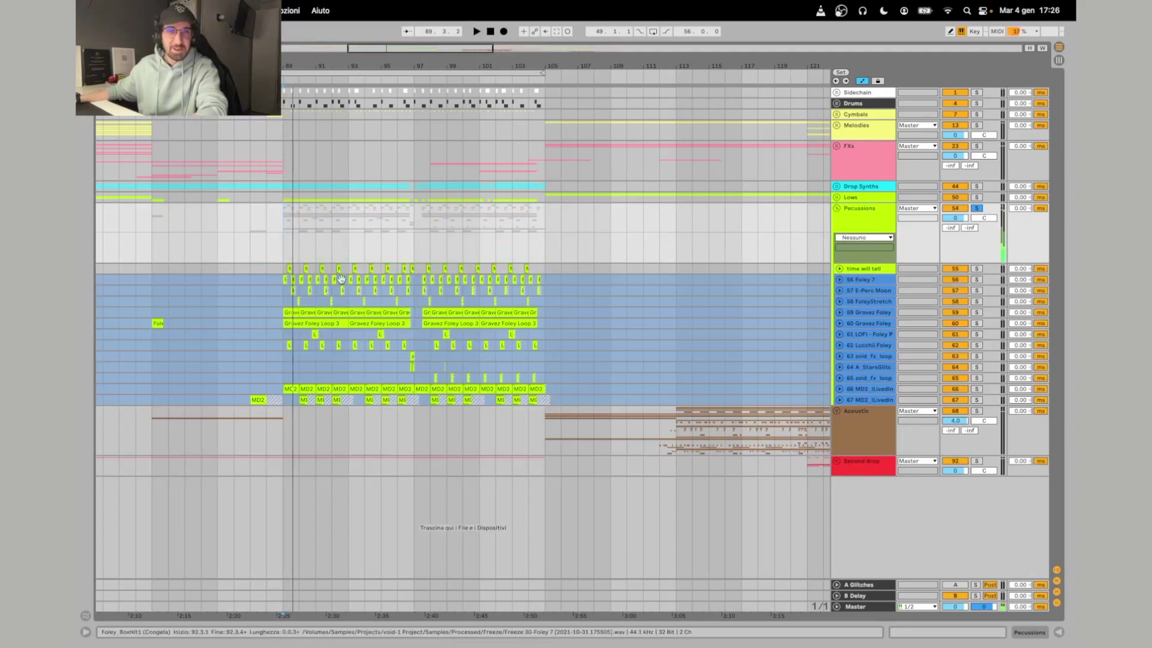
left_click(836, 209)
Unfold the Percussions group again and play all its layers together from bar 89 in a closer view.
scroll(391, 231, "left", 3)
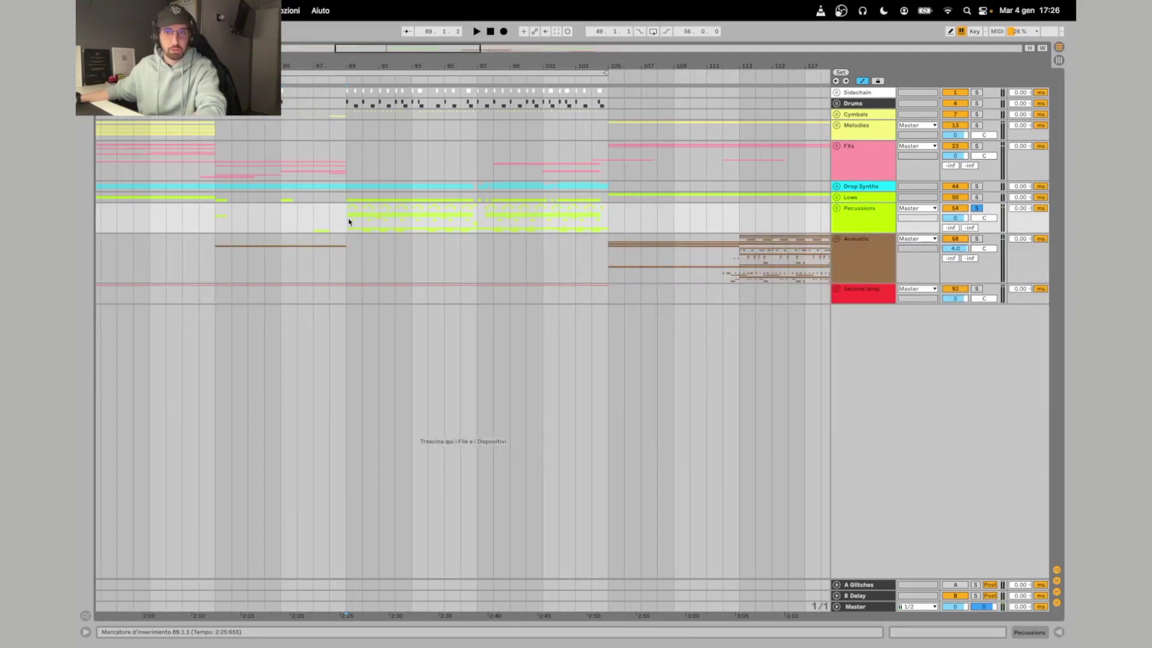
left_click(836, 208)
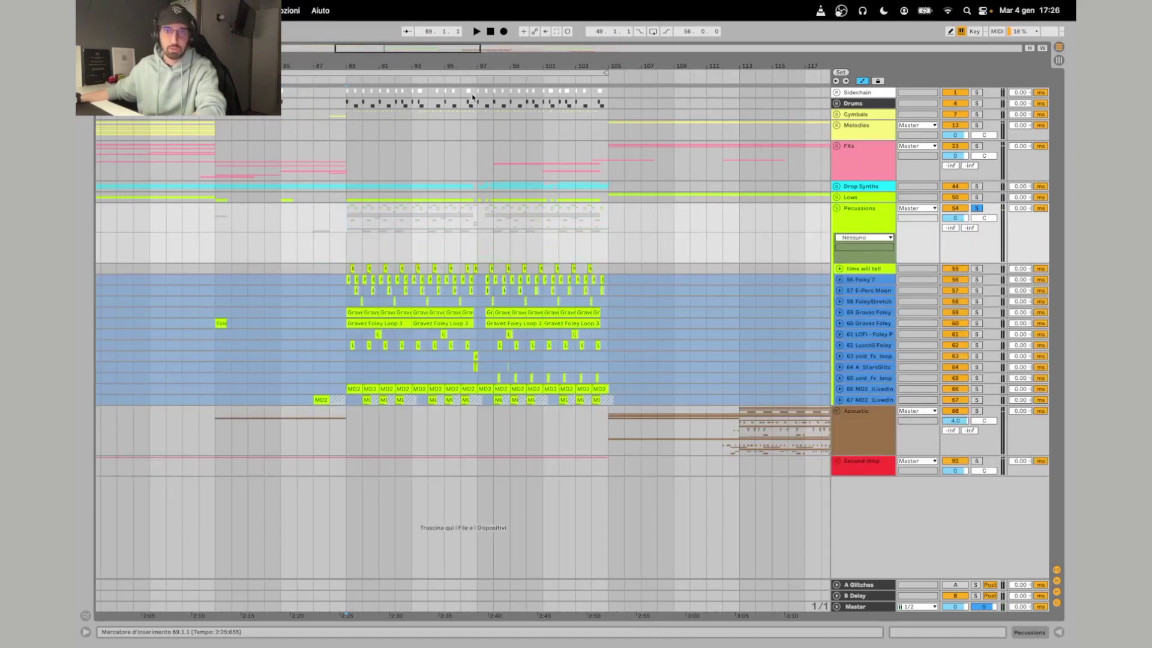
left_click_drag(402, 64, 342, 276)
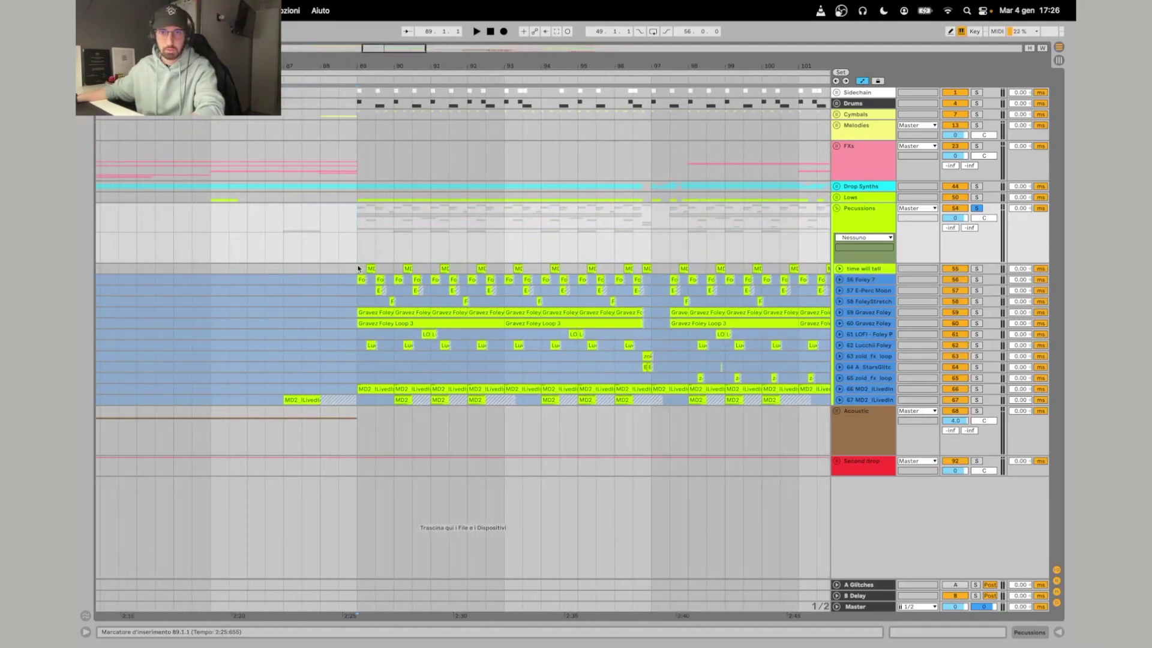
left_click(358, 269)
key("space")
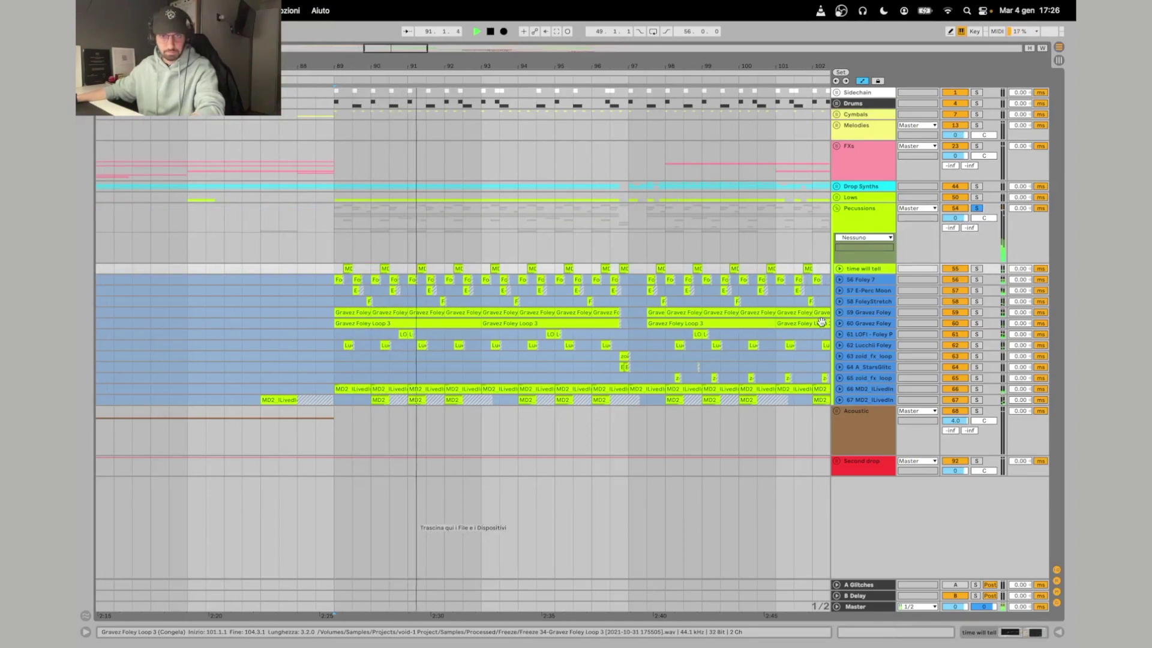
scroll(693, 319, "right", 1)
left_click_drag(541, 65, 556, 165)
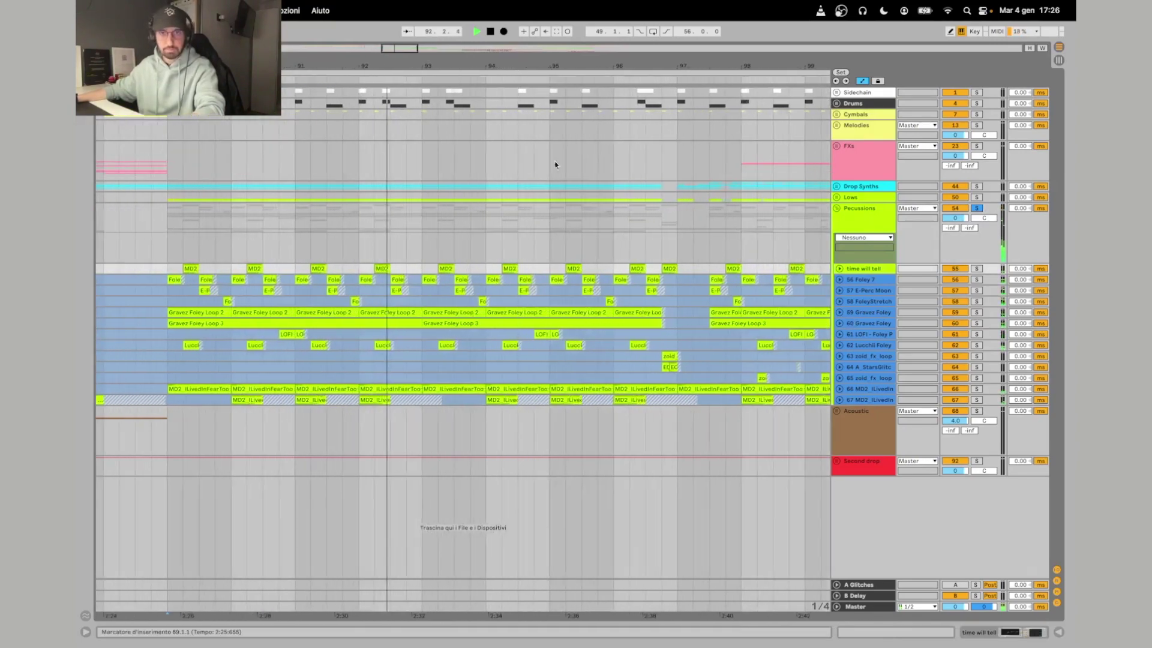
Solo the first six Percussions tracks, down to the second Gravez Foley track, and play them from bar 89.
left_click(911, 326)
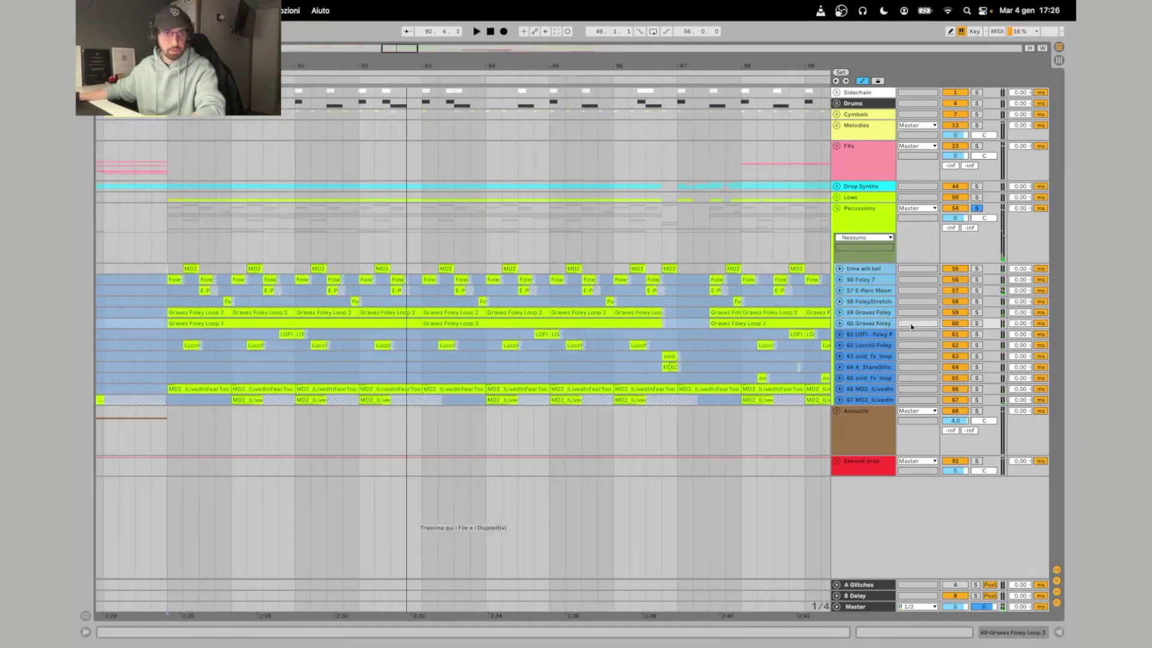
left_click(977, 323)
key("space")
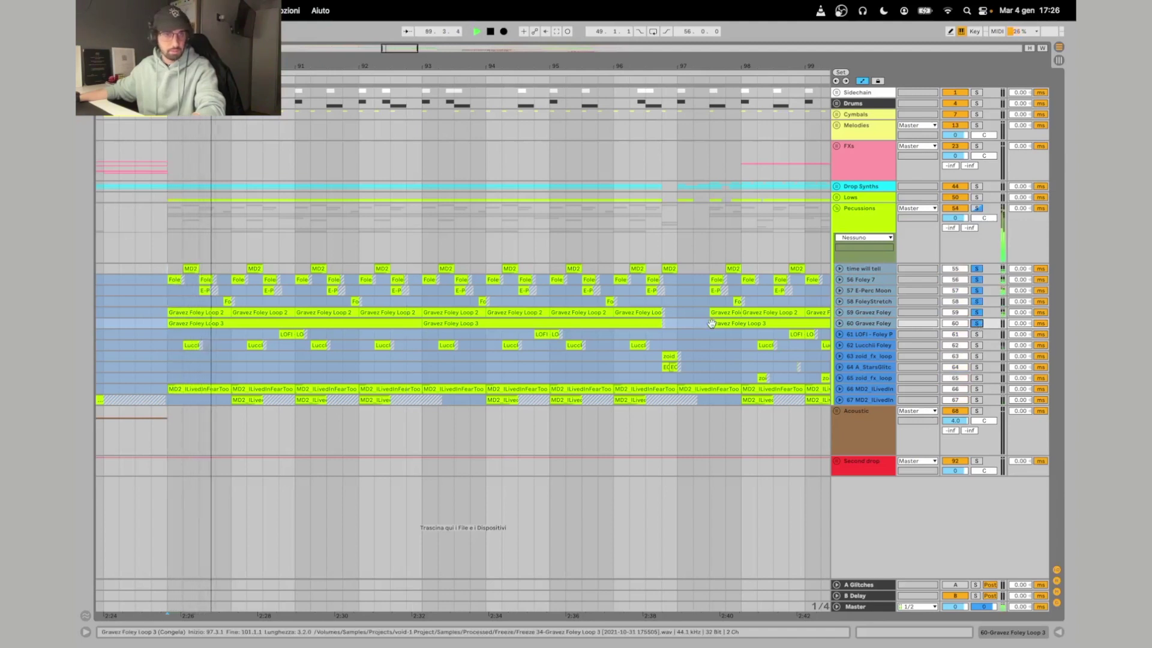
Solo only the LOFI Foley track during playback, expand it to inspect its clips, and collapse it again.
left_click(976, 334)
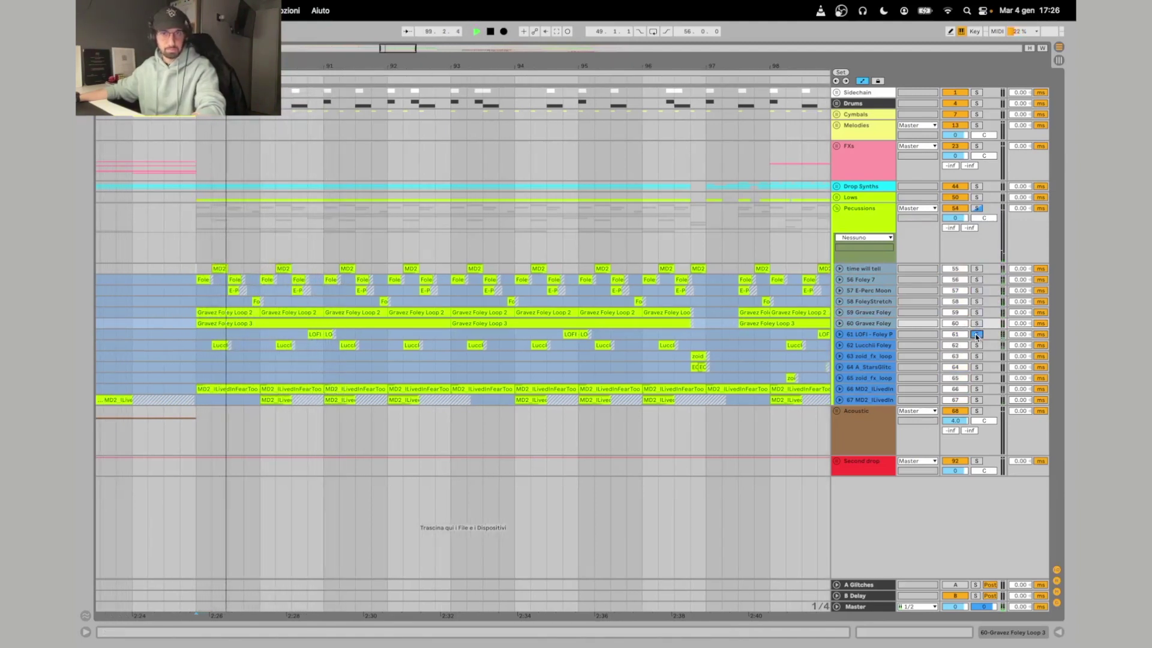
left_click(840, 335)
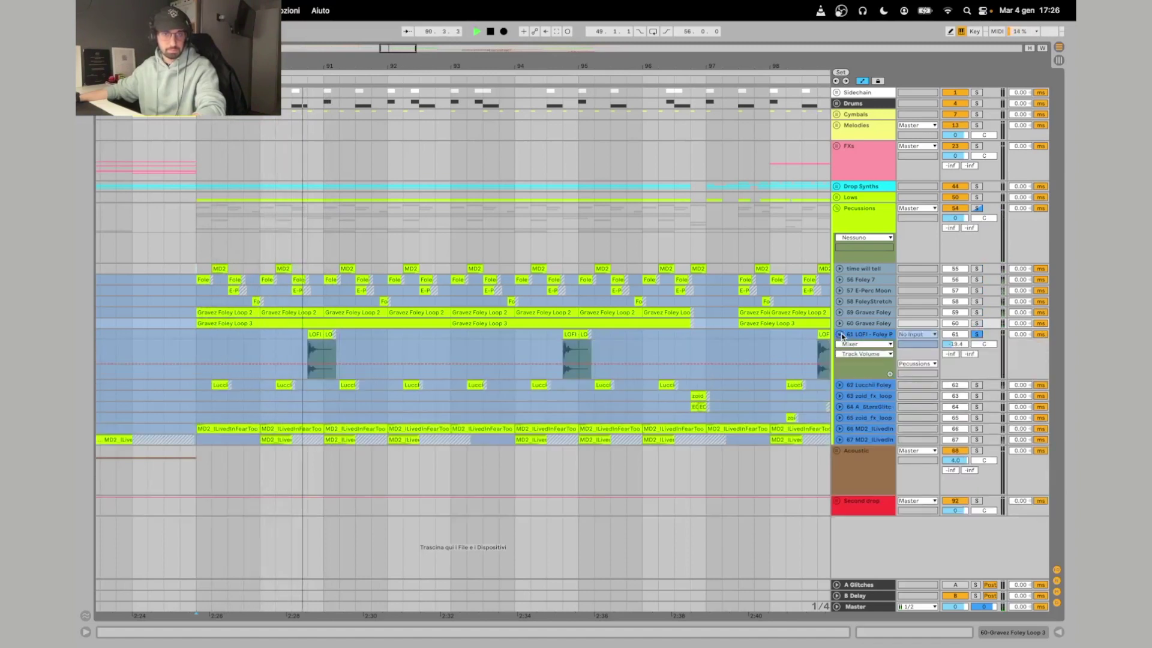
key("space")
left_click(840, 335)
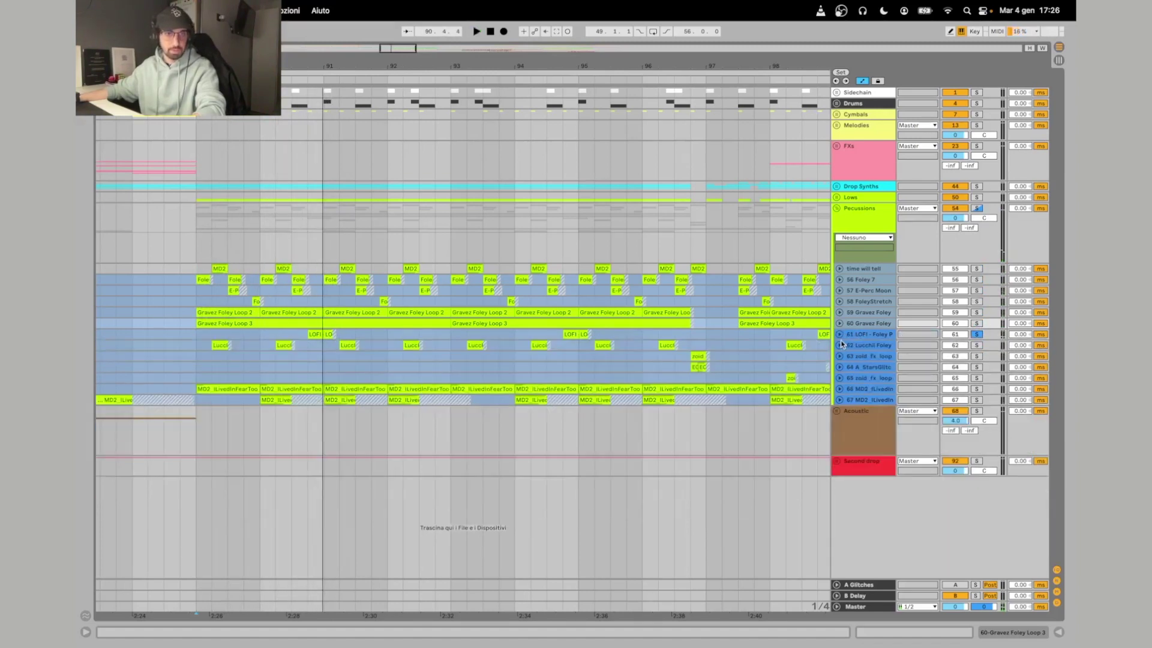
Play the Lucchii Foley track alone, and play only glitch tracks 63 and 64 from bar 96.4 to 97.
left_click(976, 345)
key("space")
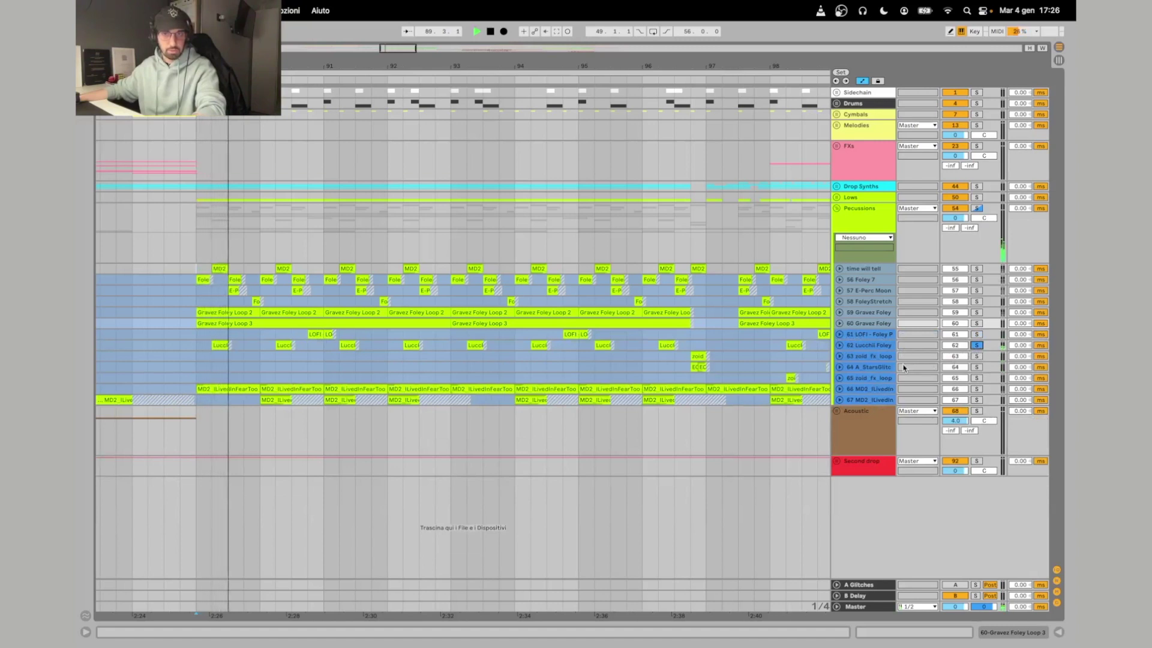
left_click(701, 356)
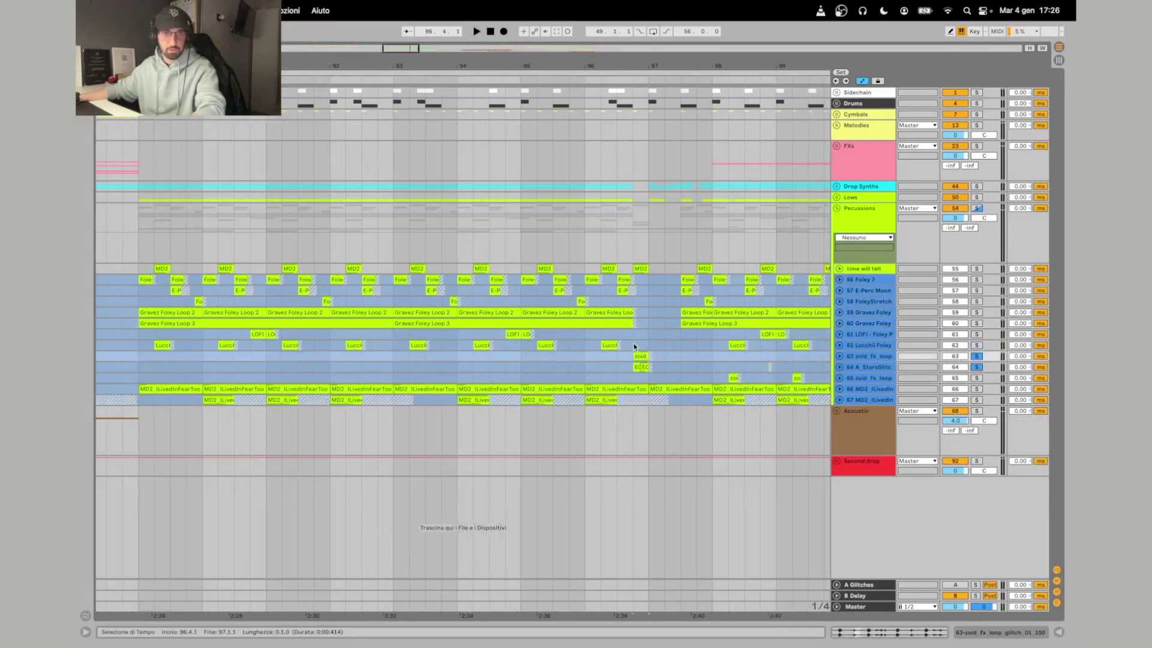
left_click_drag(633, 347, 649, 369)
key("space")
key("space")
key("space")
left_click(977, 367)
key("space")
Solo the last three Percussions tracks, 65 to 67, and play them around bar 97.
left_click(875, 378)
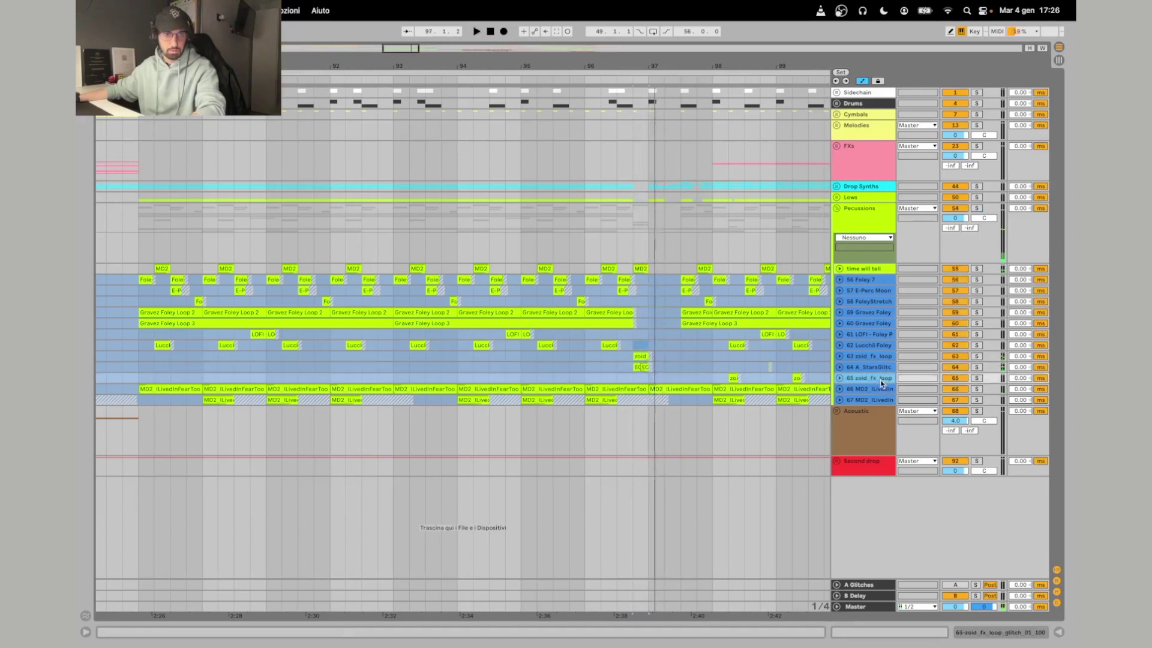
left_click(977, 378)
key("space")
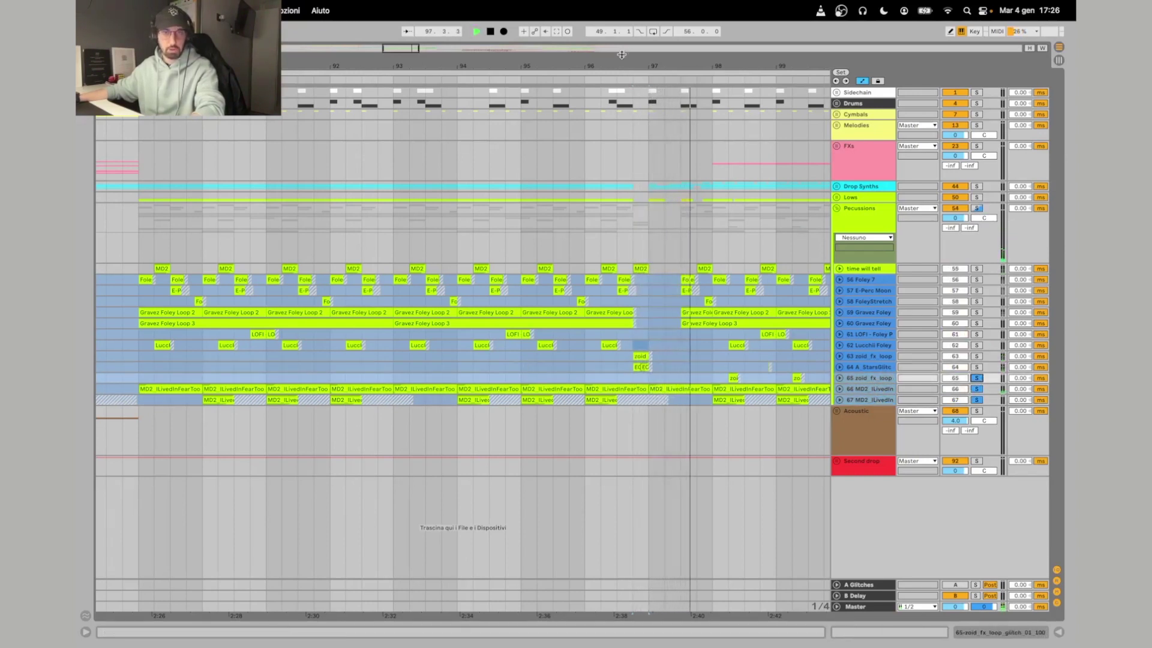
key("minus")
key("space")
left_click(424, 378)
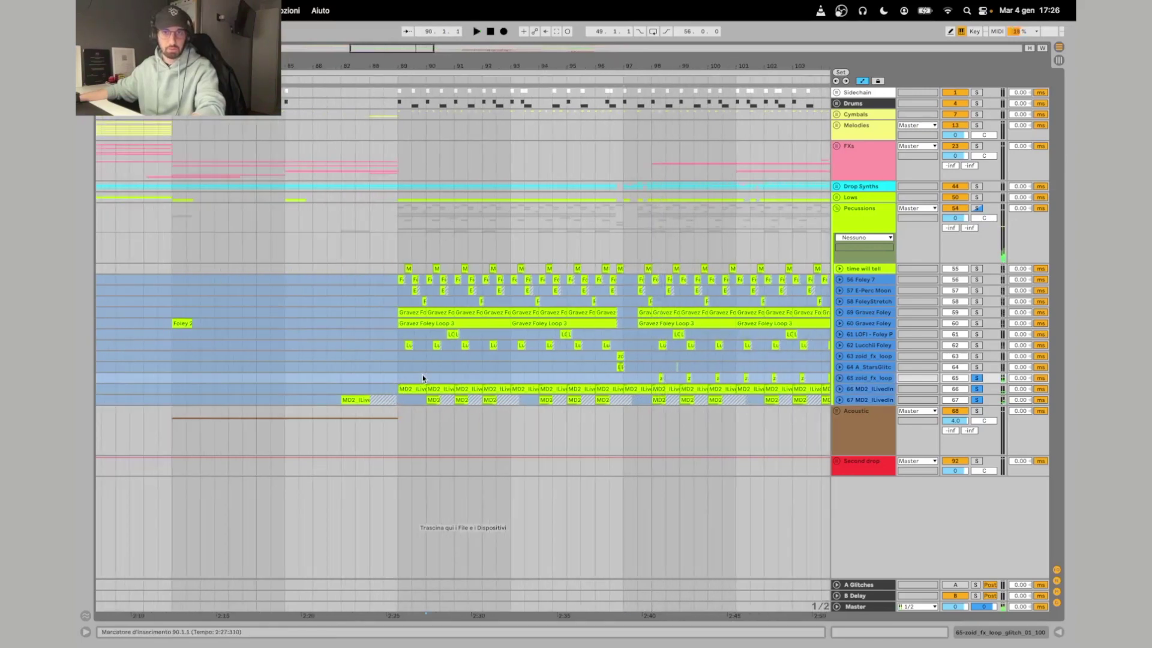
Clear the solo from the last Percussions tracks and fold the Percussions group.
left_click(977, 379)
scroll(514, 262, "right", 3)
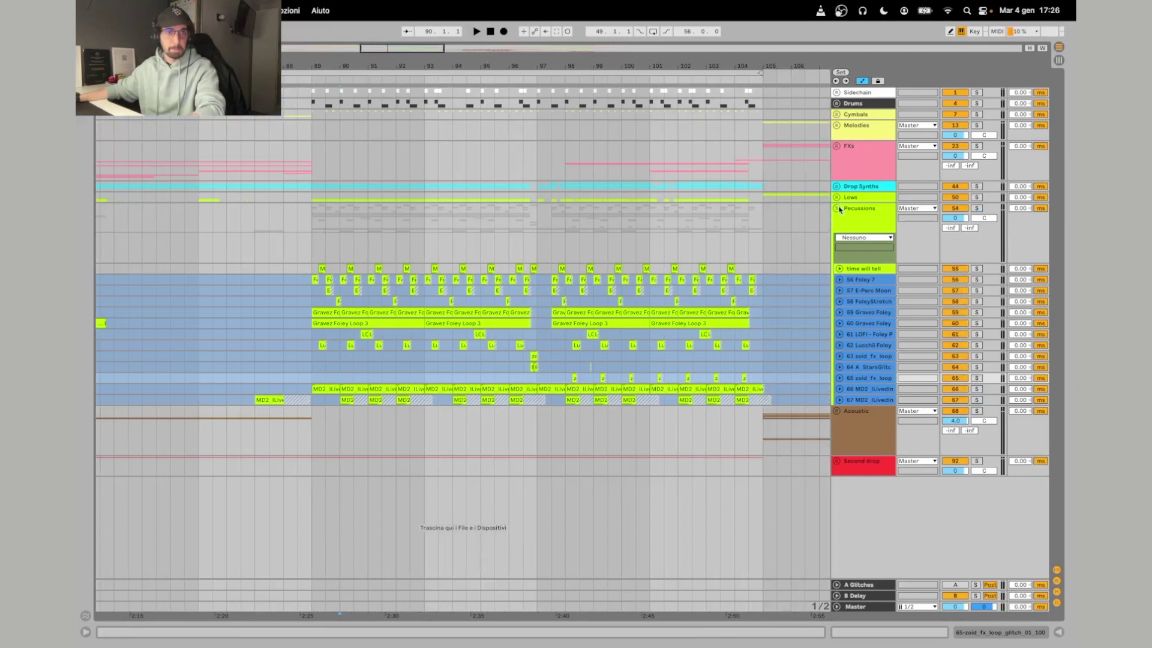
left_click(838, 208)
scroll(388, 224, "left", 2)
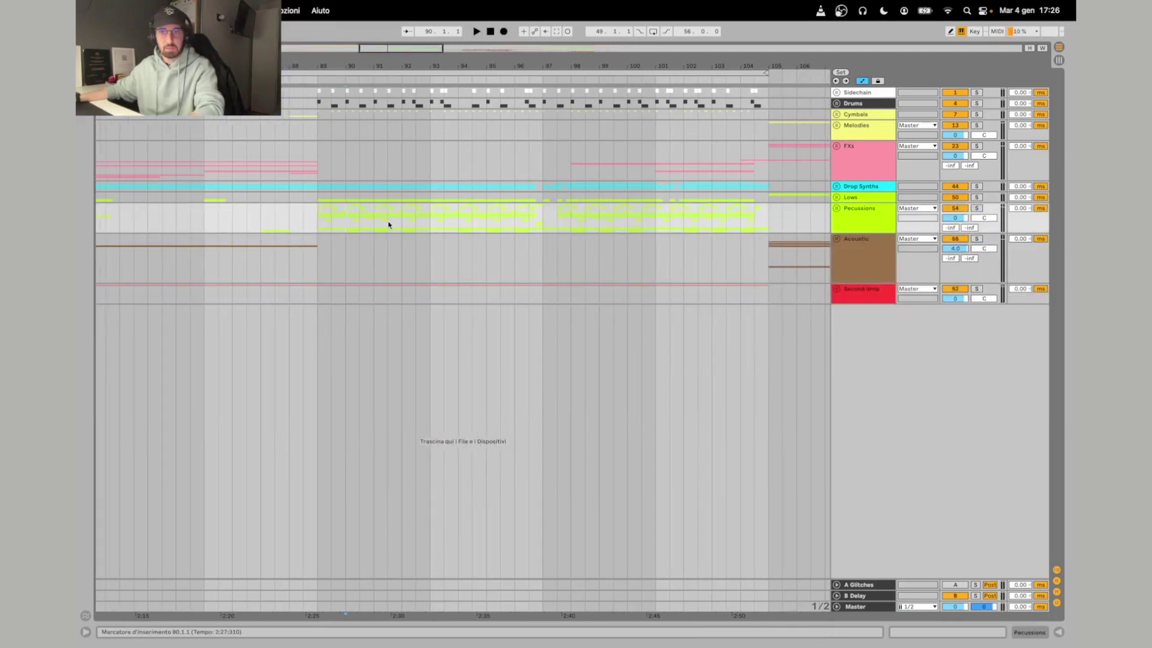
Select the Percussions group from bar 89 to 105 and play that section with the full mix.
left_click_drag(522, 57, 522, 39)
scroll(563, 142, "right", 1)
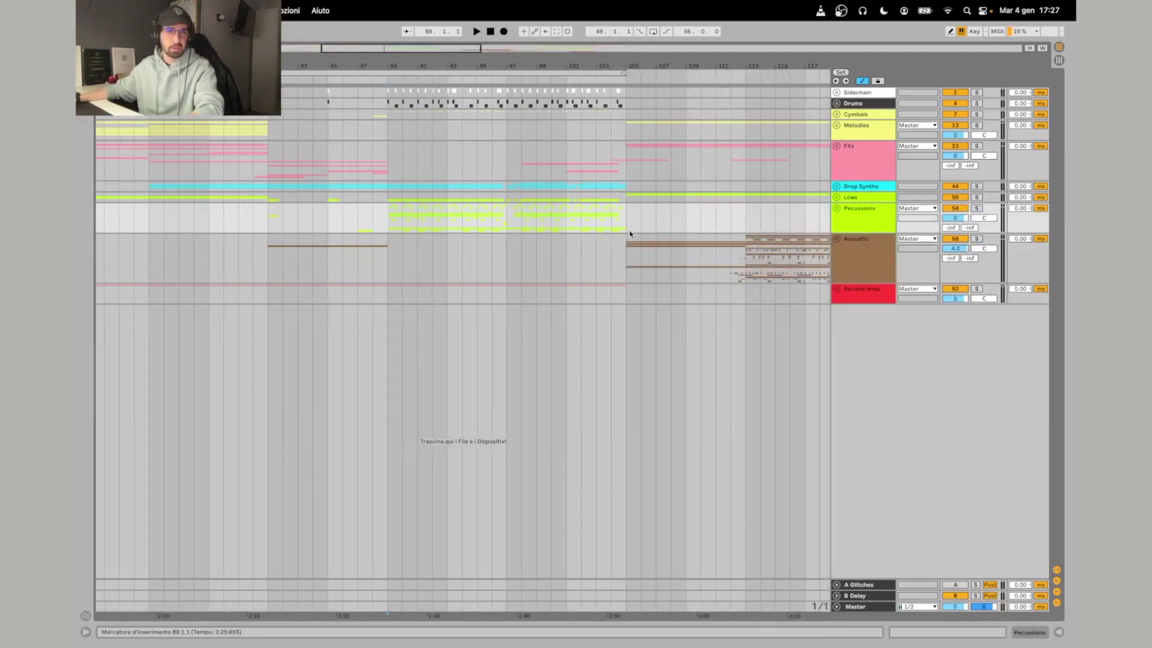
left_click(627, 229, "shift")
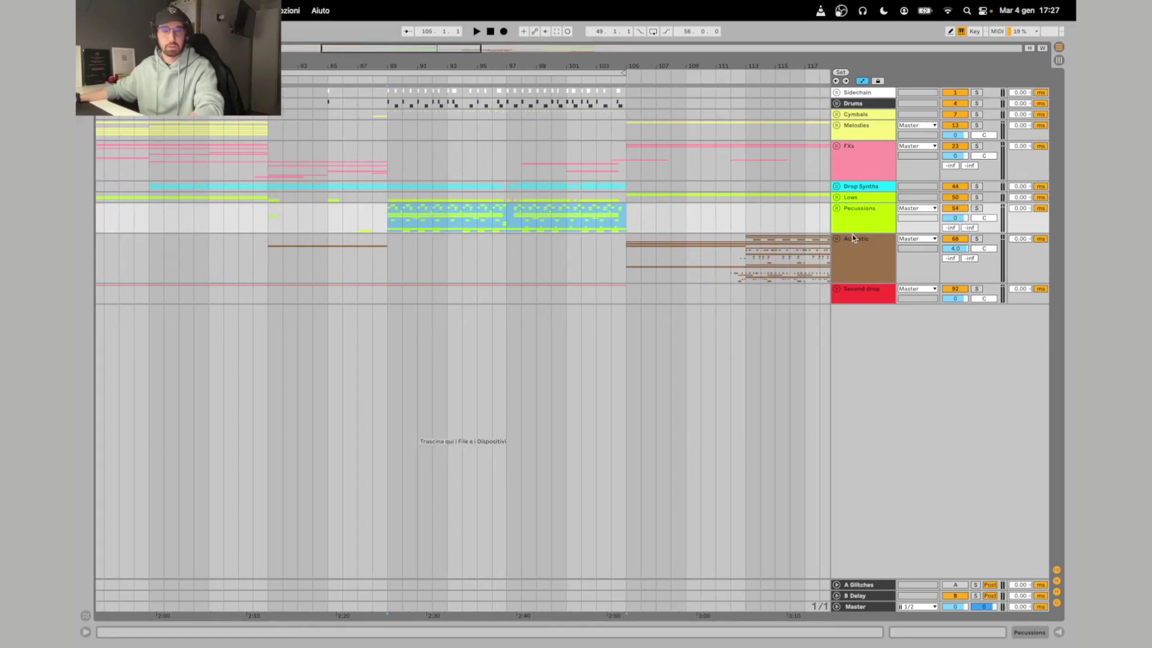
key("space")
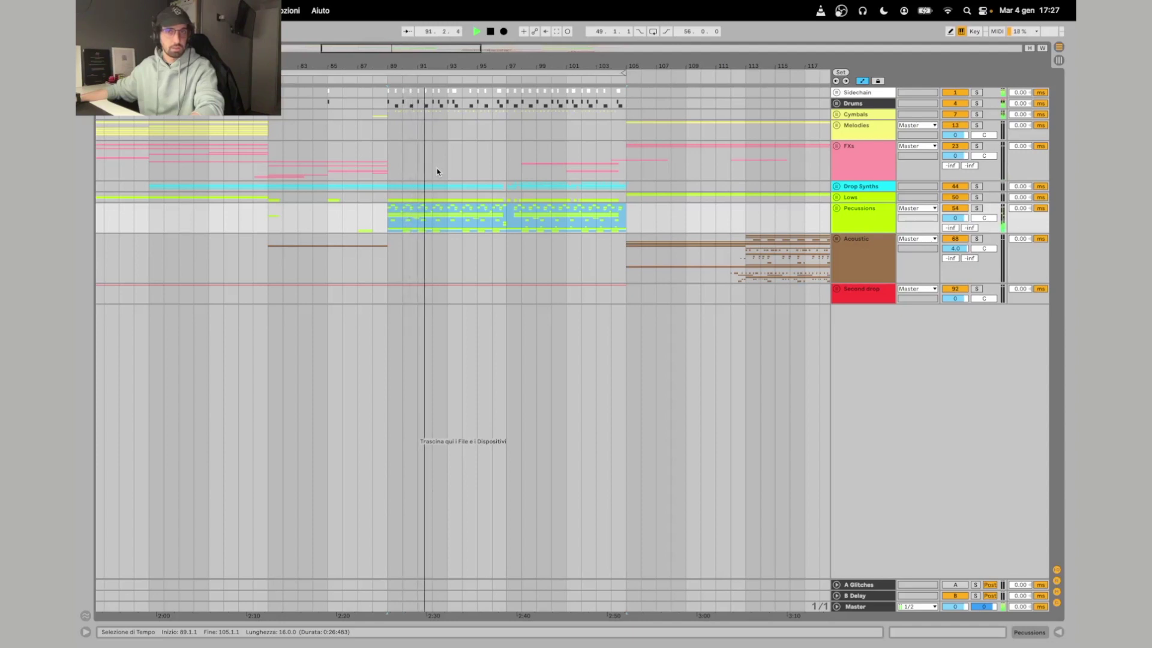
key("space")
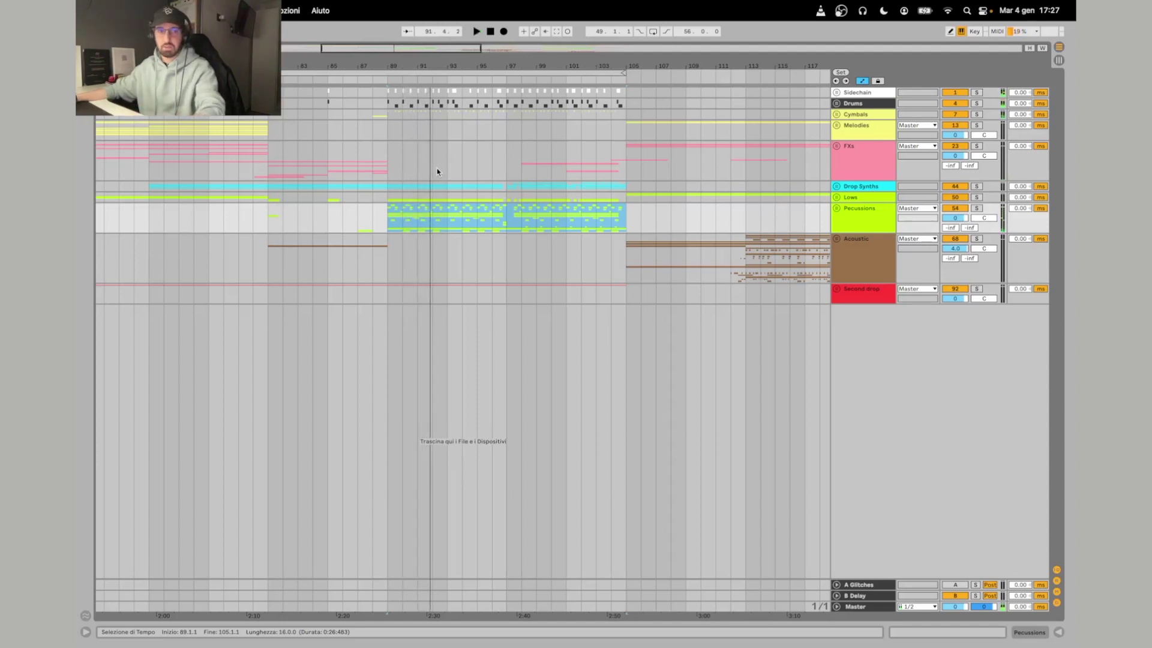
Compare the drop from bar 89 by playing it with the Percussions group muted and again with it active.
left_click(958, 211)
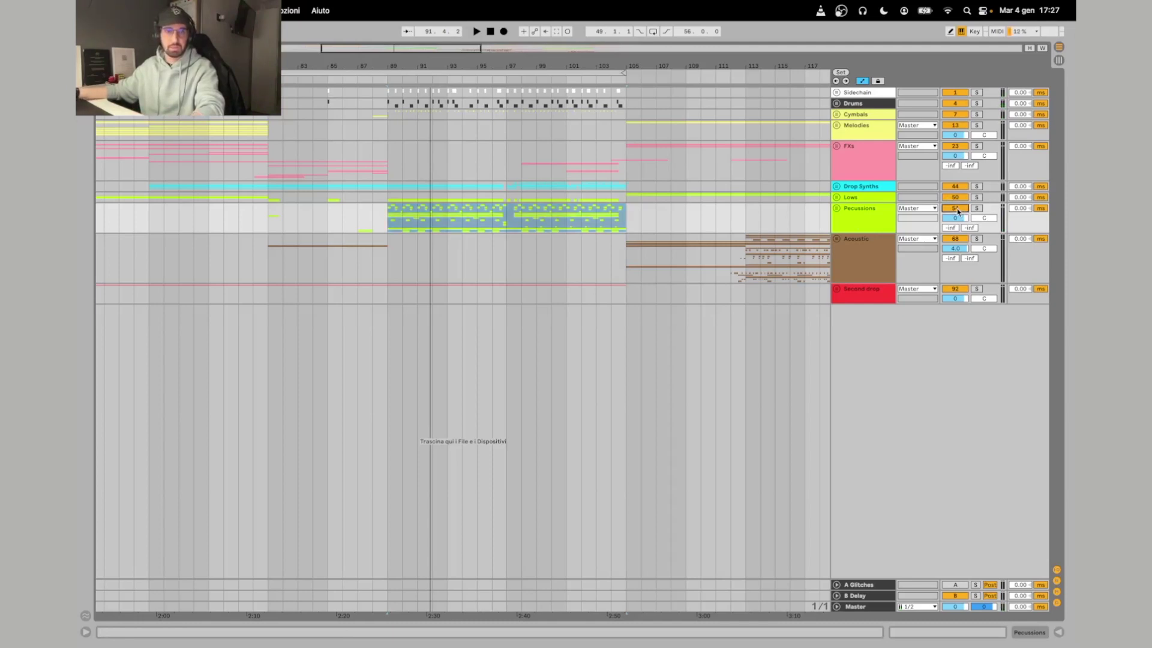
left_click(384, 224)
key("space")
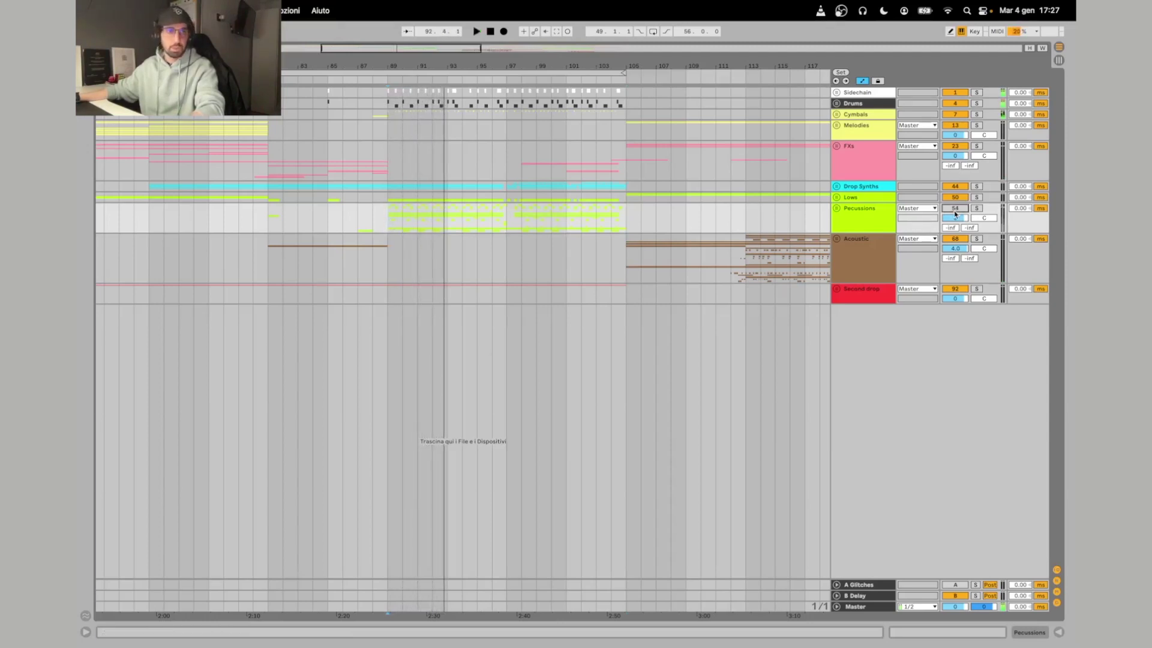
key("space")
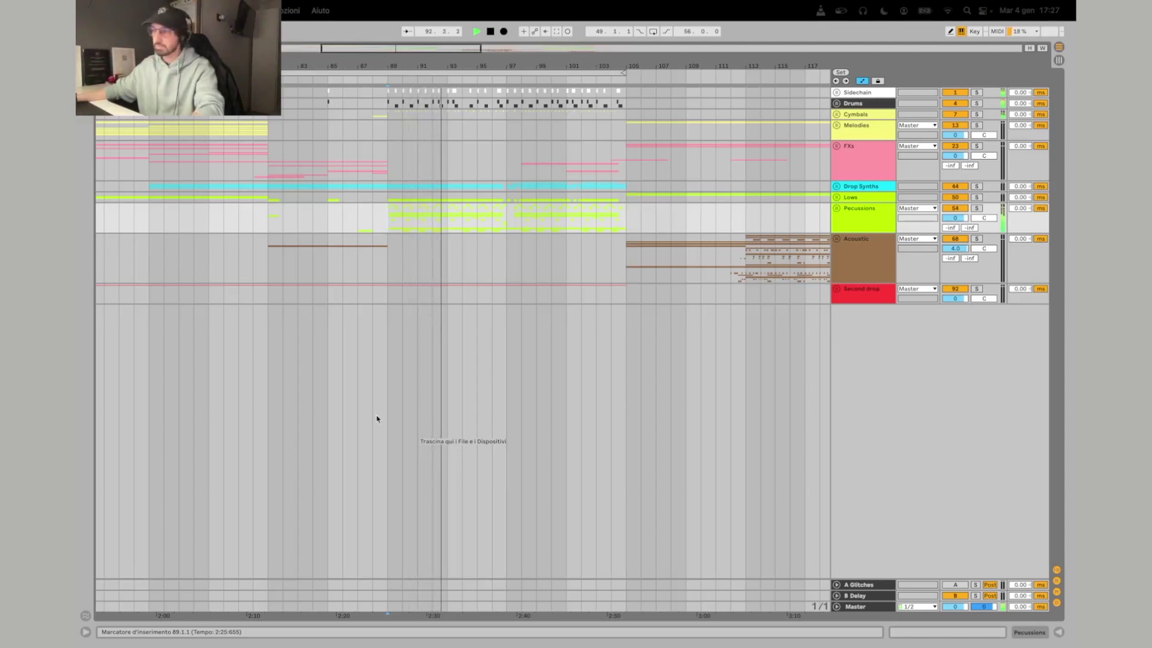
key("space")
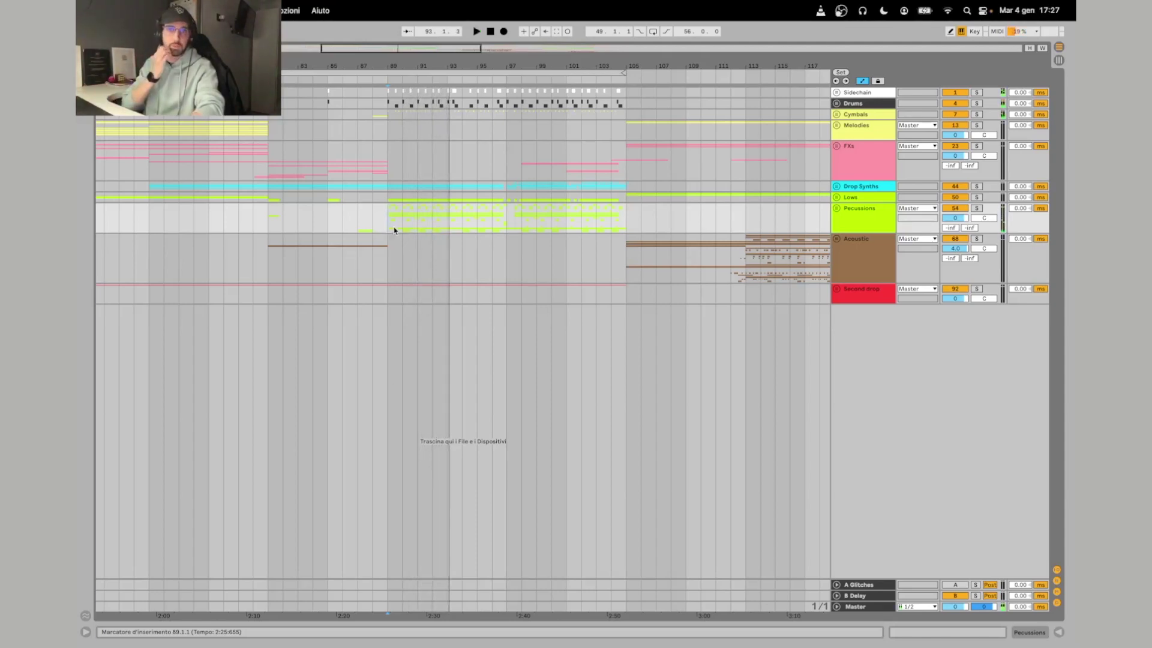
left_click(837, 103)
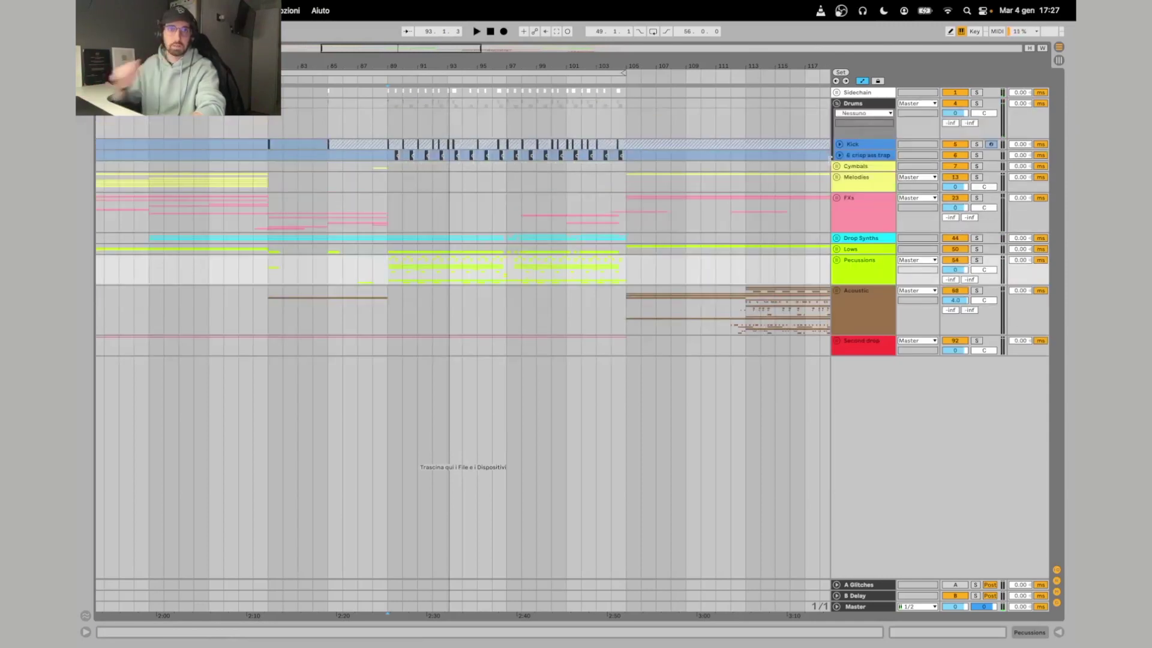
double_click(852, 146)
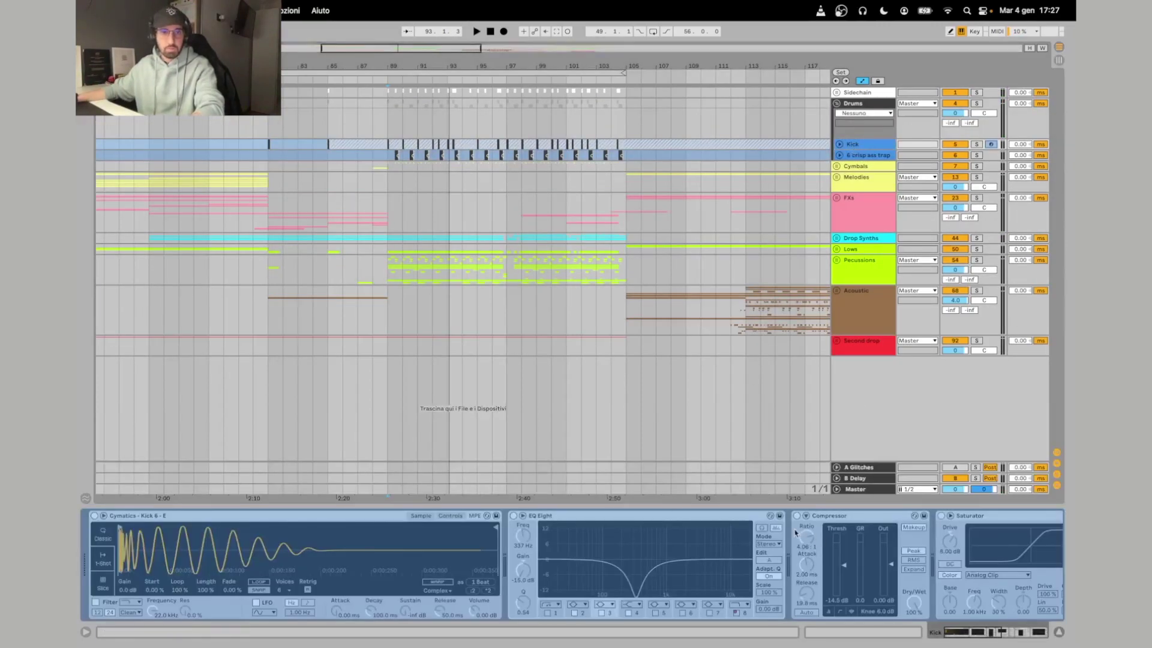
scroll(795, 532, "right", 10)
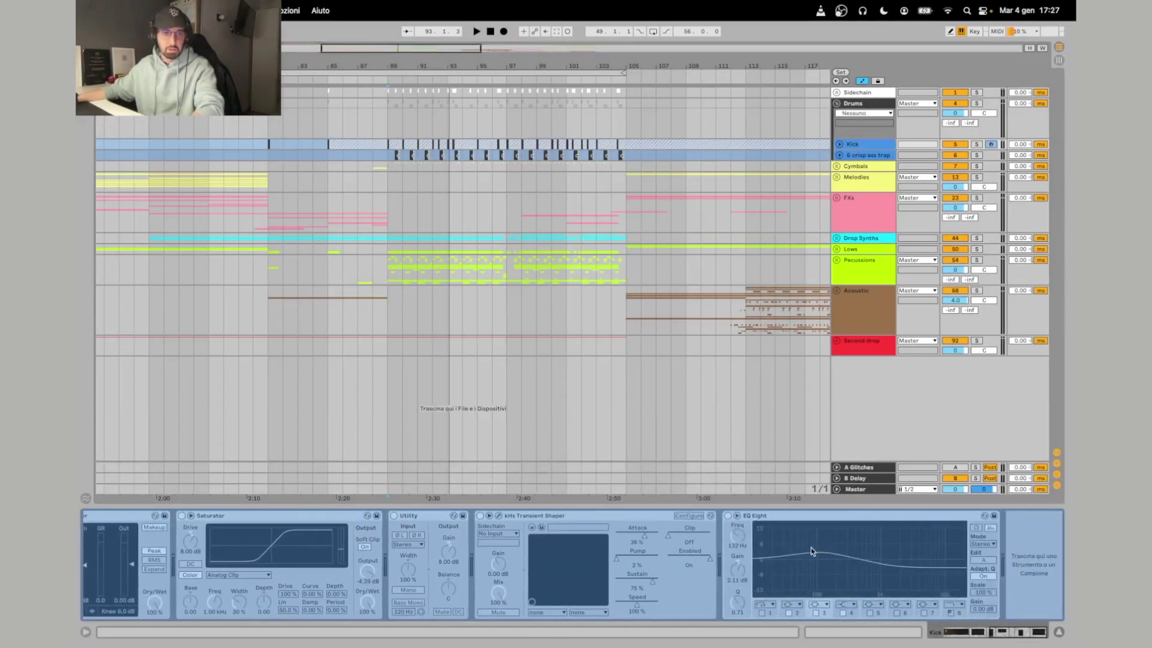
scroll(811, 550, "left", 10)
scroll(686, 268, "left", 8)
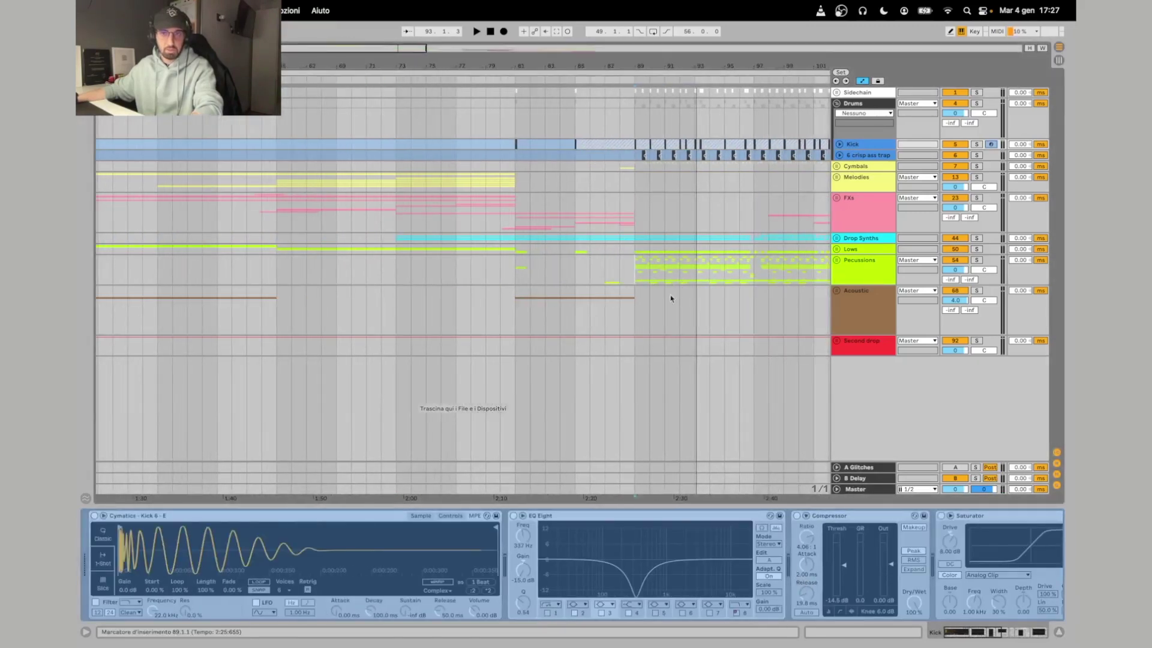
scroll(671, 298, "right", 3)
scroll(300, 550, "right", 3)
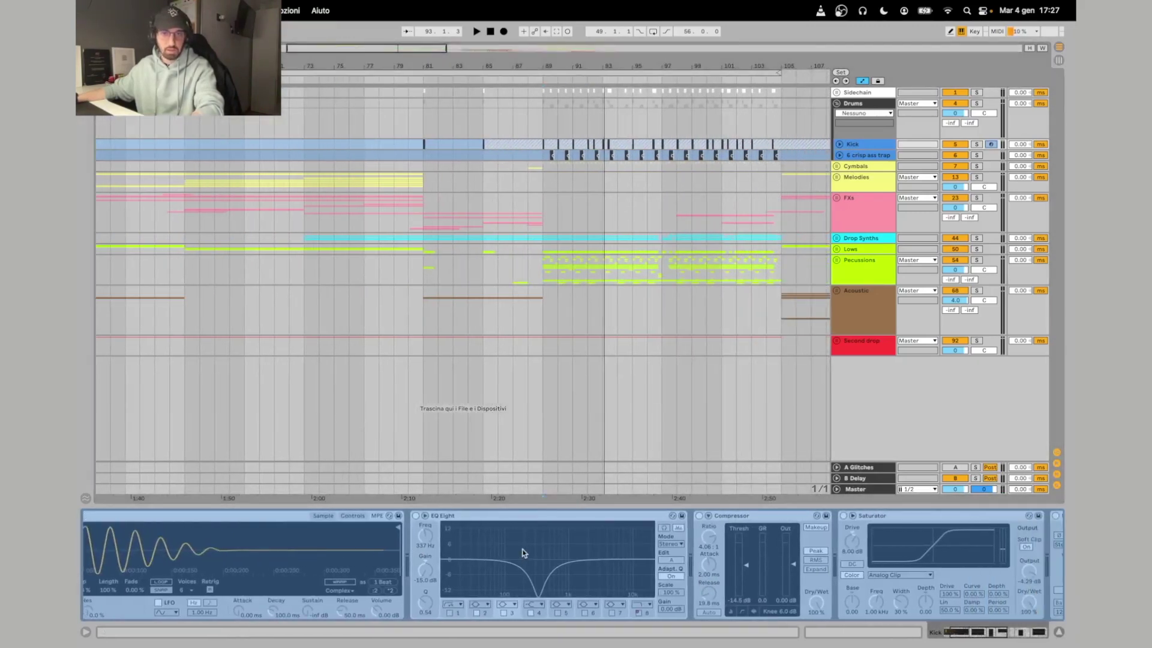
scroll(596, 566, "right", 4)
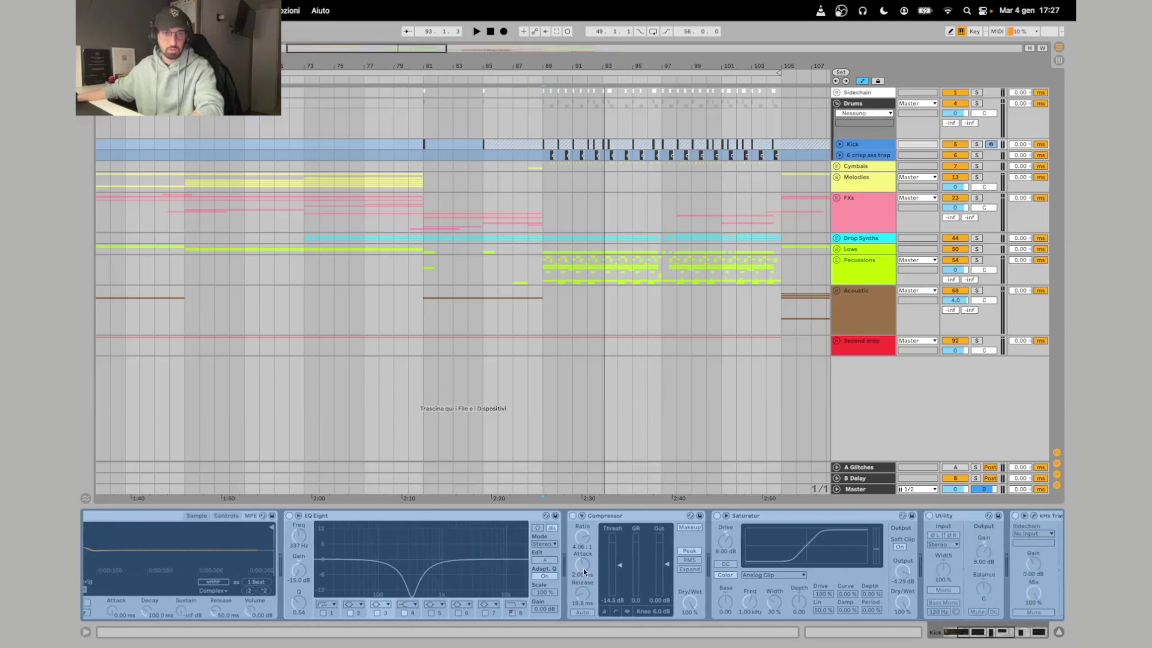
scroll(626, 565, "right", 9)
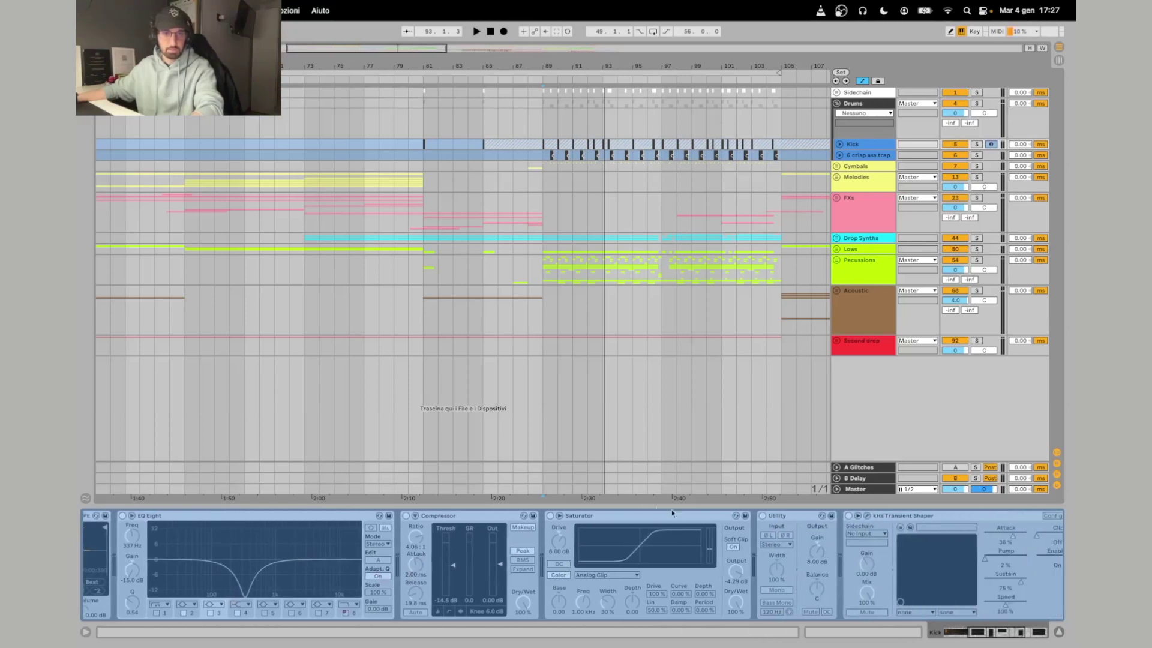
scroll(645, 564, "right", 4)
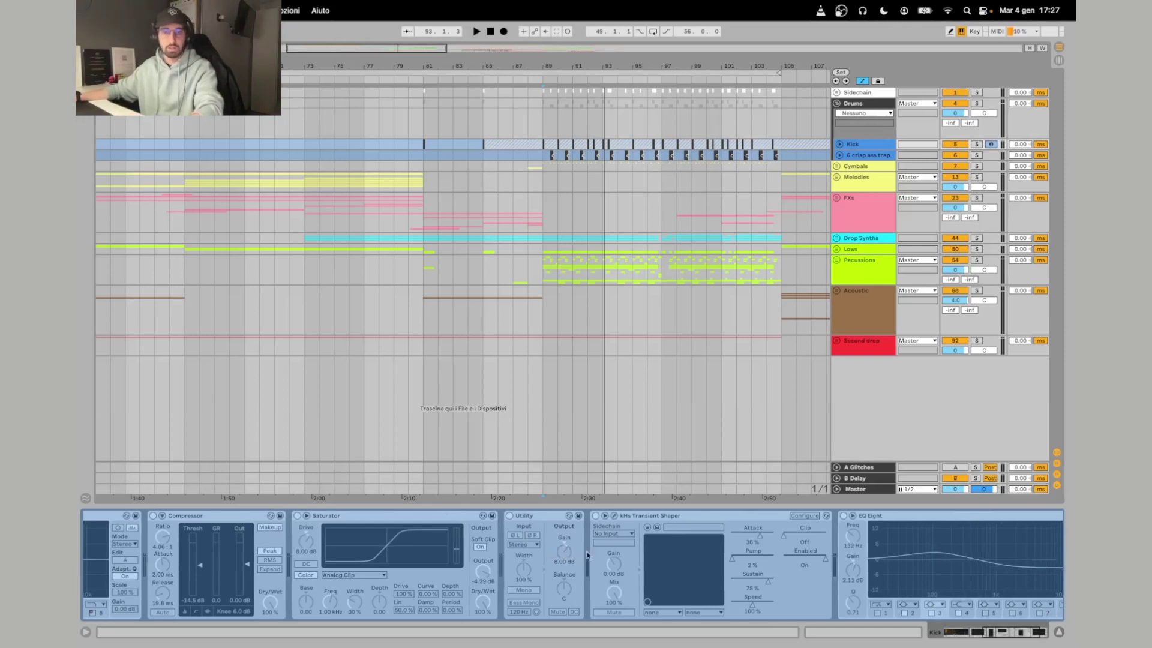
scroll(578, 555, "right", 4)
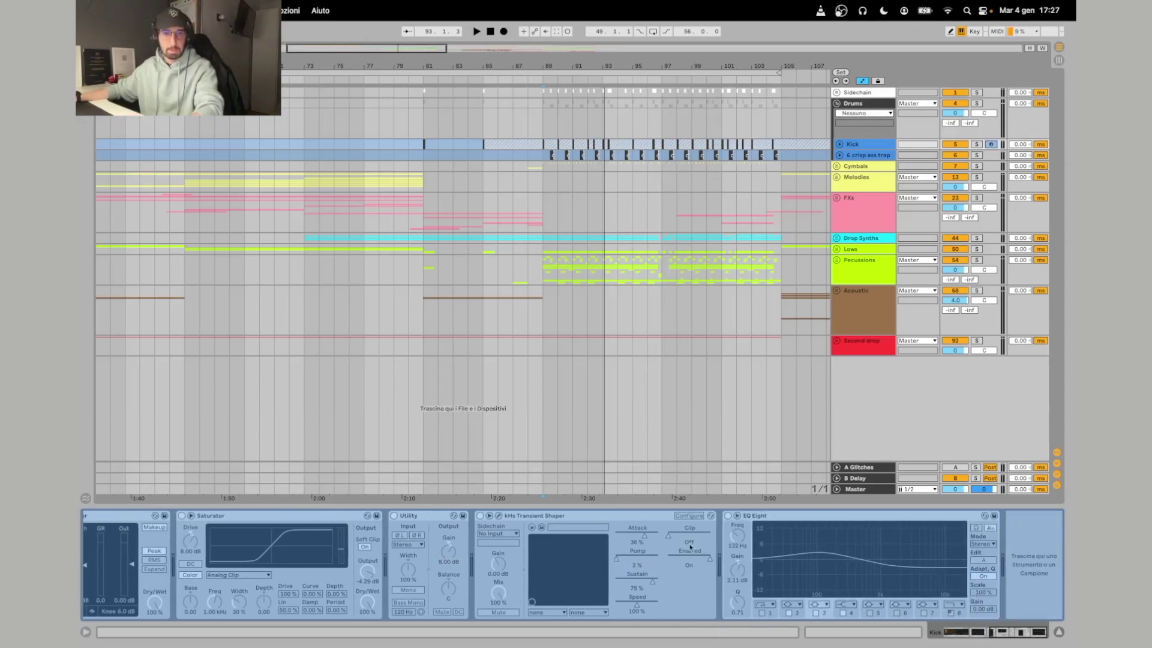
key("alt+super+l")
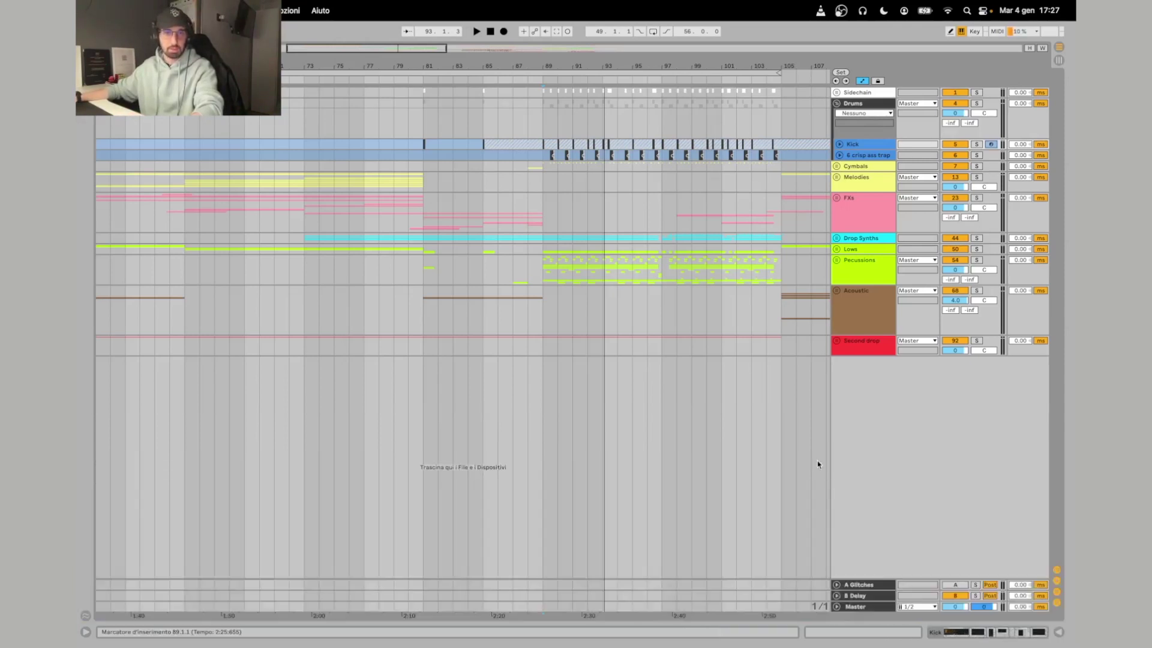
Show the trap snare's effects chain with Compressor, Utility, Transient Shaper and Auto Filter.
double_click(873, 155)
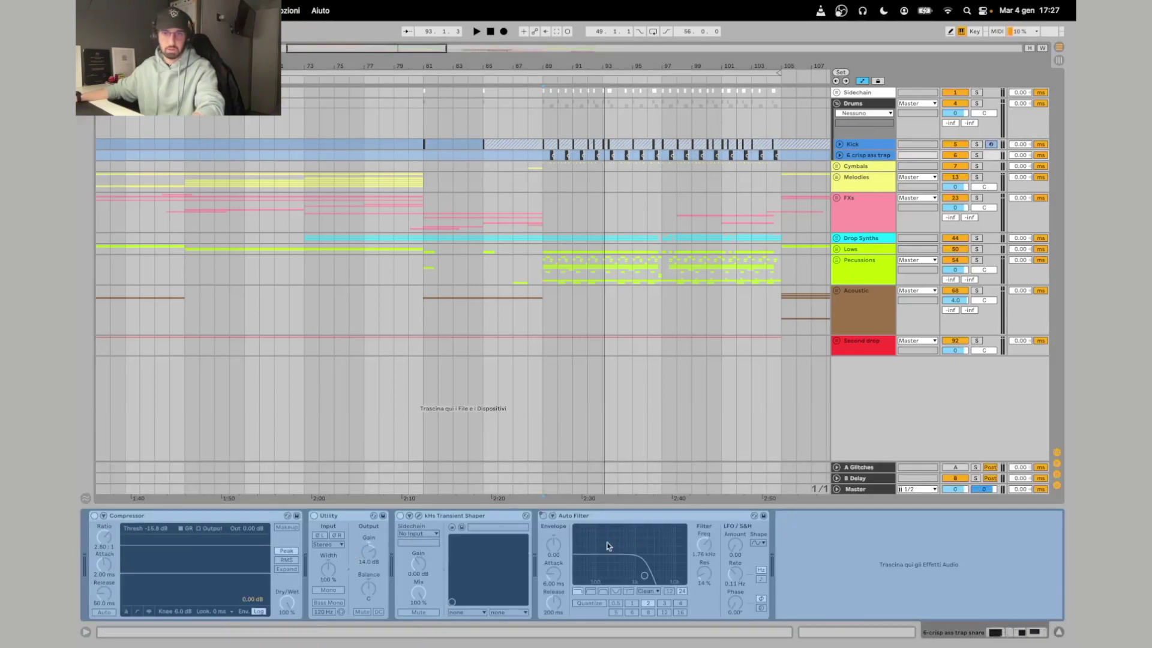
scroll(712, 191, "right", 3)
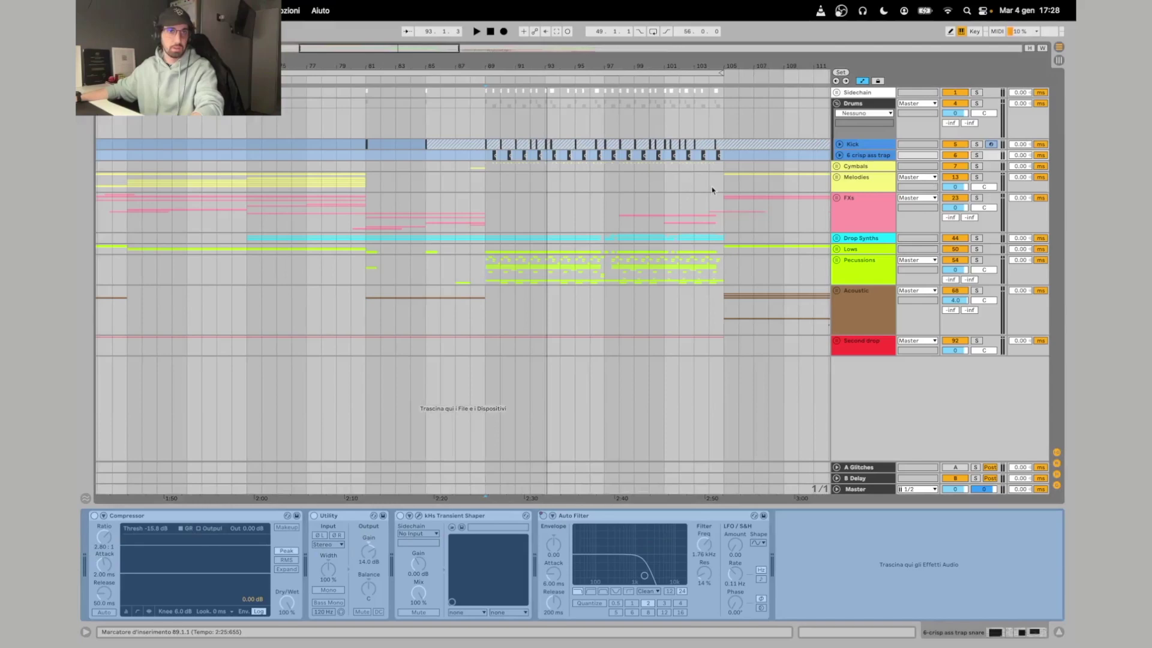
Unfold the Cymbals group and its nested group, solo the Migos HiHat track and play it from bar 90.
left_click(503, 187)
left_click(837, 167)
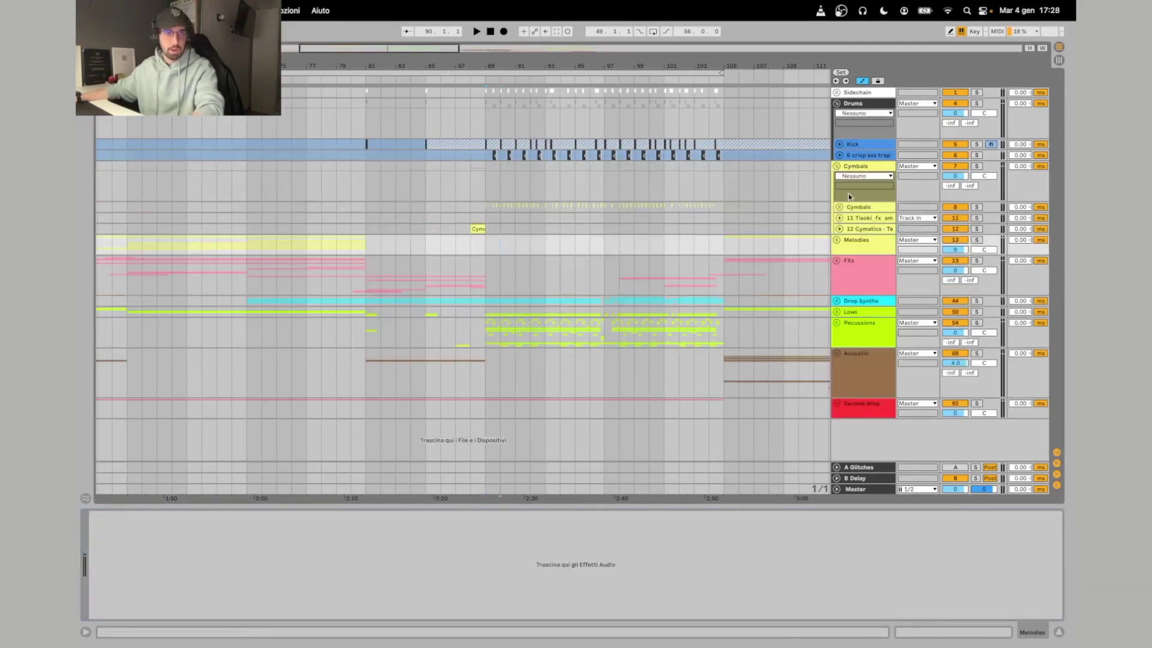
left_click(839, 207)
left_click(857, 248)
left_click(977, 249)
key("space")
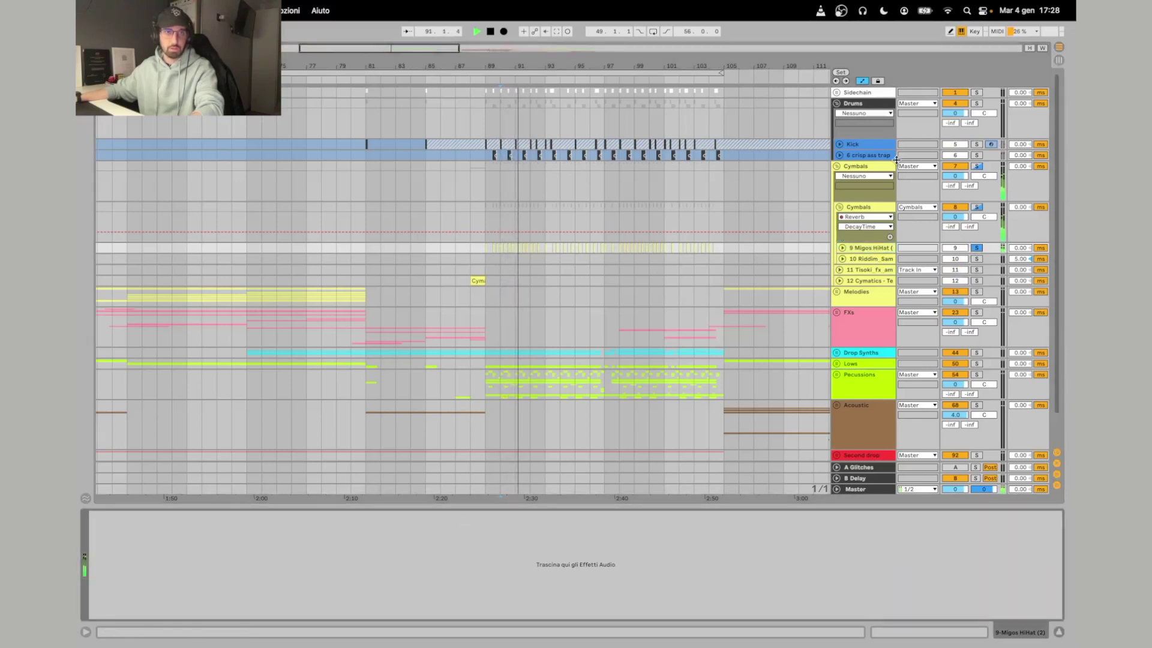
Show the Dry/Wet automation of the nested Cymbals group's Reverb and delete a selected stretch of it.
left_click(858, 211)
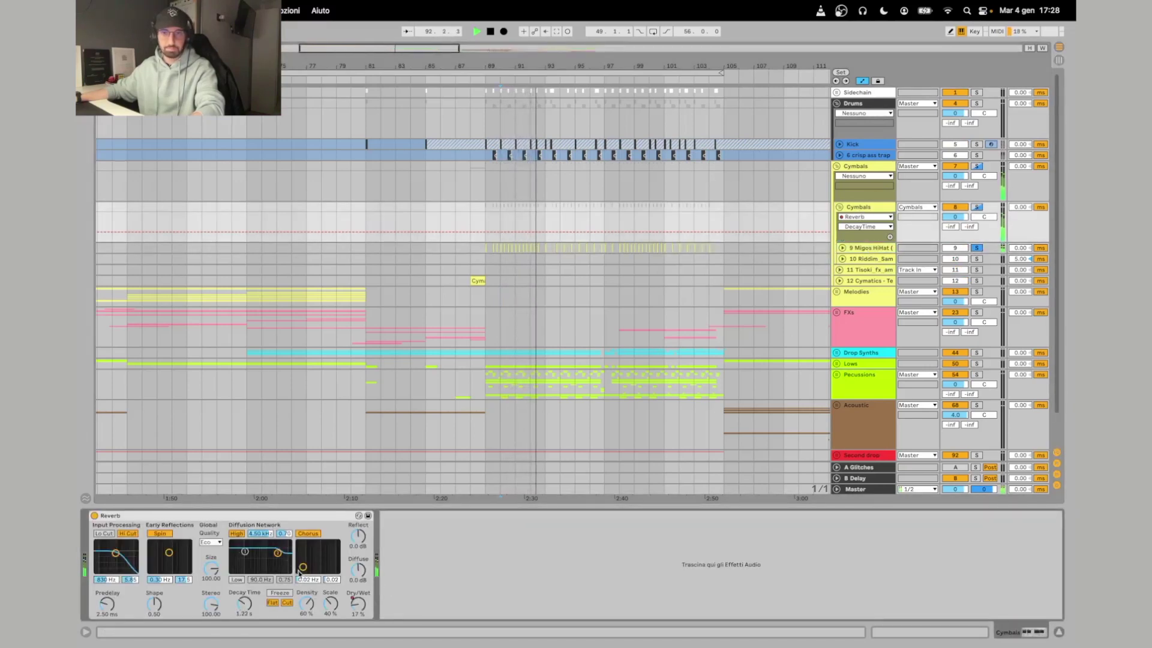
right_click(355, 611)
left_click(396, 556)
left_click_drag(557, 67, 562, 27)
left_click_drag(474, 224, 515, 234)
key("Delete")
Play the full mix from bar 91 with the Cymbals solo cleared, and fold the Cymbals group.
left_click_drag(321, 67, 313, 102)
left_click(359, 215)
left_click(977, 208)
left_click(977, 207)
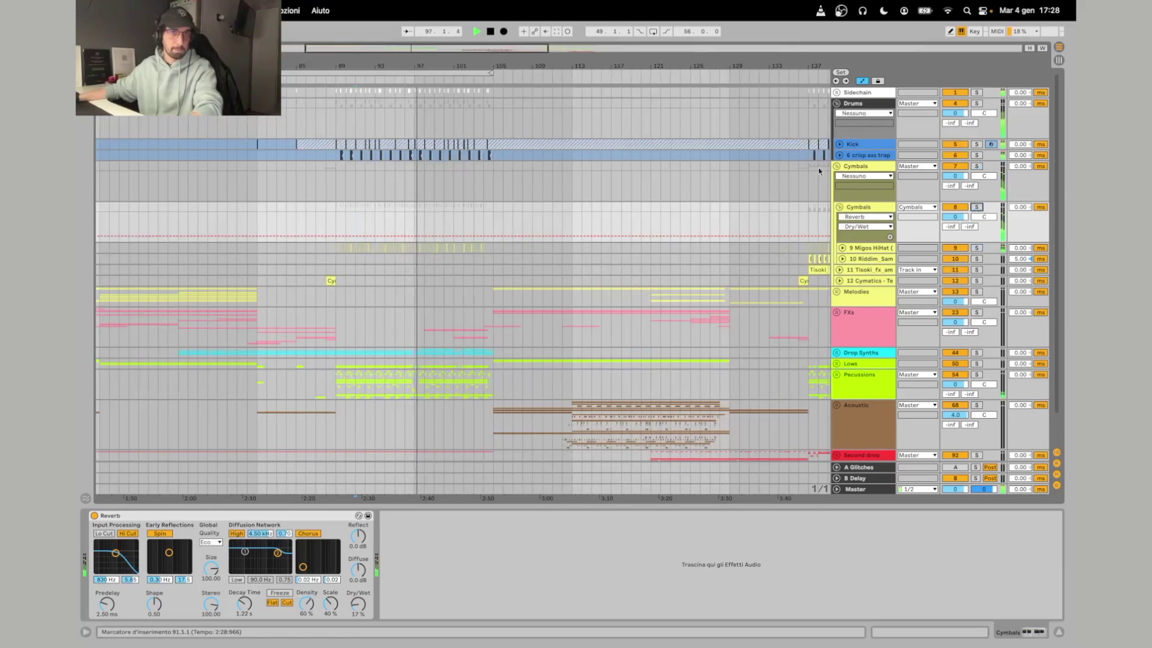
left_click(837, 167)
scroll(558, 174, "left", 1)
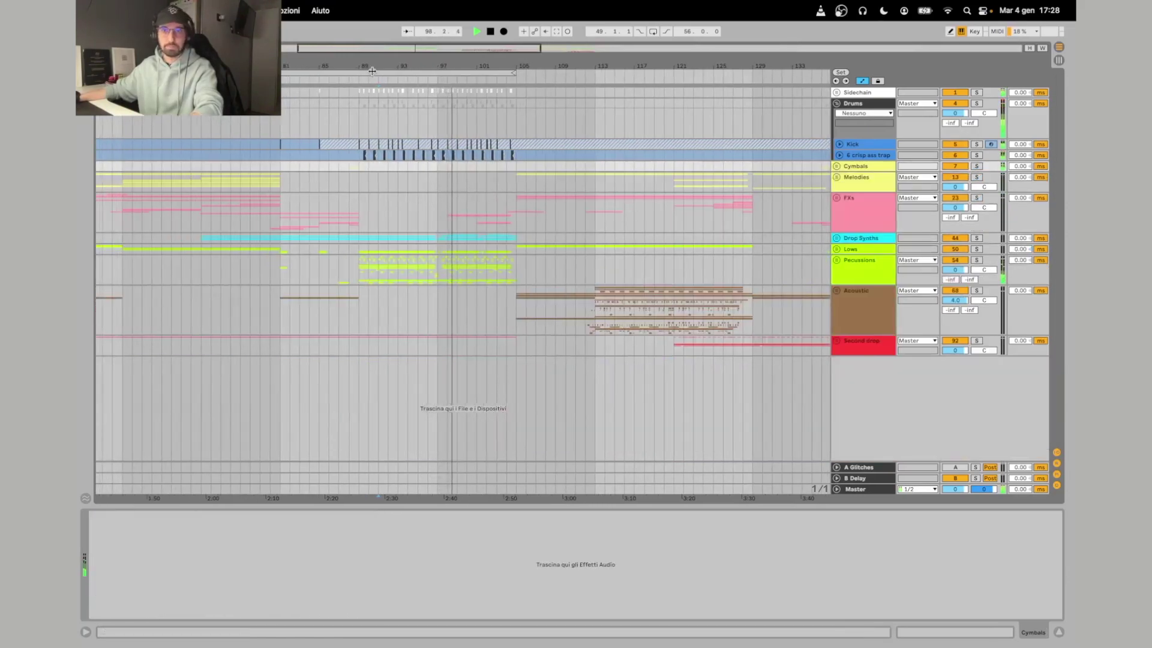
scroll(395, 240, "up", 3)
key("space")
Unfold the Drop Synths group, collapse synth track 46 and unfold the nested 47 Group to view its layers.
left_click(848, 233)
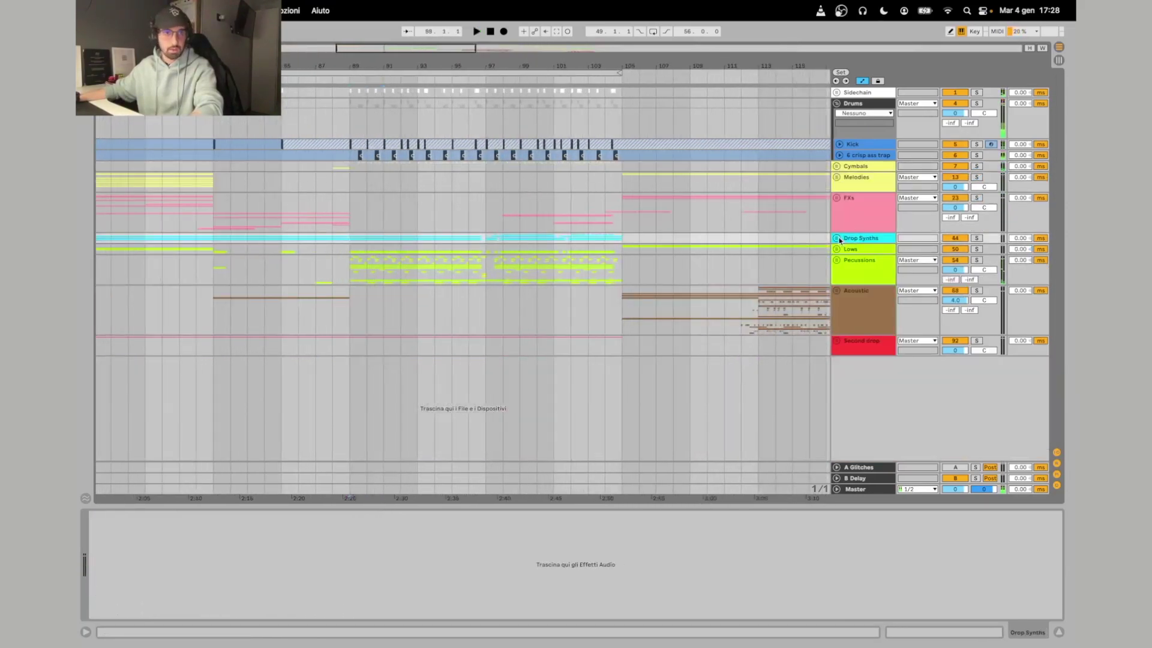
left_click(837, 238)
scroll(458, 286, "down", 1)
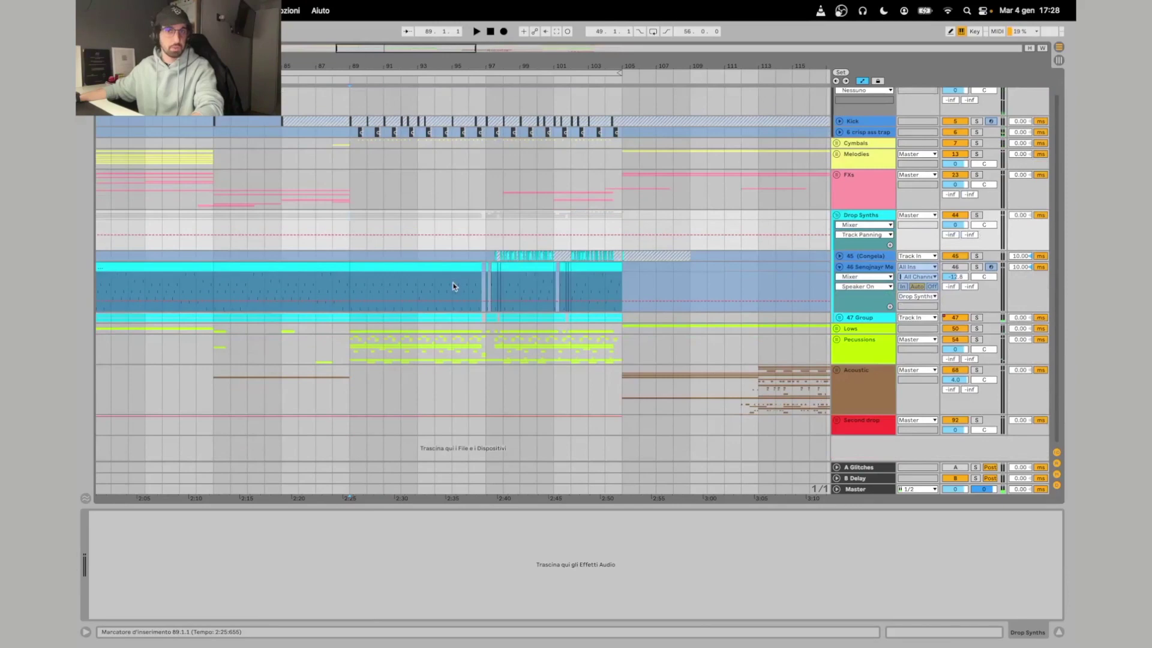
left_click(840, 267)
left_click(838, 301)
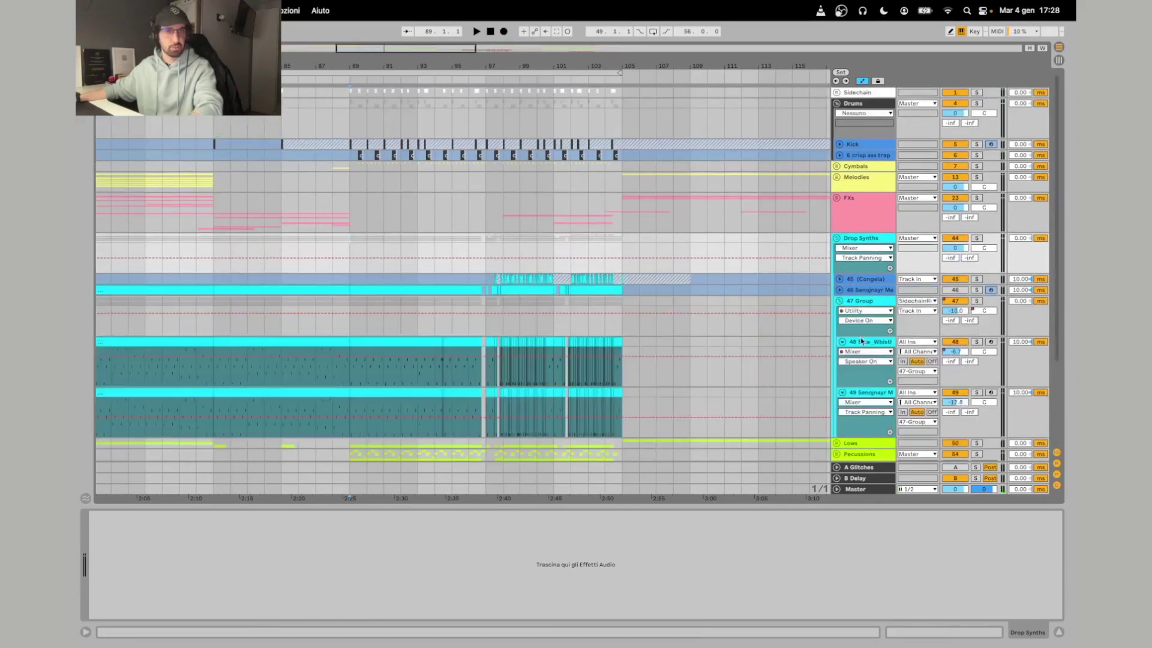
Show the devices of the nested 47 Group and of the Sine Whistle and Melody Loop tracks inside it.
left_click(862, 307)
scroll(890, 280, "down", 3)
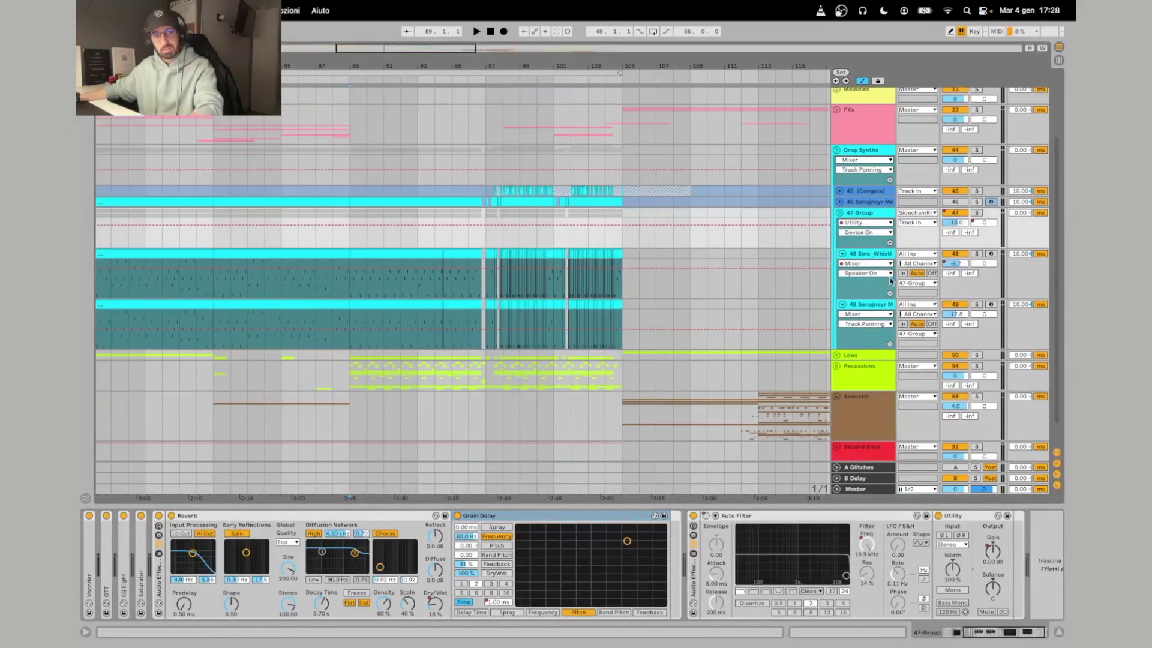
left_click(879, 257)
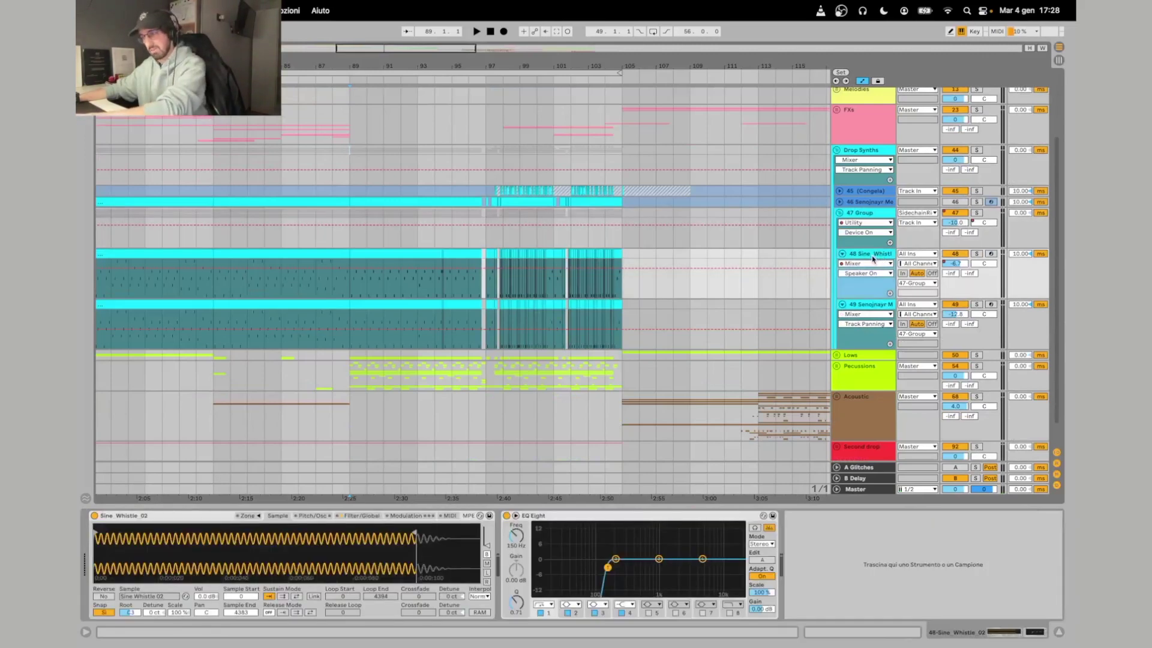
left_click(867, 308)
left_click(865, 254)
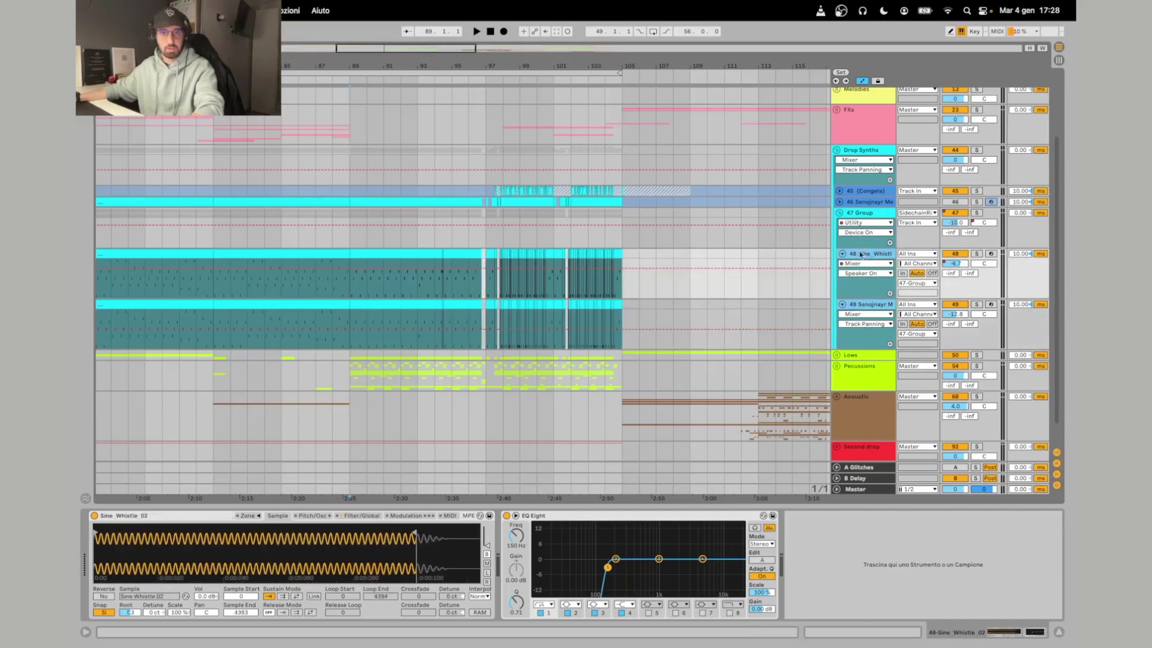
Solo the nested 47 Group and play it from bar 89.
left_click_drag(613, 67, 613, 53)
left_click(531, 191)
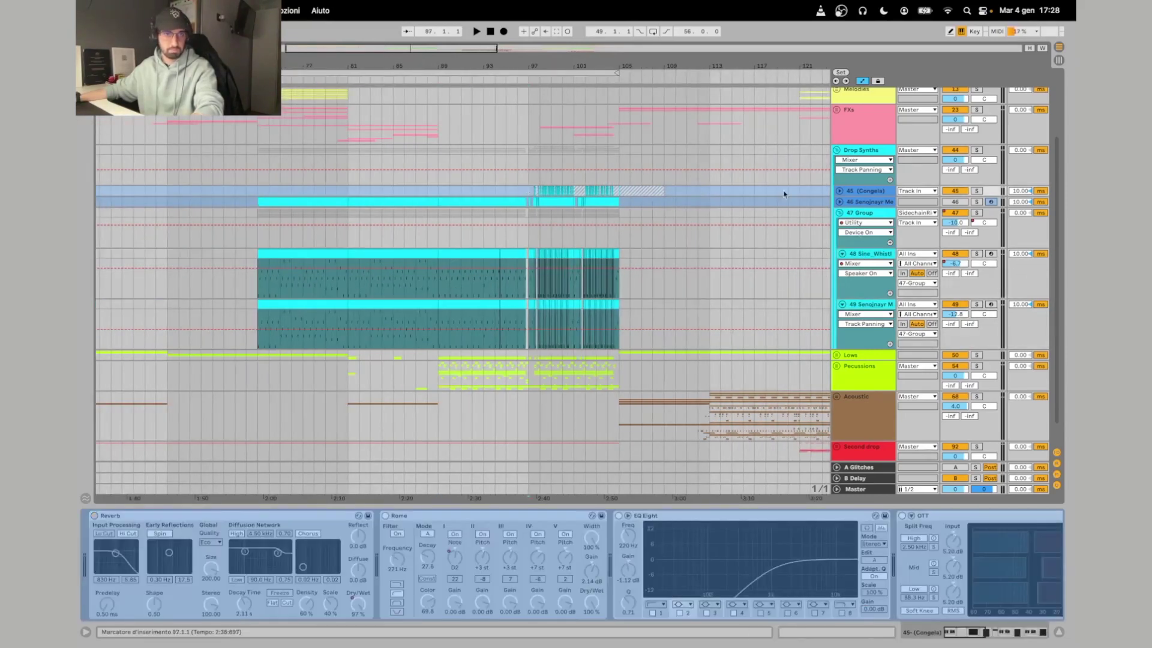
left_click(857, 218)
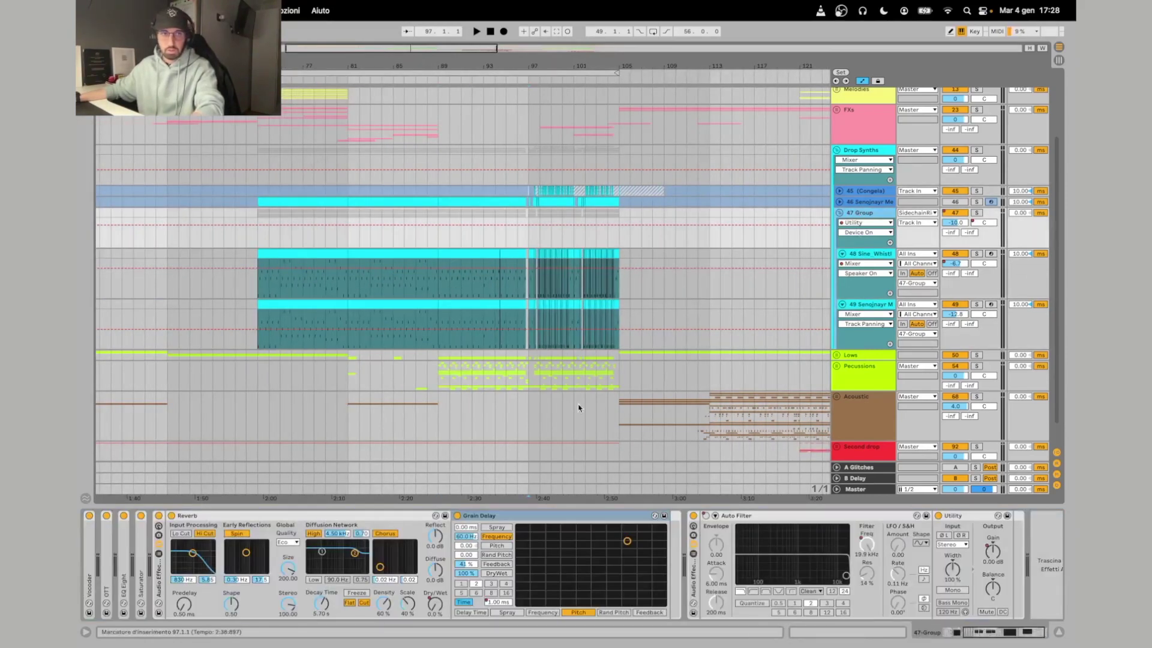
key("space")
left_click(442, 243)
key("space")
key("space")
Move the nested 47 Group up to the first place inside Drop Synths, above the Congas track, and stop playback.
scroll(499, 254, "up", 4)
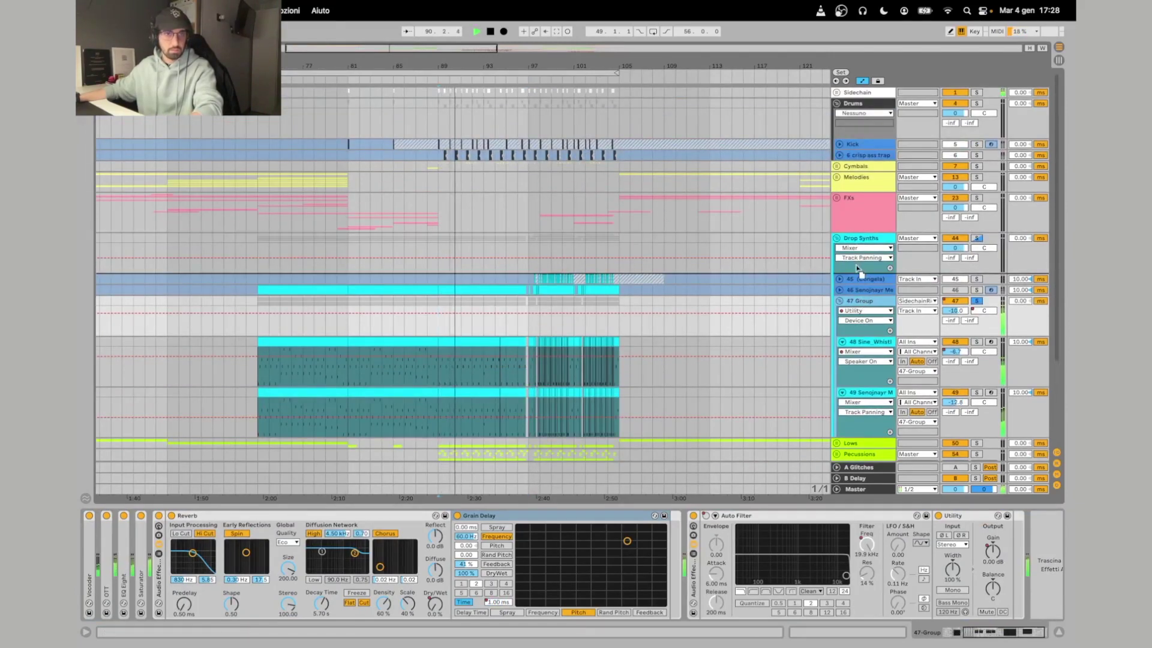
left_click_drag(857, 268, 857, 270)
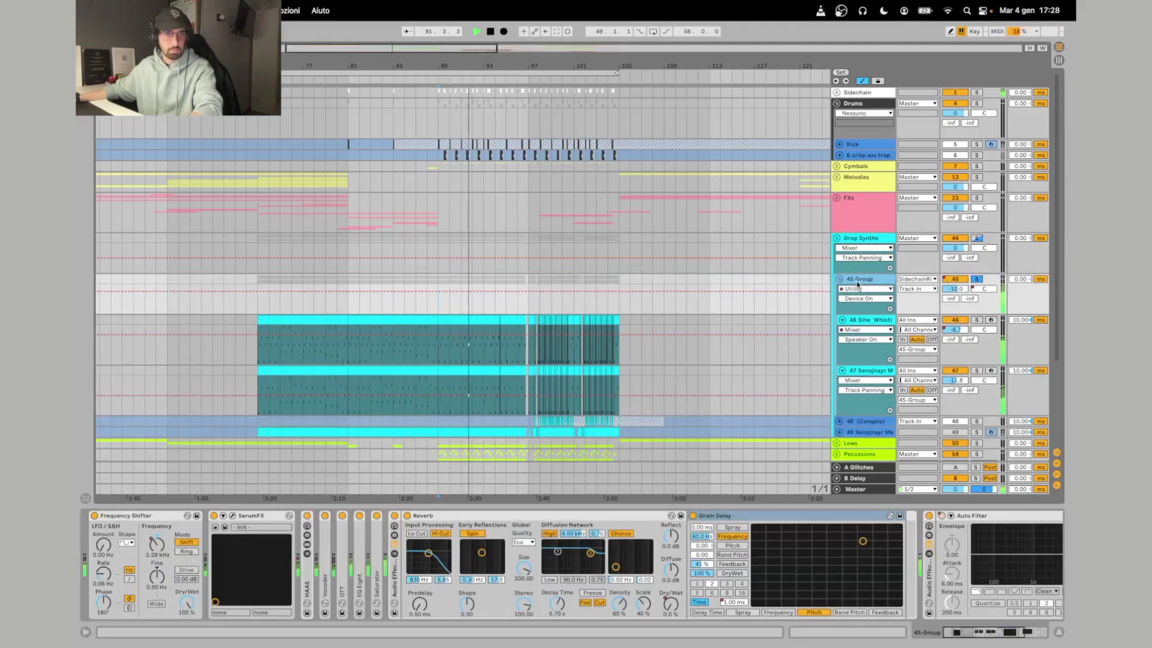
key("space")
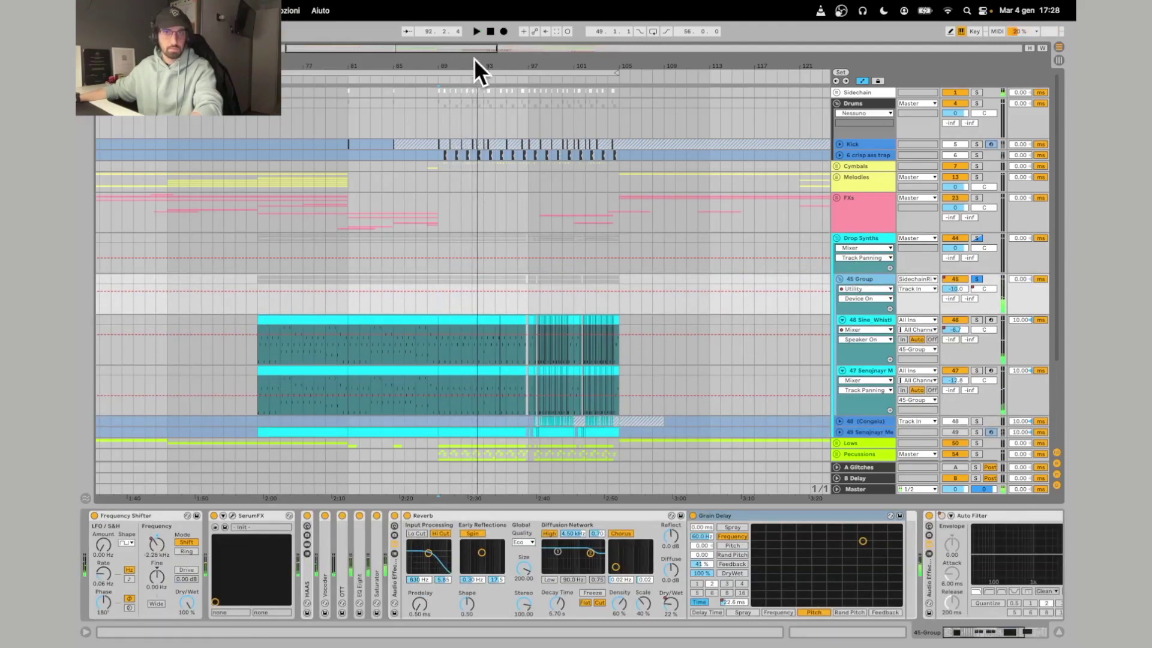
Group the whole effect chain of 45 Group into one Audio Effect Rack, switch the rack off and fold it.
left_click_drag(474, 60, 474, 90)
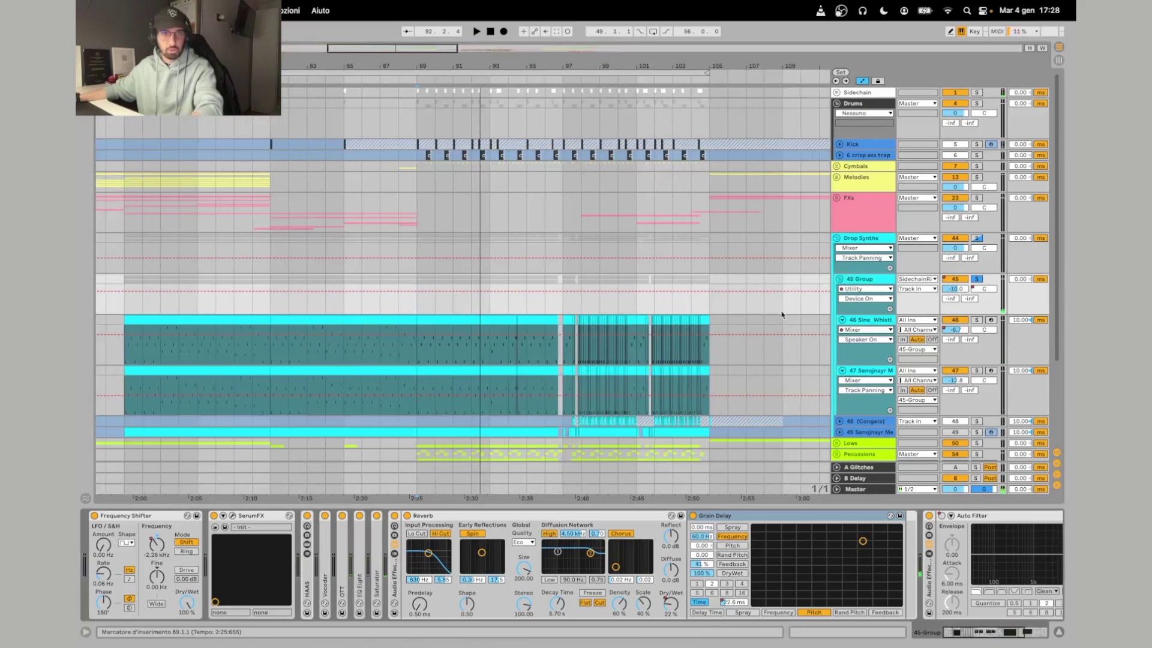
scroll(913, 550, "right", 5)
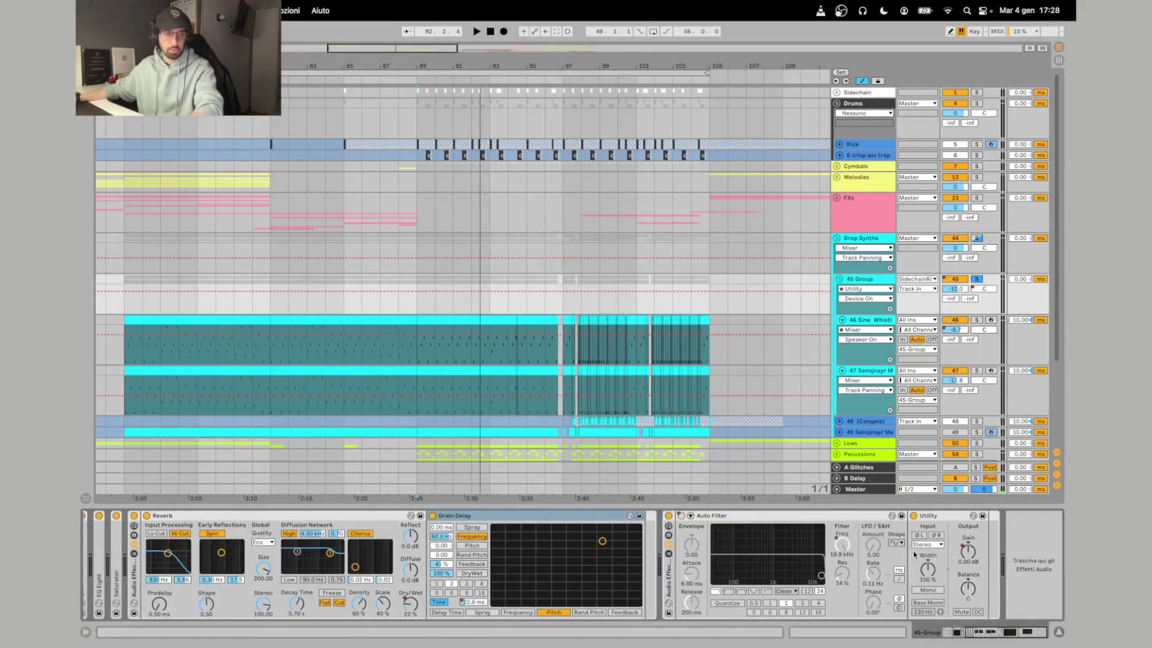
scroll(684, 587, "left", 5)
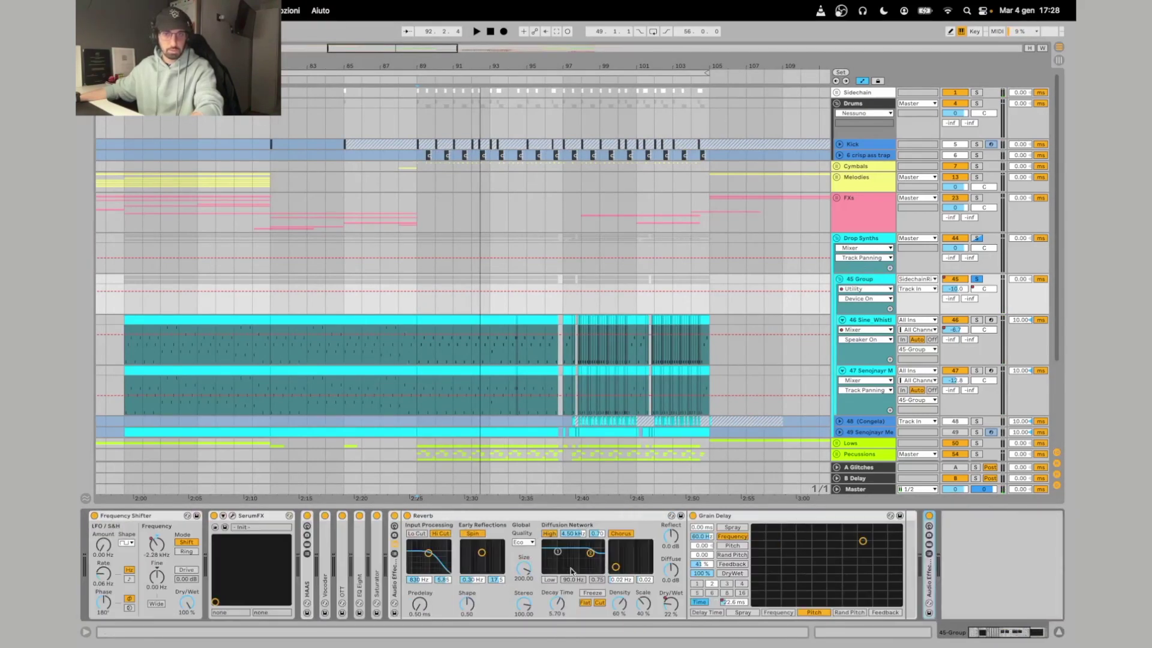
left_click(144, 514, "shift")
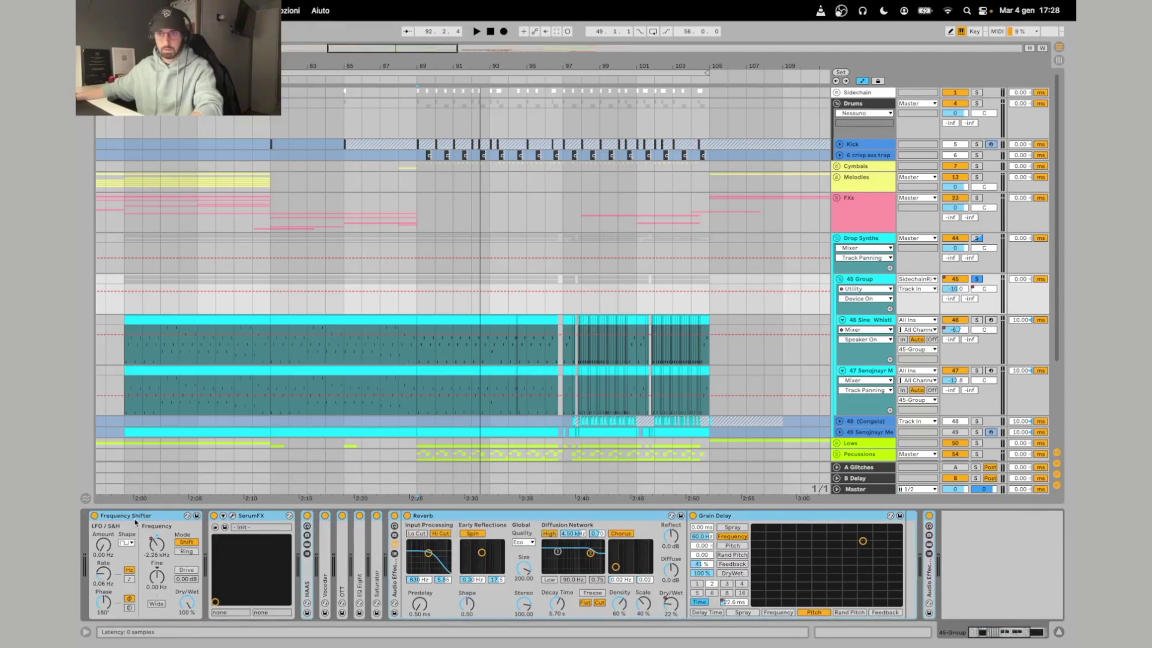
key("super+g")
left_click(95, 515)
double_click(94, 575)
Play the soloed 45 Group from bar 89 and compare its sound with the Audio Effect Rack off and on.
key("space")
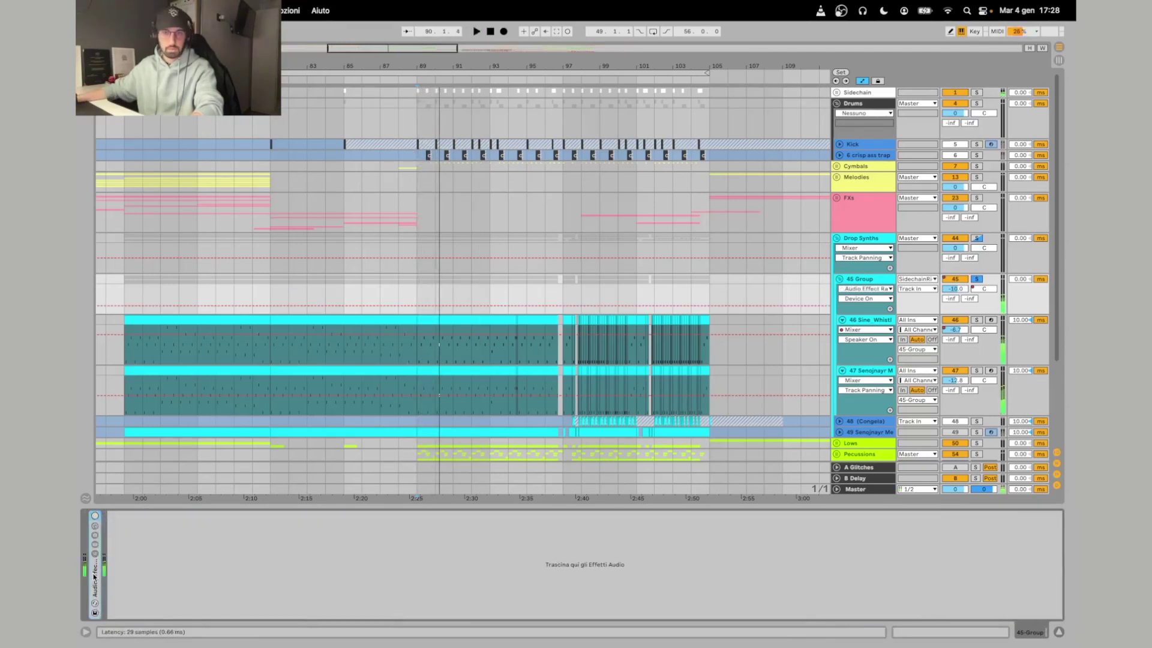
key("space")
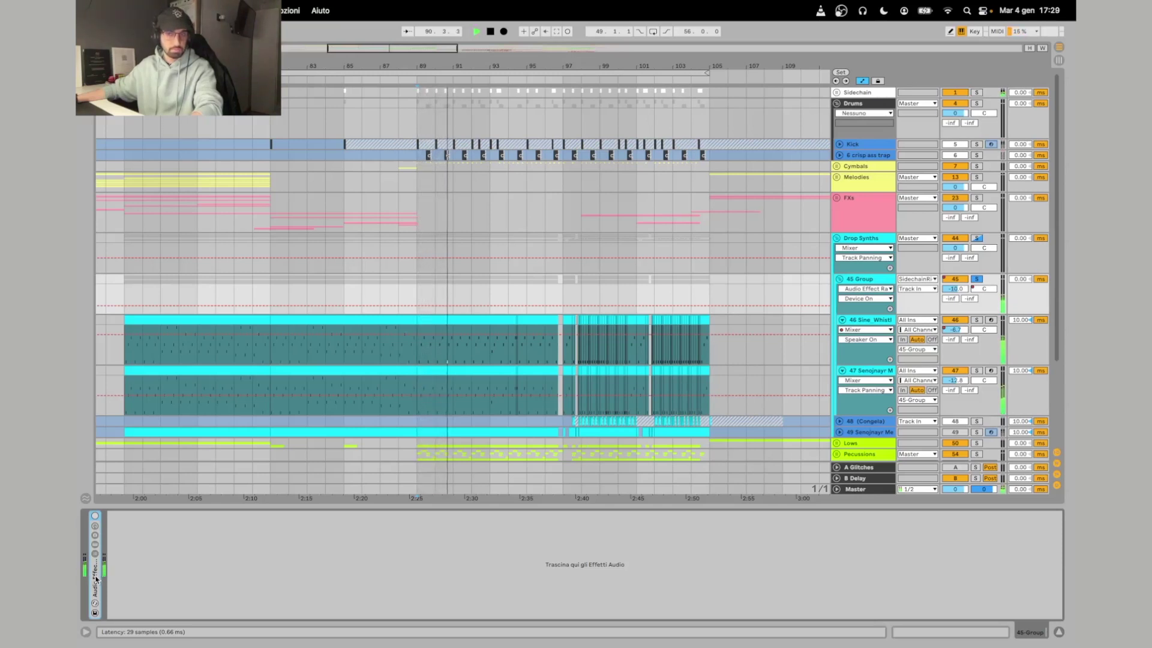
key("space")
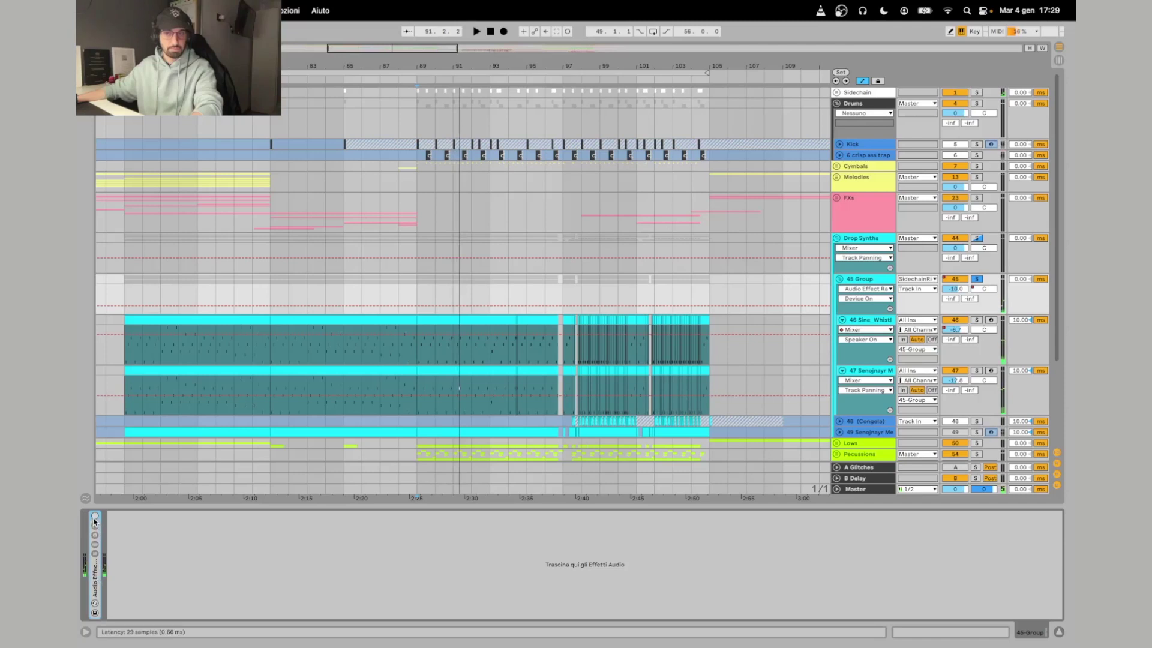
left_click(94, 516)
key("space")
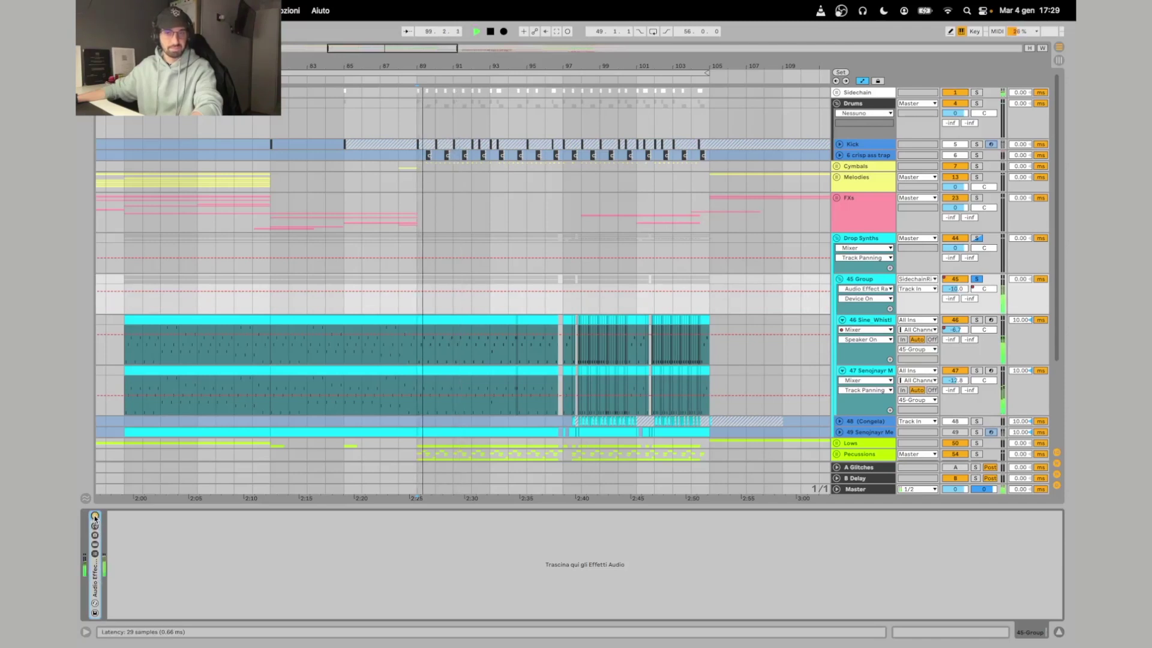
left_click(94, 515)
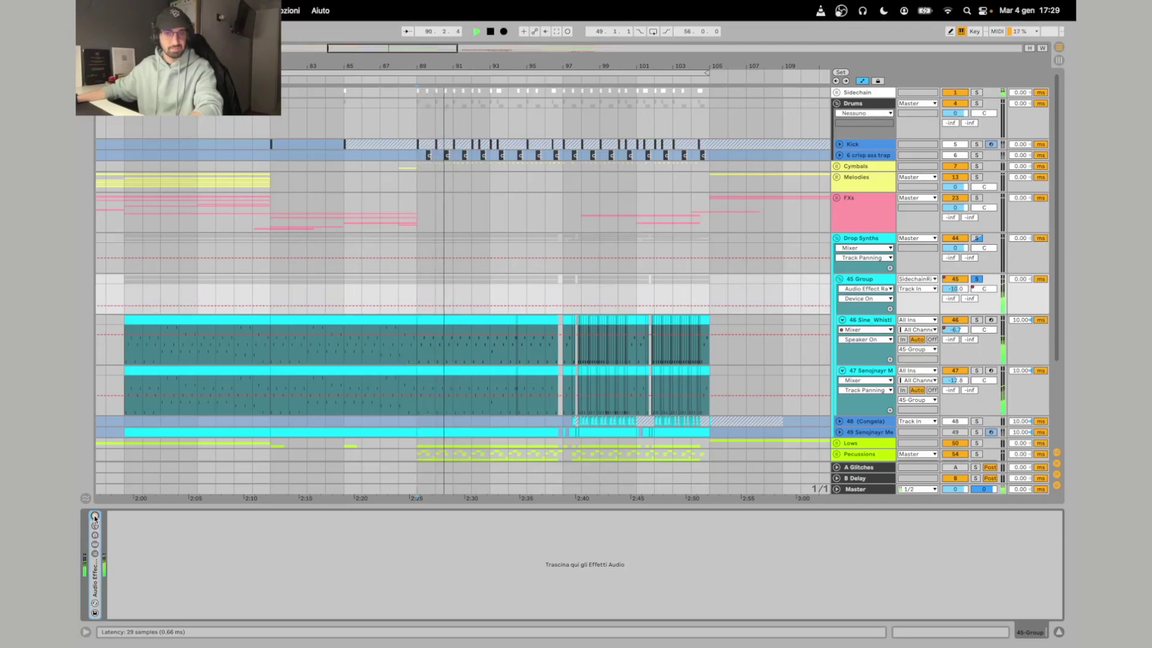
key("space")
Clear the 45 Group solo, play the full mix with its rack bypassed, and undo the last rack switch-off.
left_click(978, 280)
key("space")
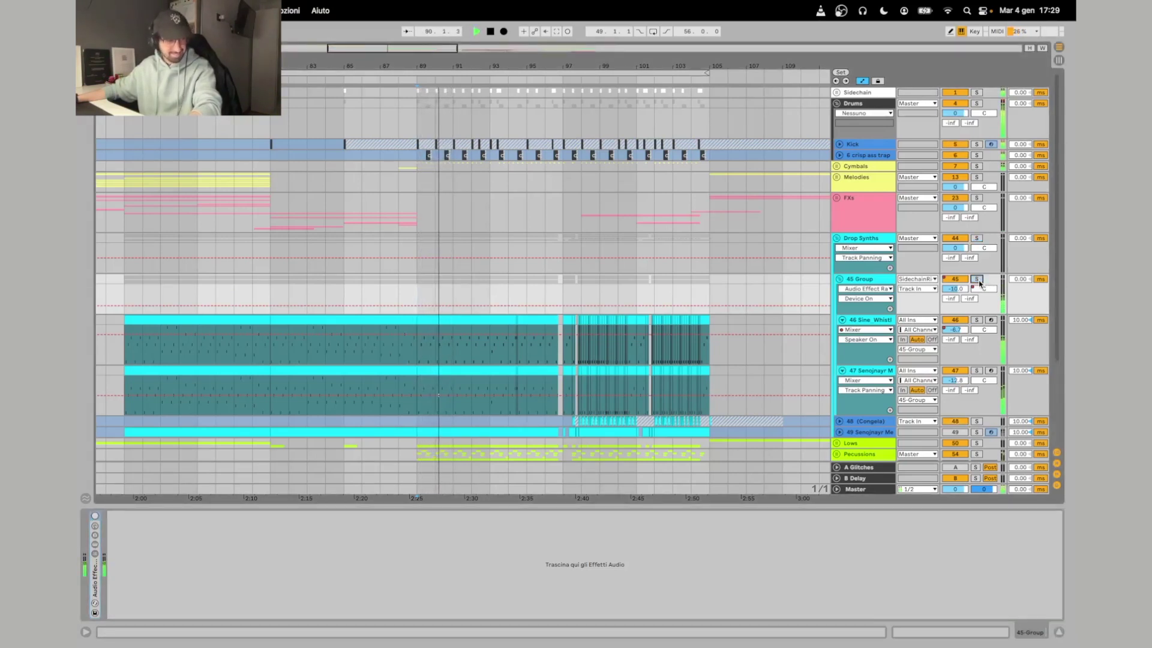
key("space")
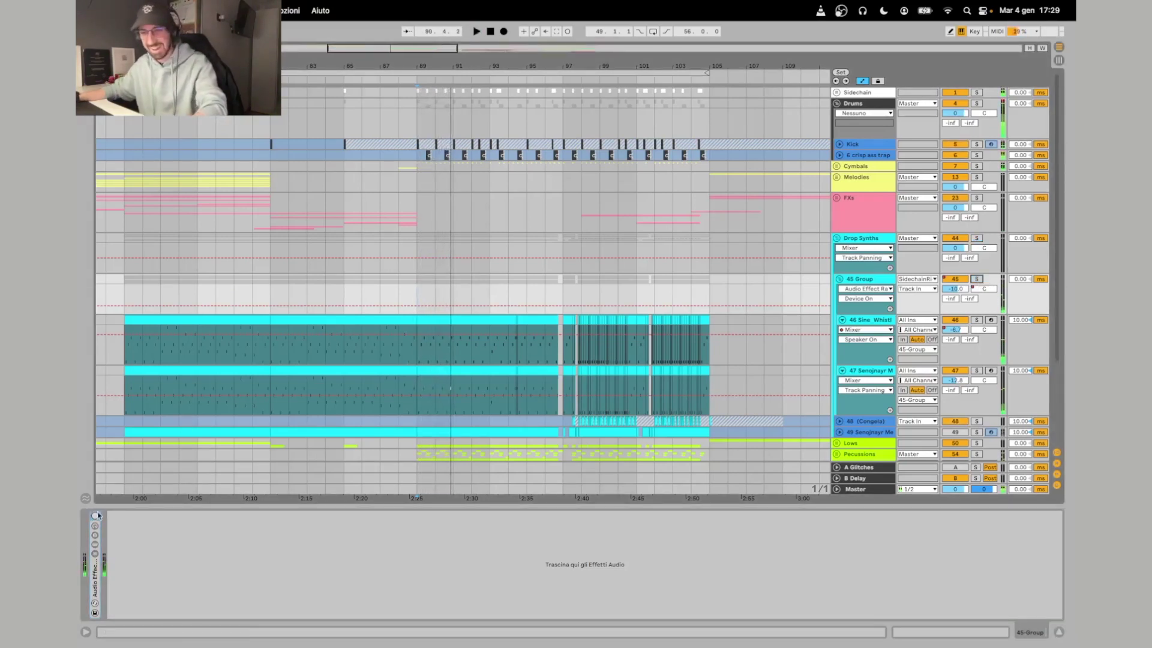
key("super+z")
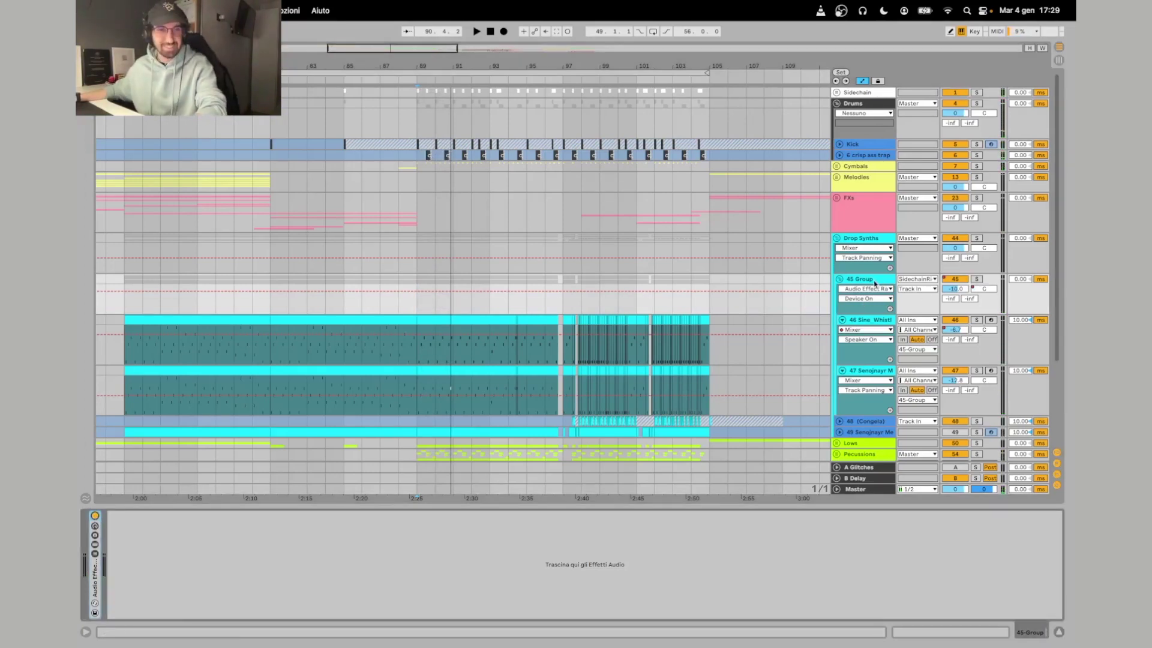
Solo the Sine Whistle track, select its clips from bar 89 to 105 and play them.
scroll(433, 306, "left", 1)
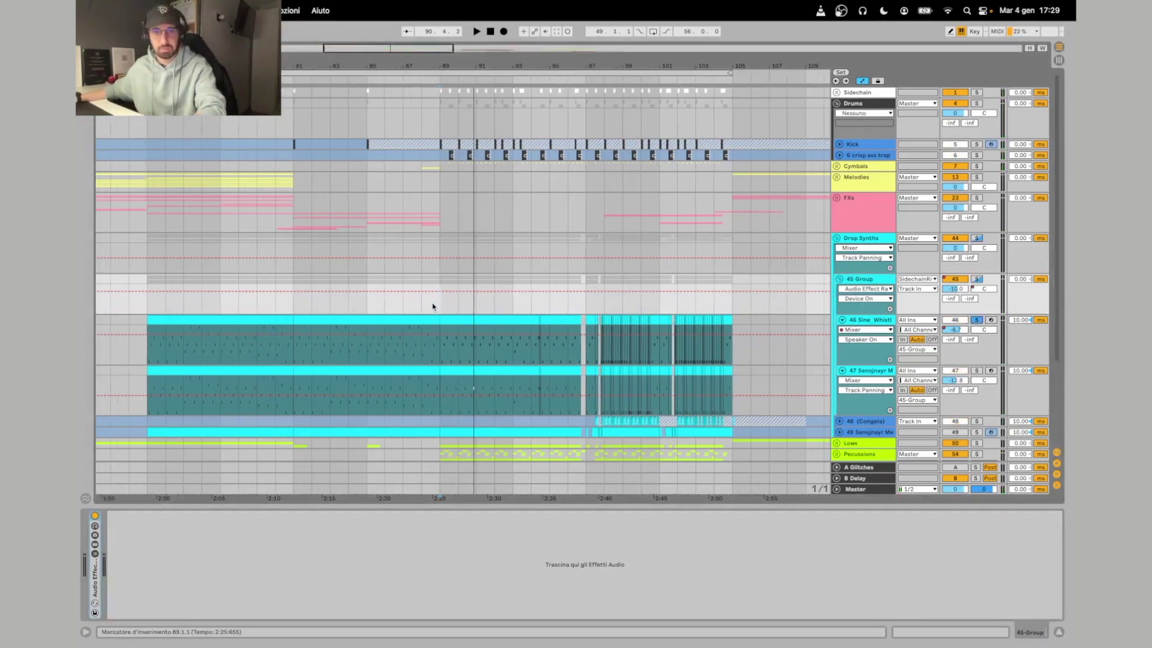
left_click_drag(441, 337, 733, 329)
key("space")
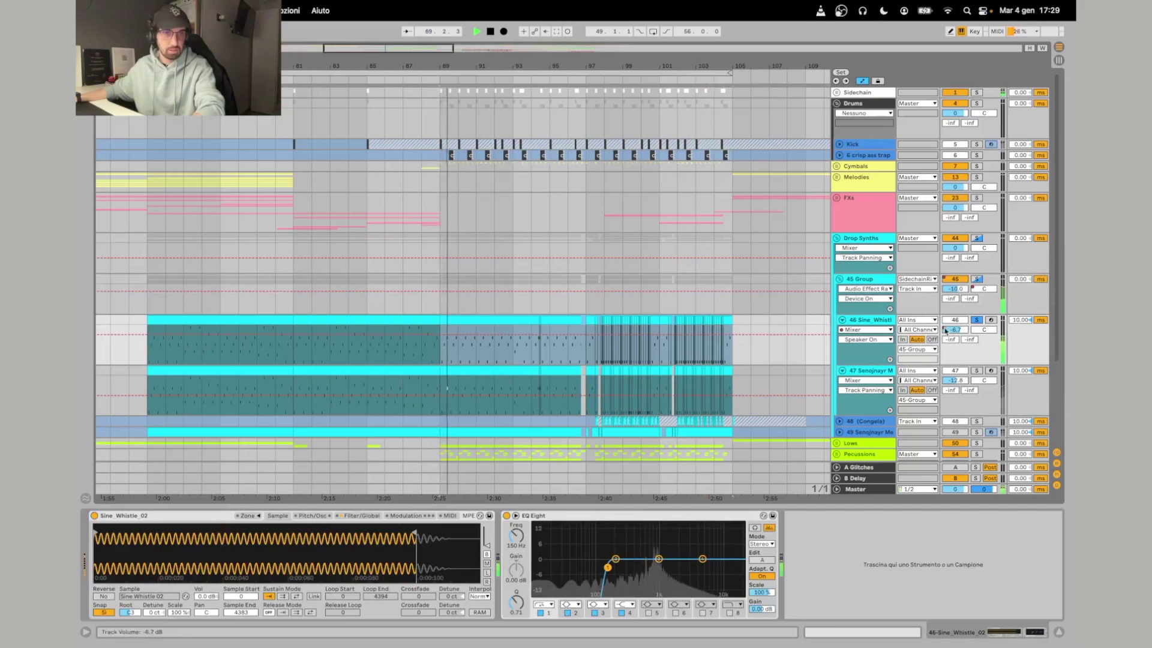
Bypass the 45 Group's effect rack and play the soloed Sine Whistle part dry from bar 89.
left_click(873, 280)
key("space")
left_click(96, 516)
scroll(355, 311, "right", 1)
left_click(411, 296)
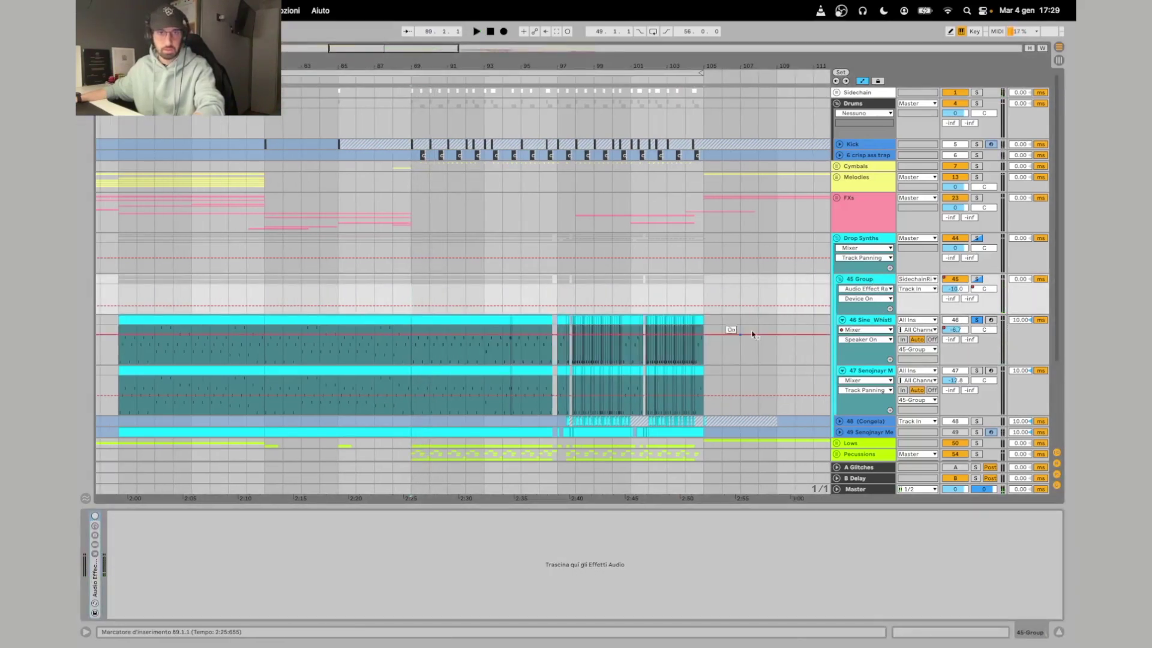
left_click(874, 325)
left_click_drag(410, 329, 504, 319)
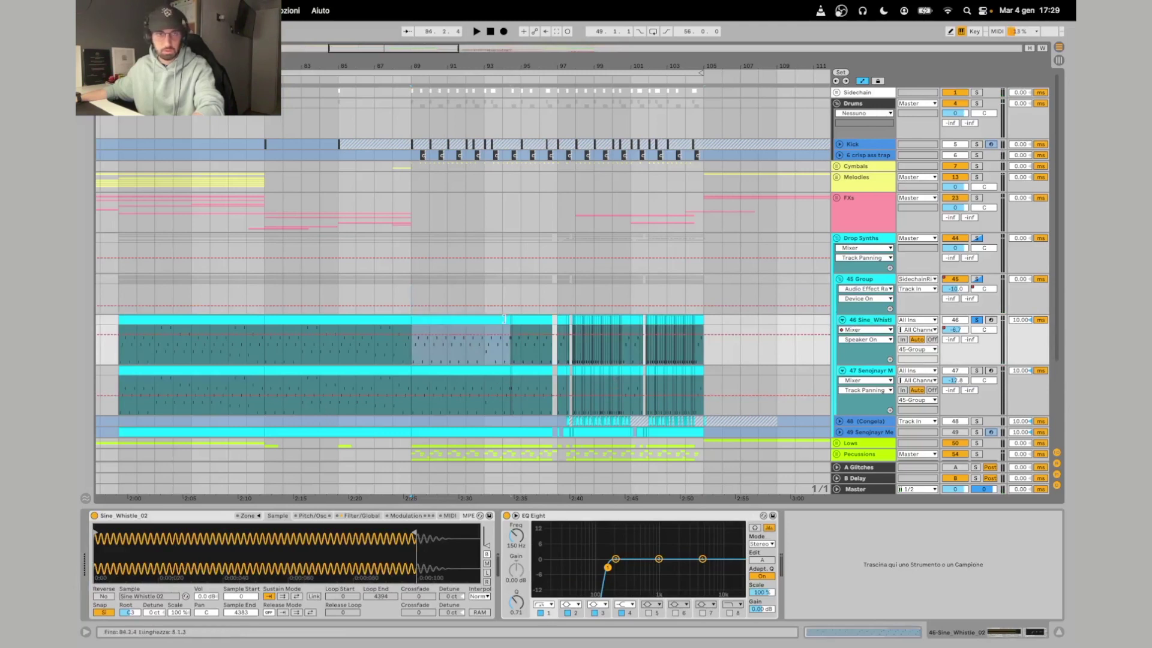
key("space")
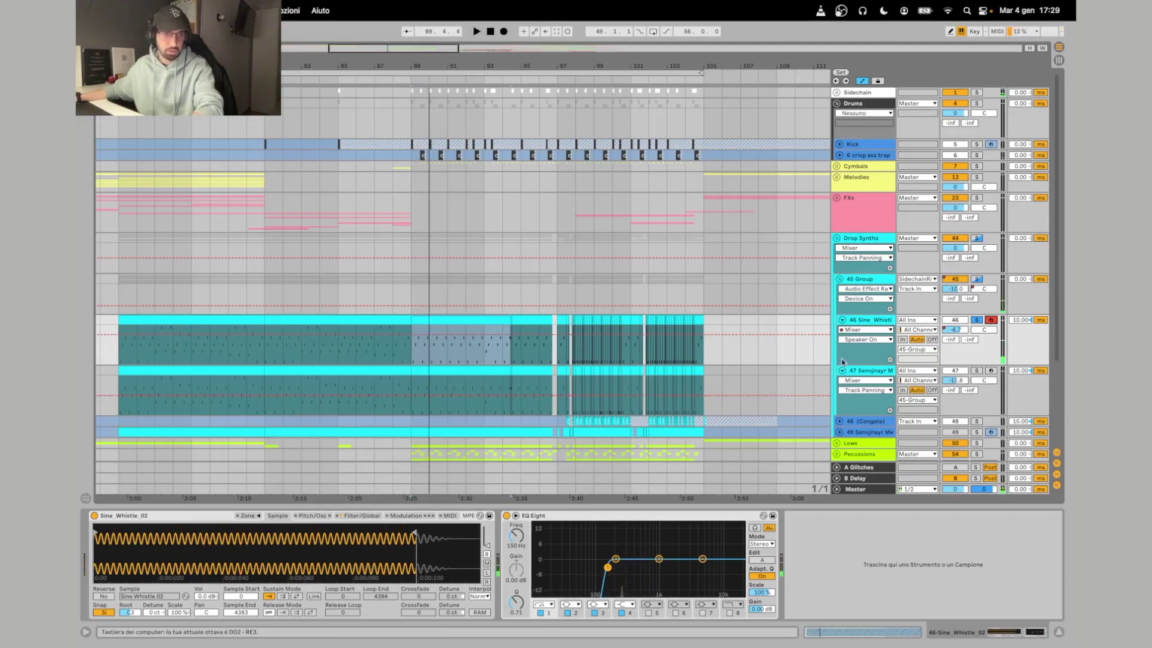
Solo the Melody Loop track 47, show its sampler and play it from bar 89.
scroll(913, 360, "down", 2)
left_click(892, 333)
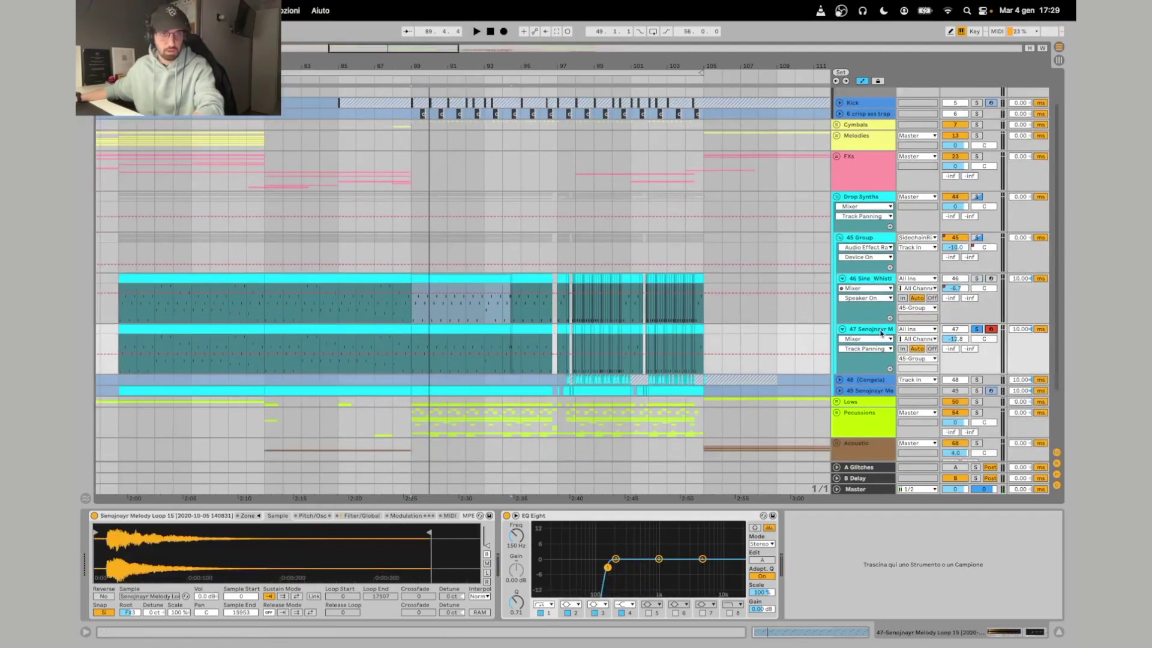
key("space")
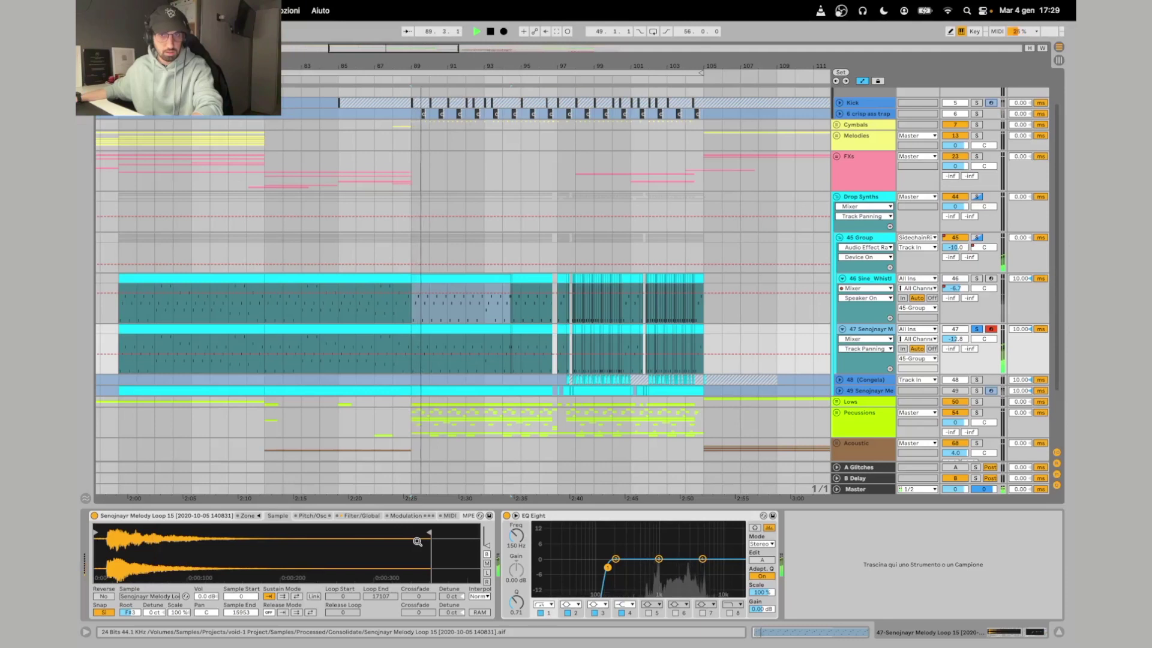
key("space")
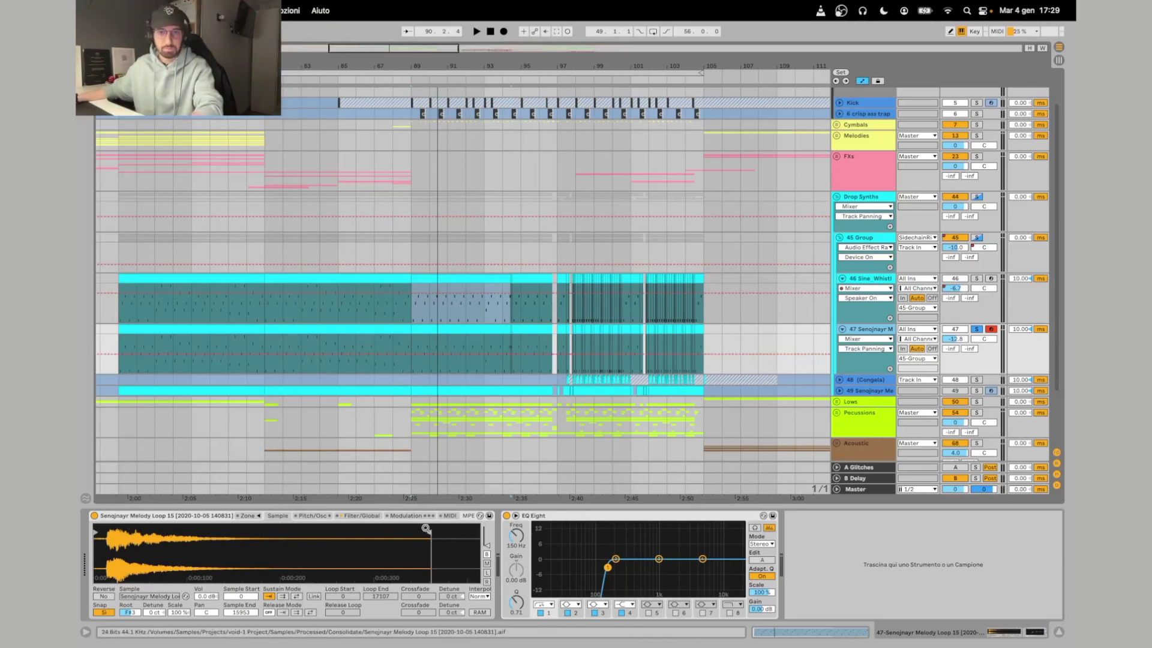
Add the Sine Whistle track to the solo and play both layers together.
key("space")
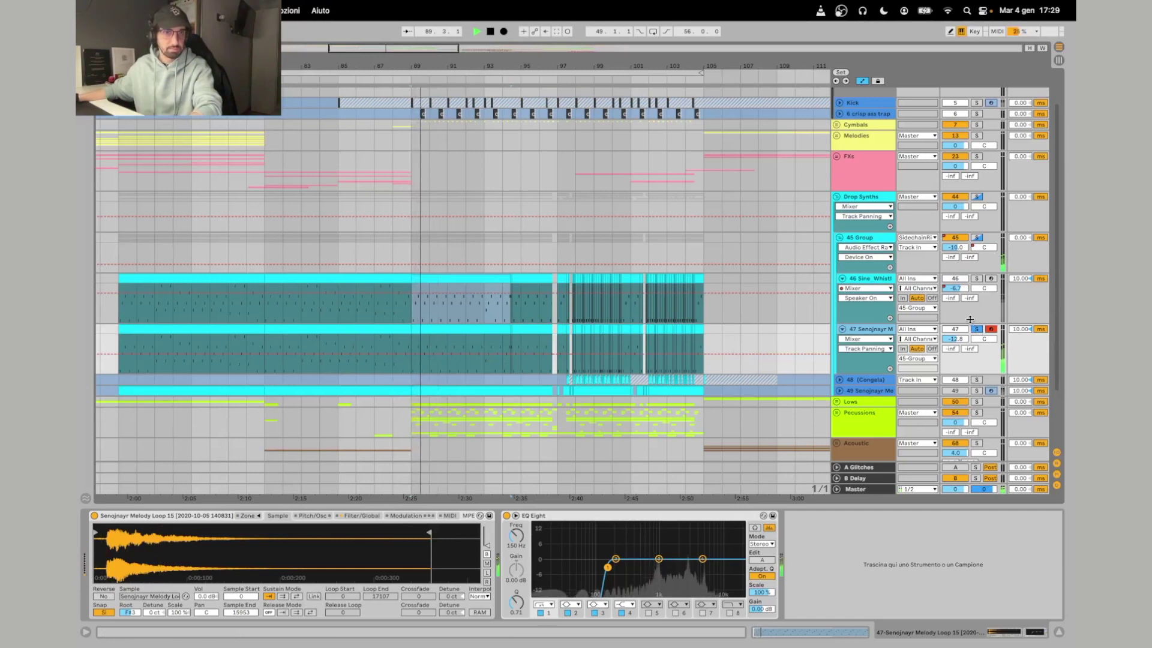
left_click(976, 279)
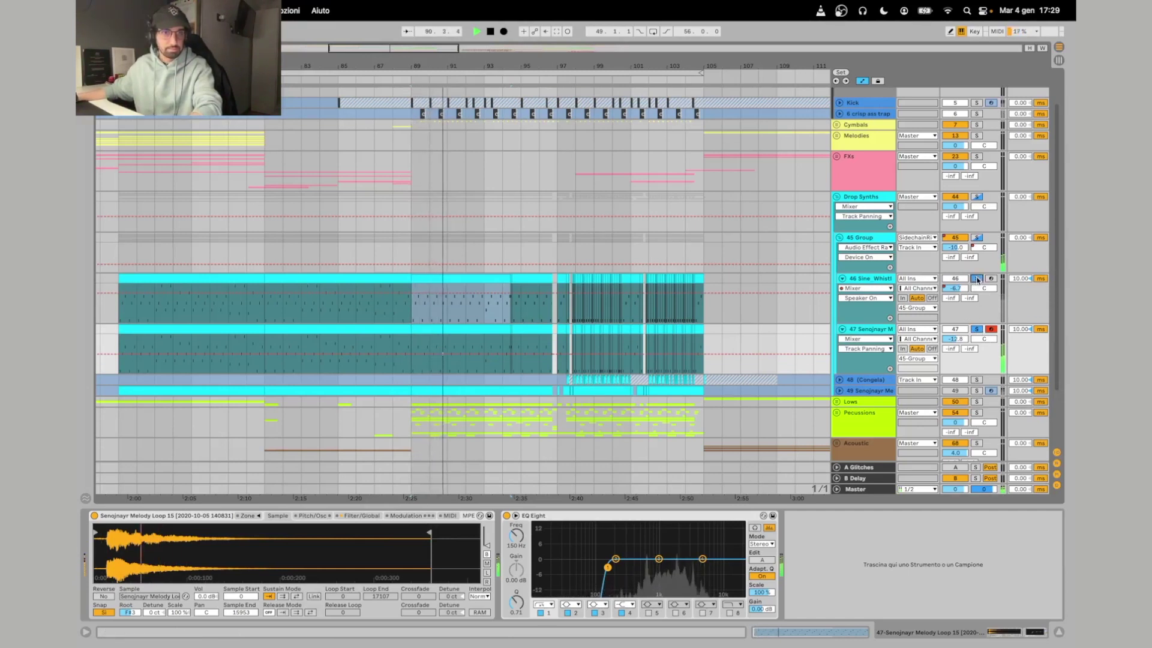
key("space")
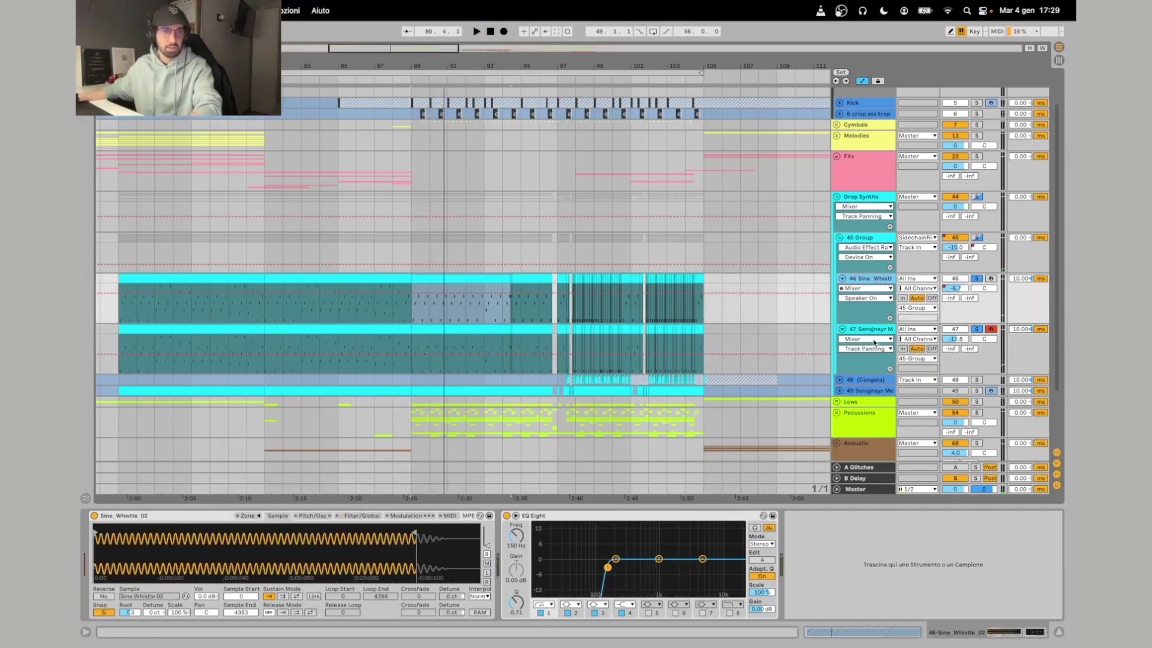
key("space")
Open the Sine Whistle clip's MIDI notes at bar 89, examine them, close the note editor and stop playback.
double_click(438, 281)
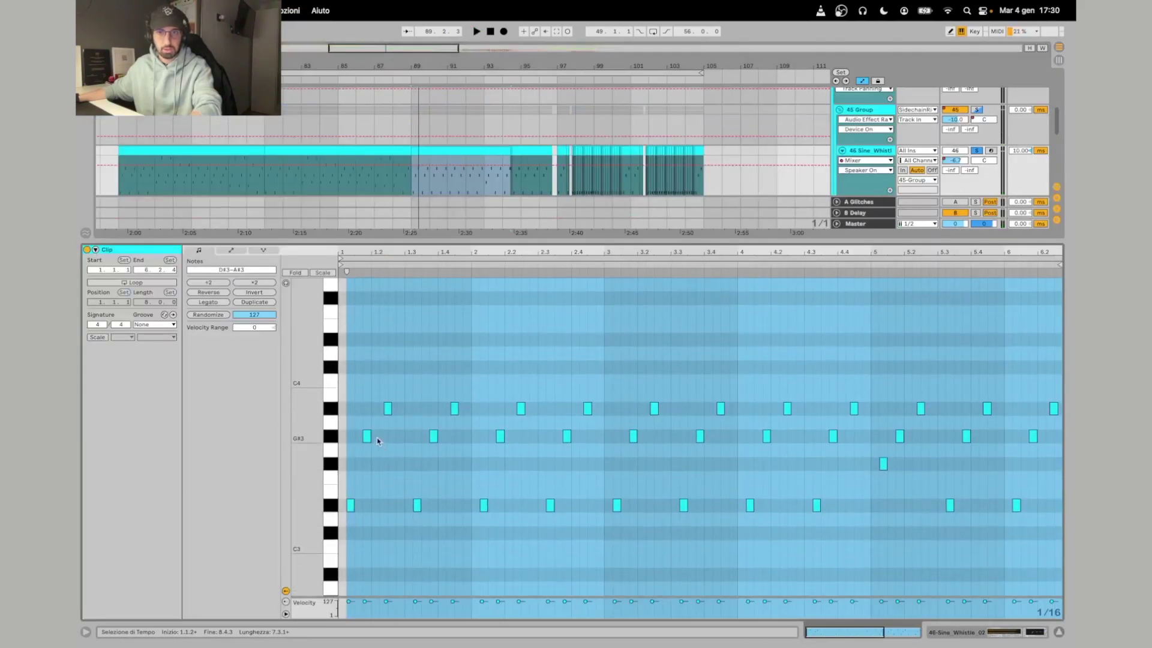
left_click_drag(567, 242, 567, 611)
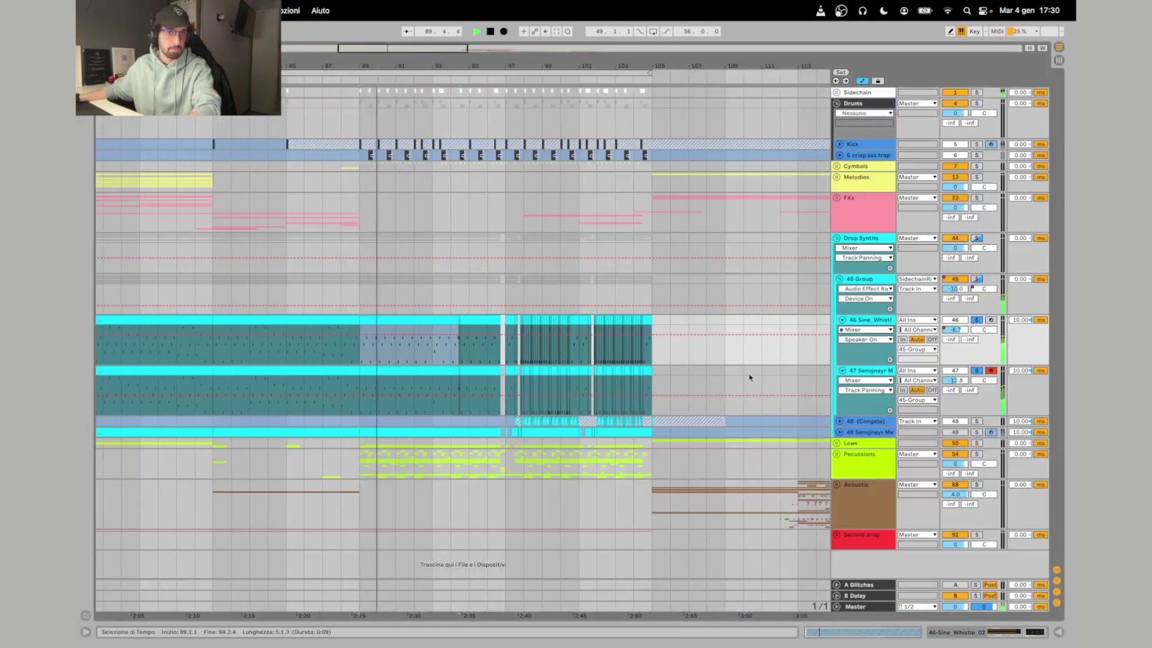
key("space")
Show the 45 Group's devices, switch its Audio Effect Rack back on and unfold the rack.
double_click(879, 279)
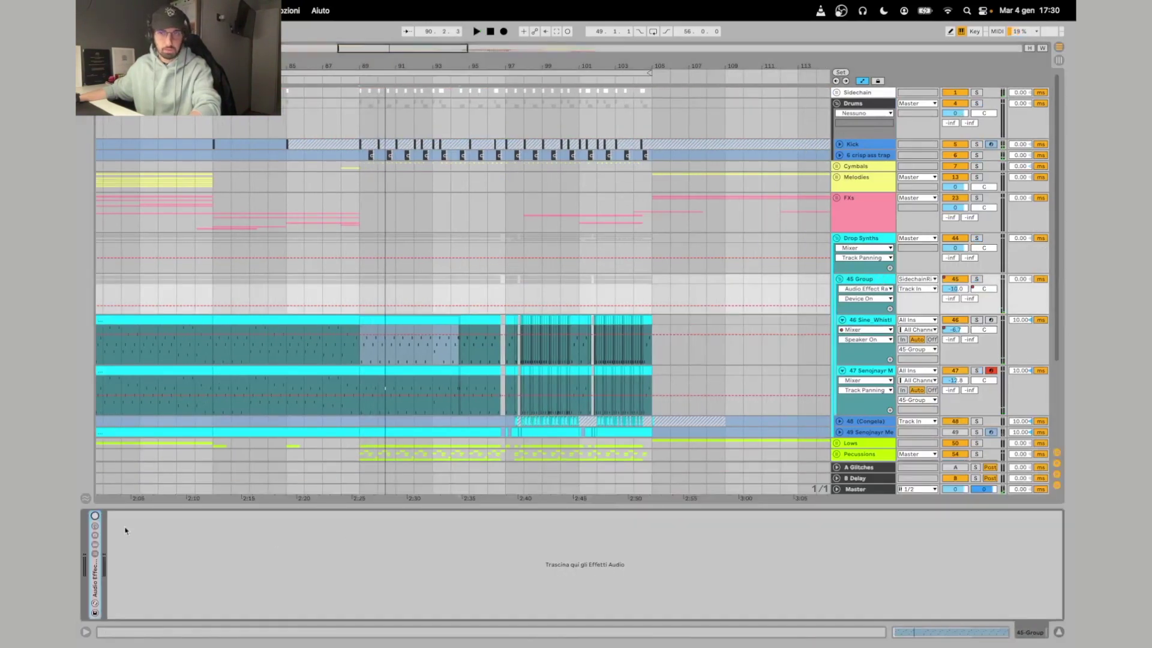
left_click(94, 516)
double_click(92, 592)
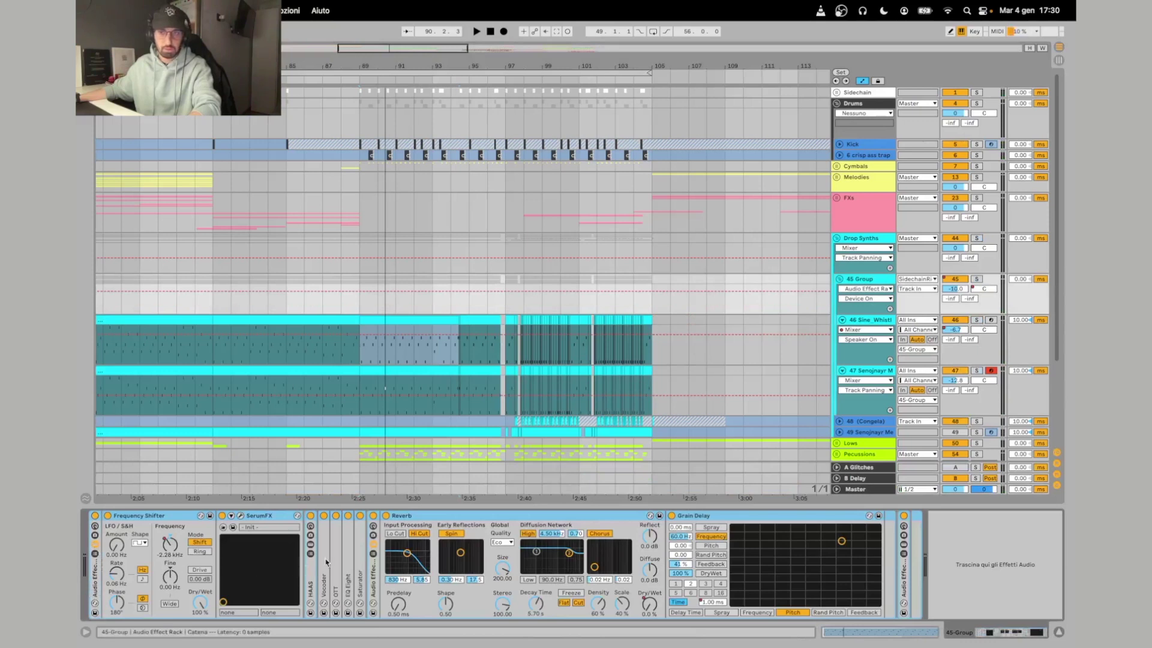
Solo the 45 Group during playback and collapse its SerumFX, Reverb and Grain Delay devices and the rack holding the last two.
key("space")
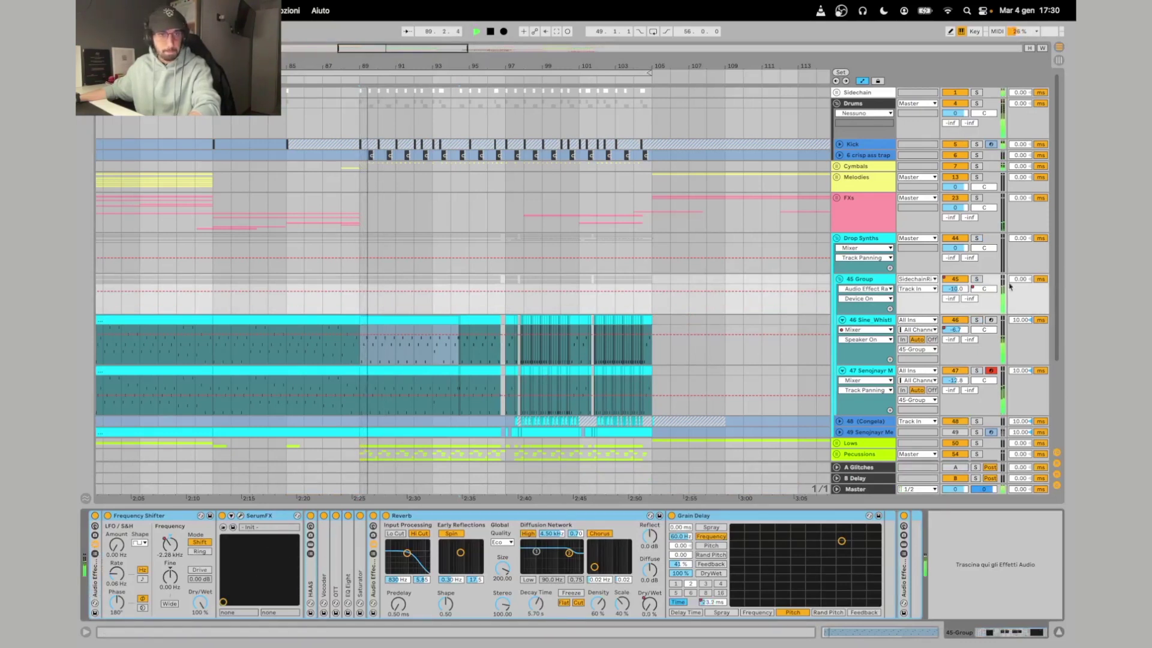
left_click(976, 279)
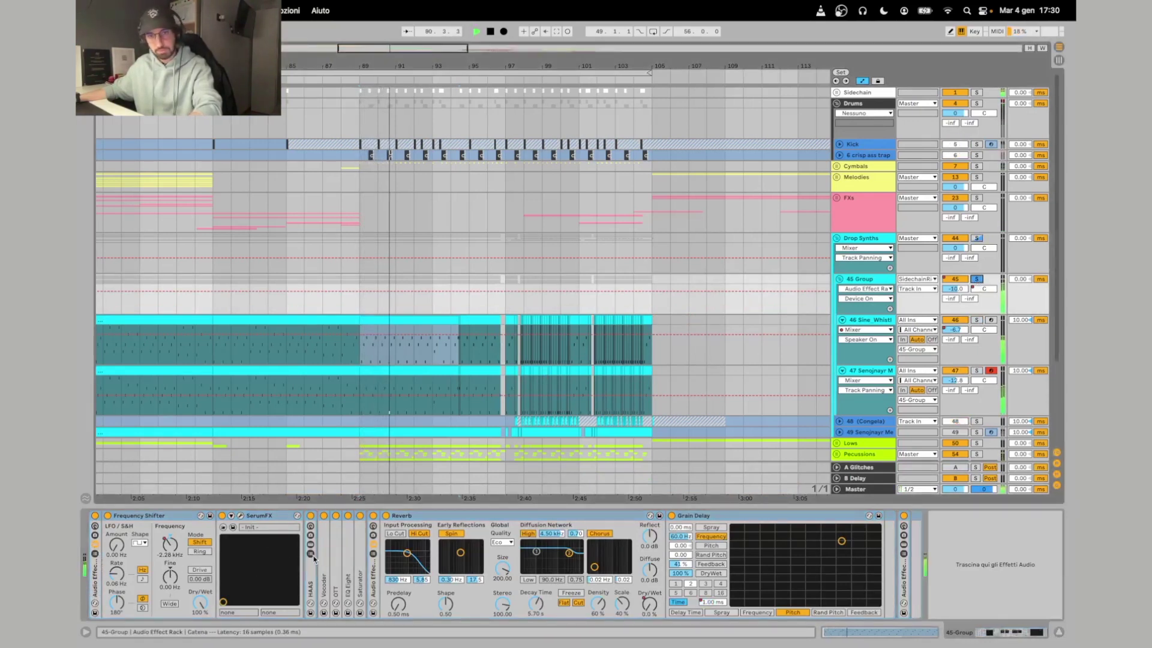
double_click(408, 515)
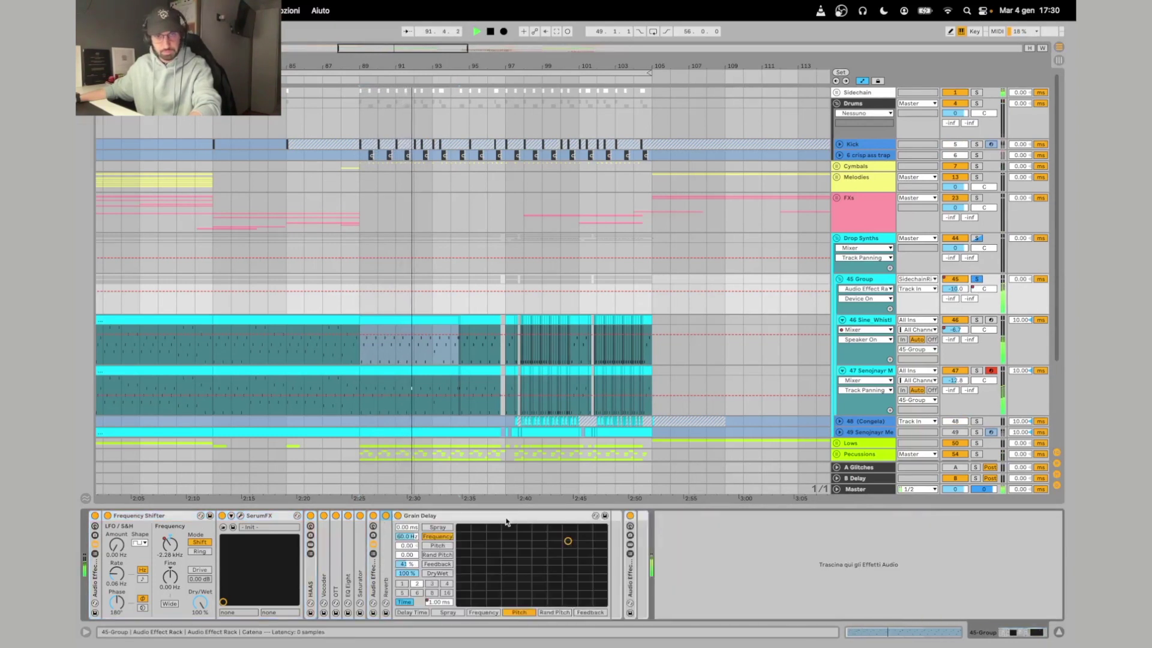
double_click(408, 516)
double_click(300, 515)
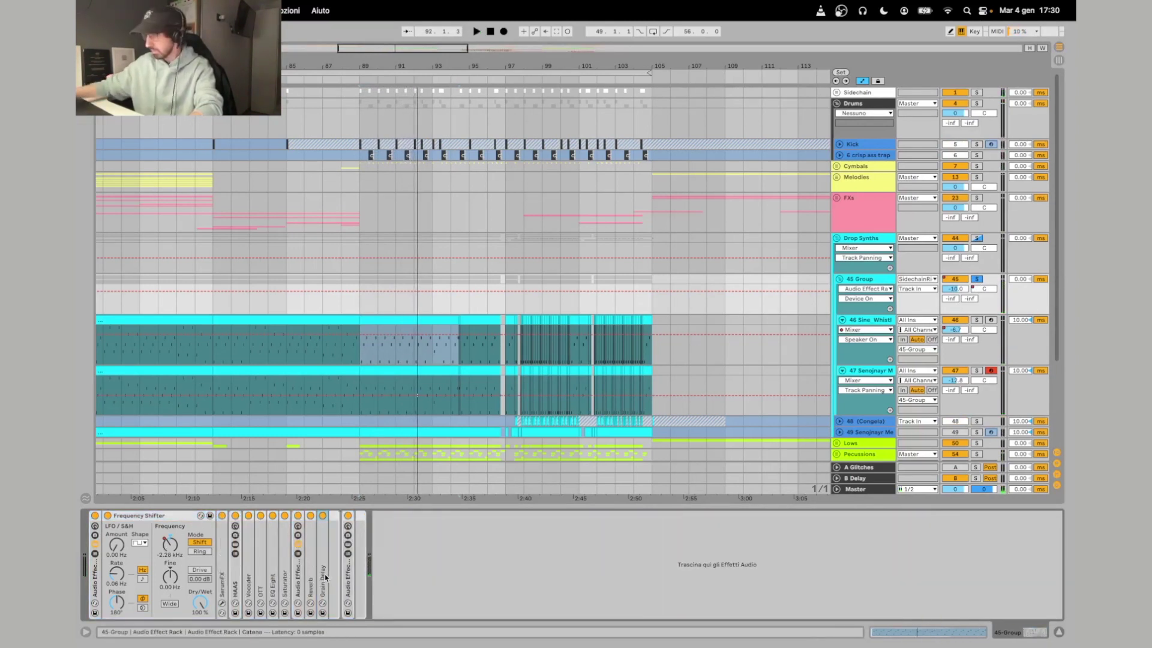
double_click(296, 588)
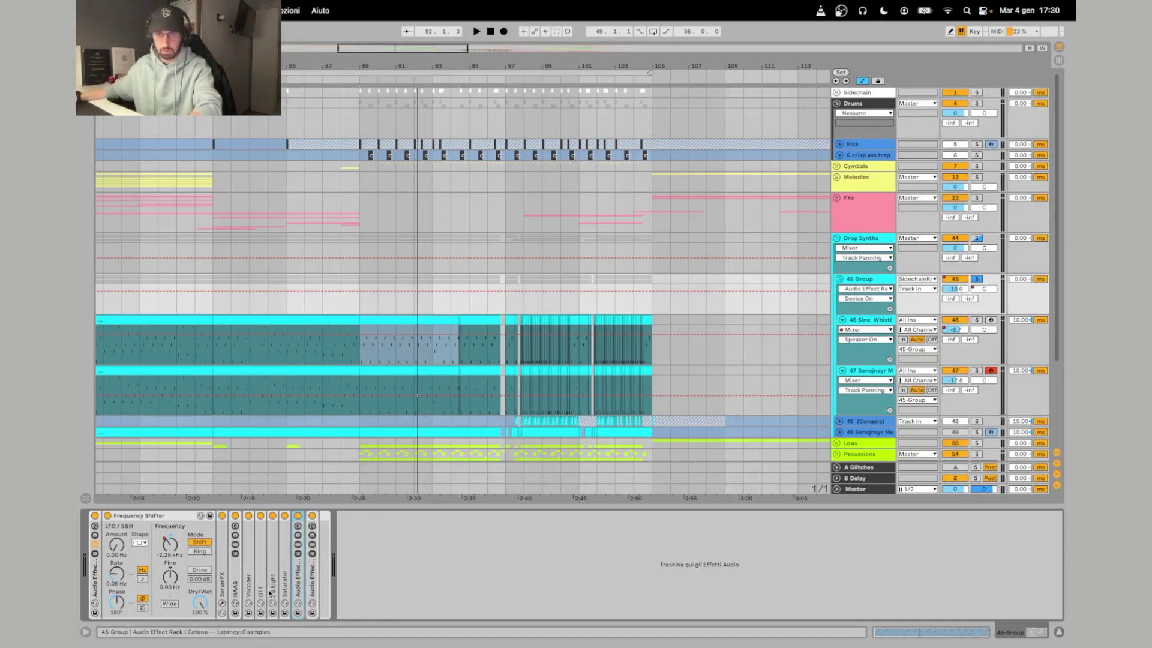
Deactivate all devices on the 45 Group from the Frequency Shifter through the last Audio Effect Rack.
left_click(309, 583, "shift")
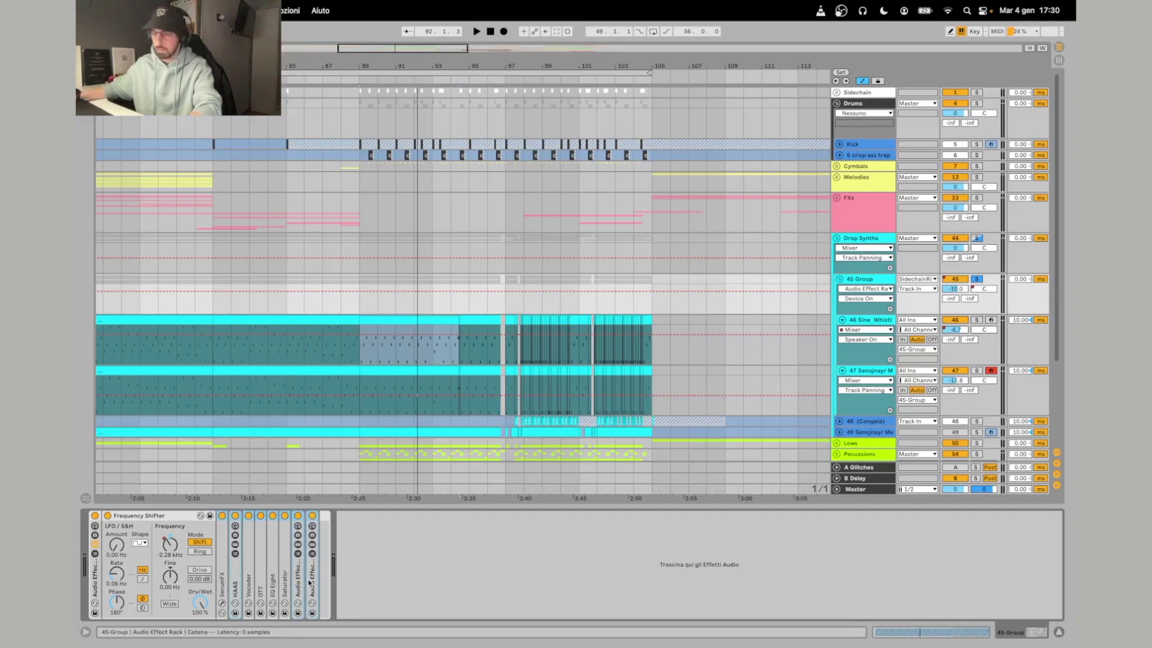
key("0")
double_click(149, 517)
Play the drop while comparing the sound with the Frequency Shifter bypassed and active, leaving it switched on.
key("space")
double_click(108, 517)
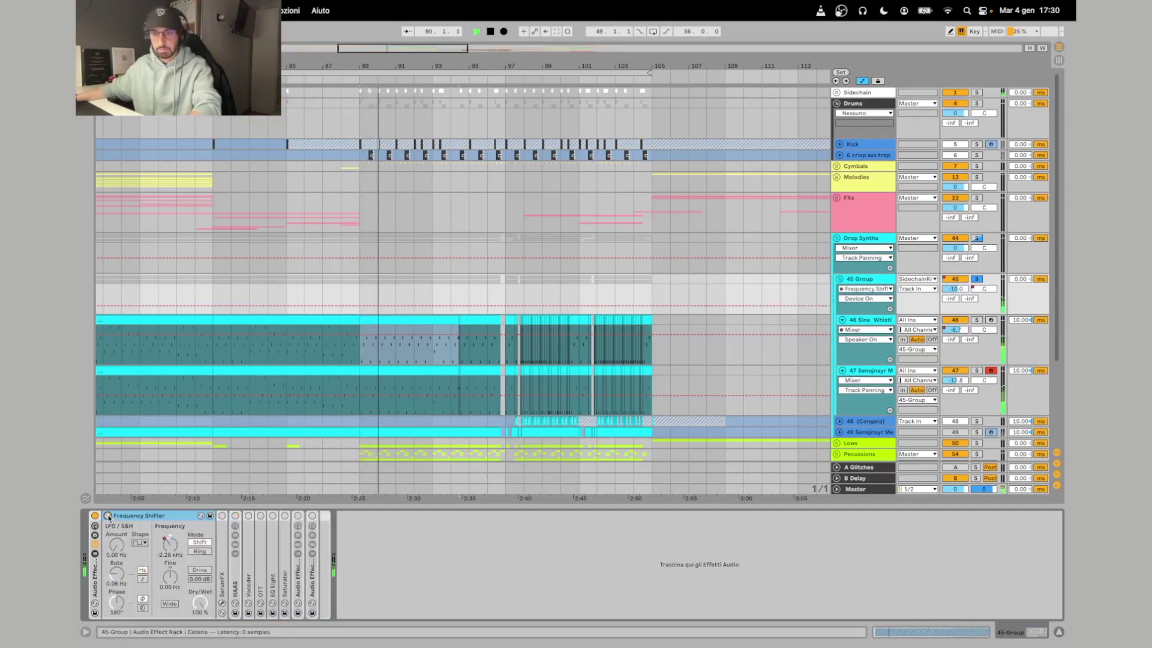
key("space")
left_click(108, 517)
key("space")
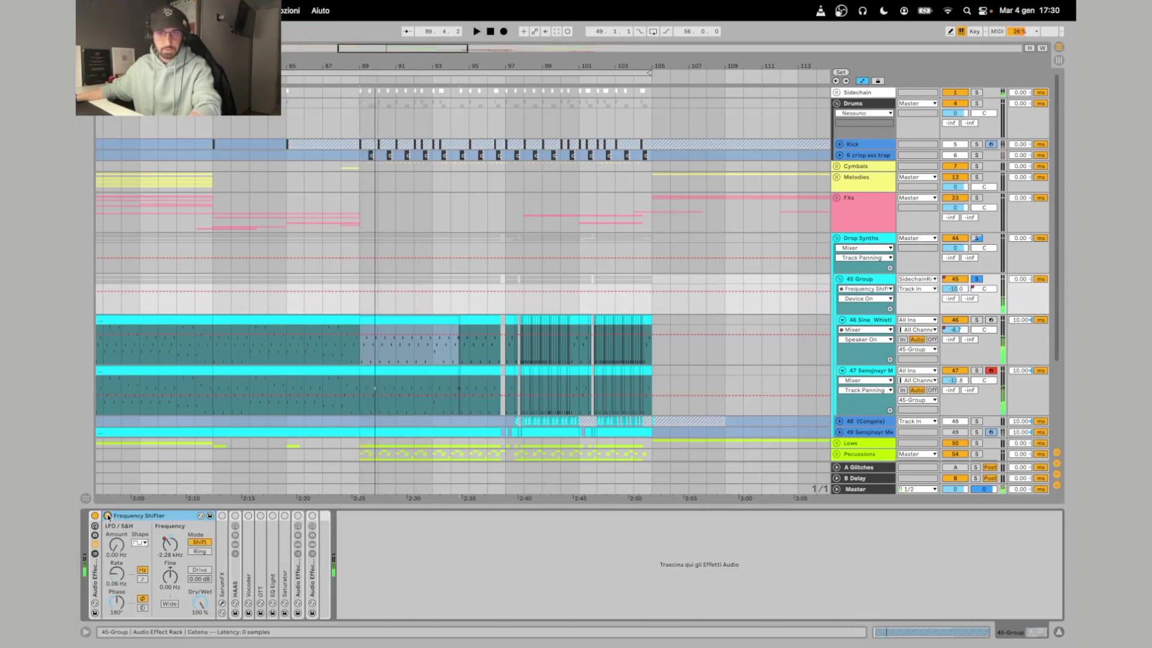
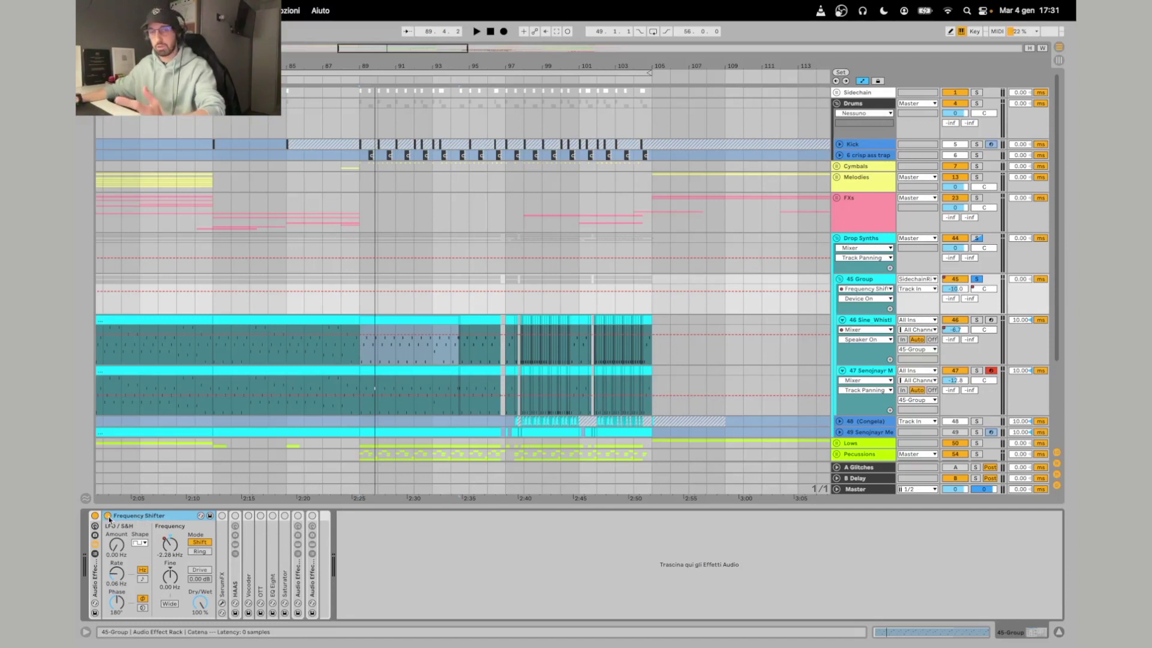
key("space")
left_click(108, 517)
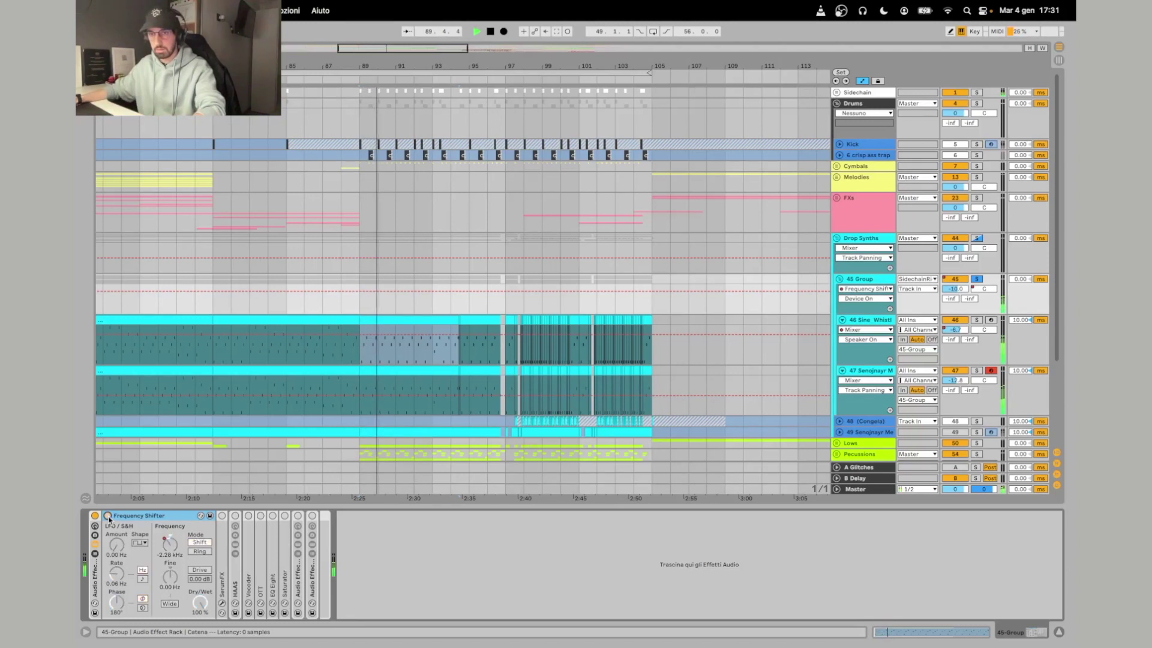
left_click(107, 517)
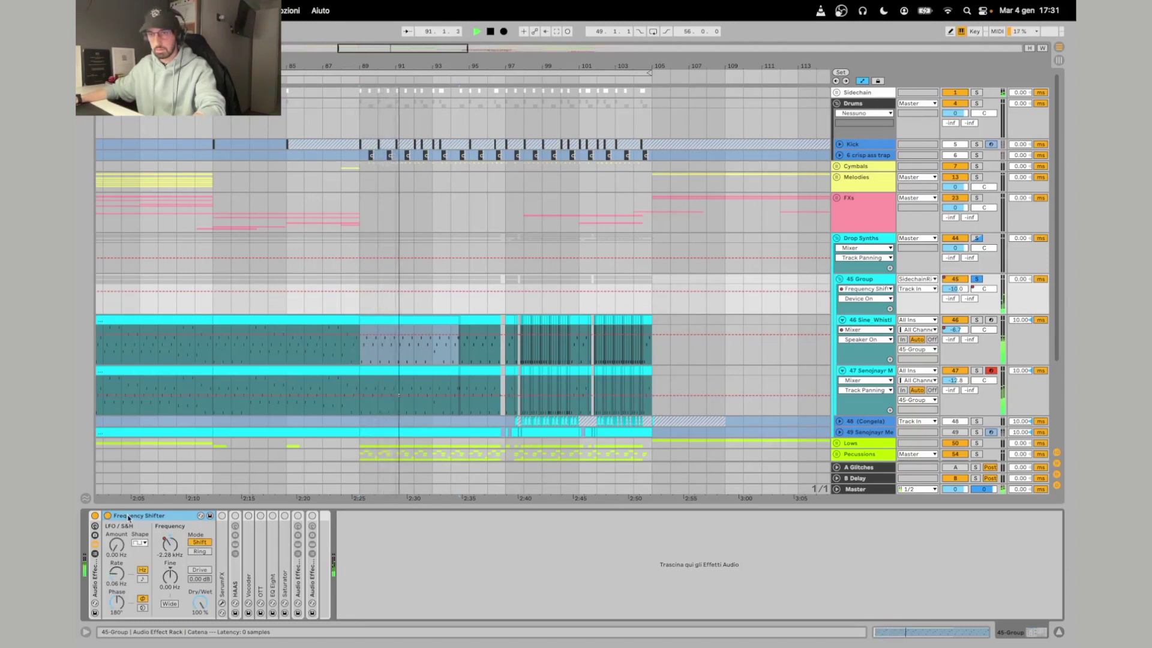
Collapse the Frequency Shifter, activate SerumFX and open its plugin window over the middle of the arrangement.
double_click(128, 517)
double_click(120, 551)
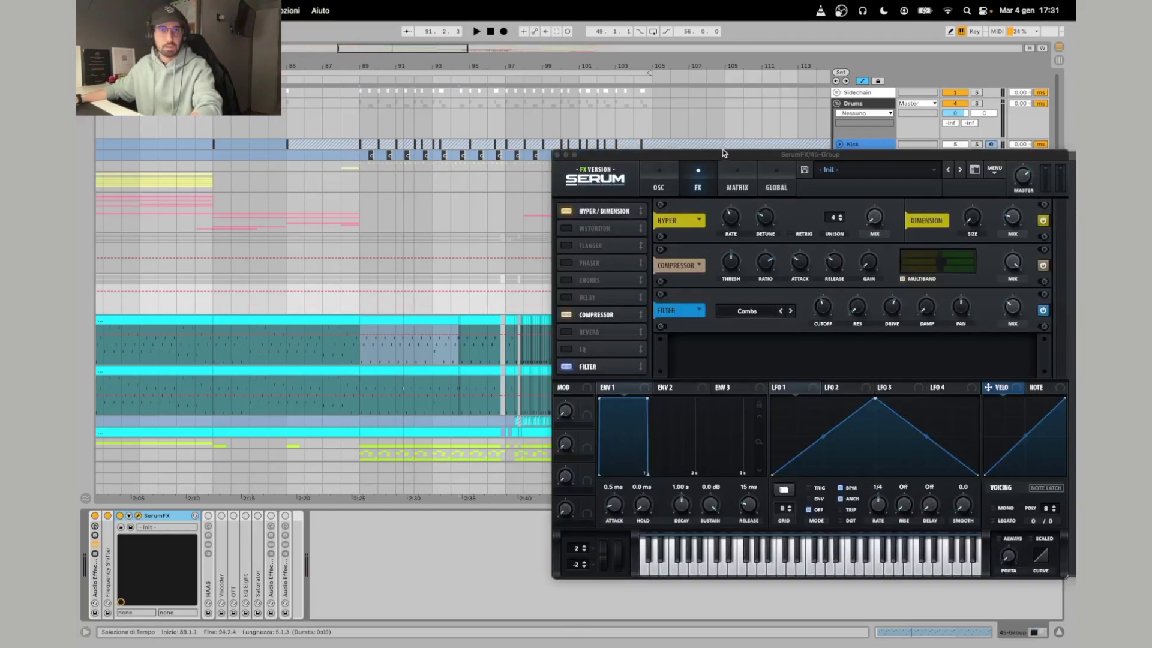
left_click_drag(723, 153, 496, 86)
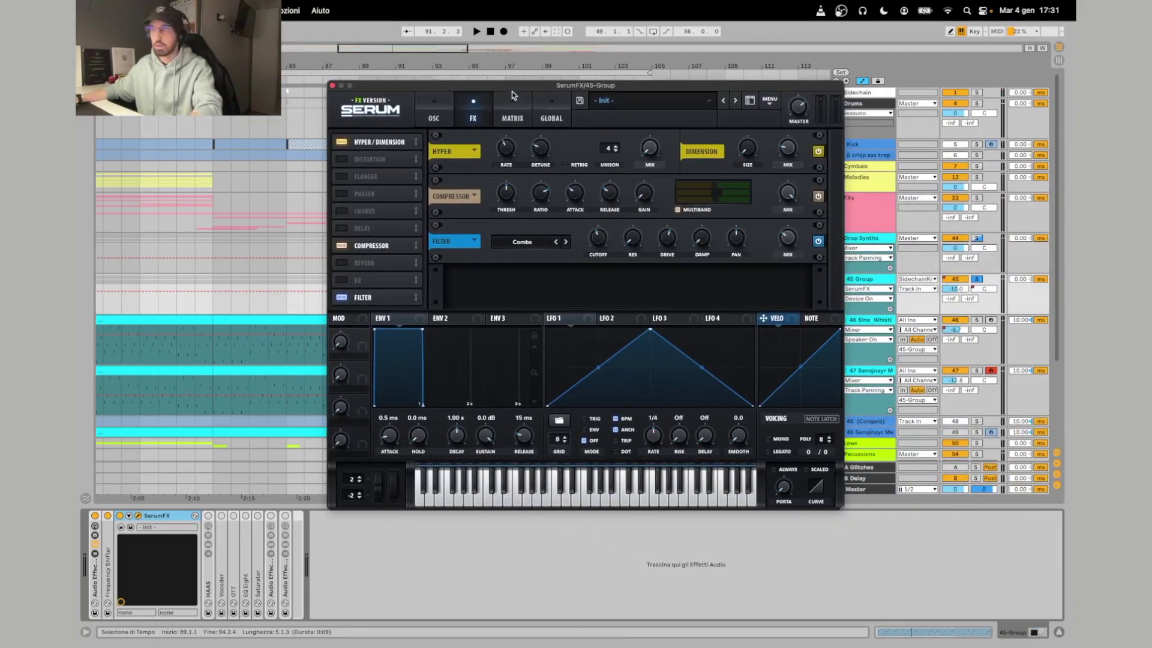
left_click(537, 103)
left_click(507, 103)
left_click(480, 100)
left_click_drag(530, 83, 590, 96)
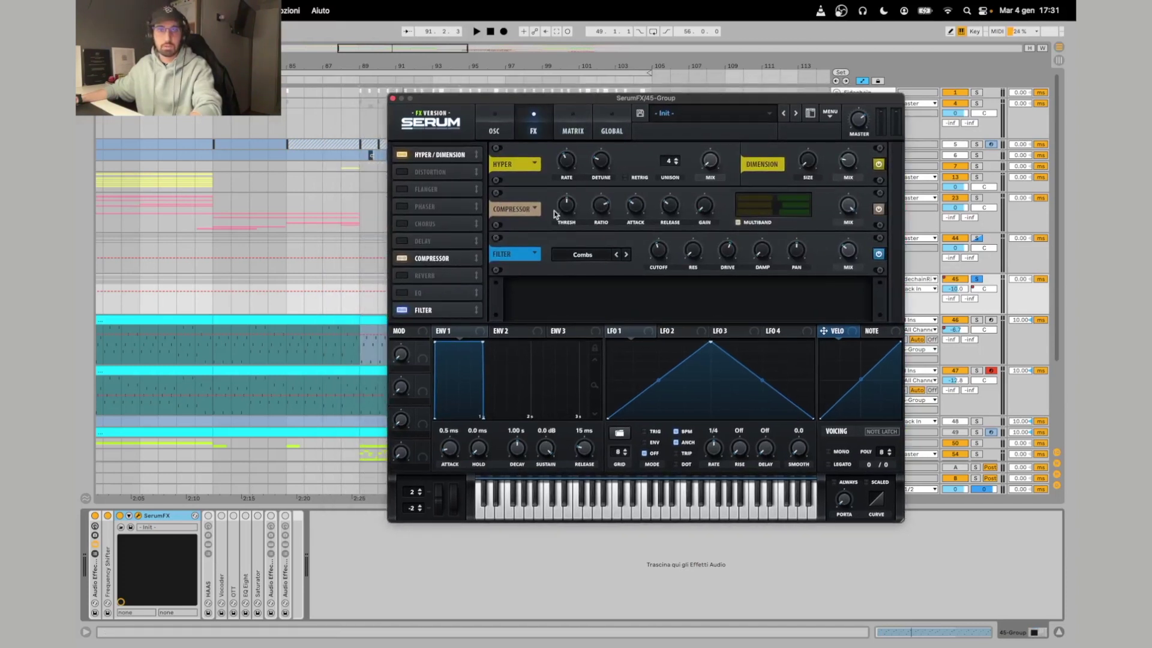
Check the Combs filter's mix in SerumFX, audition the drop and close the plugin window.
left_click(852, 257)
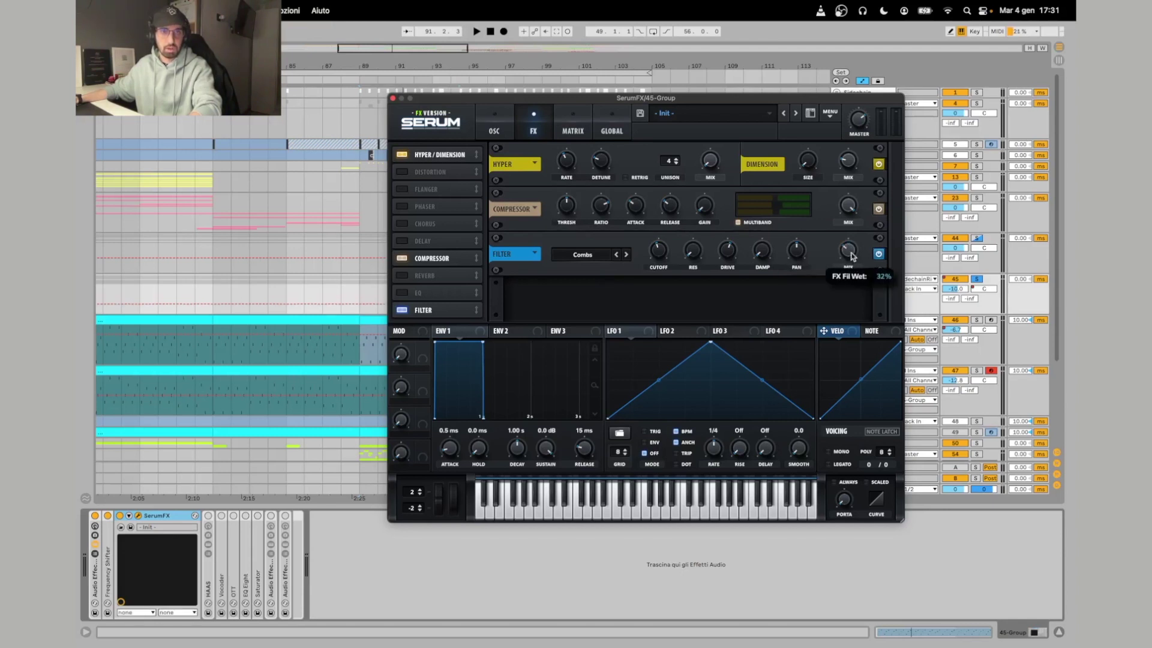
key("space")
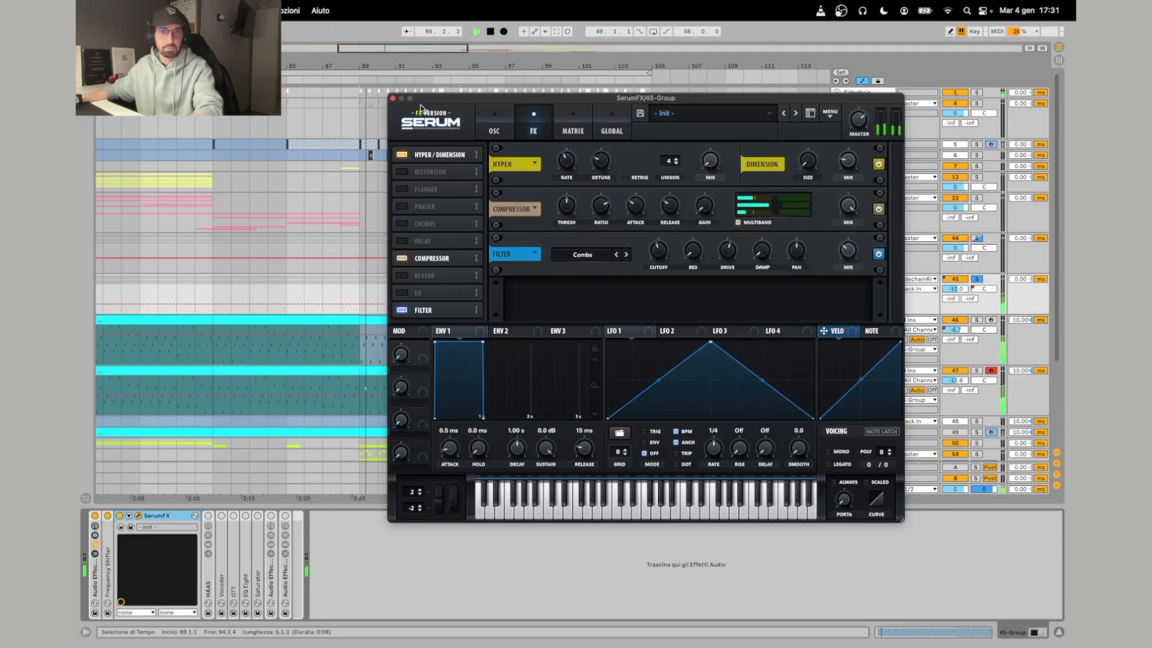
left_click(393, 98)
key("space")
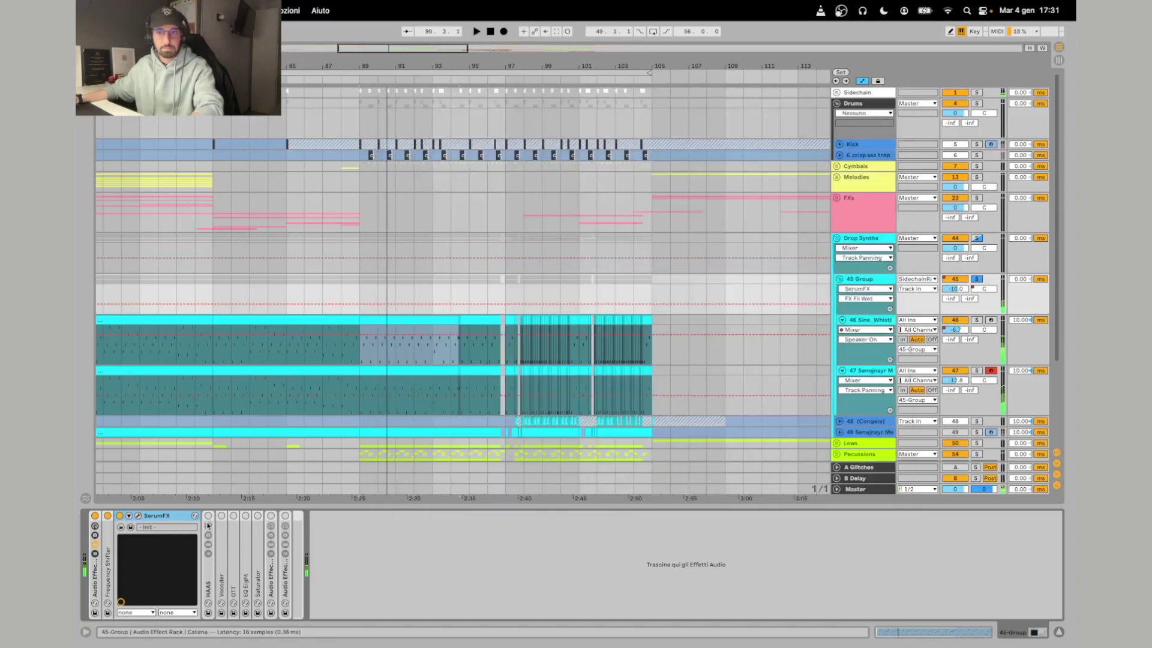
Activate the HAAS rack, expand it and show its chain list.
left_click(208, 516)
double_click(209, 592)
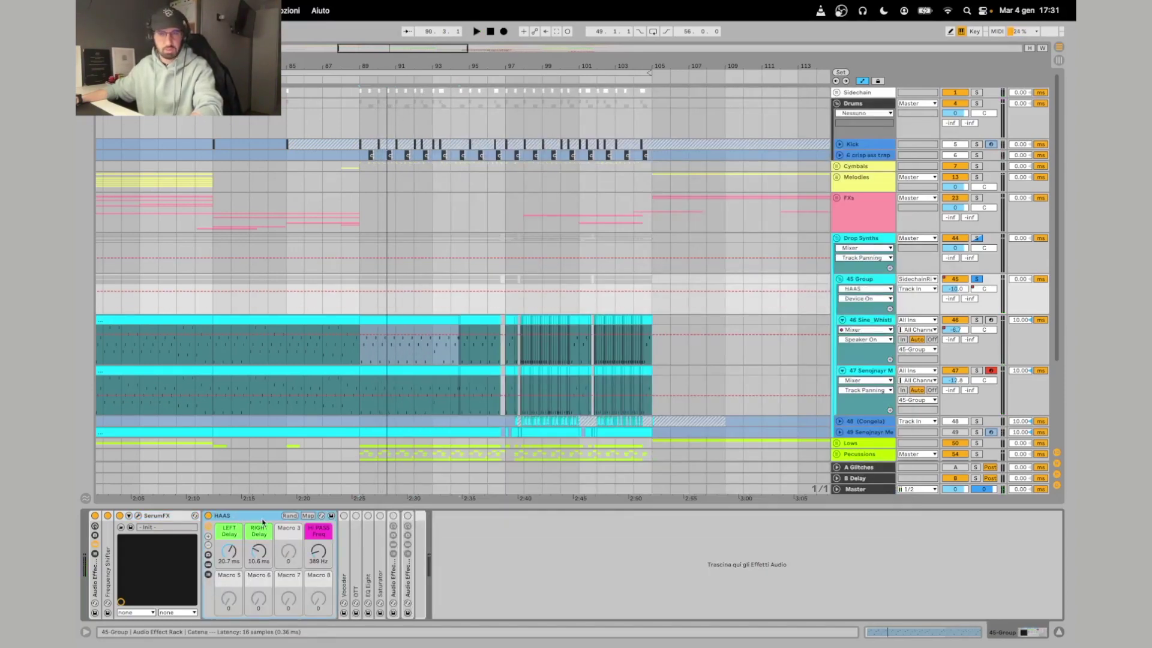
left_click(208, 574)
Examine the devices in the HAAS rack's STEREO and MONO chains, audition the sound and collapse the rack.
left_click(356, 544)
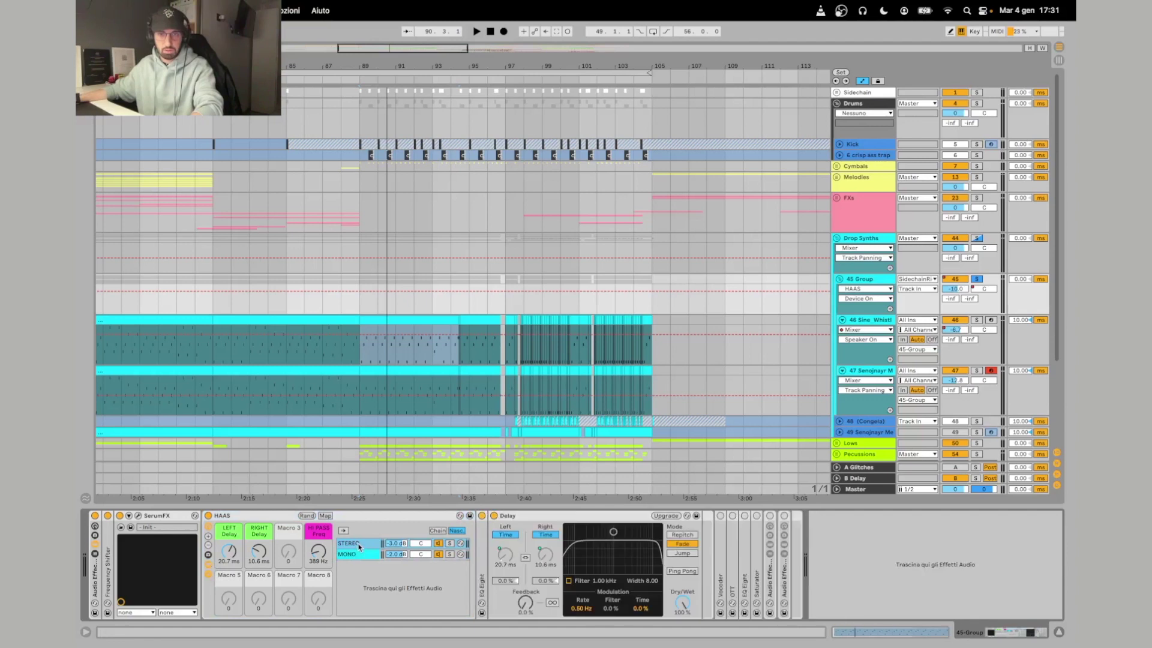
double_click(536, 516)
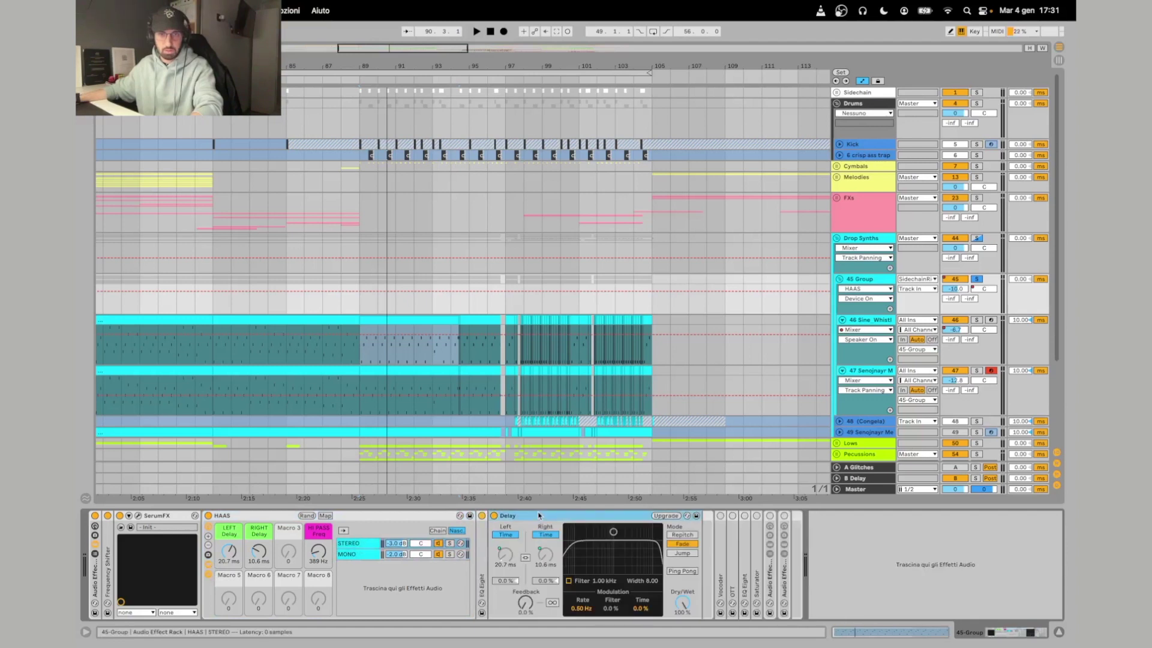
double_click(482, 579)
double_click(552, 519)
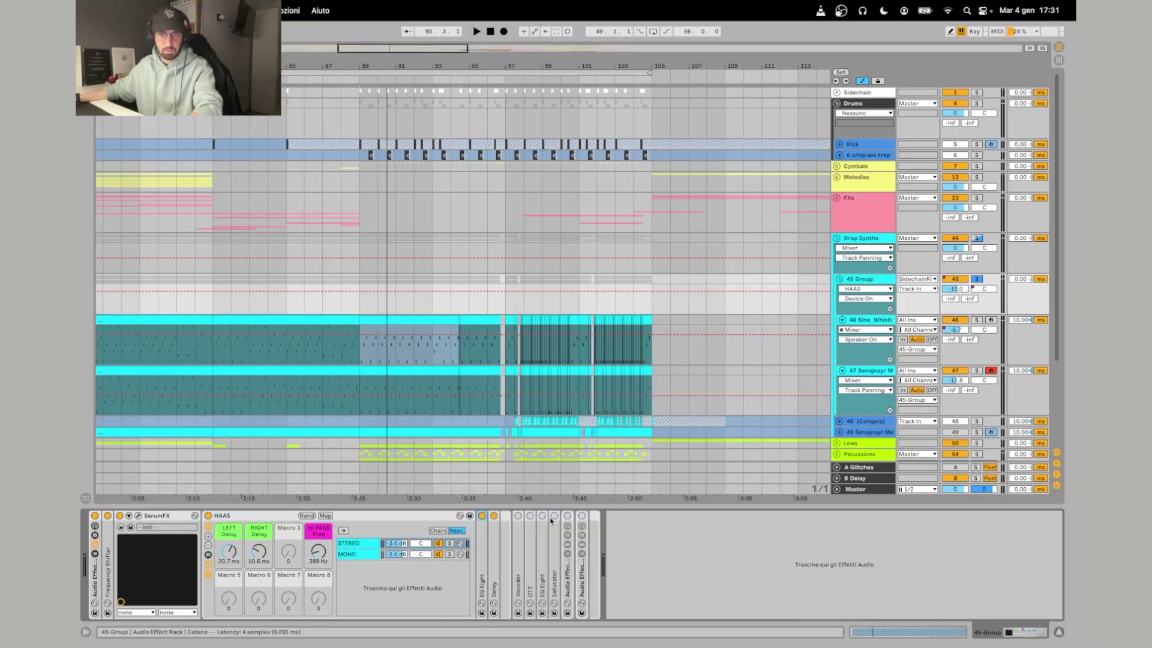
left_click(354, 556)
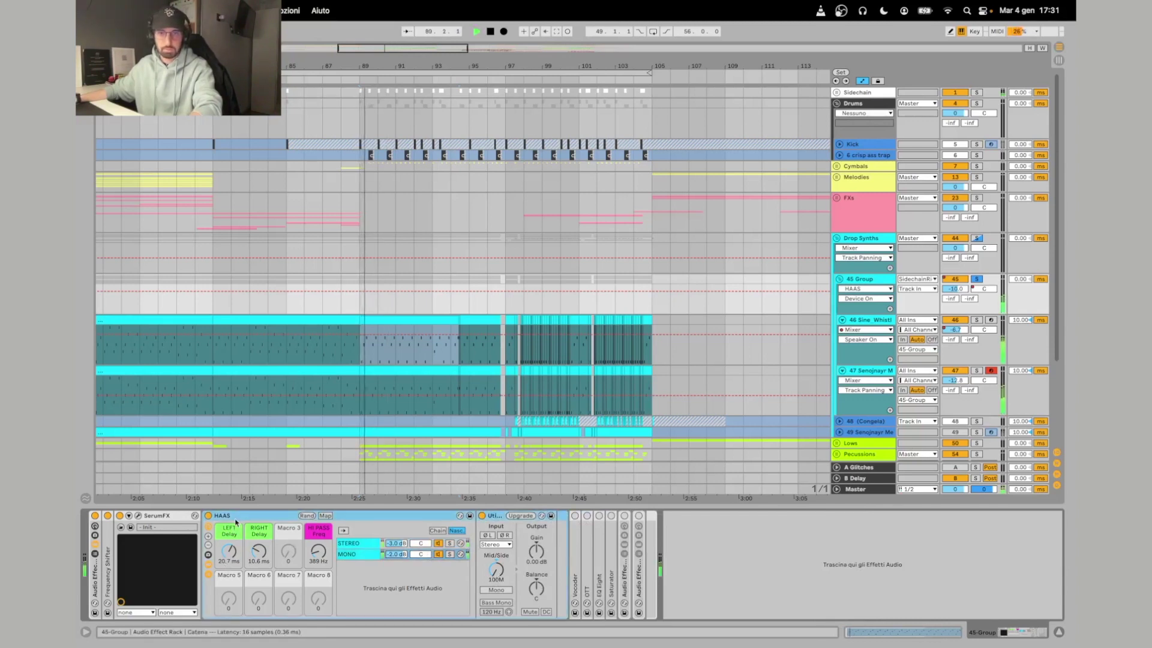
double_click(237, 515)
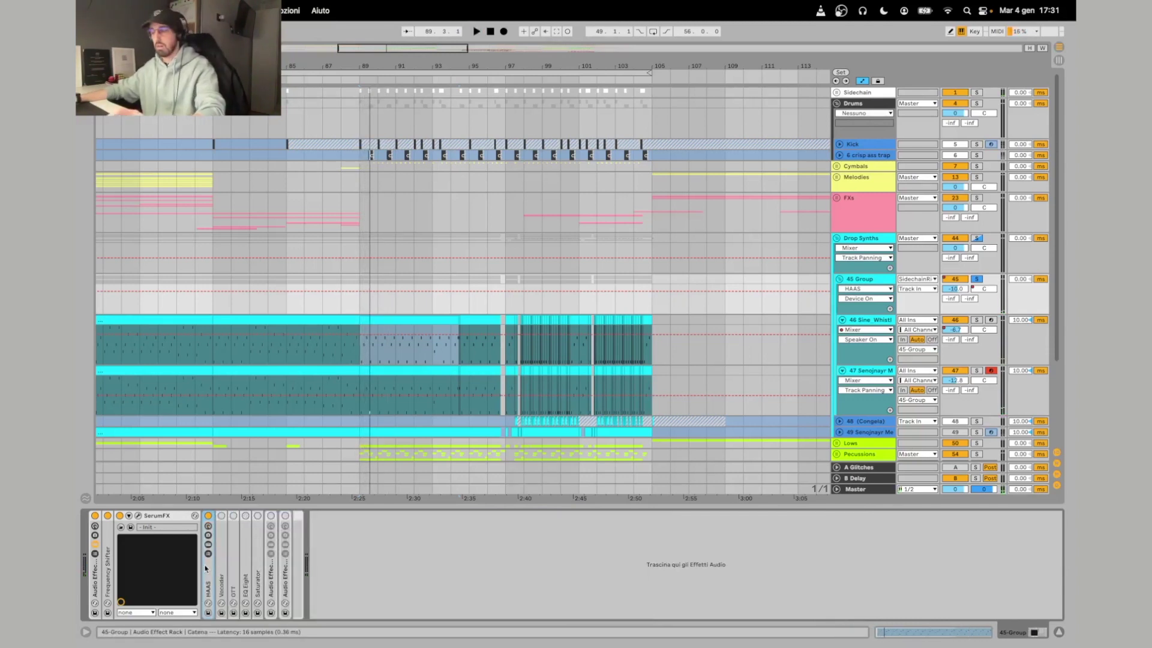
Activate and expand the Vocoder, and unfold tracks 48 and 49 to inspect its external carrier source.
double_click(223, 517)
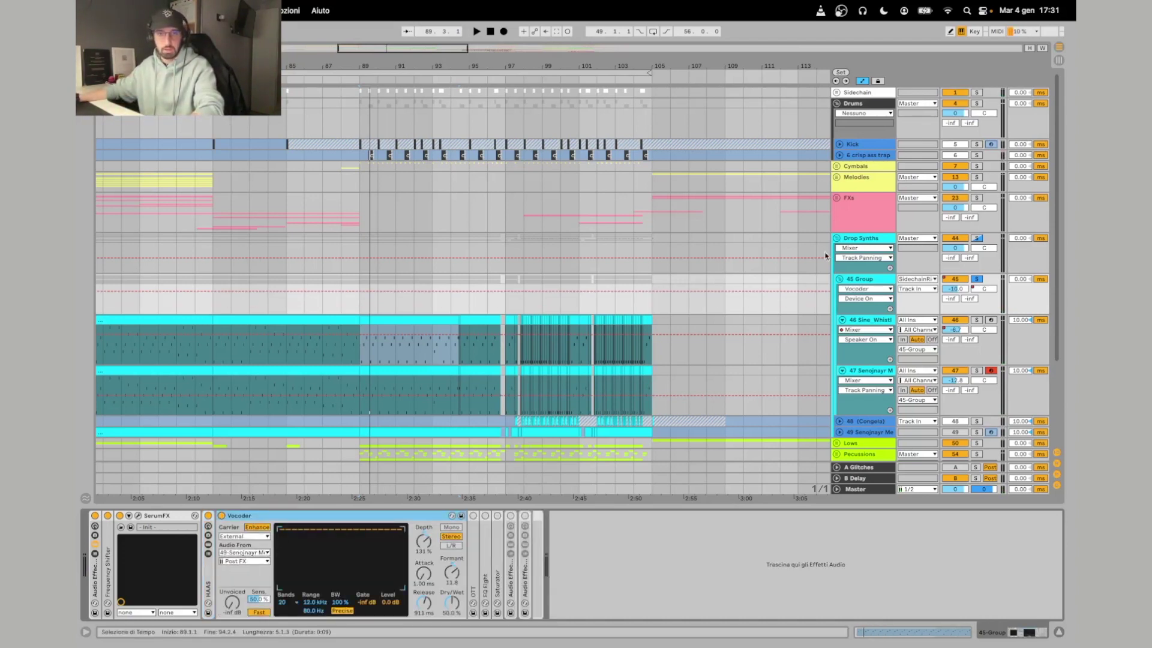
scroll(845, 289, "down", 3)
left_click(839, 363)
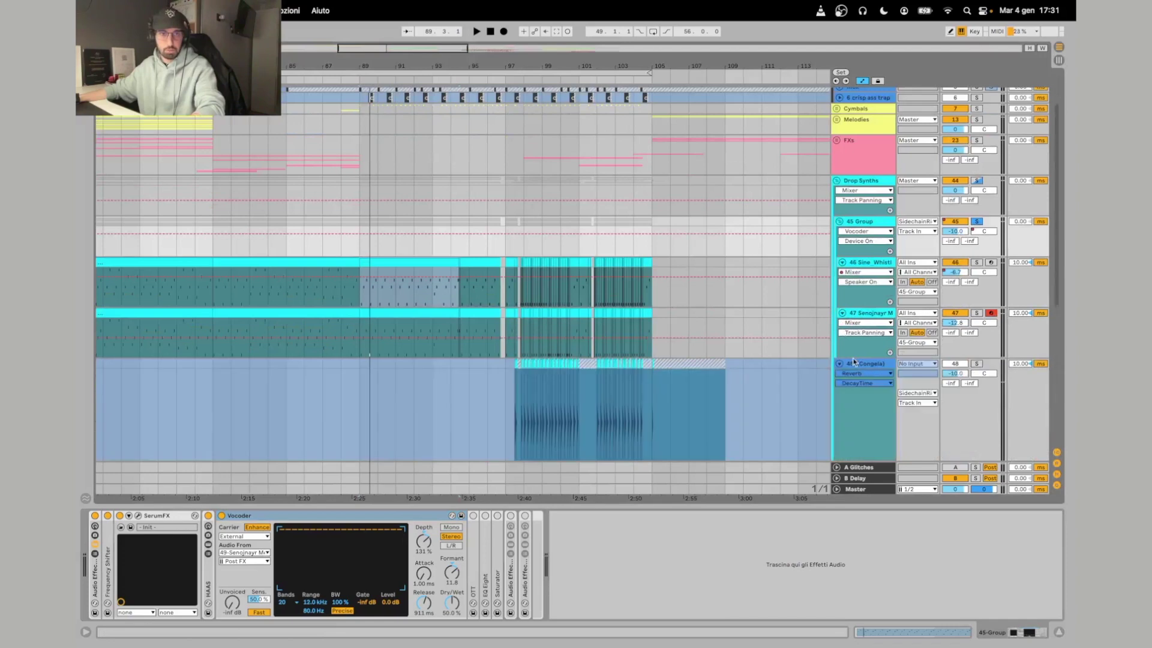
scroll(885, 296, "down", 10)
left_click(839, 351)
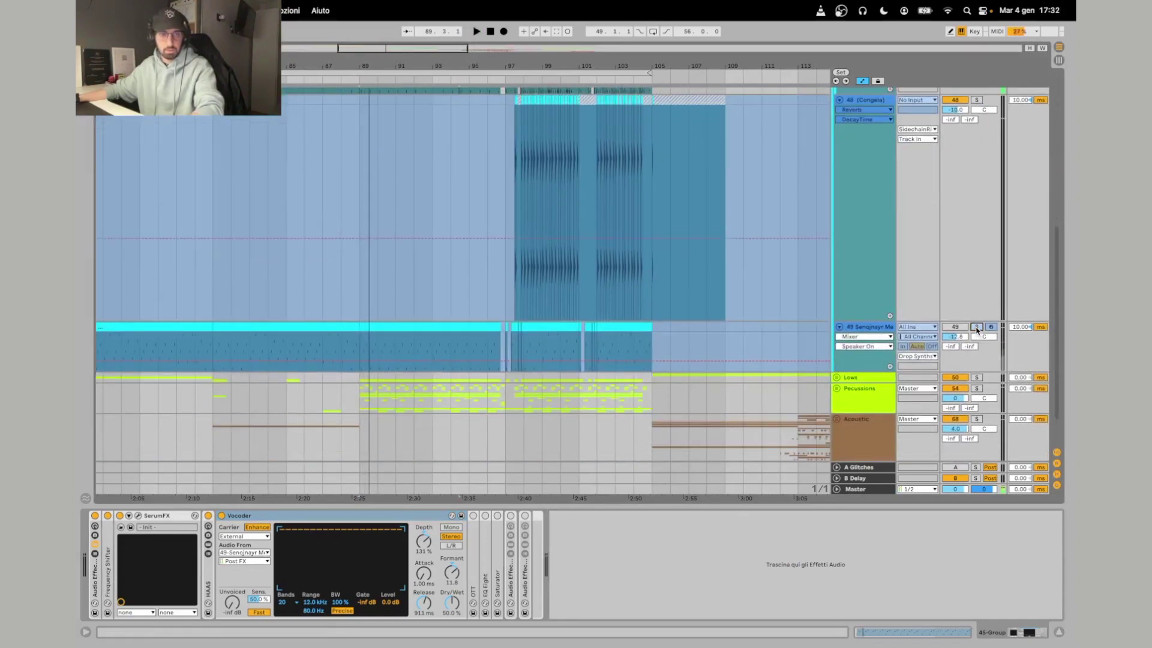
scroll(894, 250, "up", 15)
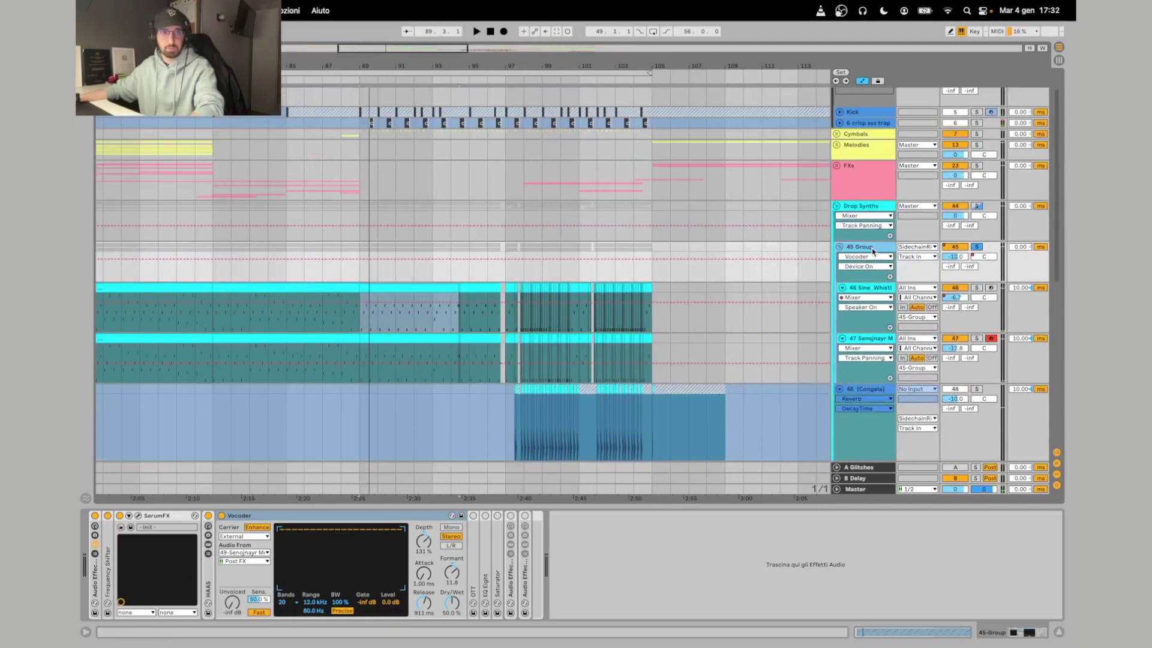
Audition the 45 Group with the Vocoder active and collapse the SerumFX and Vocoder devices.
double_click(167, 517)
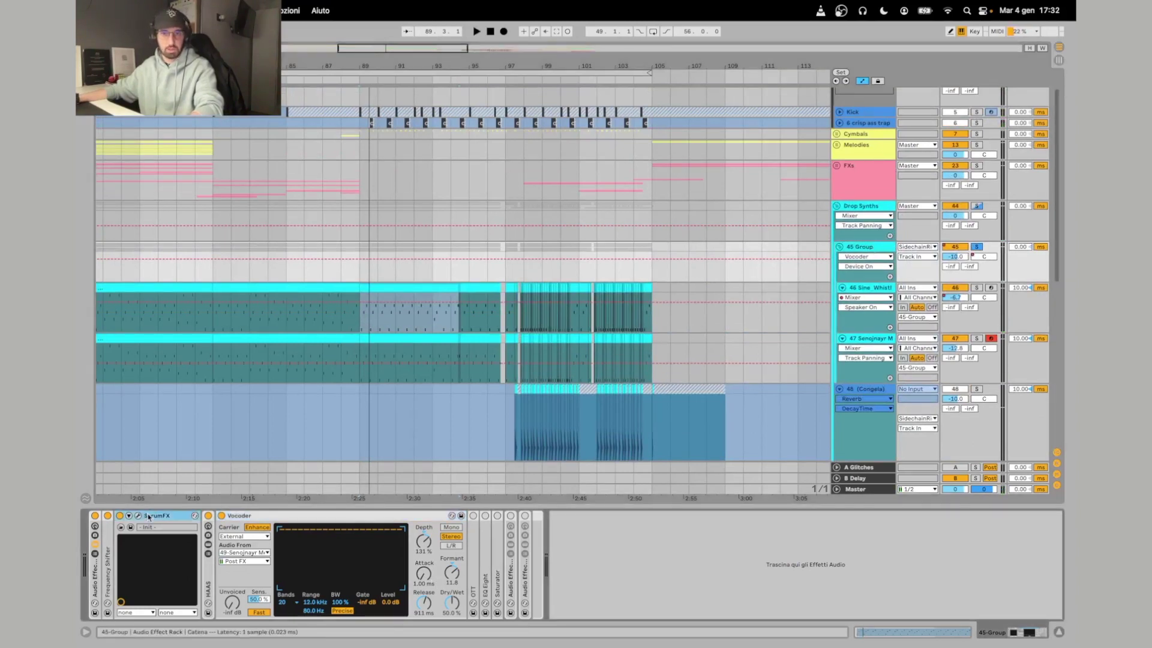
key("space")
left_click(189, 517)
double_click(189, 518)
key("space")
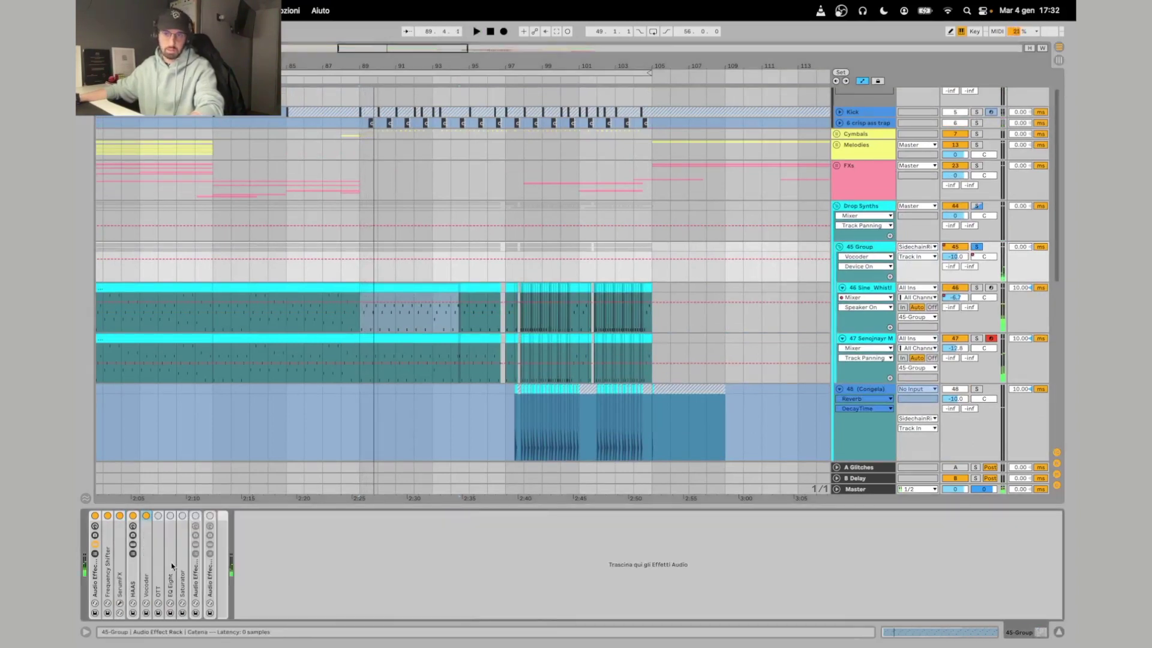
Expand the OTT device, activate it and collapse it again.
double_click(160, 574)
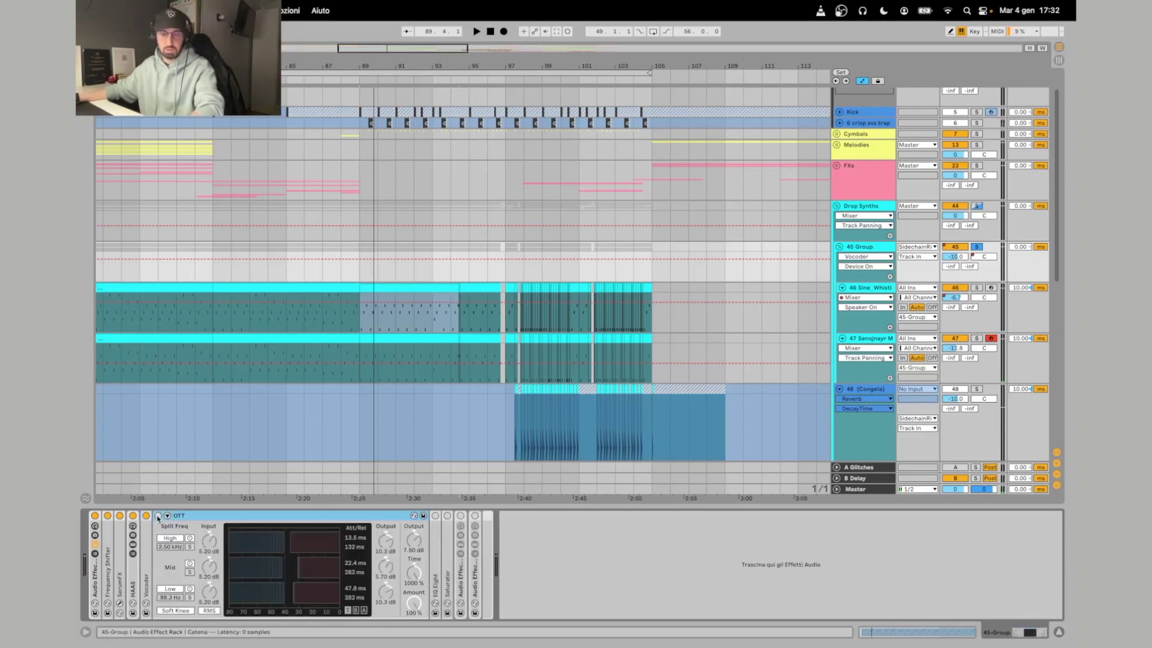
left_click(157, 516)
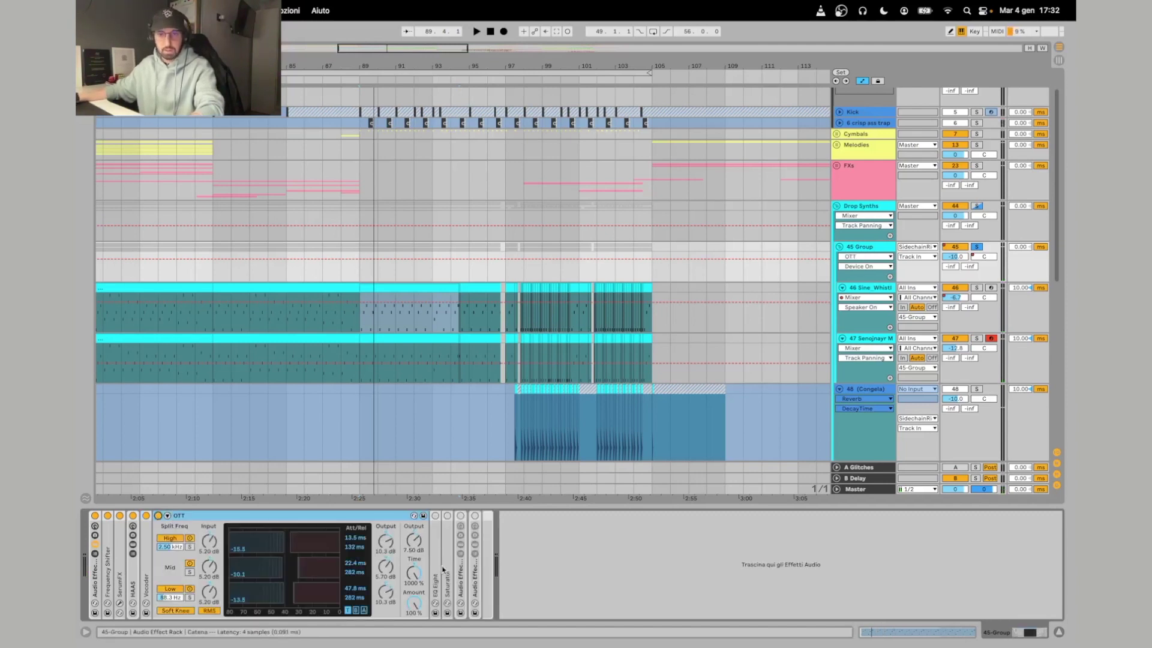
double_click(306, 520)
Inspect the EQ Eight after OTT, switch it on and collapse it again.
double_click(171, 519)
left_click(171, 516)
double_click(262, 516)
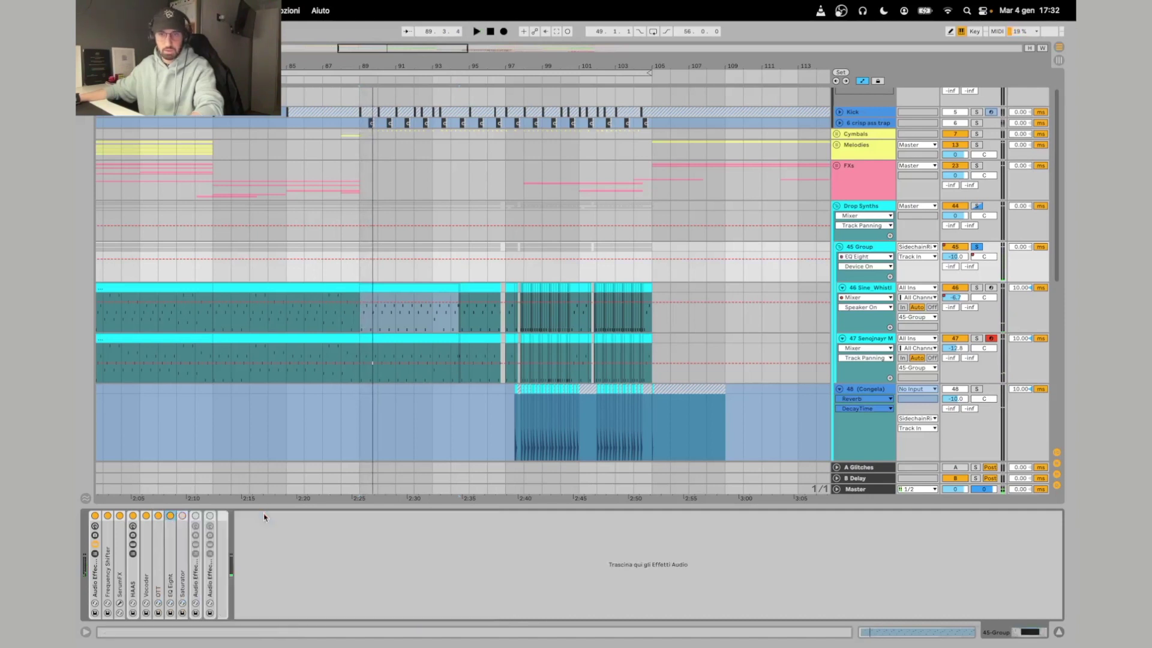
Activate the Saturator during playback after viewing its settings, and collapse it.
key("space")
double_click(184, 563)
left_click(183, 517)
double_click(209, 517)
Unfold and activate the Audio Effect Rack after the Saturator, view its Reverb settings during playback and collapse the Reverb.
double_click(195, 581)
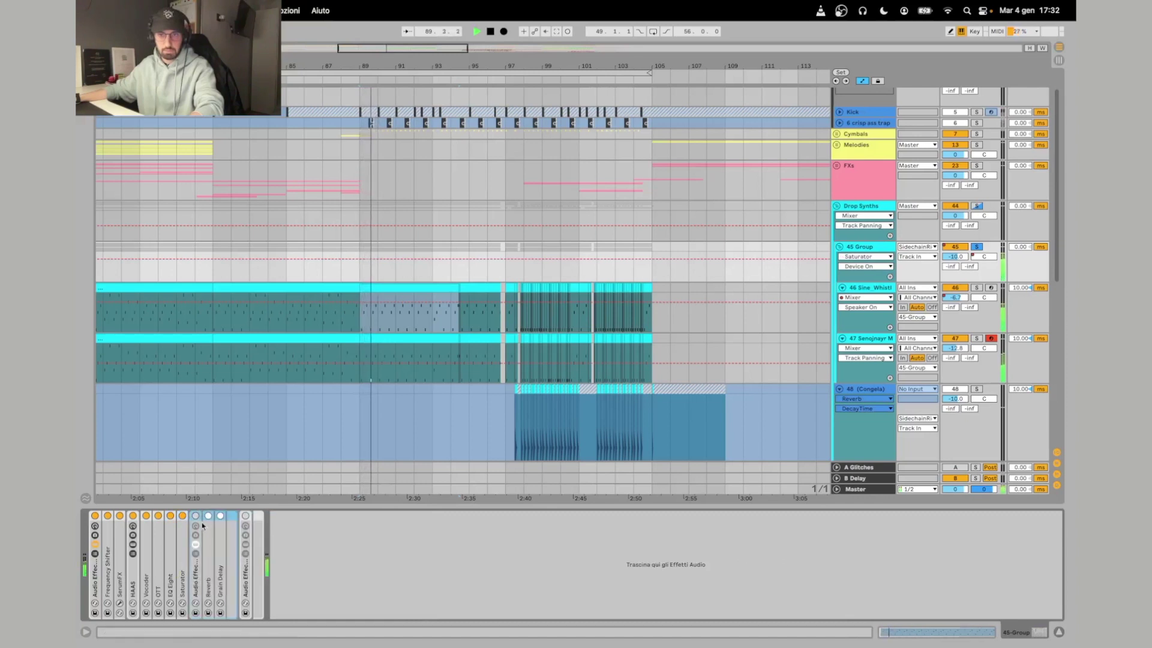
double_click(208, 584)
key("space")
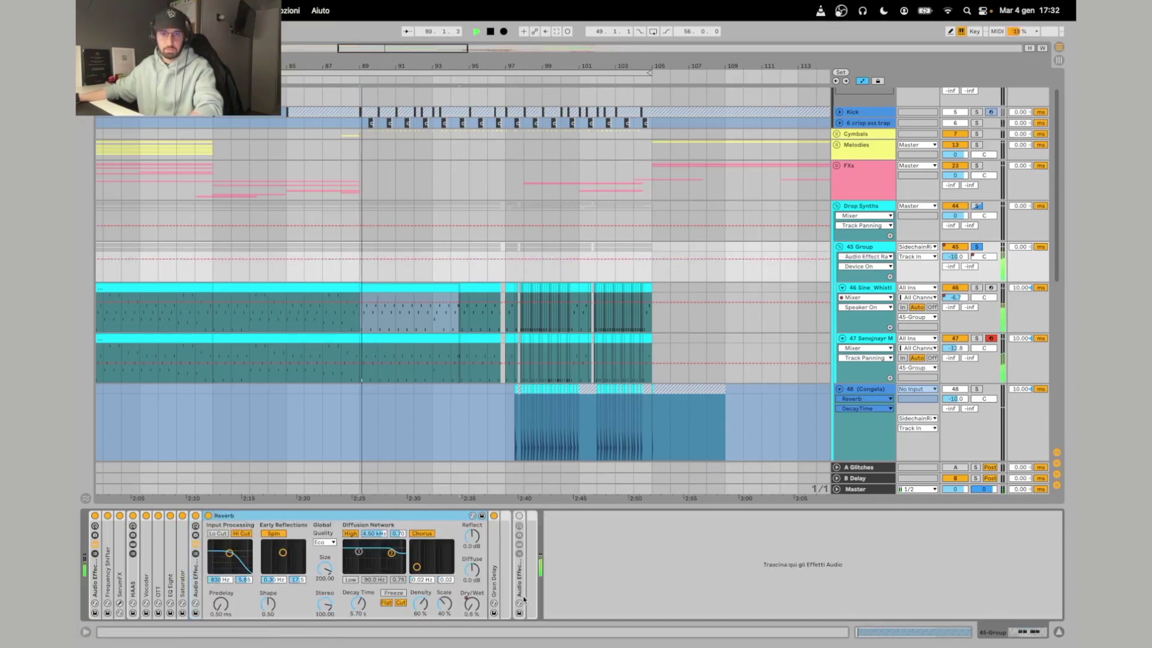
double_click(311, 516)
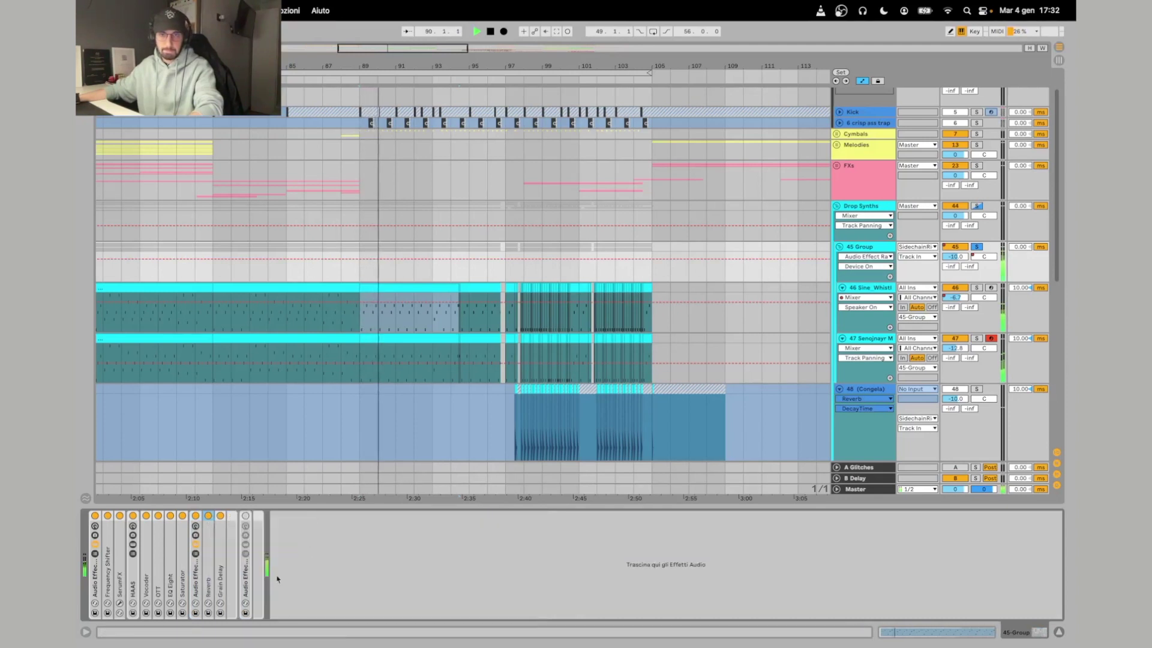
Unfold and activate the last Audio Effect Rack on the 45 Group, and take the group out of solo.
double_click(246, 584)
left_click(245, 516)
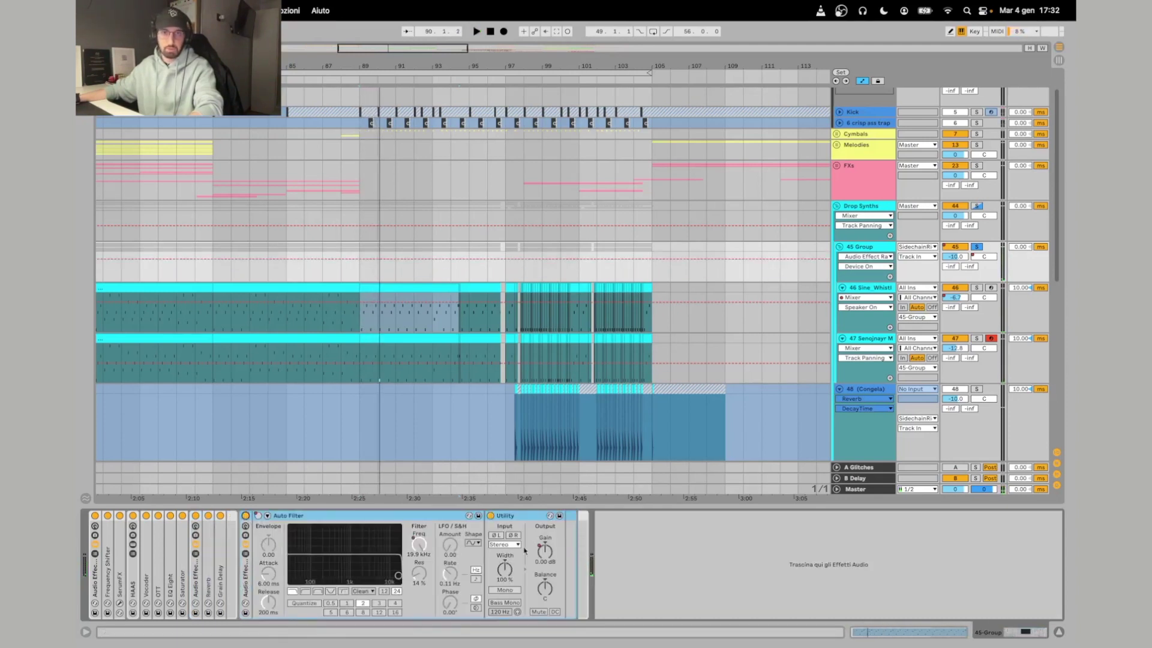
left_click(977, 247)
key("space")
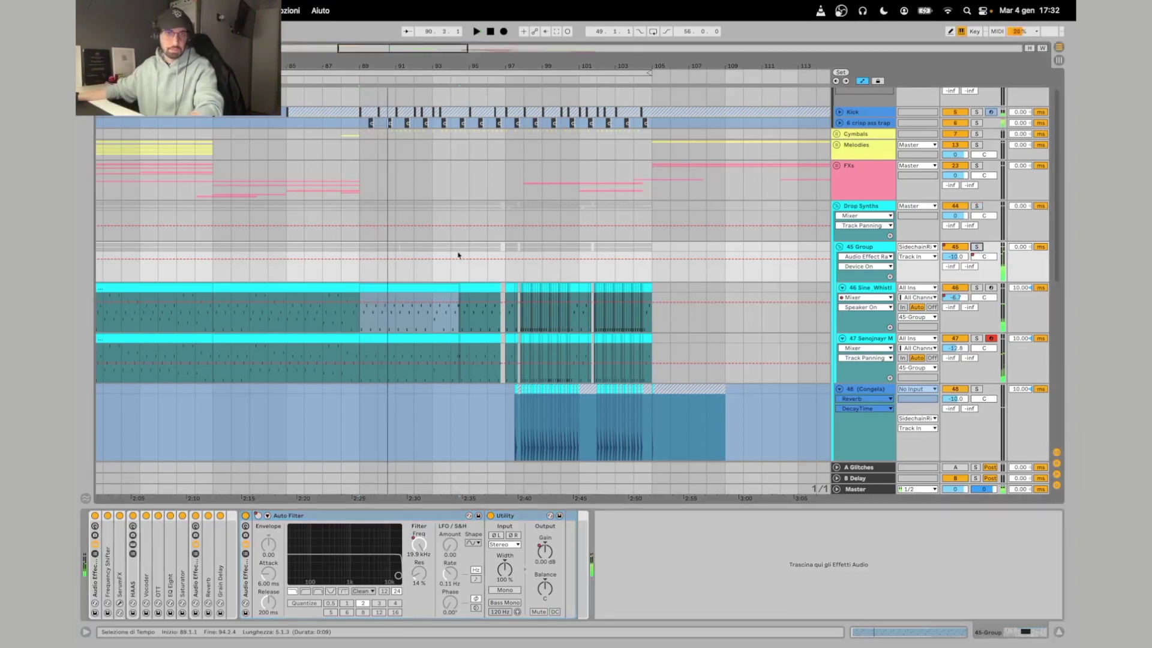
Play the full mix of the drop from bar 89, folding and reopening the Drop Synths group.
left_click(360, 251)
left_click_drag(504, 67, 505, 42)
key("space")
left_click(836, 206)
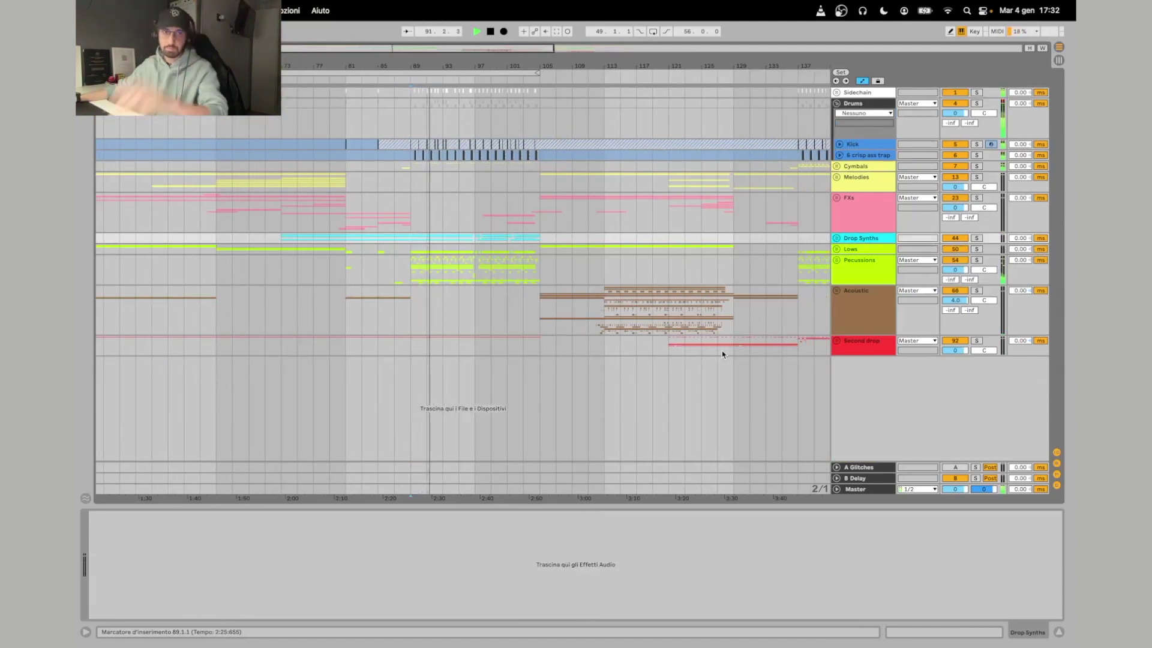
left_click(836, 238)
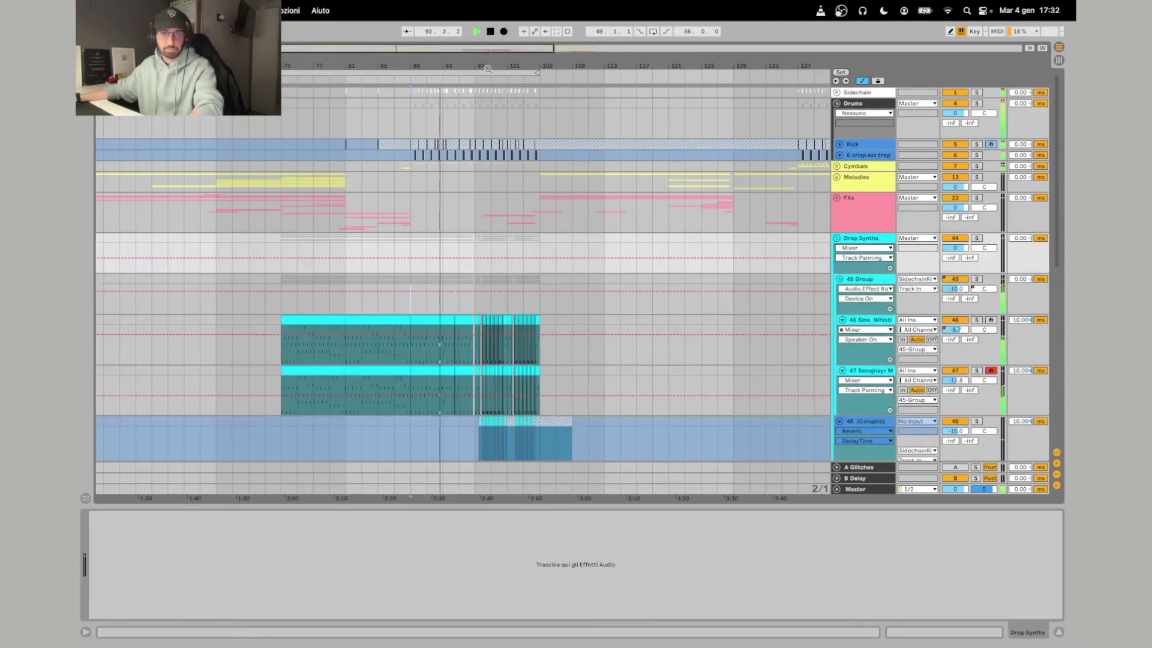
left_click_drag(491, 70, 492, 102)
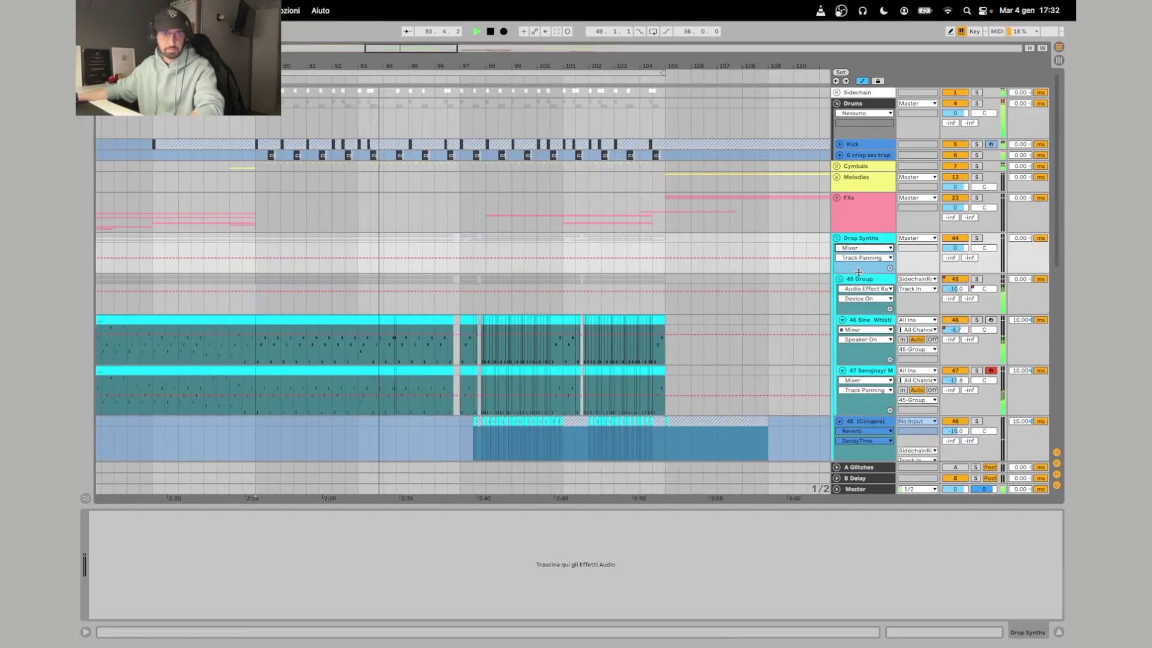
Show the Reverb Dry/Wet automation on the 45 Group and audition the group in solo from bar 92.
left_click(865, 289)
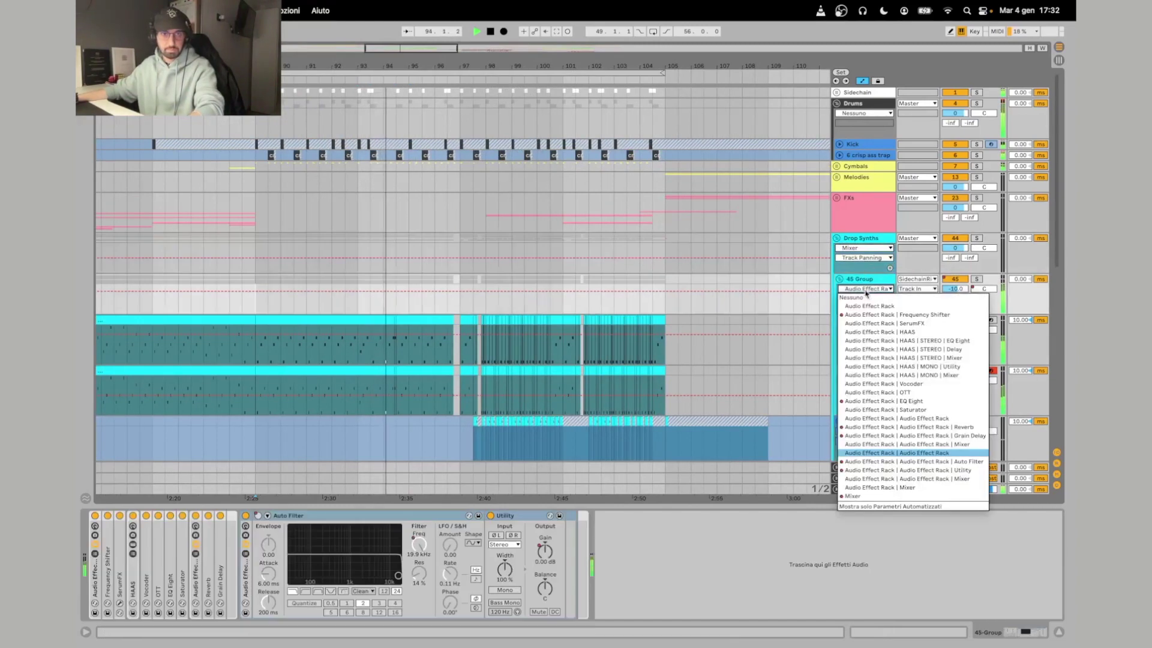
left_click(918, 427)
key("space")
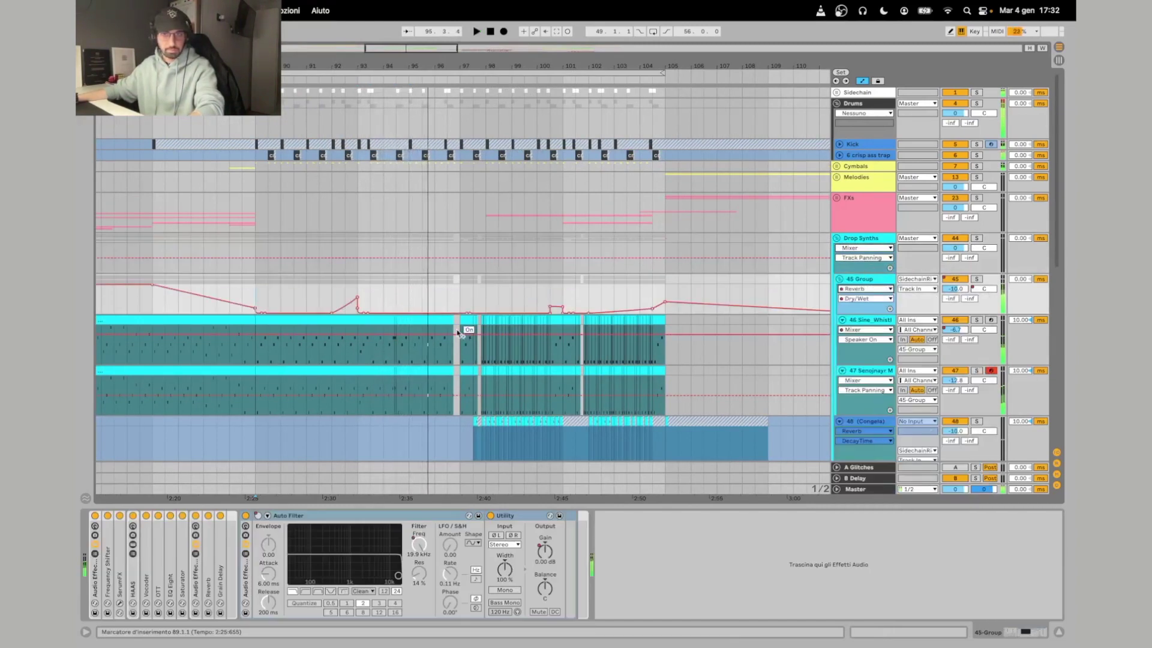
left_click(328, 297)
key("space")
left_click(976, 279)
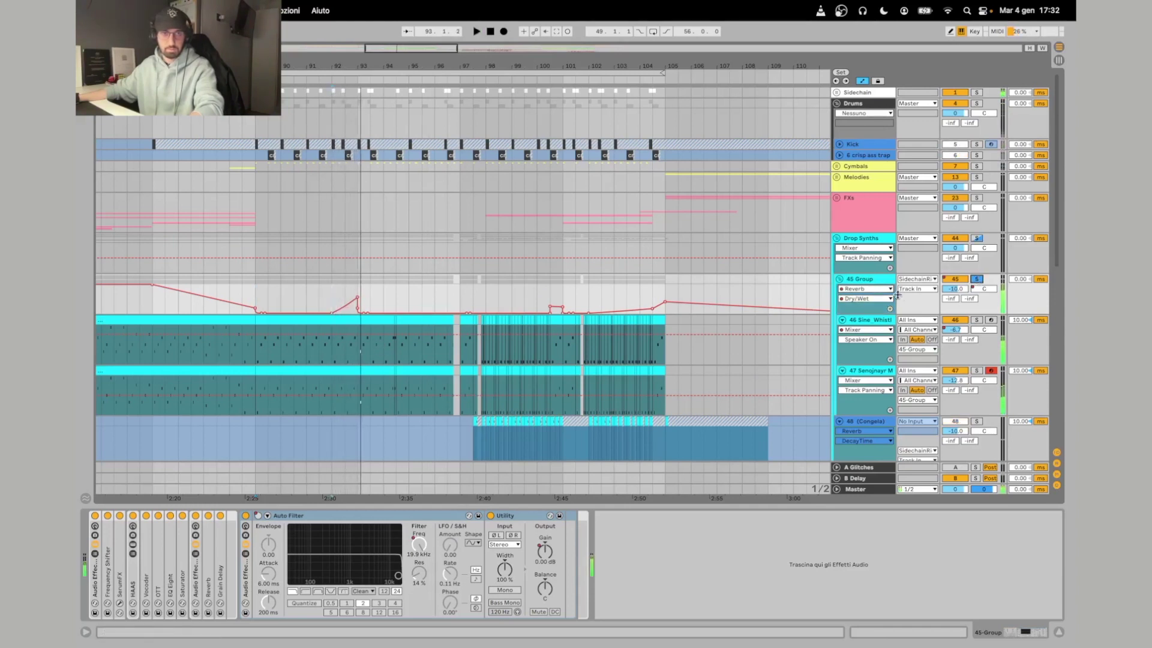
Show the Grain Delay Time Delay automation on the 45 Group, audition it in solo, and unsolo the group.
left_click(890, 289)
left_click(900, 445)
key("space")
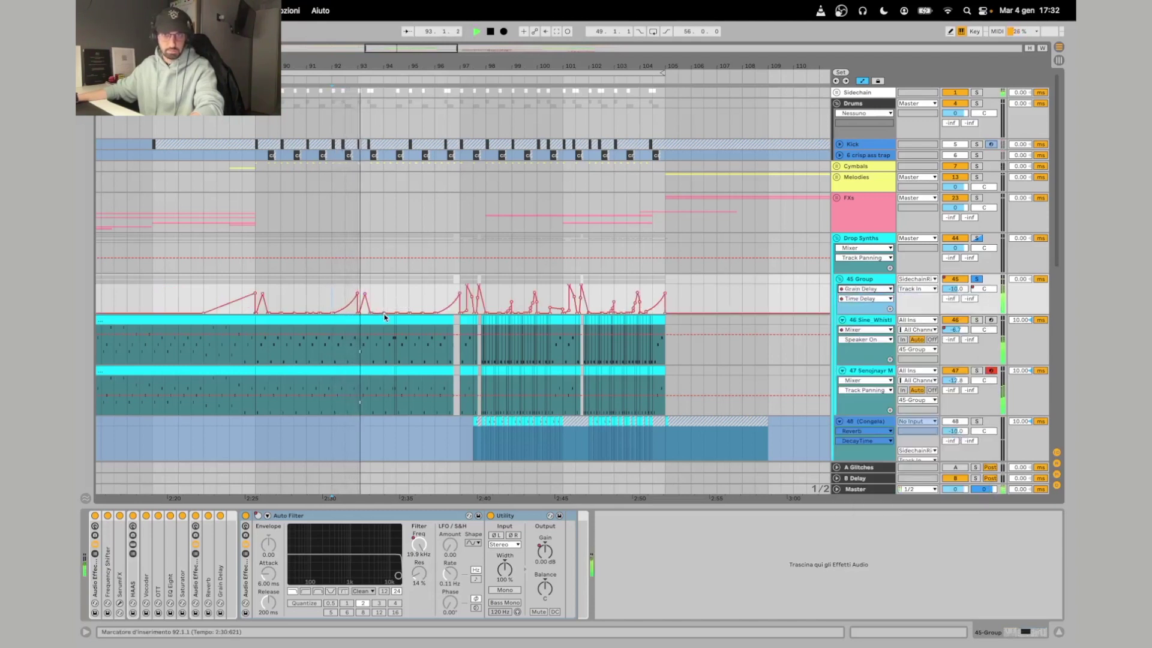
left_click(976, 278)
key("space")
scroll(515, 290, "right", 5)
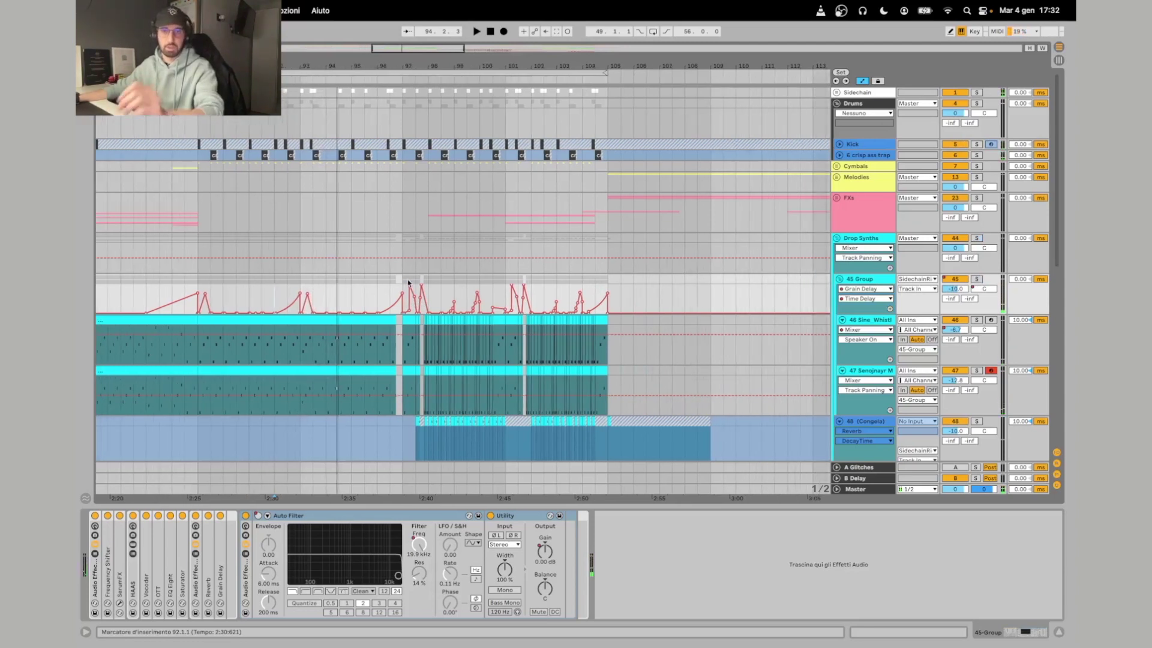
Play the full mix around the Grain Delay automation peaks shortly before bar 97.
left_click(381, 282)
key("space")
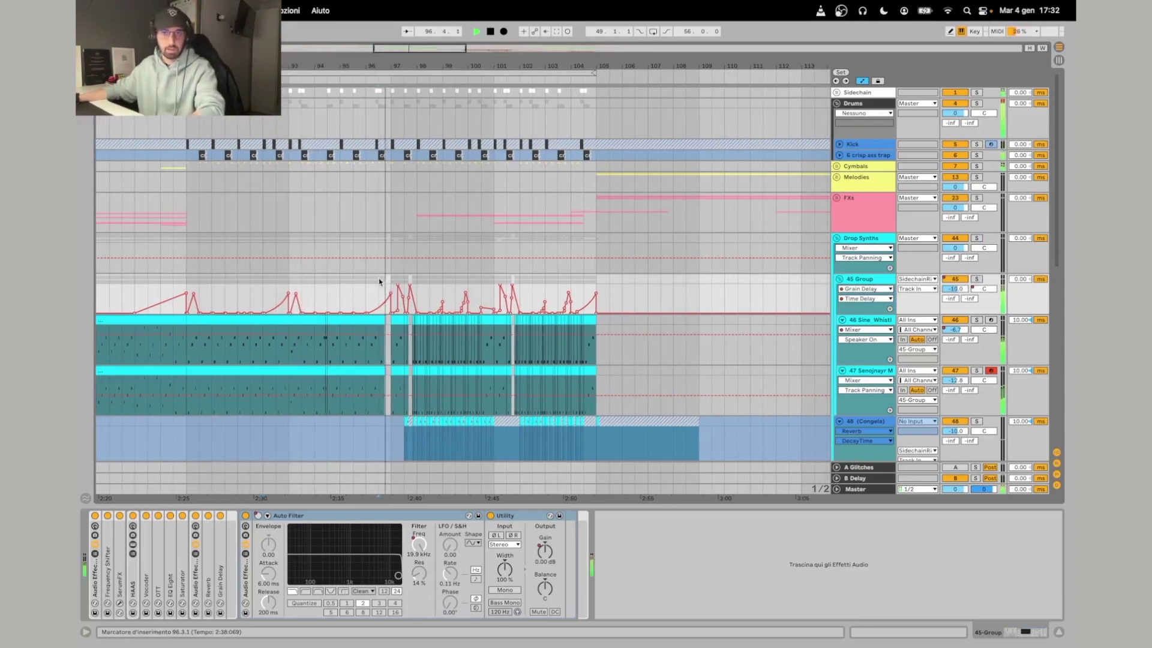
key("space")
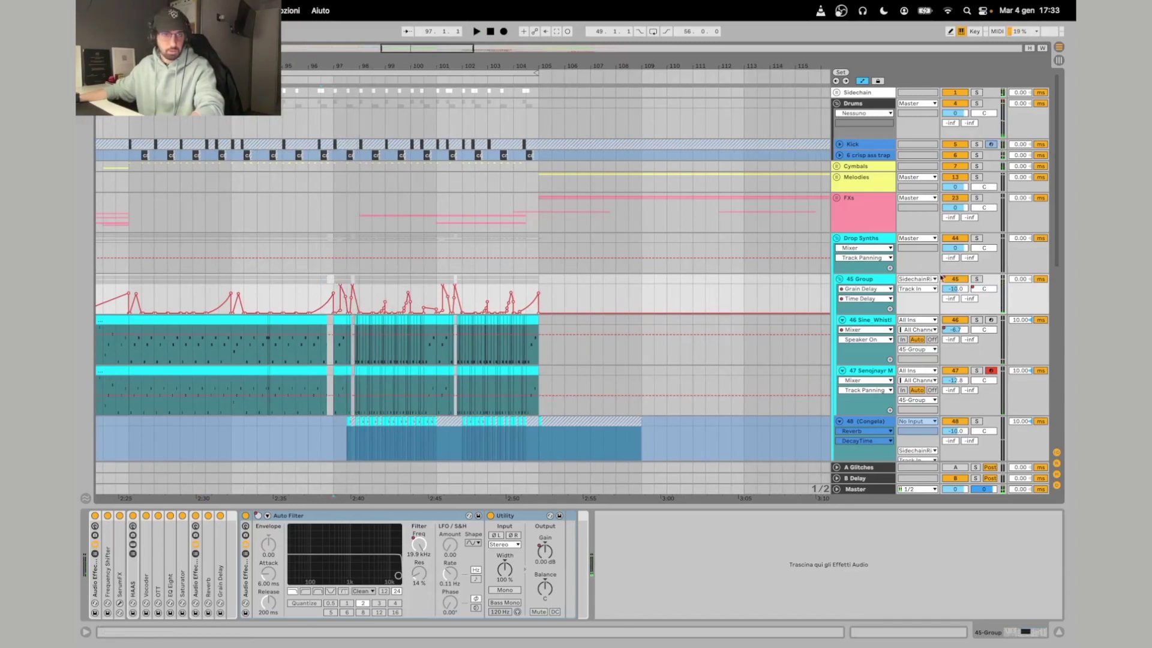
key("space")
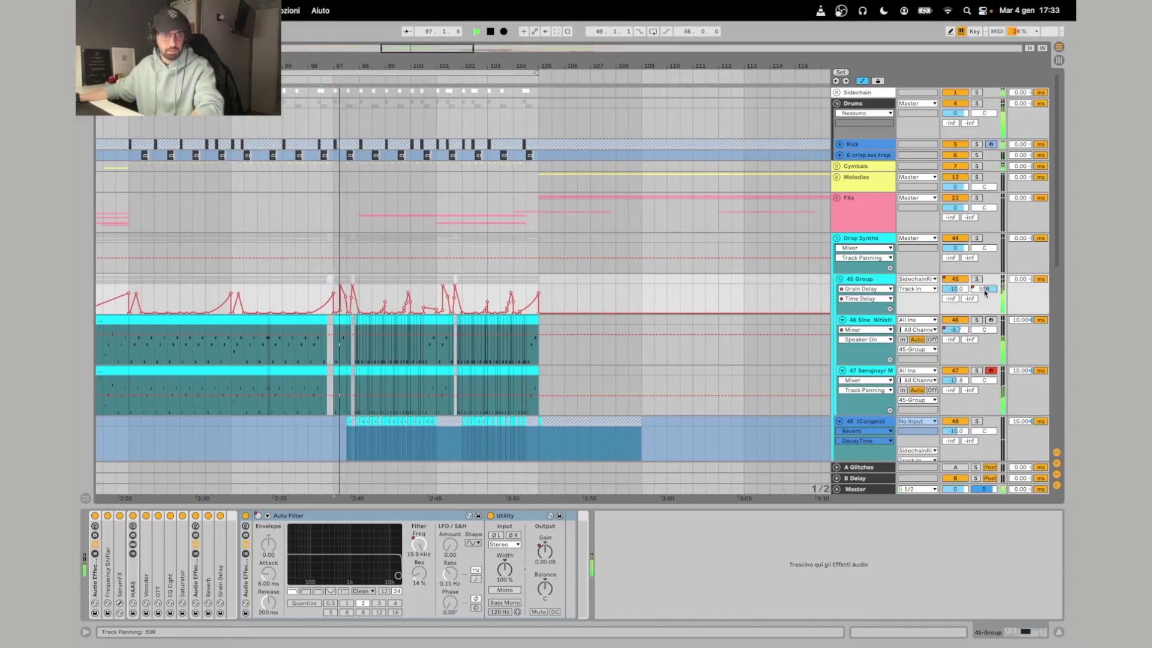
Show the 45 Group's Track Panning automation and play the mix from bar 97.
right_click(990, 291)
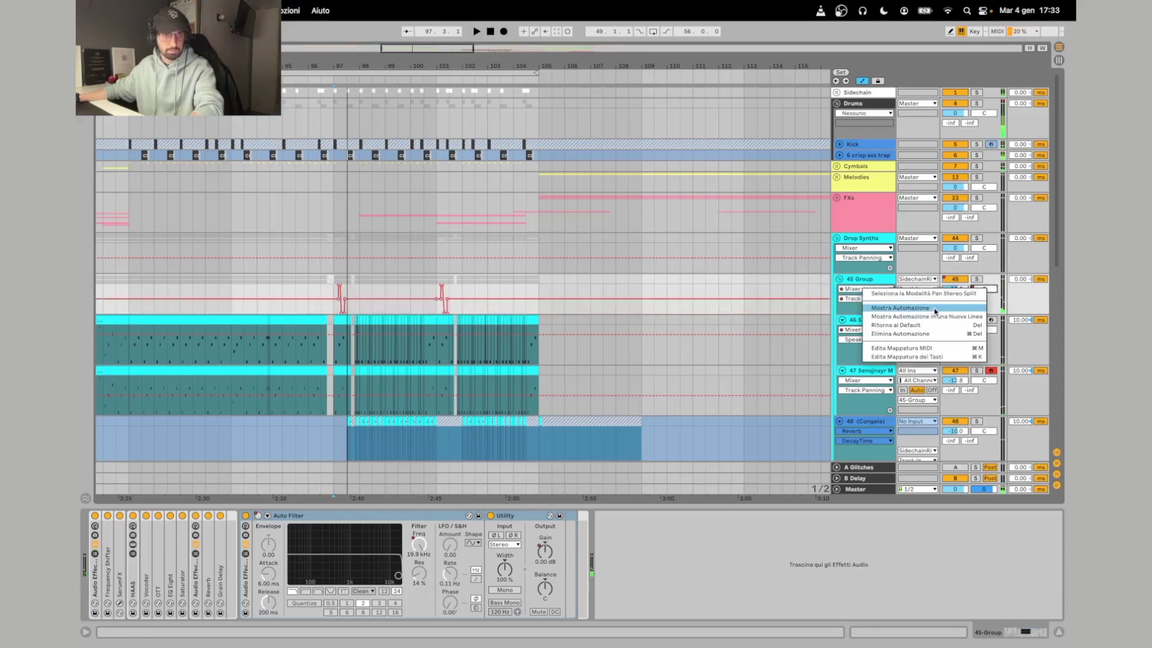
left_click(900, 320)
key("space")
scroll(435, 316, "right", 1)
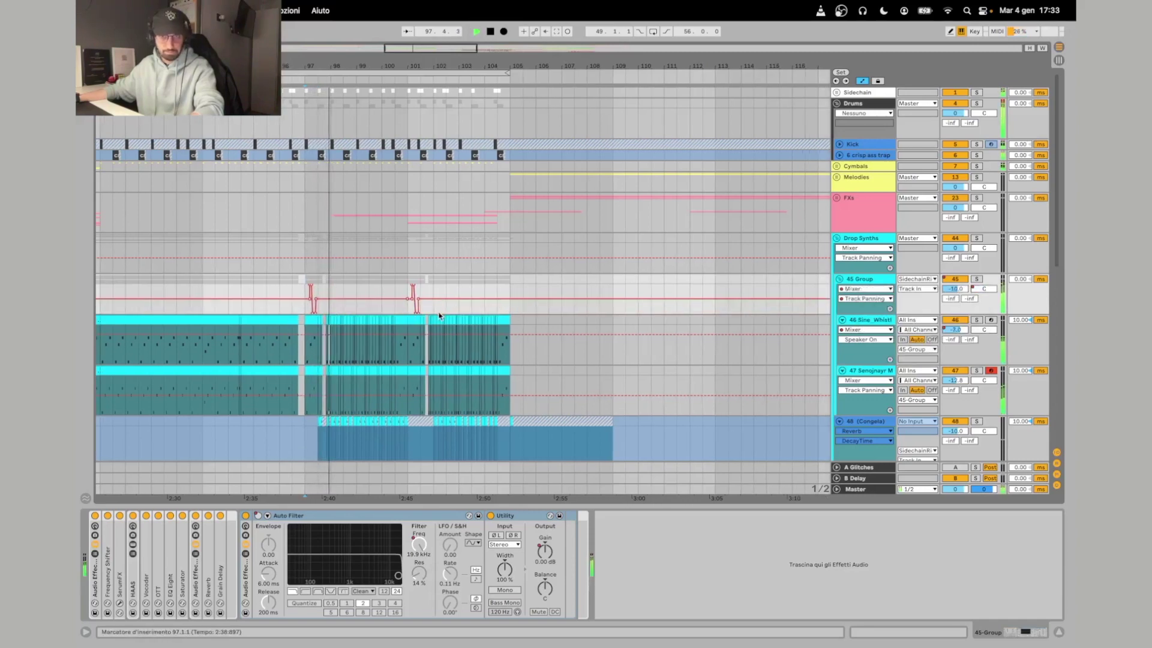
Solo the frozen track 48 and play its audio from bar 97.
scroll(427, 322, "down", 3)
scroll(426, 322, "down", 3)
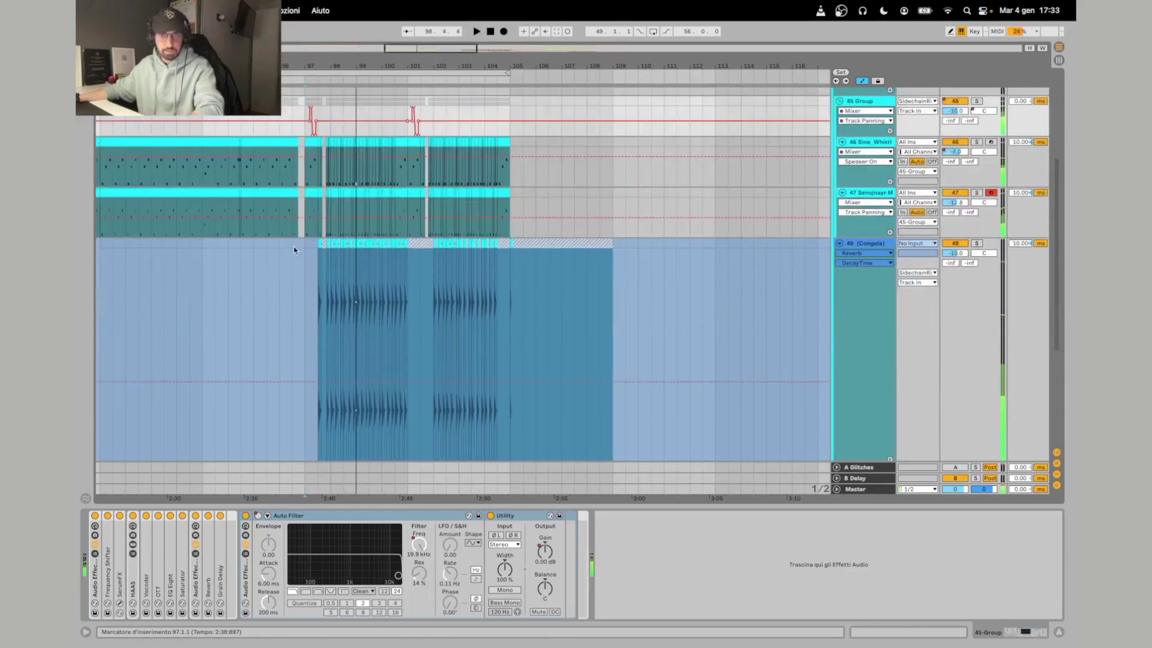
left_click_drag(303, 260, 471, 260)
left_click(978, 244)
key("space")
scroll(347, 100, "up", 5)
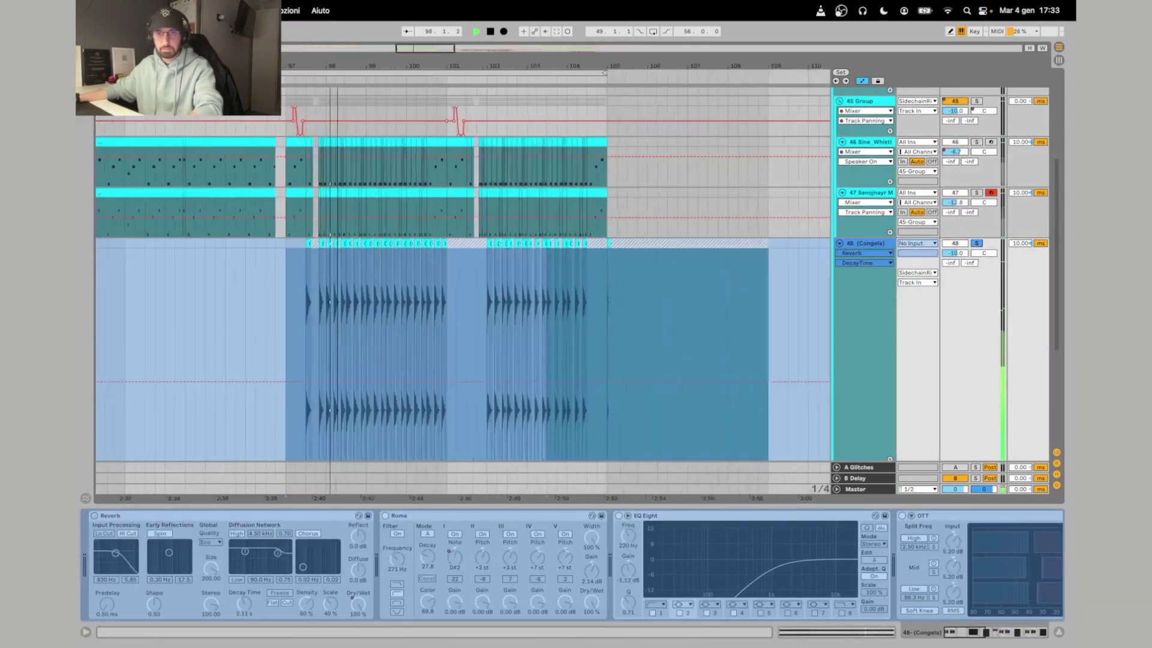
scroll(409, 571, "right", 2)
scroll(409, 571, "left", 2)
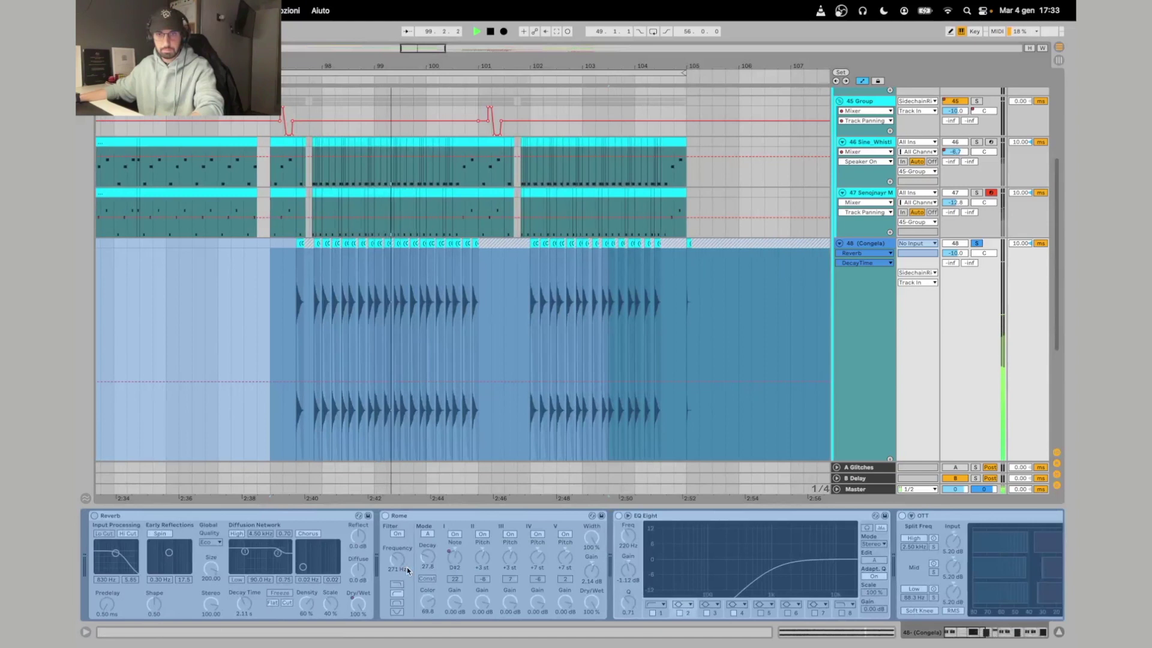
Stop playback and look through the frozen track's effects chain from the first Reverb to the Grain Delay.
key("space")
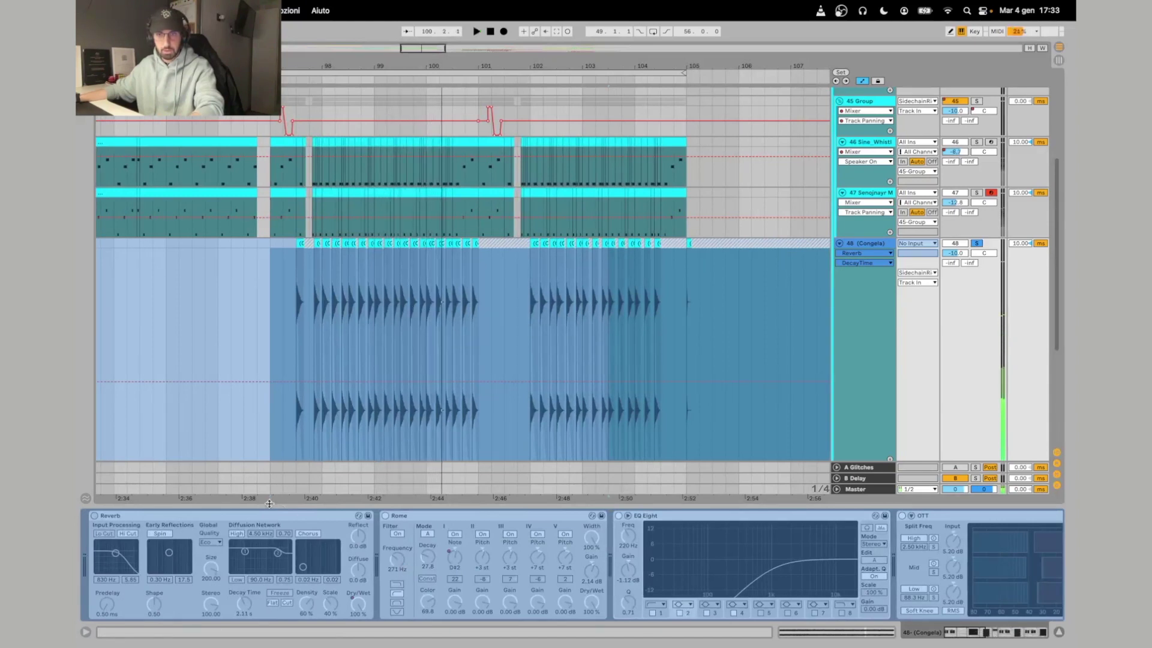
scroll(329, 526, "right", 2)
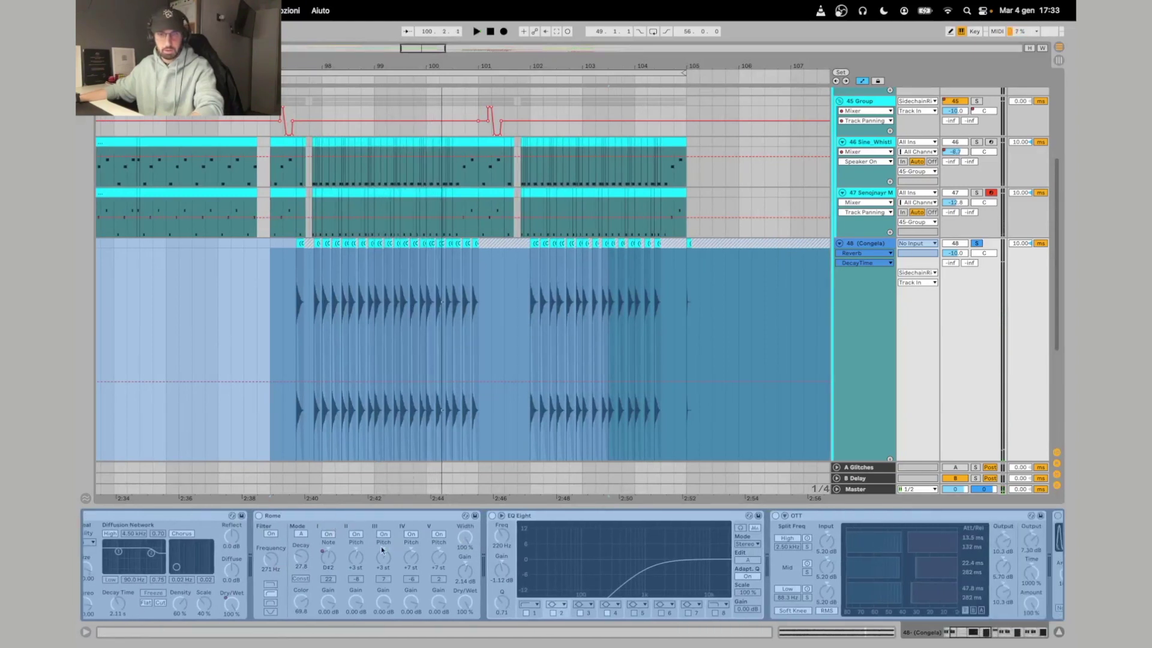
scroll(381, 548, "right", 8)
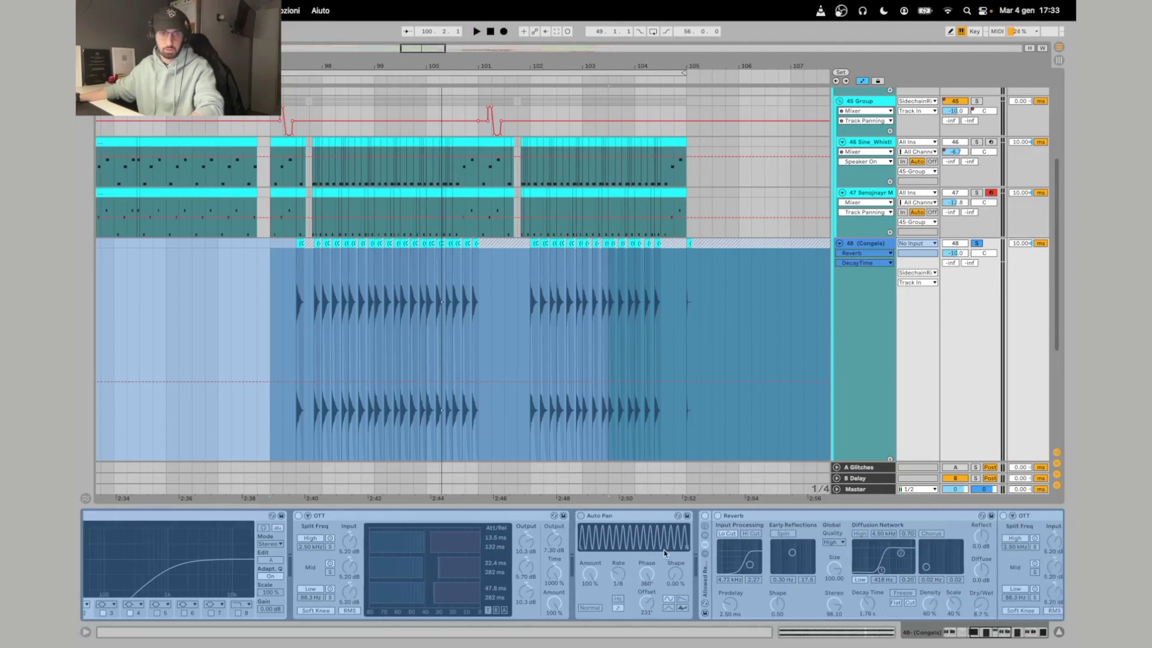
scroll(663, 550, "right", 1)
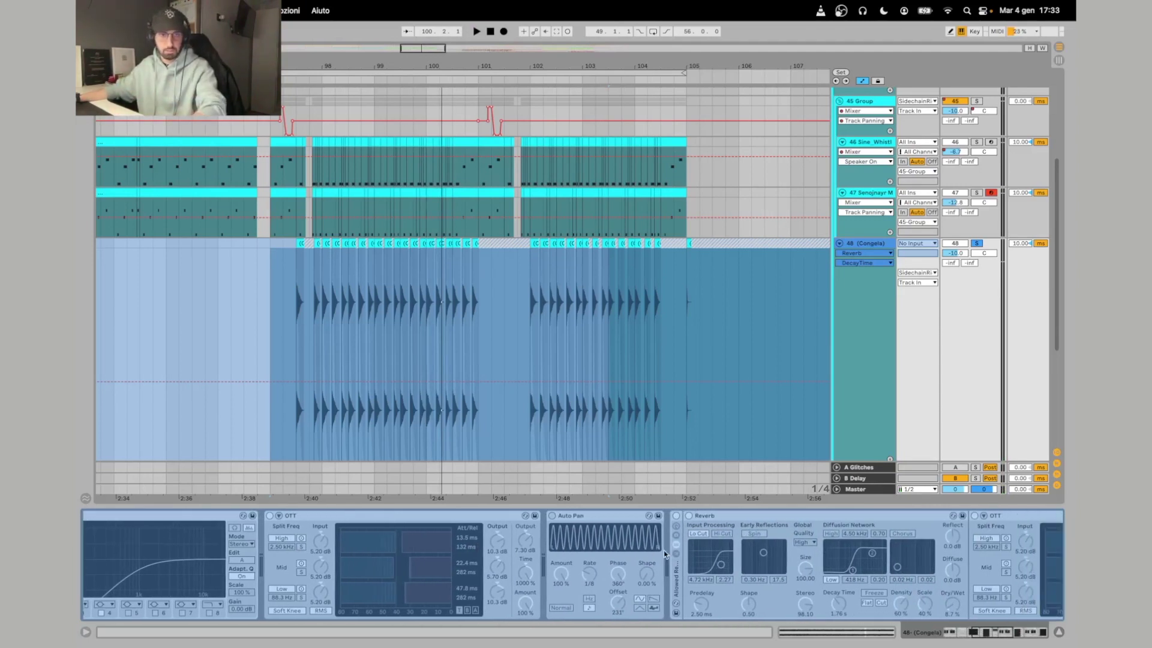
scroll(664, 550, "right", 6)
scroll(506, 557, "right", 9)
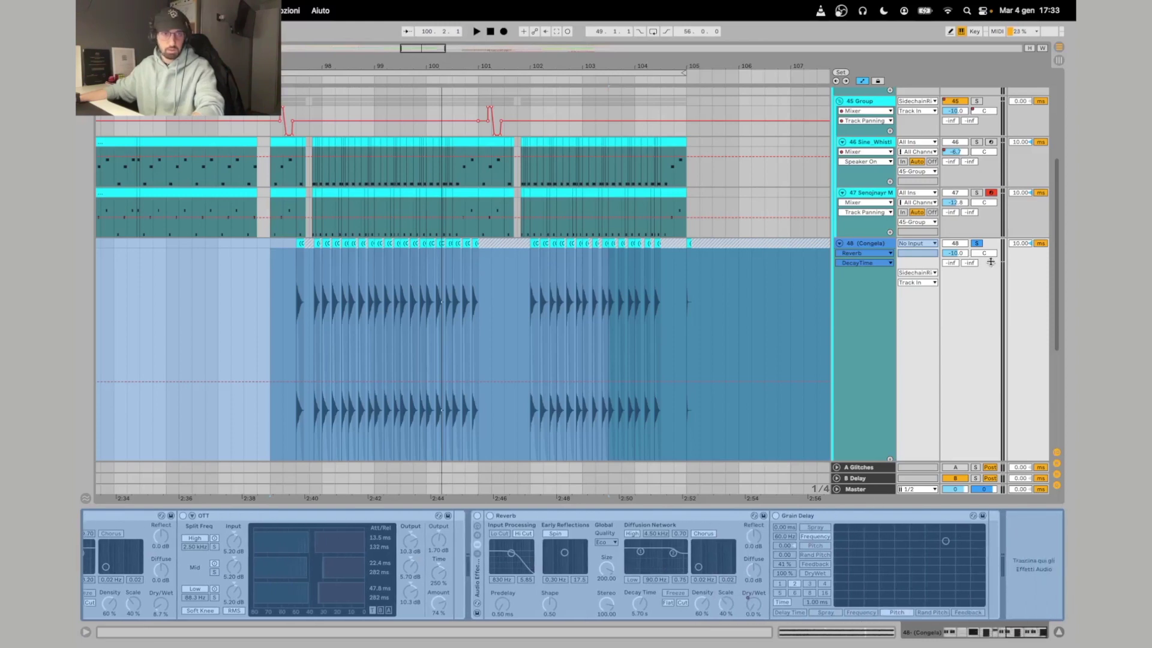
Take frozen track 48 out of solo and play the full mix from bar 97.
left_click(978, 244)
key("space")
scroll(627, 350, "right", 3)
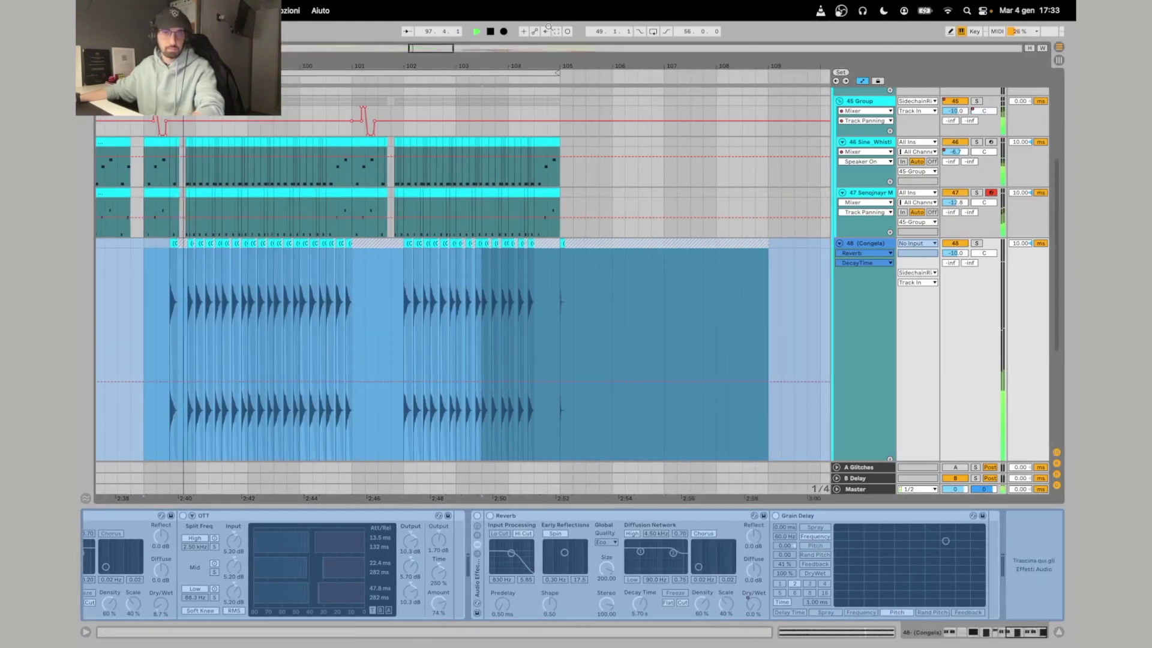
scroll(499, 178, "down", 3)
scroll(498, 178, "up", 3)
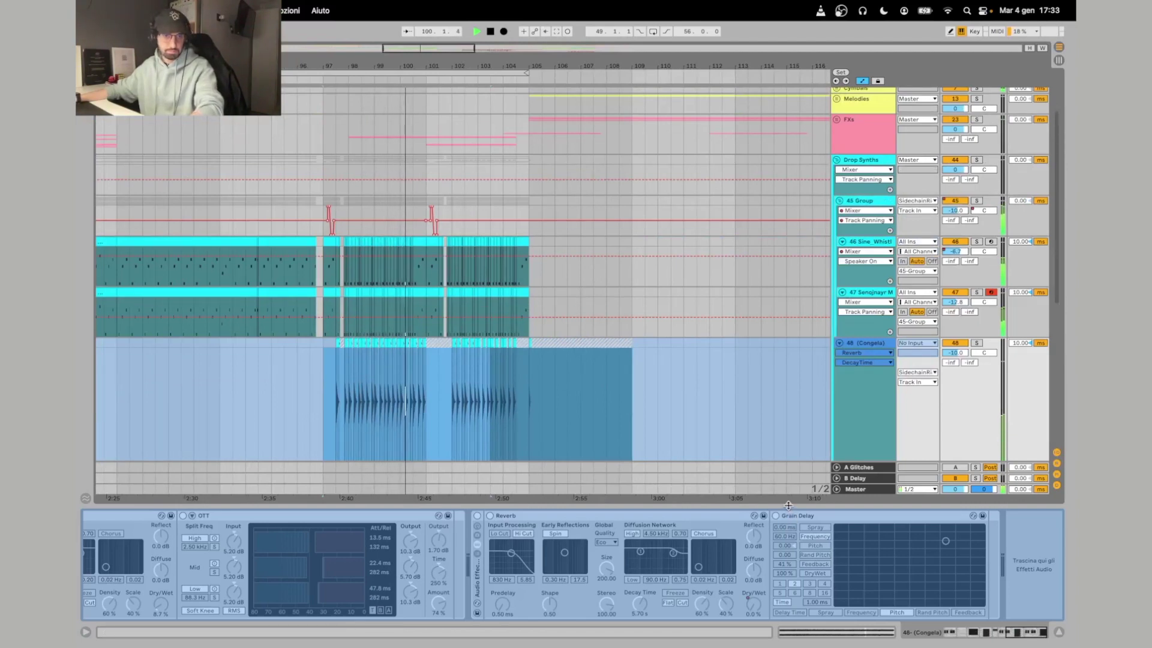
Hide the device view and fold frozen track 48 in the arrangement.
left_click_drag(789, 506, 787, 542)
scroll(743, 401, "right", 1)
left_click(839, 343)
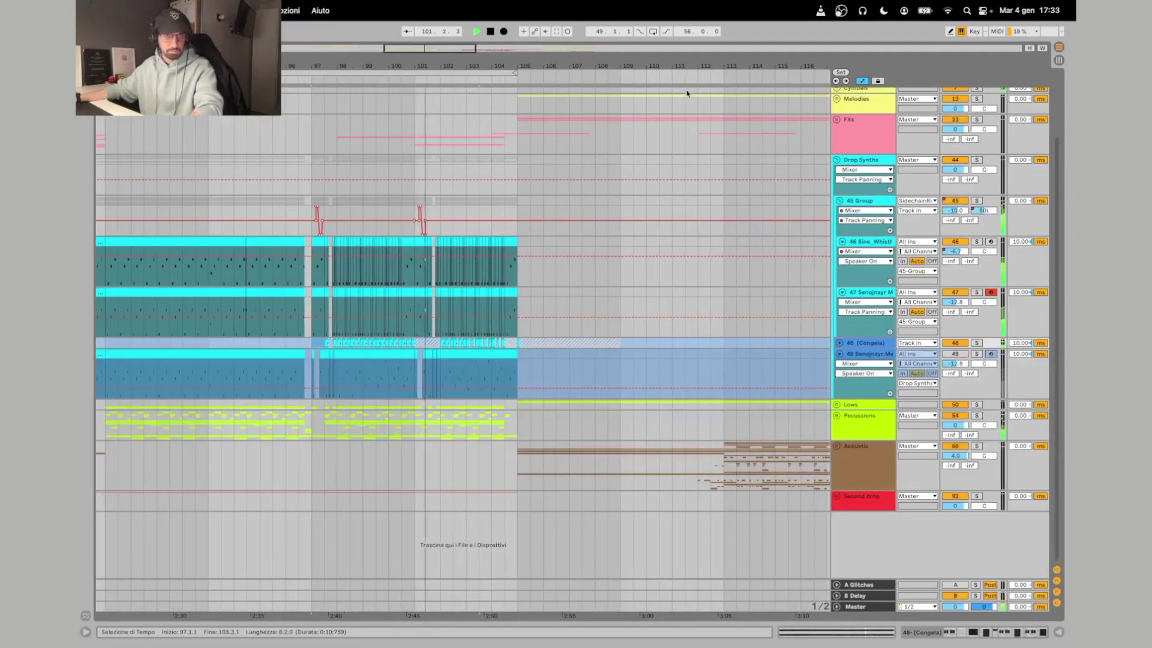
scroll(671, 220, "down", 3)
scroll(670, 220, "right", 1)
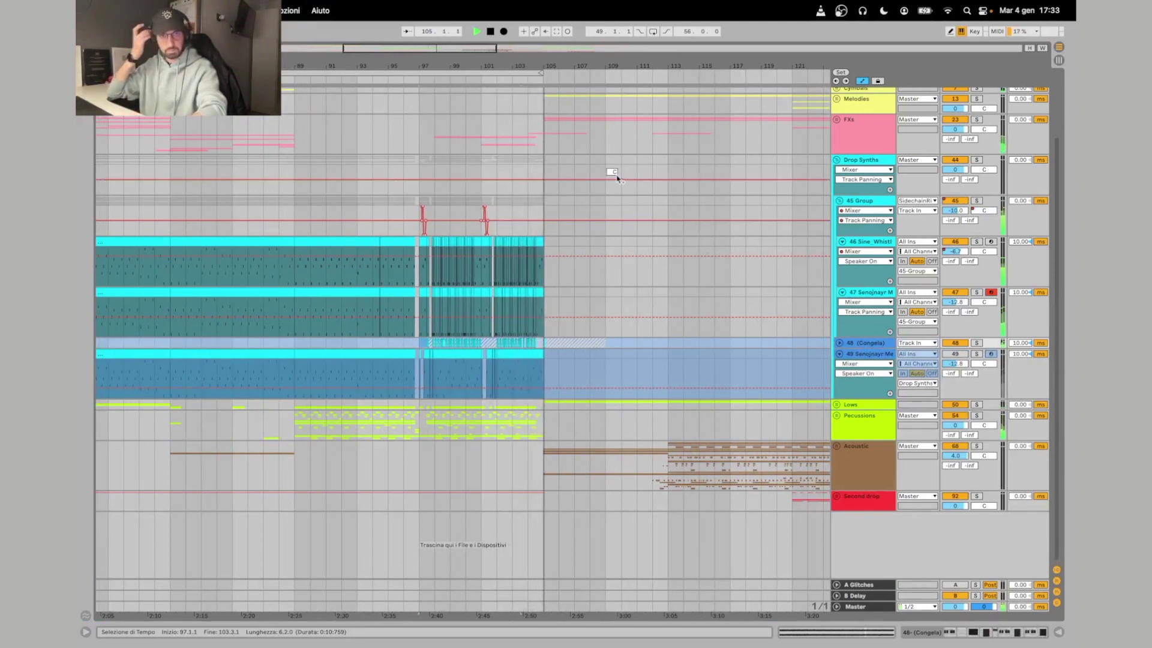
scroll(550, 205, "right", 5)
Set the arrangement loop to start at bar 105 with a length of 32 bars.
left_click_drag(528, 67, 522, 24)
left_click_drag(399, 74, 610, 84)
left_click_drag(690, 73, 612, 73)
key("space")
key("plus")
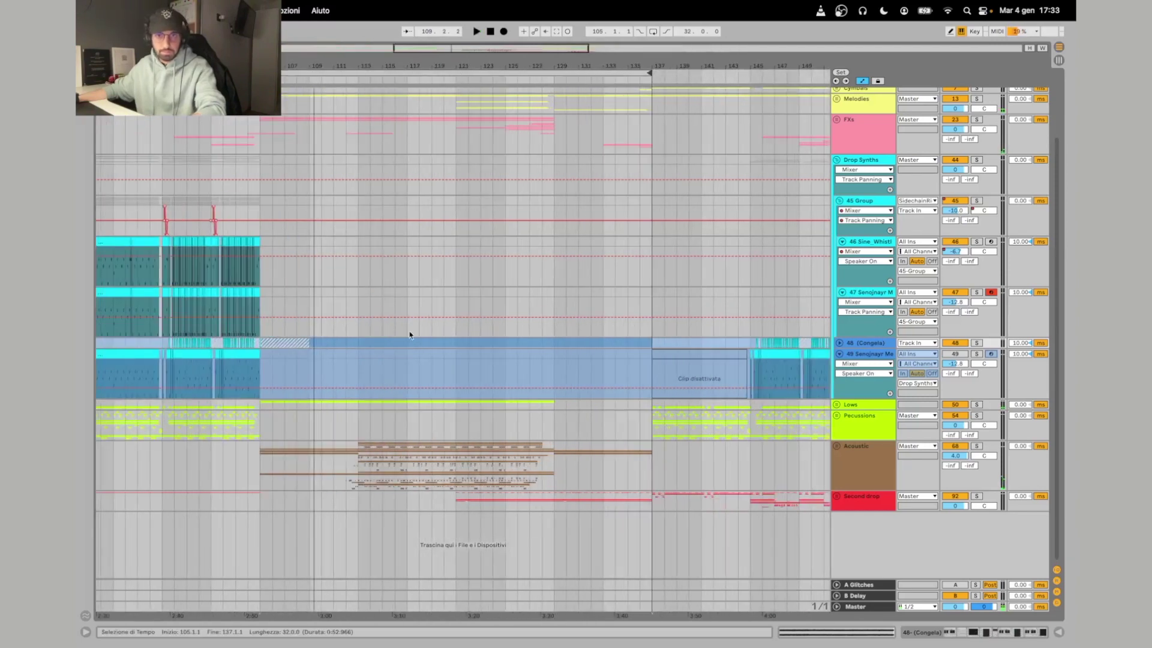
Start playback from bar 112 and unfold the Acoustic group.
left_click(342, 377)
key("space")
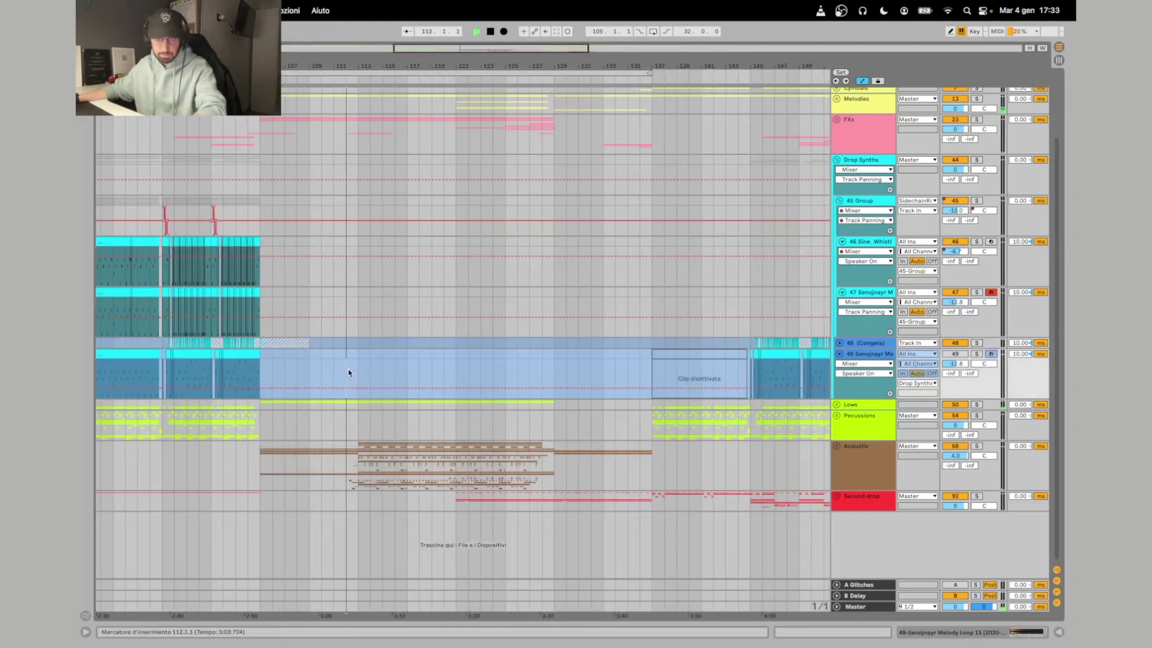
left_click(837, 446)
scroll(779, 461, "down", 8)
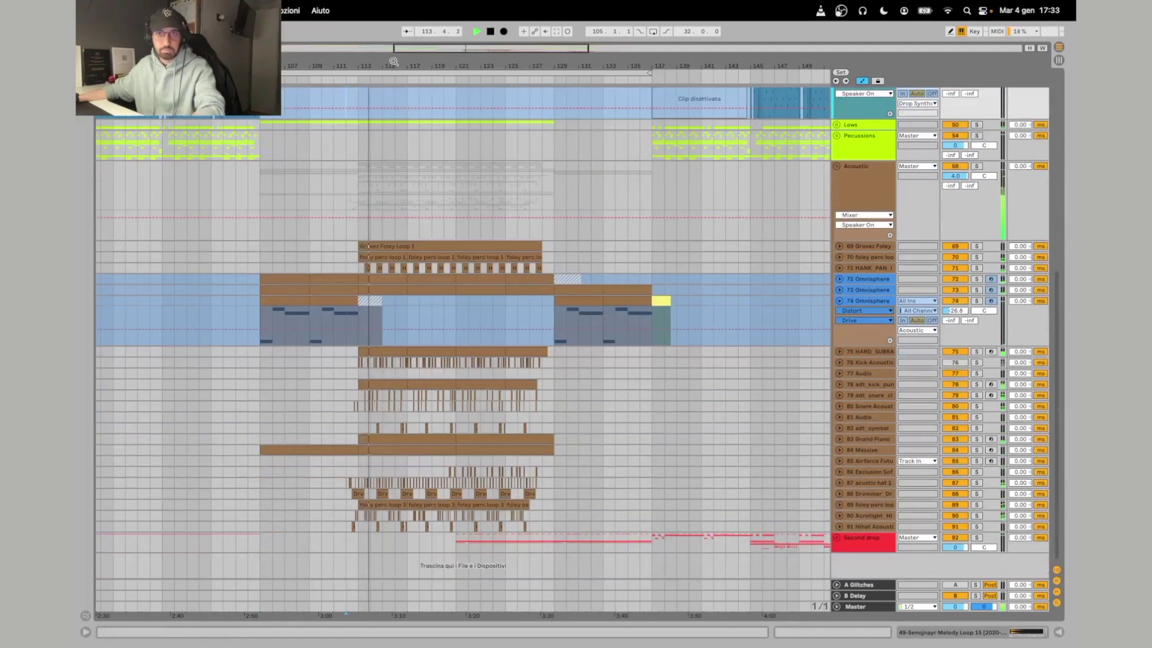
Select bars 113 to 129 across all the tracks of the Acoustic group.
key("plus")
key("plus")
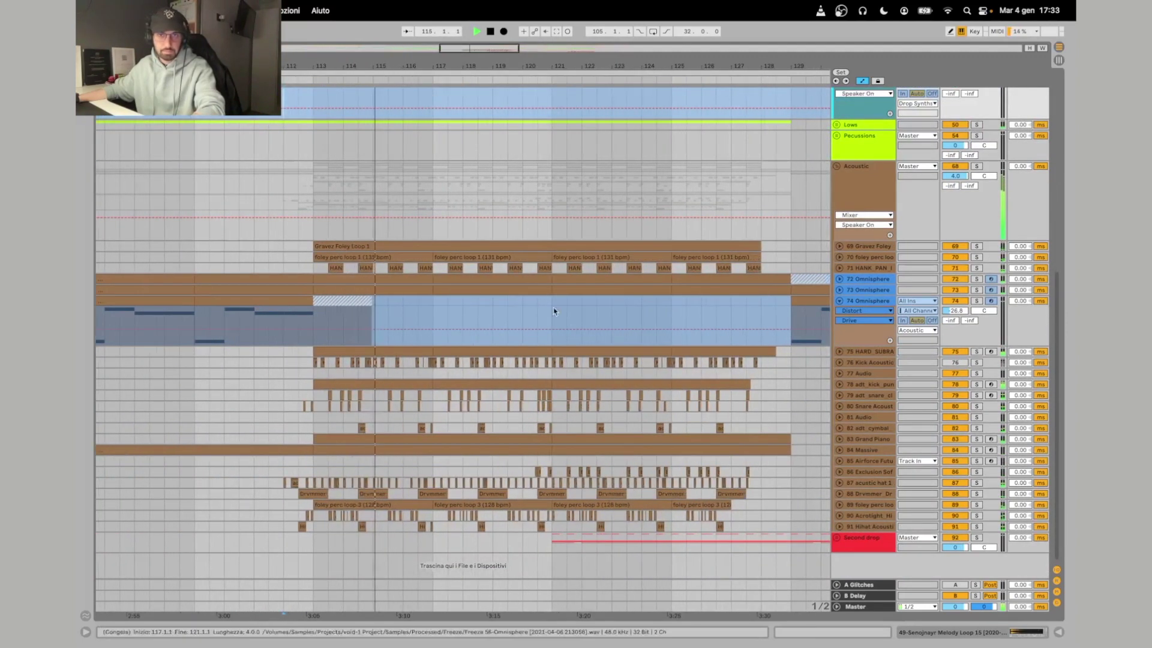
scroll(446, 315, "right", 2)
left_click_drag(256, 234, 733, 527)
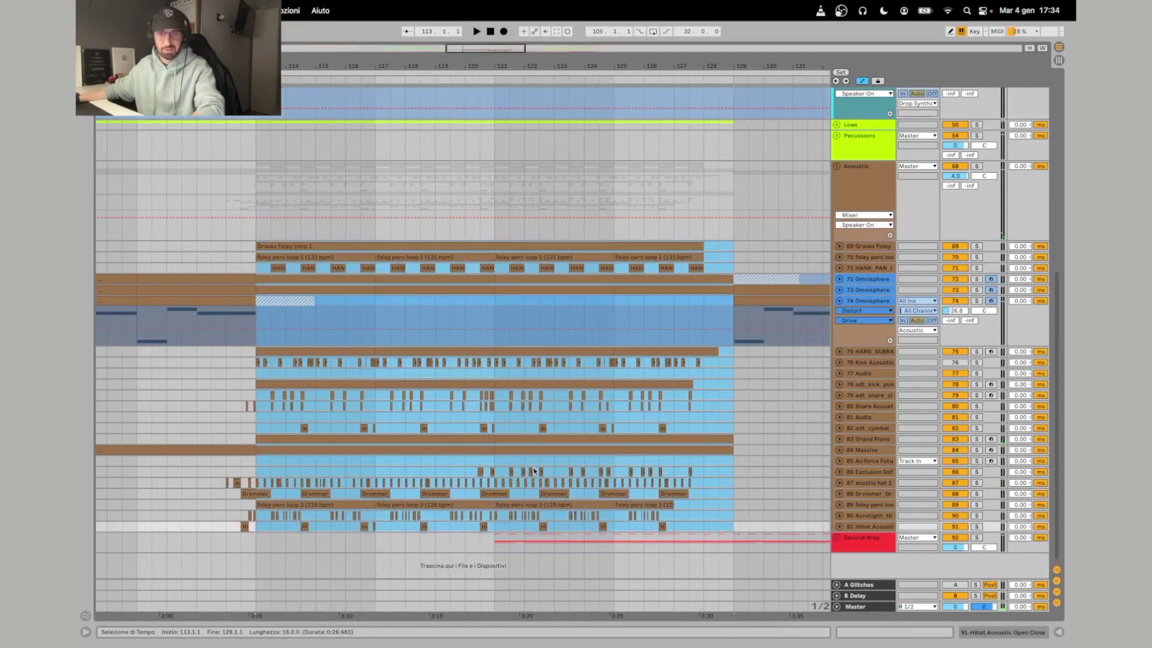
scroll(534, 471, "left", 2)
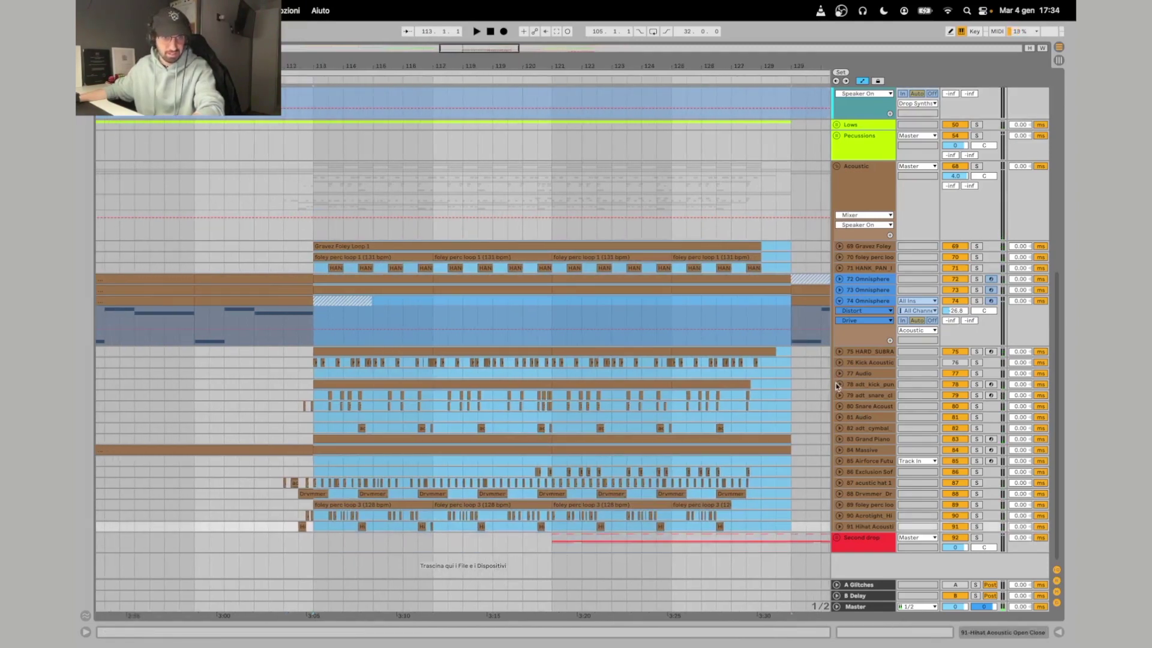
Unfold and solo the punchy kick track 78 in the Acoustic group and play it from bar 113.
left_click(838, 385)
left_click(976, 384)
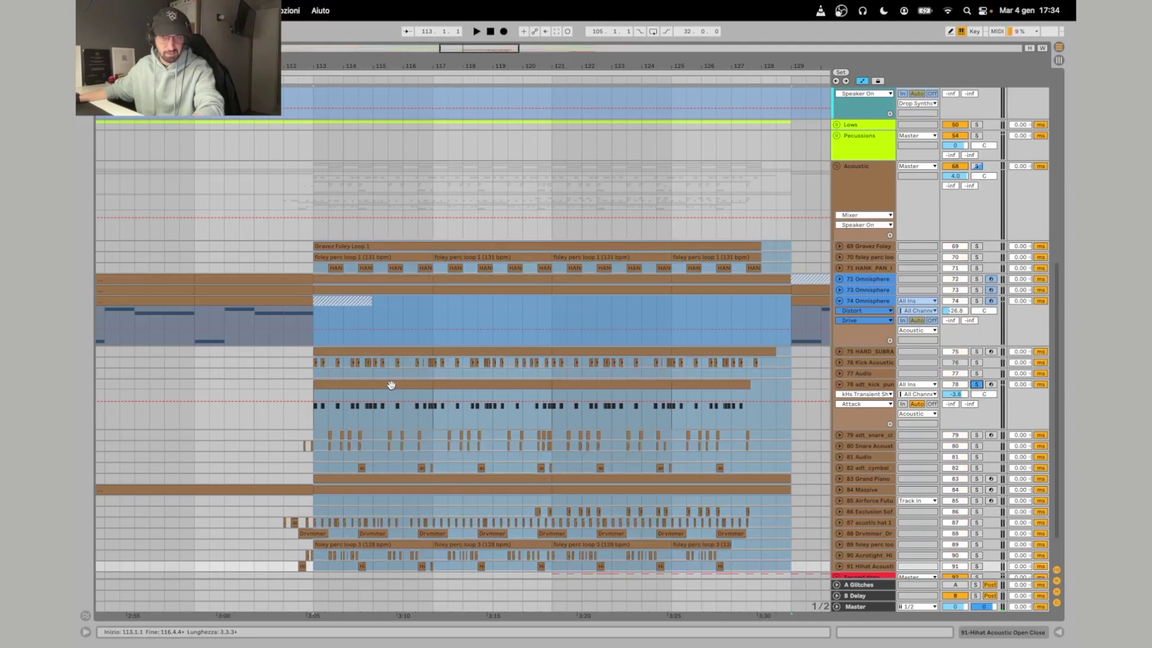
key("space")
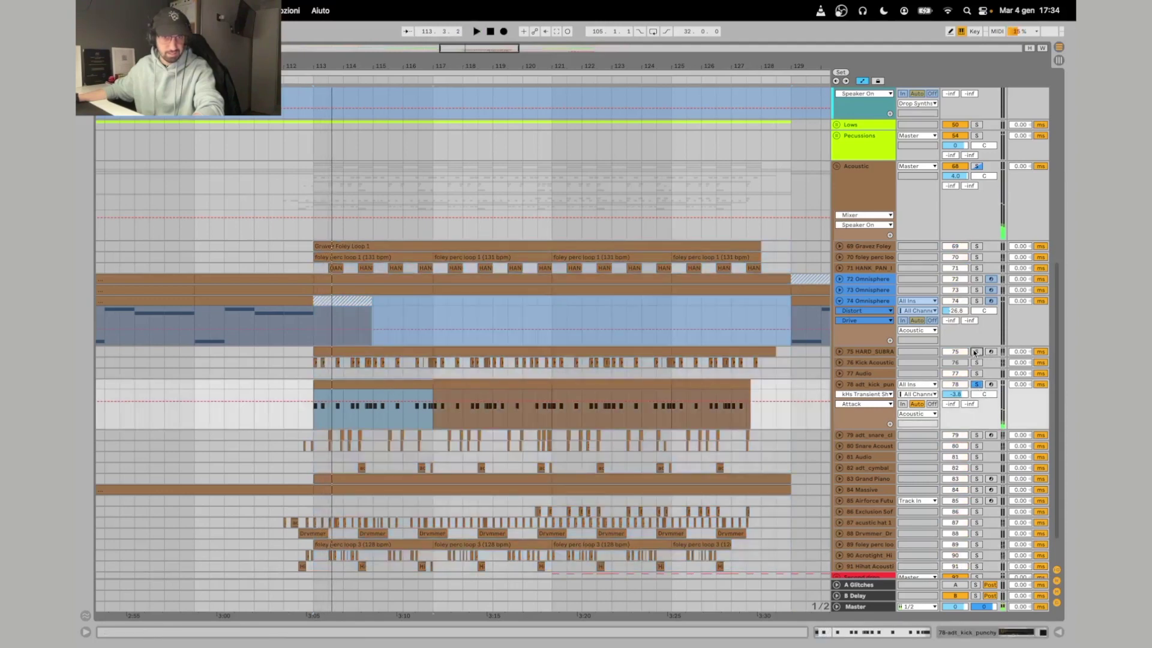
Solo the HARD_SUBRA track 75, play it from bar 113, and release the solo to hear the full mix.
left_click(974, 352)
key("space")
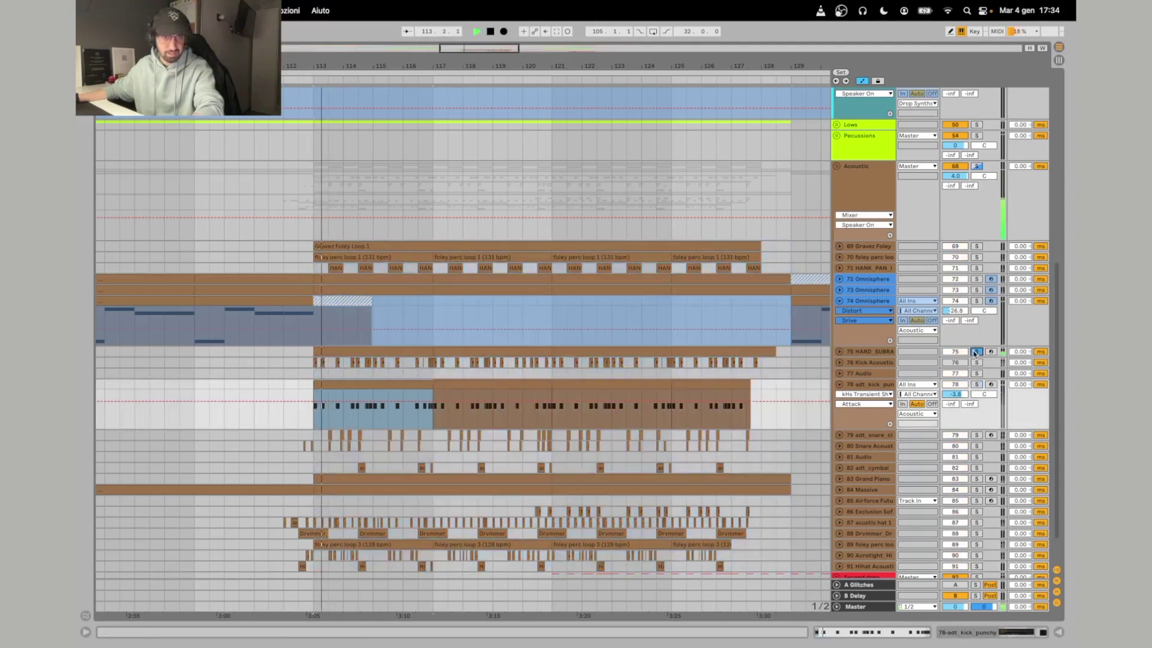
left_click(976, 385)
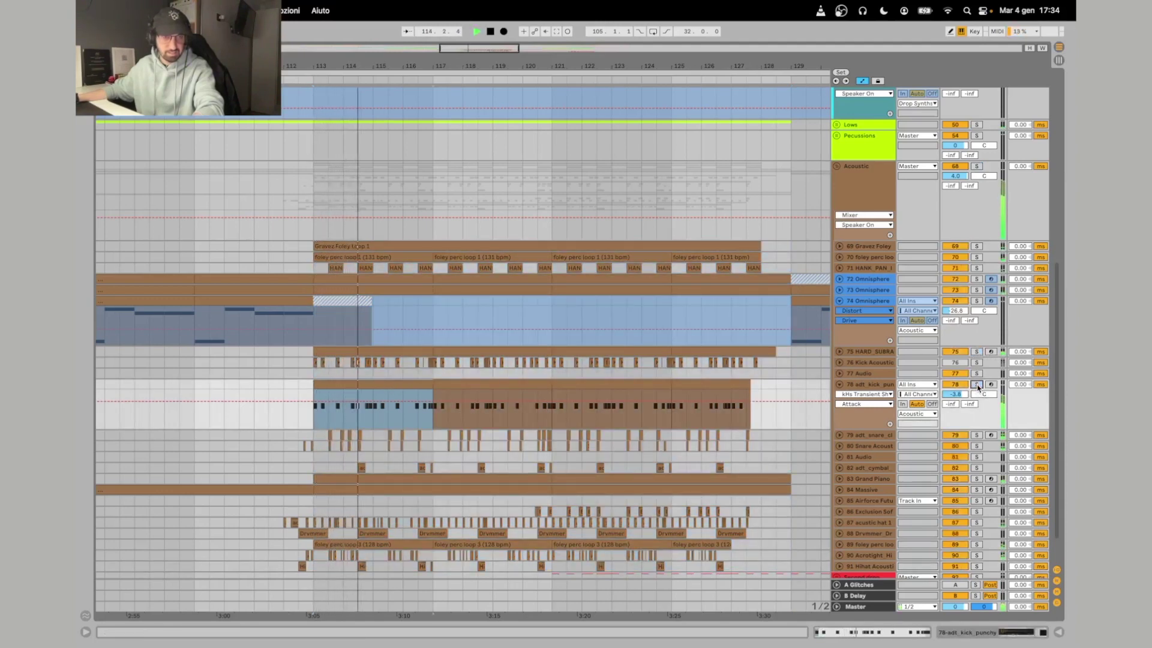
Briefly solo the Gravez Foley track and unfold it together with the foley perc loop and HANK_PAN tracks.
left_click(976, 246)
left_click(977, 247)
left_click(876, 247)
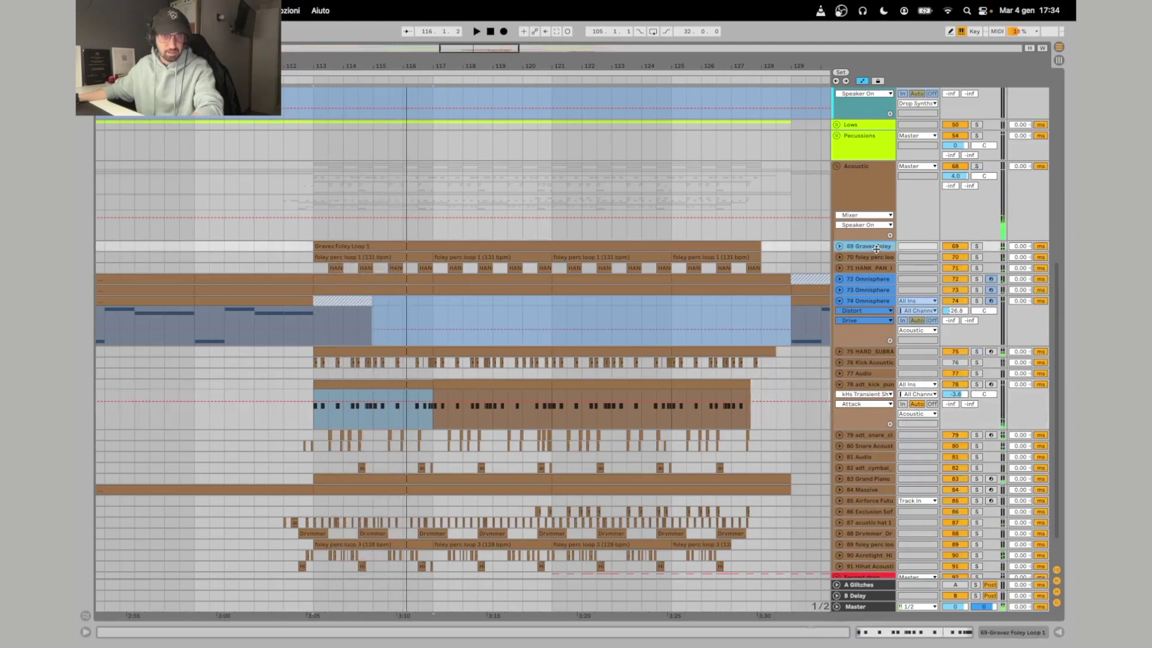
key("Right")
key("Down")
key("Right")
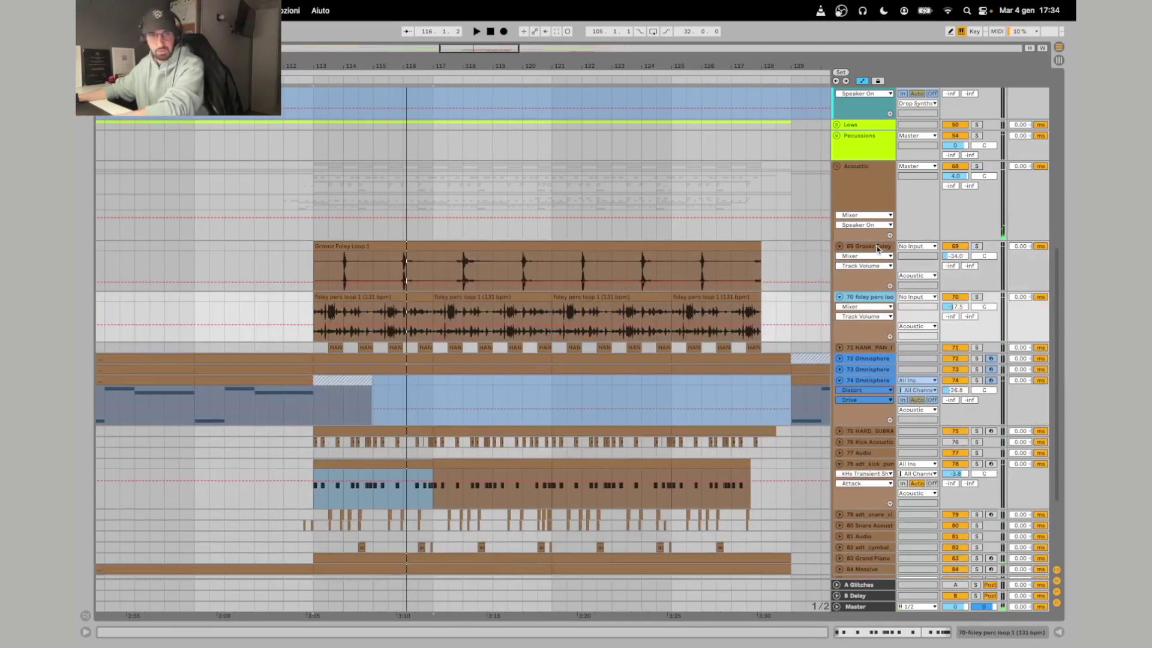
key("Down")
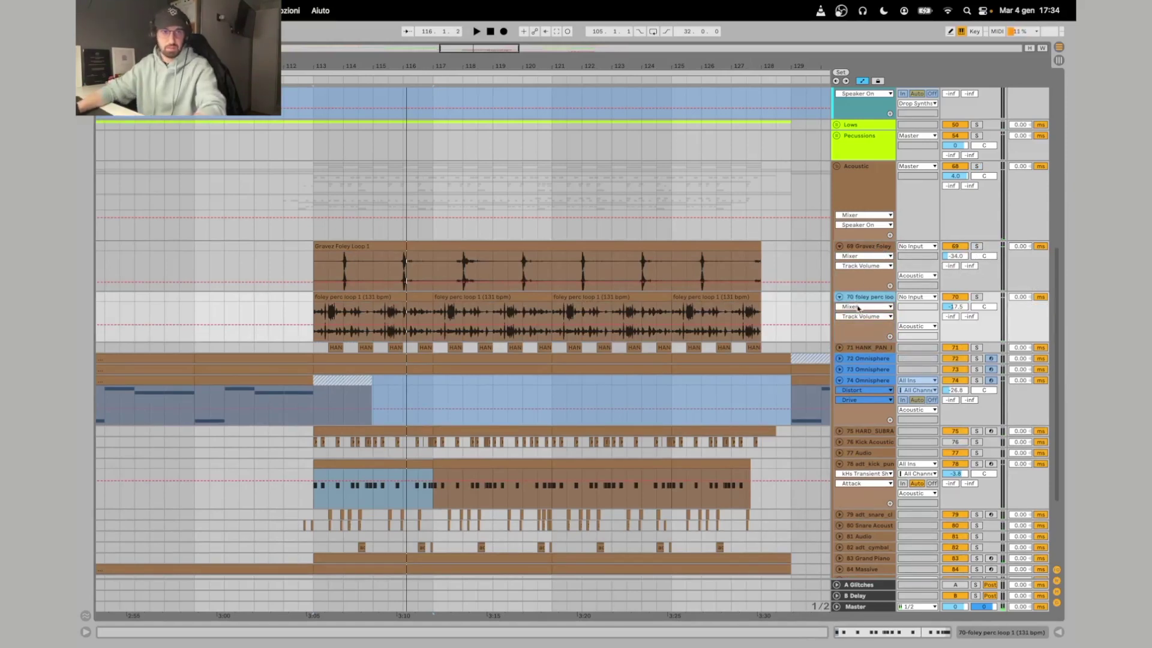
key("Down")
key("Right")
scroll(835, 403, "down", 1)
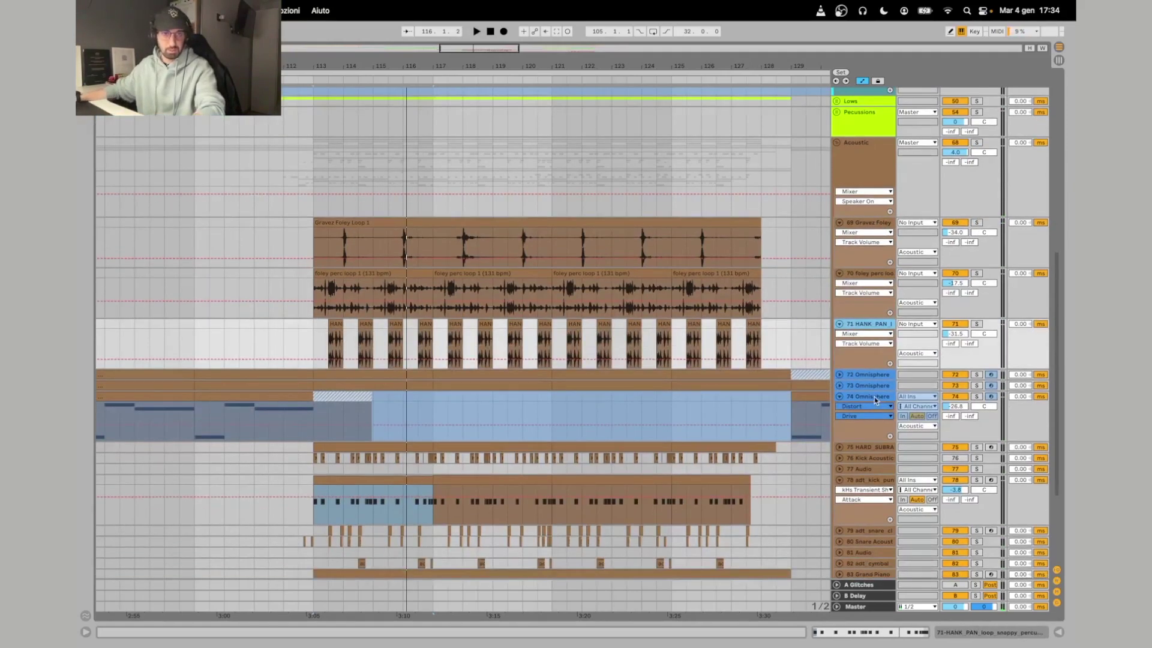
Move the three Omnisphere tracks above the Gravez Foley track in the Acoustic group.
left_click(875, 397)
left_click(866, 375, "shift")
left_click_drag(866, 375, 853, 223)
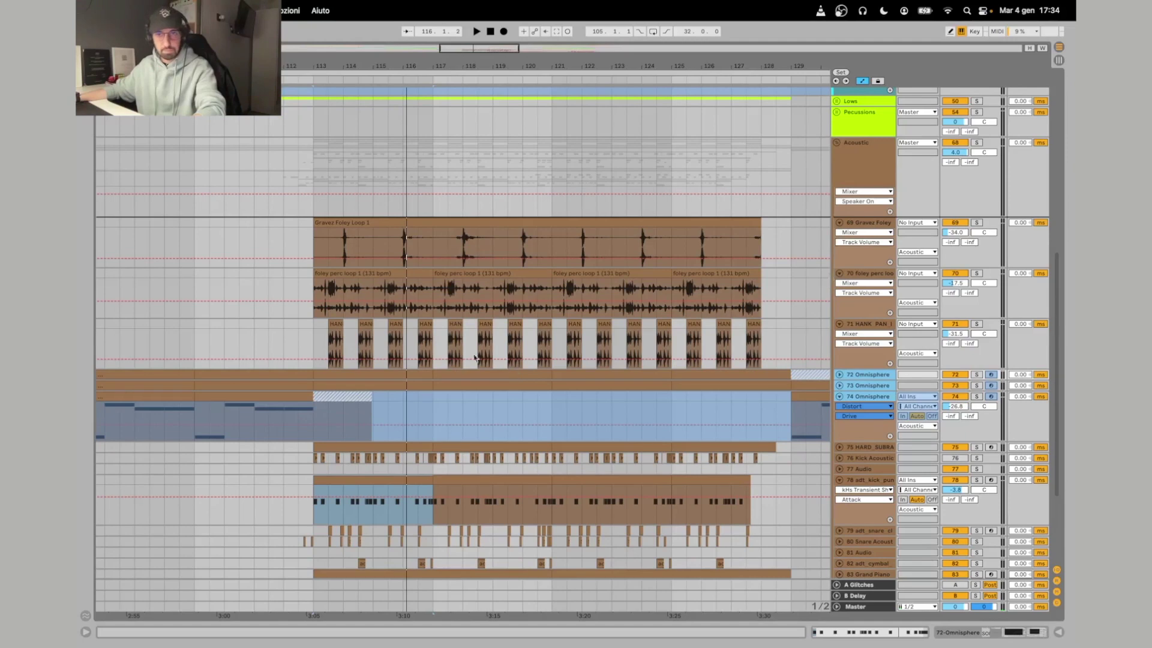
Start playback from bar 113 and unfold the Grand Piano and Massive tracks in the Acoustic group.
scroll(337, 293, "down", 5)
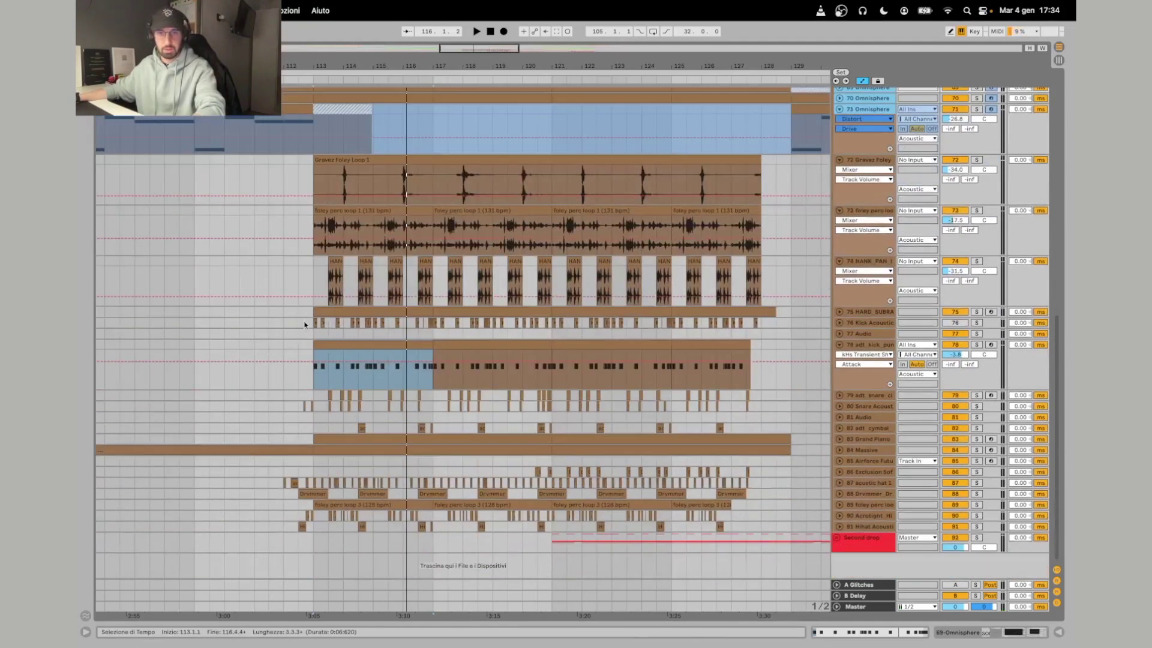
left_click(313, 339)
key("space")
left_click_drag(405, 72, 406, 60)
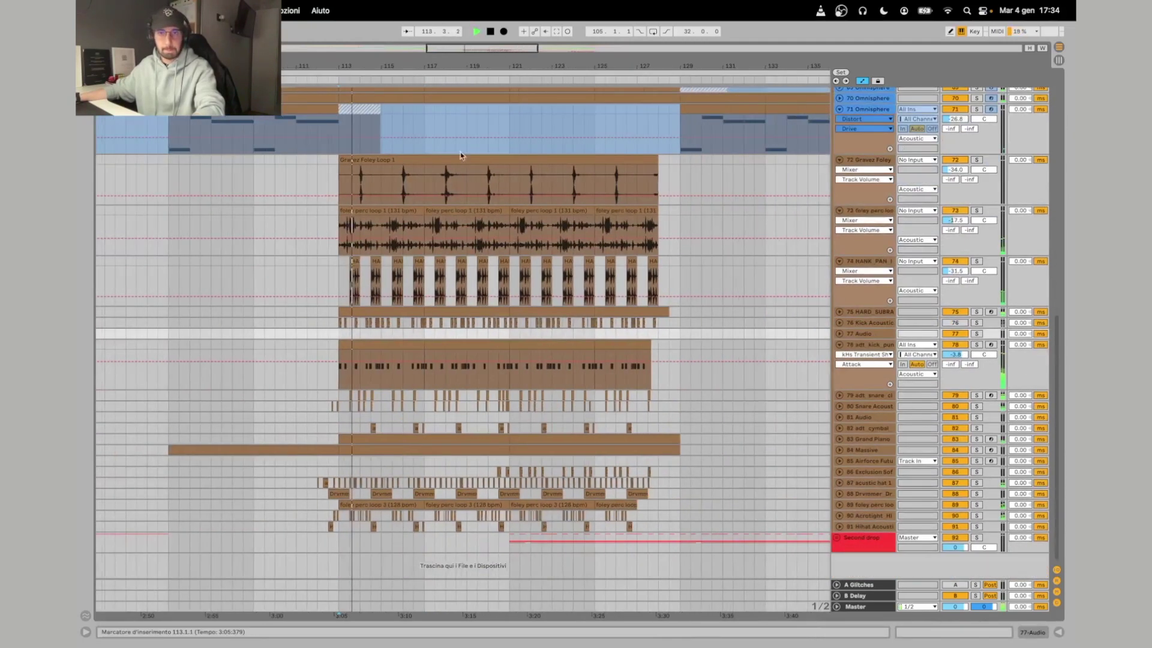
left_click(861, 439)
key("Right")
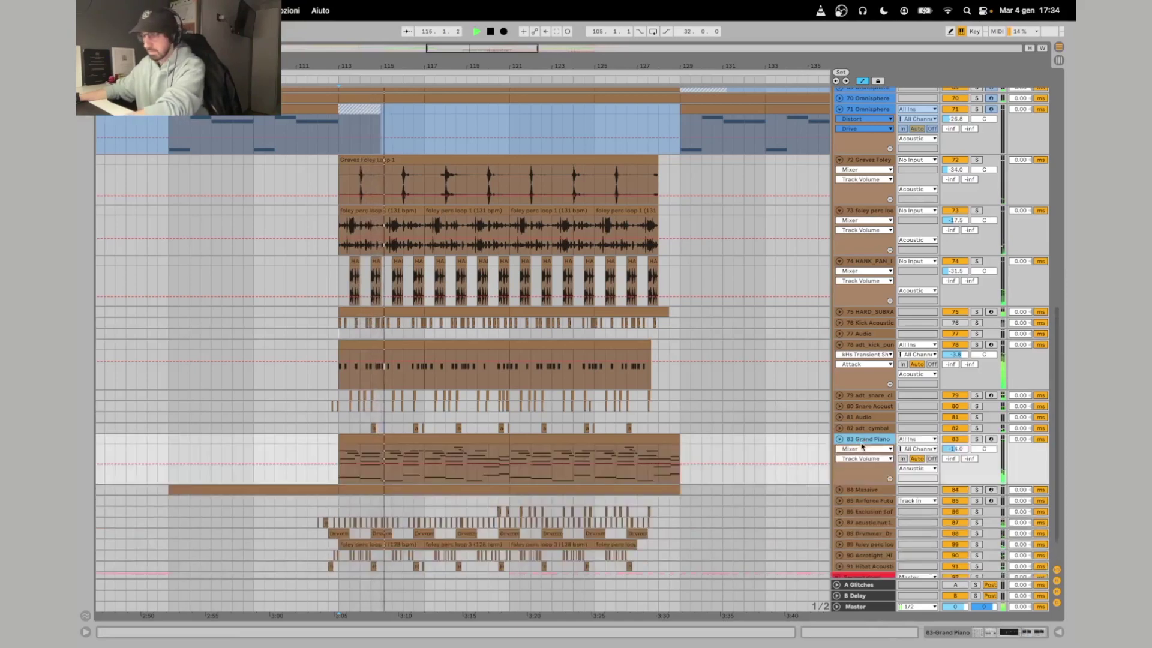
key("Down")
key("Right")
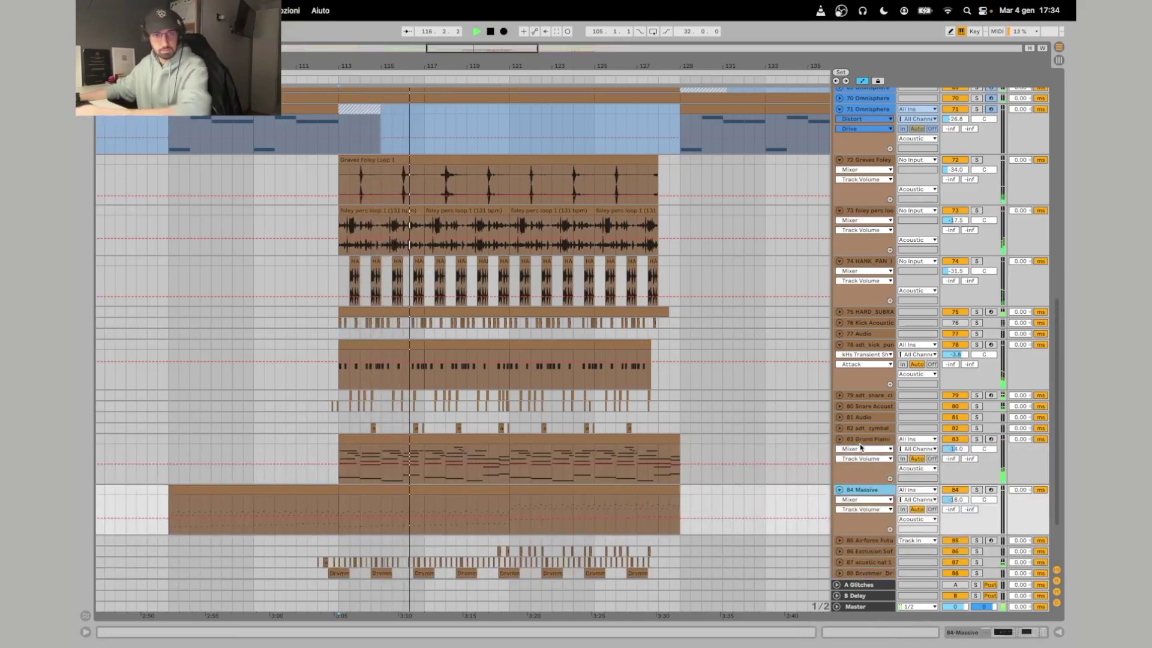
Briefly toggle the Grand Piano track's solo, stop playback and select the first Massive clip.
scroll(861, 448, "down", 3)
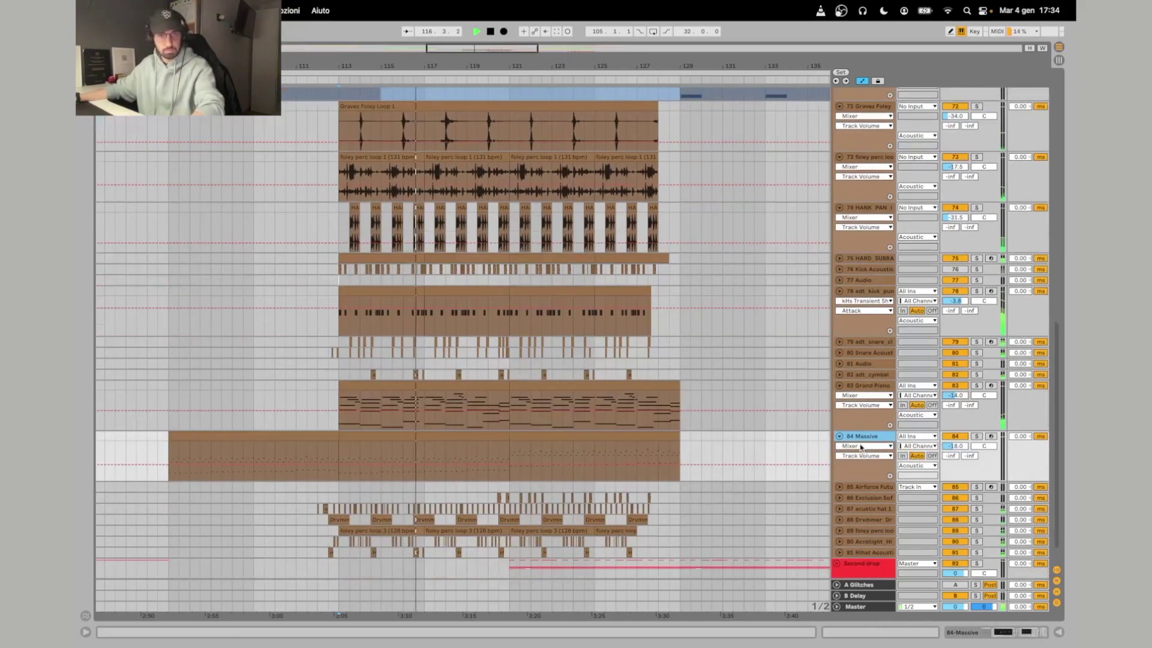
left_click(976, 385)
left_click(977, 385)
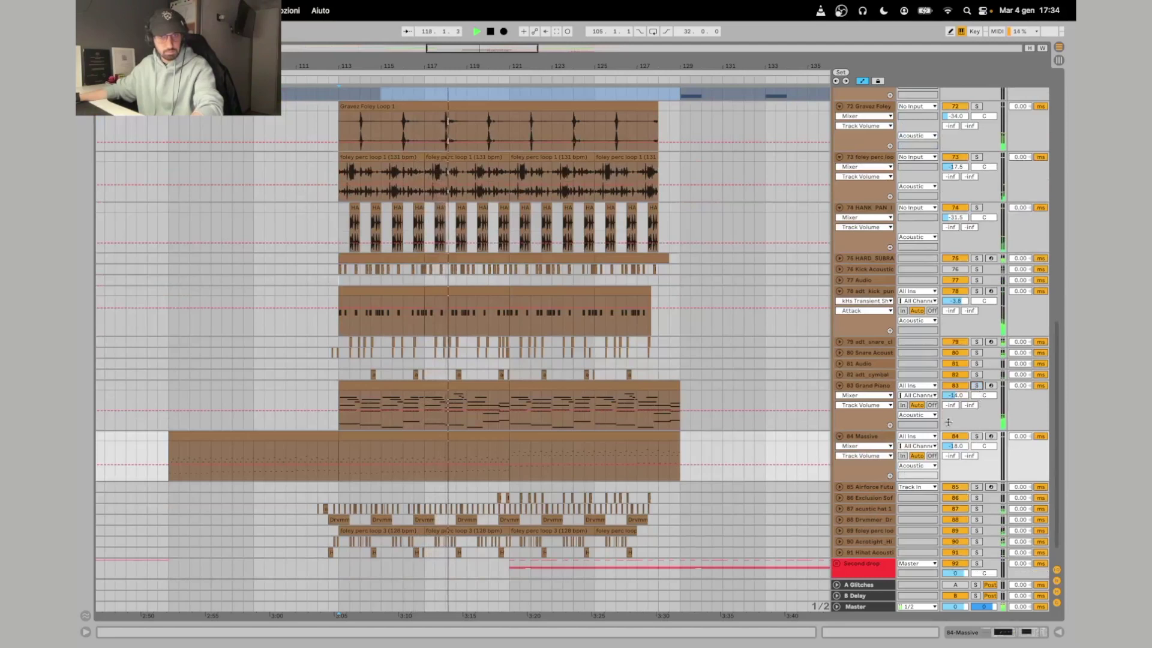
key("space")
left_click(276, 436)
Select the first Grand Piano clip and play the arrangement from it at bar 113.
left_click(839, 387)
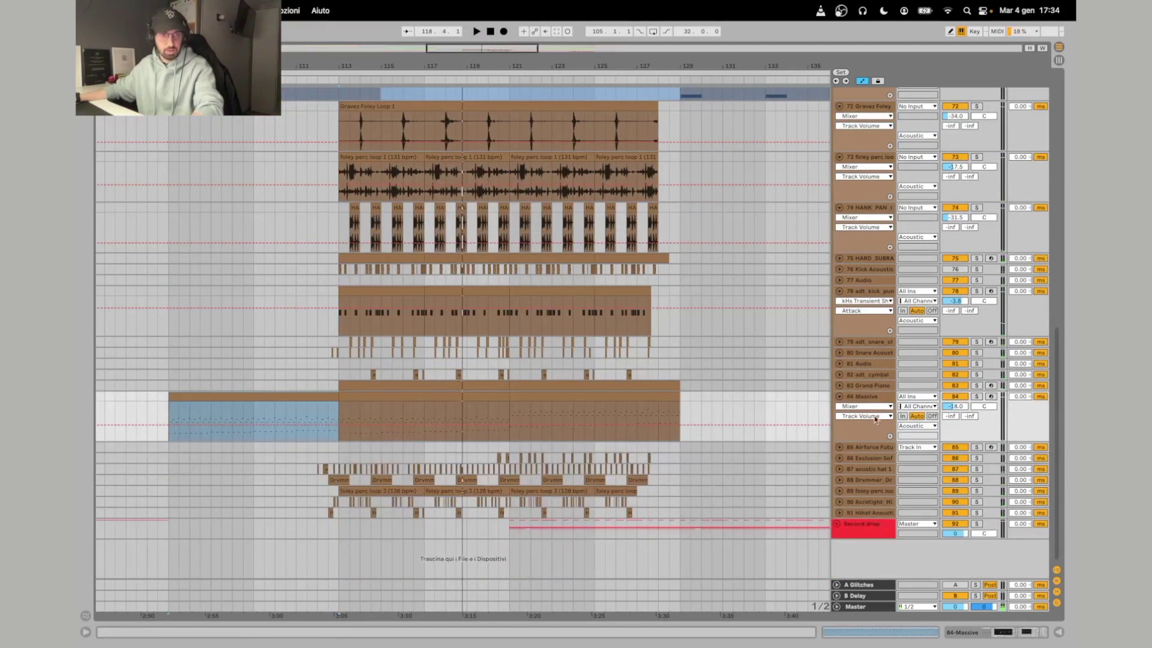
left_click(837, 387)
left_click(415, 388)
key("space")
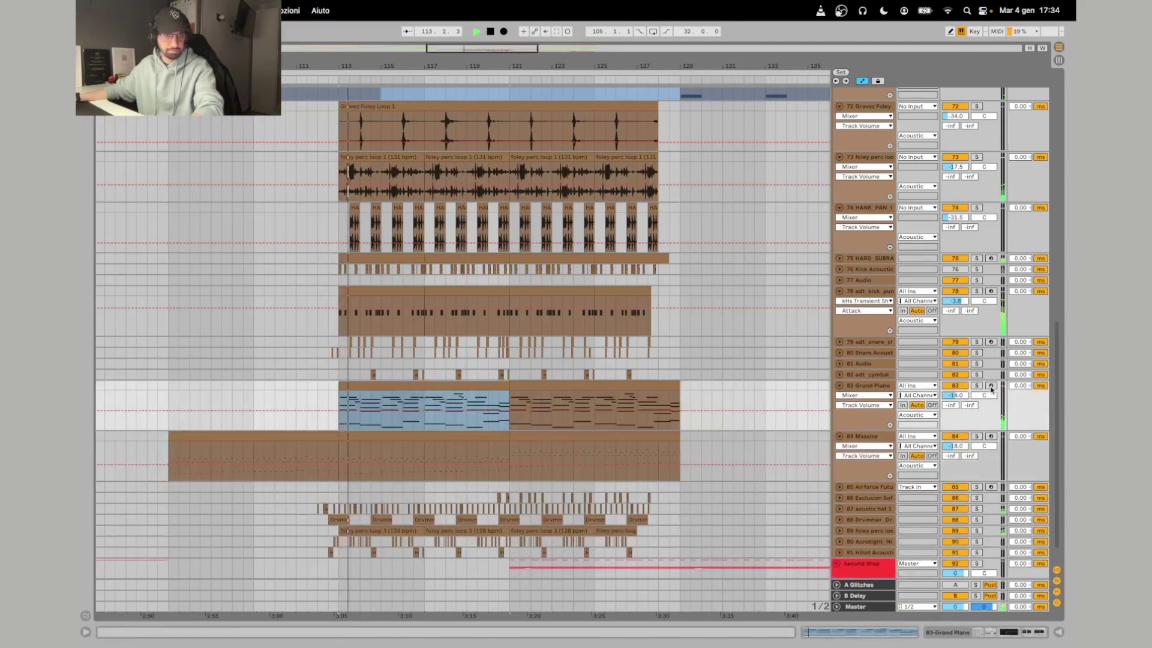
left_click(977, 386)
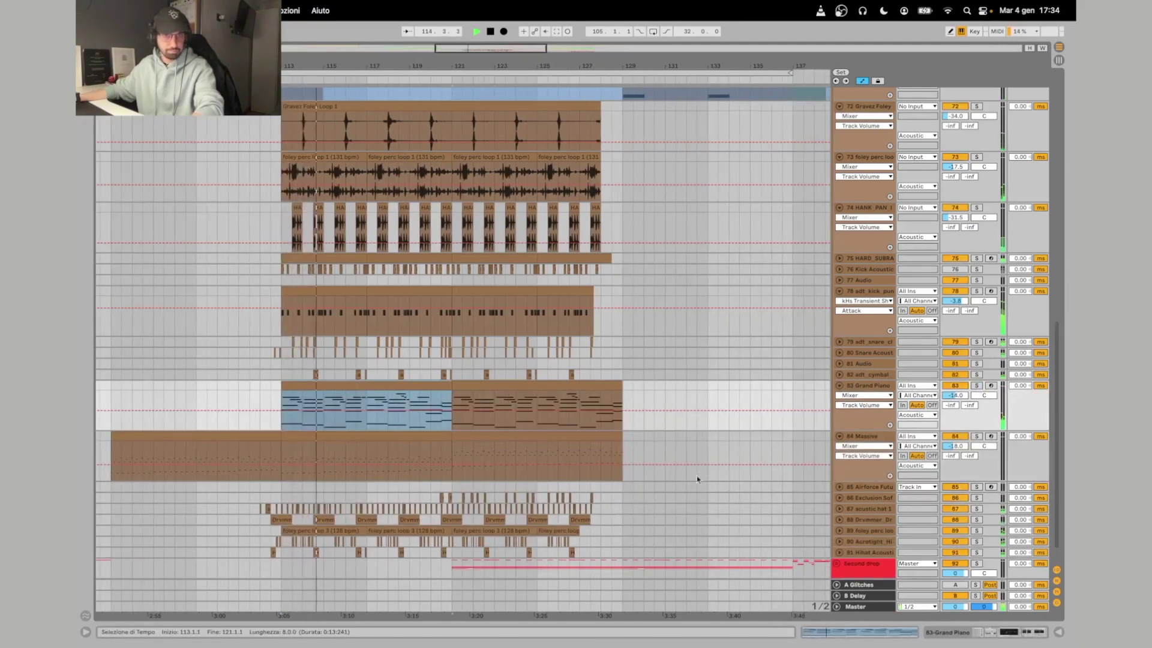
Look through the Acoustic group's tracks during playback, from the Omnisphere tracks down to the hi-hats.
scroll(719, 503, "down", 1)
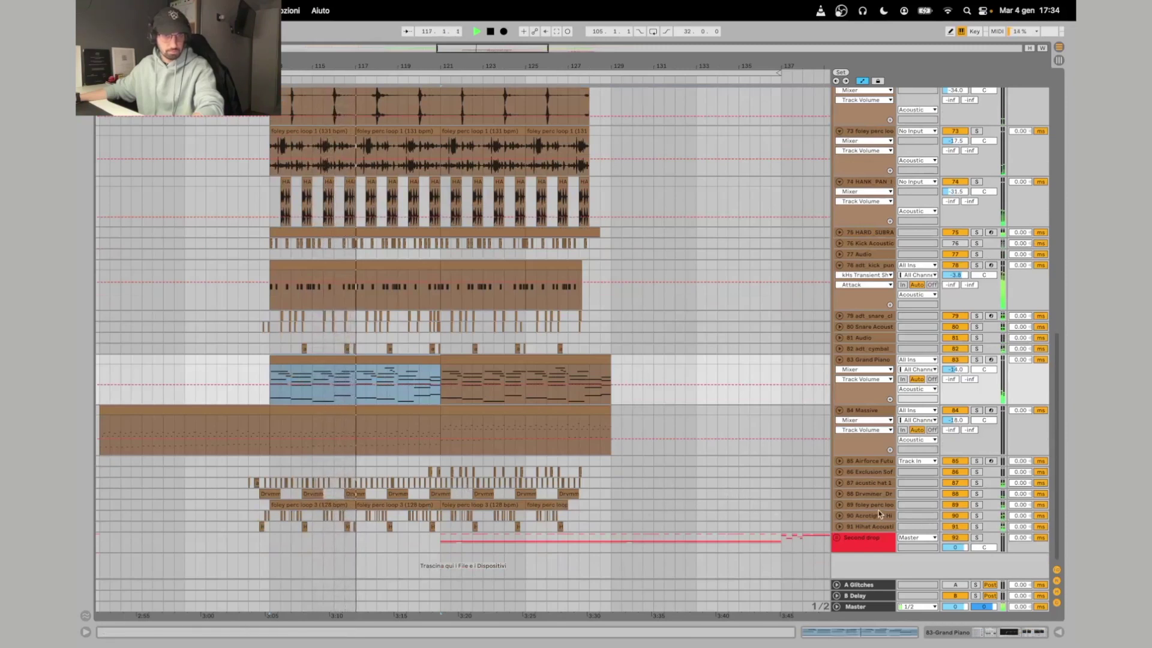
left_click(854, 509)
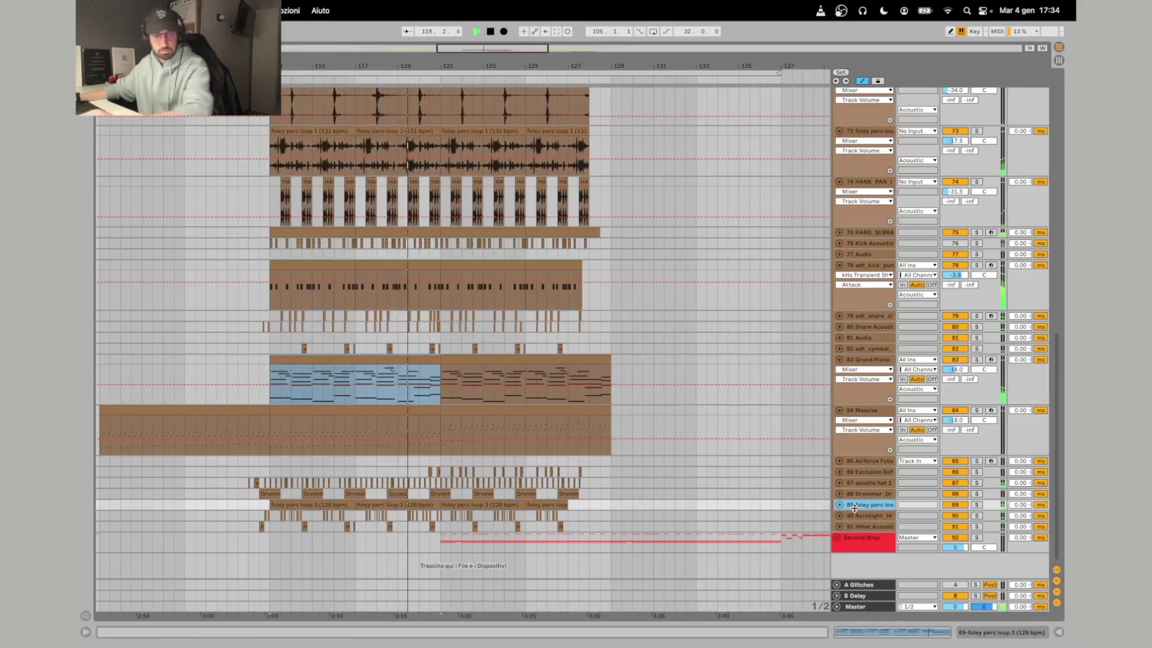
scroll(642, 368, "up", 2)
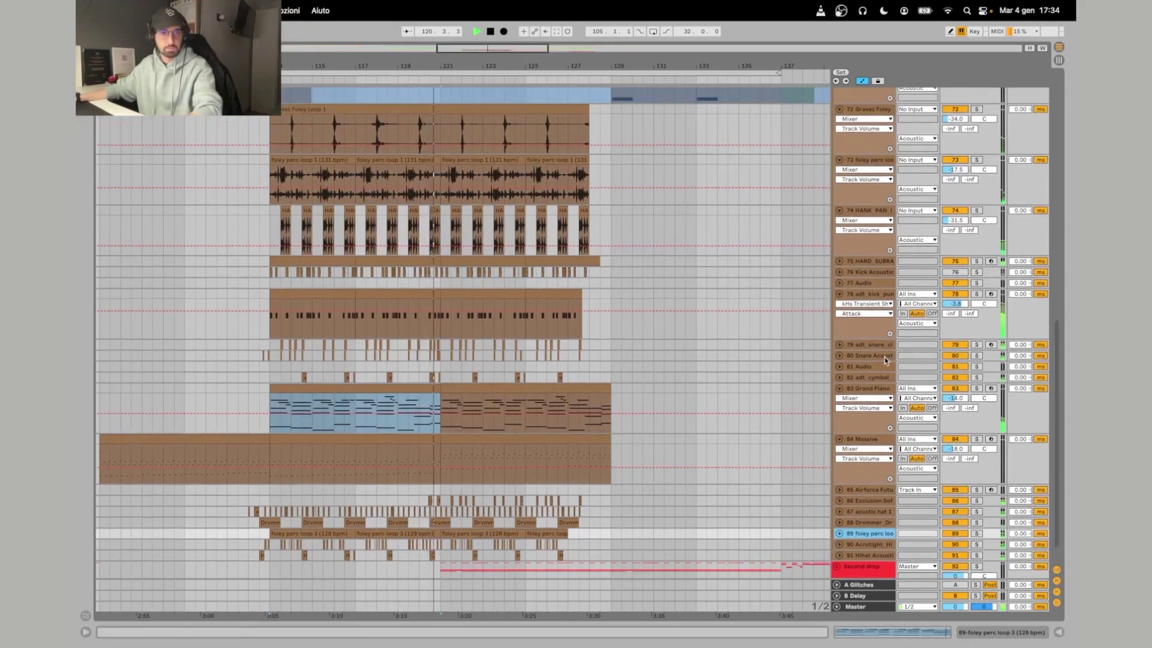
scroll(873, 354, "up", 5)
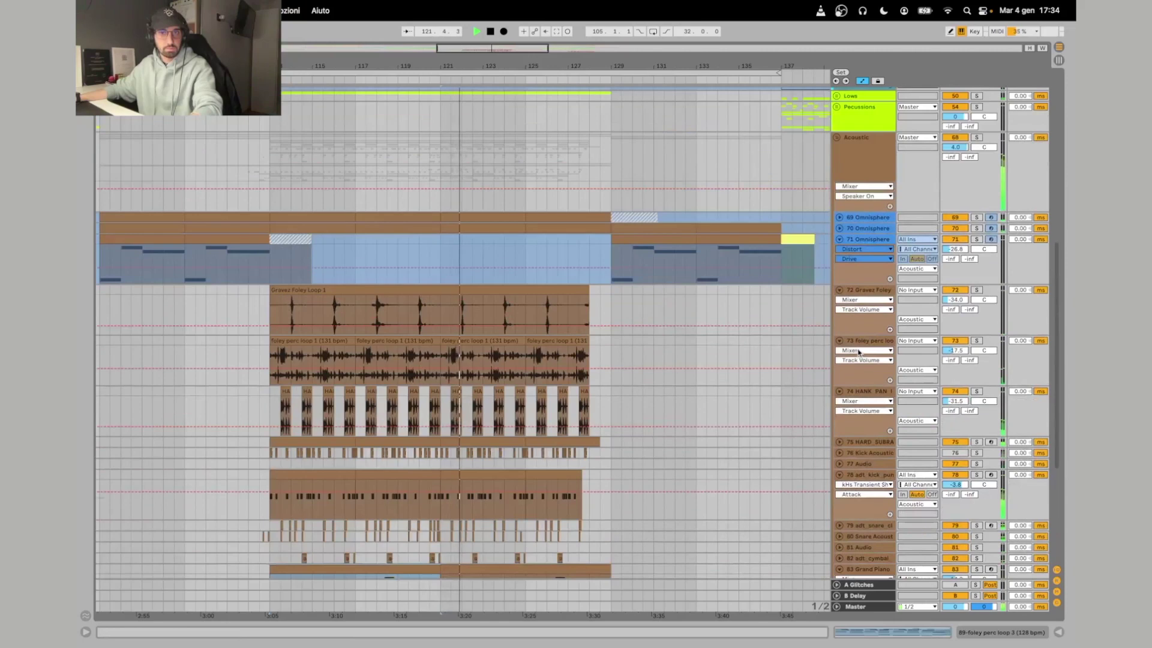
scroll(850, 352, "down", 5)
scroll(851, 352, "down", 1)
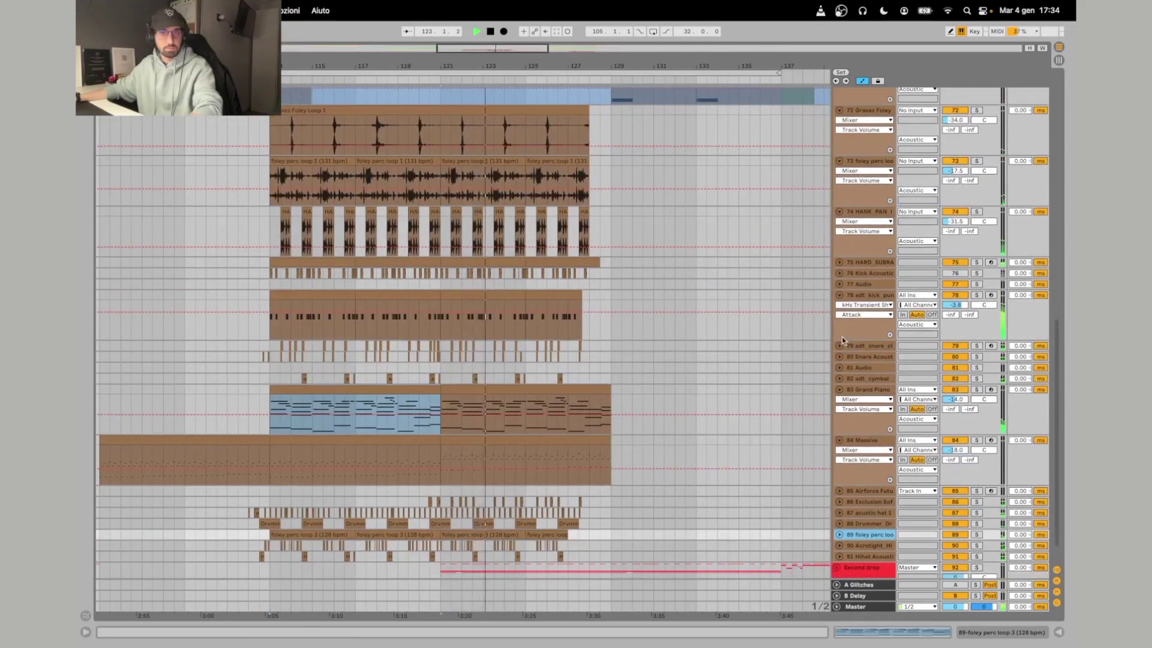
scroll(841, 336, "down", 5)
Unfold the foley perc loop, Drummer, acoustic hat and Exclusion Soft tracks, numbers 89 up to 86.
left_click(866, 516)
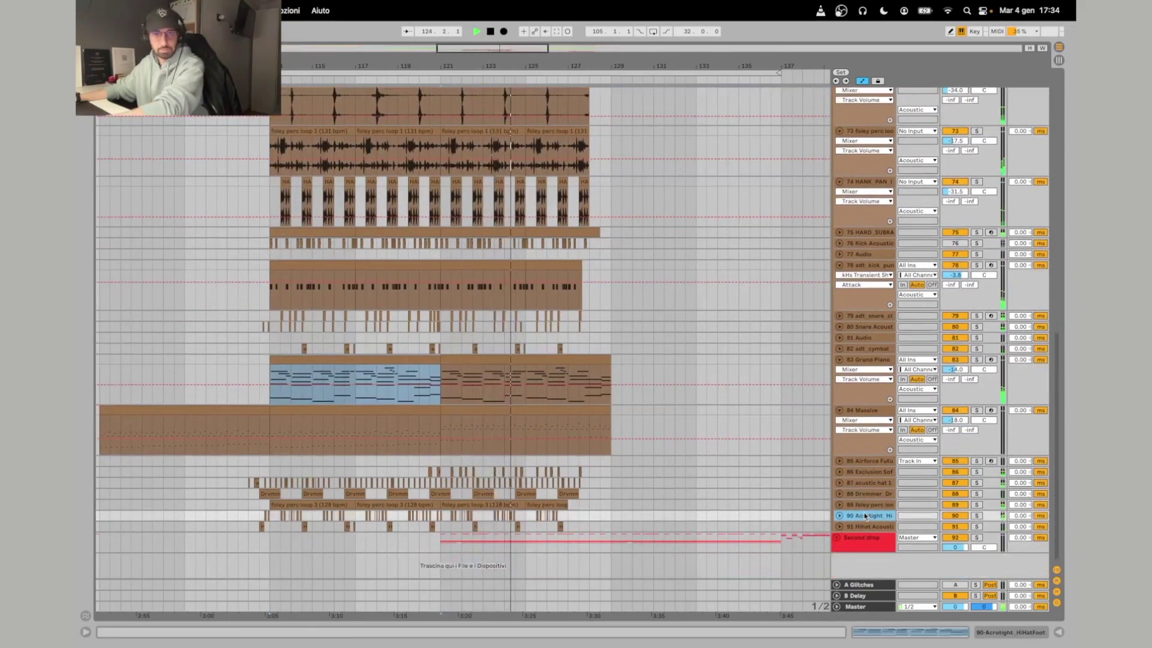
key("Up")
key("Right")
key("Up")
key("Right")
key("Up")
key("Right")
key("Up")
key("Right")
scroll(745, 407, "down", 10)
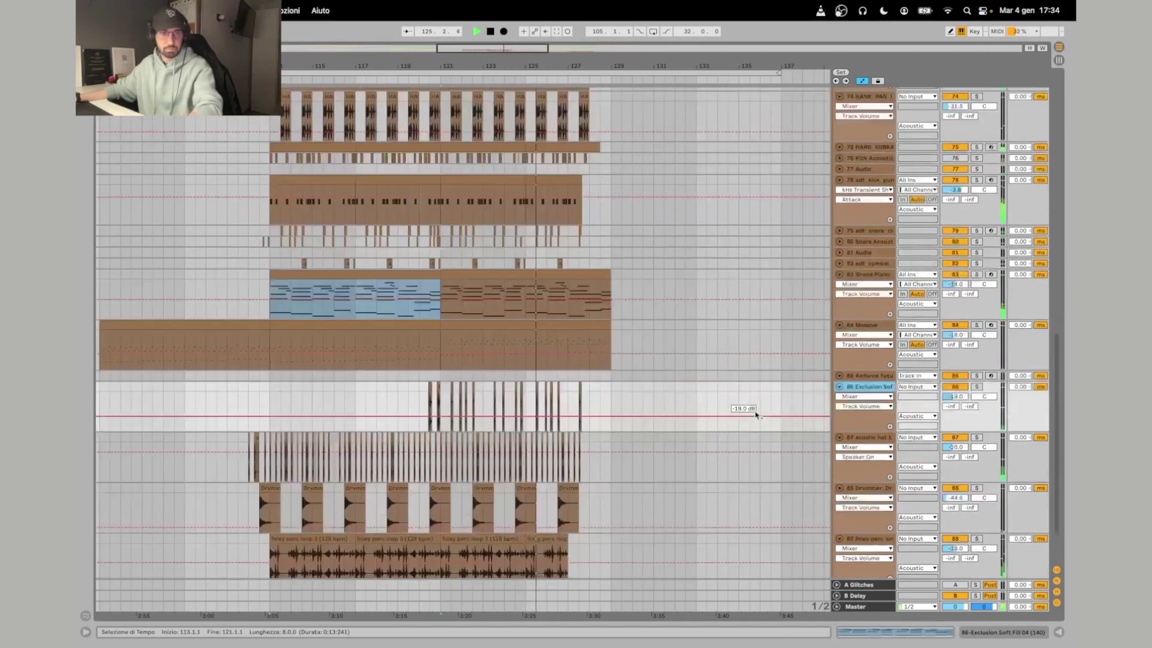
Stop playback and unfold the two hi-hat tracks 90 and 91 at the end of the Acoustic group.
key("space")
left_click(867, 516)
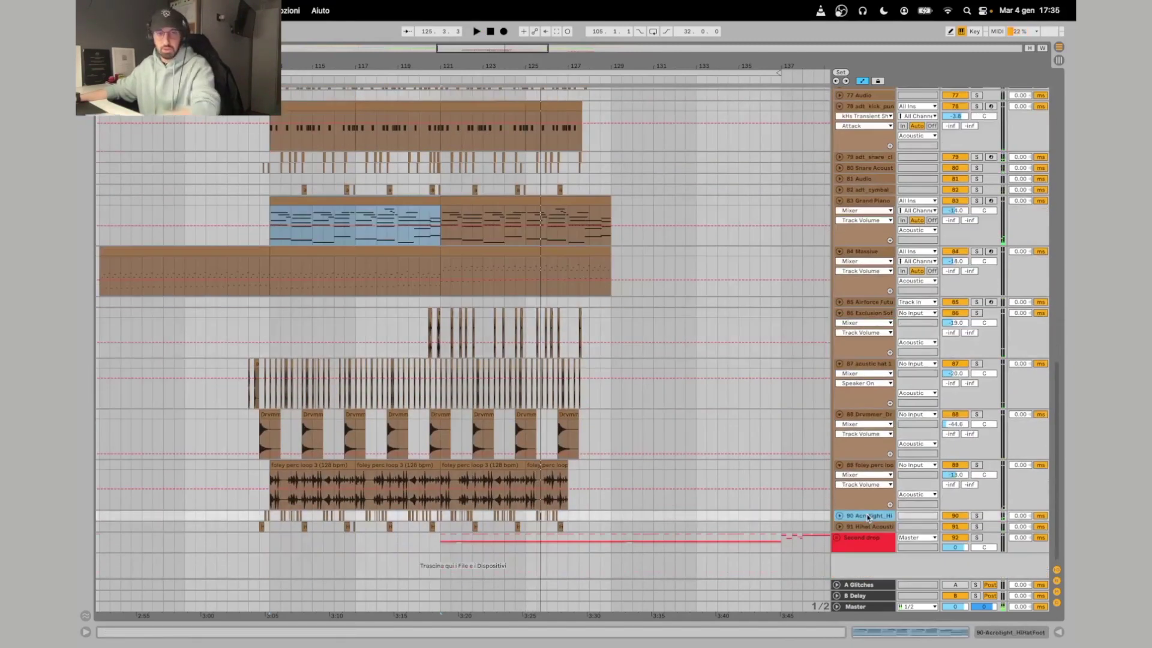
key("Right")
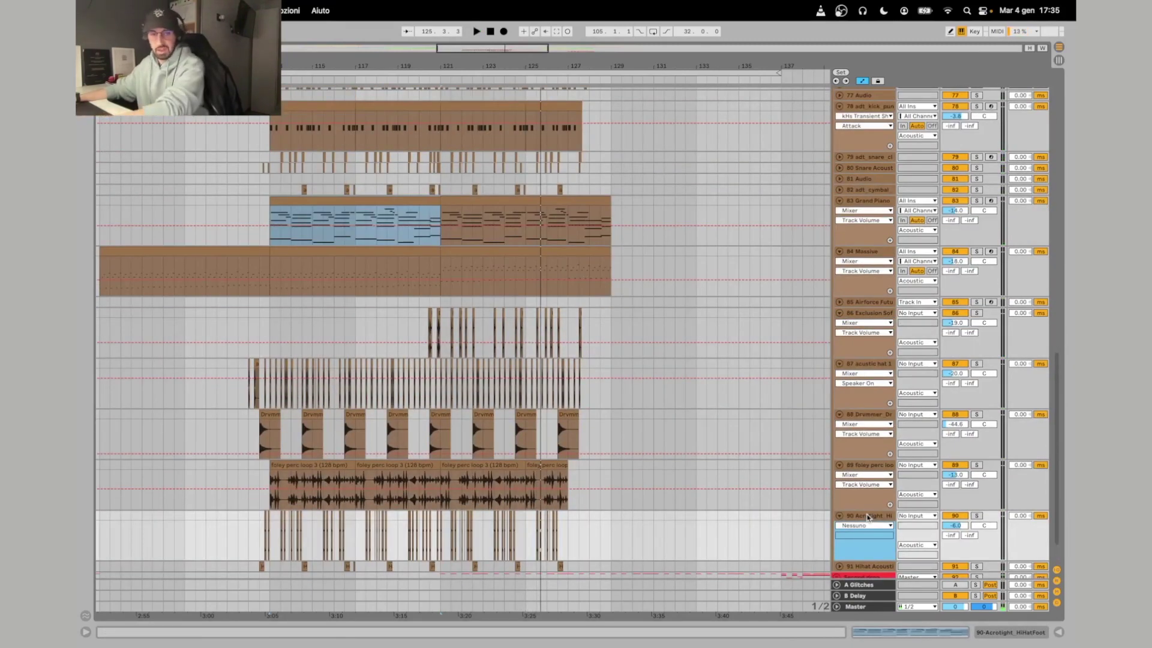
key("Down")
key("Right")
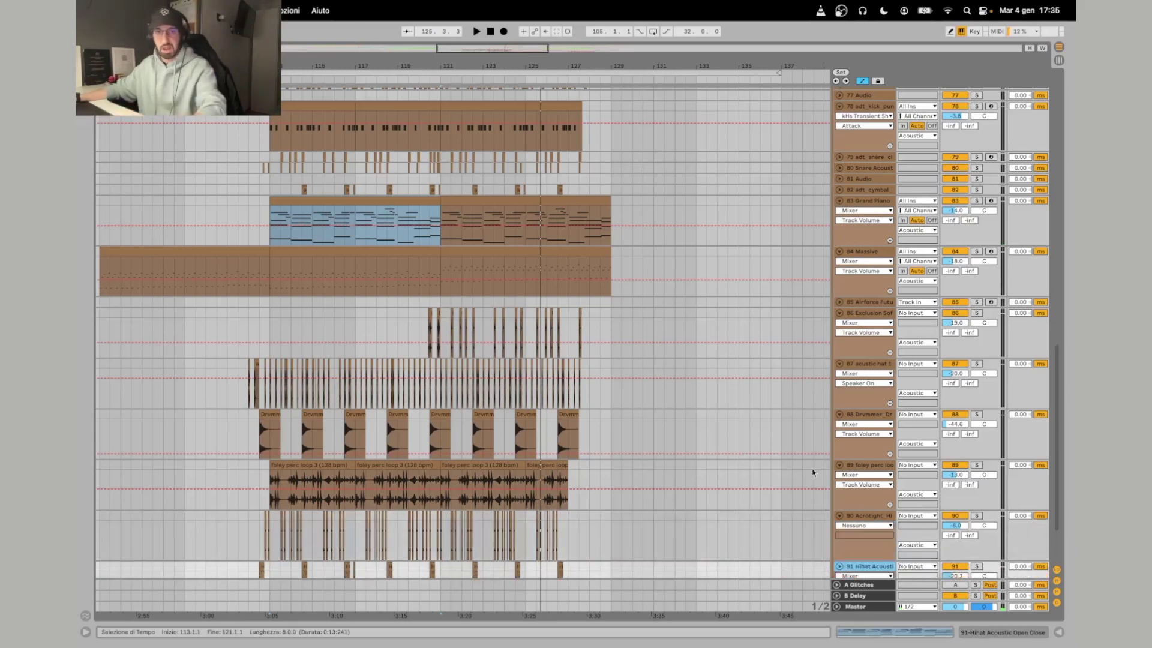
Select bars 113 to 121 on the two foley loop tracks, and the same bars across the whole Acoustic group.
scroll(513, 311, "up", 10)
left_click_drag(270, 283, 443, 349)
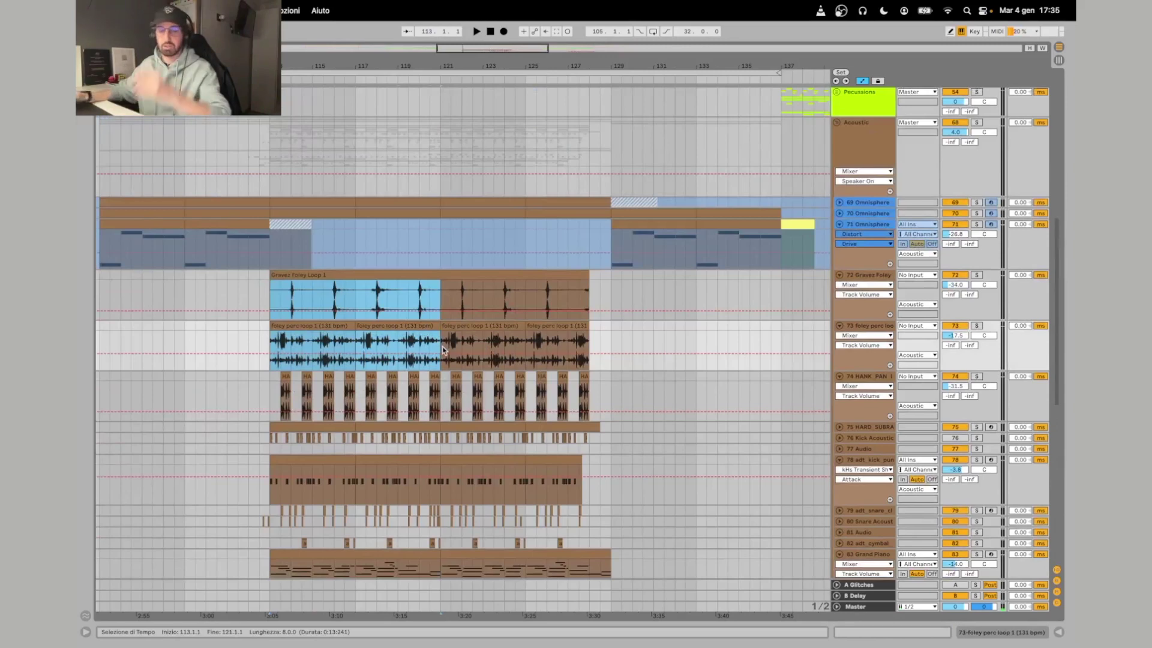
scroll(442, 131, "up", 2)
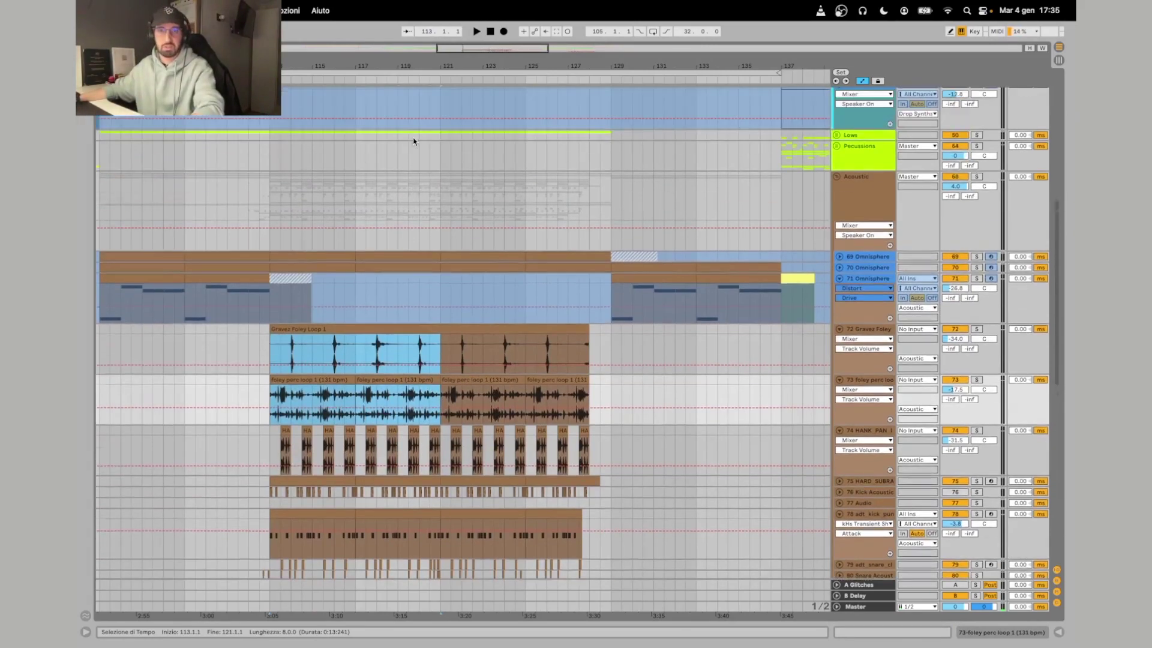
left_click_drag(267, 239, 437, 239)
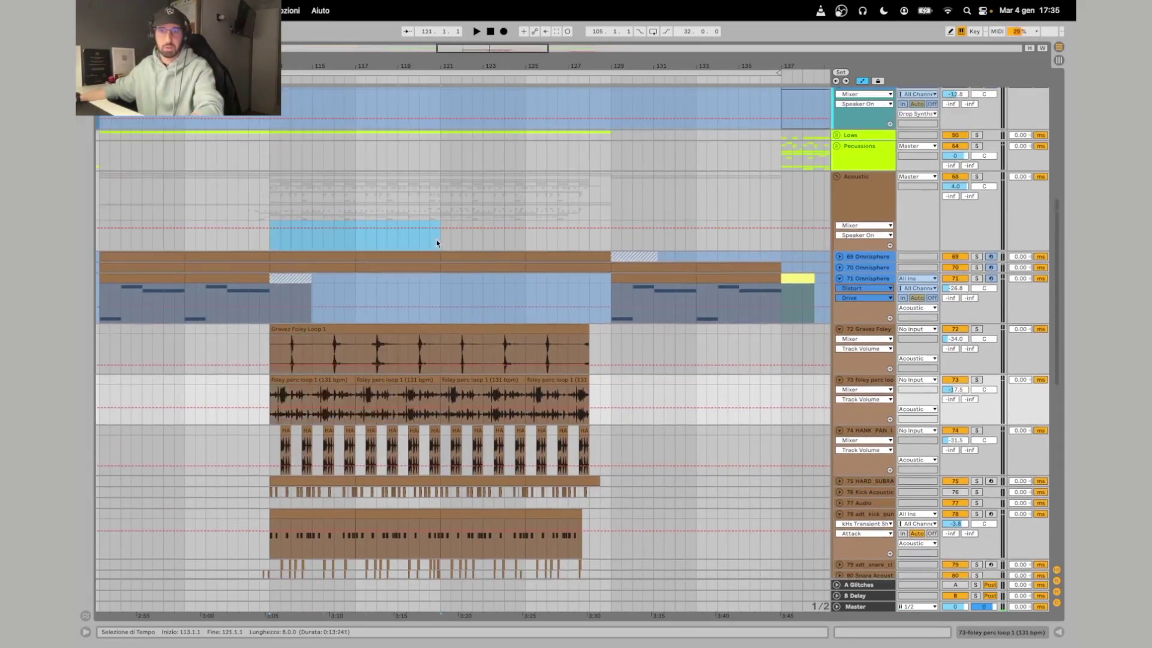
scroll(304, 238, "up", 1)
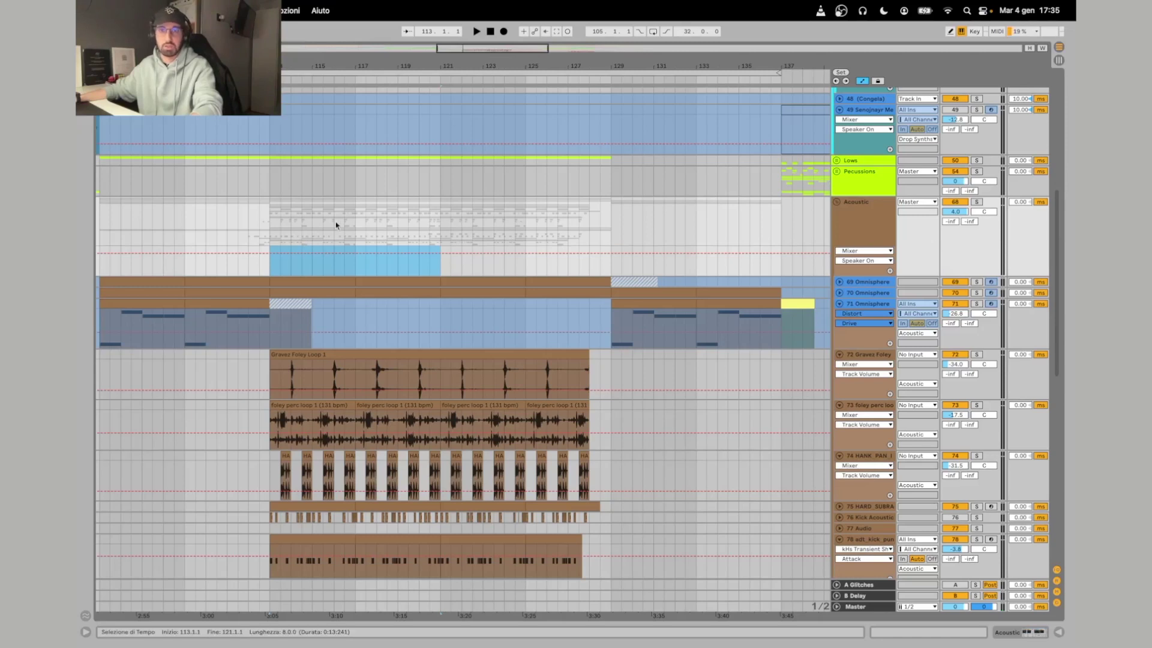
left_click_drag(268, 218, 442, 228)
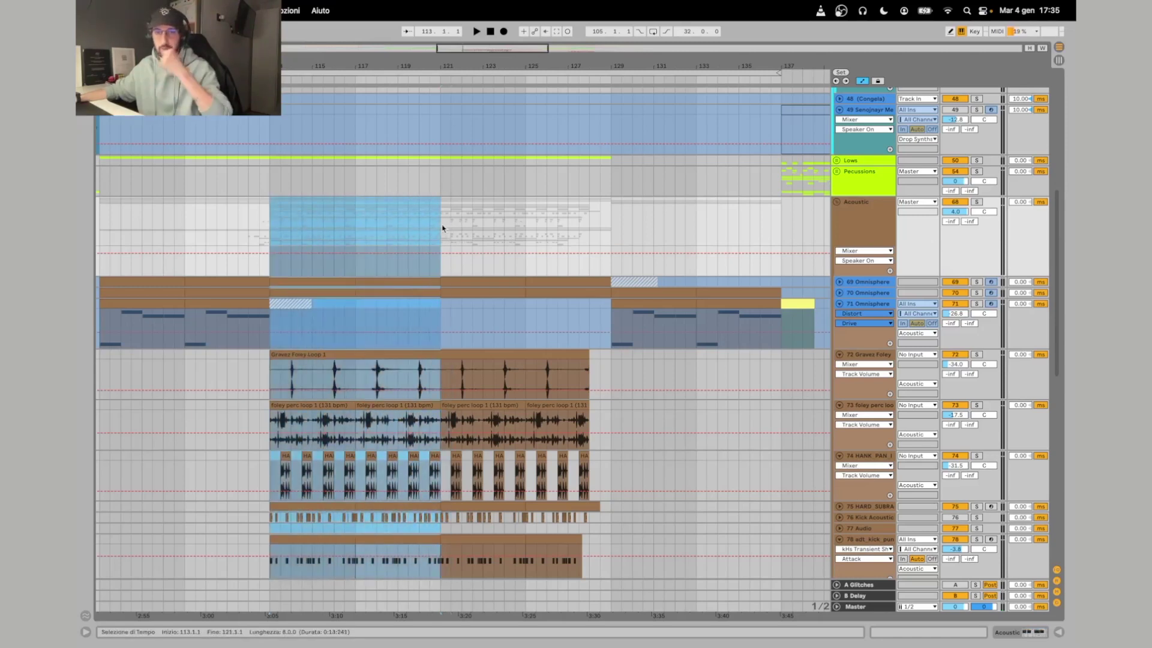
Play the arrangement from bar 127 and examine the Acoustic group's tracks in a wider timeline view.
scroll(442, 228, "right", 3)
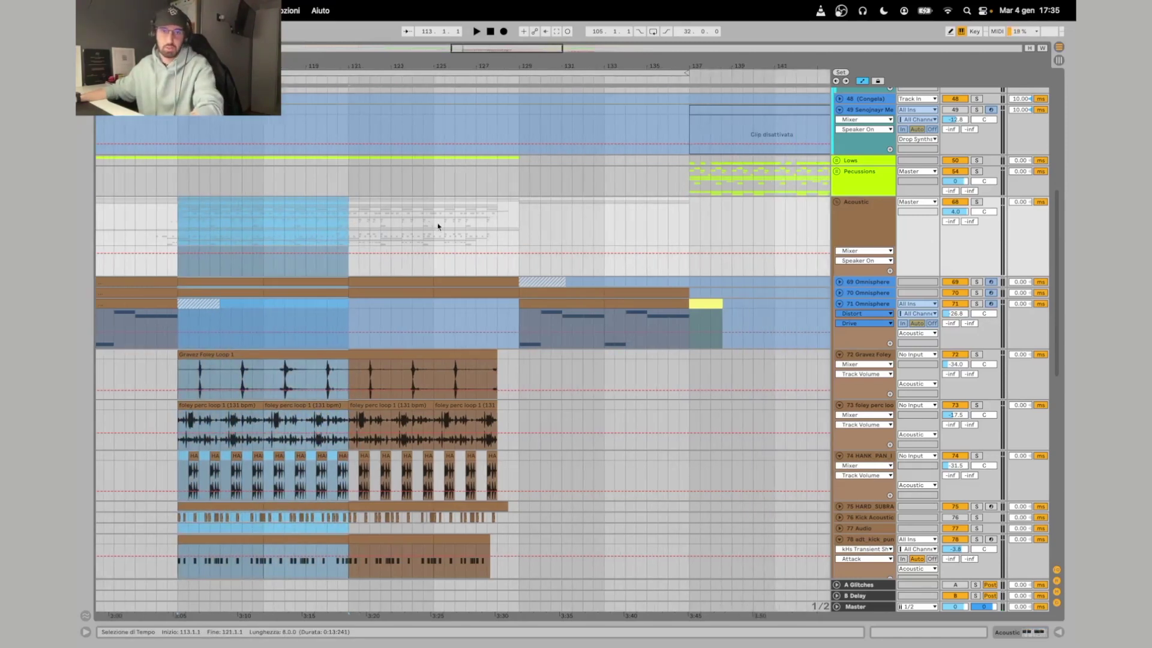
left_click(474, 231)
scroll(478, 103, "right", 1)
left_click_drag(473, 69, 473, 48)
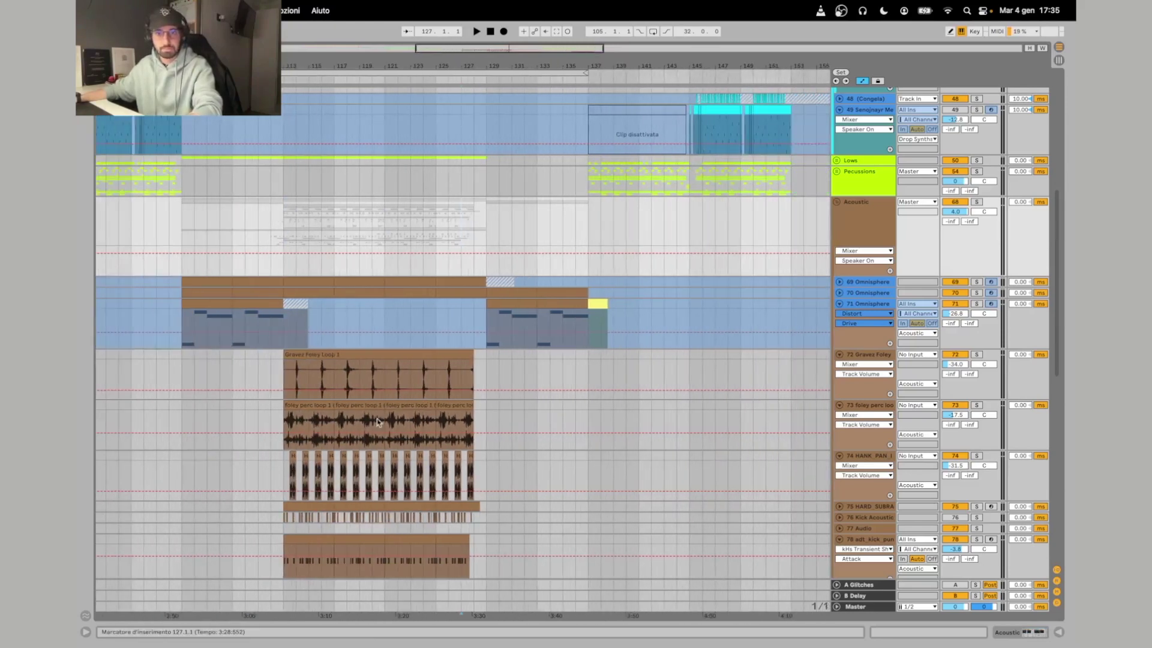
scroll(312, 397, "down", 8)
scroll(294, 390, "left", 1)
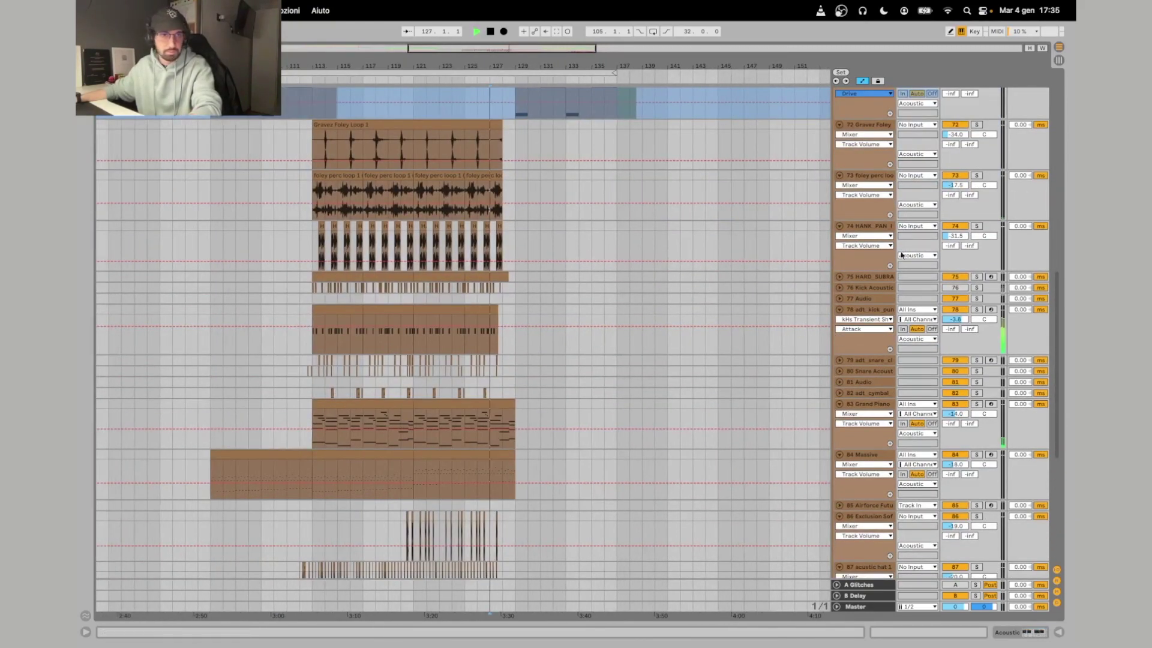
Unfold and solo the HARD_SUBRA track 75, play its first clip and open the track's device chain.
left_click(839, 276)
left_click(977, 277)
key("space")
left_click(336, 276)
key("space")
double_click(865, 276)
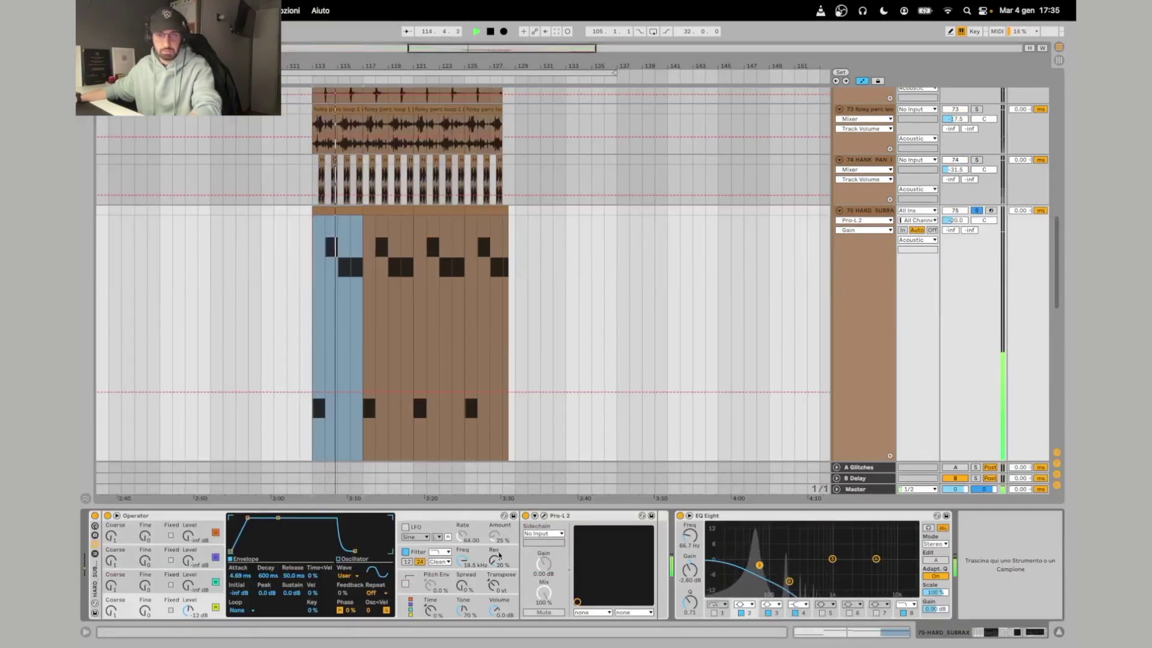
View the Pro-L 2 limiter's settings on HARD_SUBRA, close its window, then unsolo the track and stop playback.
left_click(543, 516)
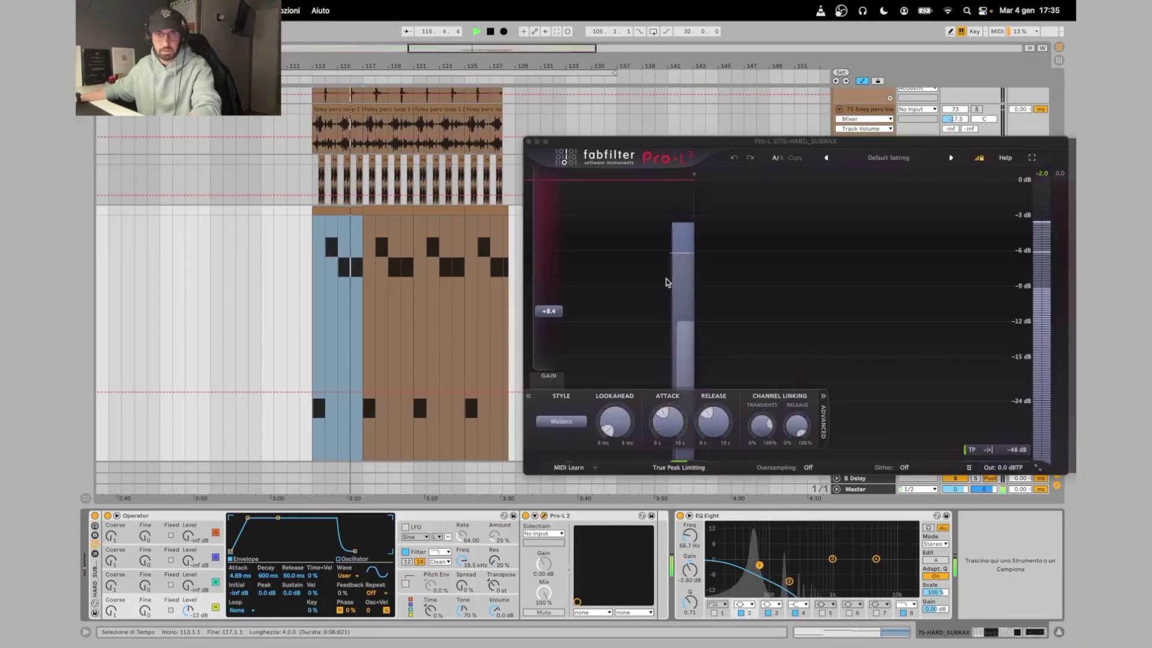
left_click(528, 143)
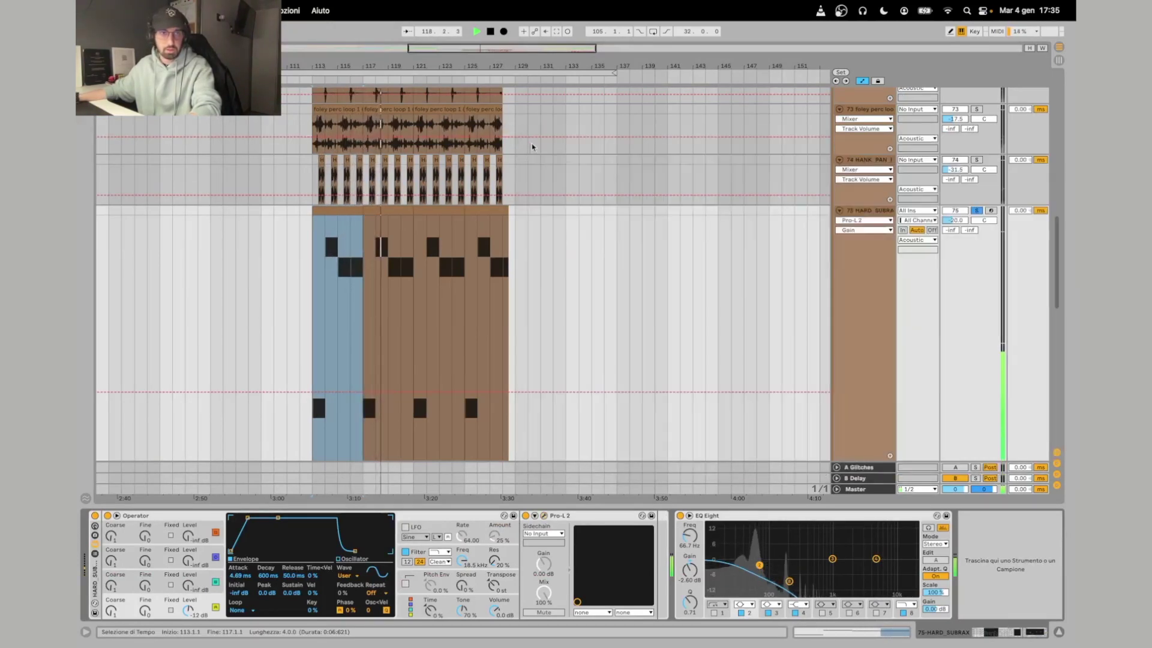
scroll(557, 373, "right", 2)
left_click(977, 210)
key("space")
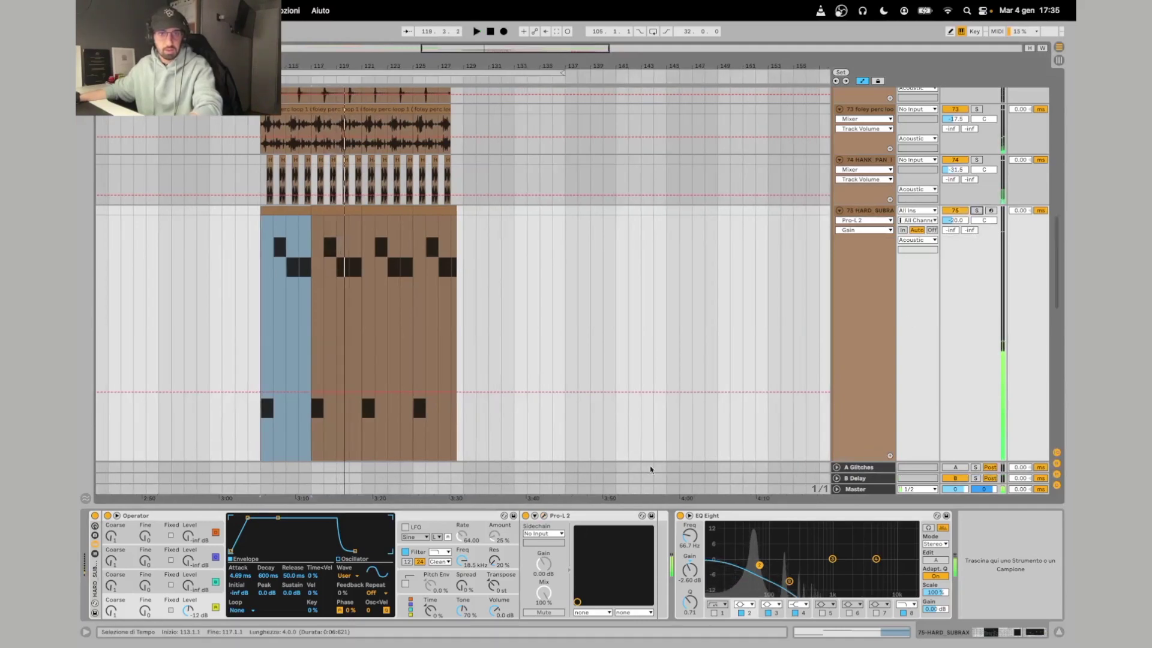
Play the Acoustic group's tracks from bar 113 with all tracks audible and hide the device view.
scroll(360, 228, "up", 10)
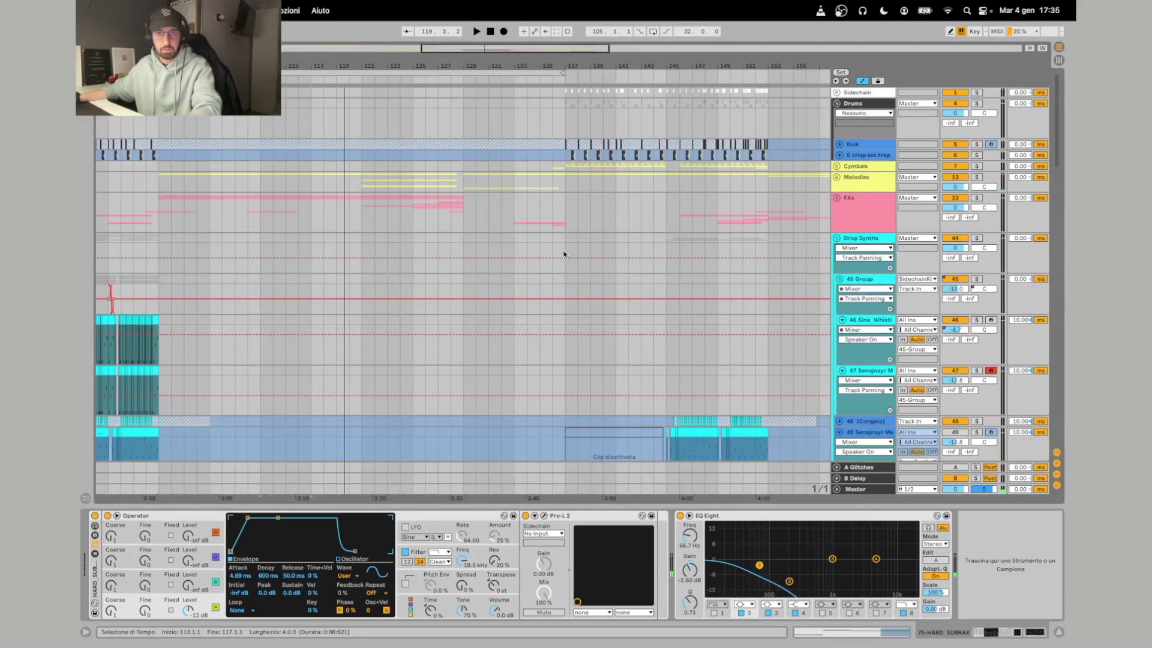
key("space")
scroll(380, 265, "down", 15)
scroll(377, 279, "left", 2)
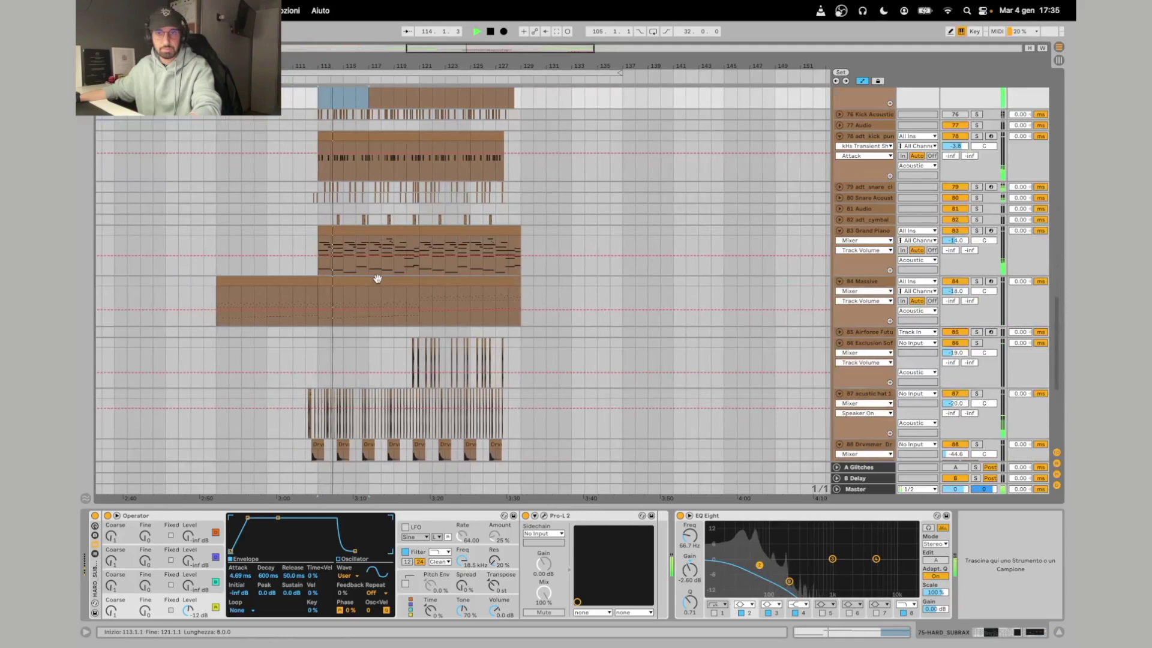
scroll(427, 320, "up", 2)
key("super+alt+l")
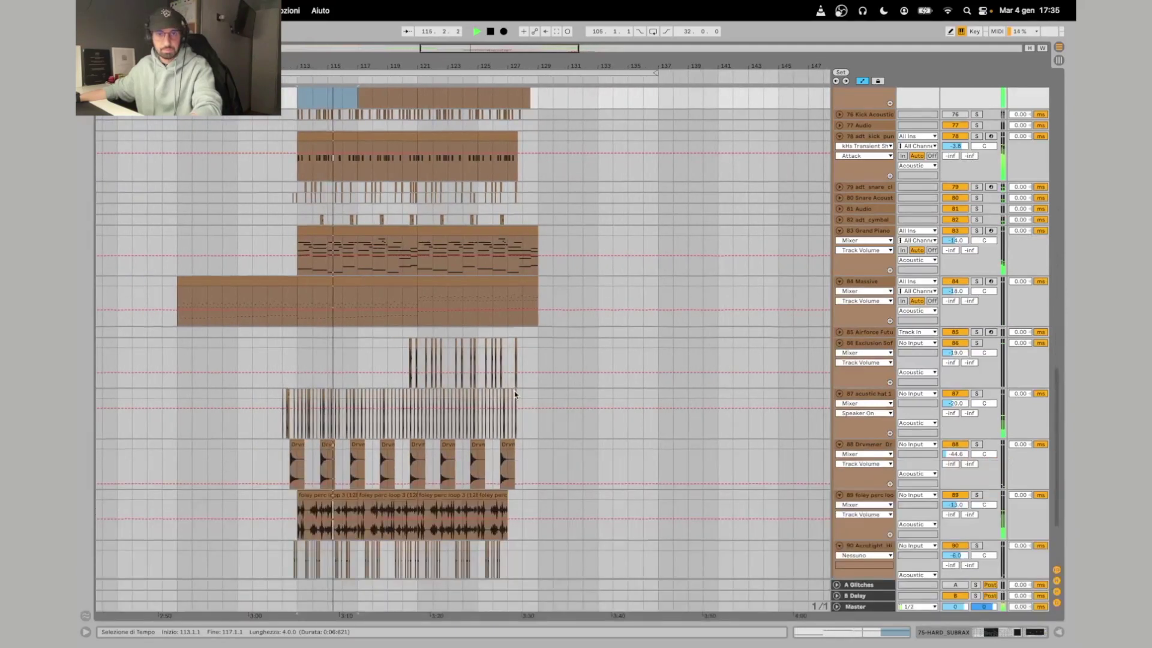
Play the arrangement from bar 127, looking over the track groups in a wider timeline, and stop playback.
scroll(516, 394, "up", 10)
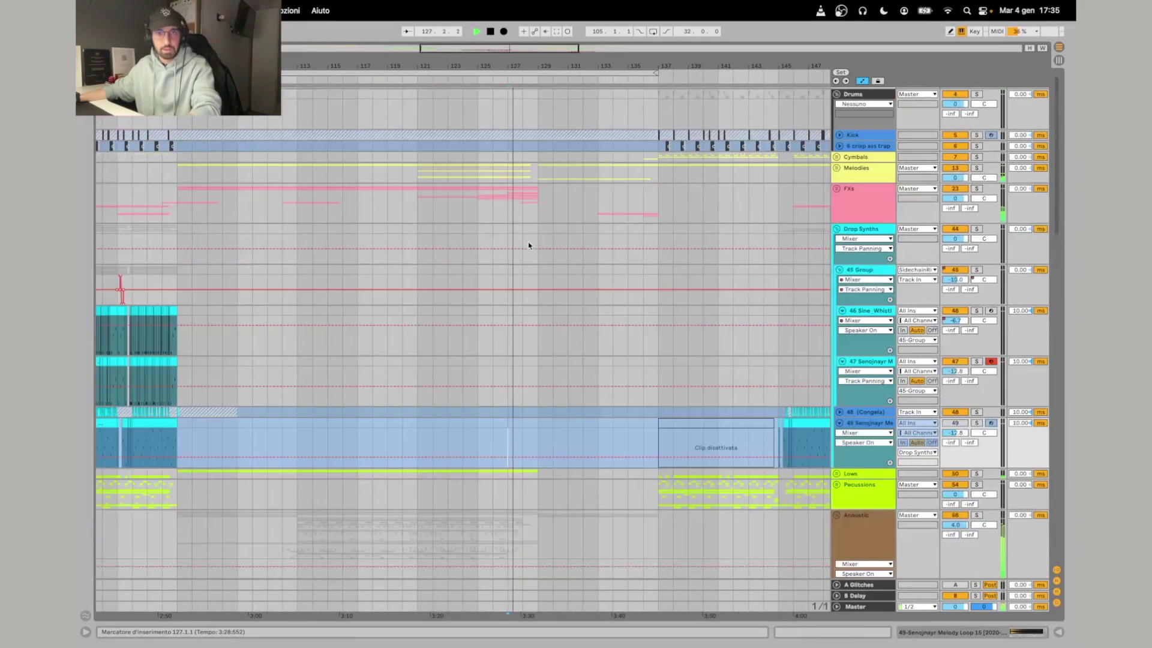
scroll(527, 243, "right", 5)
left_click_drag(481, 65, 602, 71)
scroll(516, 380, "down", 10)
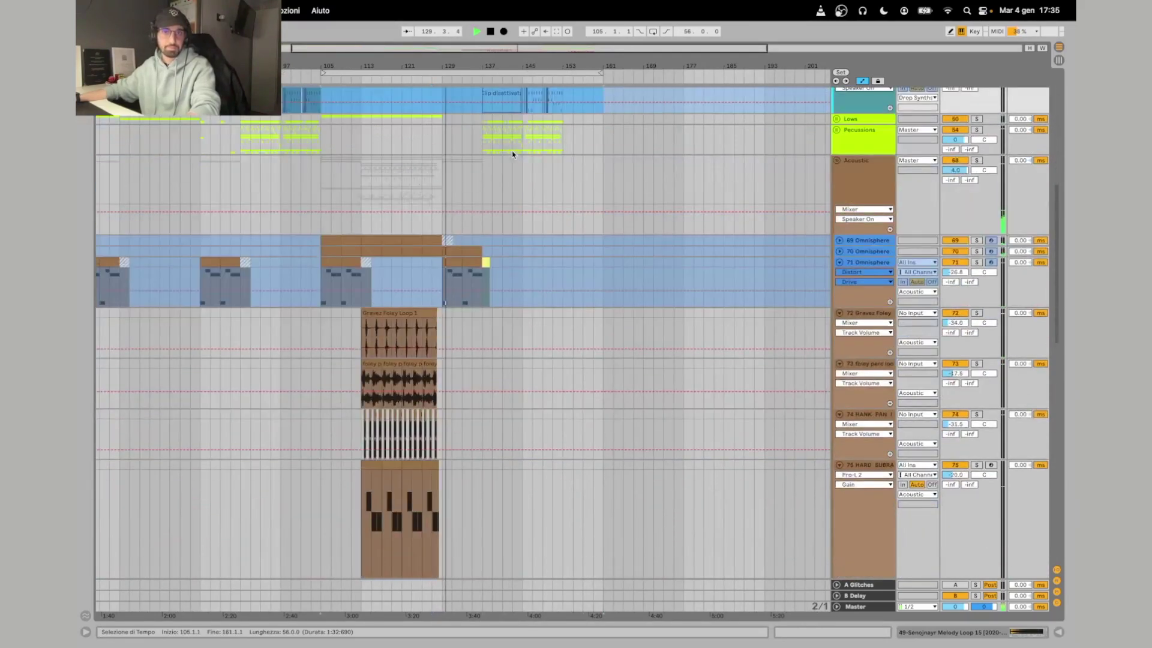
scroll(514, 240, "up", 8)
key("space")
Fold the Drop Synths and Acoustic groups so that the Second drop group comes into reach.
left_click(864, 238)
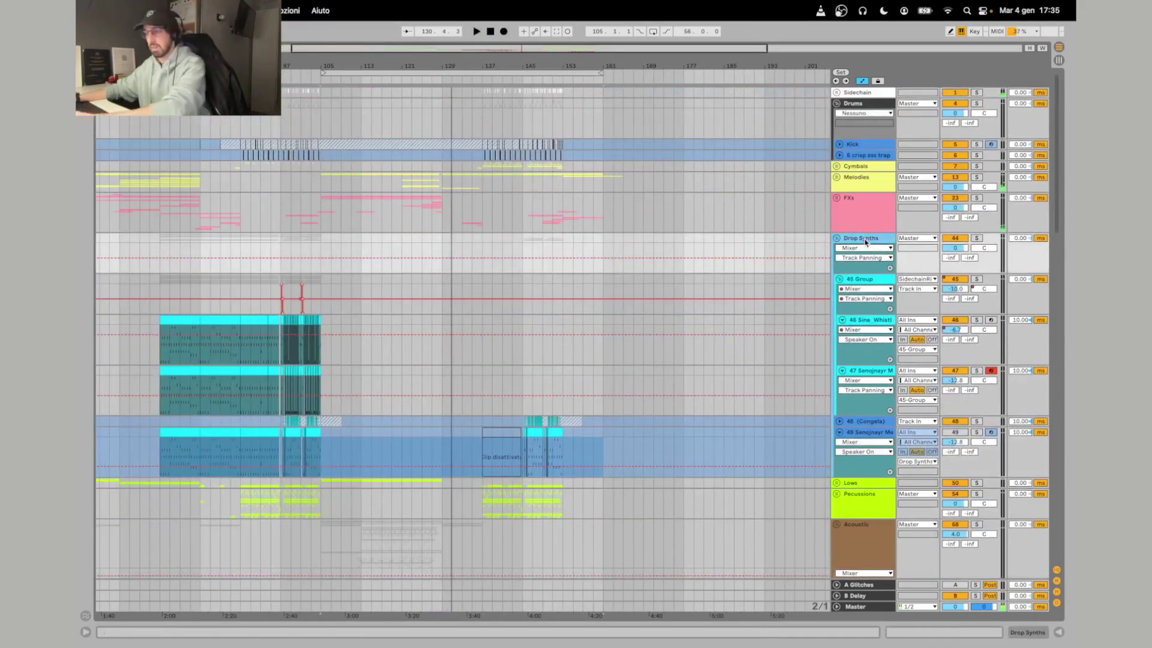
key("Left")
key("Down")
key("Down")
key("Down")
key("Left")
key("Down")
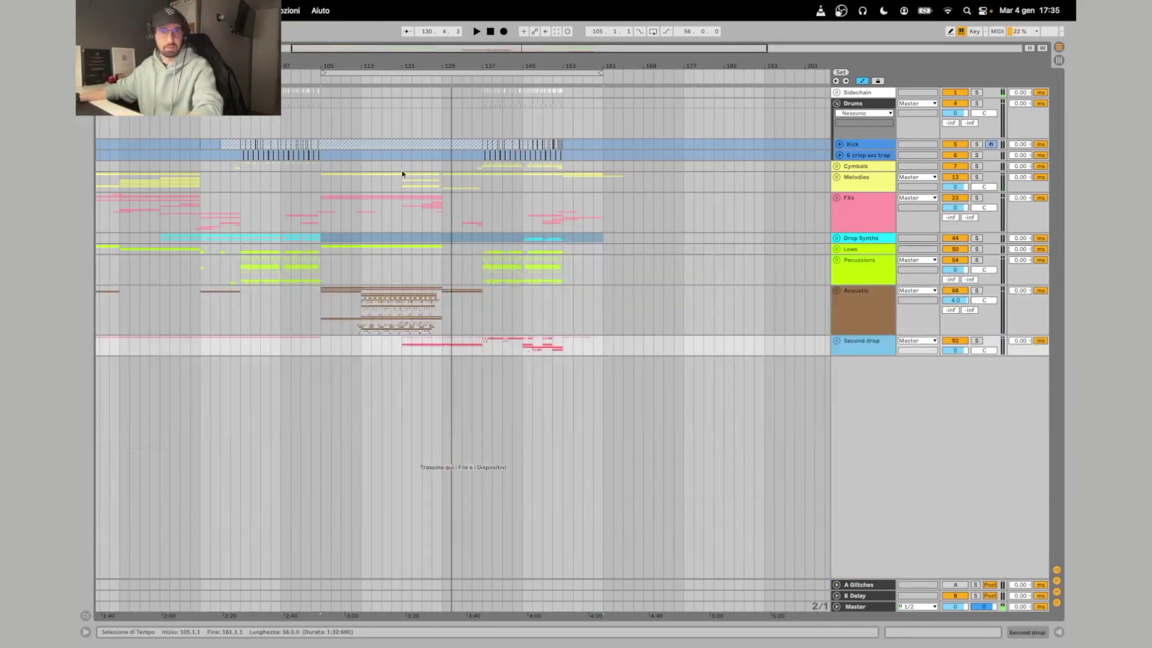
Play the whole arrangement from bar 129 up to the second drop at bar 137 and stop.
left_click(445, 126)
key("space")
left_click_drag(506, 66, 491, 226)
scroll(385, 183, "right", 3)
left_click(293, 128)
key("space")
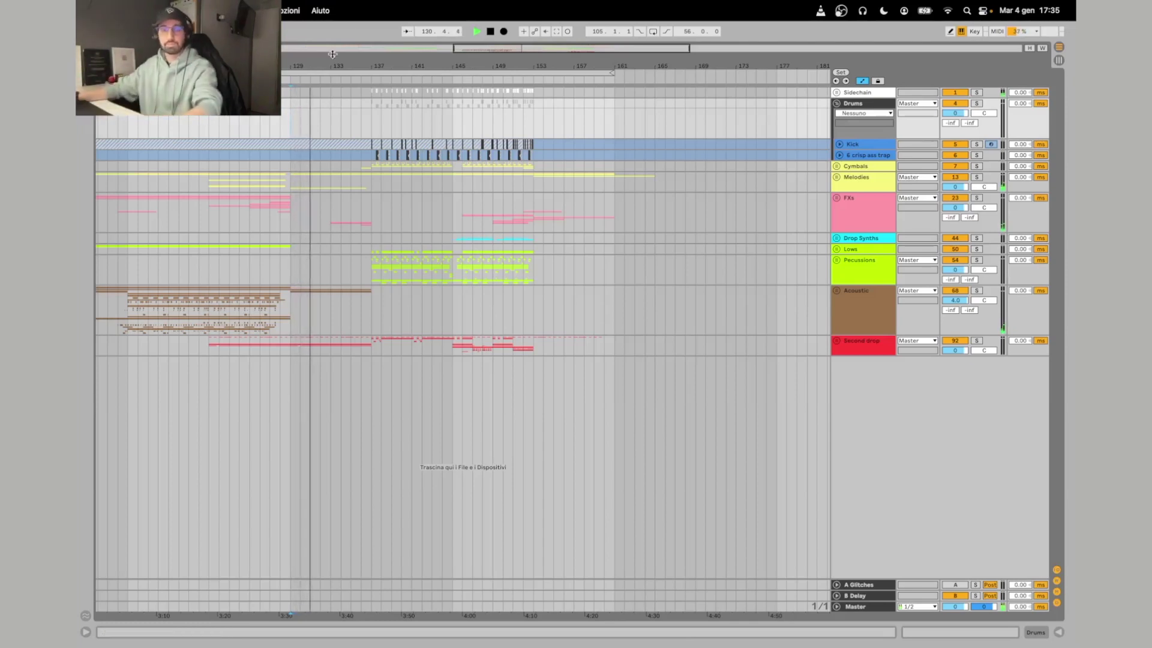
left_click_drag(387, 66, 387, 158)
scroll(401, 181, "right", 1)
scroll(401, 180, "left", 3)
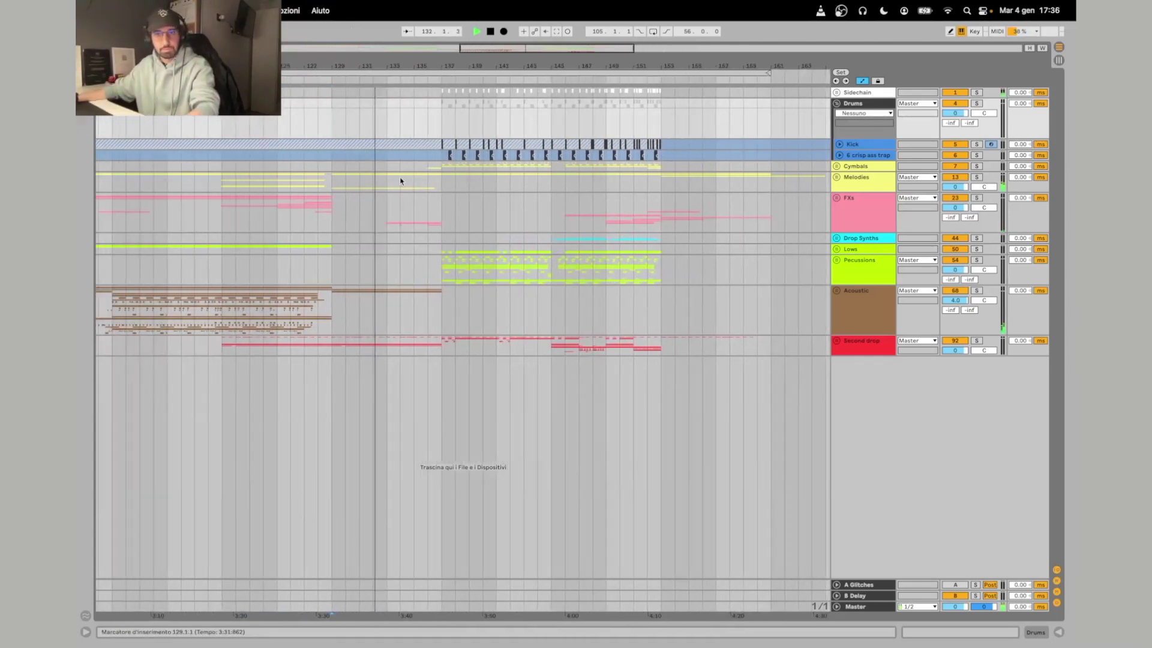
left_click_drag(637, 70, 637, 66)
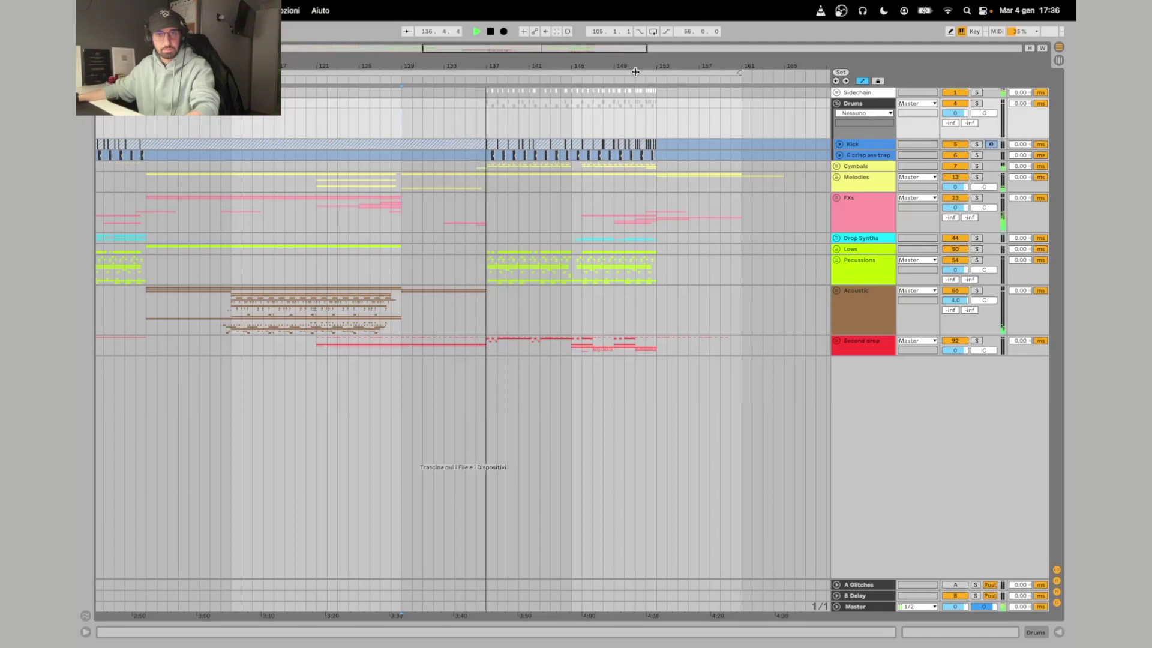
key("space")
Select bars 129 to 137 on the FXs group, unfold it to inspect the Ambience-Scifi-Circuits clip, and fold it again.
scroll(460, 234, "right", 3)
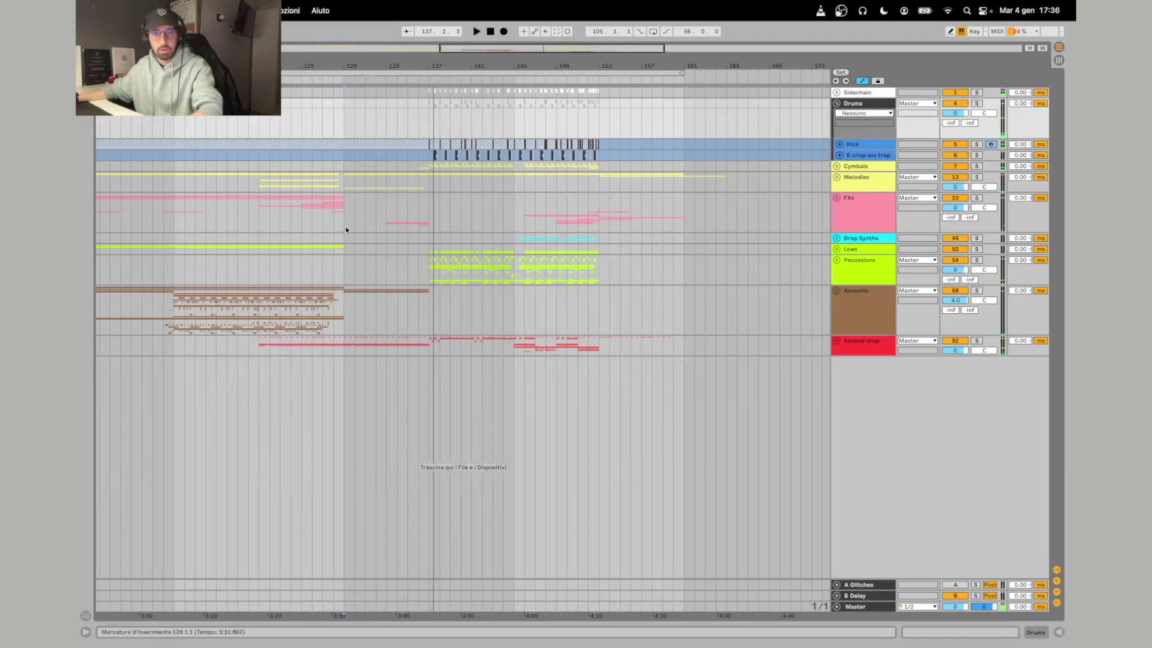
left_click_drag(346, 229, 428, 231)
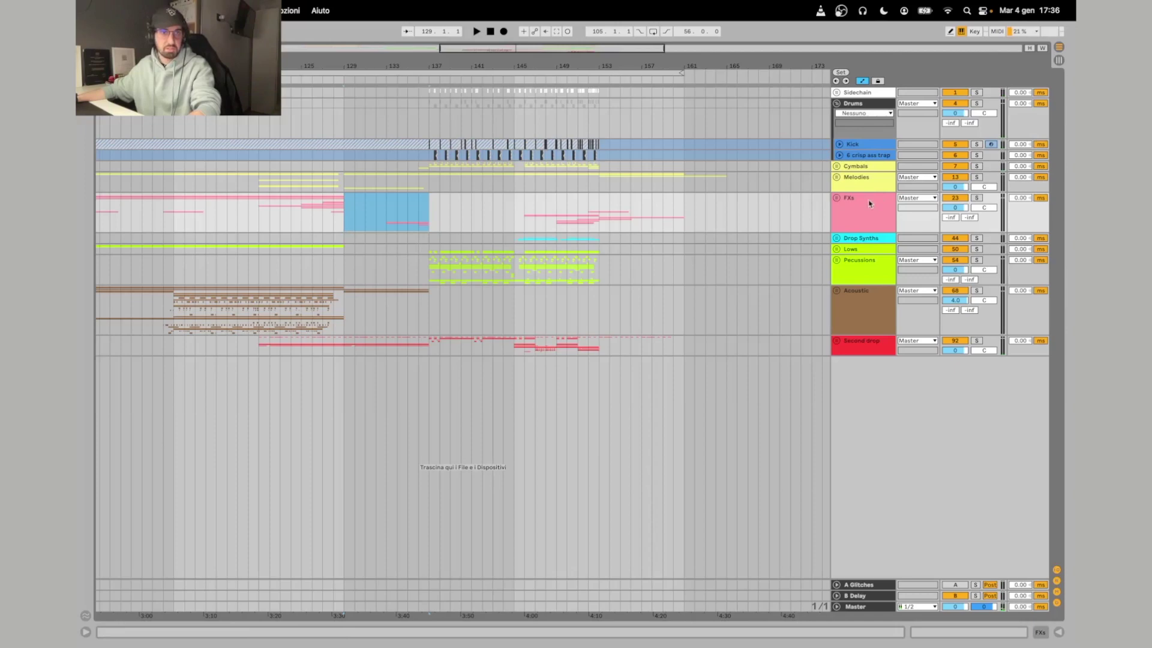
left_click(836, 199)
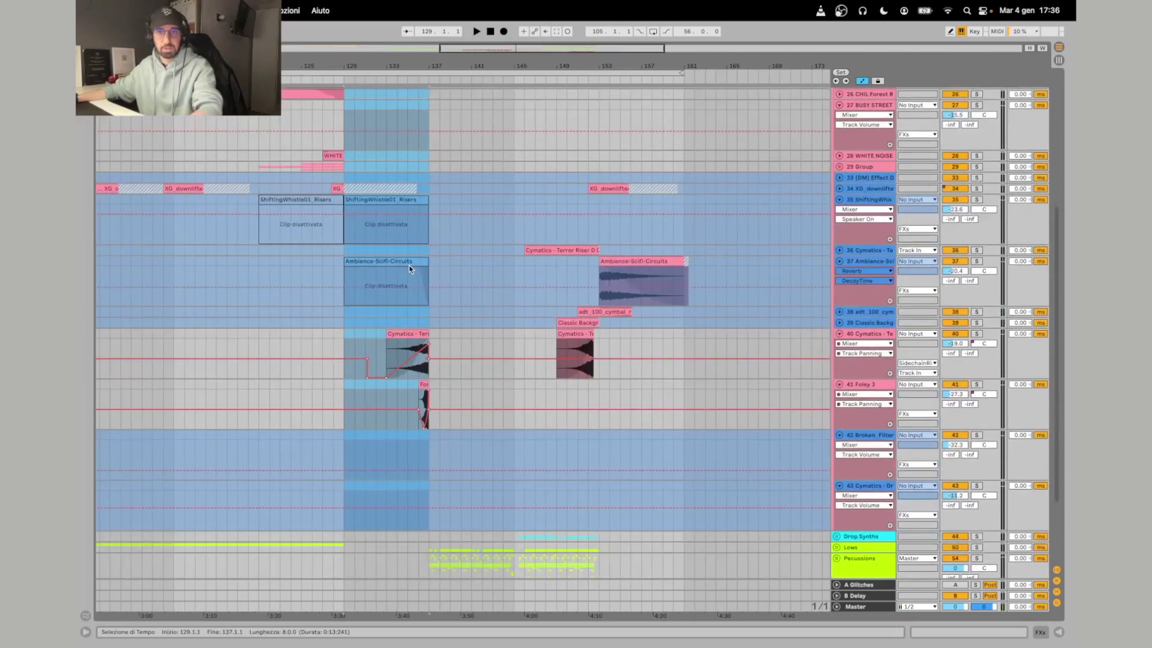
left_click(410, 269)
scroll(420, 240, "up", 8)
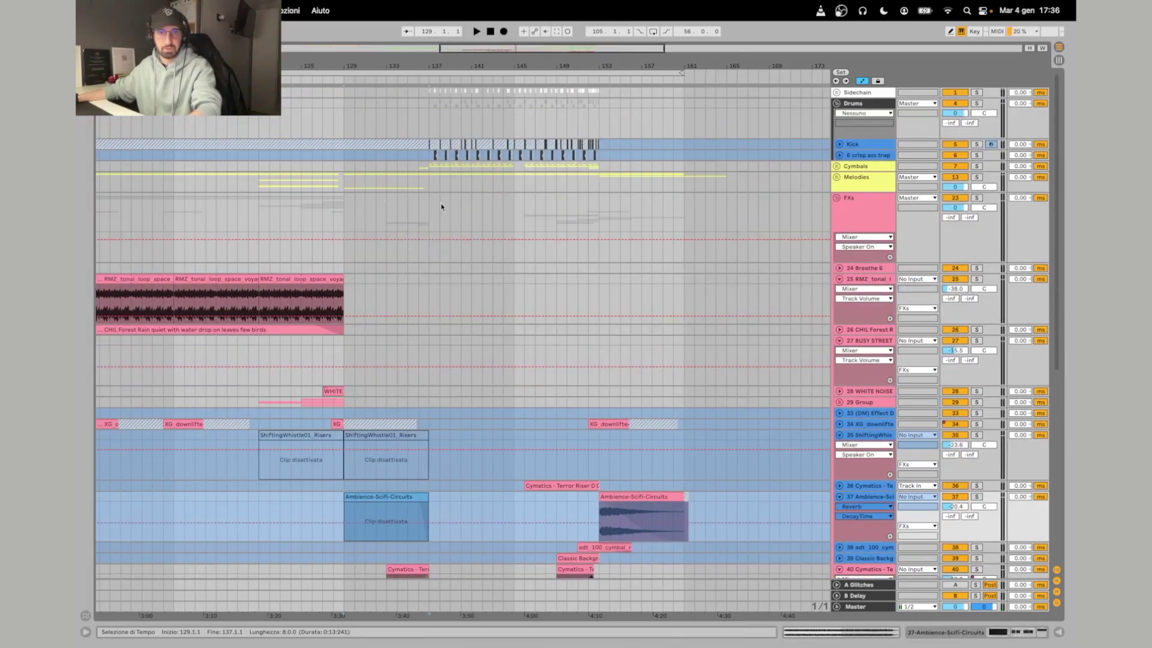
left_click(836, 199)
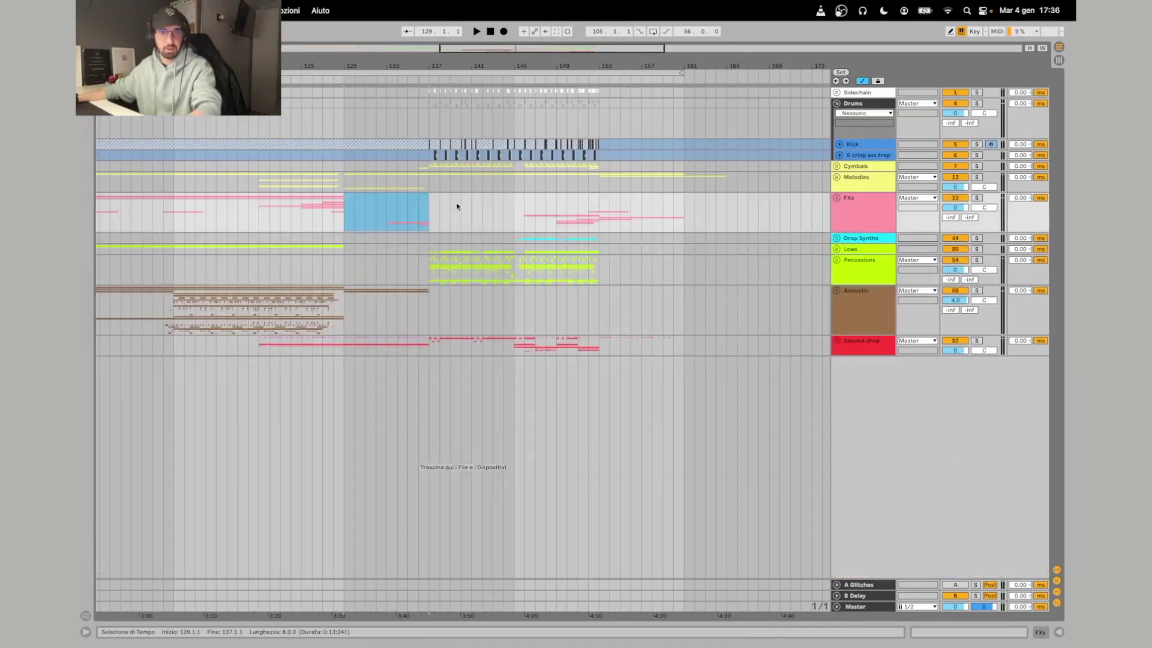
Solo the Second drop group, play it just before bar 137, stop, and unfold the group.
left_click(398, 309)
left_click(413, 344)
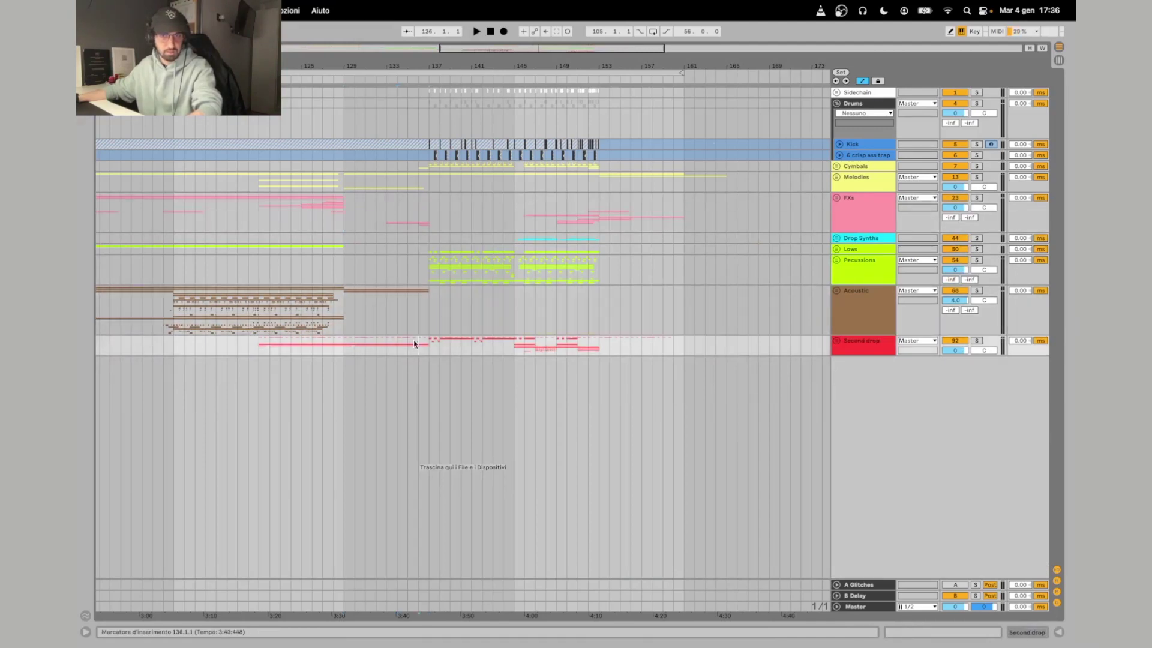
key("space")
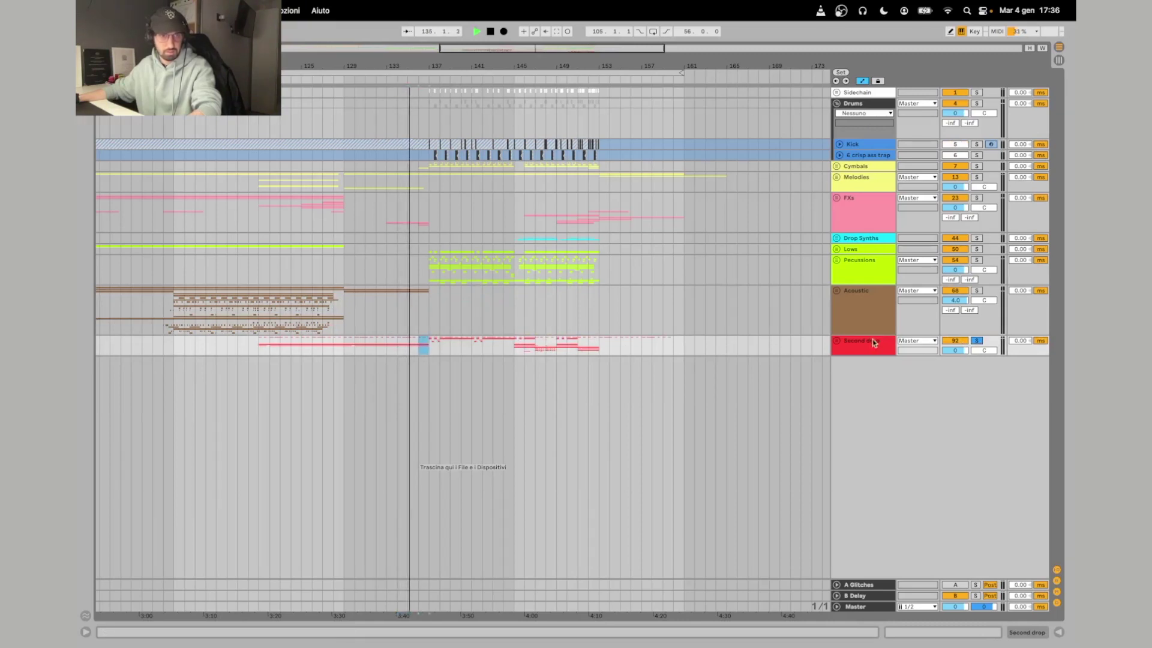
left_click(837, 341)
key("space")
Select tracks 93 to 98 in the Second drop group and try to solo them together during playback.
left_click(865, 392)
left_click(880, 451, "shift")
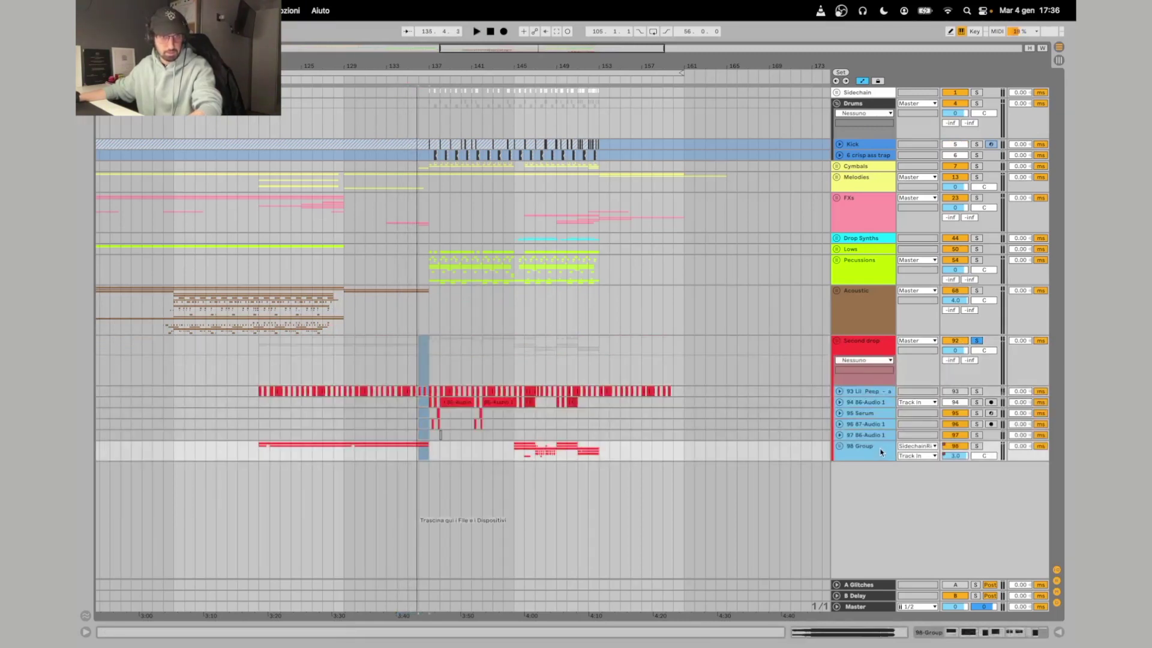
left_click(977, 402)
key("space")
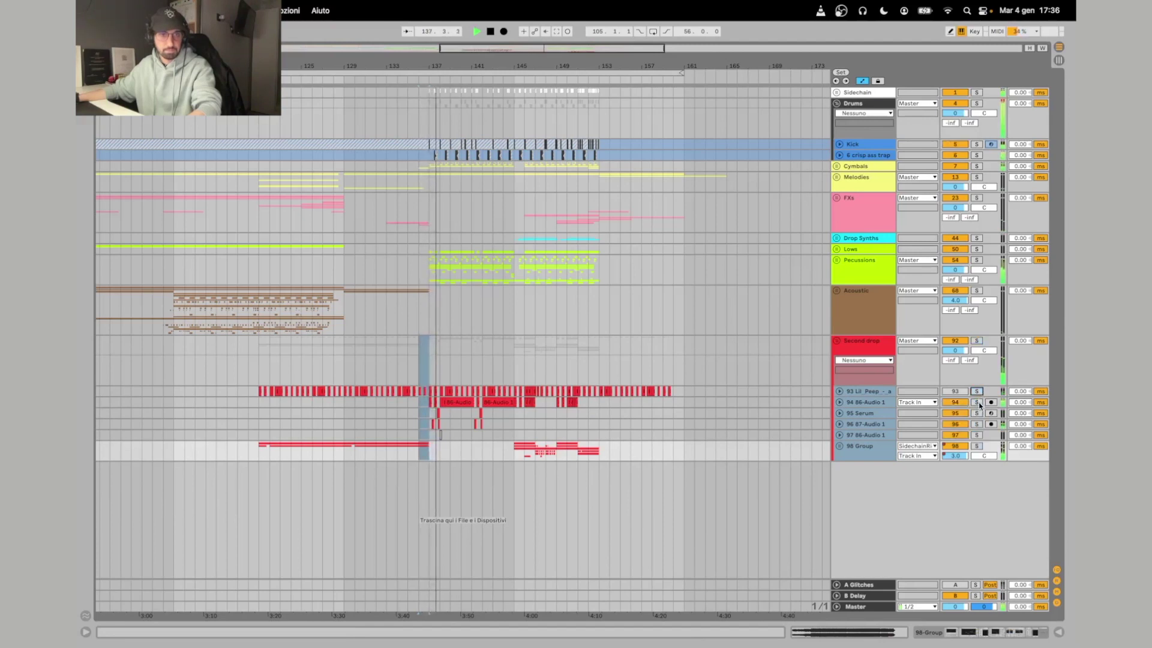
left_click(977, 391)
Solo tracks 94 to 98 of the Second drop group without track 93, play them from around bar 134, and stop.
left_click(872, 403)
key("space")
left_click(870, 447)
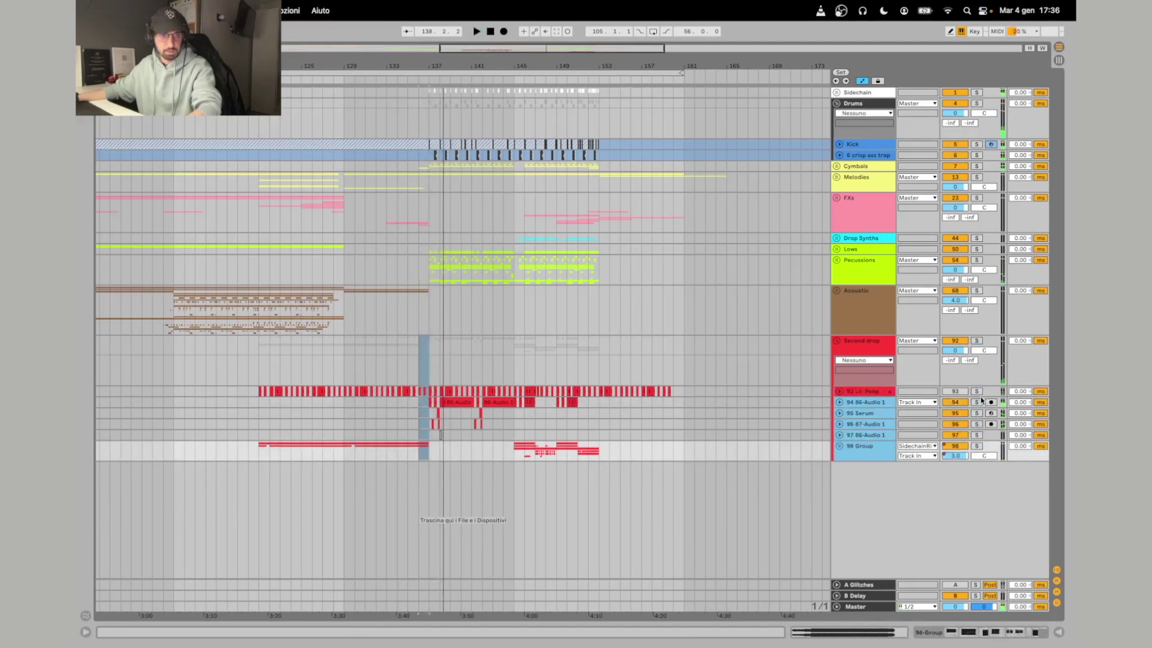
left_click(978, 402)
key("space")
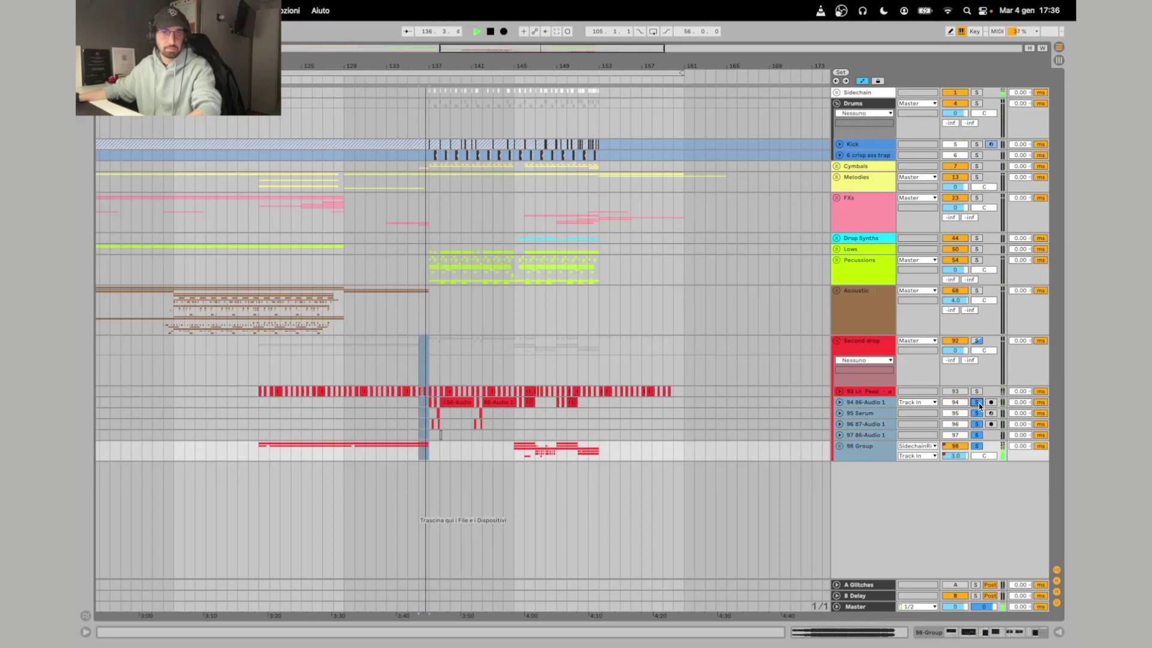
left_click(403, 373)
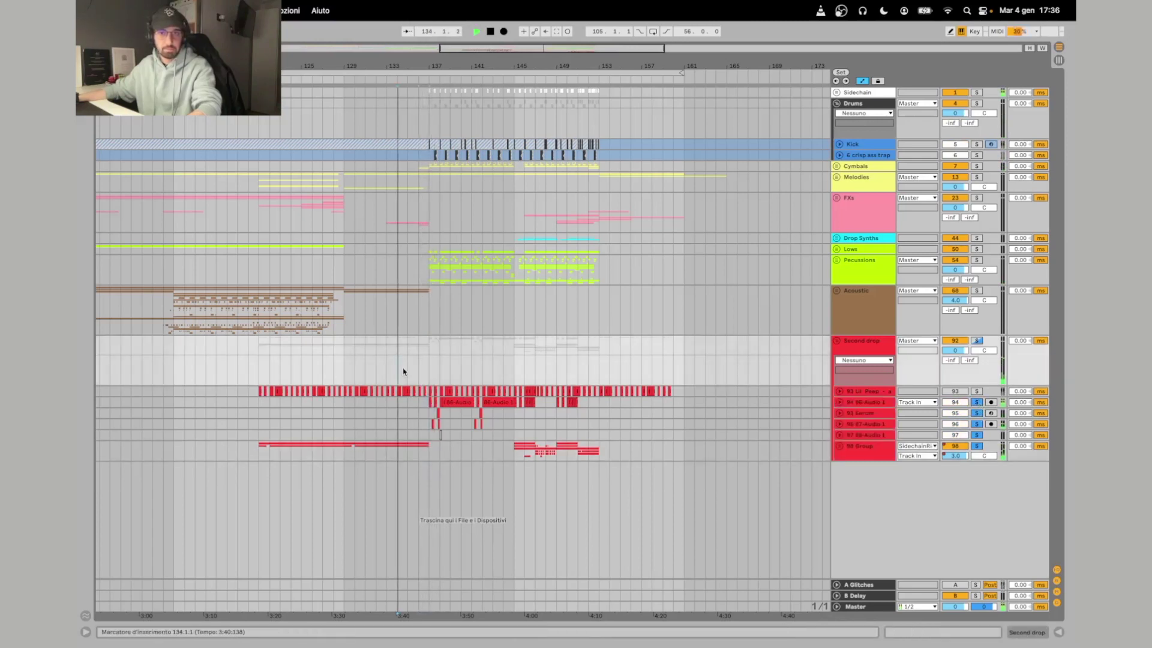
left_click(408, 373)
key("space")
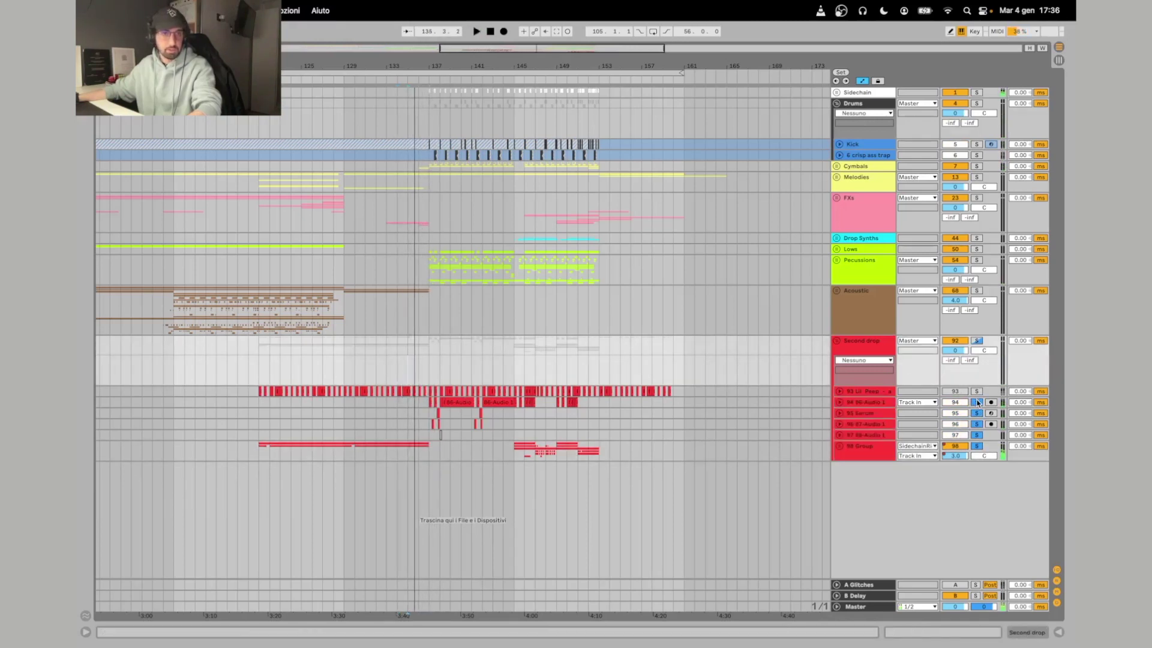
Unsolo tracks 94 to 98, play the full mix from bar 135 into the drop at bar 137, fold the Second drop group and stop.
left_click(977, 402)
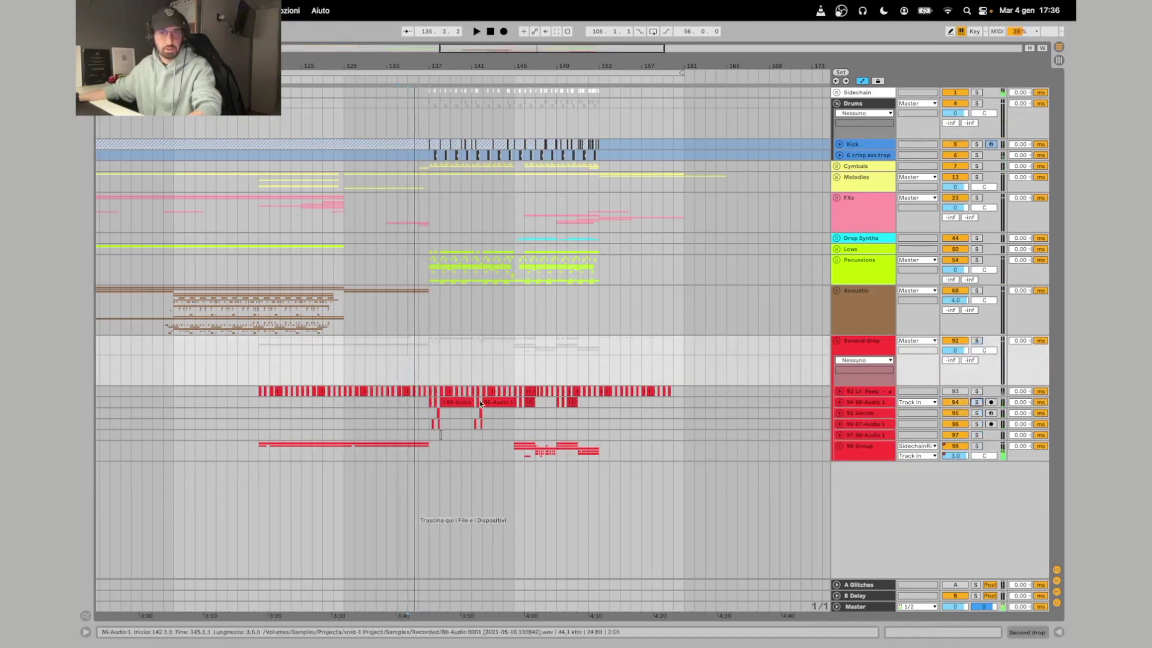
left_click(407, 371)
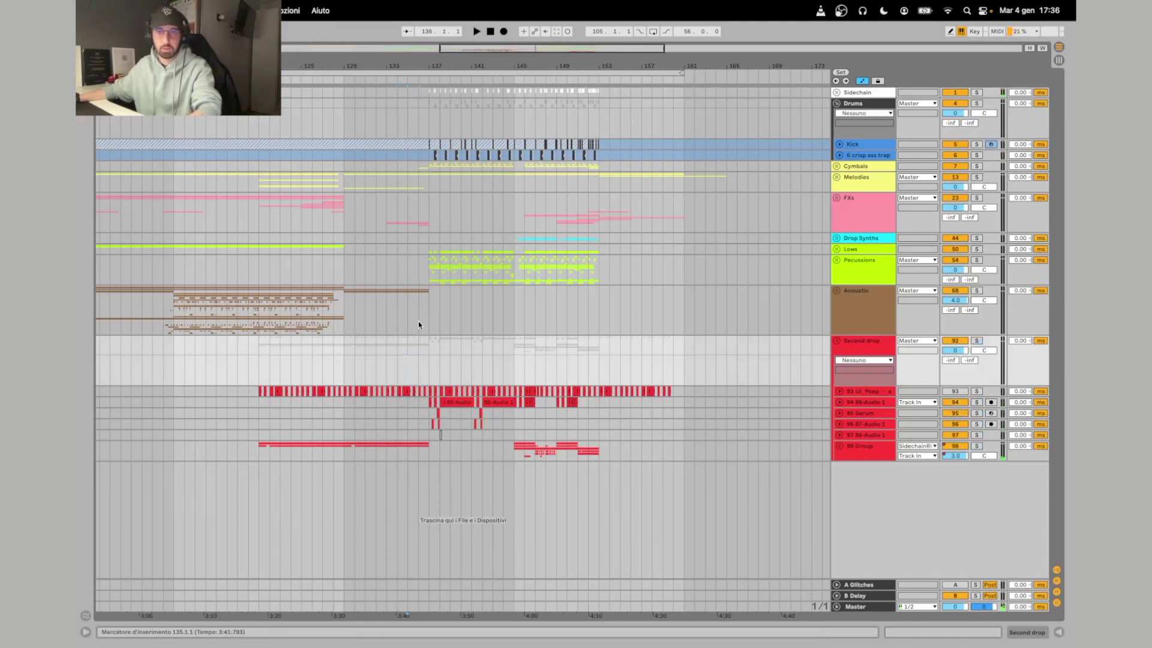
key("space")
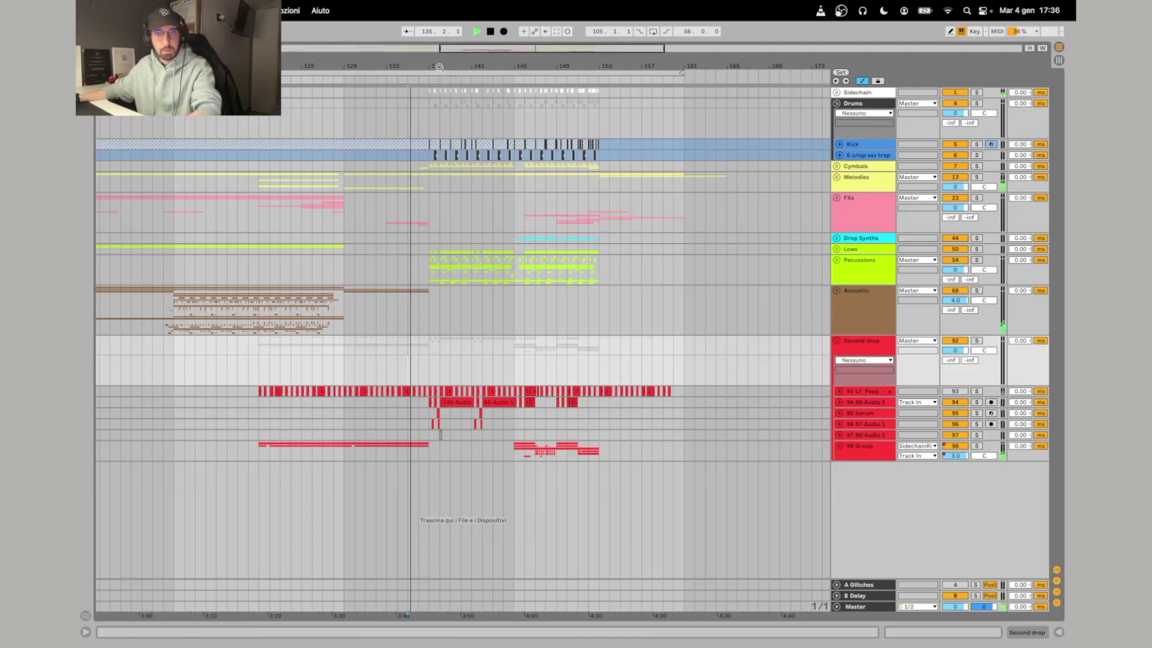
scroll(439, 67, "up", 2)
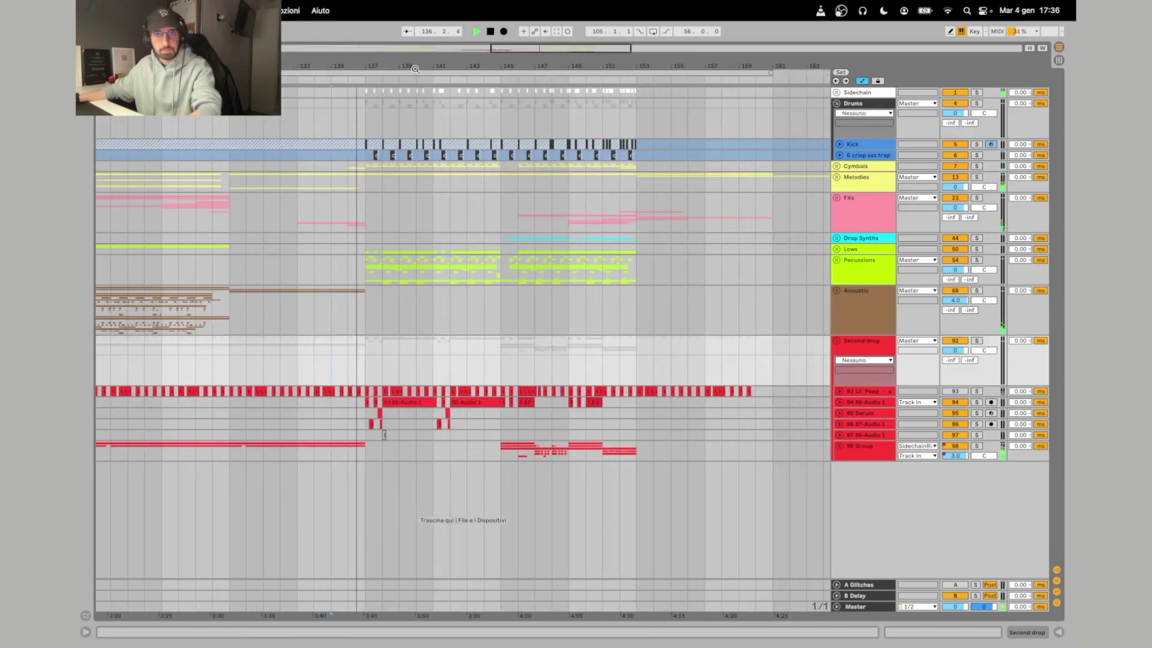
mouse_move(415, 69)
left_mouse_down()
mouse_move(437, 200)
mouse_move(353, 177)
left_mouse_up()
left_click(258, 125)
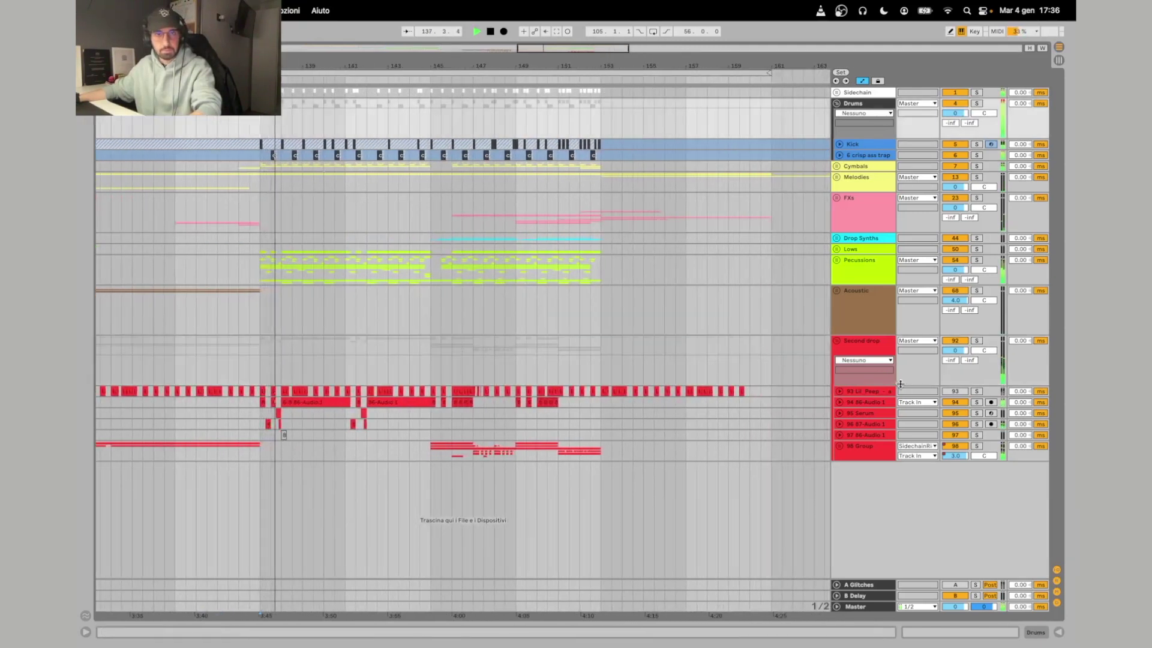
left_click(837, 340)
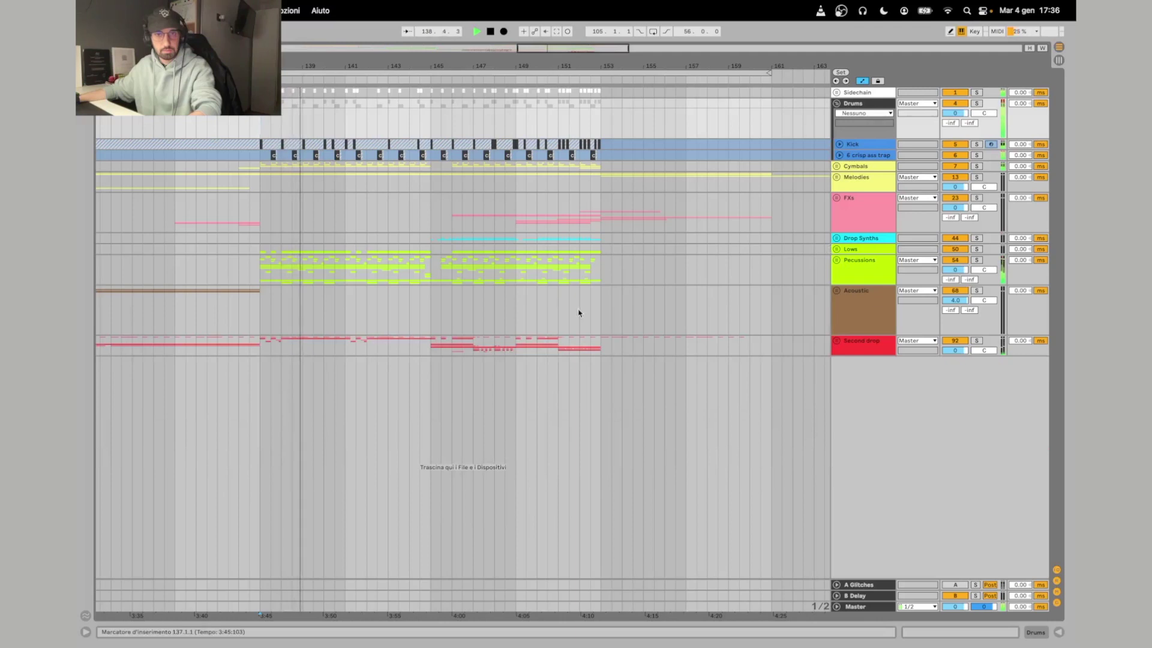
left_click_drag(415, 67, 415, 56)
key("space")
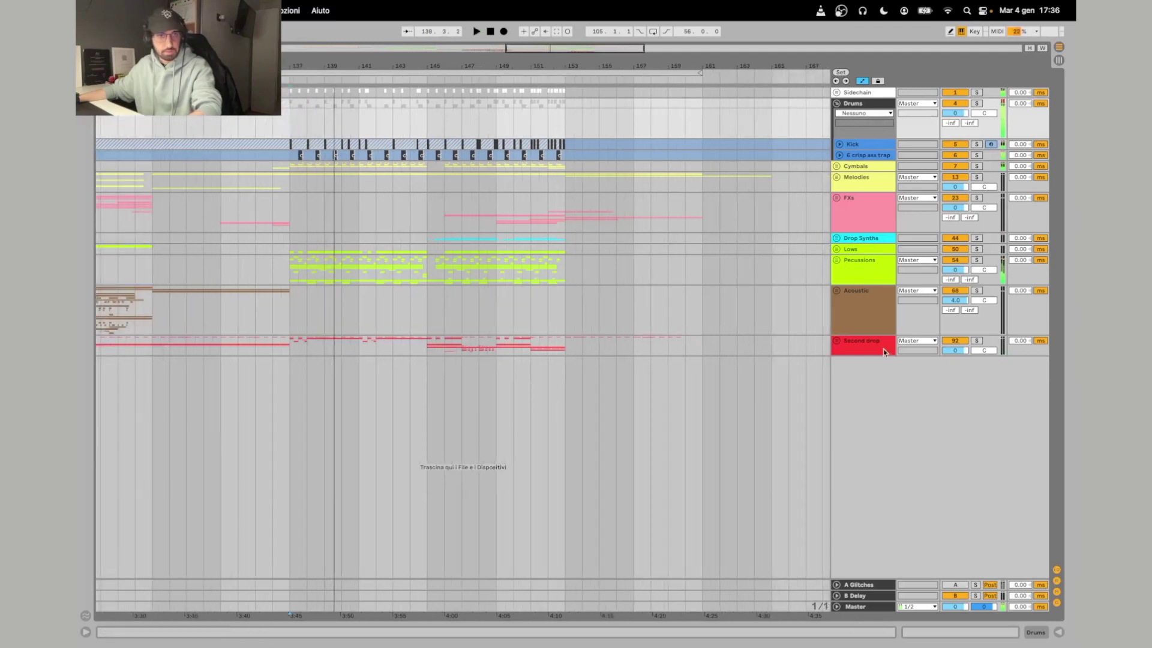
Unfold the Second drop group and its track 94 (86-Audio), with bars 137 to 152 in close view.
left_click(837, 340)
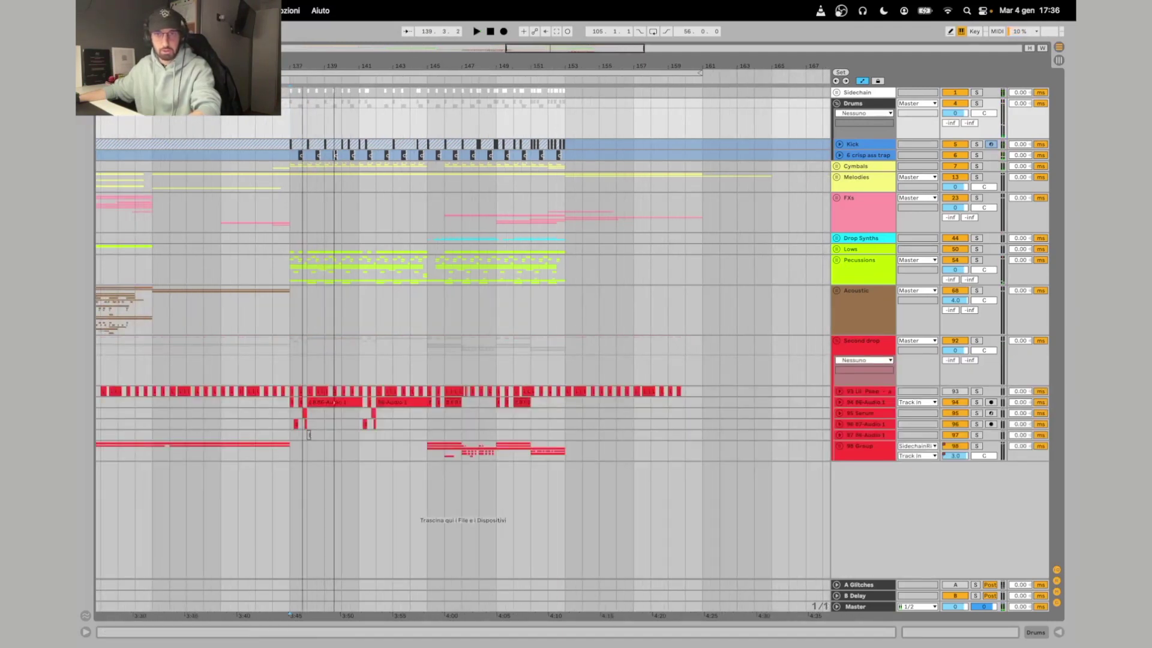
left_click_drag(303, 68, 303, 90)
left_click(838, 402)
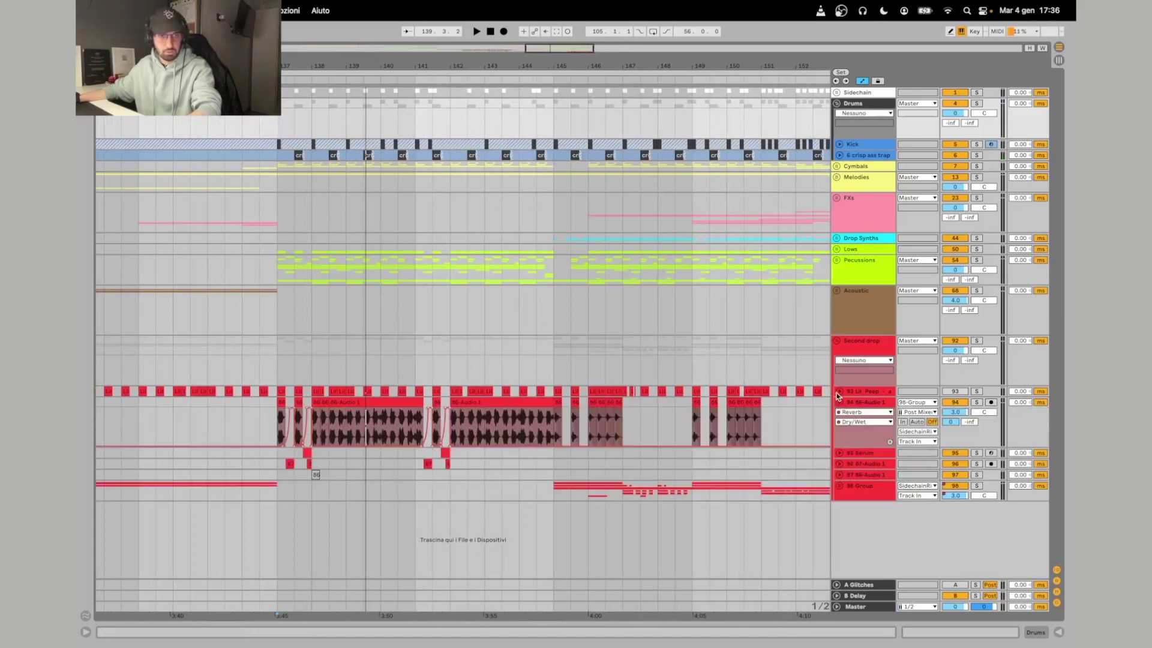
Unfold track 93, then solo track 94 (86-Audio) and play it from bar 137 with bars 137 to 151 selected.
left_click(838, 391)
scroll(984, 409, "down", 1)
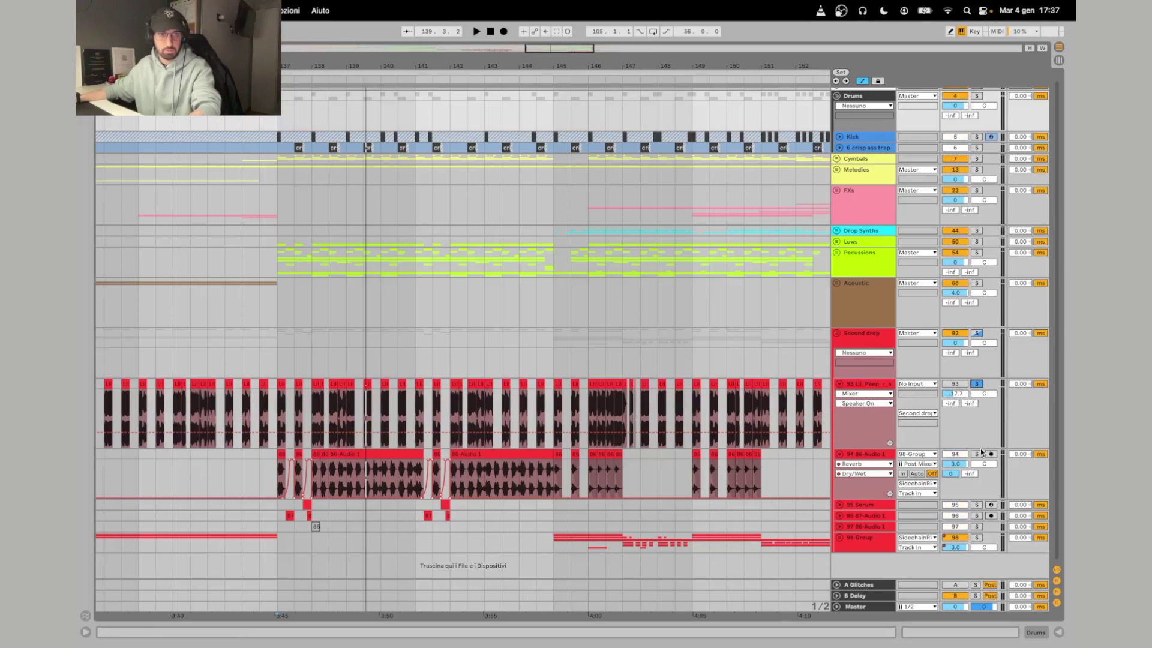
left_click_drag(278, 474, 778, 473)
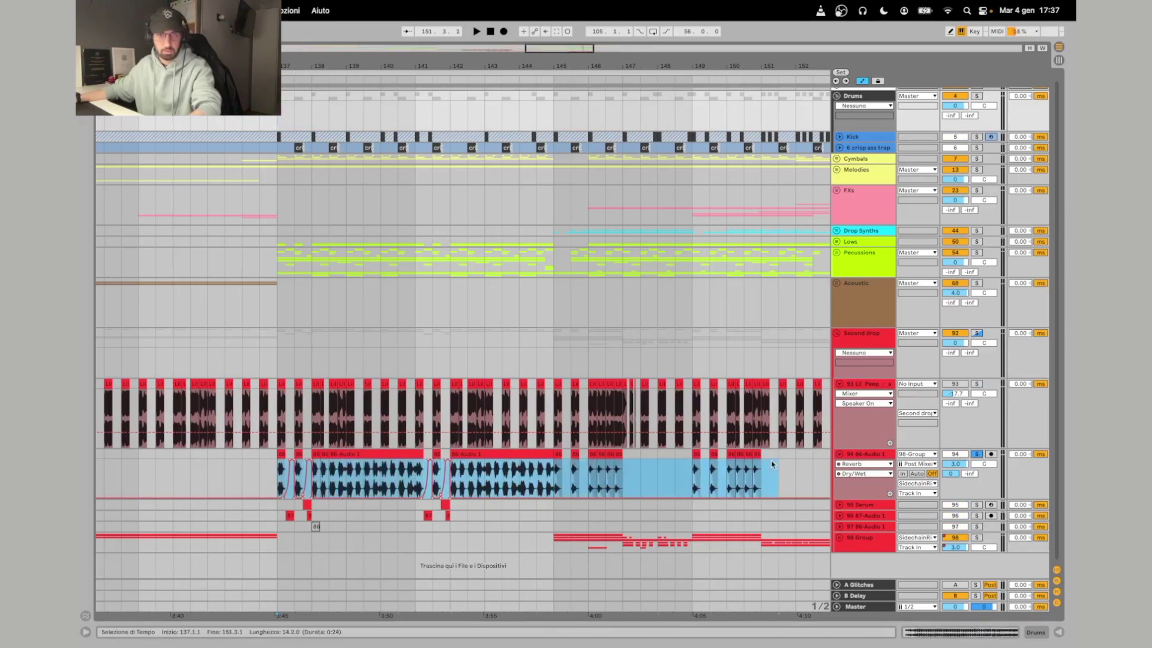
key("space")
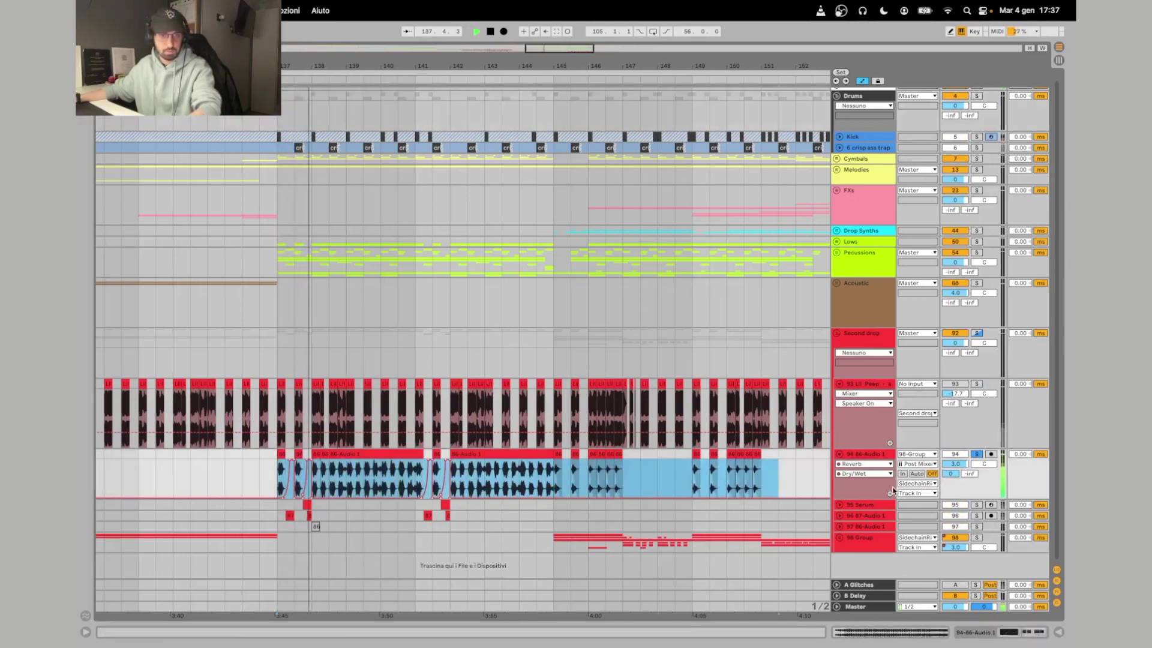
key("space")
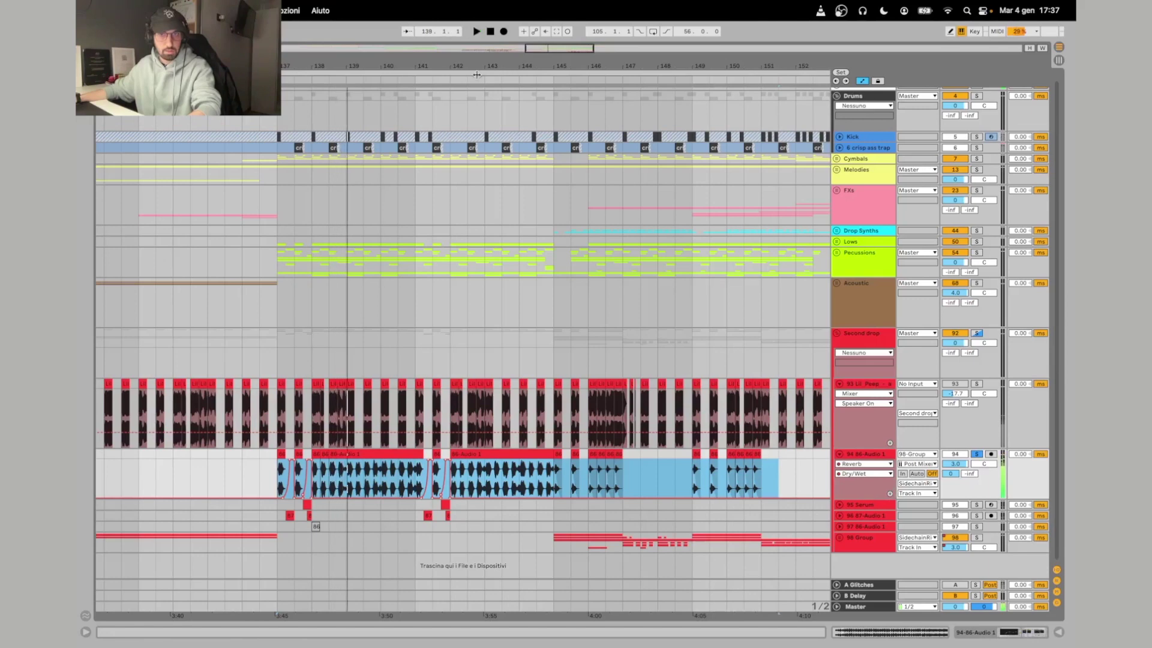
Unfold group 98 inside the Second drop group and select bars 137 to 145 on tracks 99 and 100.
left_click(417, 72)
scroll(564, 422, "left", 3)
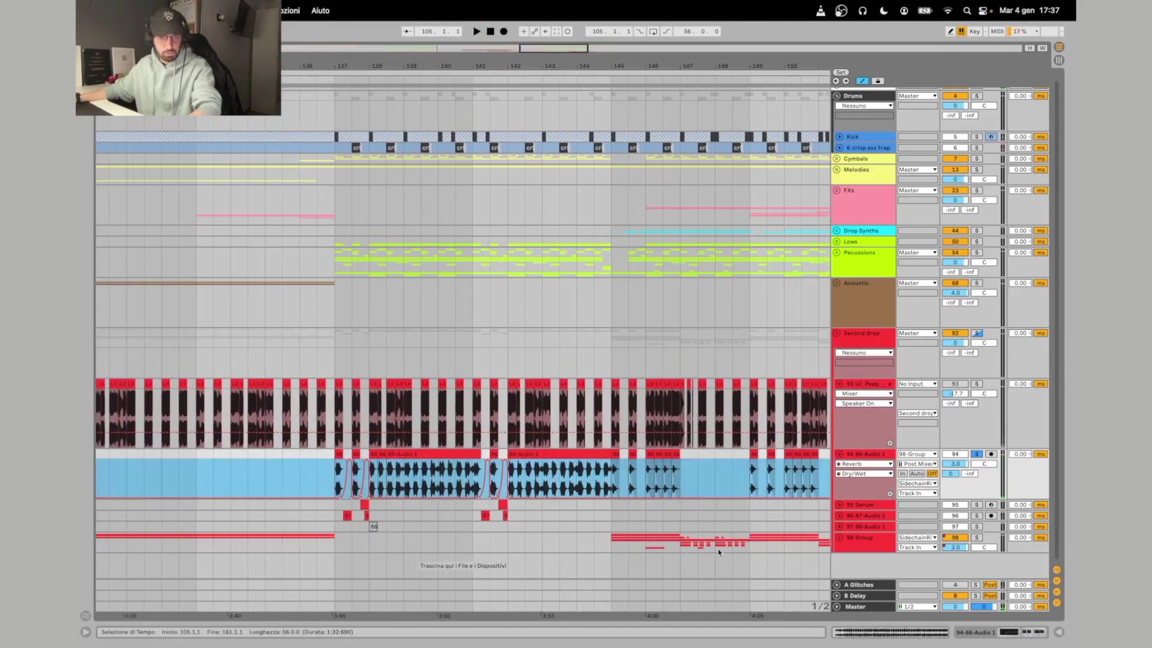
left_click(838, 538)
scroll(393, 431, "down", 5)
left_click_drag(344, 327, 586, 379)
key("0")
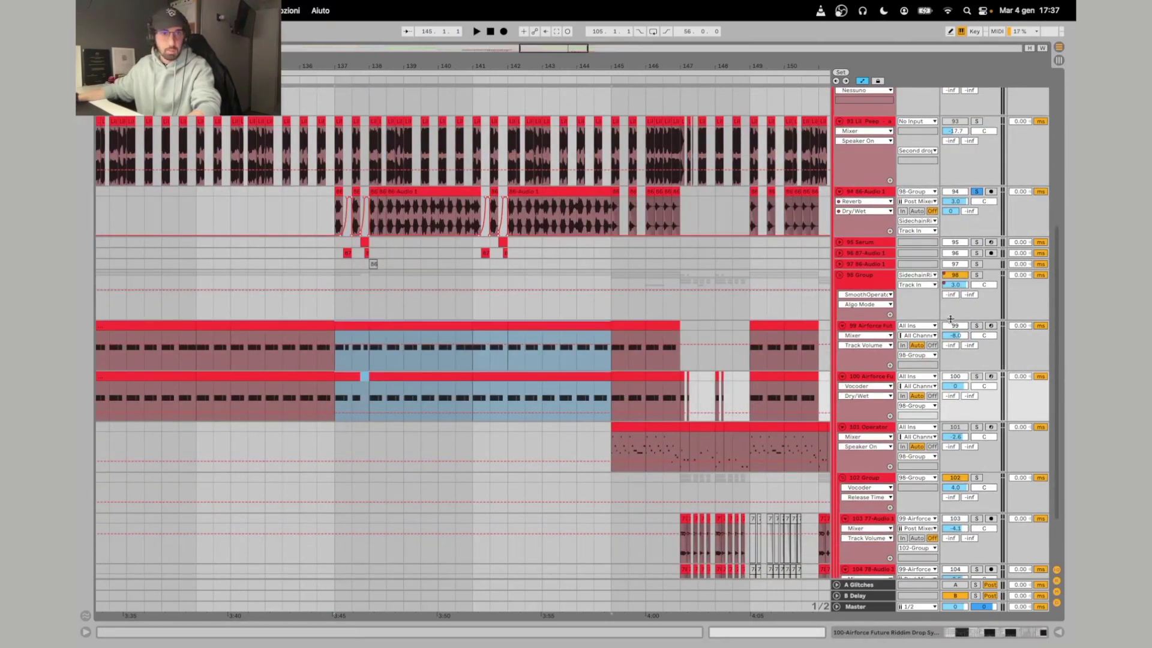
Solo track 100 (Airforce Future Riddim Drop Synth Layer), display its device chain and play it from bar 137.
left_click(881, 327)
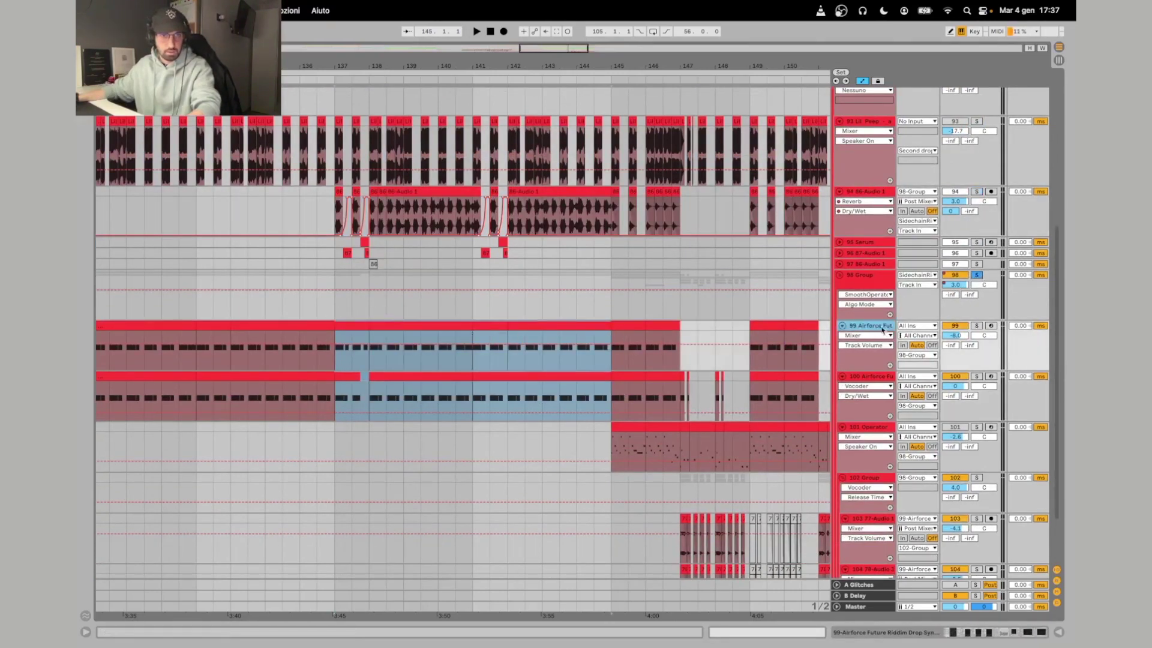
key("space")
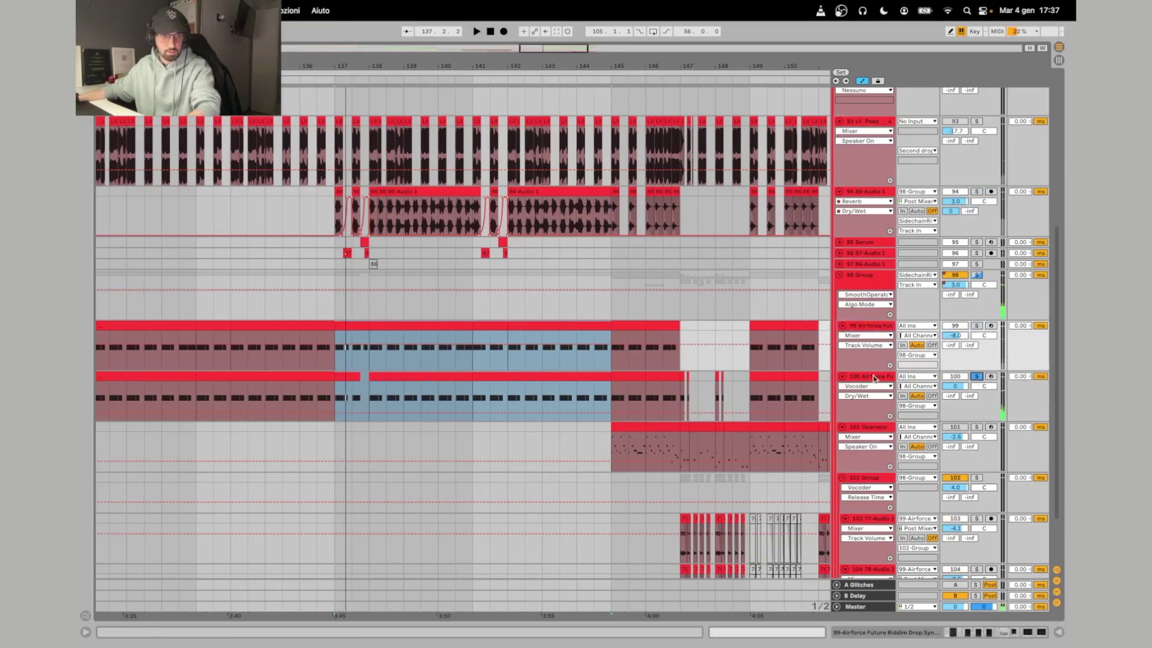
double_click(874, 378)
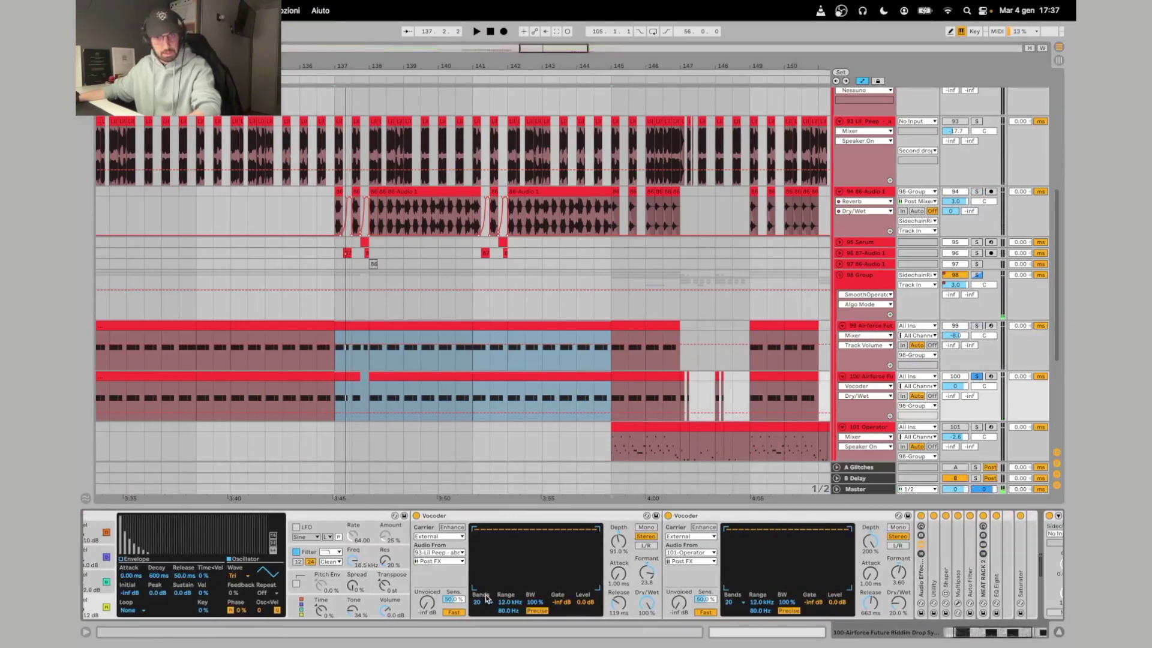
scroll(540, 542, "right", 3)
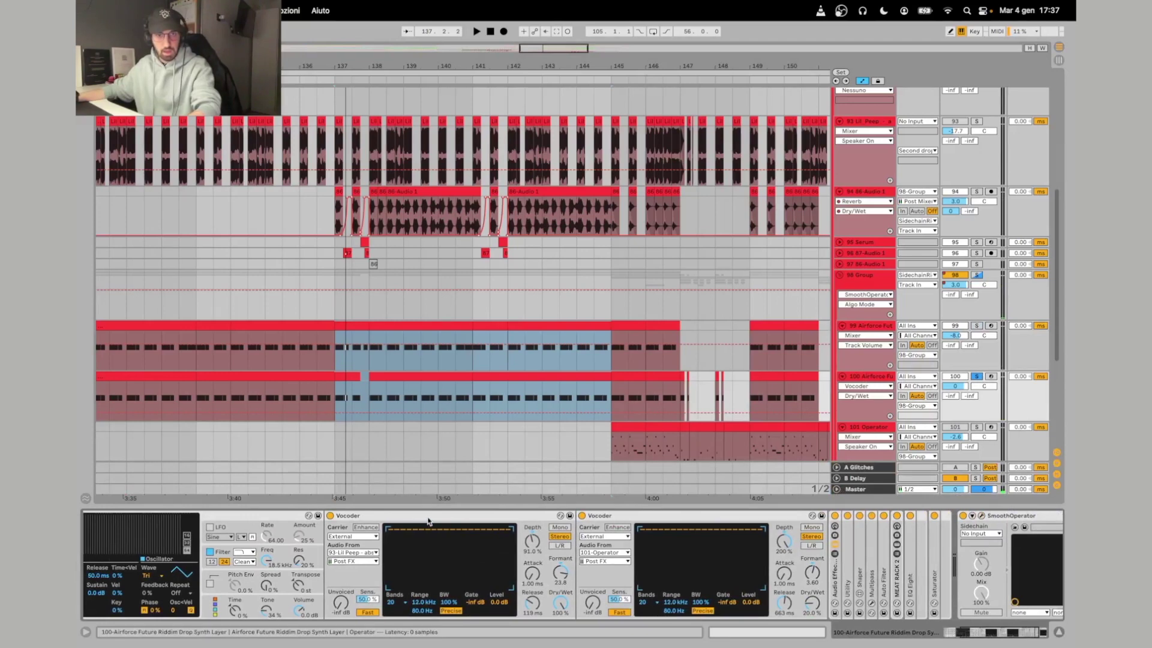
scroll(240, 632, "left", 6)
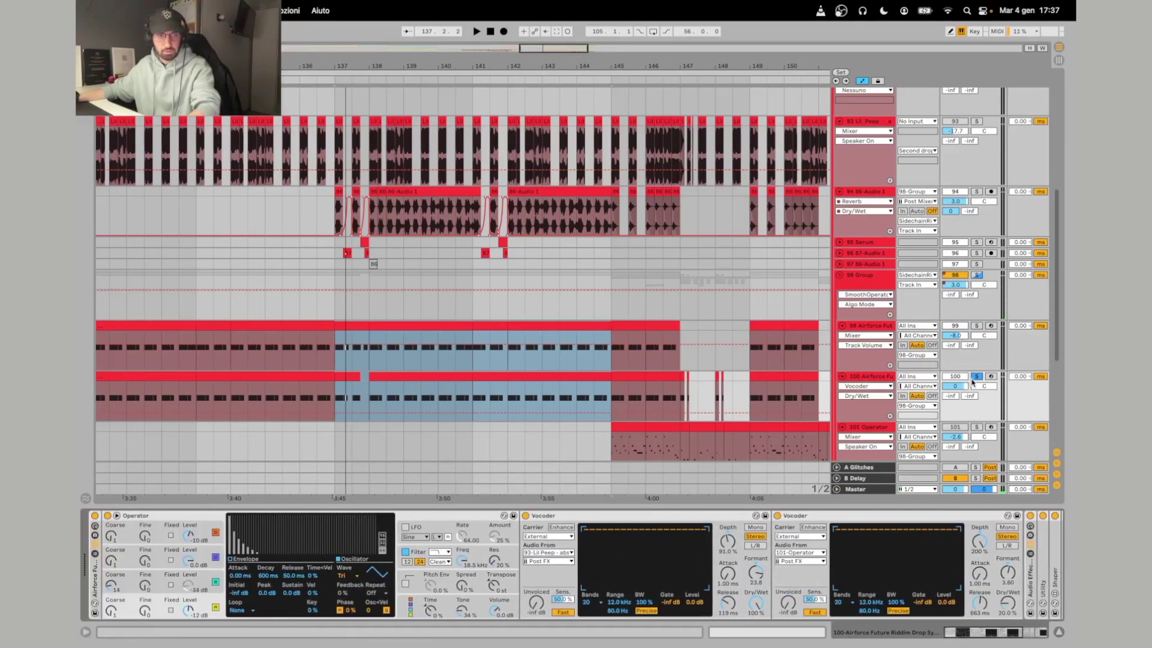
key("space")
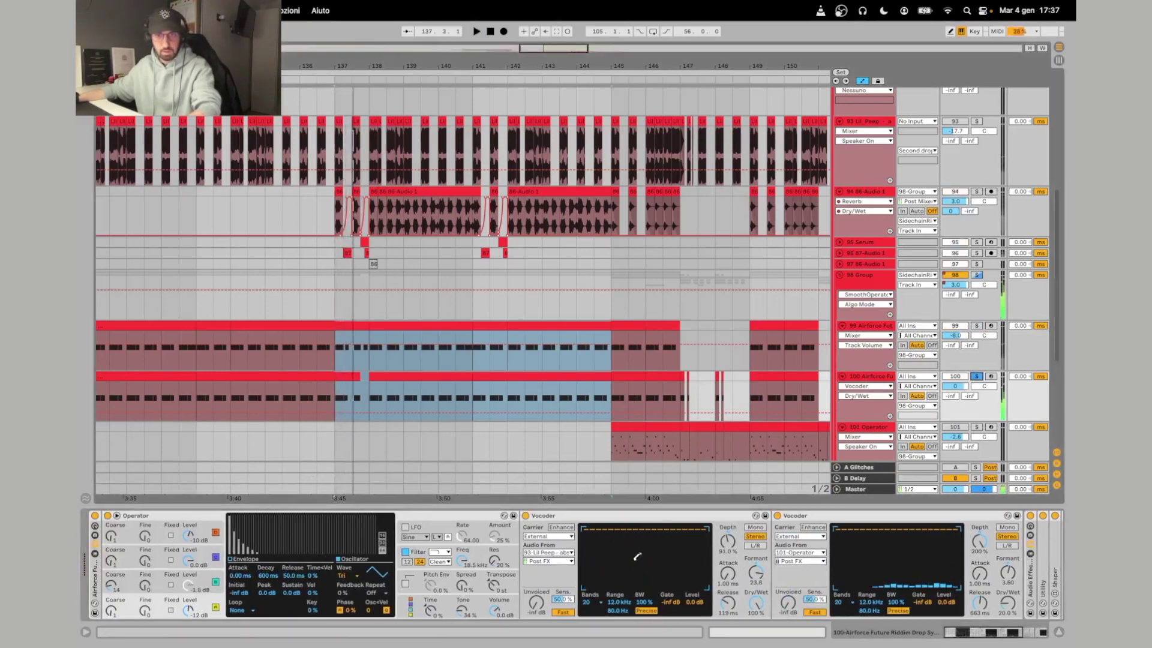
key("space")
Examine track 100's device chain from Operator through the two Vocoders, unfolding the Shaper device.
scroll(689, 585, "right", 10)
scroll(922, 589, "left", 10)
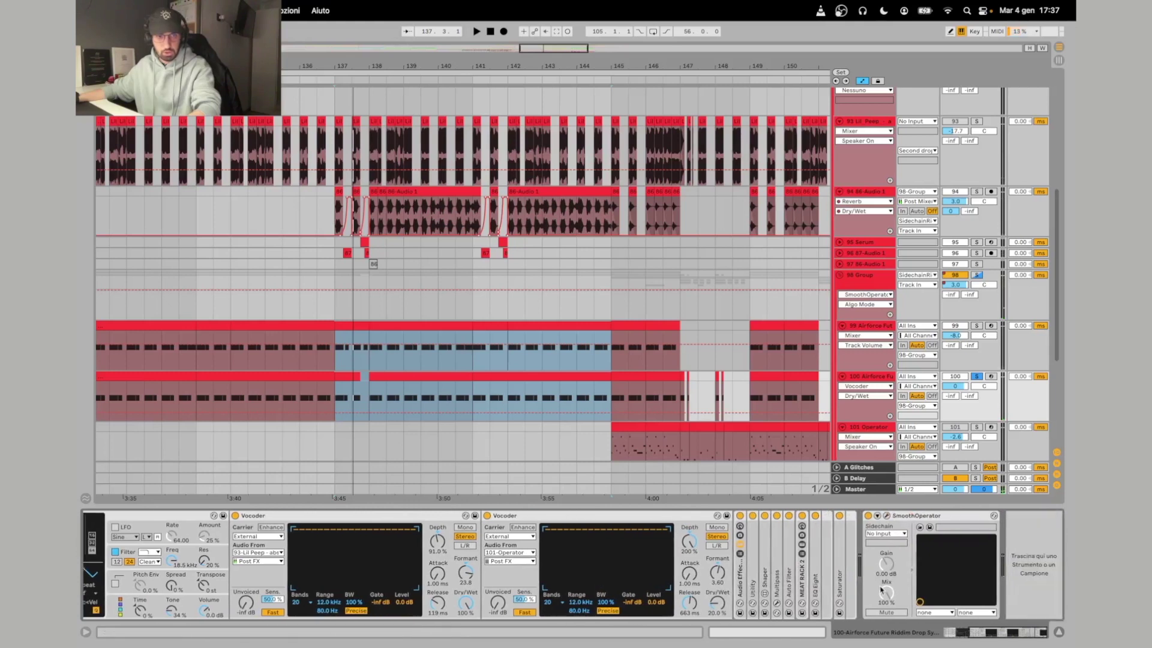
scroll(498, 566, "right", 10)
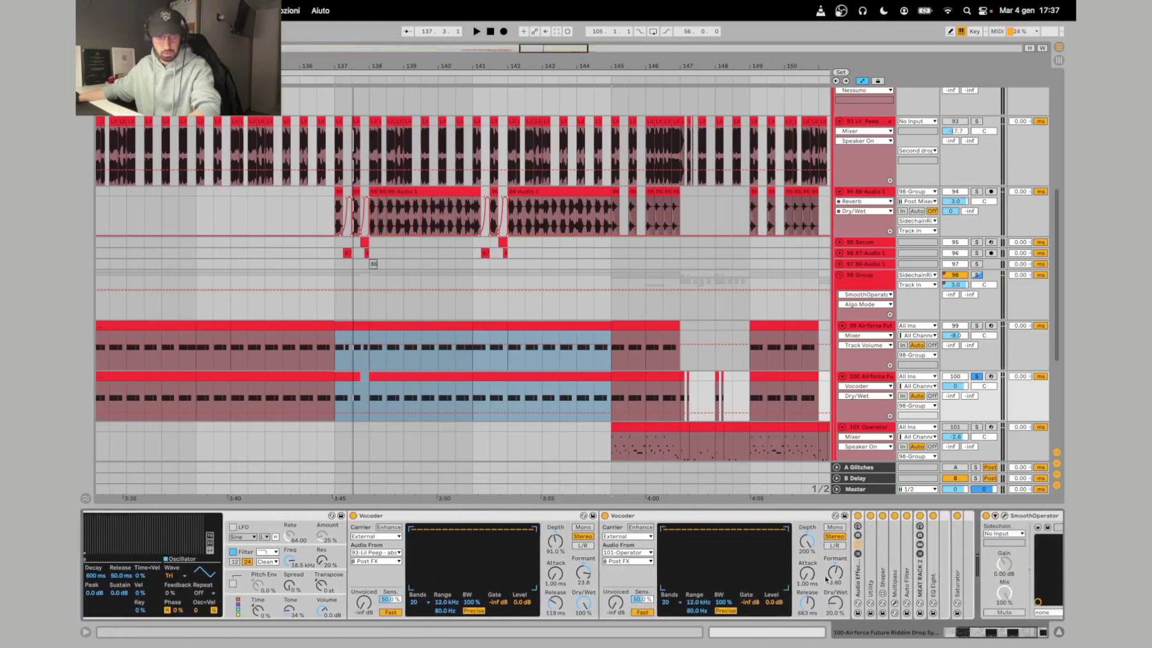
double_click(872, 577)
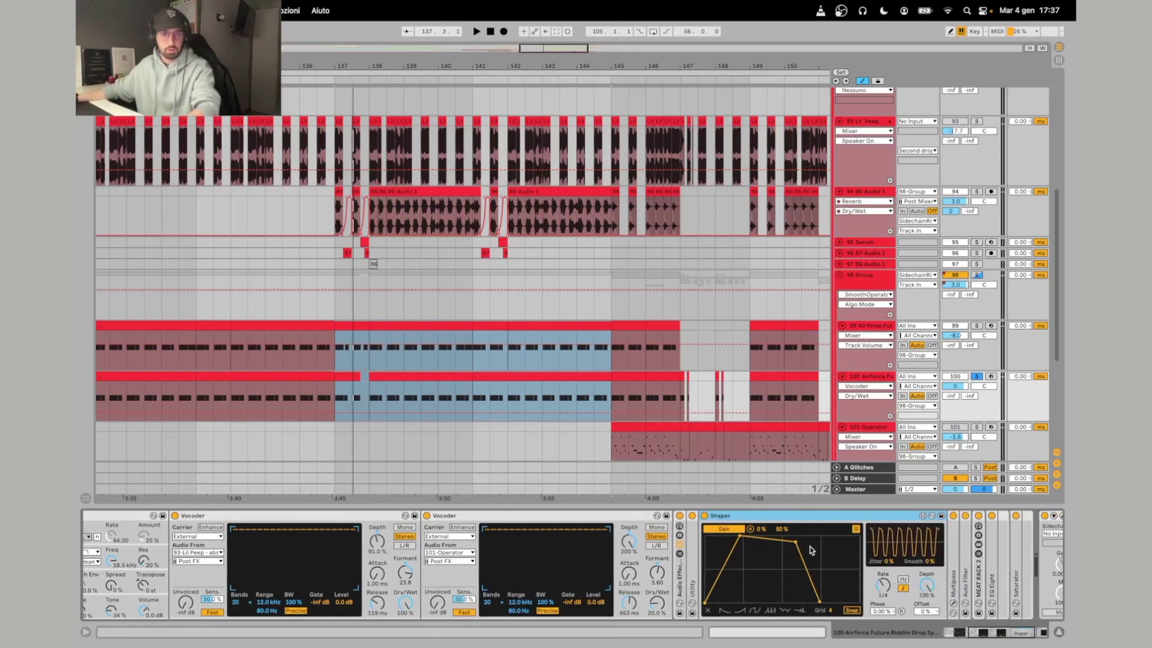
scroll(780, 571, "left", 5)
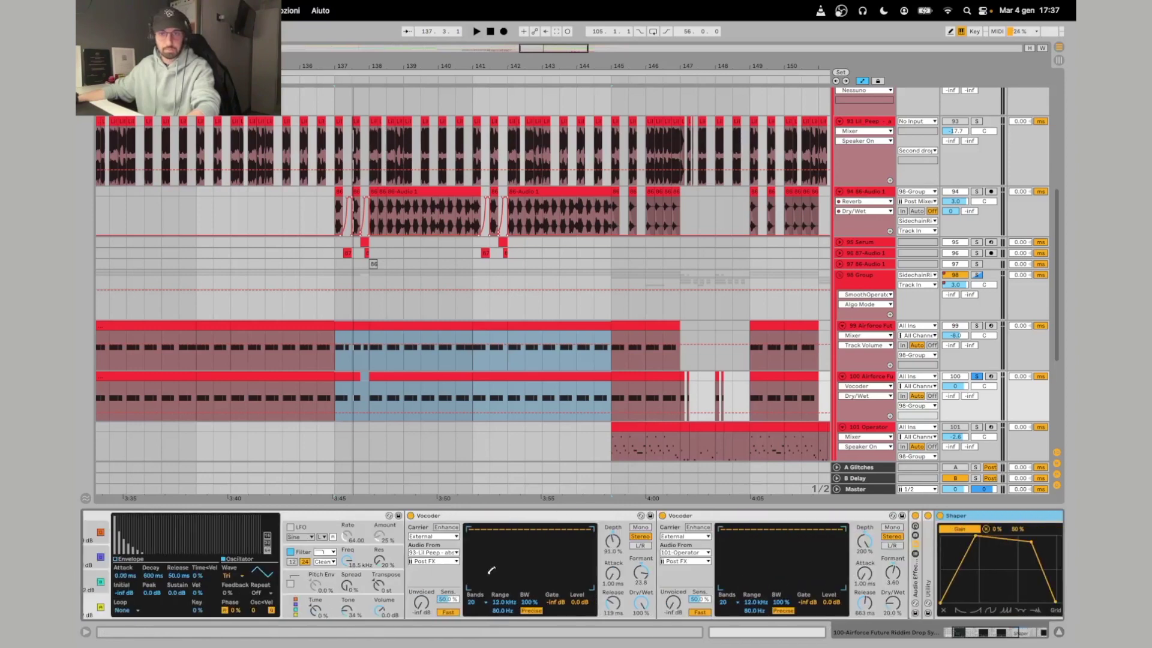
scroll(642, 578, "left", 3)
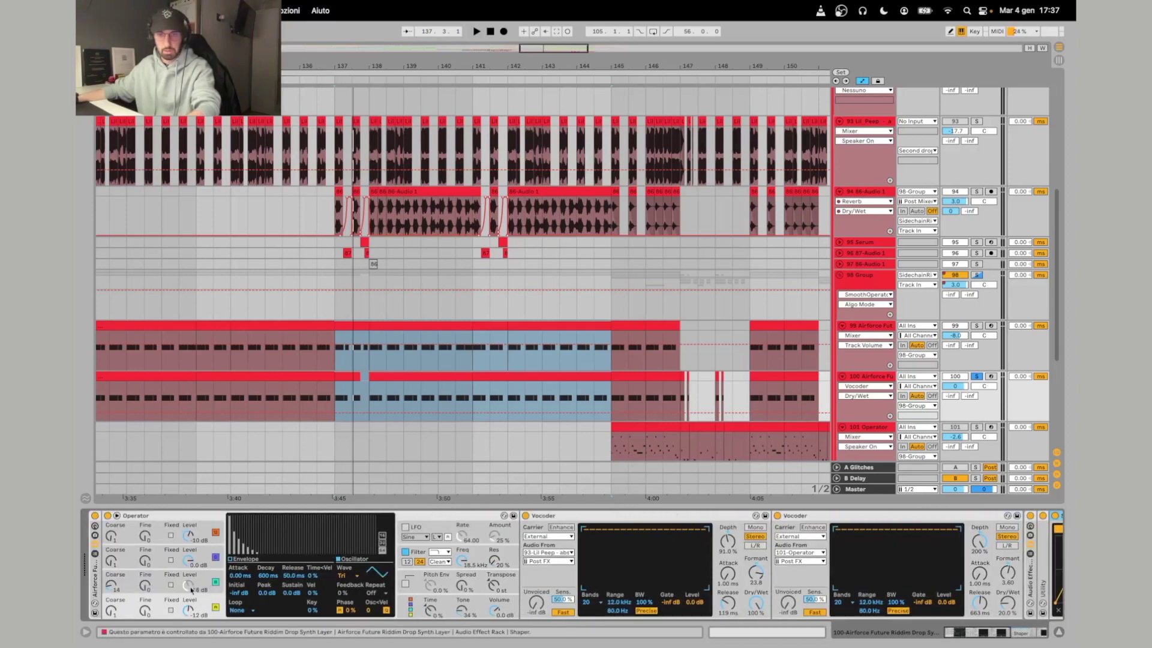
scroll(547, 602, "right", 5)
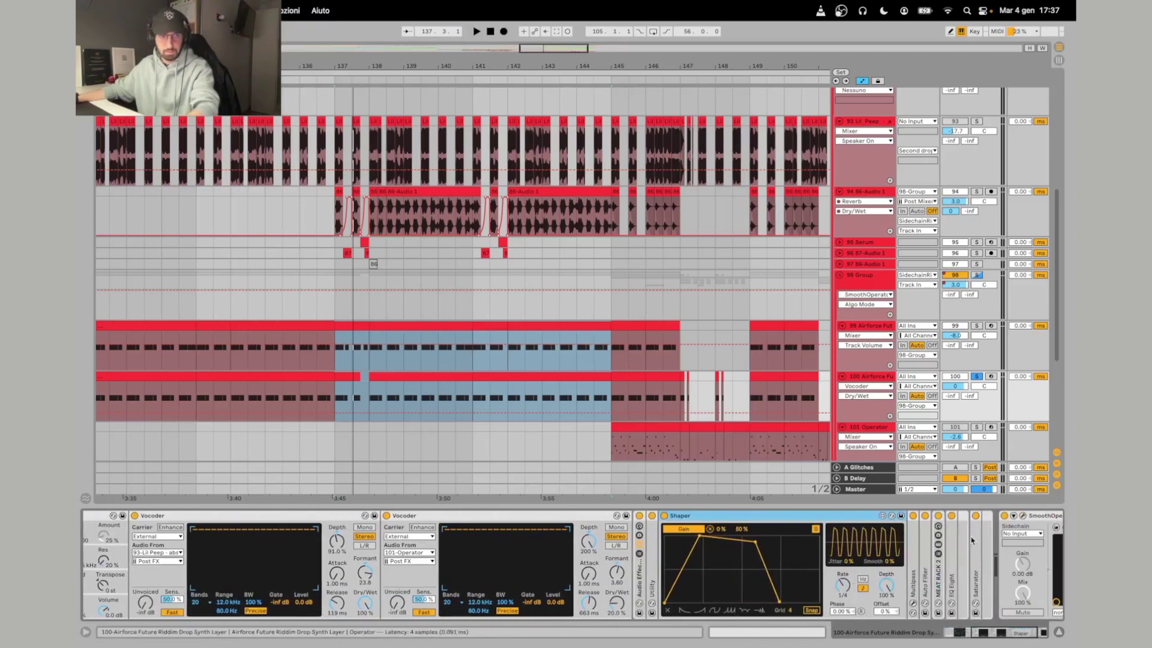
Show the Shaper's list of mapped parameters and unfold the Utility device to compare the modulated controls.
left_click(815, 531)
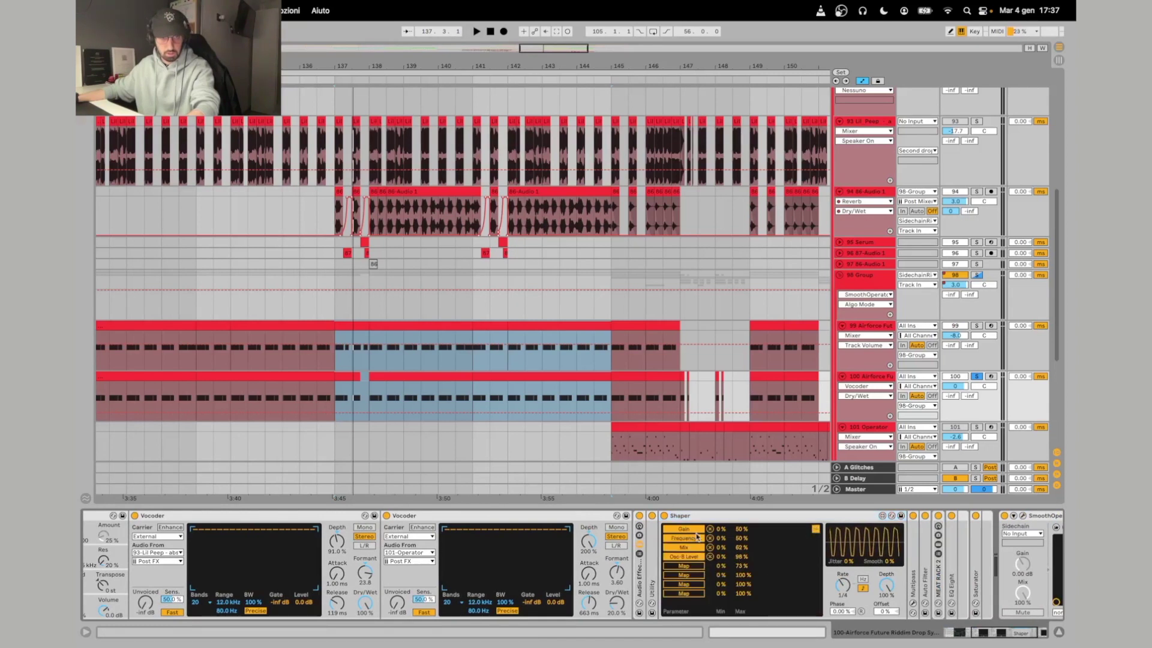
scroll(693, 536, "left", 5)
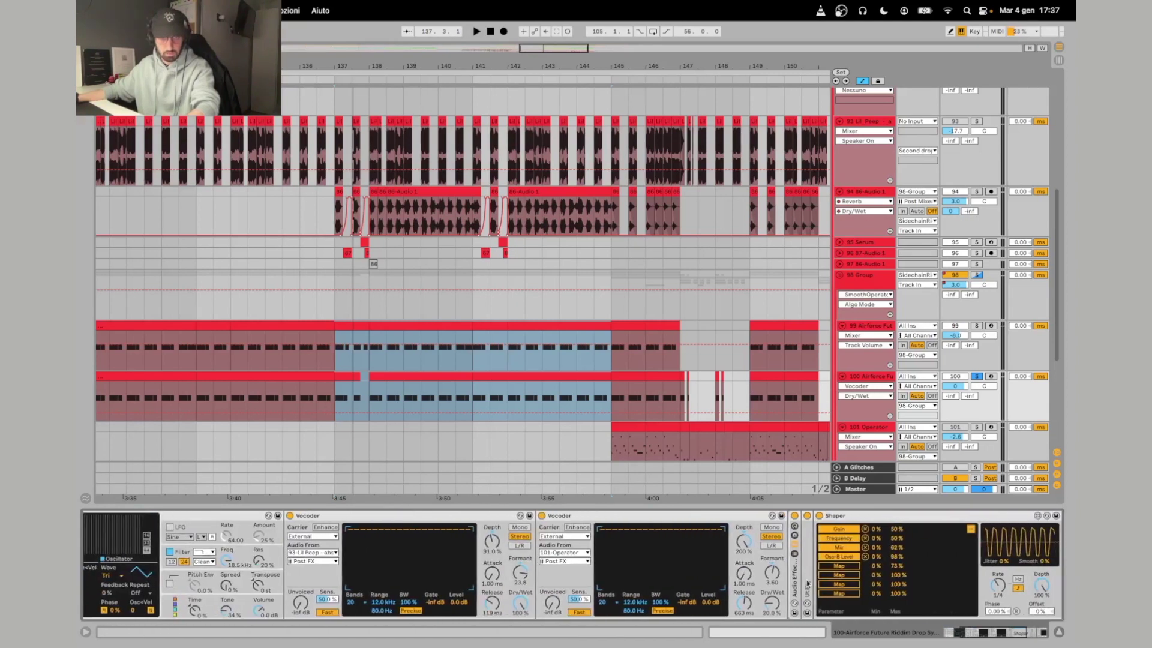
scroll(841, 563, "right", 2)
scroll(833, 552, "right", 2)
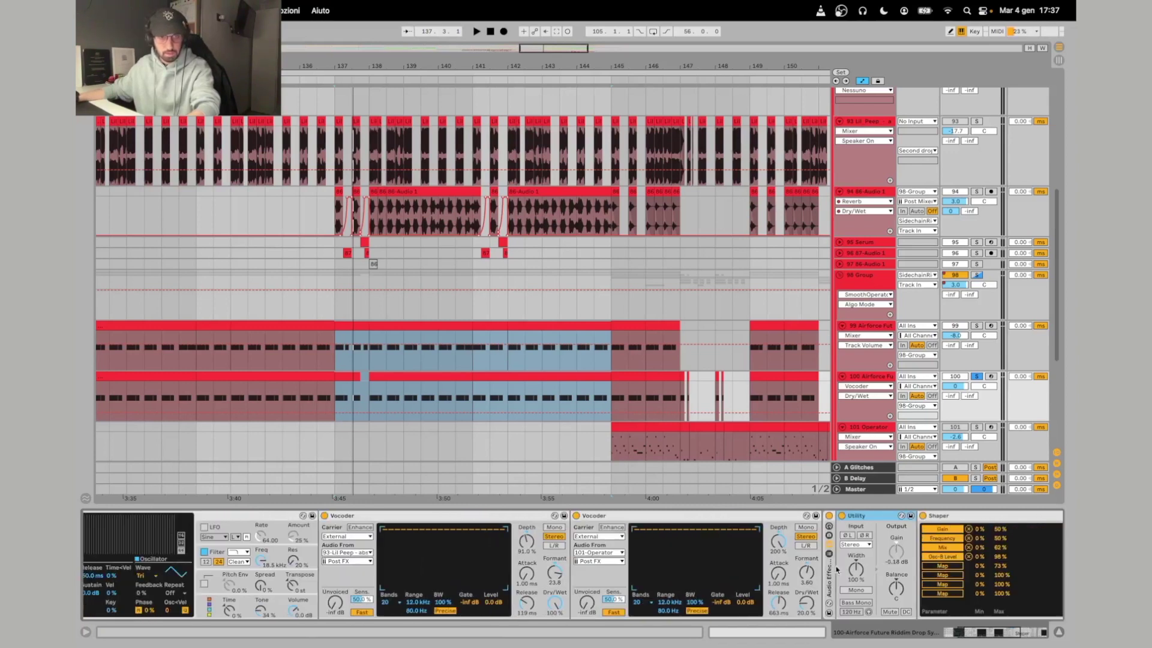
scroll(282, 576, "left", 15)
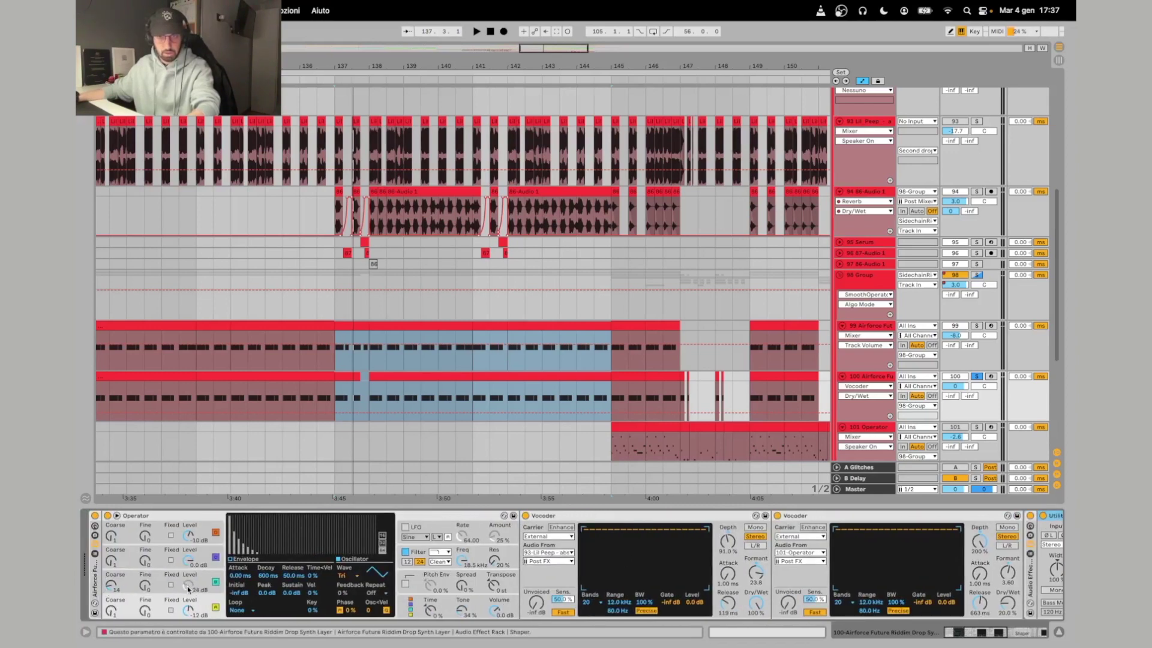
scroll(185, 586, "right", 20)
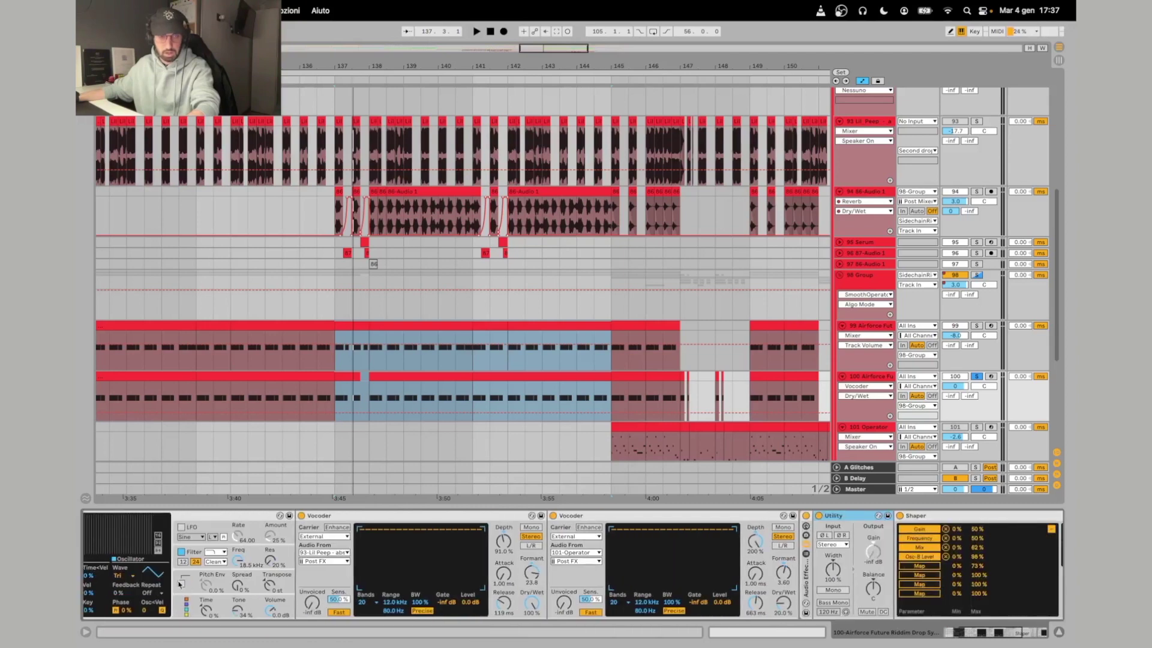
Unfold the Auto Filter and EQ Eight on track 100 to examine their curves, then fold EQ Eight again.
scroll(703, 552, "right", 14)
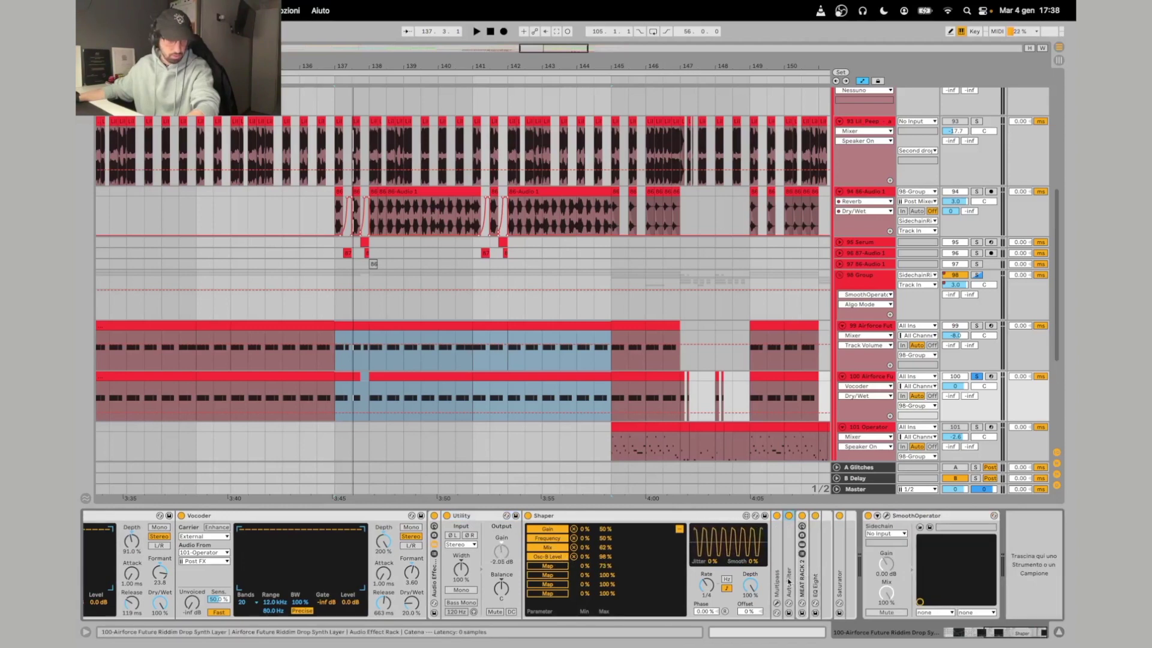
double_click(793, 579)
scroll(786, 543, "right", 16)
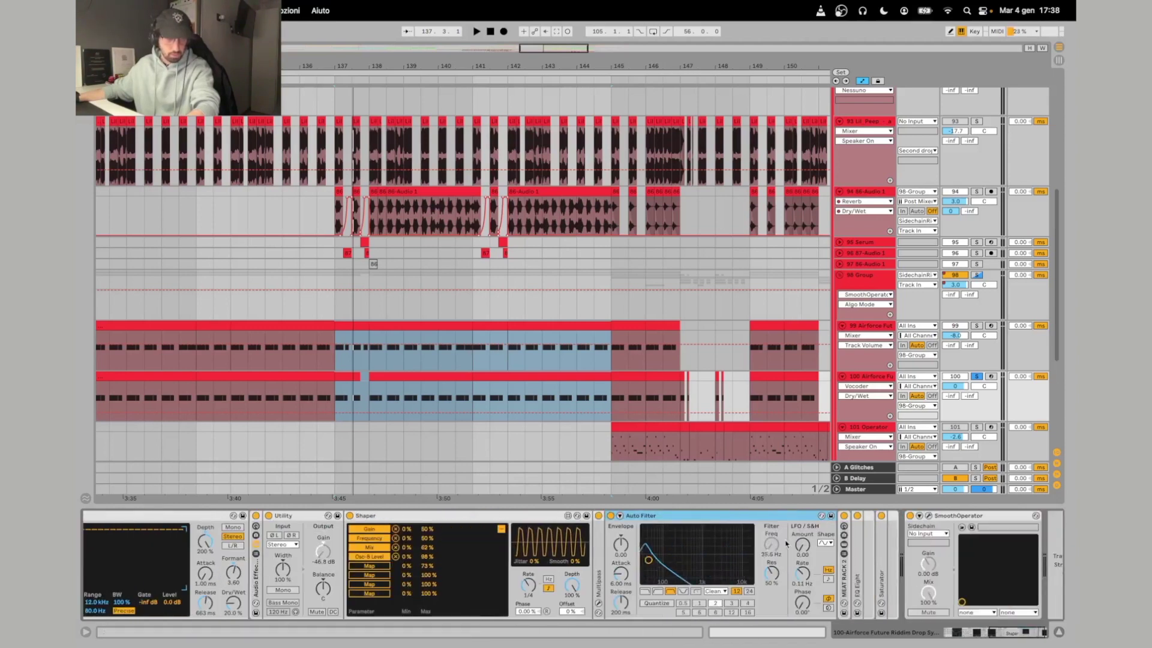
double_click(857, 576)
scroll(895, 580, "right", 12)
scroll(894, 579, "right", 7)
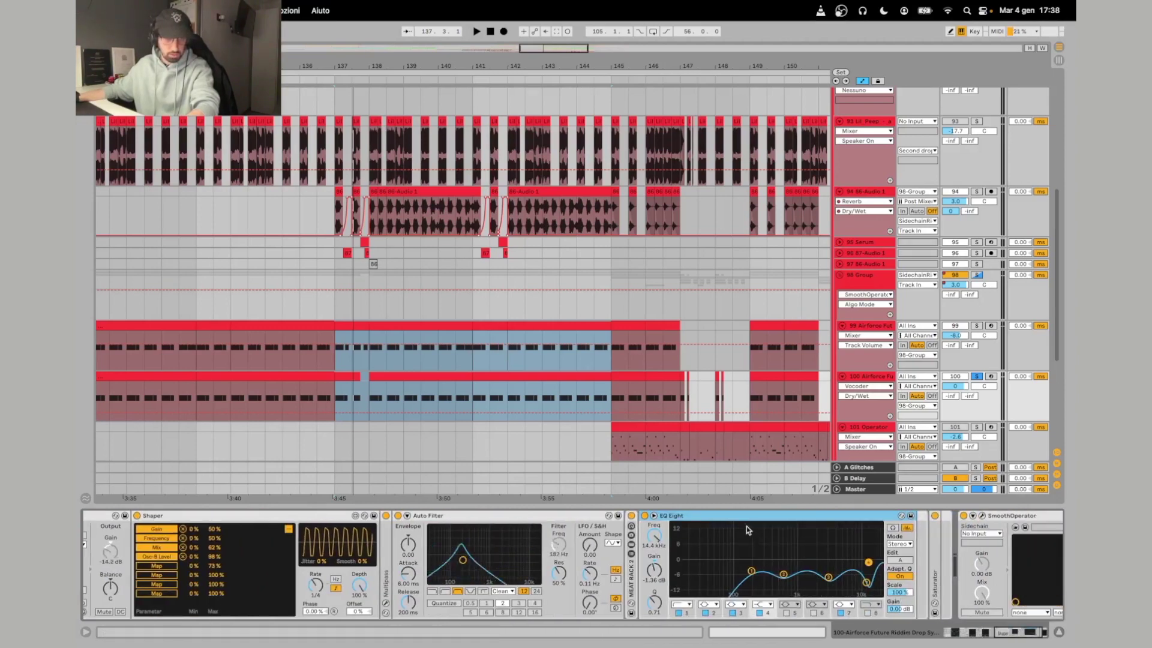
double_click(717, 516)
left_click(631, 575)
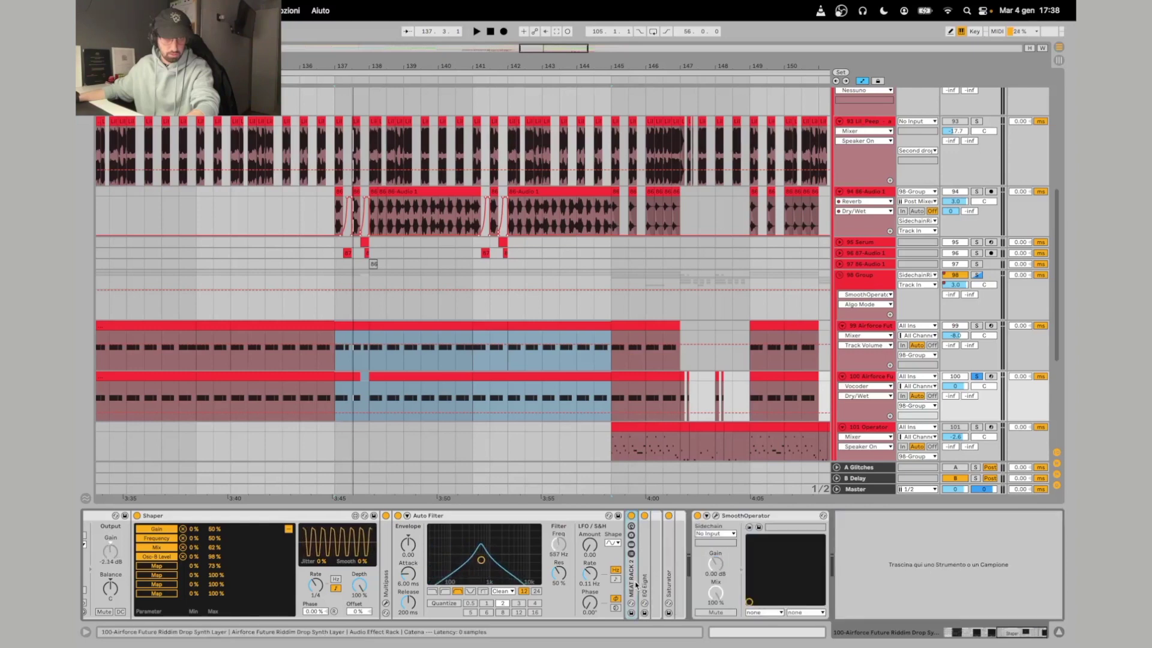
Unfold the Multipass device, view its plug-in window and close it, and reveal its Mix parameter in the chain.
double_click(386, 579)
left_click(404, 516)
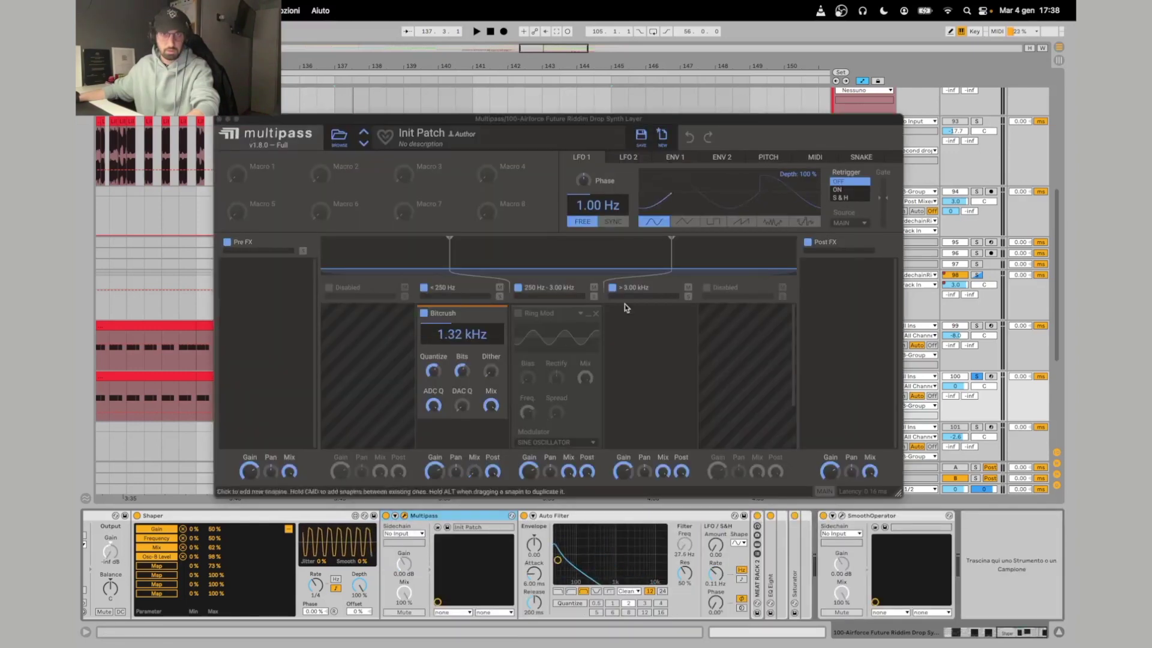
left_click(220, 120)
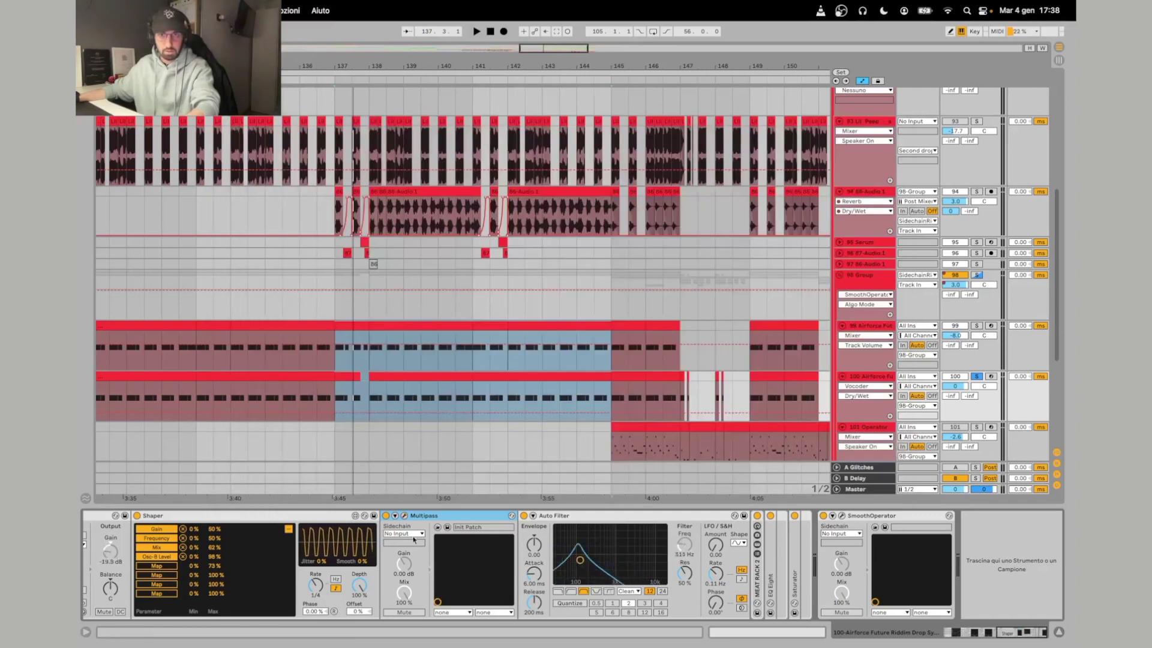
scroll(609, 560, "left", 10)
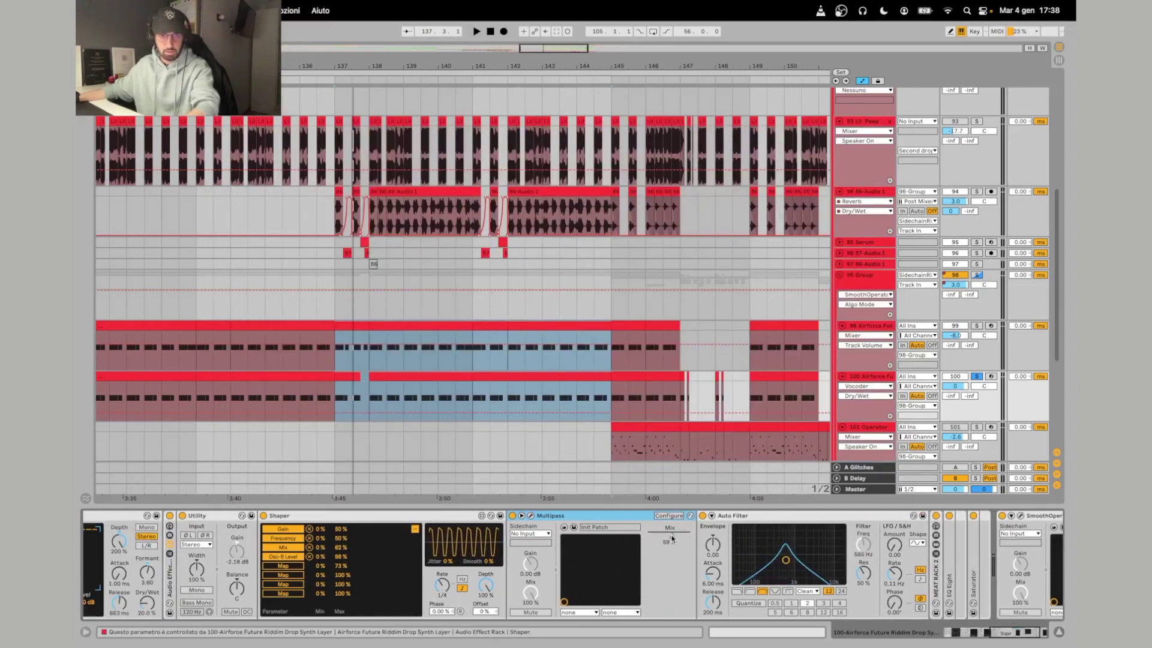
scroll(609, 560, "left", 15)
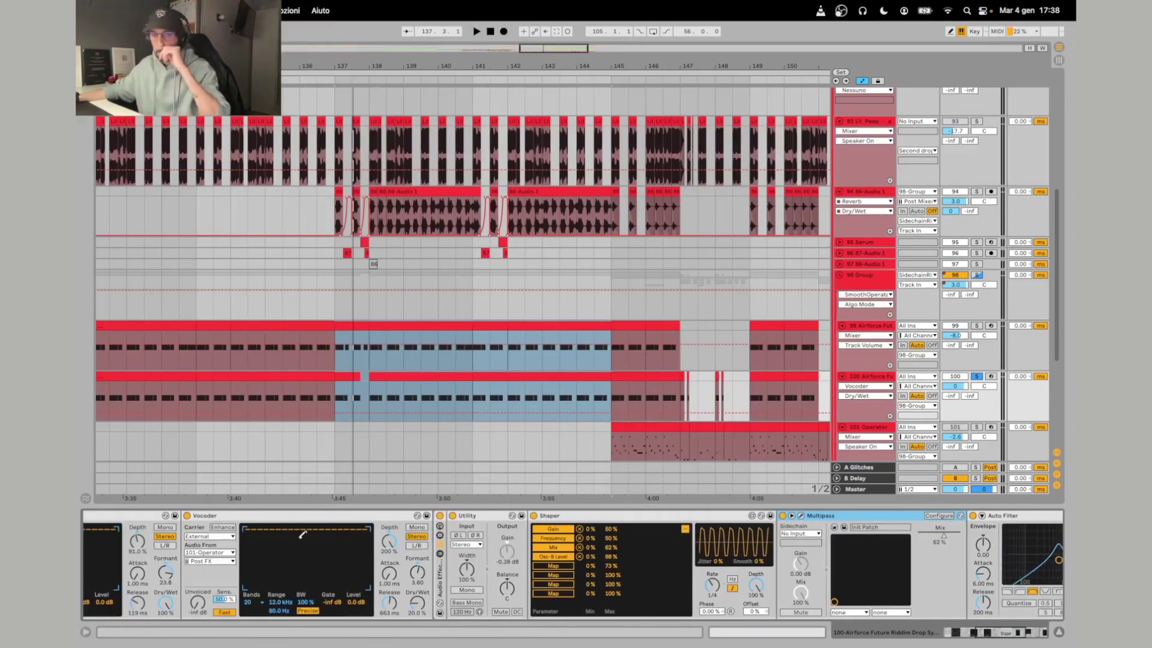
Select bar 137 on track 99, then return to track 100's device chain.
left_click(346, 325)
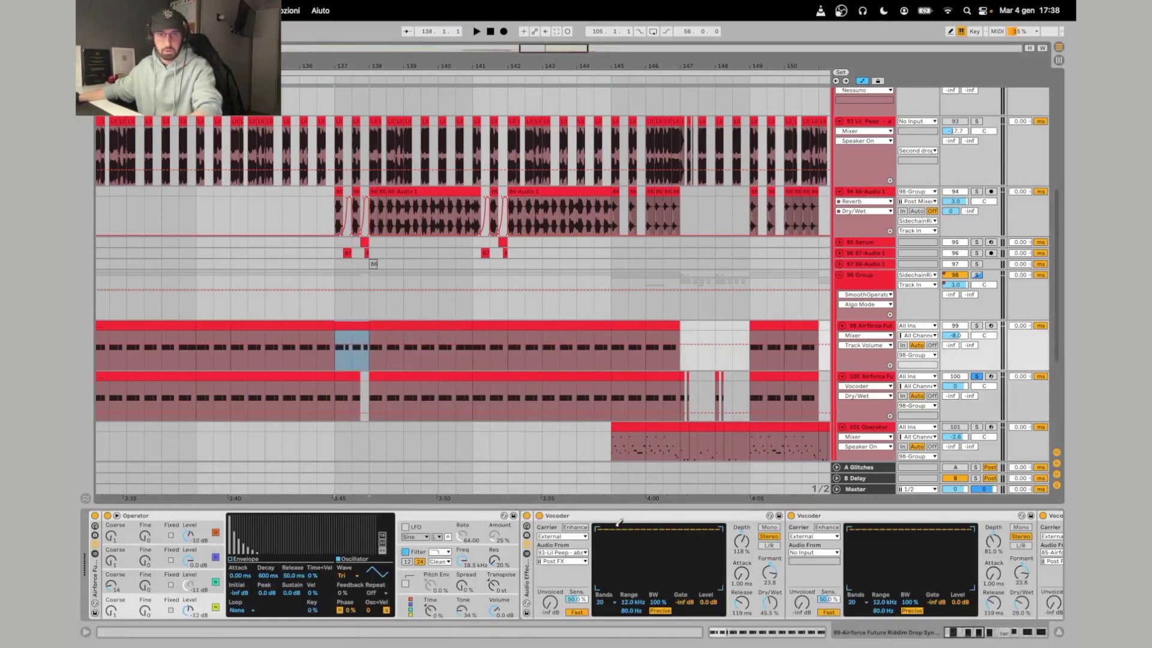
left_click(874, 380)
scroll(447, 567, "left", 12)
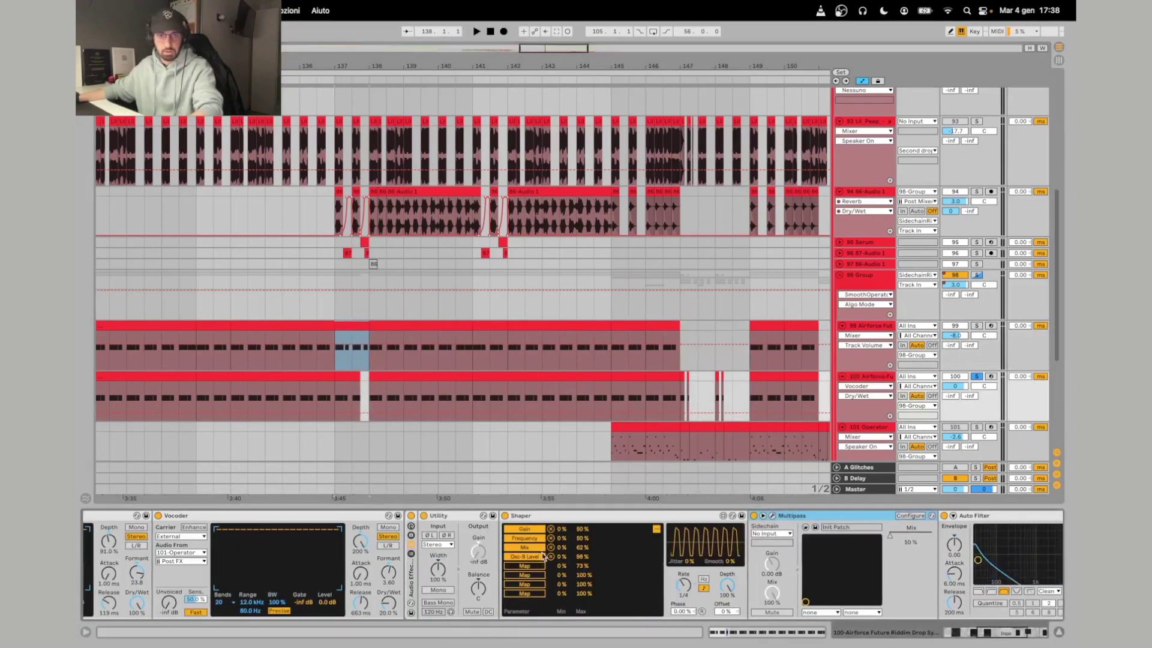
Fold both Vocoder devices on track 100 and play the soloed track from bar 137.
scroll(446, 566, "left", 2)
double_click(300, 517)
double_click(287, 517)
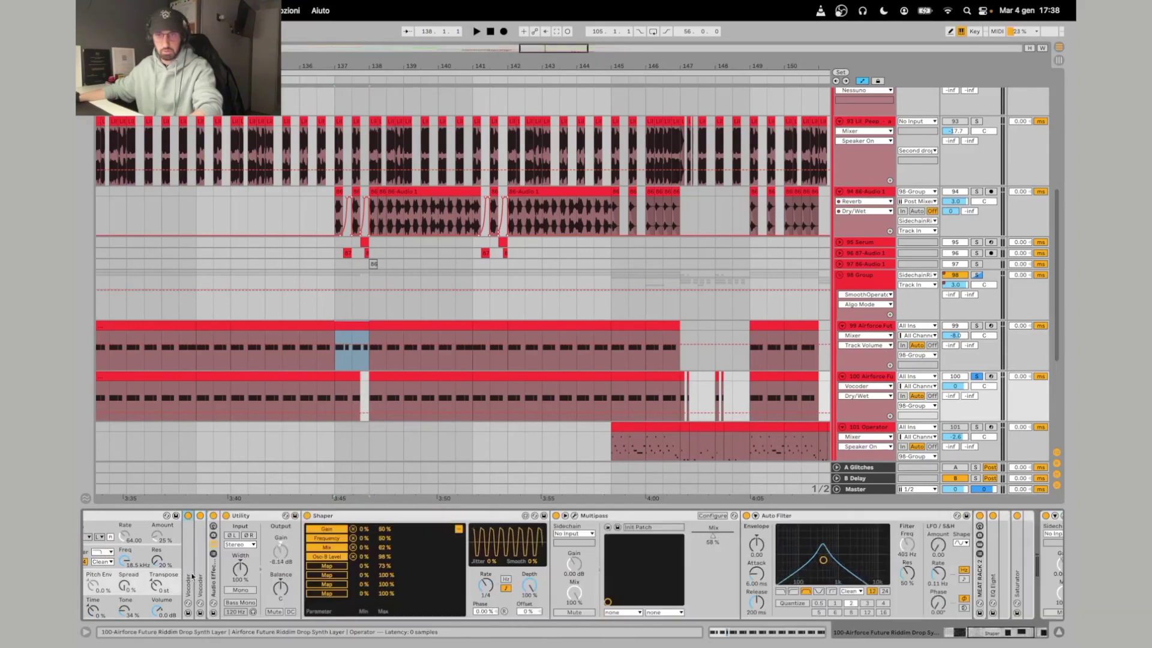
scroll(268, 573, "left", 4)
key("space")
key("space")
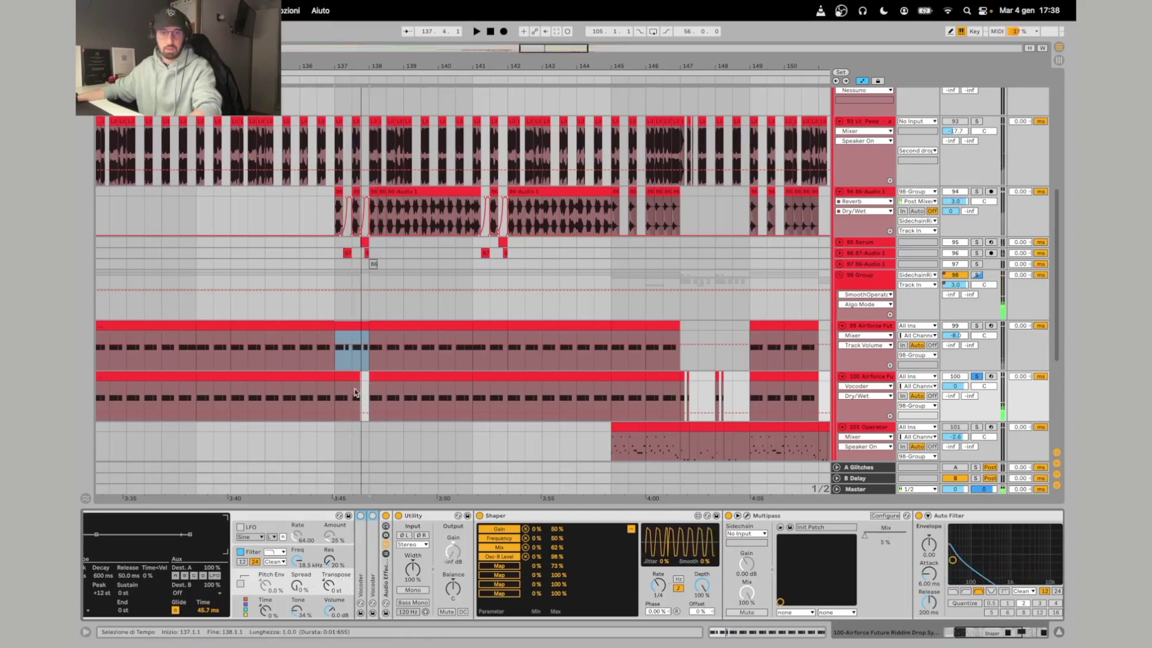
Unfold the first Vocoder on track 100 to view its external carrier source, then show track 93's device chain.
scroll(335, 378, "up", 5)
scroll(360, 270, "down", 6)
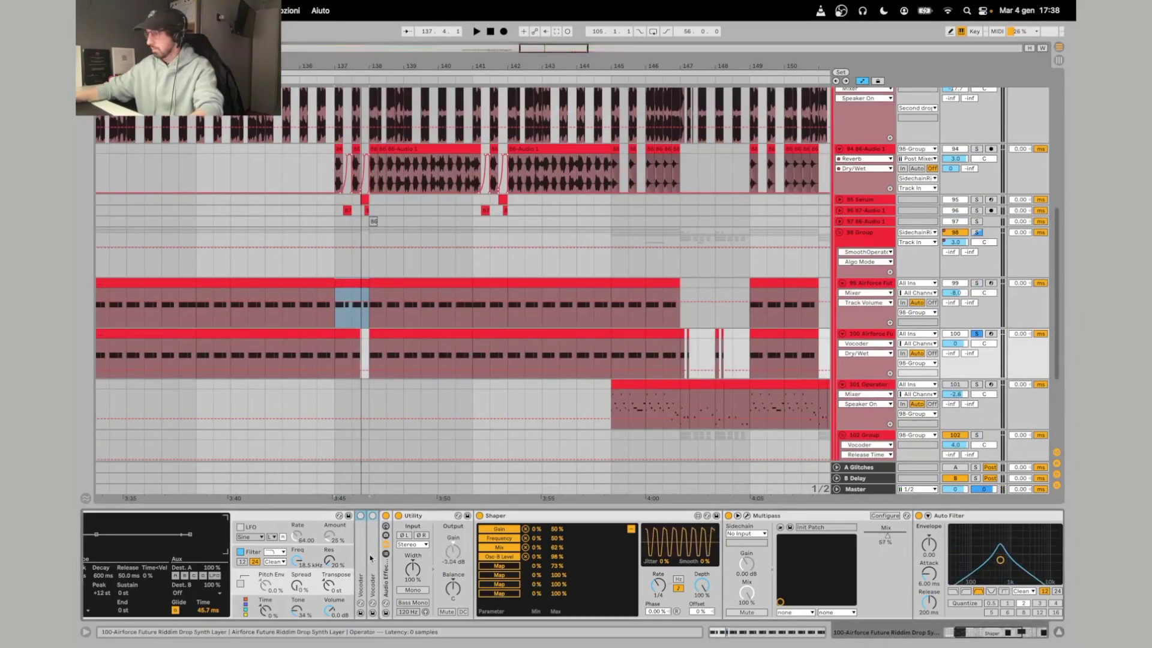
double_click(361, 572)
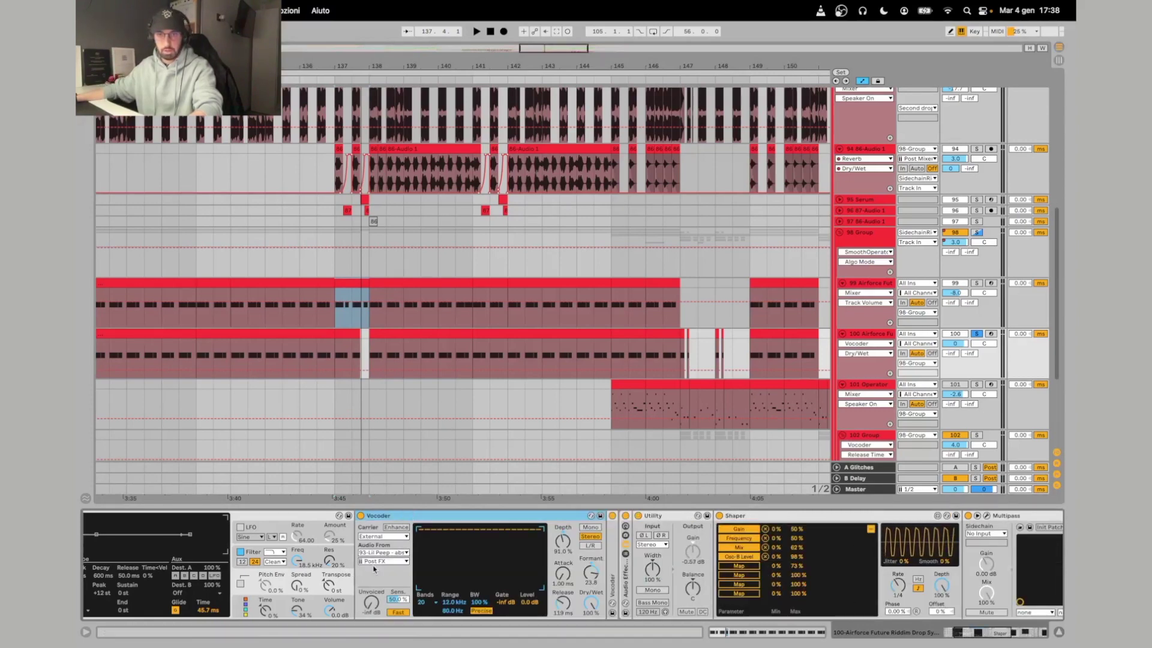
scroll(370, 243, "up", 2)
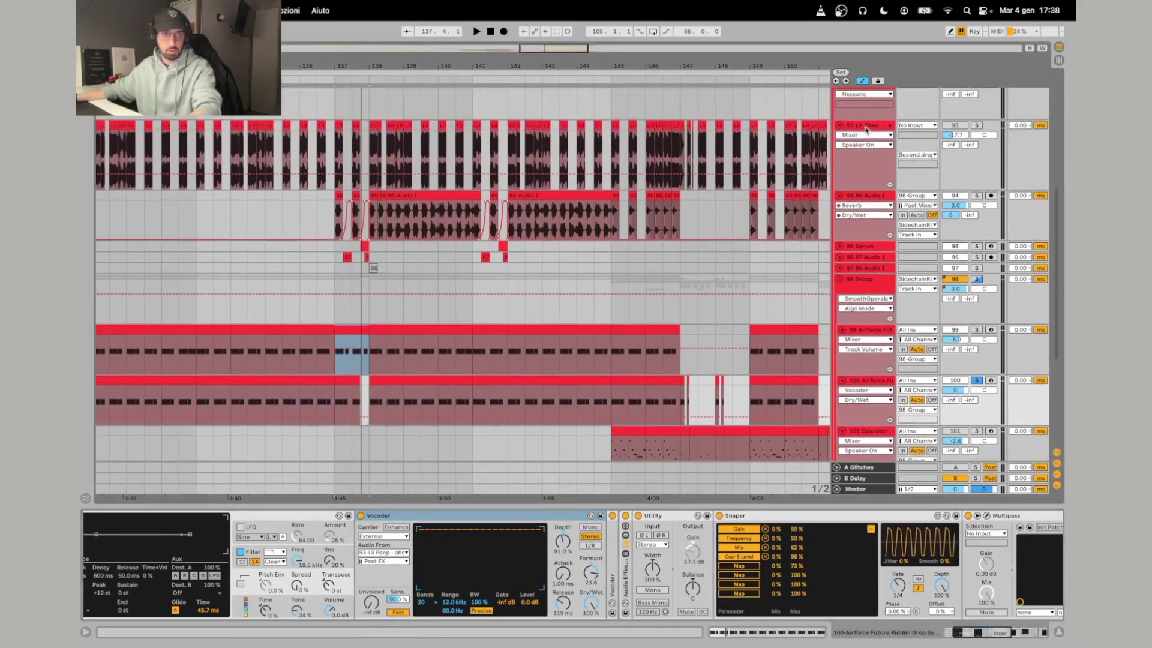
left_click(872, 125)
scroll(963, 130, "up", 2)
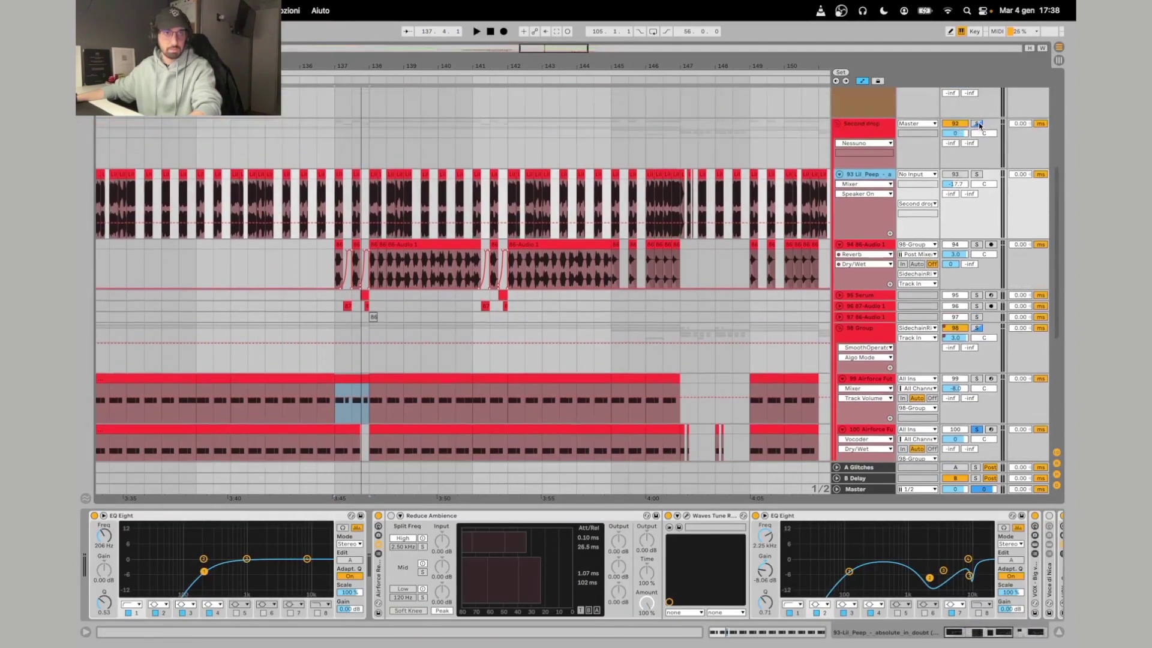
Clear the active solo, solo vocal track 93 instead and select its clip at bar 137.
left_click(978, 123)
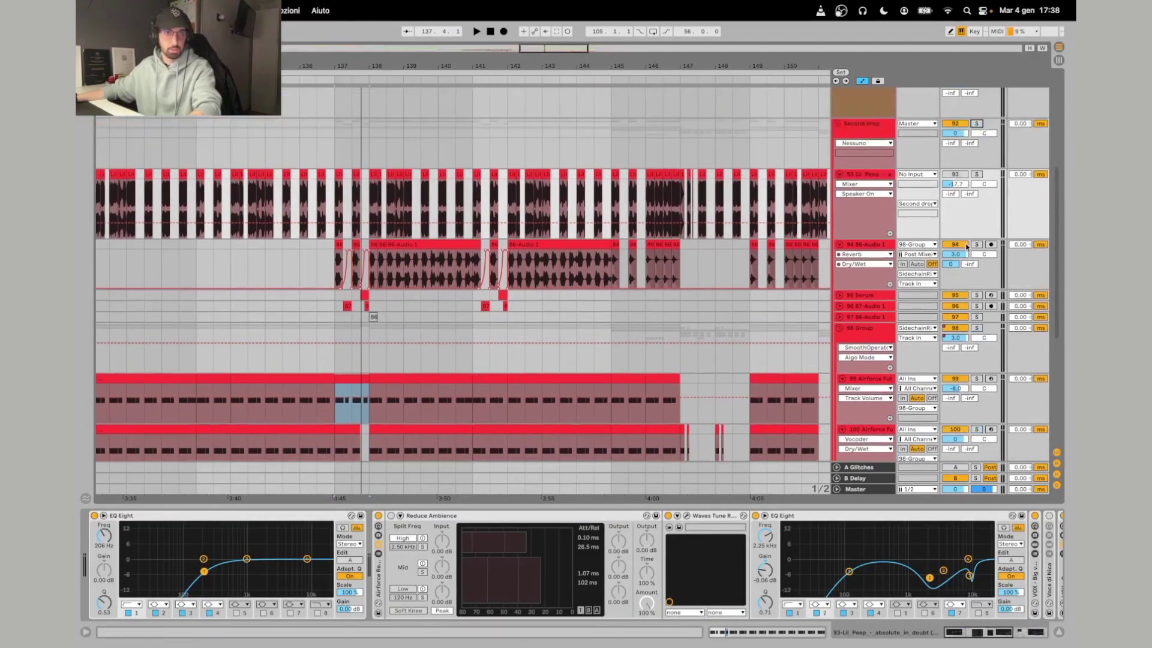
scroll(314, 206, "up", 2)
left_click(377, 209)
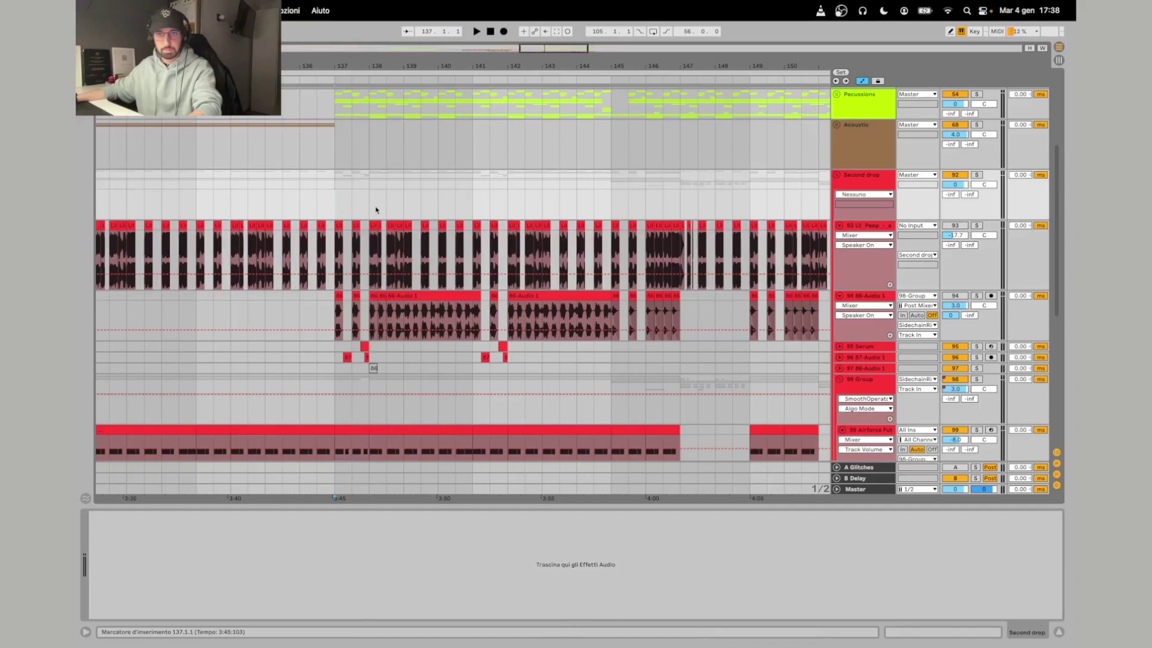
left_click(977, 225)
left_click(878, 228)
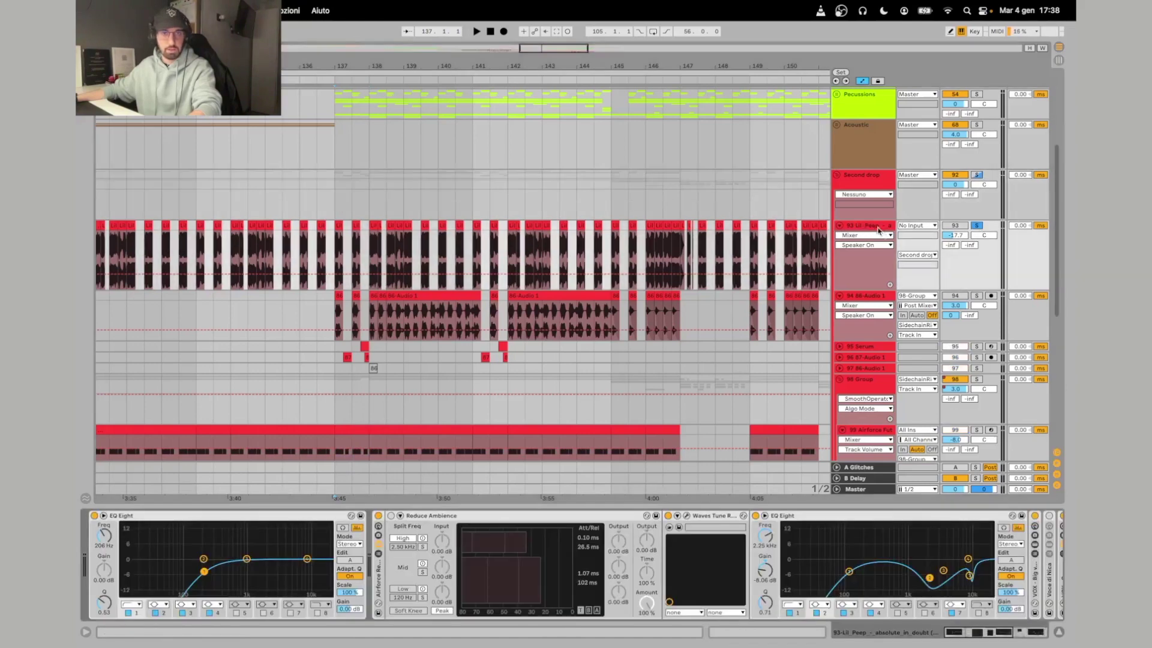
left_click(335, 207)
left_click(336, 227)
Examine track 93's effects chain through to its last EQ Eight while playing the soloed vocal.
scroll(378, 249, "right", 3)
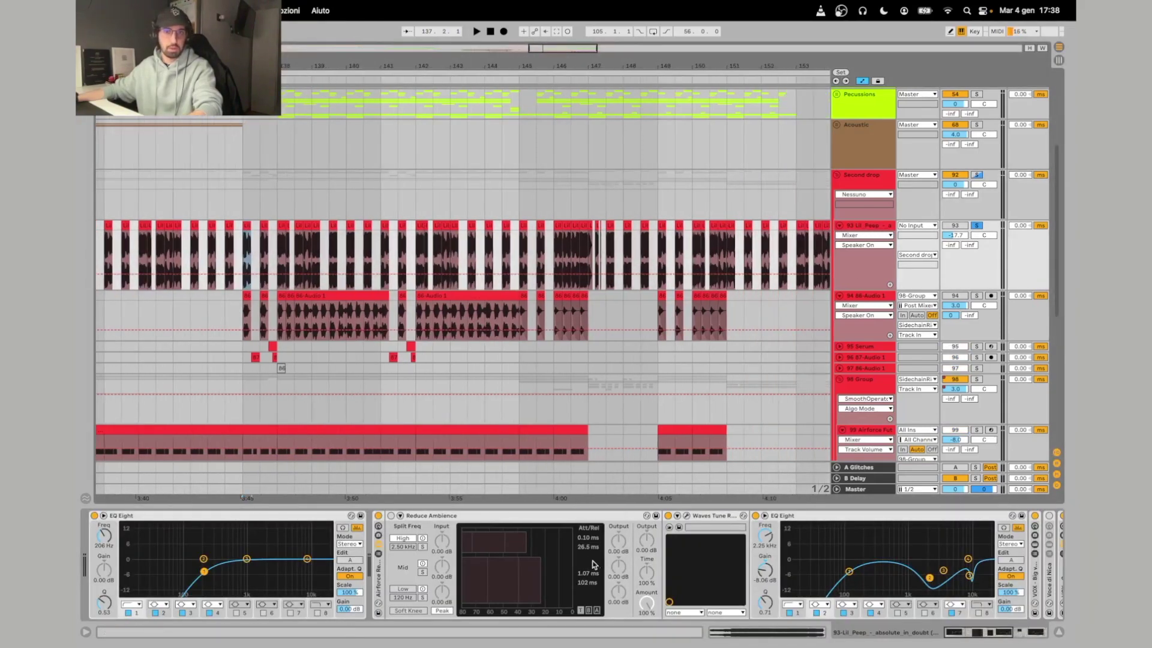
scroll(765, 565, "right", 3)
scroll(764, 566, "right", 3)
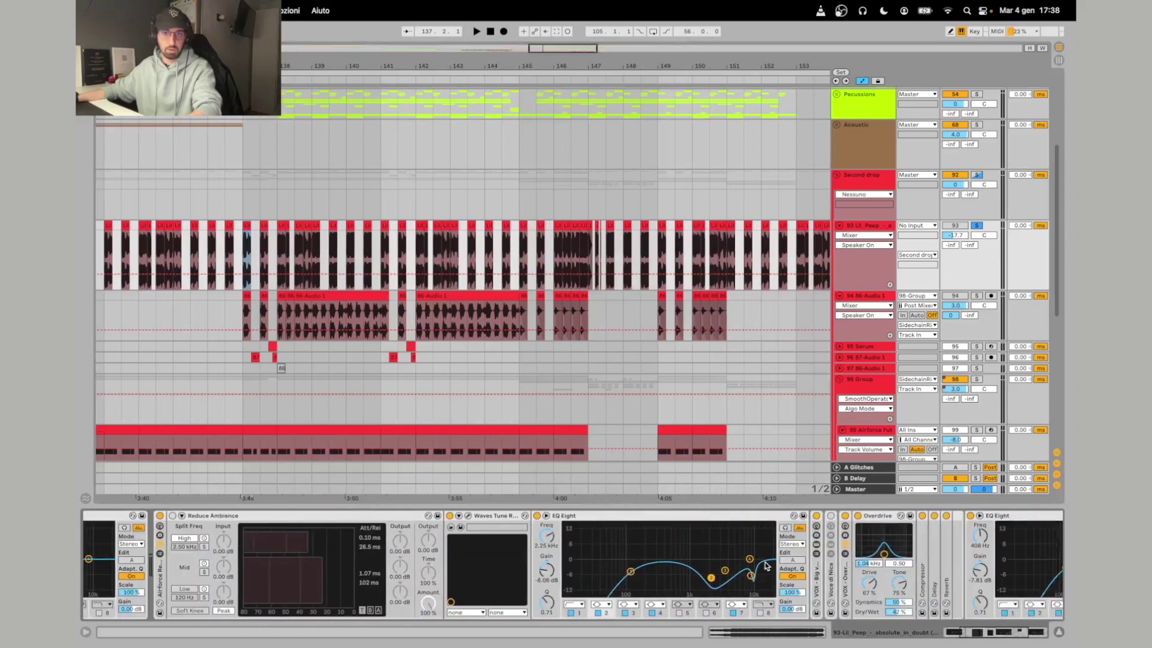
key("space")
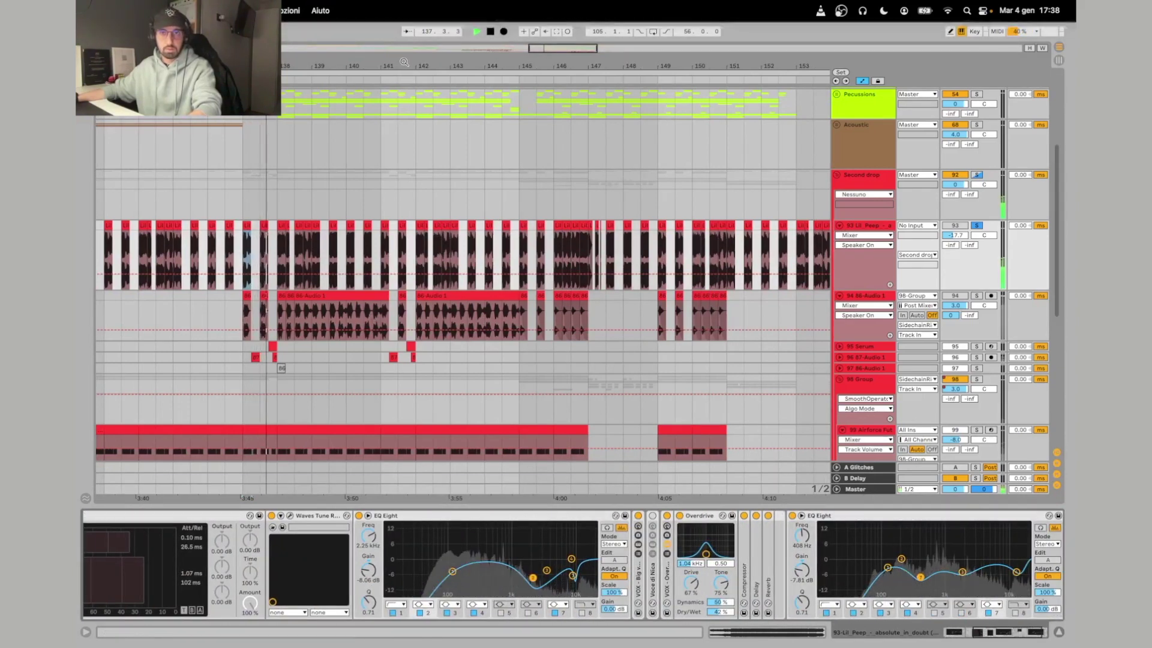
scroll(369, 319, "down", 3)
key("space")
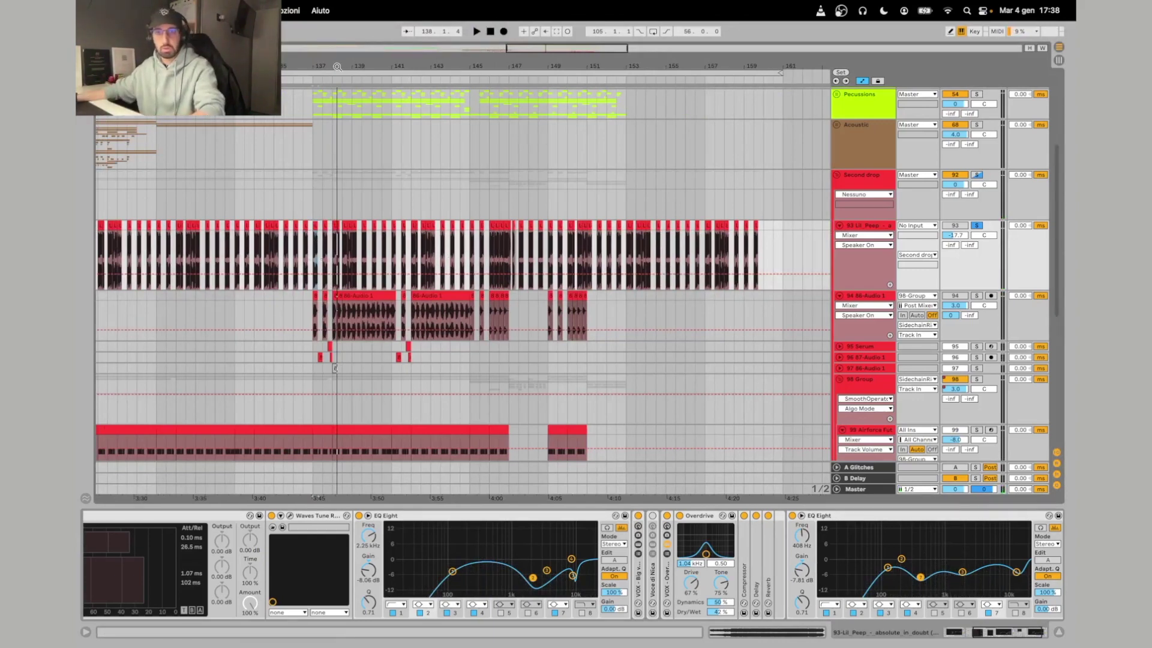
Replay the soloed vocal on track 93 from bar 137, then show the tracks inside group 98.
left_click_drag(337, 67, 337, 81)
left_click(307, 226)
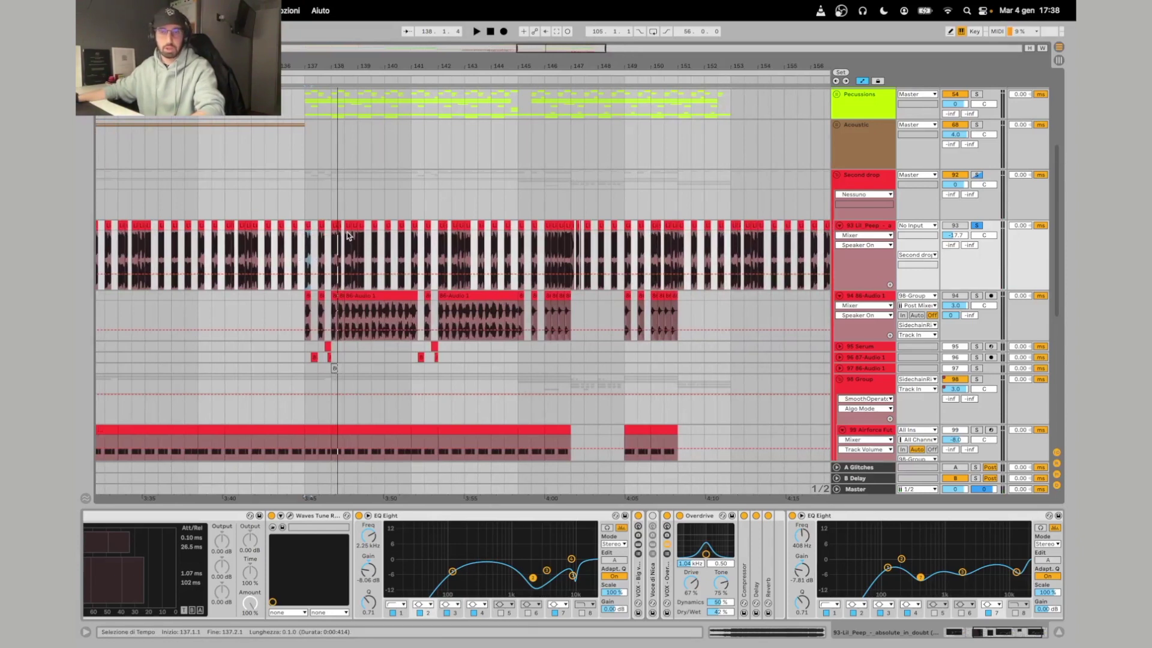
key("space")
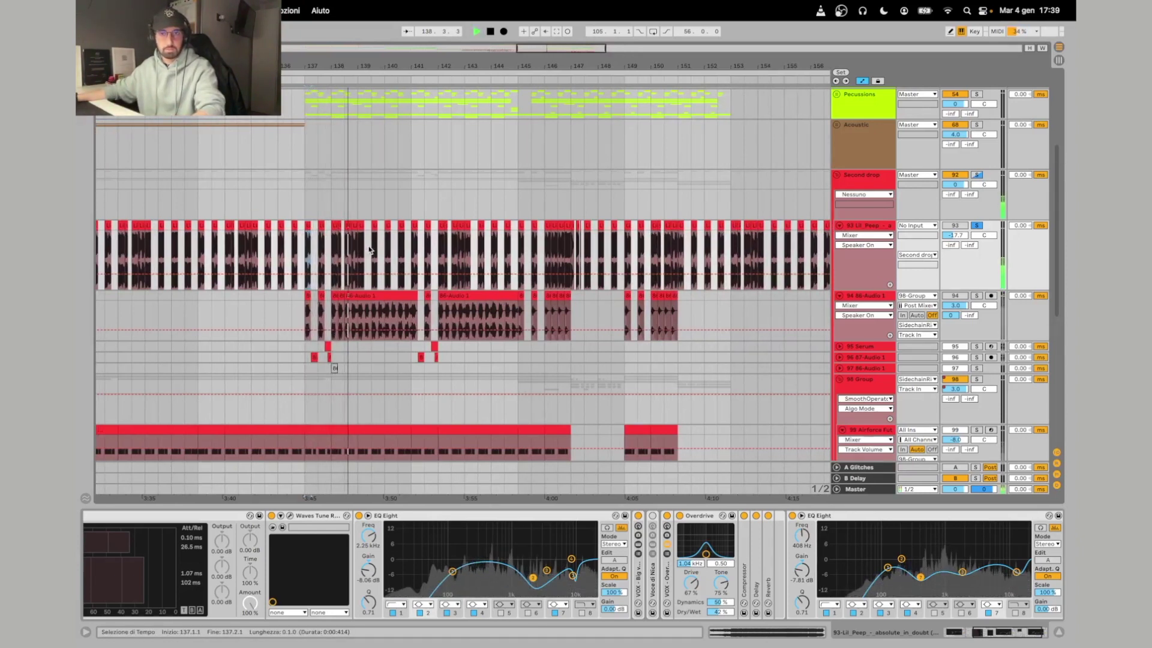
scroll(414, 264, "down", 5)
scroll(414, 264, "down", 1)
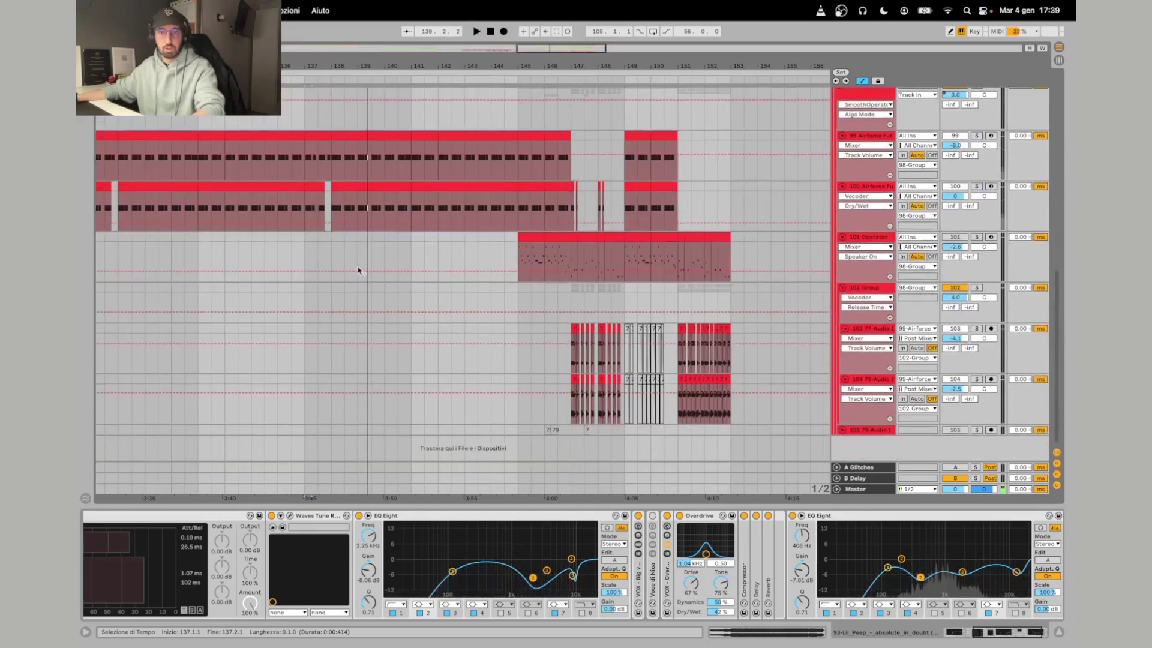
Solo track 100 and play it from bar 137 with its second Vocoder switched off.
left_click(954, 166)
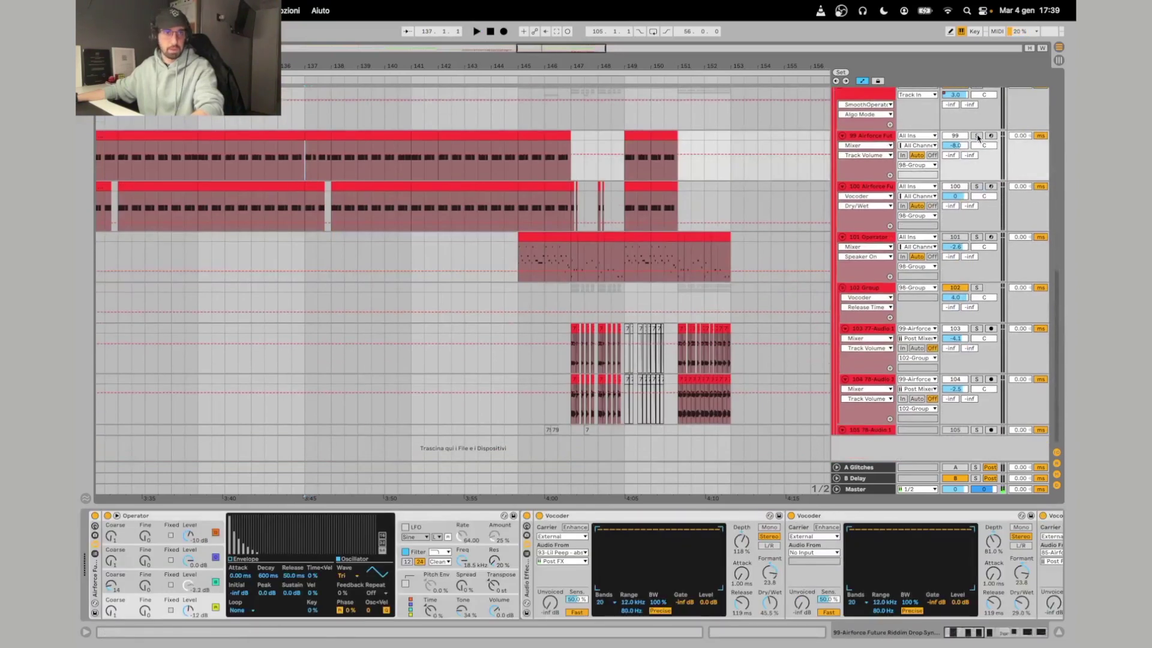
left_click(977, 185)
left_click(870, 186)
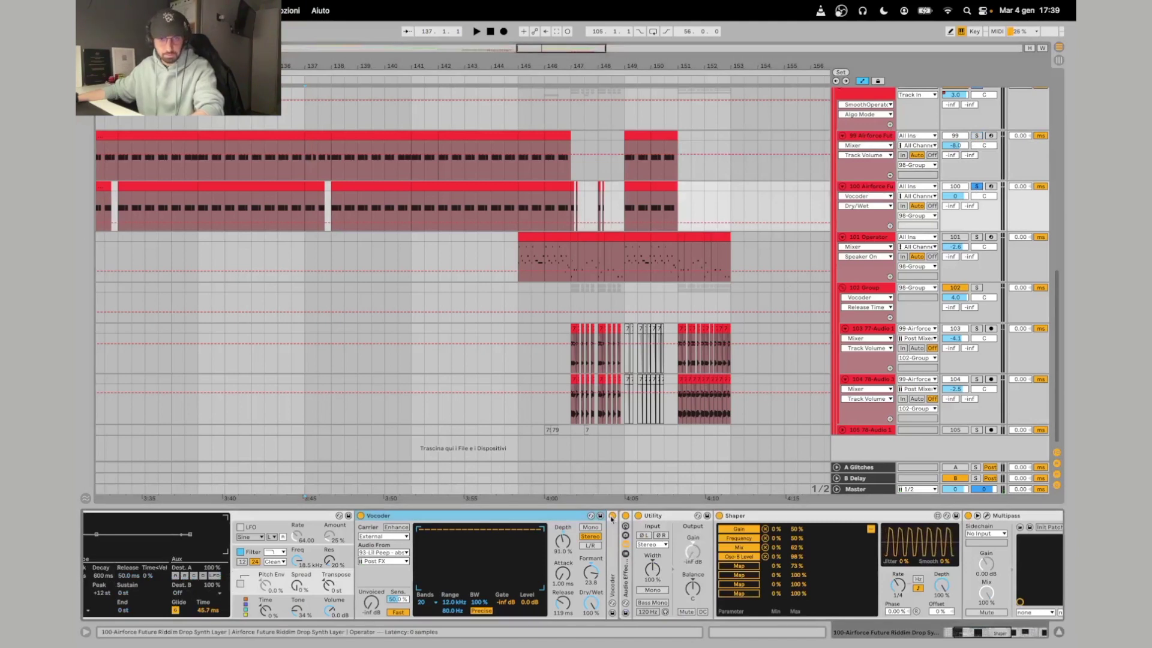
key("space")
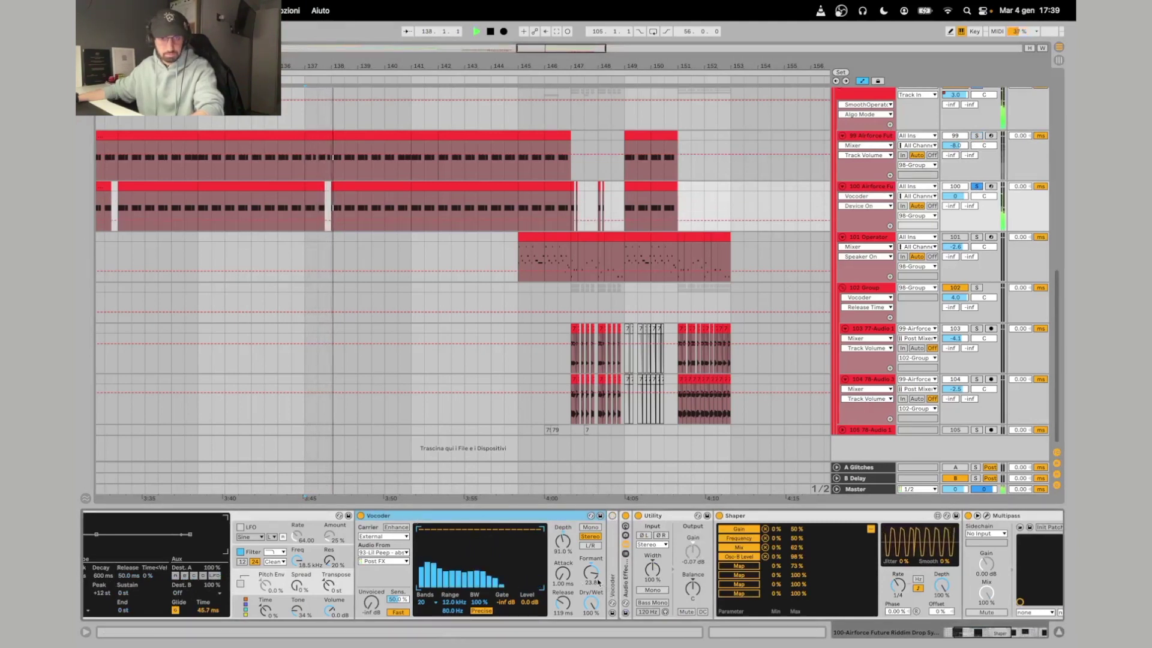
key("space")
Fold the first Vocoder on track 100, unfold the second one and switch it back on.
double_click(457, 519)
double_click(375, 603)
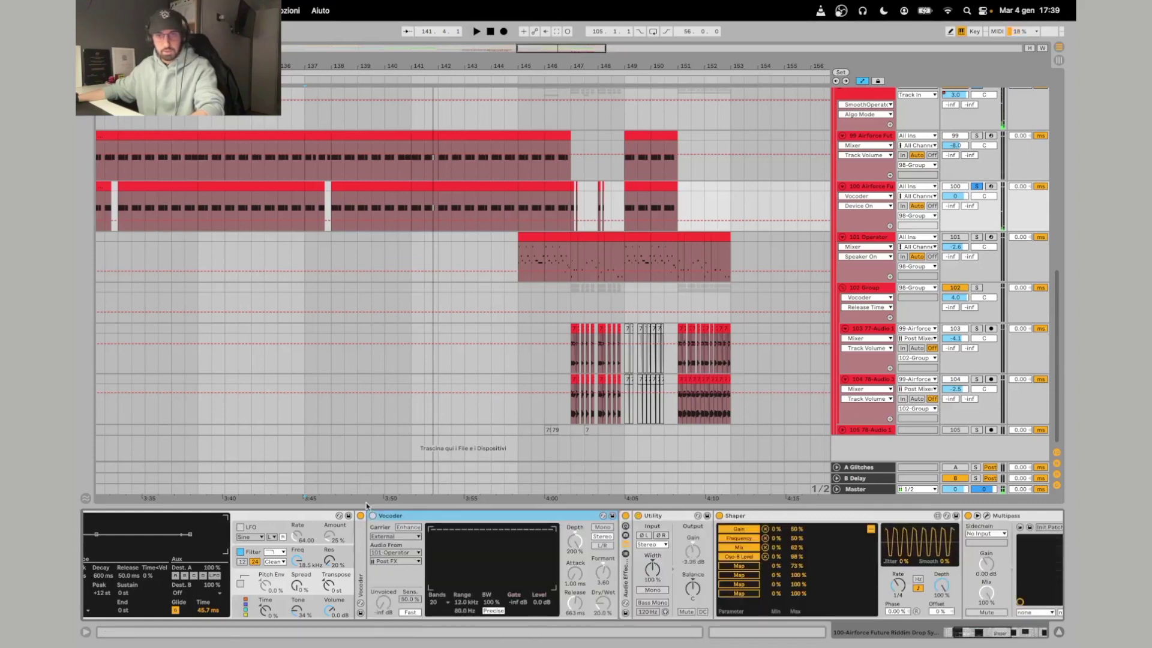
scroll(720, 174, "up", 2)
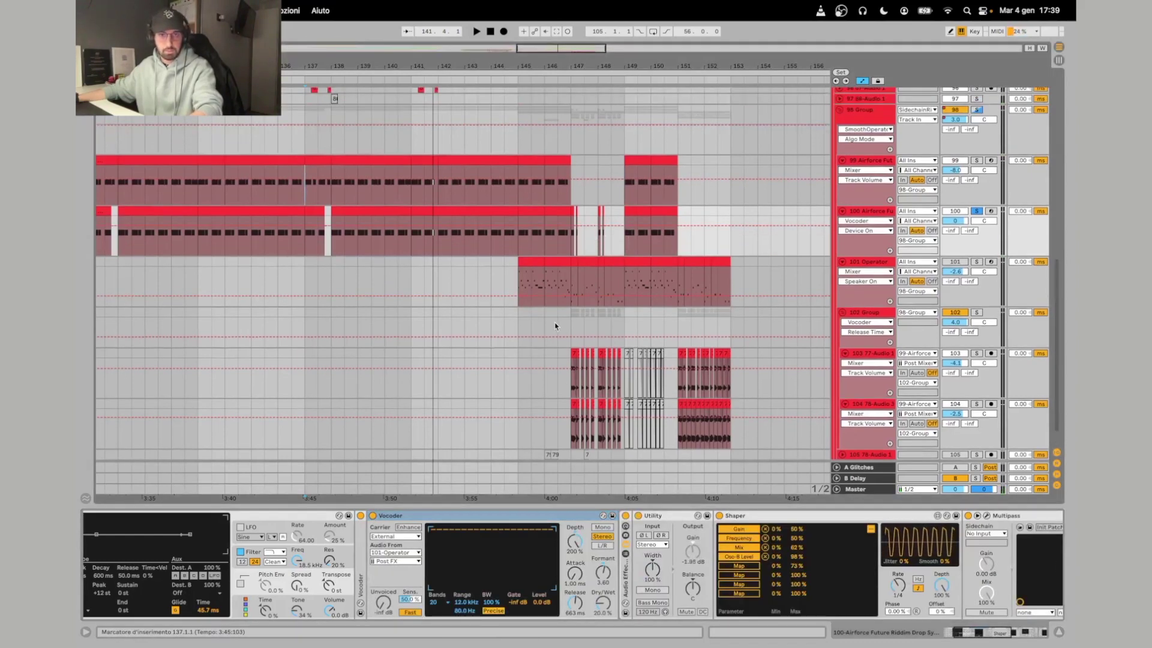
scroll(559, 323, "down", 2)
Mark the Operator clip on track 101 from bar 145 to bar 153 and clear the solo on track 100.
left_click_drag(522, 246, 542, 246)
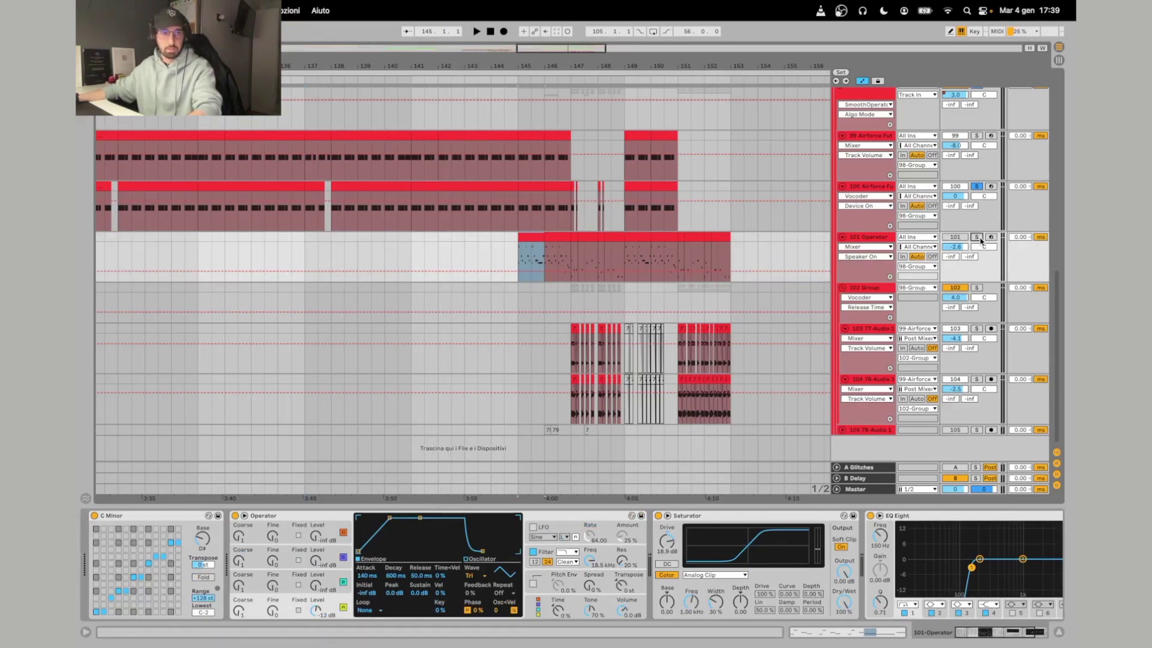
left_click(725, 240, "shift")
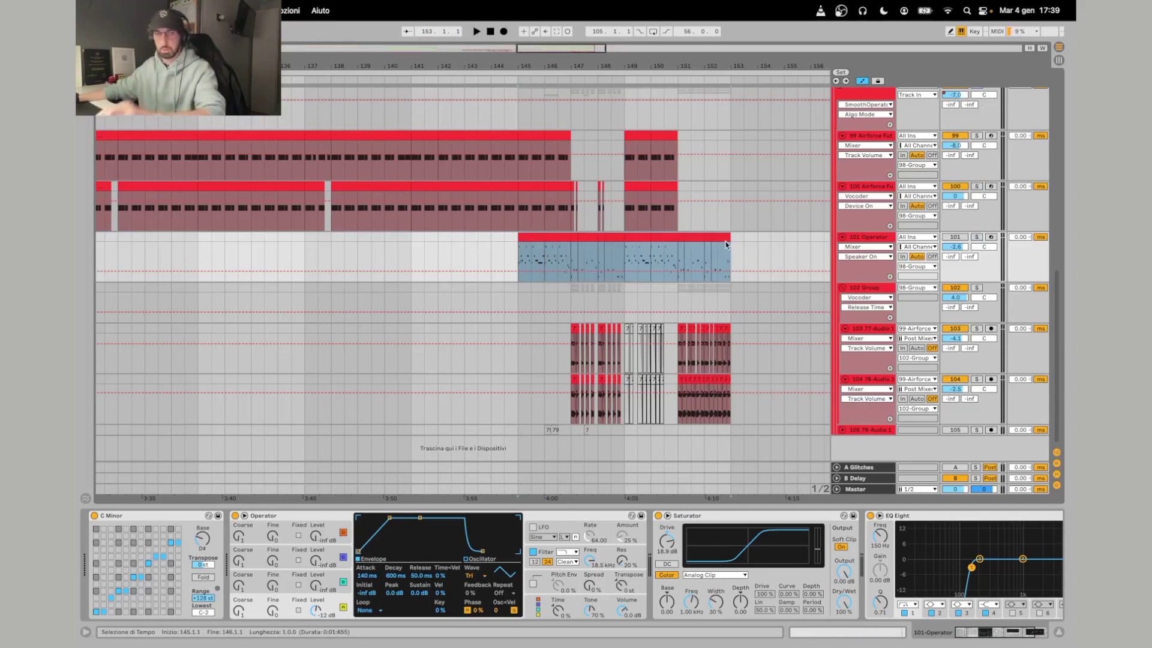
scroll(507, 260, "right", 3)
left_click(449, 237)
left_click(637, 239)
scroll(823, 334, "up", 3)
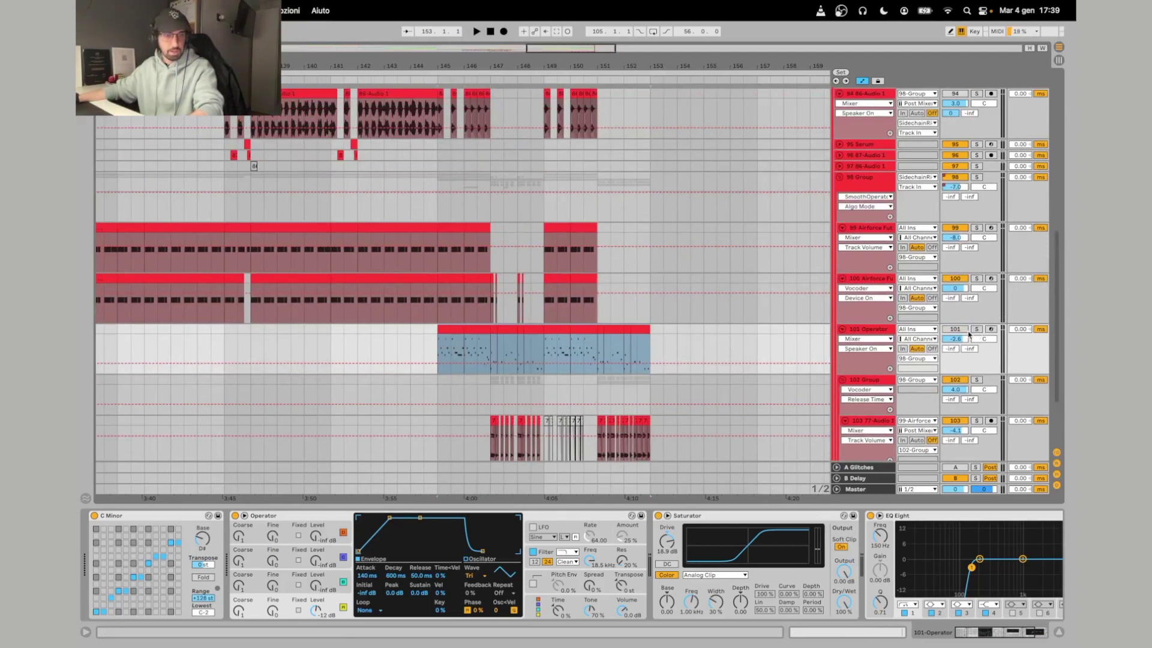
Solo track 101, play it from bar 145, then stop and clear its solo.
left_click(460, 331)
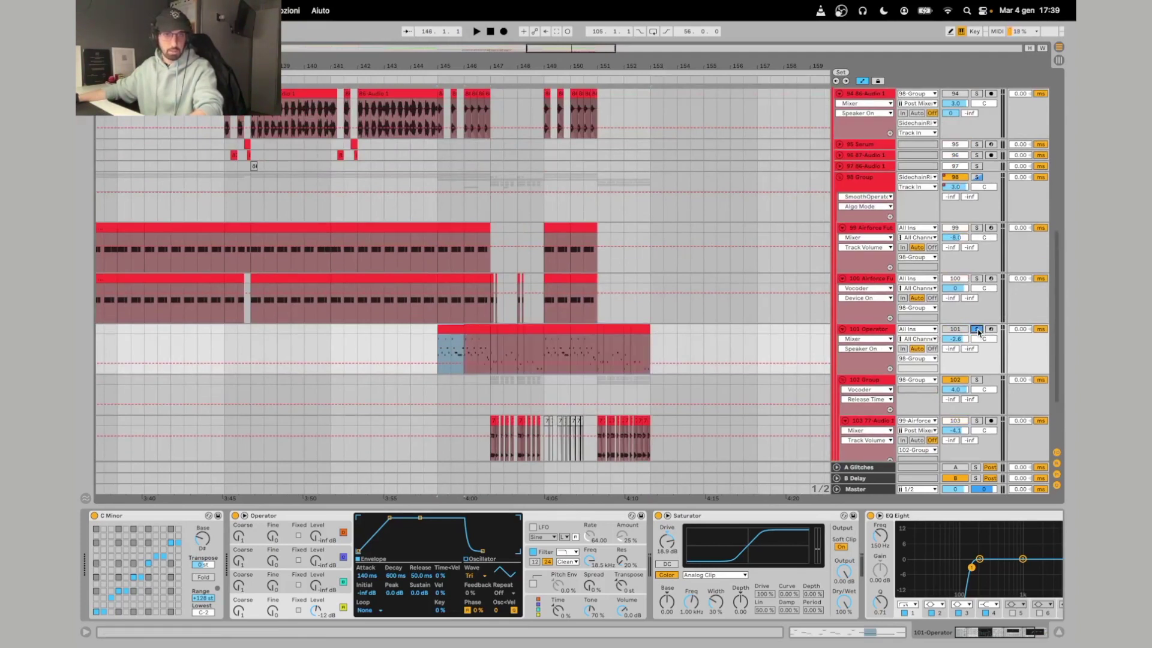
key("space")
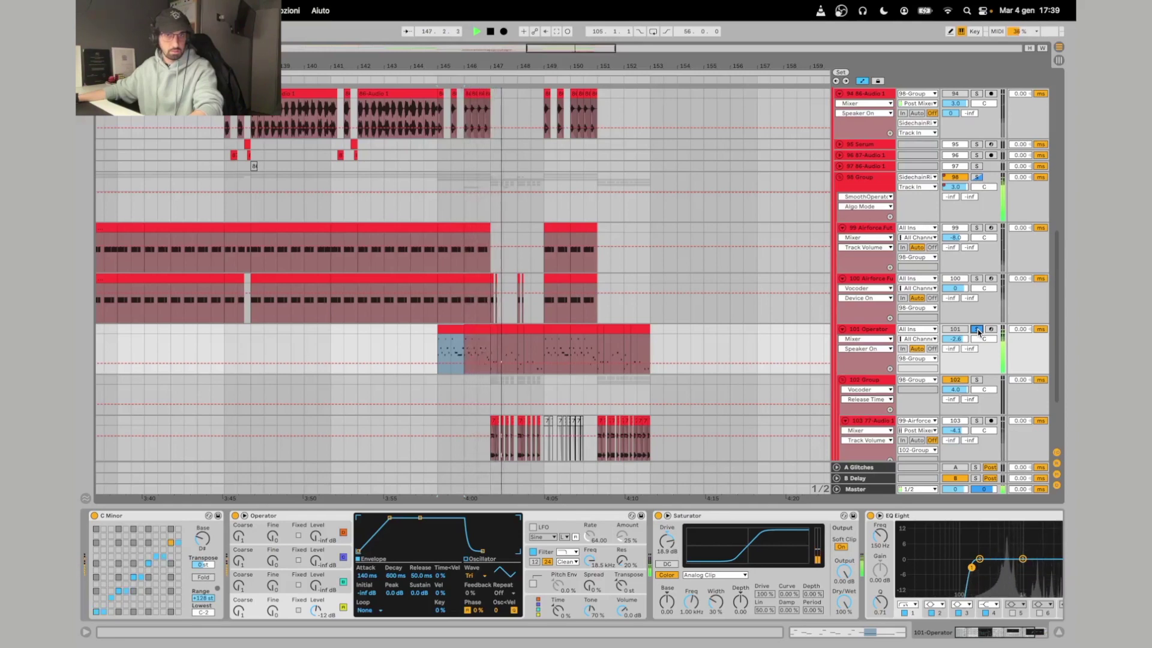
key("space")
left_click(978, 329)
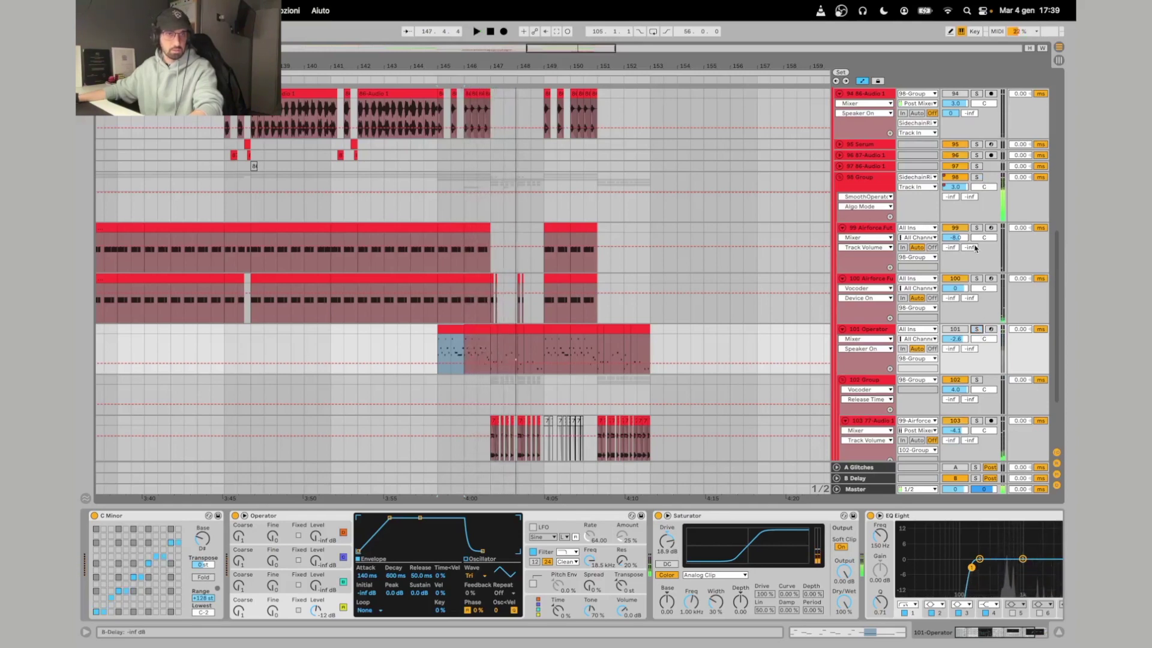
Solo track 100 and play it from bar 145, then stop playback.
left_click(976, 279)
left_click(442, 307)
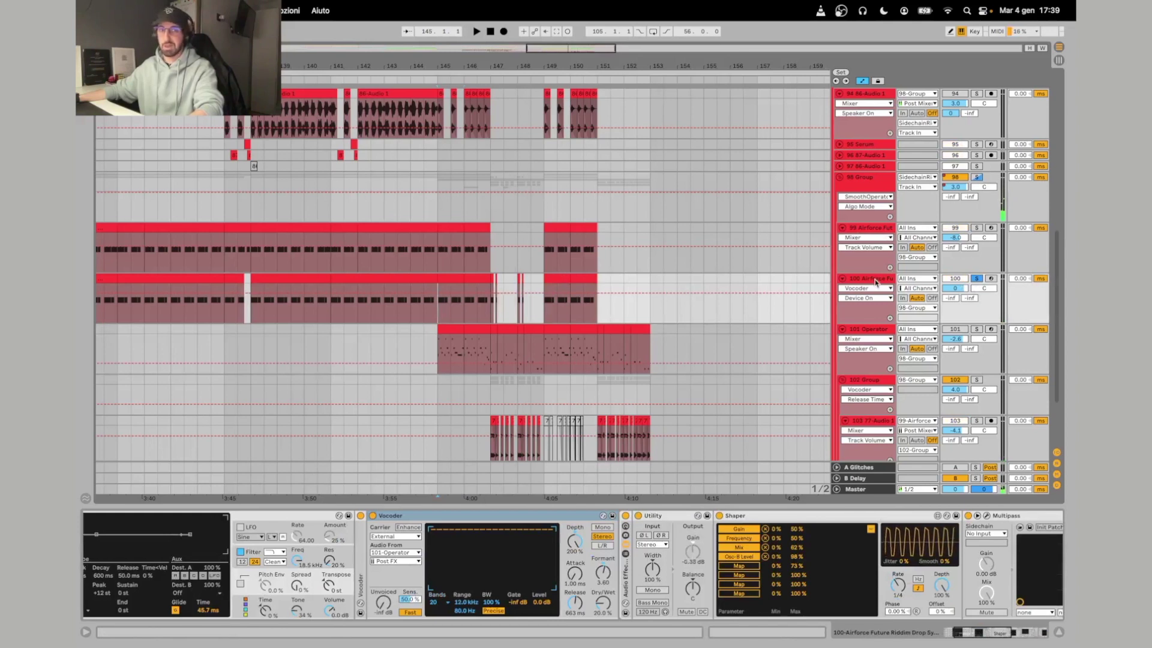
key("space")
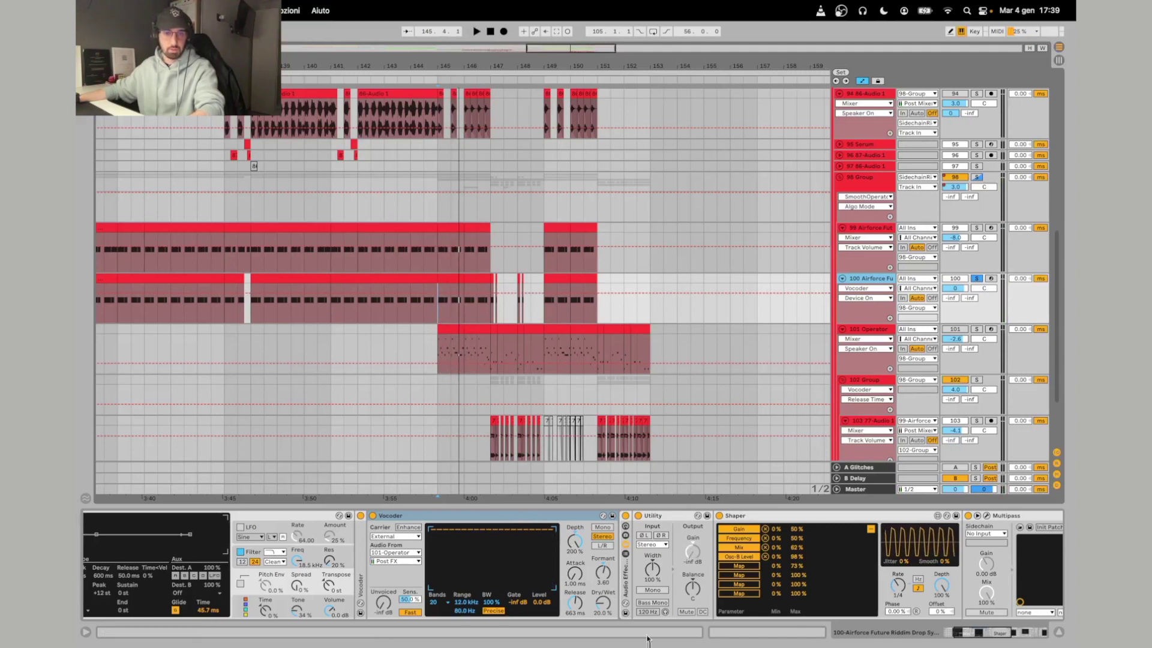
key("space")
Compare track 100 with the second Vocoder off and on during playback from bar 145, leaving it on.
left_click(372, 515)
key("space")
key("space")
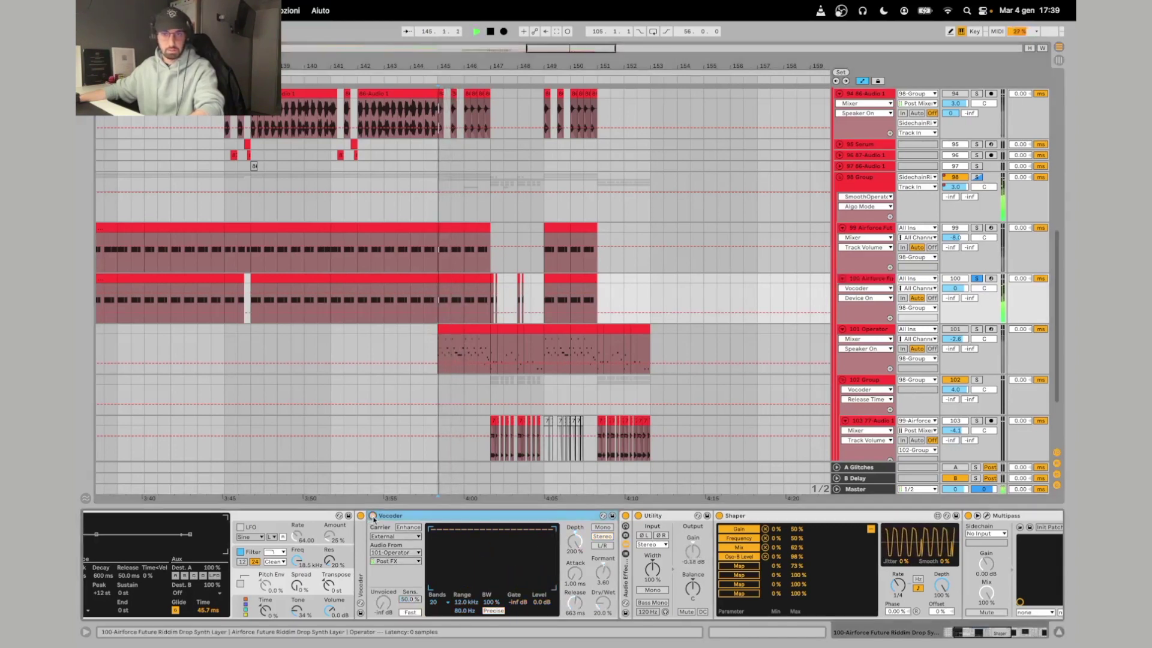
left_click(373, 516)
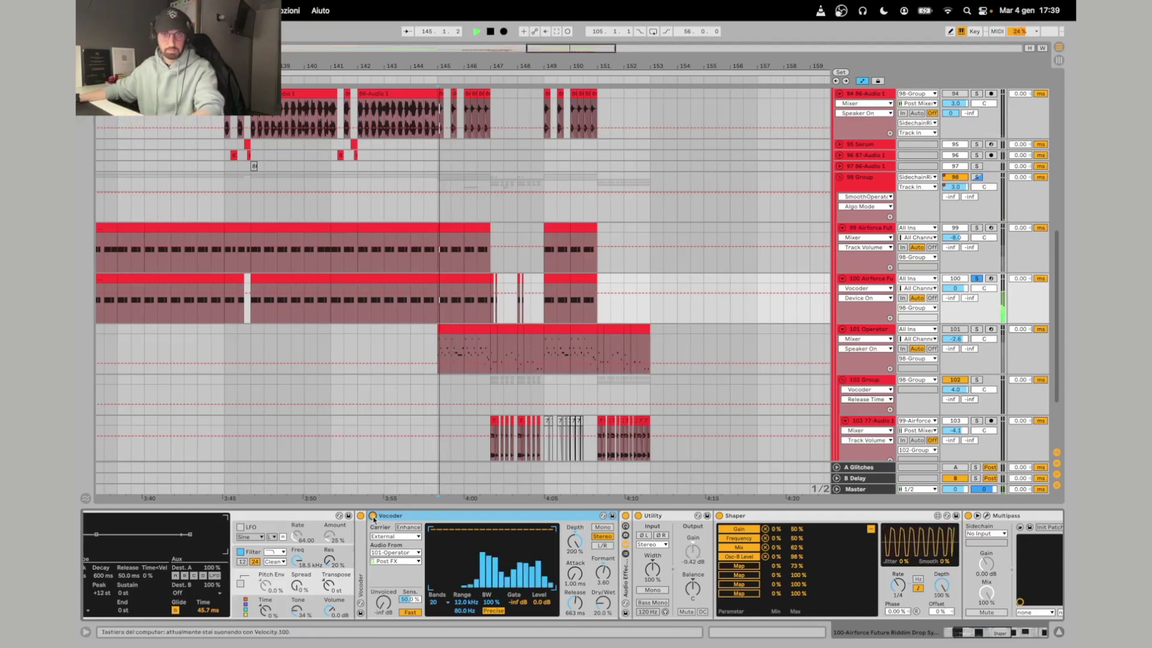
left_click(372, 516)
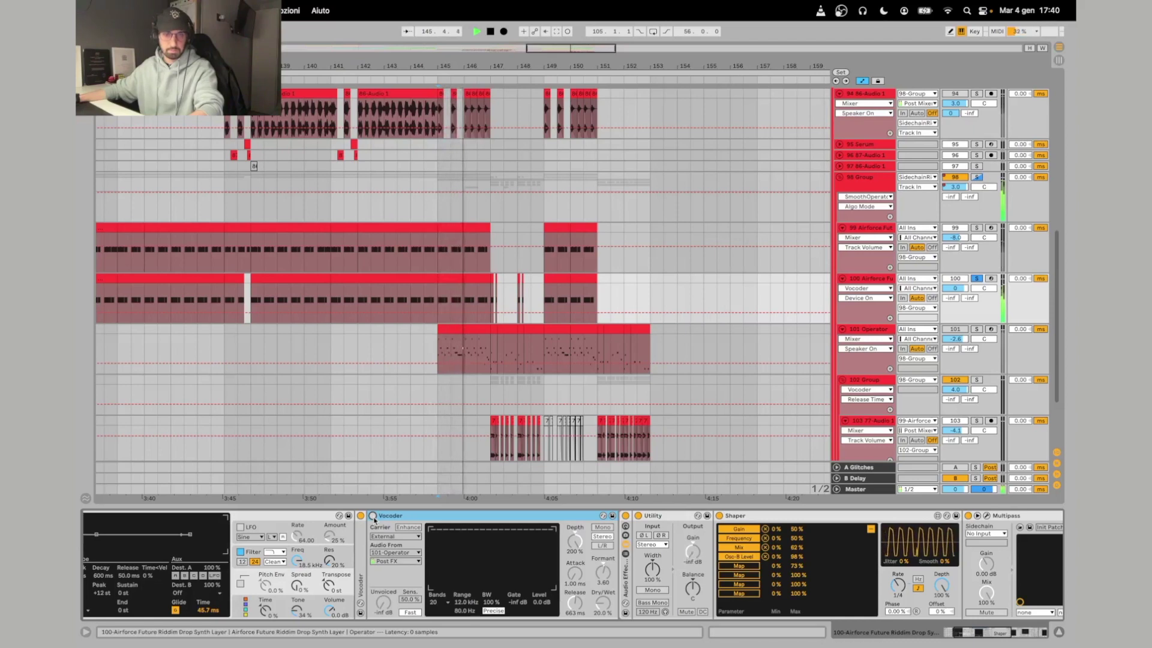
left_click(373, 516)
key("space")
Clear the solo, place the insert marker at bar 137 on group 98 and reopen track 100's device chain.
scroll(391, 290, "left", 3)
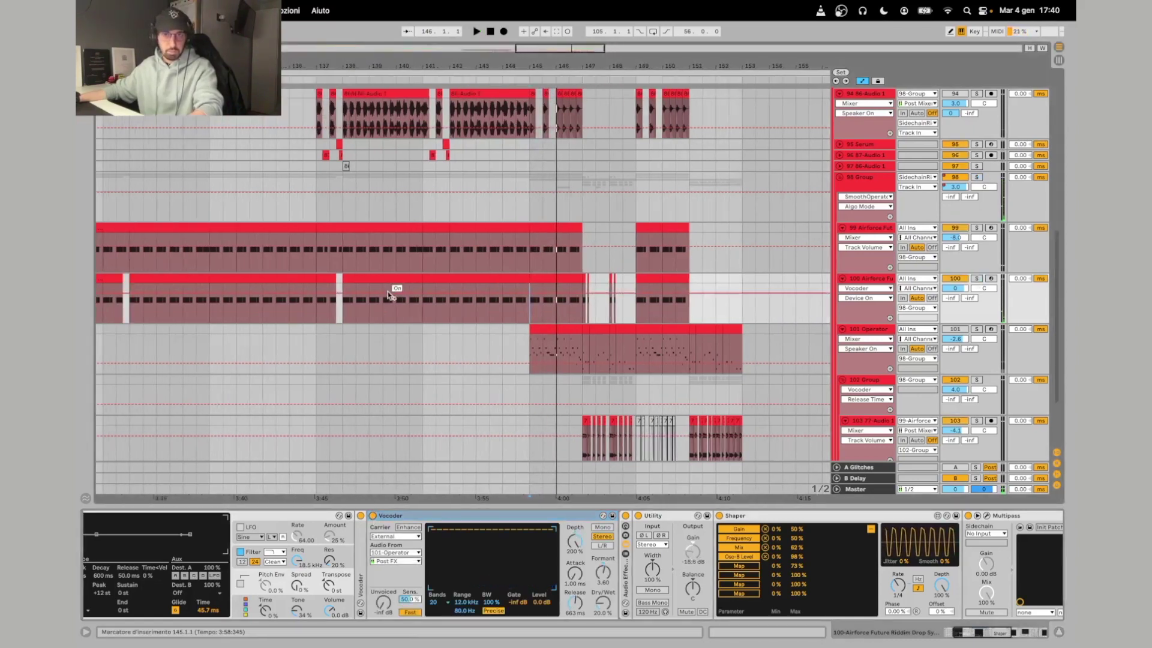
scroll(417, 246, "up", 3)
left_click(320, 309)
scroll(929, 241, "down", 4)
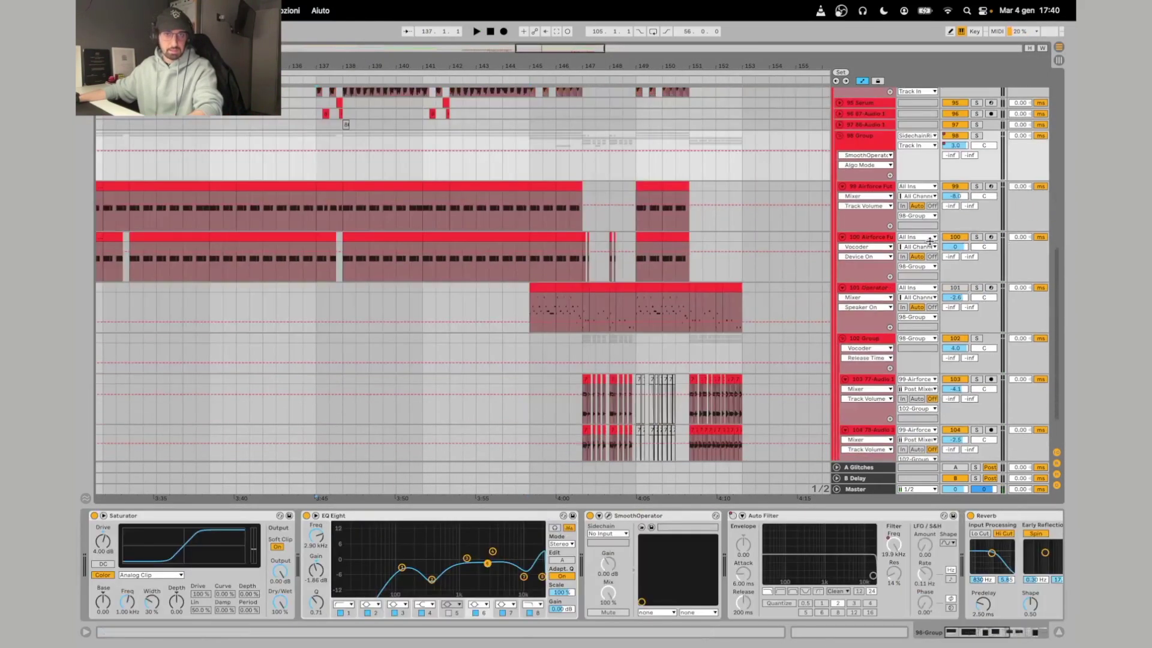
left_click(550, 314)
scroll(530, 314, "right", 3)
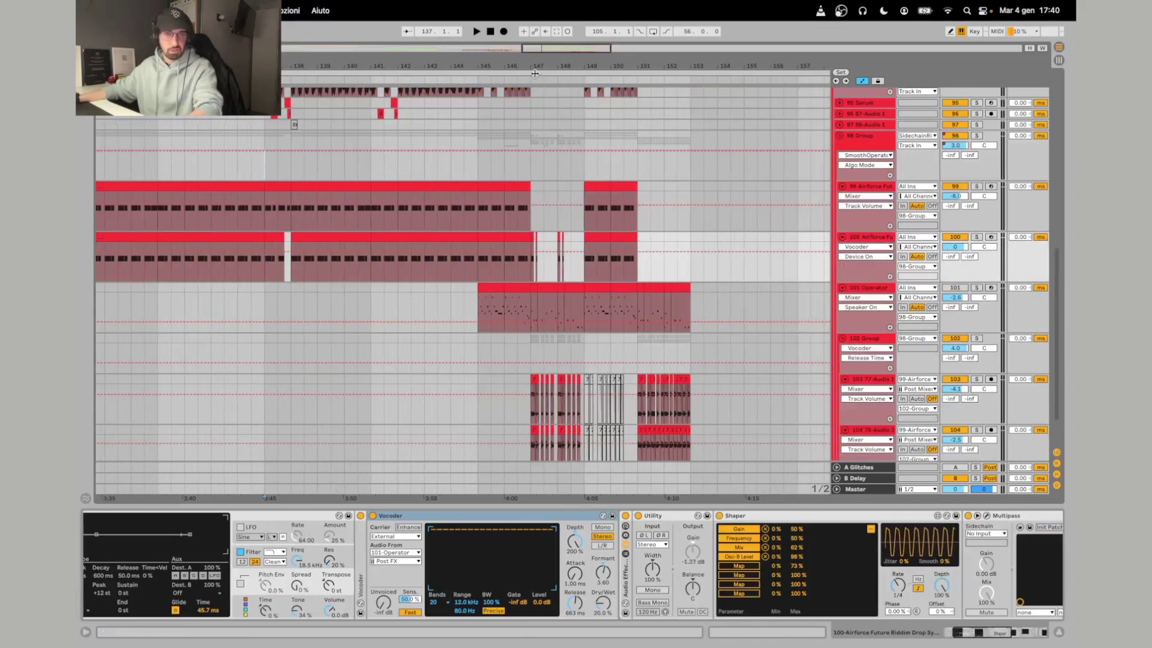
Mark bars 137 to 153 across group 98 and tracks 99 and 100, then set the insert marker at bar 137.
left_click_drag(534, 73, 534, 60)
scroll(354, 175, "left", 2)
scroll(356, 183, "up", 1)
left_click_drag(357, 192, 675, 281)
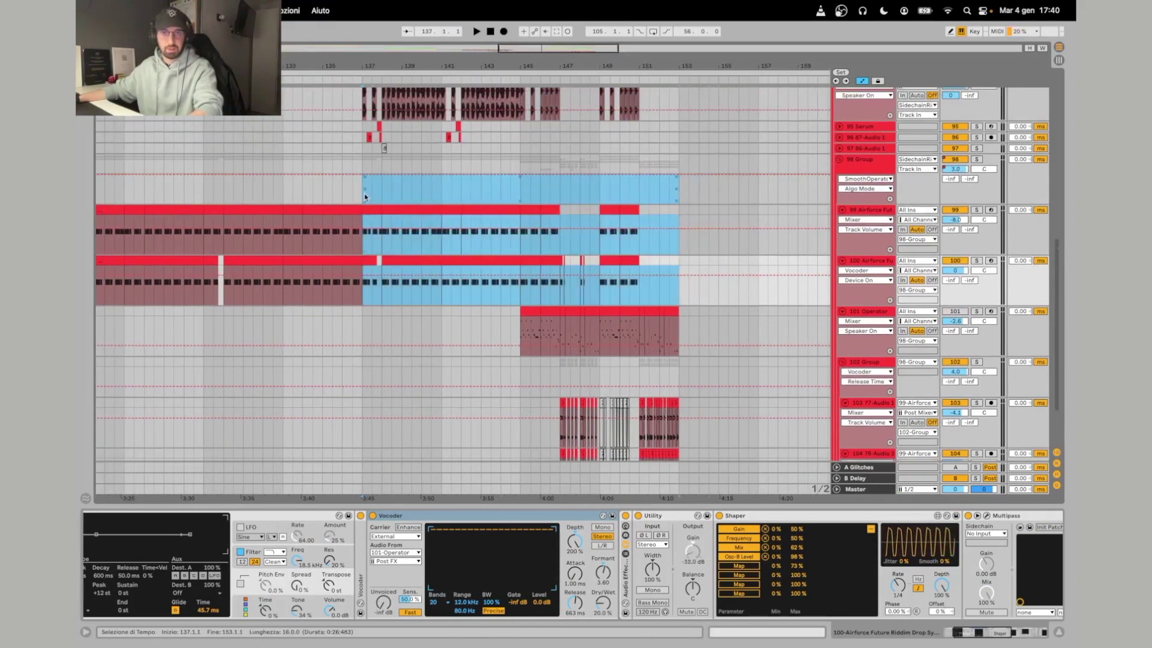
left_click(362, 192)
scroll(516, 246, "up", 2)
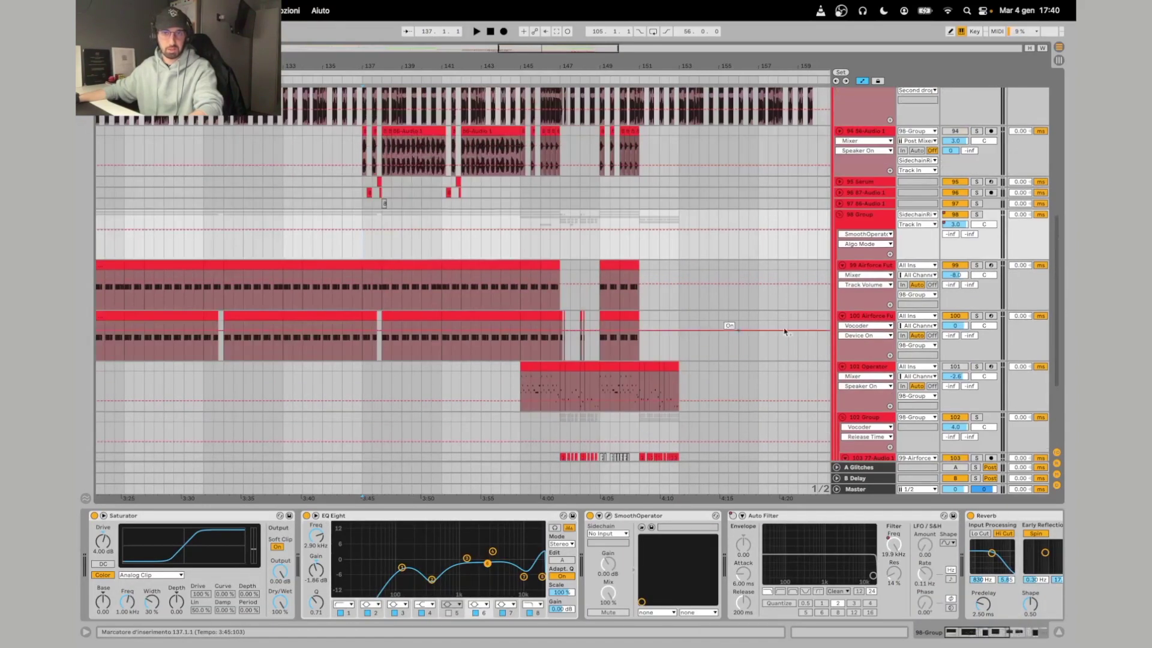
Play the Second drop from bar 137, then stop playback and move to track 94 for a closer look.
key("space")
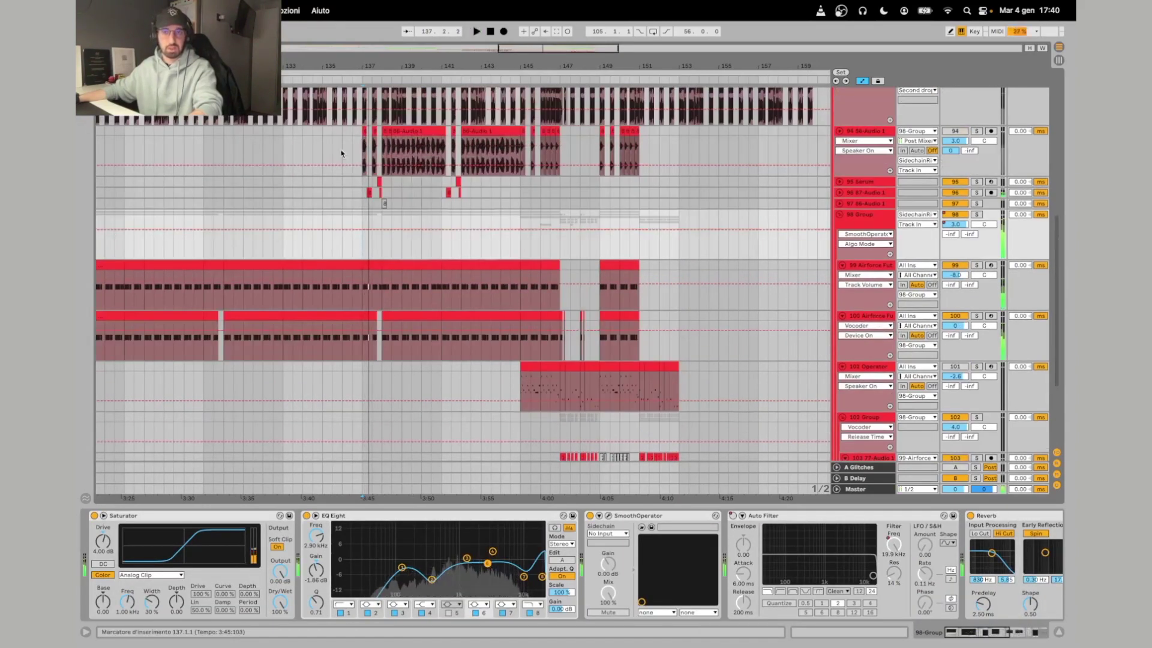
left_click(359, 139)
key("space")
key("plus")
key("plus")
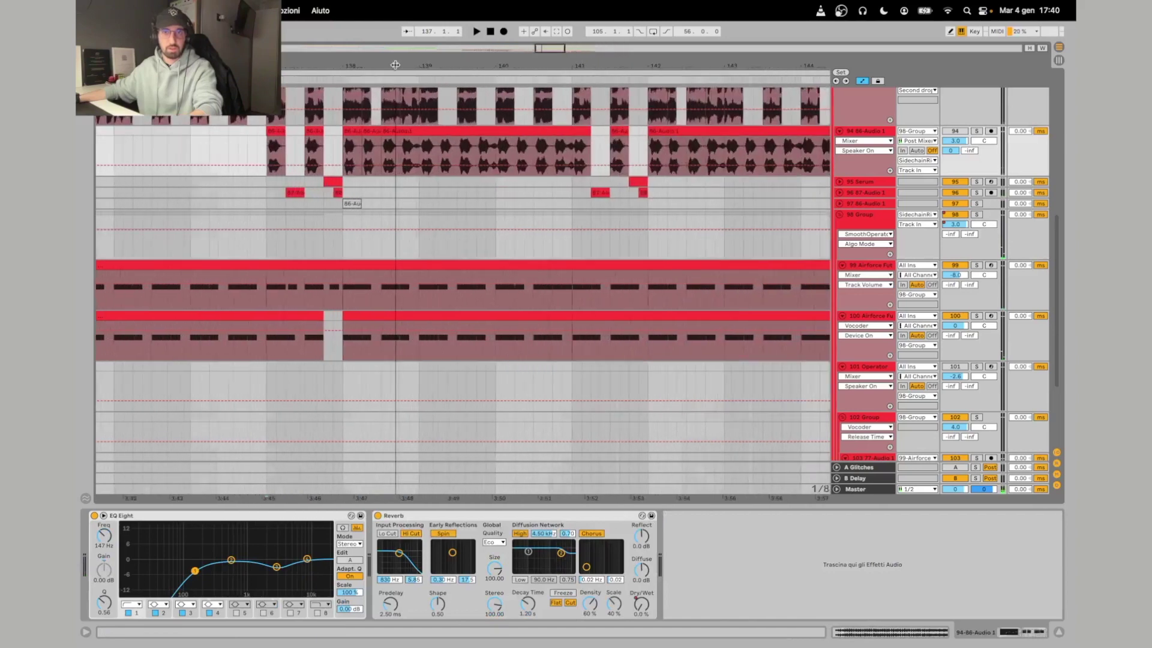
Select the first audio clip on track 94, at bar 137.
left_click(257, 142)
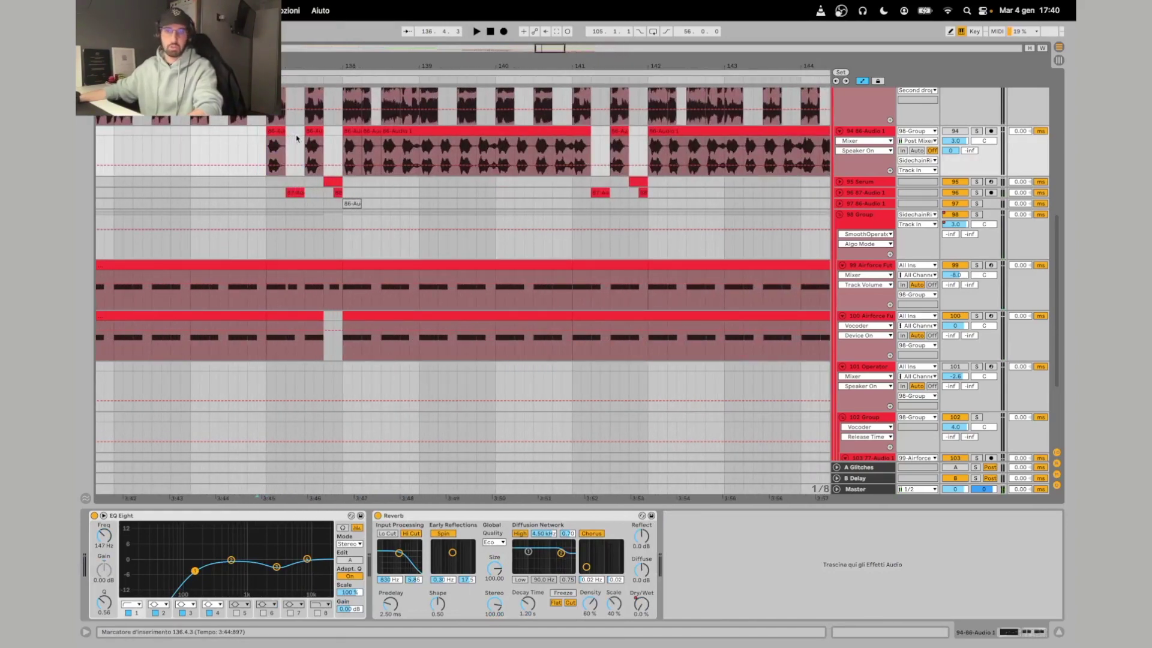
left_click(301, 138, "shift")
left_click(274, 131)
scroll(277, 127, "up", 3)
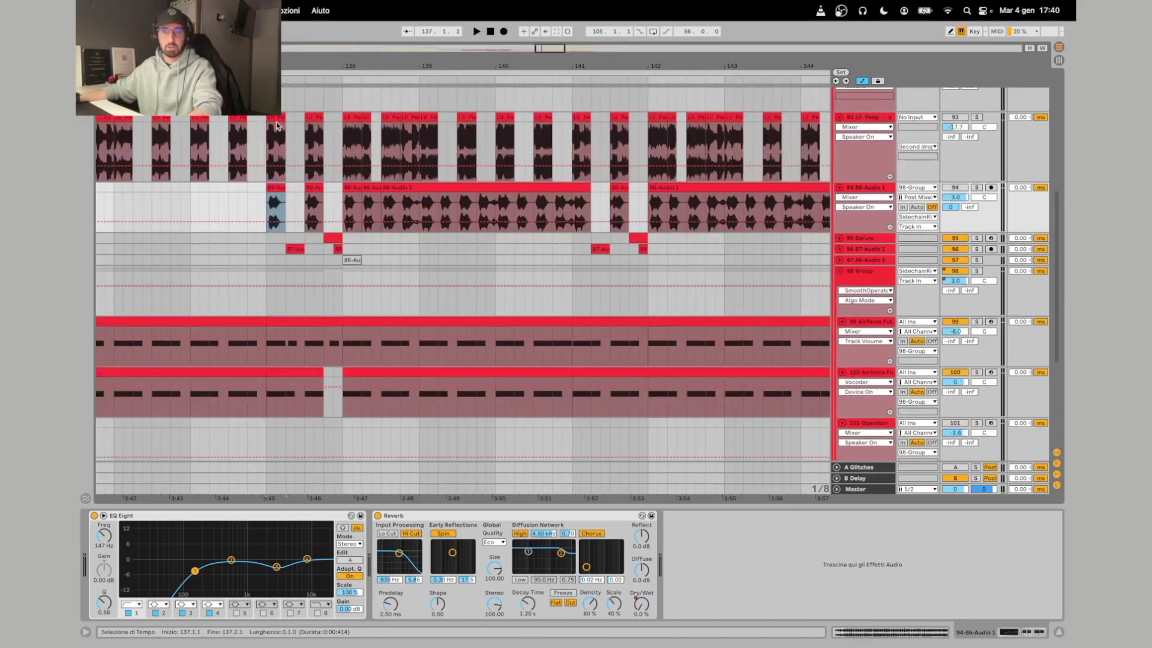
left_click_drag(340, 62, 340, 45)
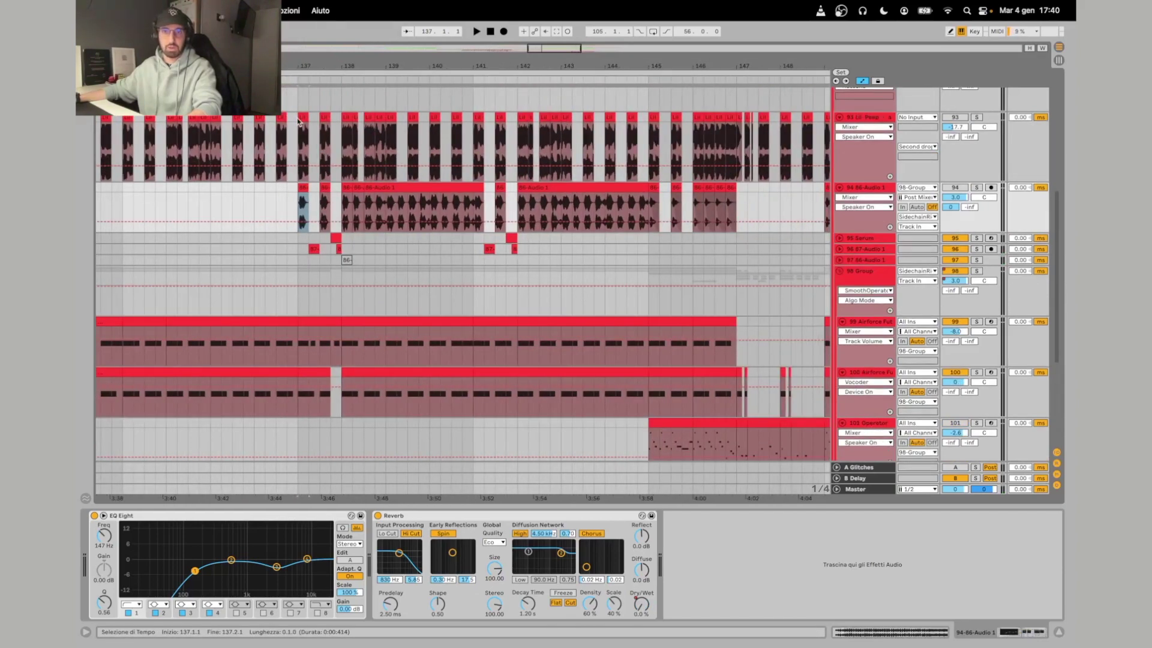
Open track 100's device chain and play the section from bar 137, then stop playback.
left_click(882, 373)
scroll(486, 294, "down", 4)
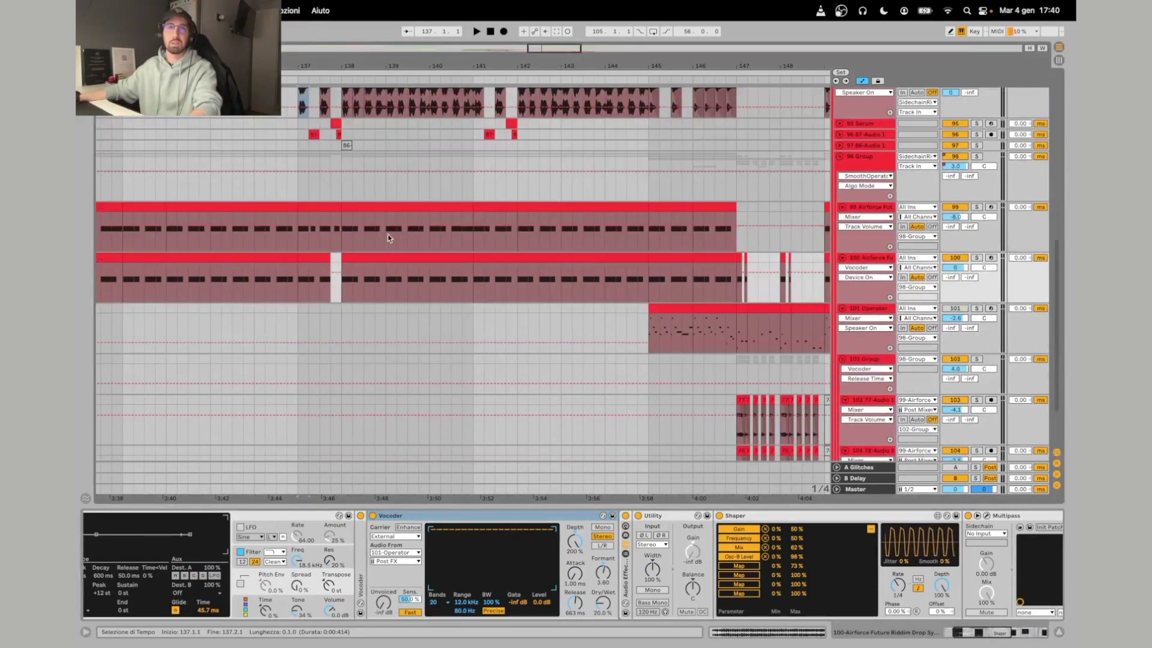
scroll(387, 237, "right", 5)
left_click_drag(441, 63, 441, 35)
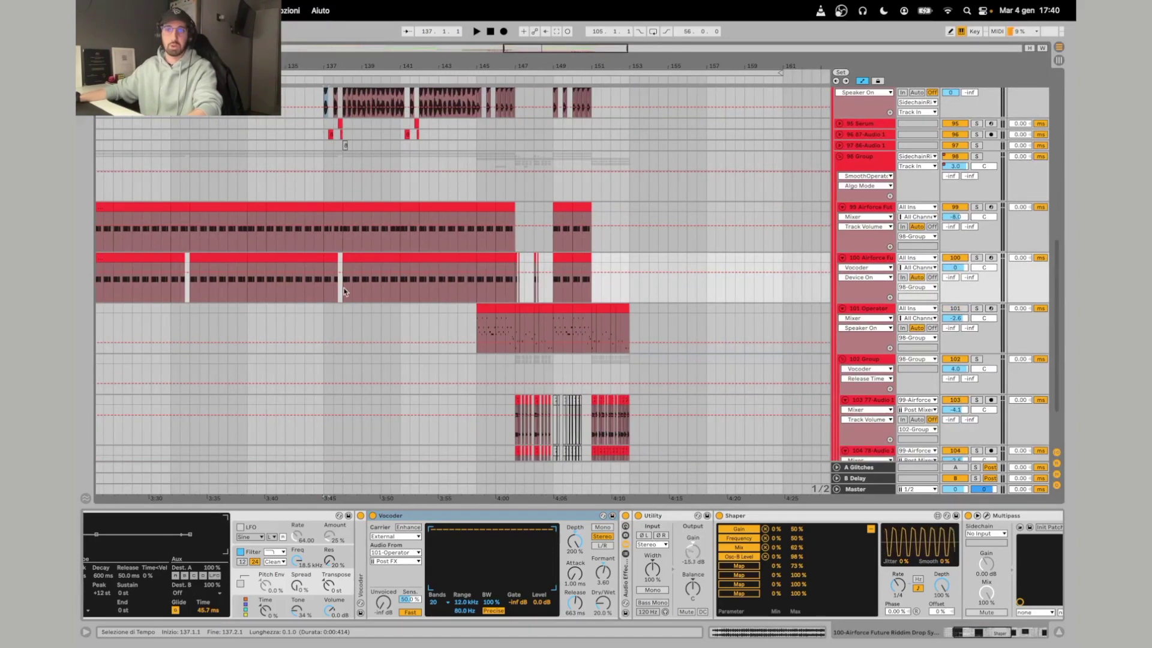
key("space")
scroll(704, 283, "right", 2)
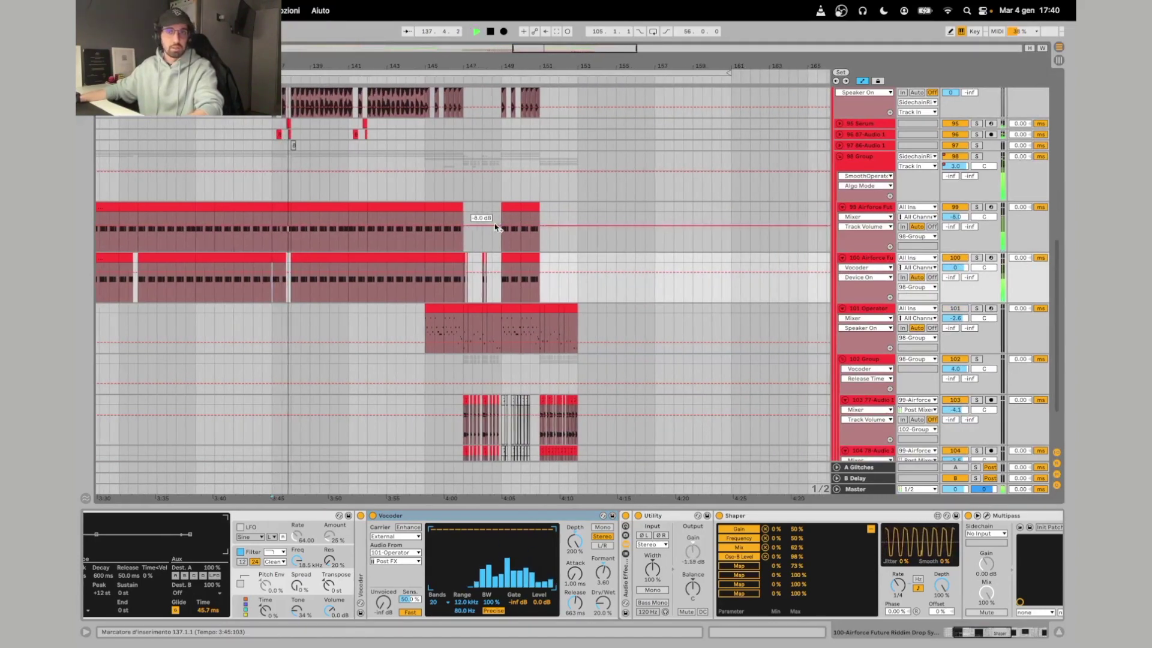
scroll(497, 228, "up", 3)
key("space")
Deactivate track 100, activate track 94 and play the Second drop from bar 137, then stop playback.
left_click(955, 349)
left_click(955, 165)
key("space")
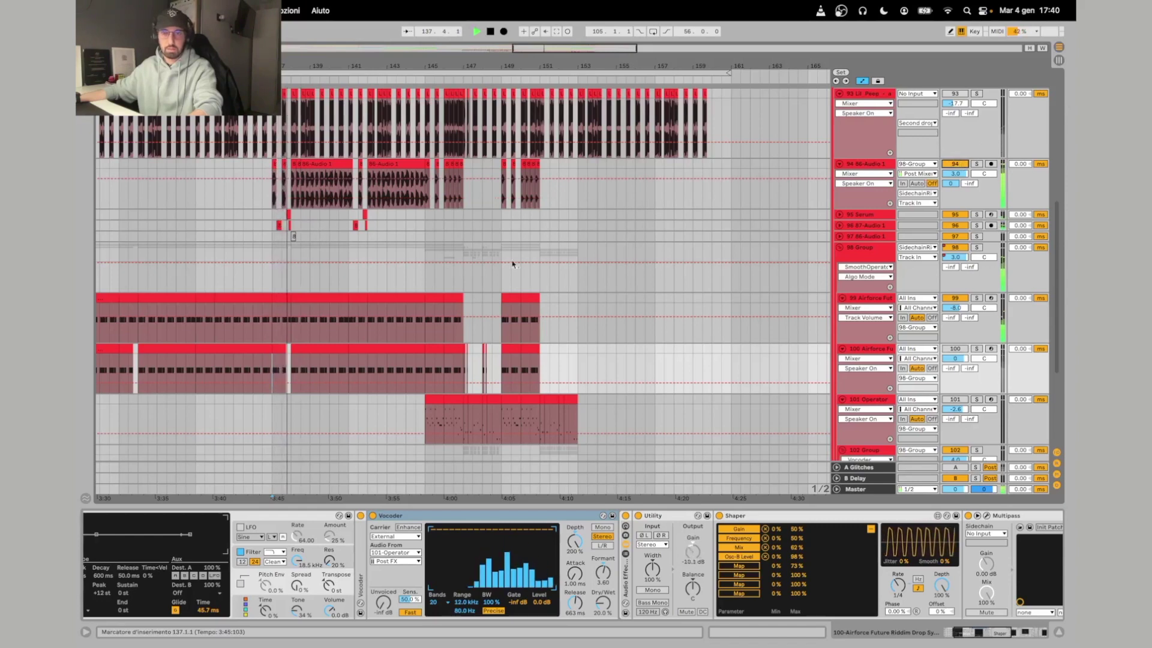
scroll(379, 103, "up", 4)
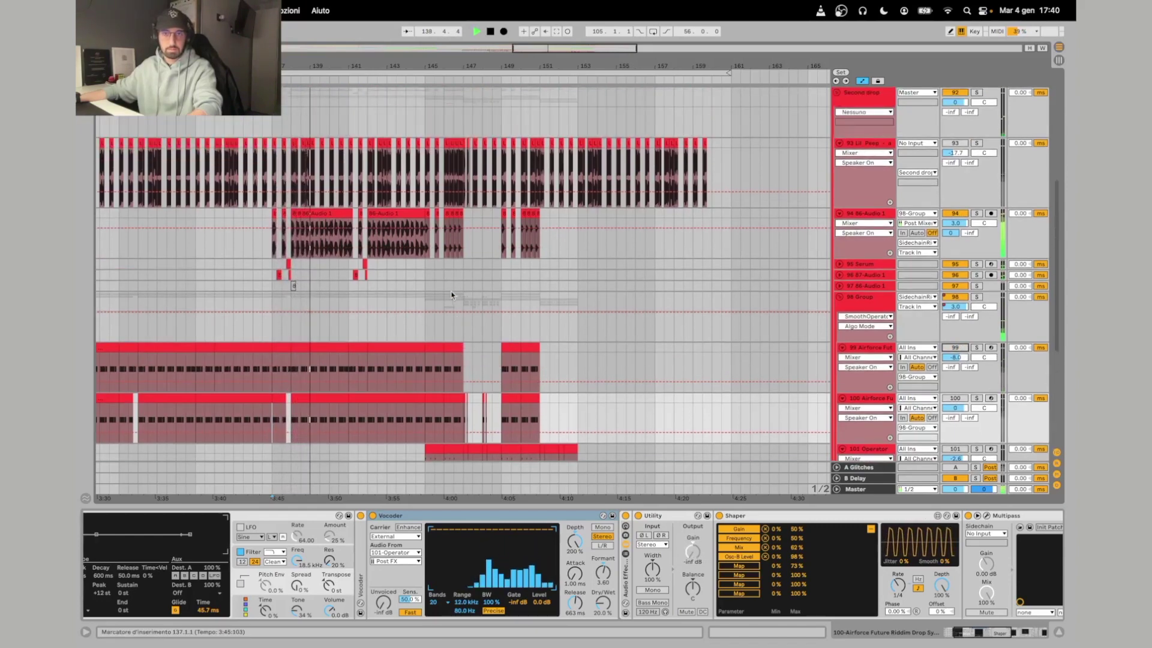
key("plus")
key("plus")
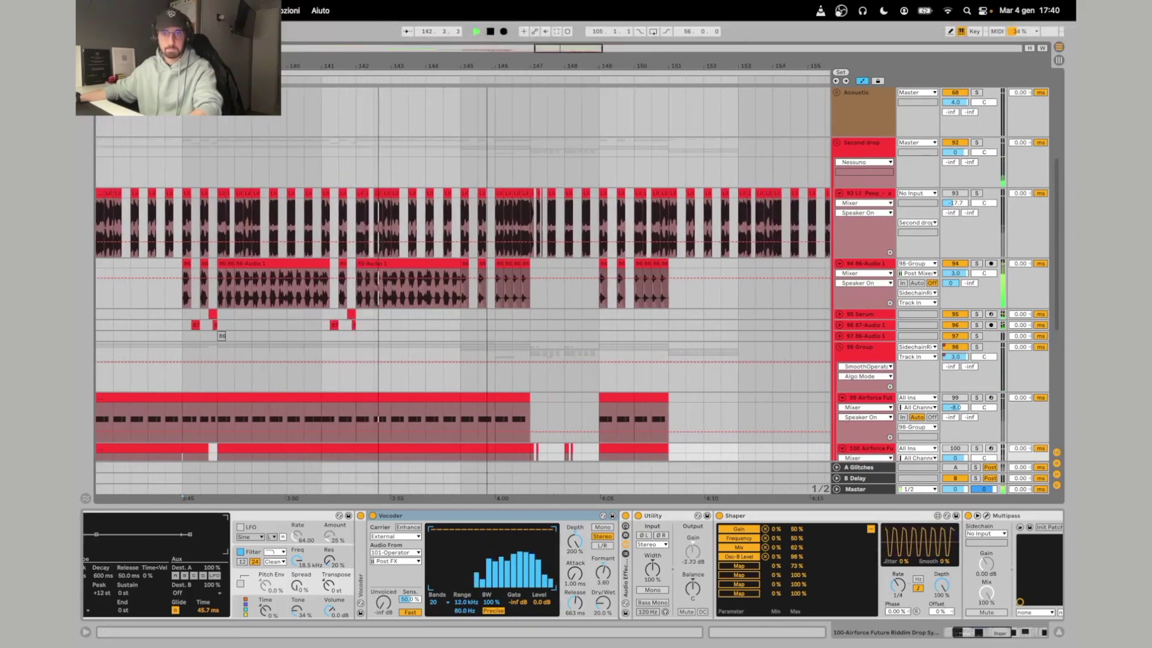
scroll(480, 304, "down", 8)
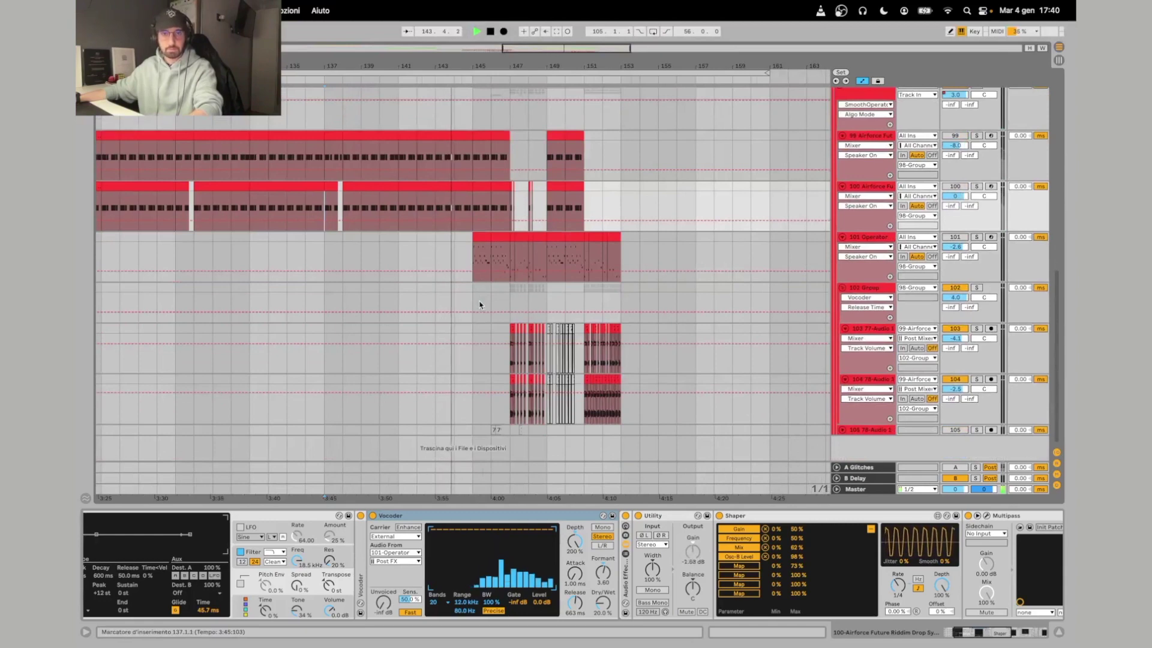
scroll(480, 304, "up", 6)
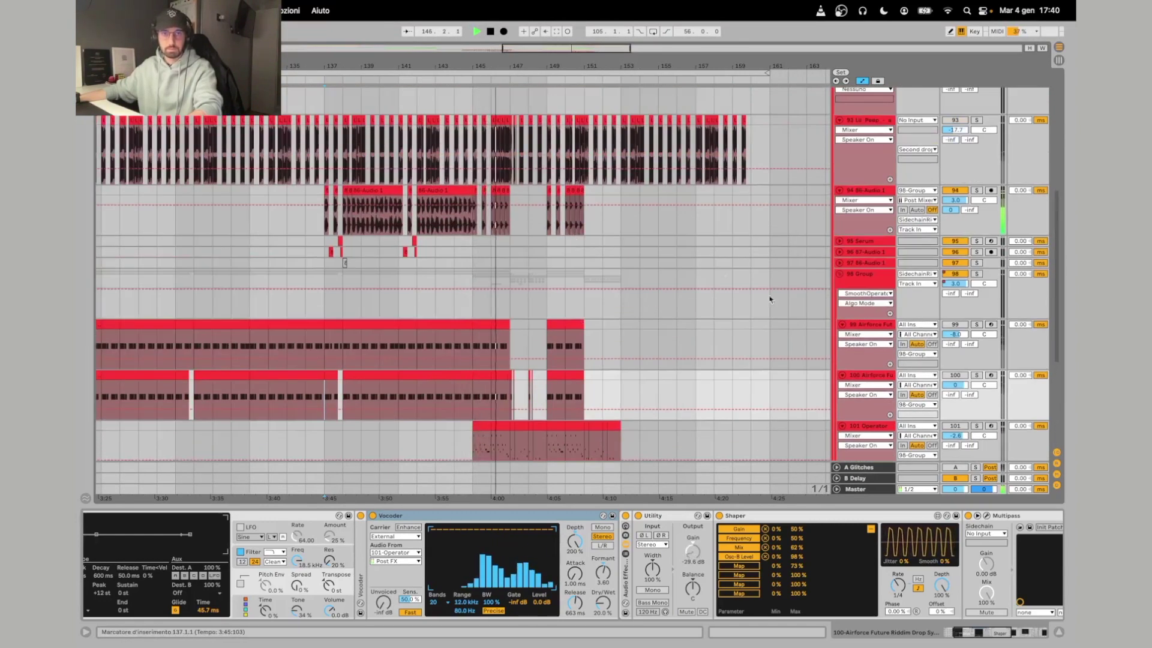
scroll(585, 318, "down", 5)
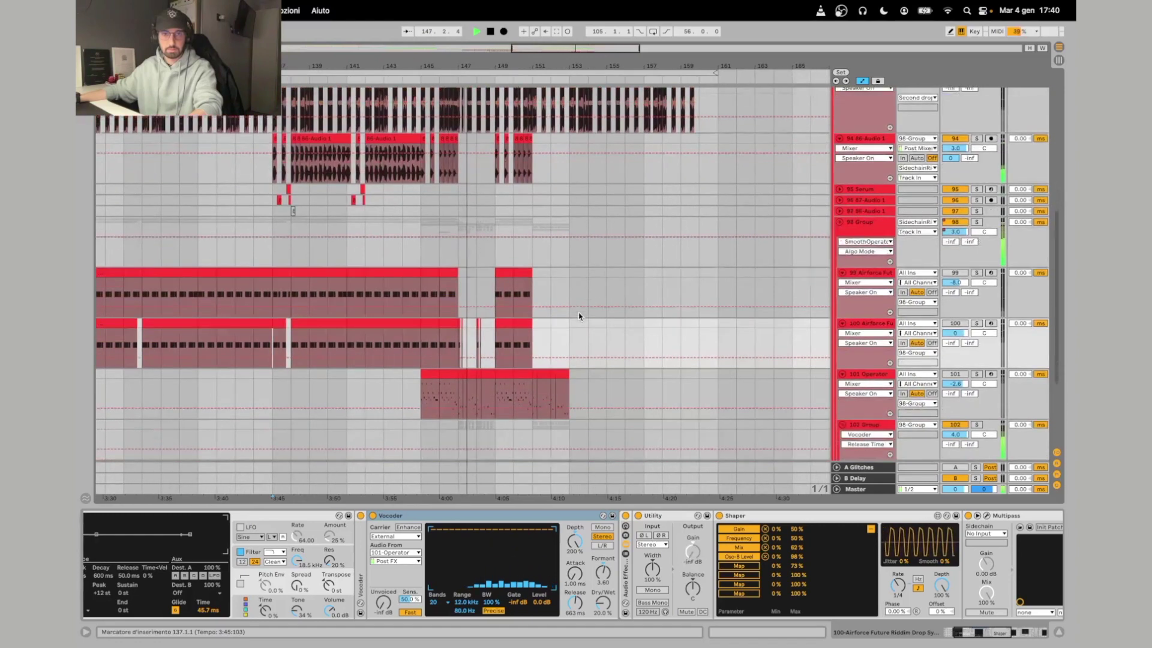
key("space")
Mark bars 145 to 154 from track 94 to group 98, then play from bar 149 and toggle track 99's activator.
scroll(493, 314, "up", 5)
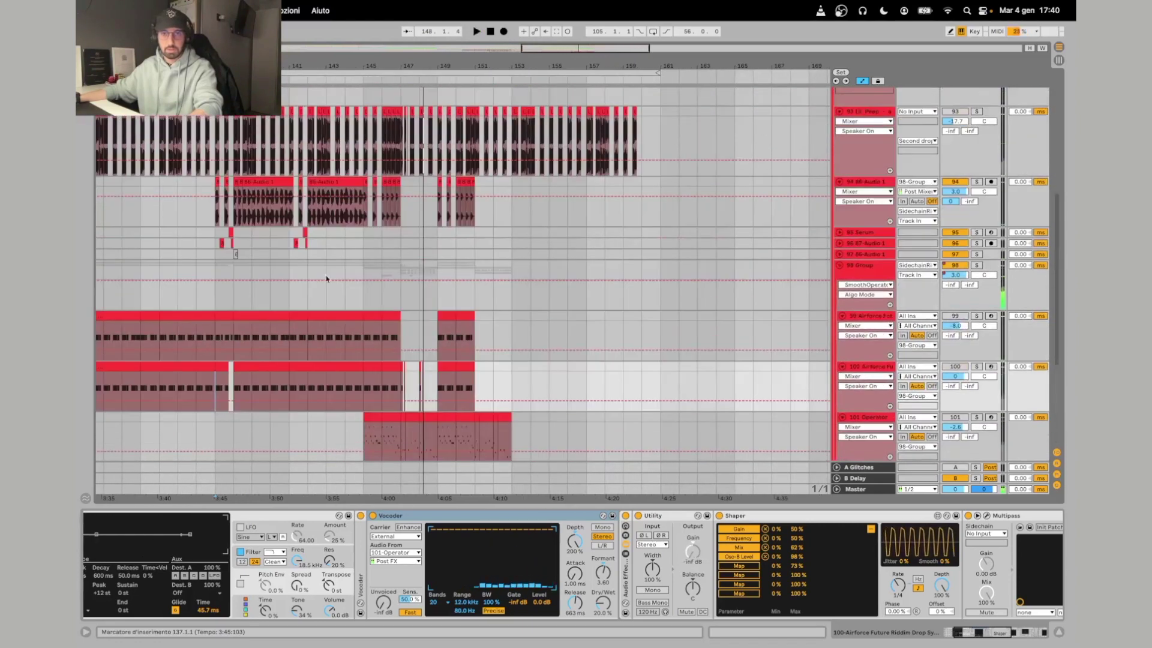
left_click_drag(363, 305, 535, 182)
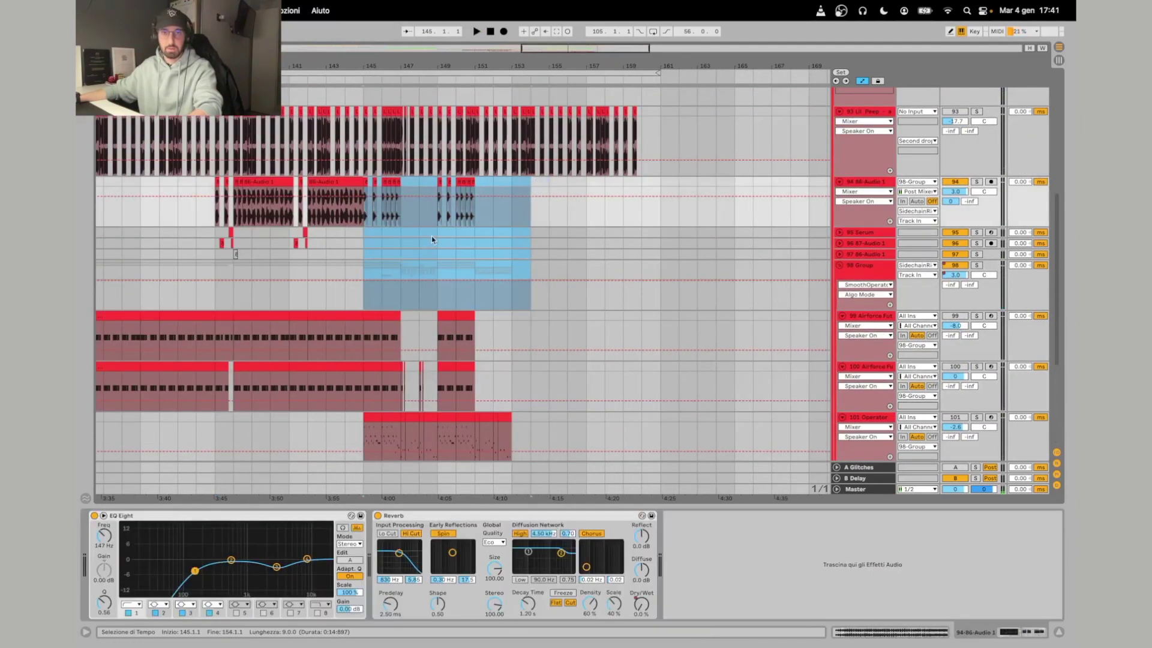
left_click(416, 242)
left_click(439, 252)
key("space")
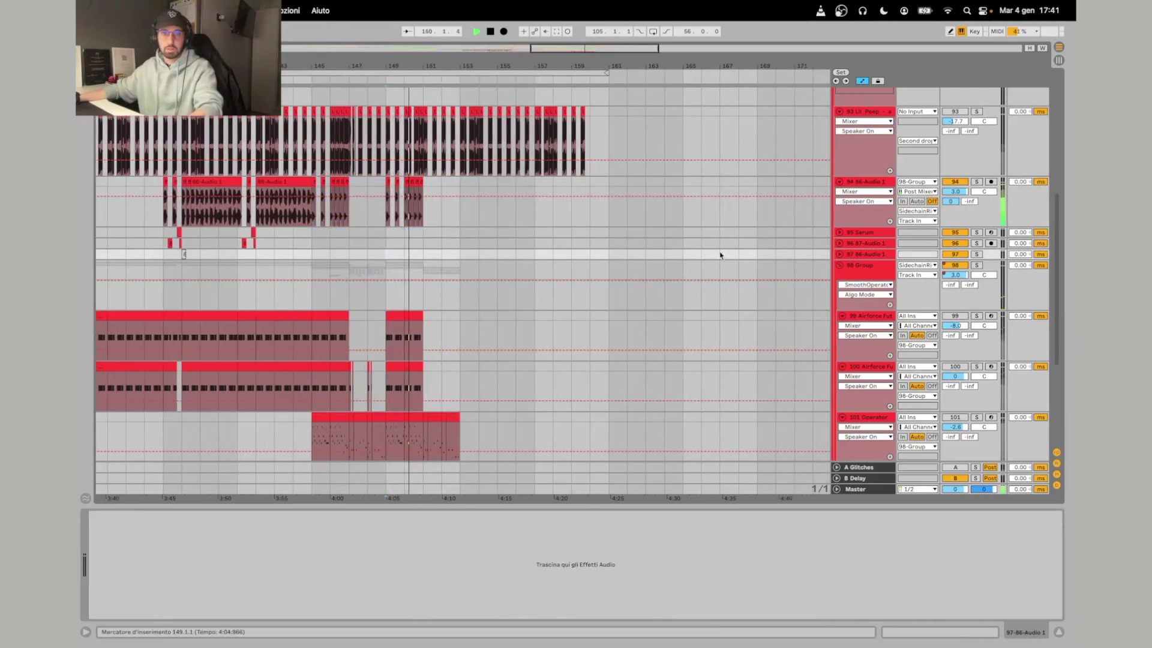
left_click(954, 316)
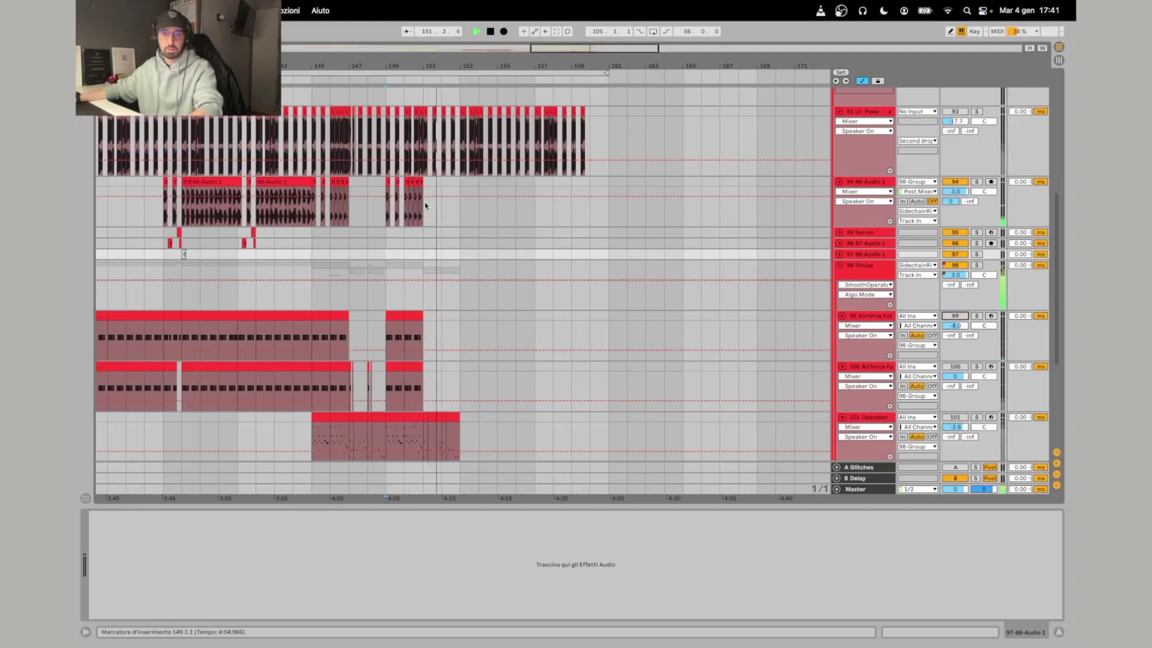
Stop playback and set the insert marker at bar 137 on the Melodies group.
scroll(426, 201, "up", 10)
scroll(447, 205, "down", 3)
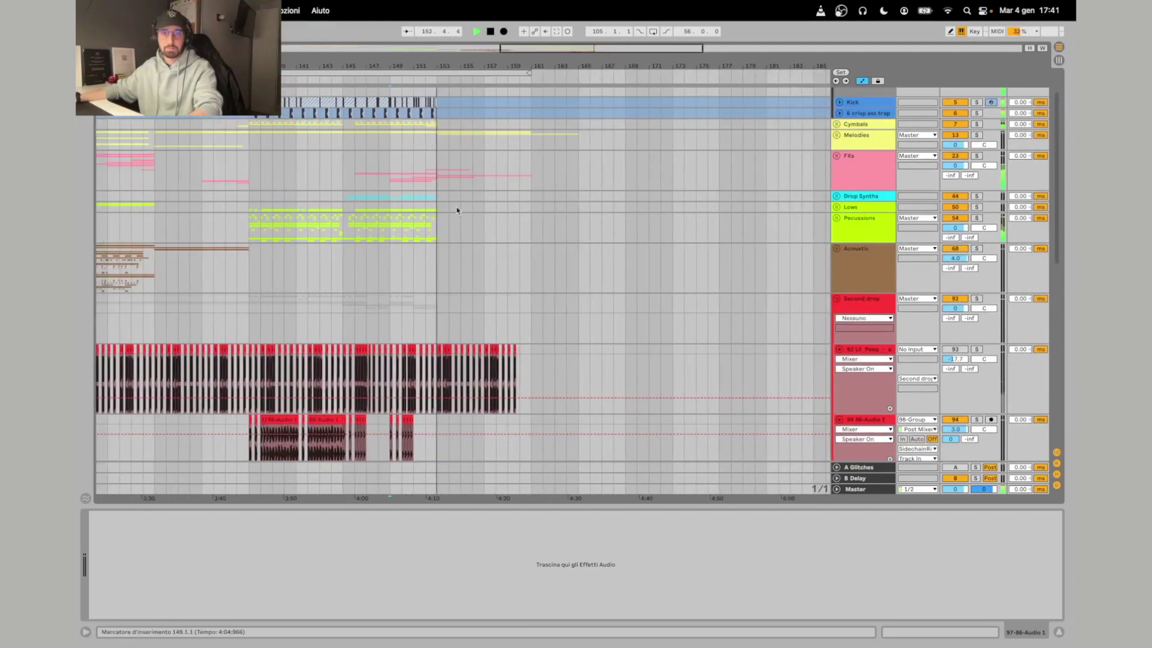
scroll(443, 218, "up", 2)
left_click(251, 265)
key("space")
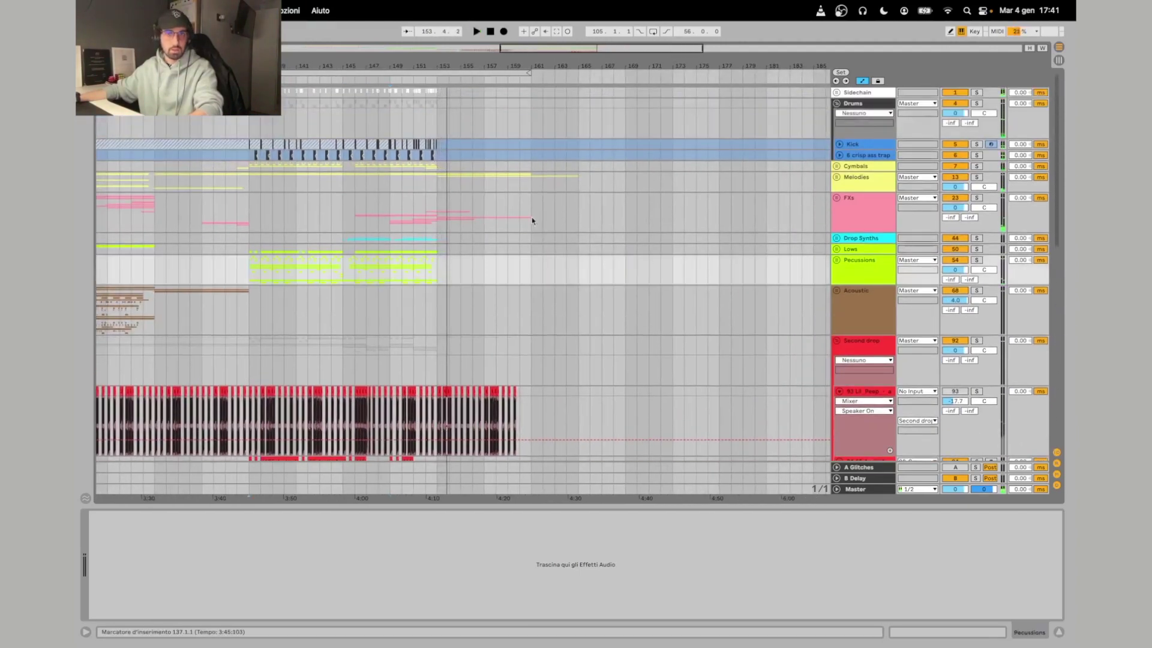
left_click(251, 190)
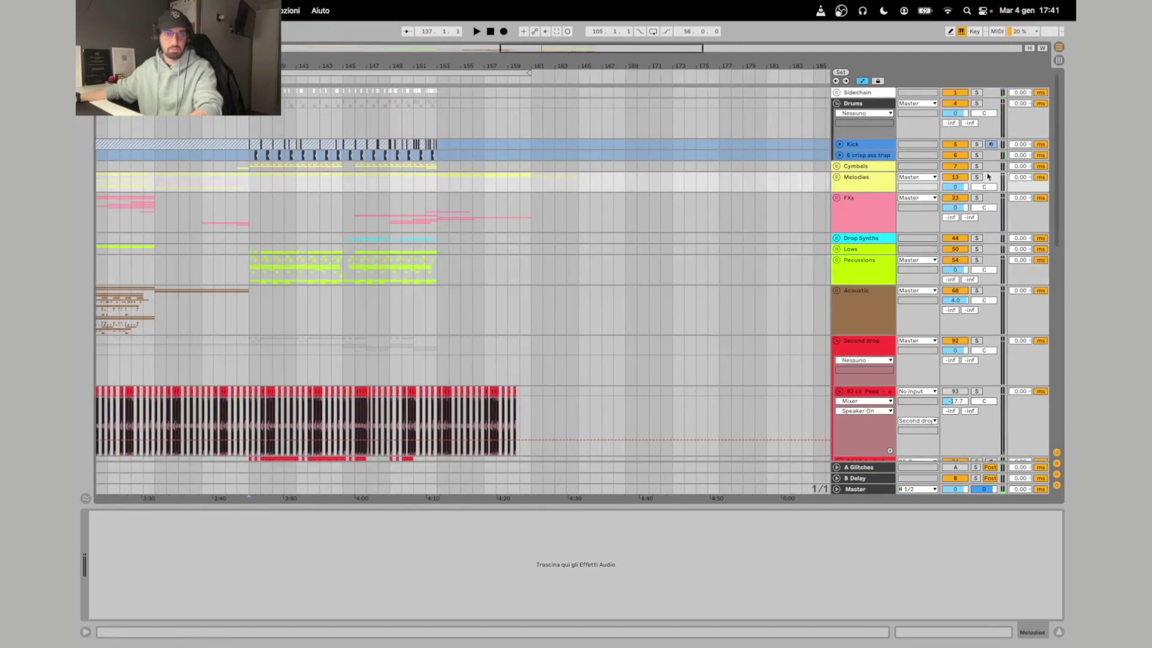
Expand the Melodies group and audition the Guitar track soloed from bar 137, then collapse the group and stop playback.
left_click(837, 178)
key("space")
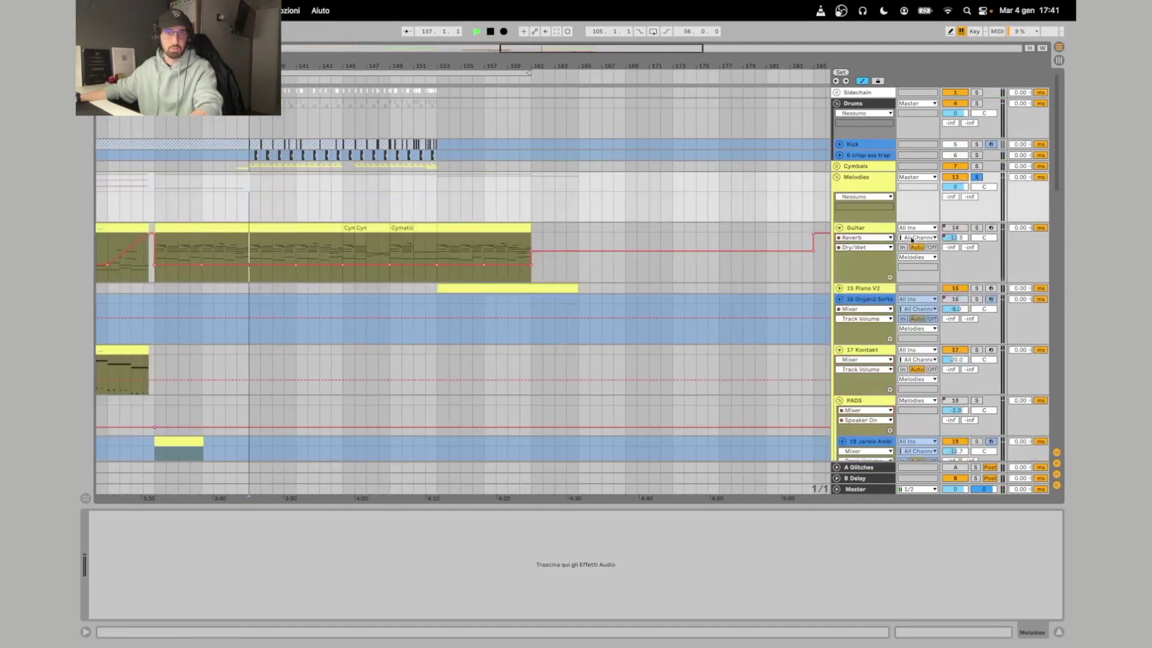
left_click(974, 229)
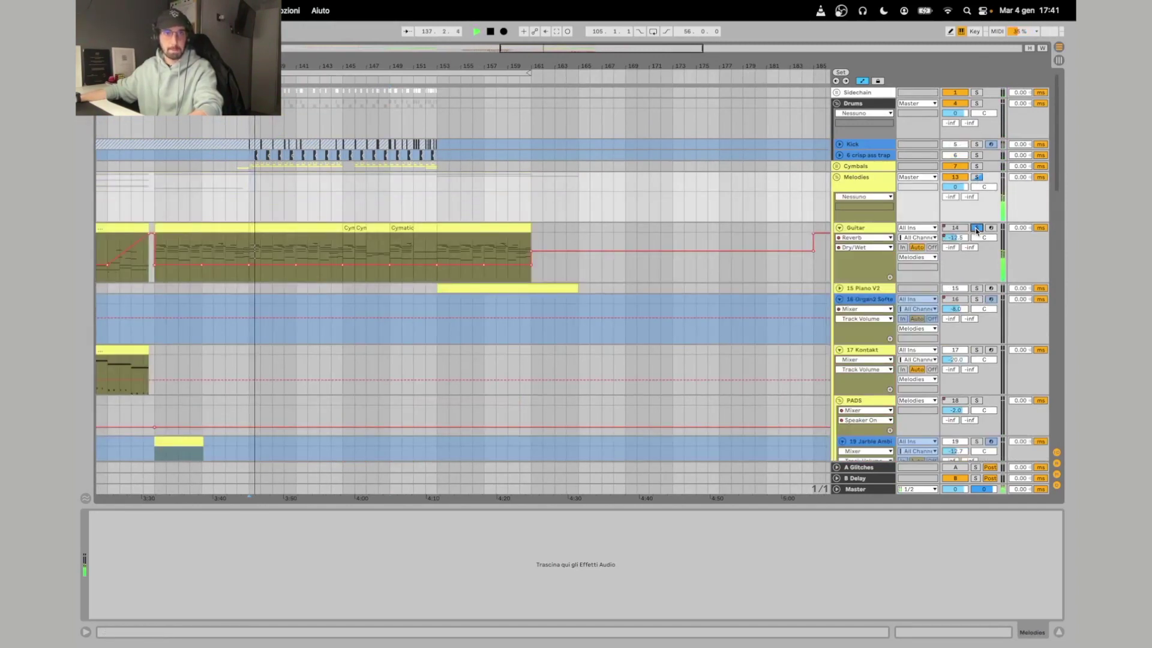
scroll(763, 244, "down", 1)
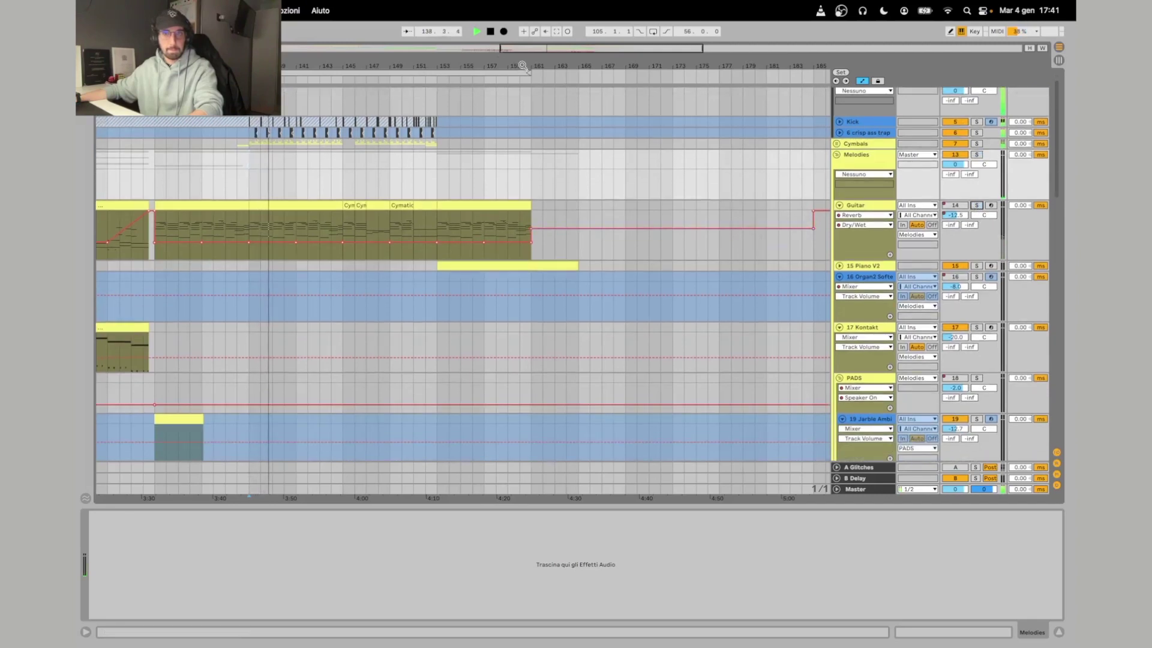
left_click_drag(523, 65, 522, 58)
scroll(913, 180, "up", 1)
left_click(836, 177)
key("space")
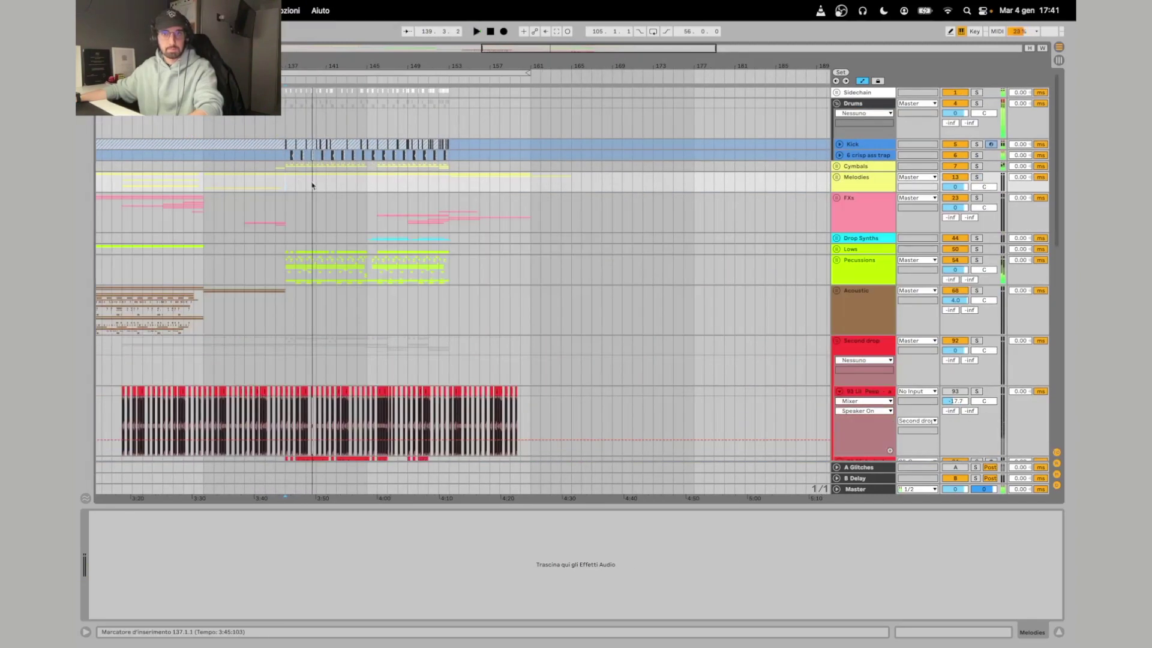
Play briefly from bar 152 on track 99, then restart playback from bar 153 on the Melodies group.
scroll(360, 270, "down", 10)
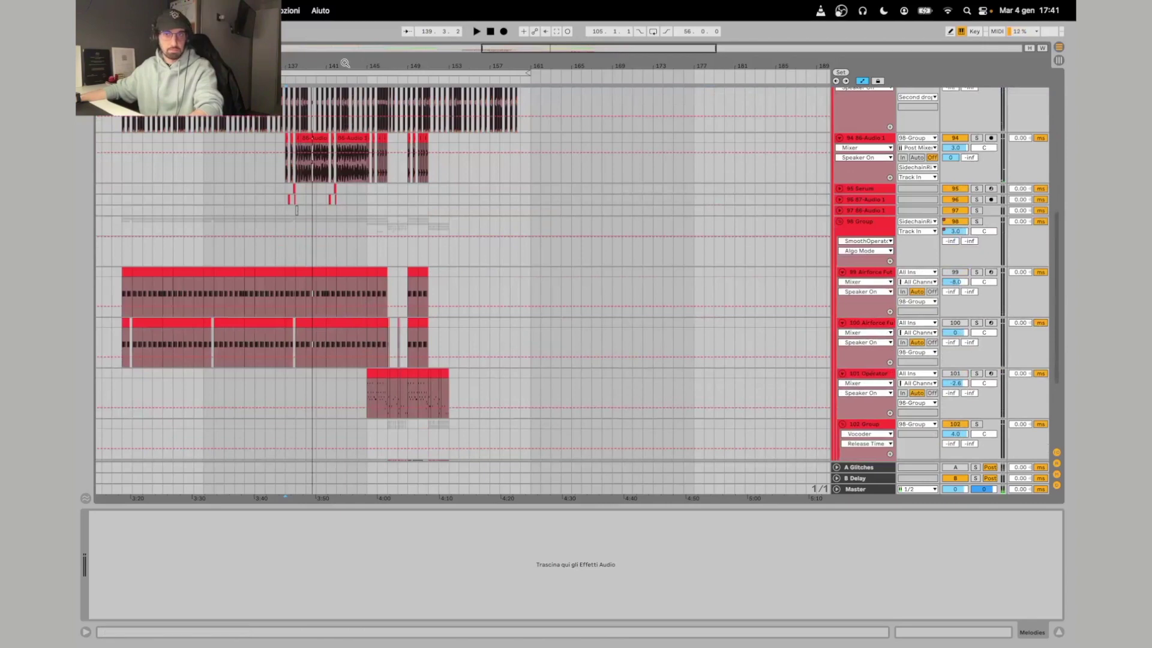
scroll(492, 270, "up", 2)
scroll(487, 246, "down", 2)
left_click(481, 188)
key("space")
scroll(482, 201, "up", 15)
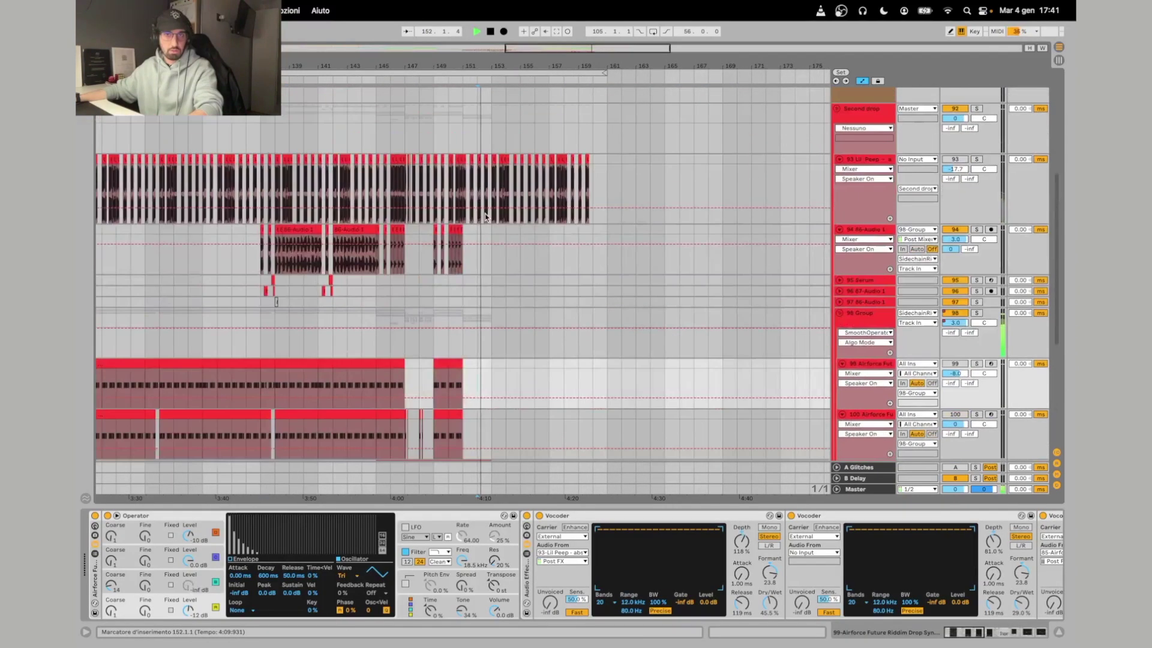
key("space")
scroll(485, 186, "right", 1)
left_click(486, 186)
key("space")
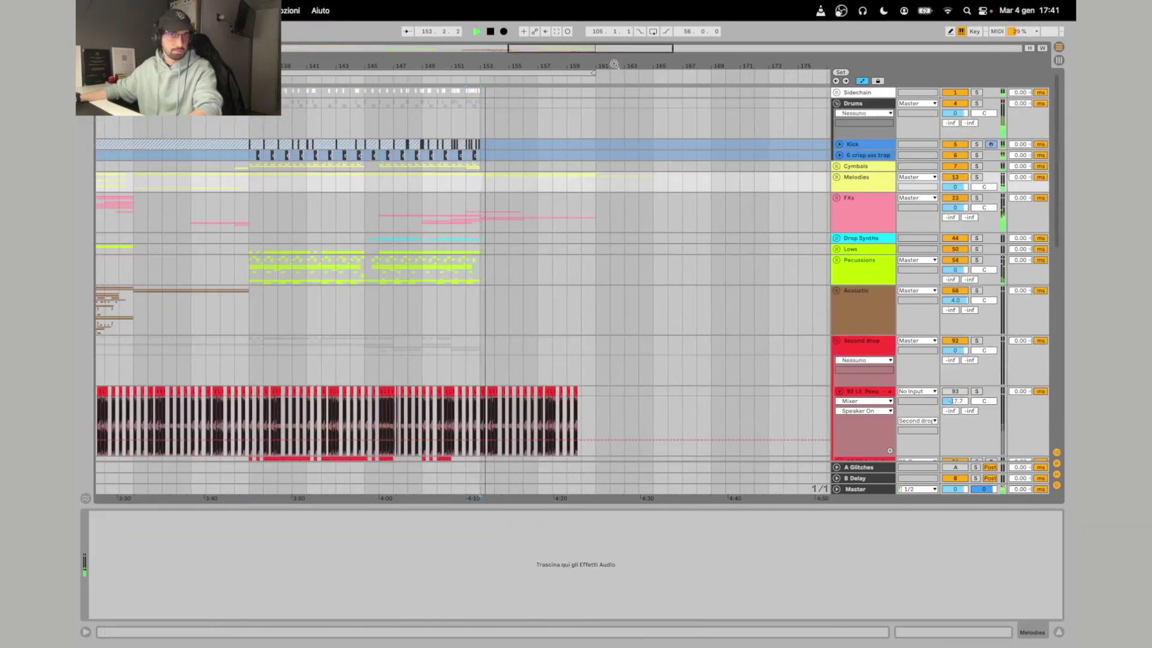
Expand the Melodies group and the Piano V2 track, then solo Piano V2 briefly during playback.
scroll(621, 192, "down", 2)
left_click(836, 178)
scroll(707, 257, "down", 2)
scroll(707, 258, "right", 1)
left_click(839, 231)
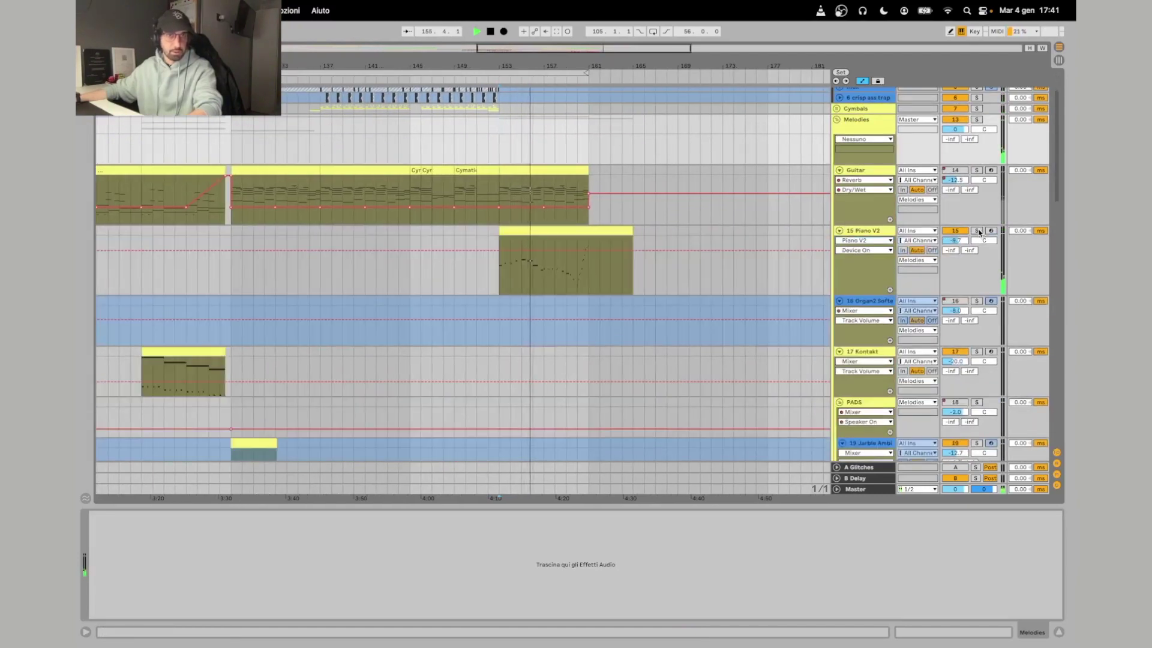
left_click(976, 231)
left_click(977, 231)
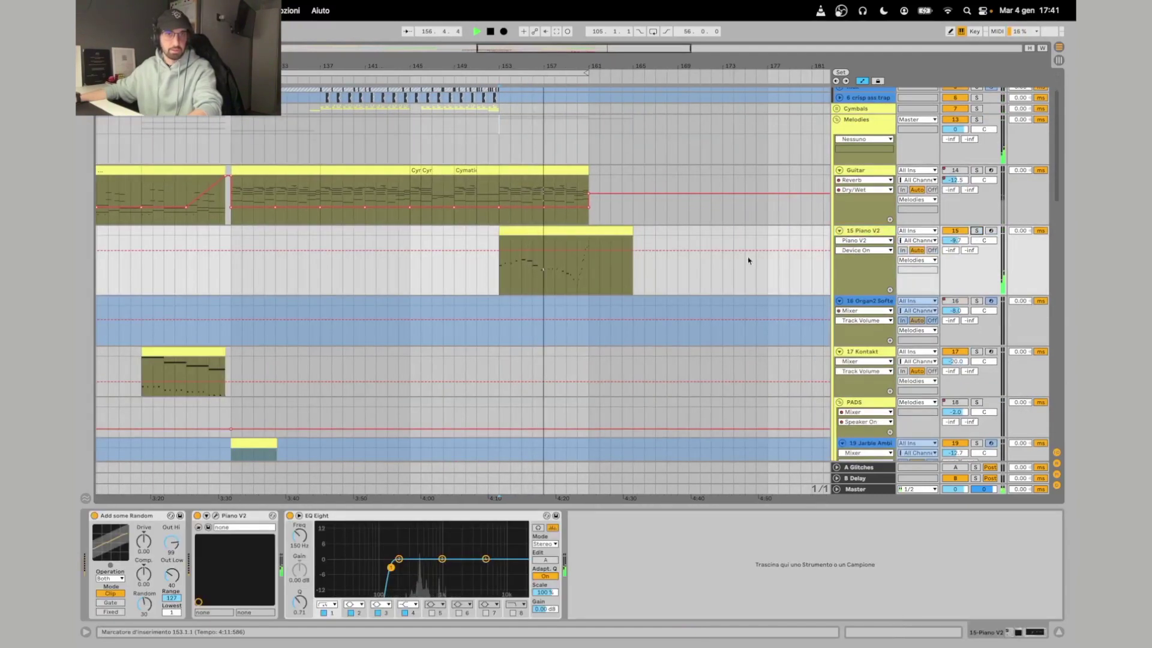
Listen to the Piano V2 clip from bar 153 while following it against the other Melodies tracks.
scroll(540, 279, "right", 3)
left_click(453, 285)
scroll(545, 284, "right", 1)
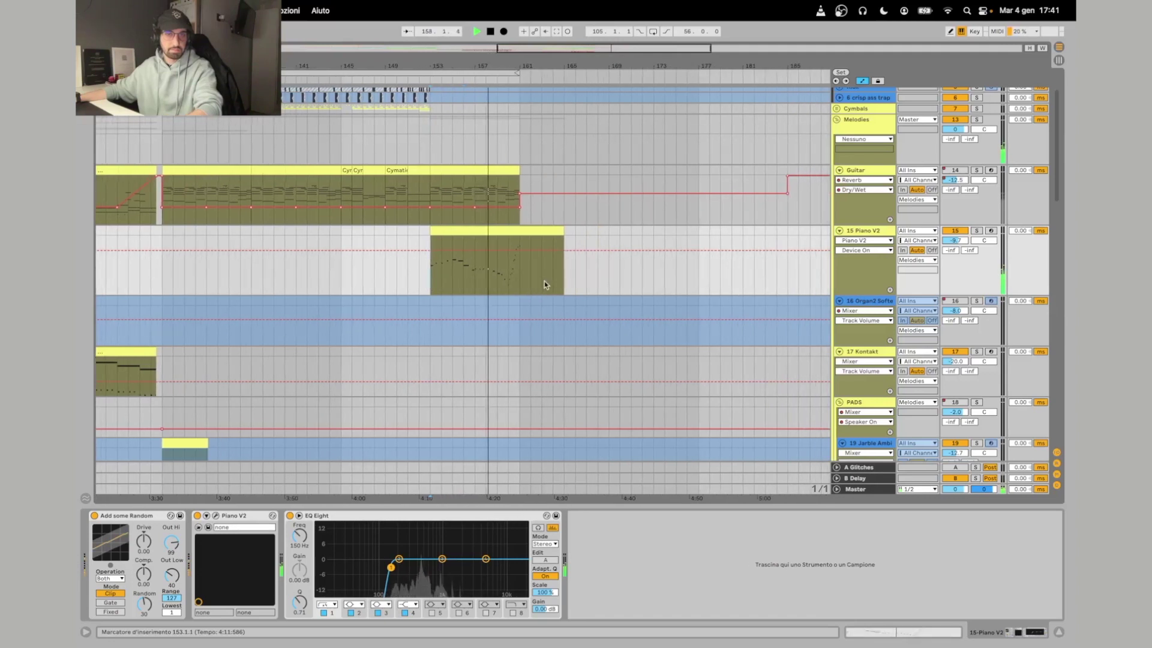
scroll(544, 284, "down", 1)
scroll(544, 282, "down", 3)
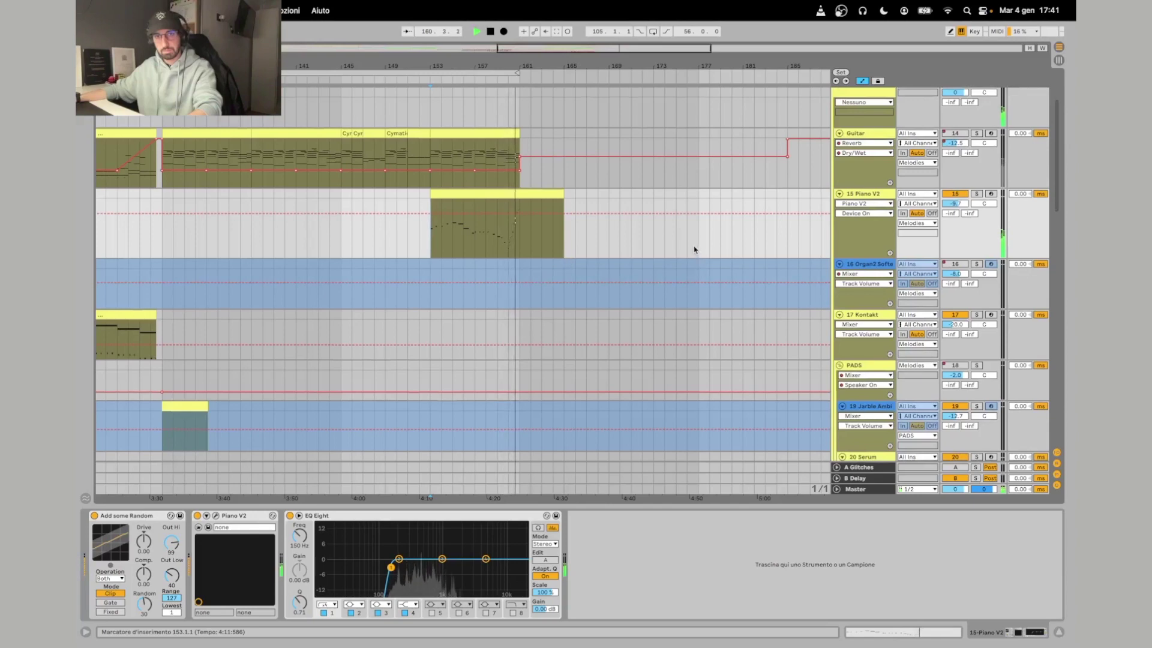
scroll(678, 258, "up", 2)
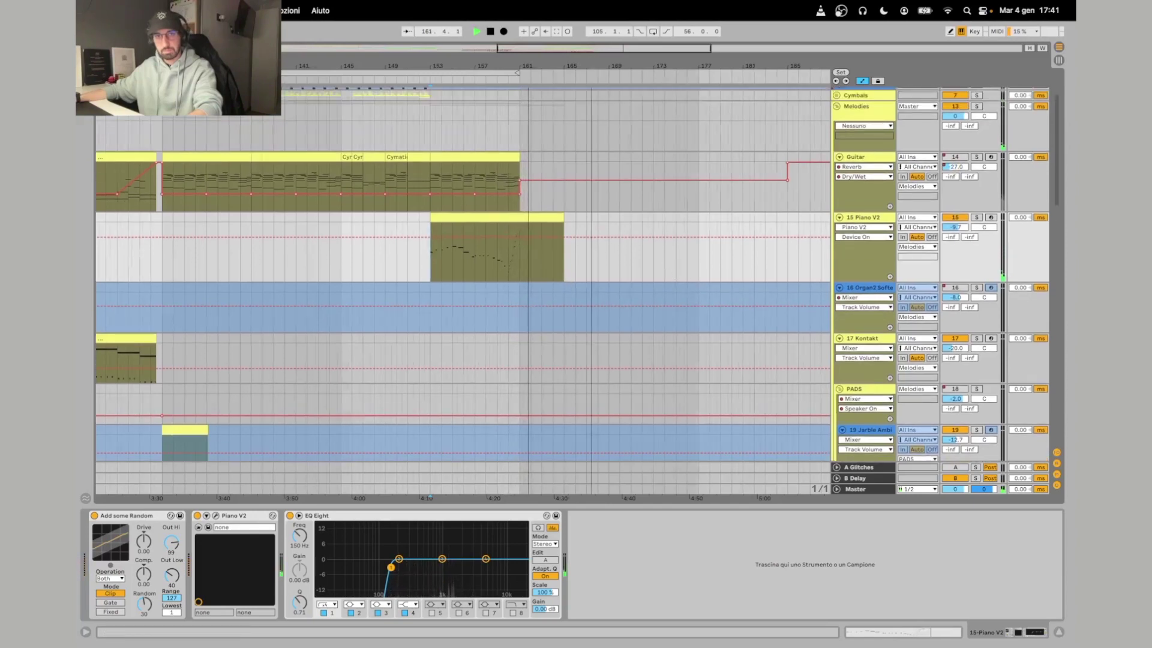
Select the whole arrangement with the 116-bar loop starting at bar 49, and save the Set.
left_click_drag(592, 56, 576, 55)
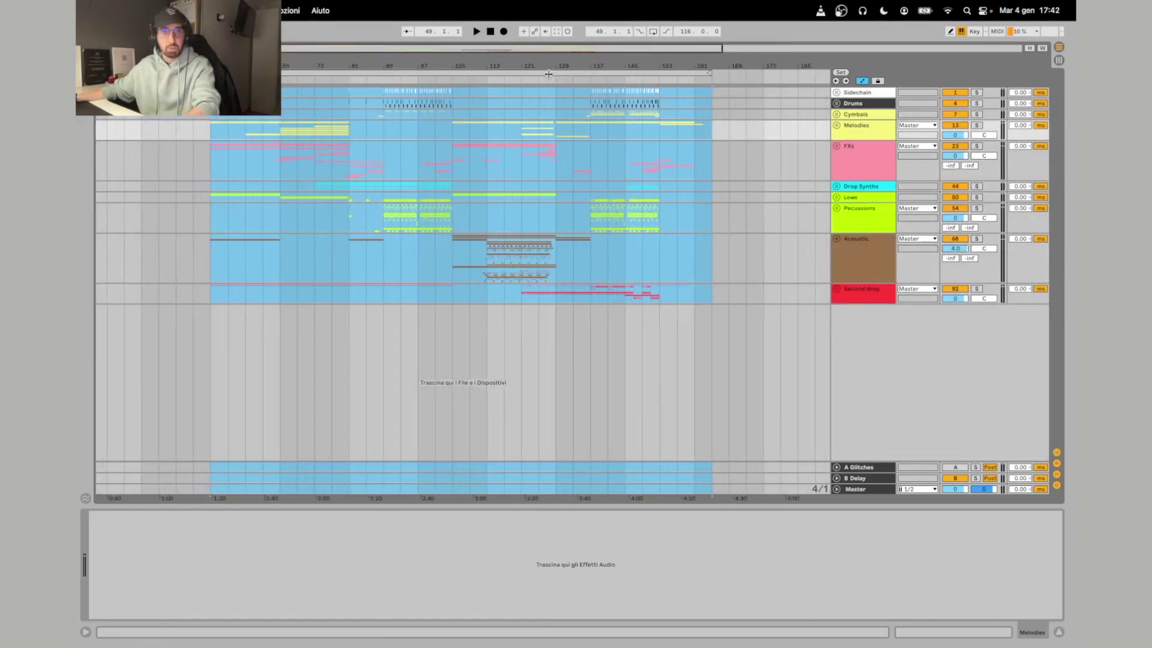
left_click(547, 72)
key("super+s")
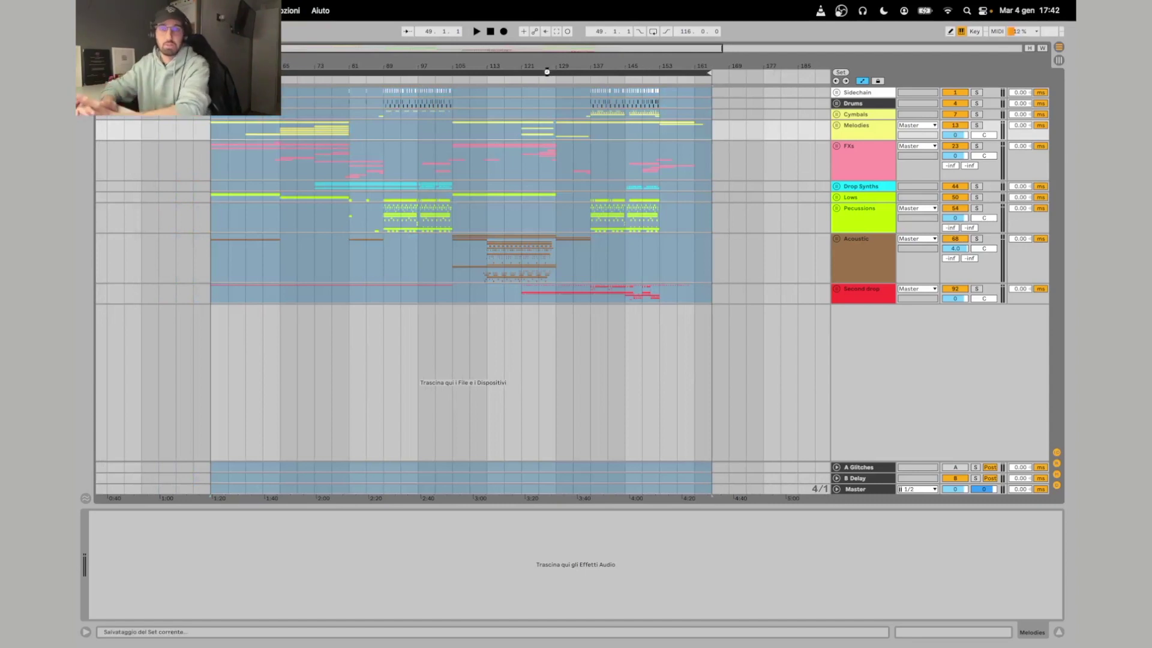